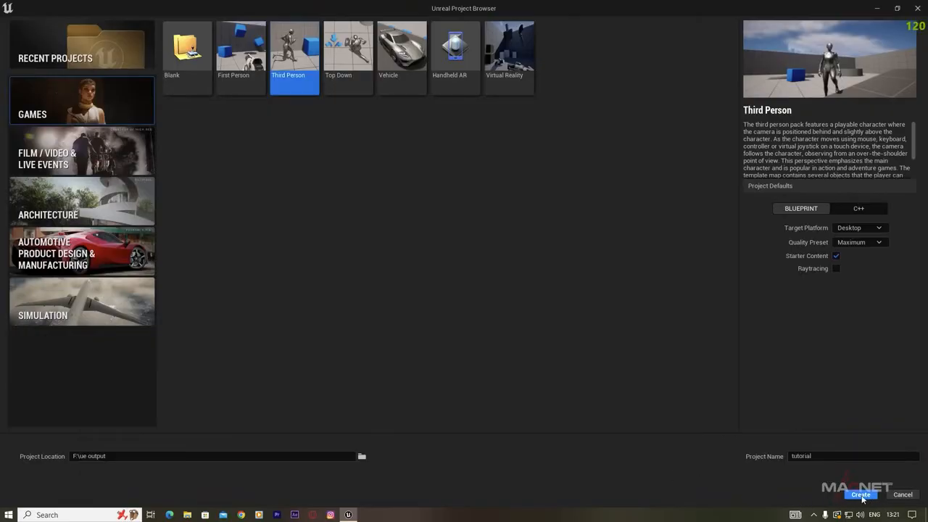
# Create the Third Person project named tutorial and start a new level from the Empty Level template.
pyautogui.click(861, 495)
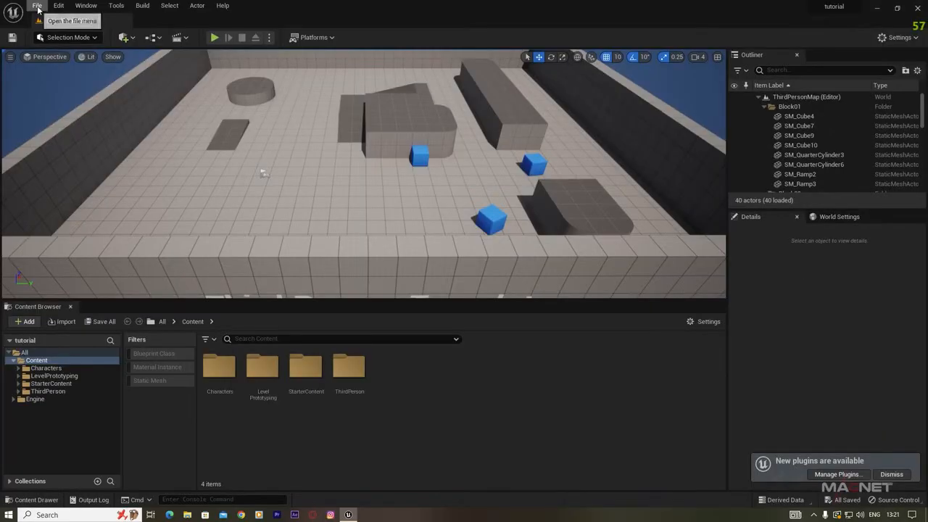
pyautogui.click(37, 6)
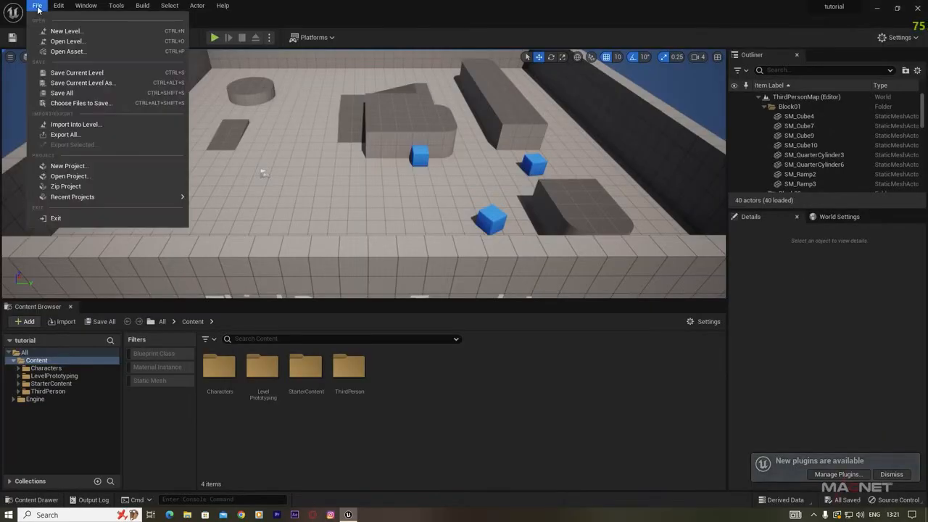
pyautogui.click(65, 32)
pyautogui.click(535, 231)
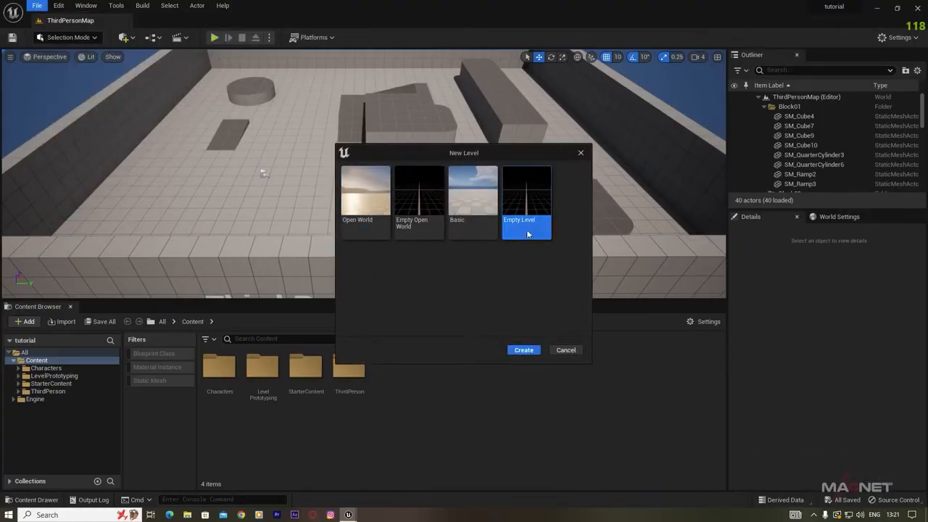
pyautogui.click(529, 351)
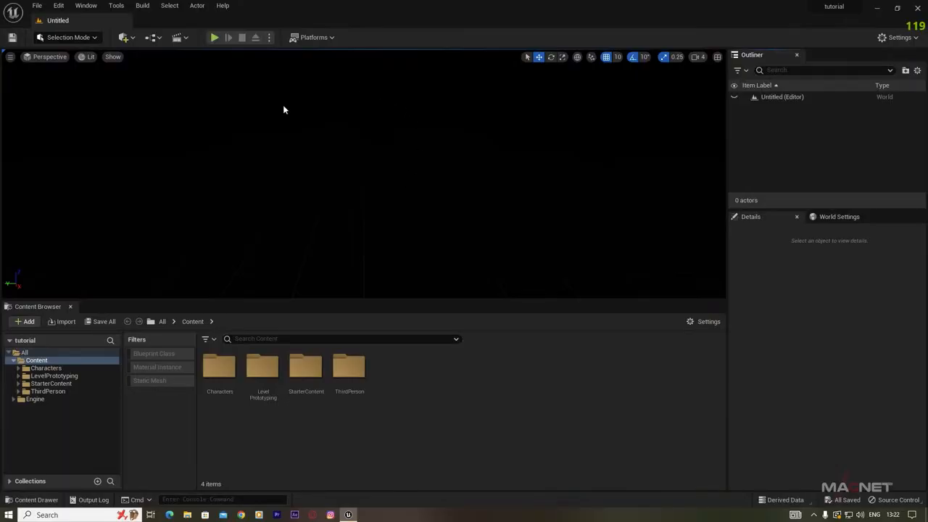
# Add a sky light, atmospheric light, sky atmosphere, volumetric cloud and height fog to the level with the Env. Light Mixer.
pyautogui.click(88, 8)
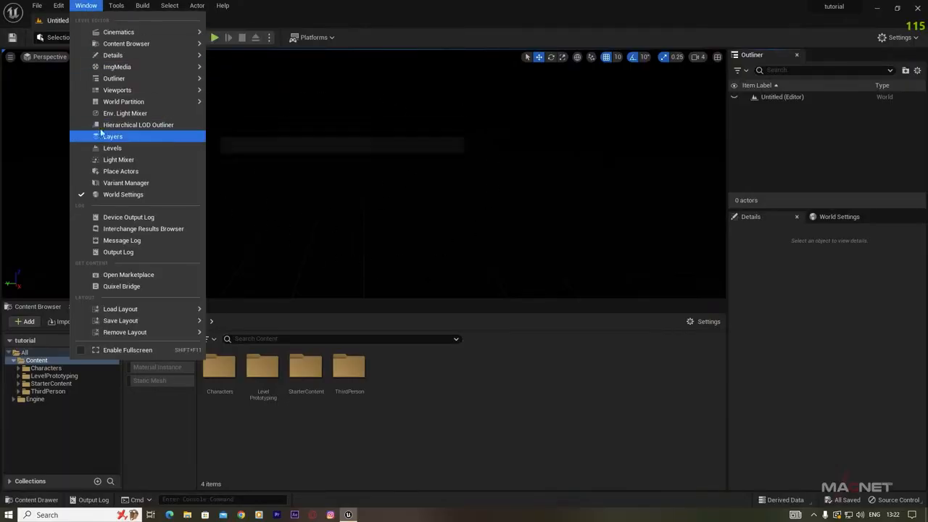
pyautogui.click(133, 113)
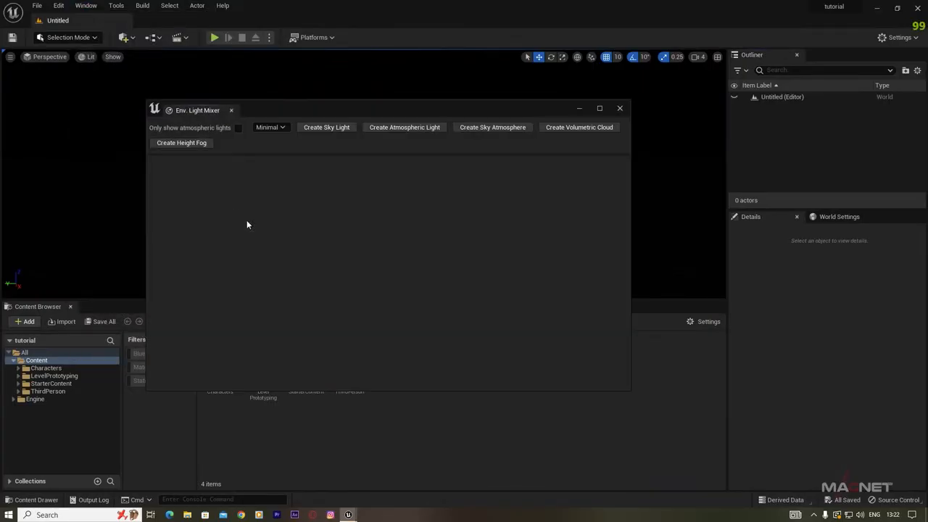
pyautogui.click(325, 129)
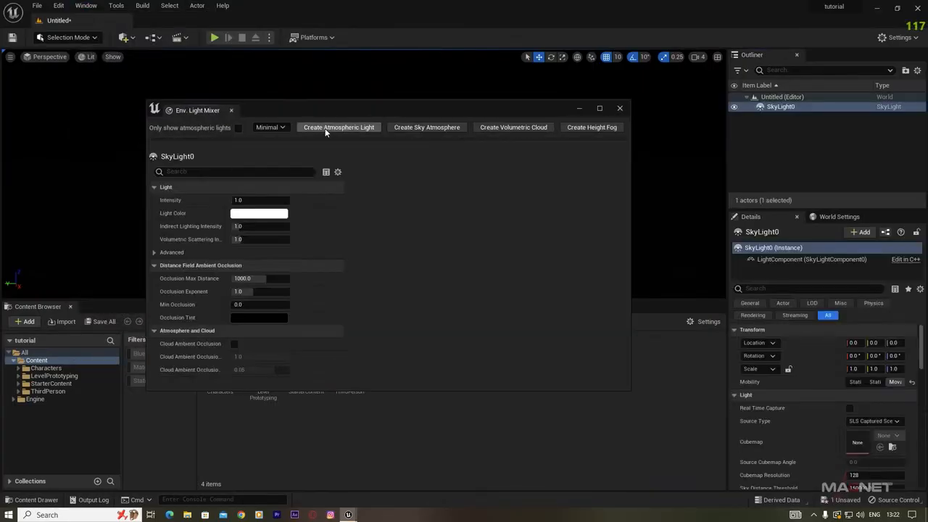
pyautogui.click(325, 129)
pyautogui.click(337, 126)
pyautogui.click(333, 127)
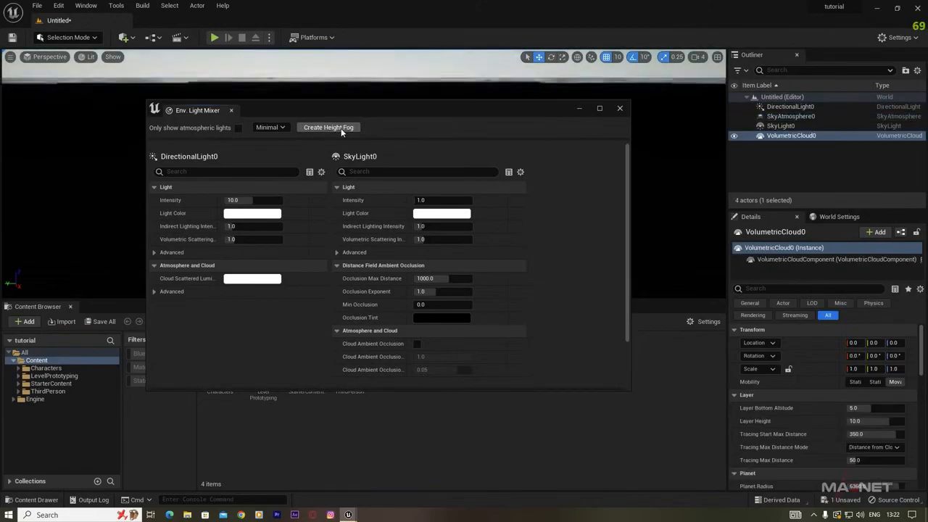
pyautogui.click(327, 128)
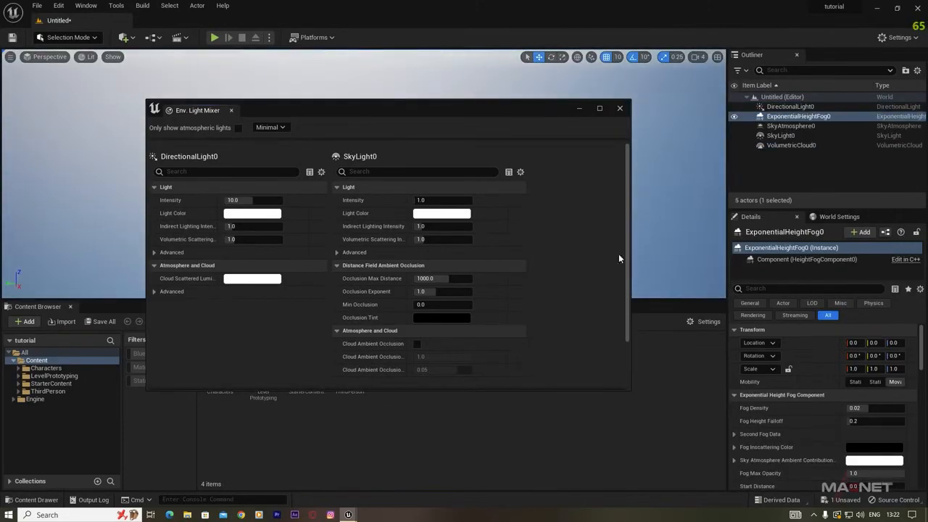
# Enable Volumetric Fog on the exponential height fog, close the light mixer, and turn on Real Time Capture for the sky light.
pyautogui.moveTo(626, 158); pyautogui.dragTo(624, 294)
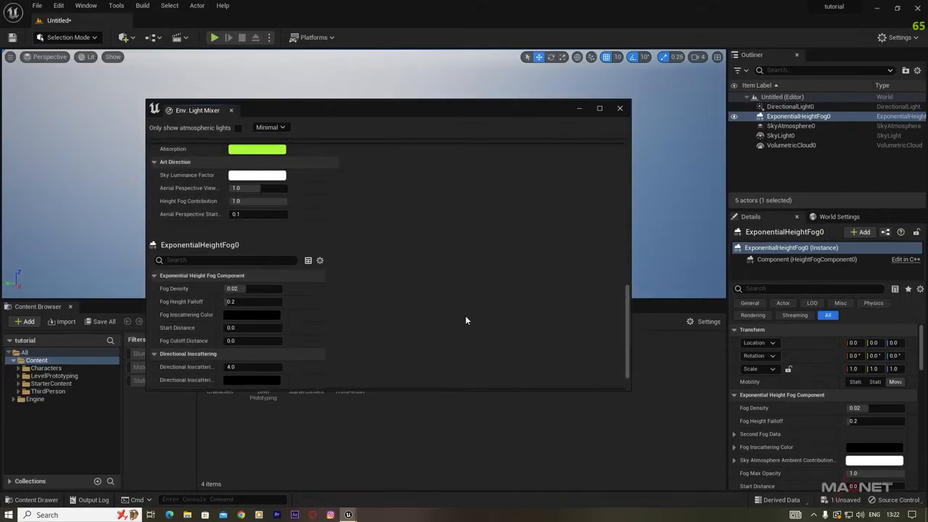
pyautogui.scroll(-1, 454, 323)
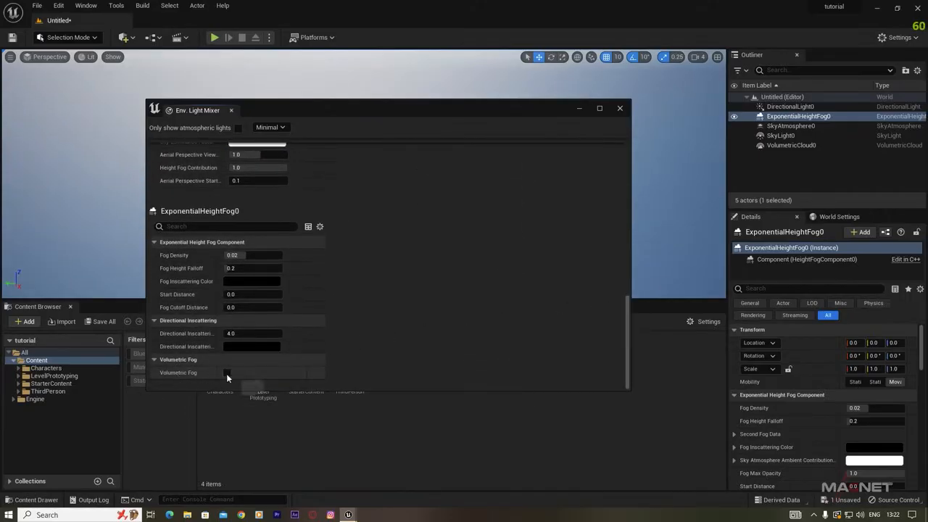
pyautogui.click(227, 373)
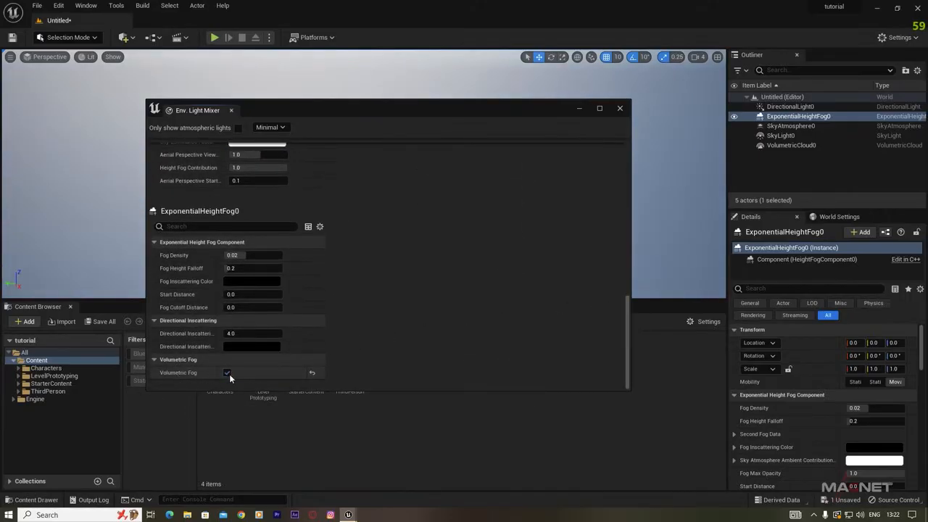
pyautogui.click(620, 109)
pyautogui.click(783, 137)
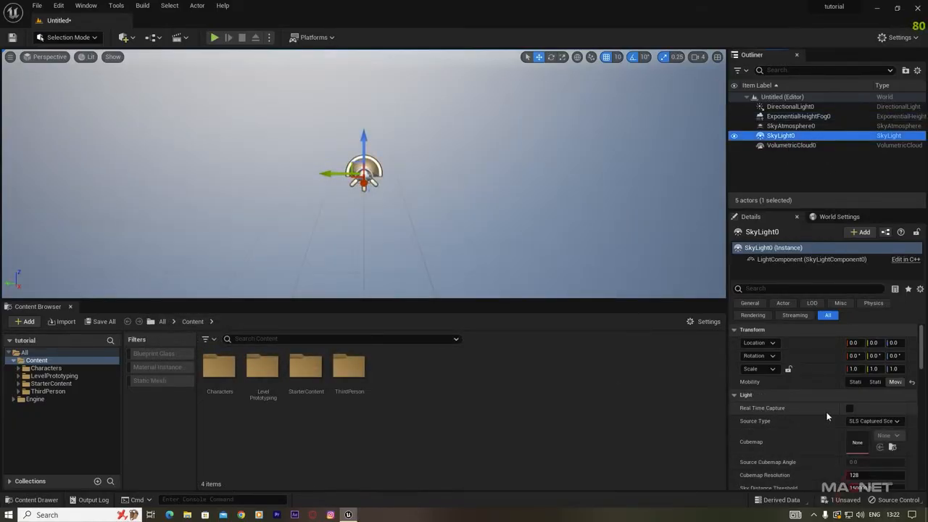
pyautogui.click(849, 409)
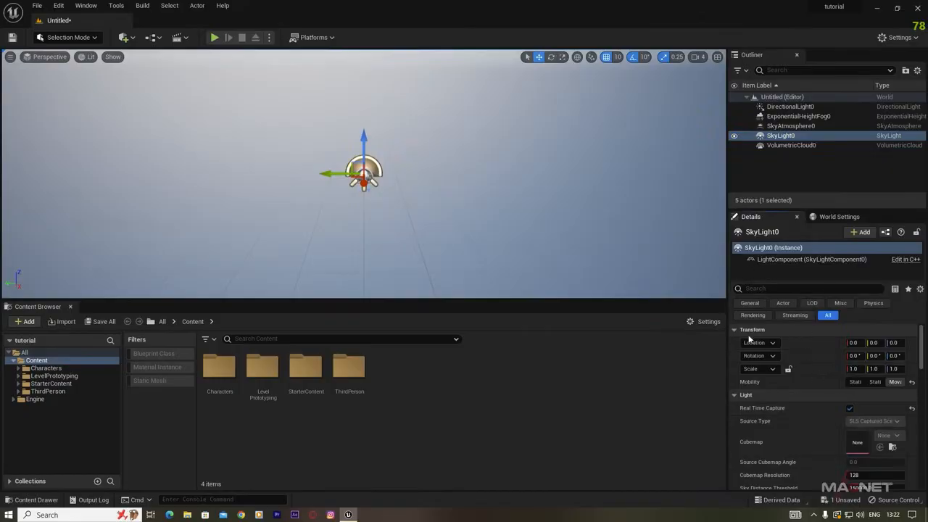
# Examine the sky, clouds and horizon around the sky light in the viewport.
pyautogui.moveTo(378, 212)
pyautogui.mouseDown(button='right')
pyautogui.moveTo(378, 170)
pyautogui.moveTo(378, 212)
pyautogui.mouseUp(button='right')
pyautogui.moveTo(437, 256); pyautogui.dragTo(438, 286, button='right')
pyautogui.press('s')
pyautogui.press('w')
pyautogui.press('s')
pyautogui.moveTo(437, 251); pyautogui.dragTo(437, 244, button='right')
pyautogui.press('w')
pyautogui.press('s')
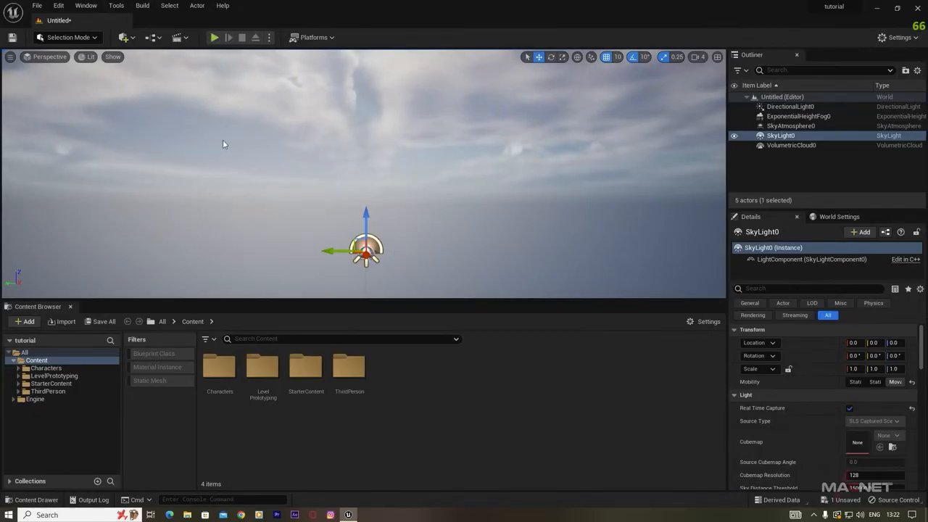
# Find the Volumetrics plugin by searching for "volume" and enable it.
pyautogui.click(59, 6)
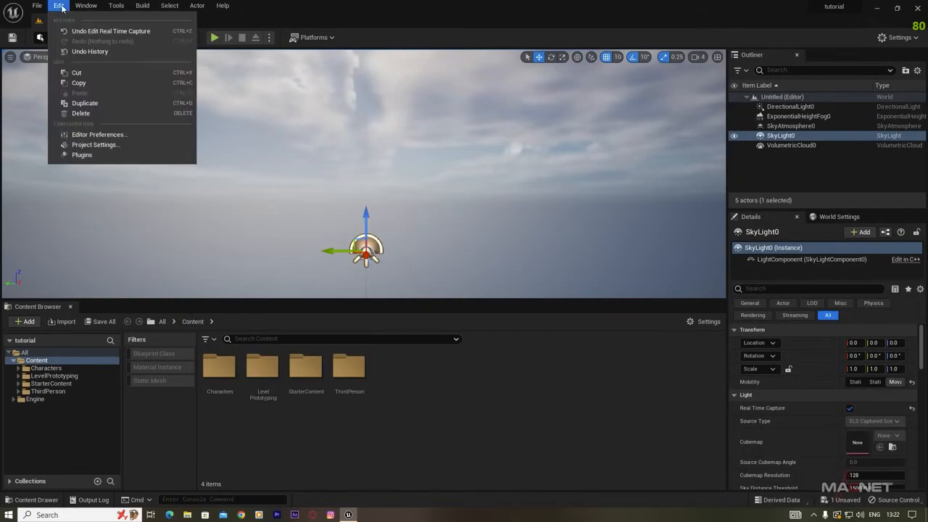
pyautogui.click(80, 155)
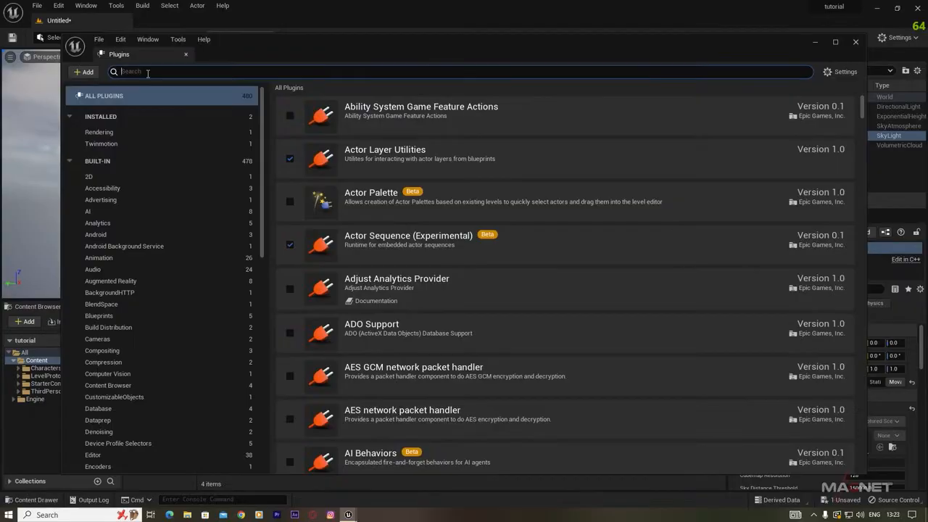
pyautogui.write('volume')
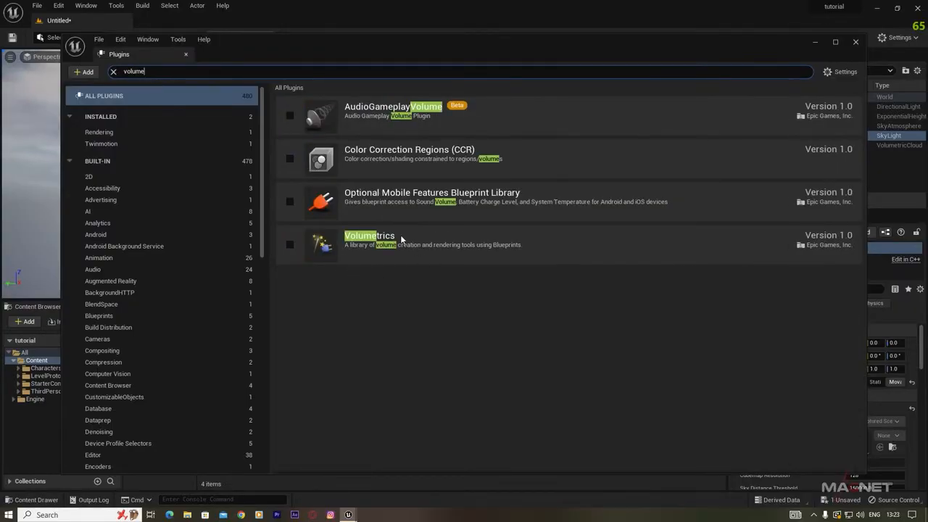
pyautogui.click(290, 244)
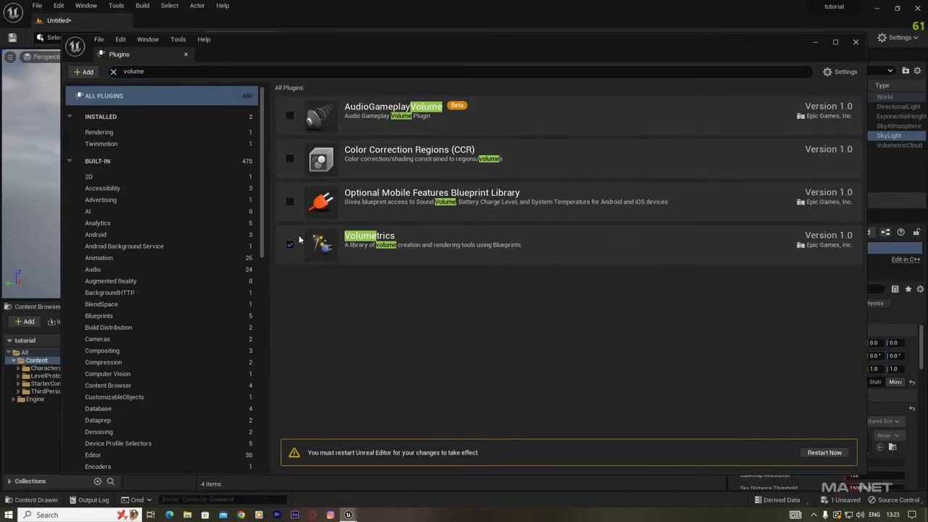
# Restart the editor, saving the untitled level as tutorial in the Content folder, and reopen that level.
pyautogui.click(824, 452)
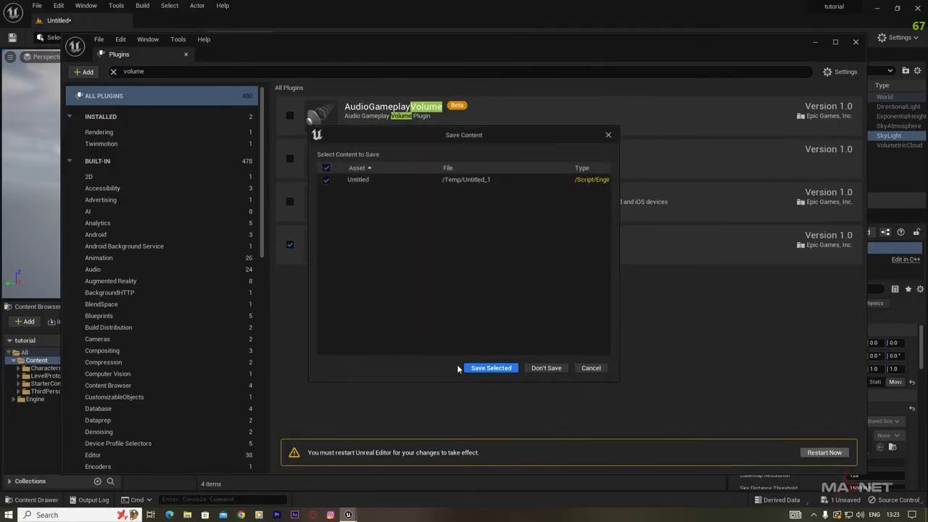
pyautogui.click(490, 368)
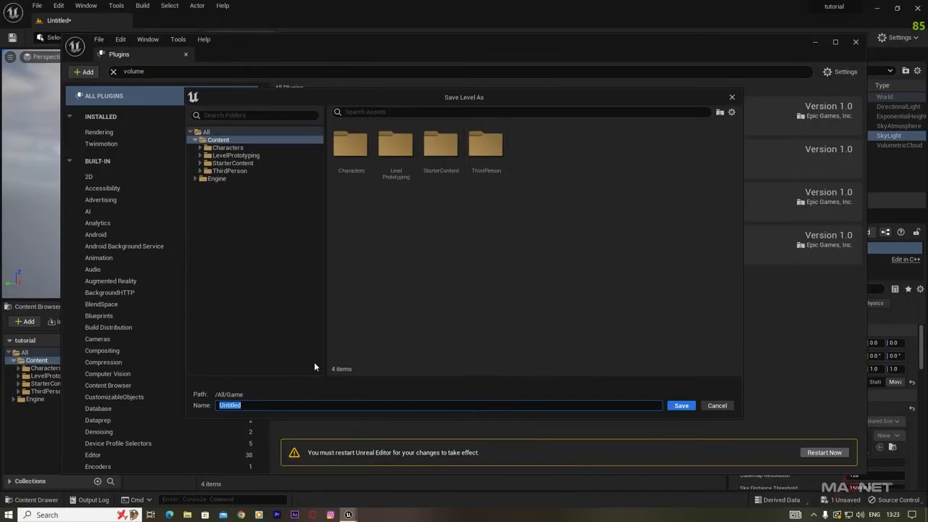
pyautogui.write('tutorial')
pyautogui.click(682, 406)
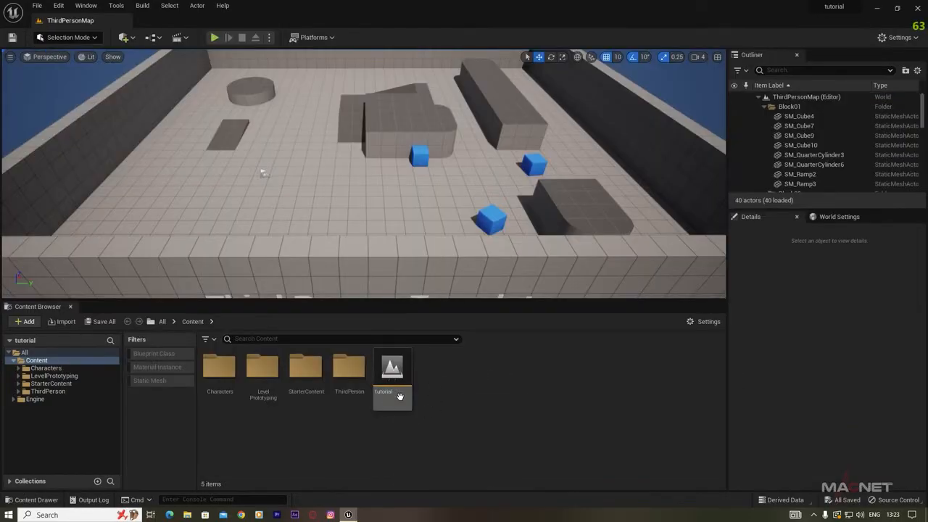
pyautogui.doubleClick(392, 371)
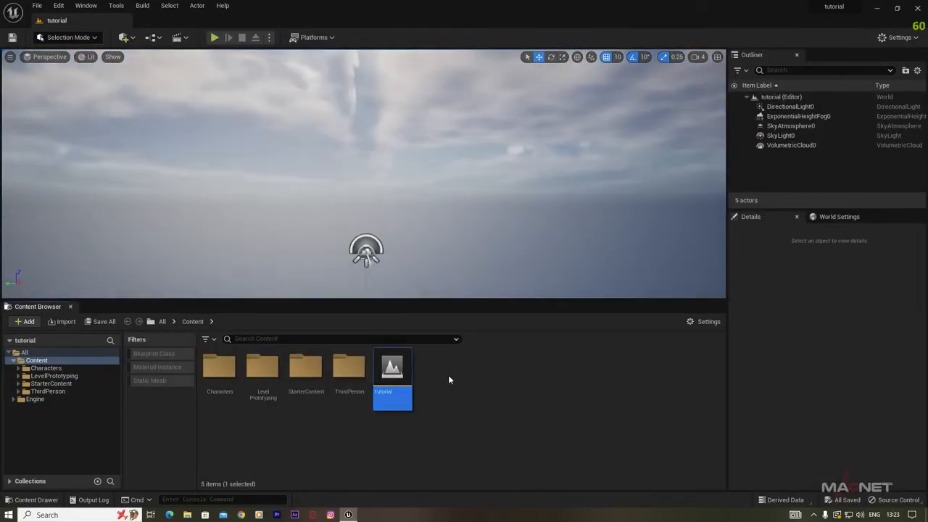
# Check that engine and plugin content are shown in the Content Browser, and open the Volumetrics plugin's Content/Sky/Materials folder.
pyautogui.click(702, 322)
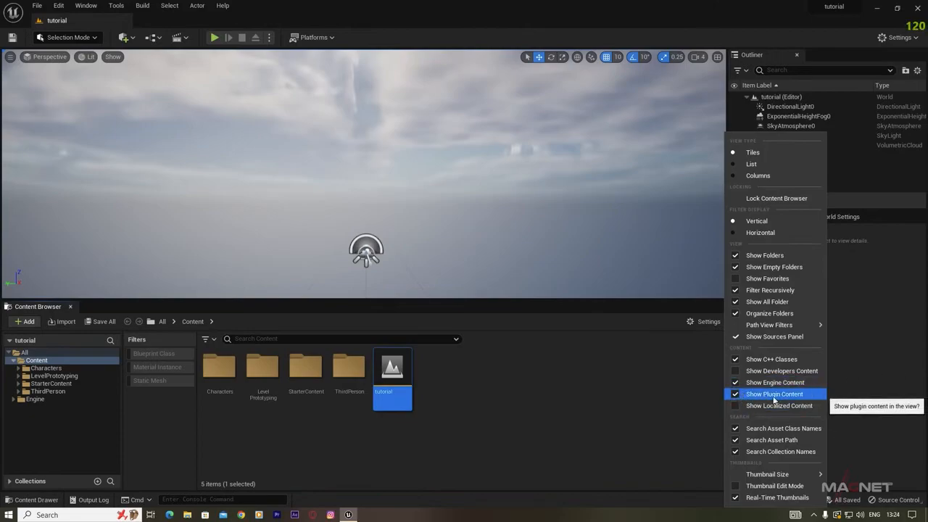
pyautogui.click(699, 410)
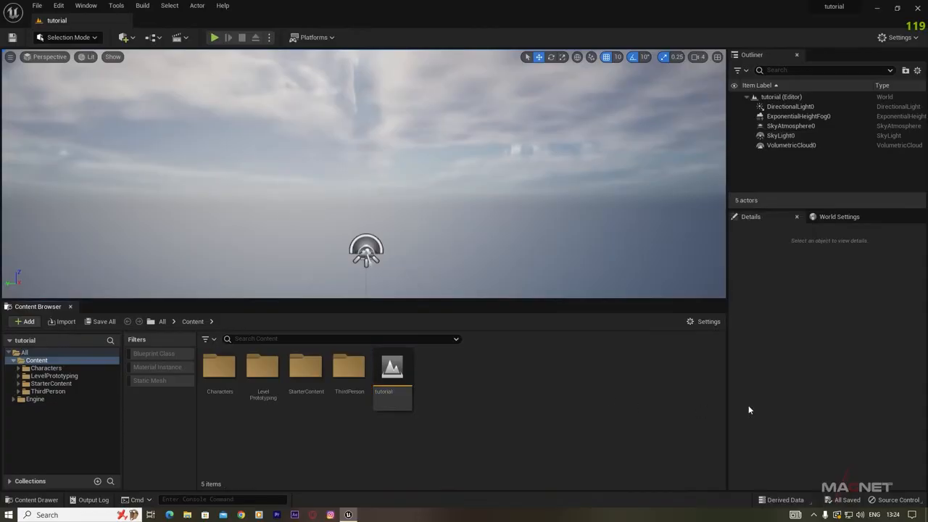
pyautogui.click(37, 400)
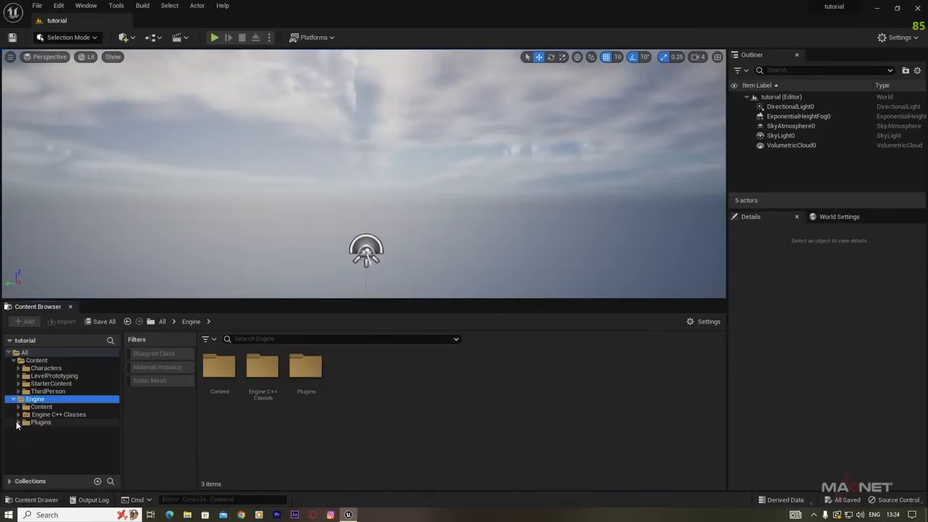
pyautogui.click(18, 423)
pyautogui.scroll(-5, 67, 435)
pyautogui.scroll(-10, 67, 437)
pyautogui.scroll(-20, 67, 437)
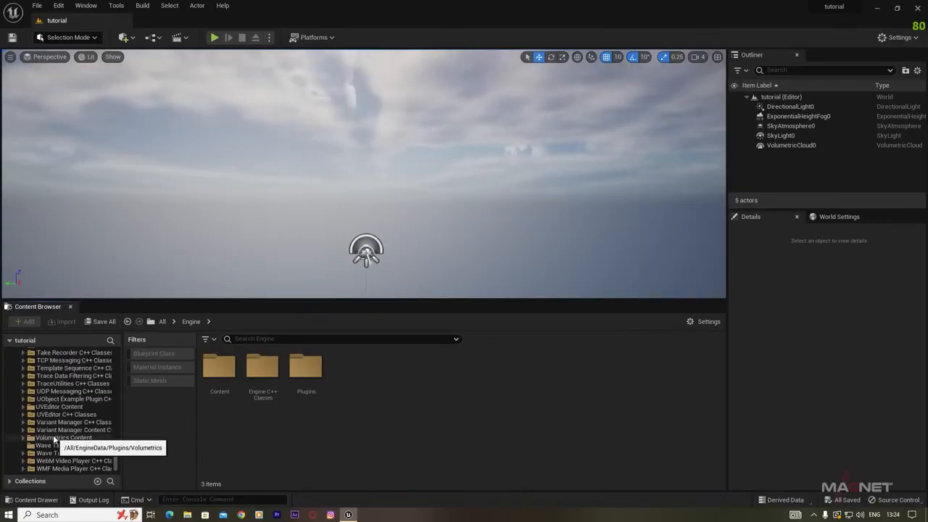
pyautogui.click(61, 438)
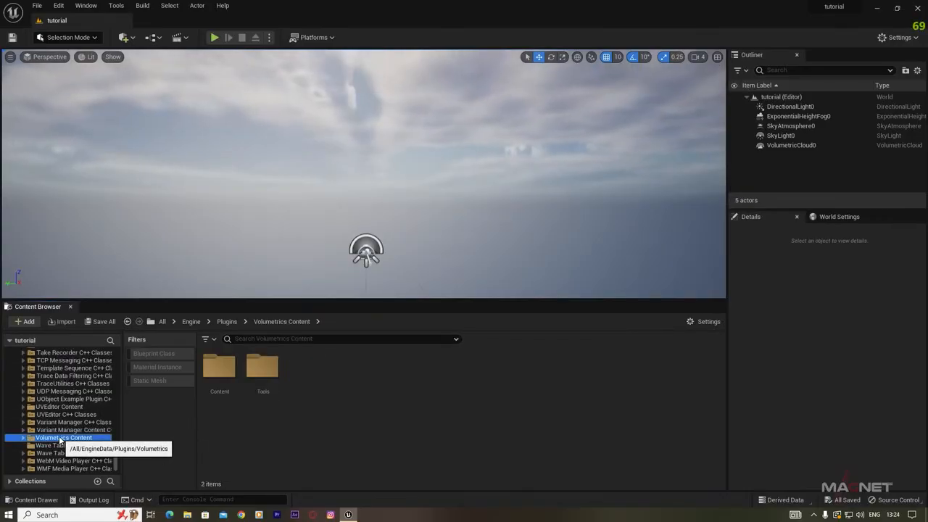
pyautogui.doubleClick(229, 376)
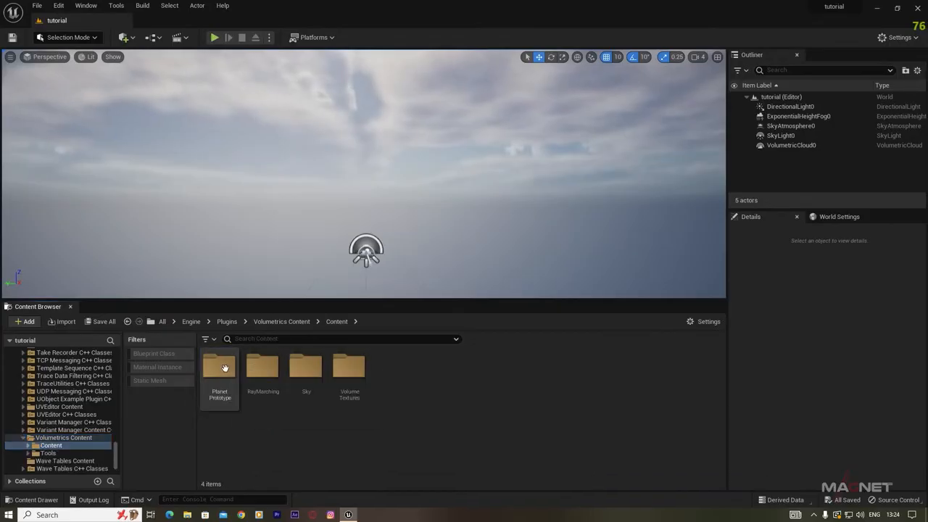
pyautogui.doubleClick(306, 368)
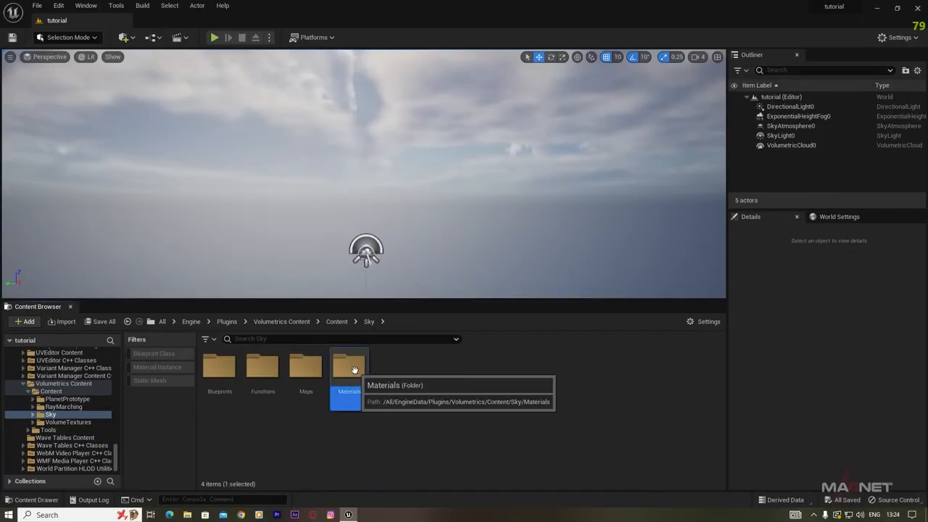
pyautogui.doubleClick(348, 400)
# Assign the M_VolumetricCloud_02_Profiles_PaintClouds material to the volumetric cloud and inspect the clouds in the viewport.
pyautogui.click(359, 182)
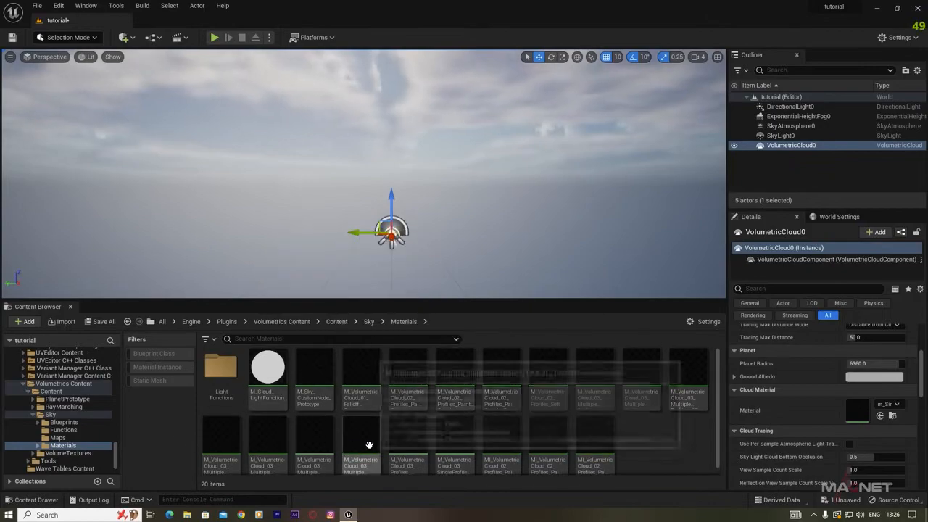
pyautogui.click(409, 376)
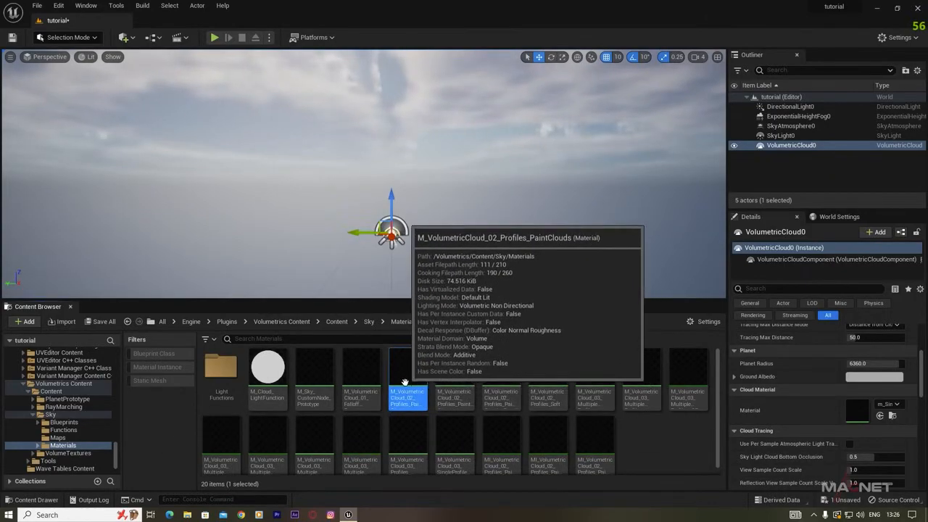
pyautogui.moveTo(414, 375); pyautogui.dragTo(868, 417)
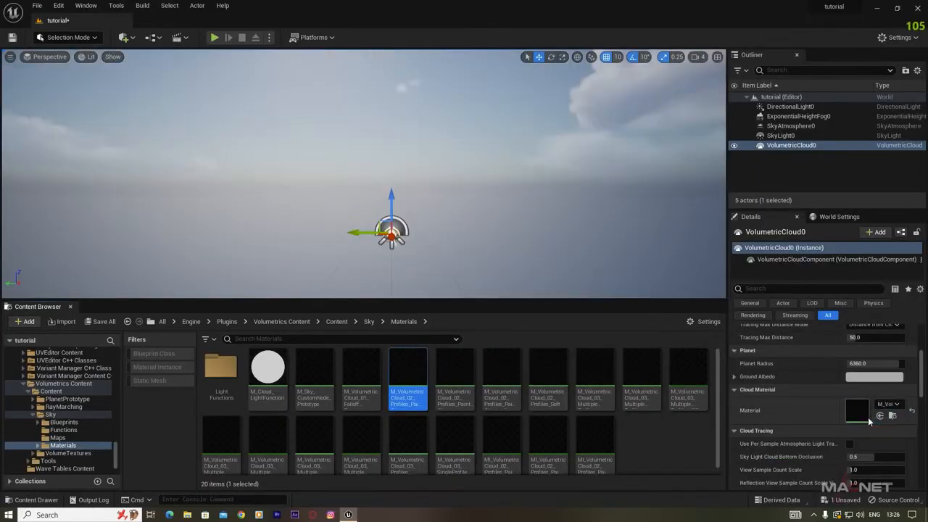
pyautogui.scroll(-3, 423, 204)
pyautogui.moveTo(426, 233); pyautogui.dragTo(493, 156, button='right')
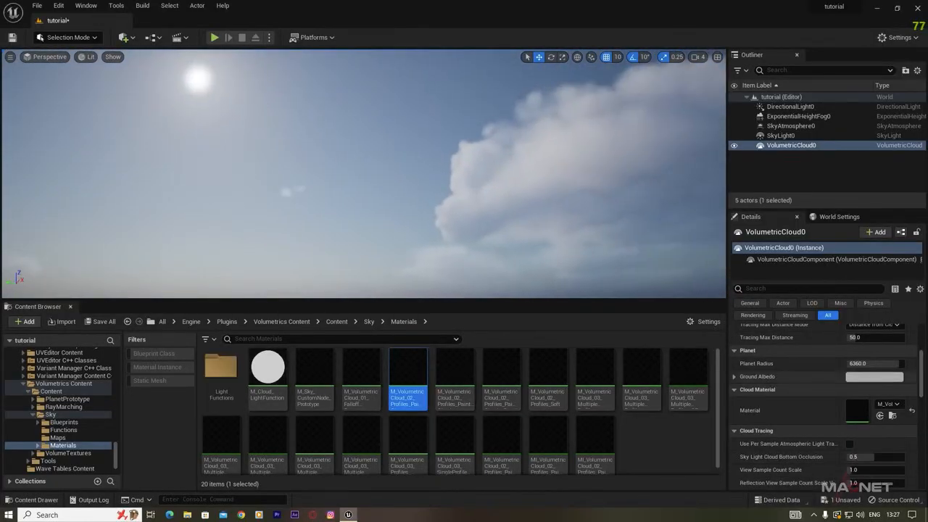
pyautogui.scroll(4, 924, 389)
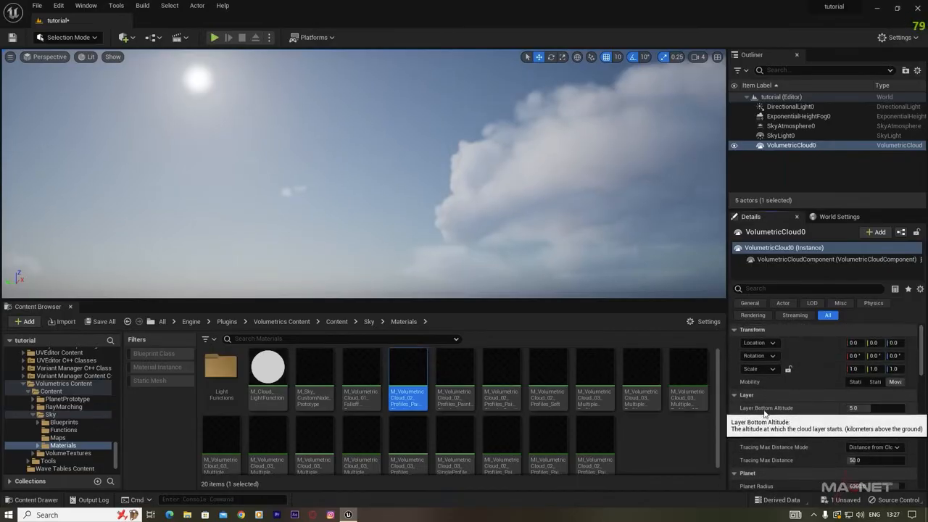
# Try the volumetric cloud with a Layer Bottom Altitude of 20 and Layer Heights of 20 and 50.
pyautogui.moveTo(881, 411); pyautogui.dragTo(904, 409)
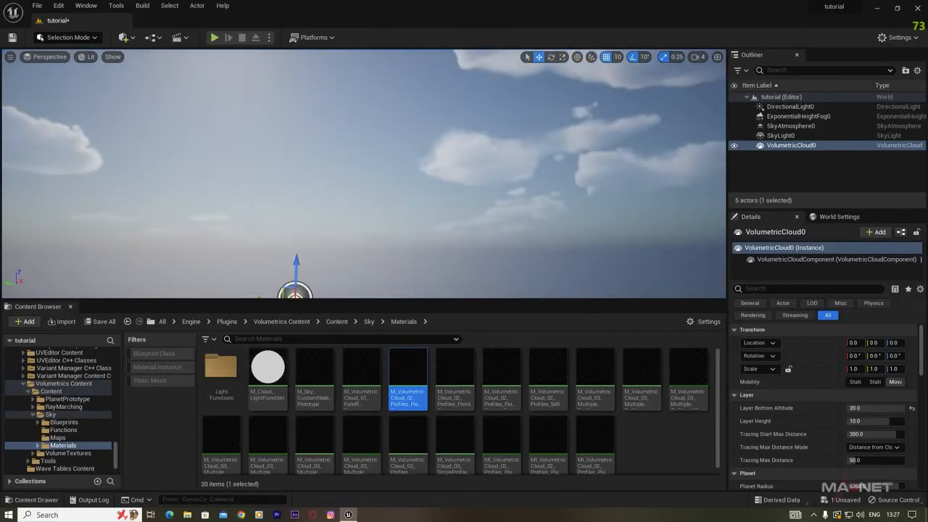
pyautogui.moveTo(880, 420); pyautogui.dragTo(826, 426)
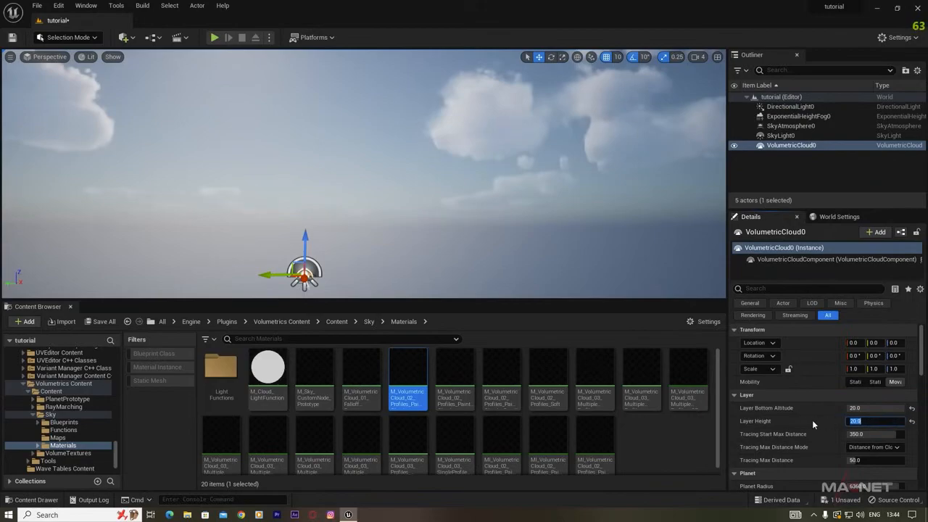
pyautogui.write('50')
pyautogui.press('Return')
pyautogui.moveTo(482, 213); pyautogui.dragTo(485, 251, button='right')
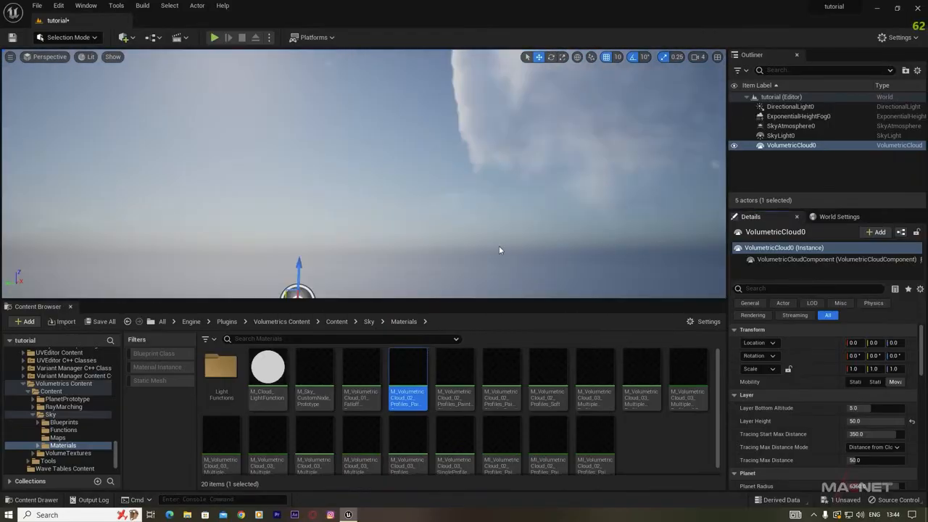
# Reduce the volumetric cloud's Layer Height to about 8.04 and check the clouds in the viewport.
pyautogui.click(875, 421)
pyautogui.moveTo(875, 420); pyautogui.dragTo(892, 421)
pyautogui.moveTo(543, 207)
pyautogui.mouseDown(button='right')
pyautogui.moveTo(580, 213)
pyautogui.moveTo(536, 209)
pyautogui.moveTo(552, 224)
pyautogui.moveTo(537, 206)
pyautogui.mouseUp(button='right')
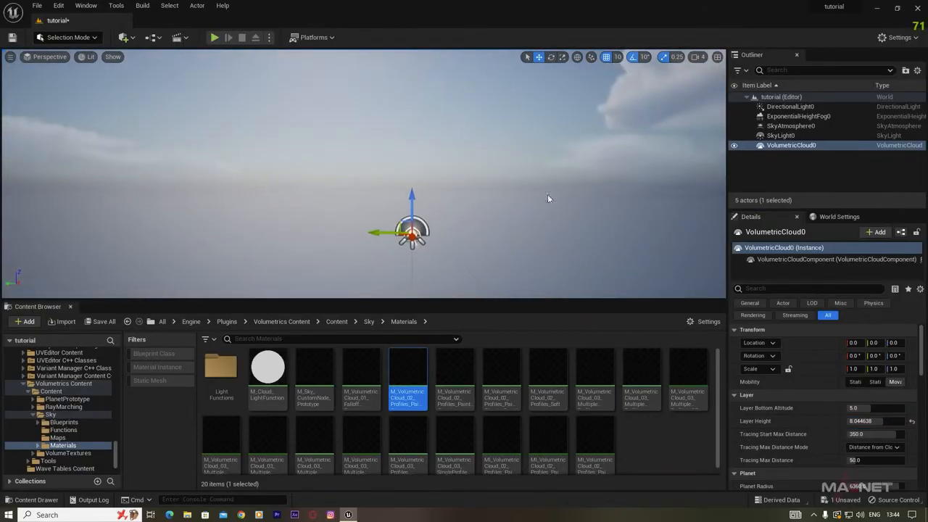
pyautogui.moveTo(478, 243); pyautogui.dragTo(493, 217, button='right')
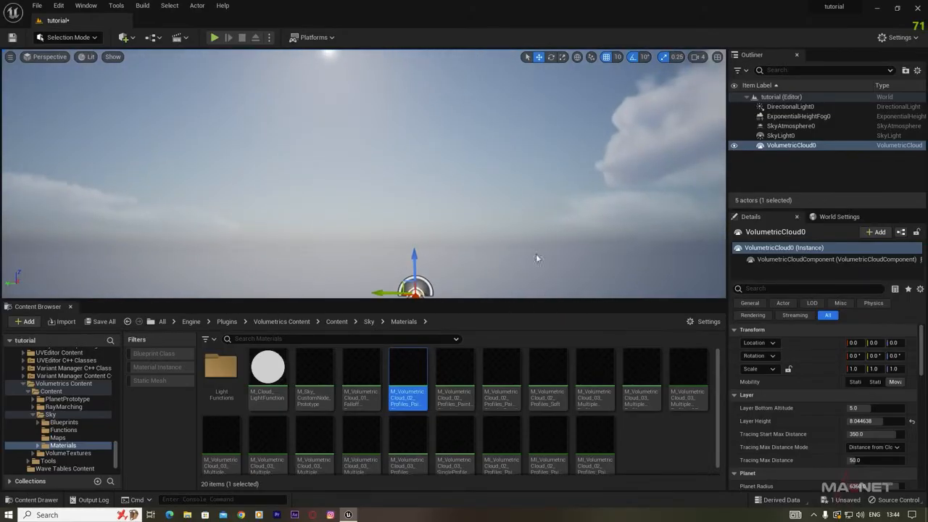
pyautogui.moveTo(493, 248); pyautogui.dragTo(503, 235, button='right')
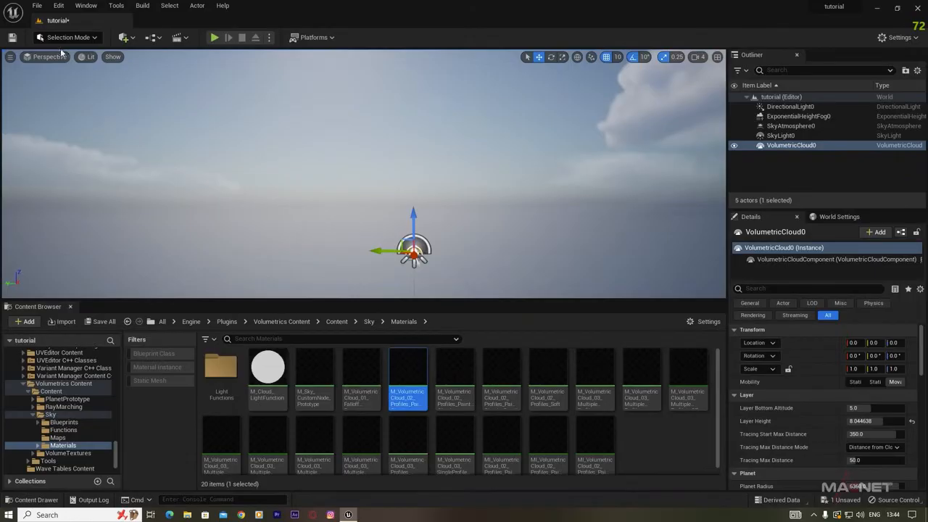
# Create a new landscape with 63×63-quad sections and 8×8 components, and return to Selection mode.
pyautogui.click(94, 37)
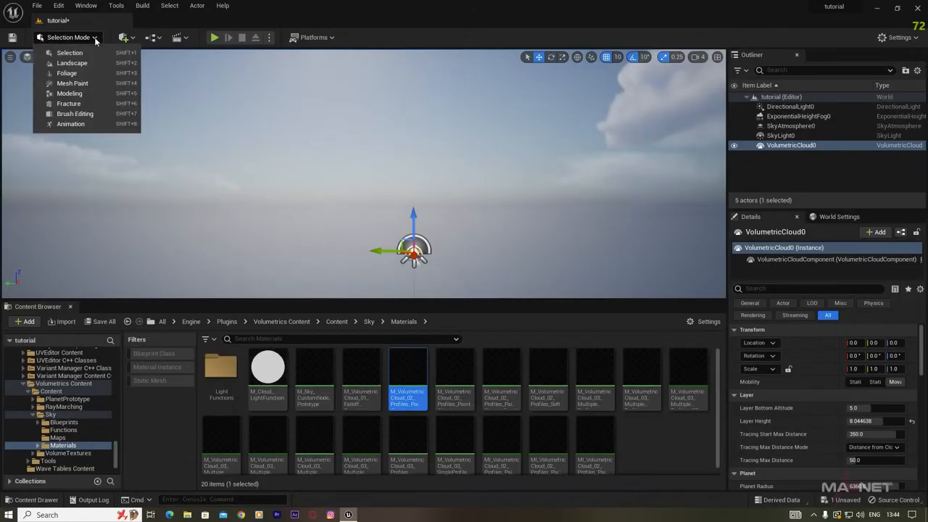
pyautogui.click(84, 67)
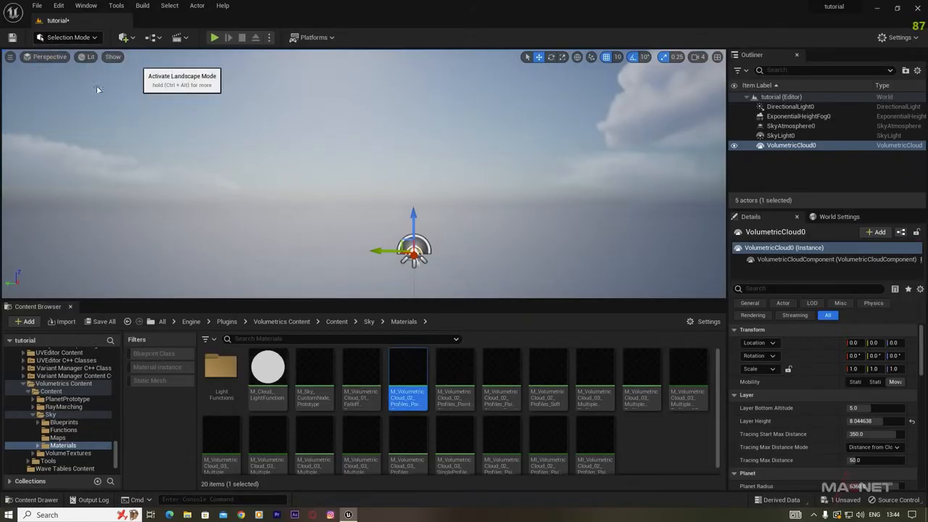
pyautogui.moveTo(238, 126); pyautogui.dragTo(238, 185)
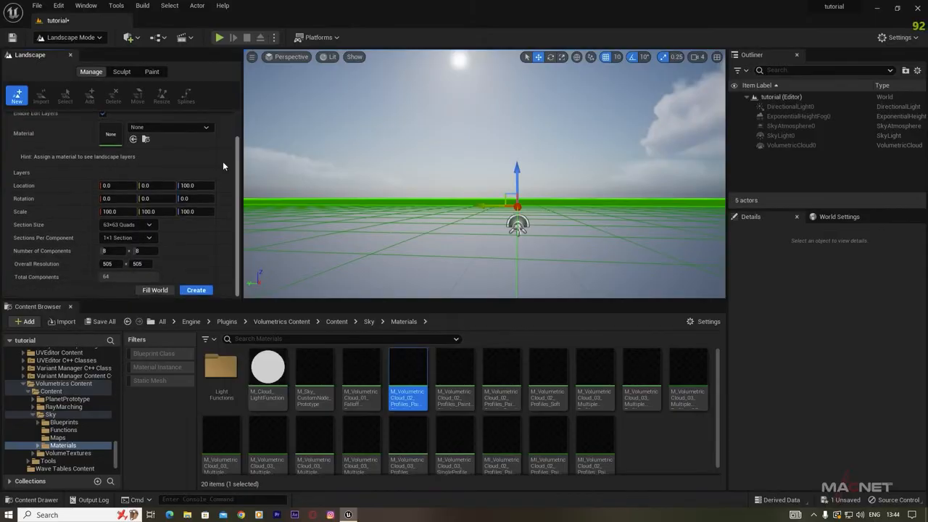
pyautogui.click(196, 290)
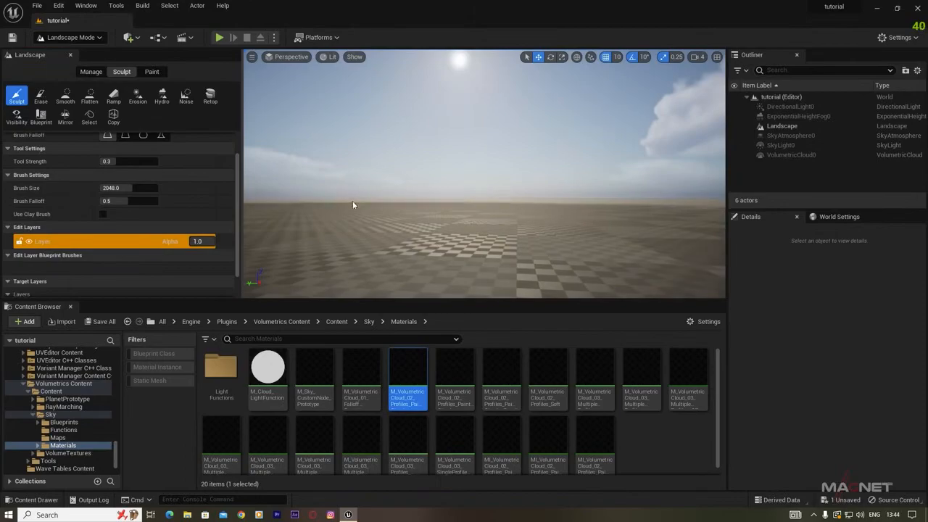
pyautogui.click(93, 39)
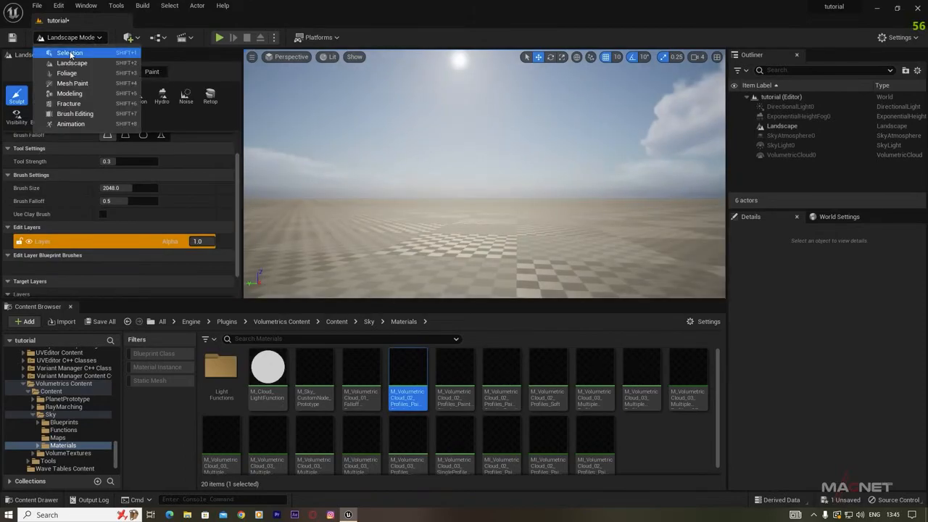
pyautogui.click(70, 53)
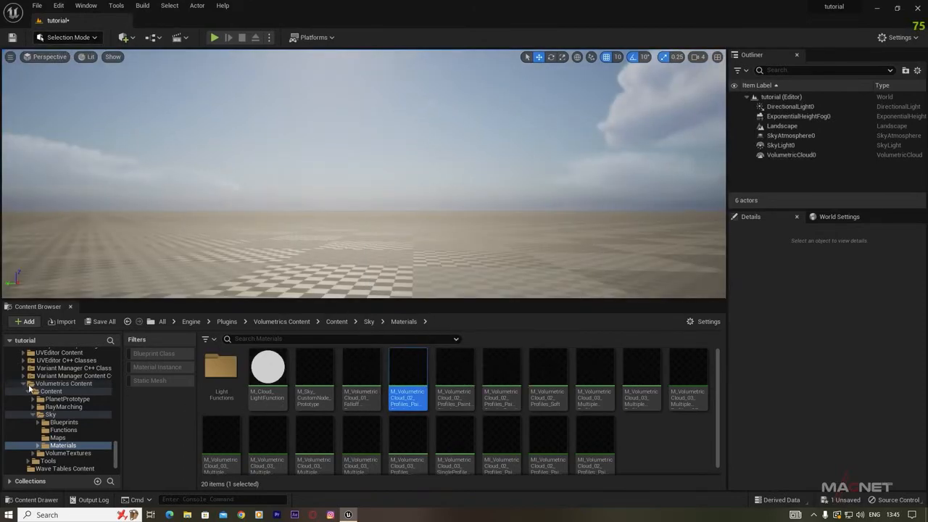
# Collapse the Engine folder in the Content Browser and browse the materials in Content/StarterContent/Materials.
pyautogui.scroll(8, 81, 385)
pyautogui.scroll(3, 81, 385)
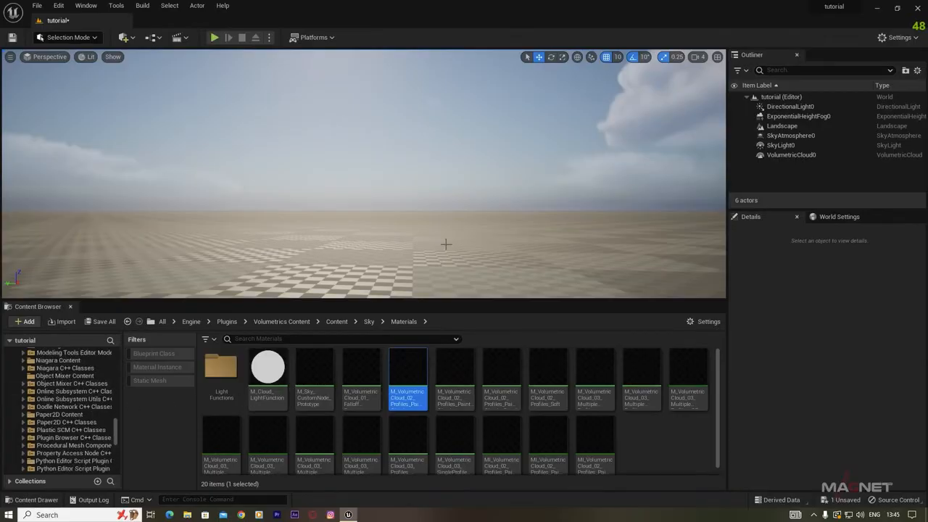
pyautogui.moveTo(112, 428); pyautogui.dragTo(124, 355)
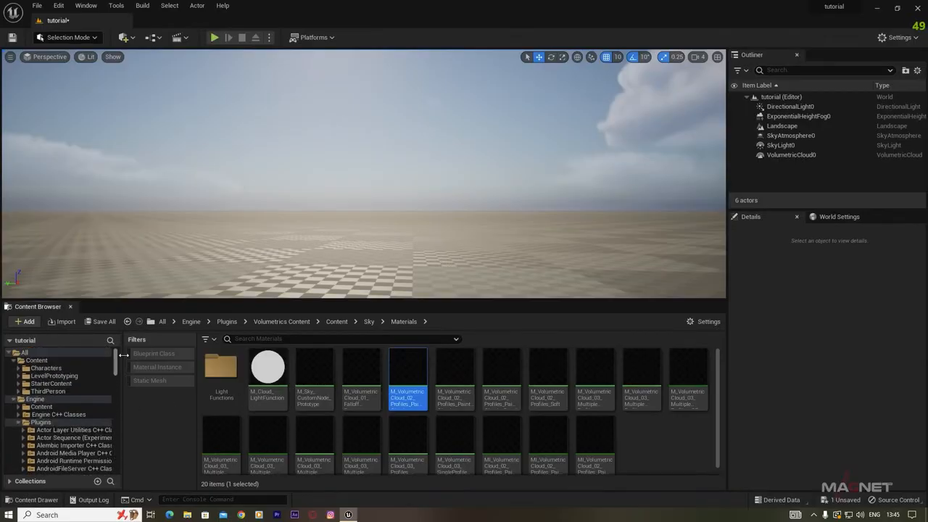
pyautogui.click(13, 401)
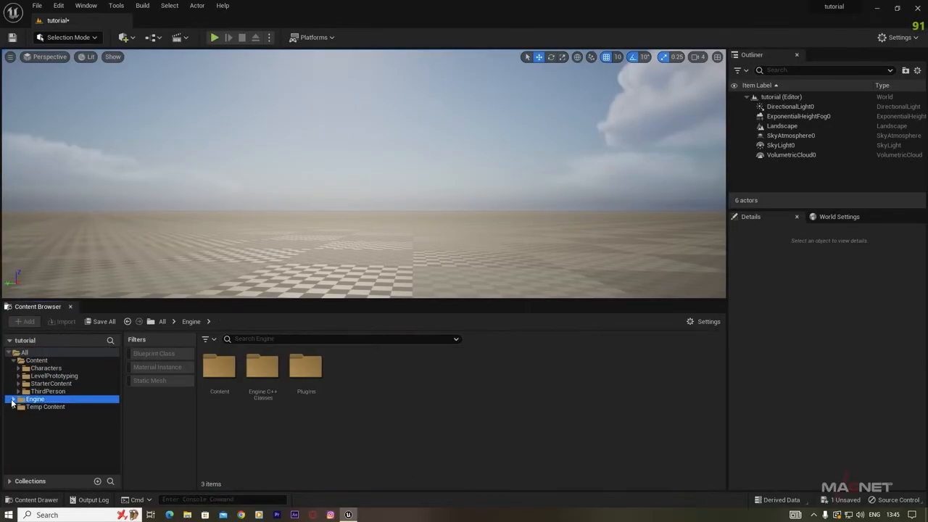
pyautogui.click(58, 385)
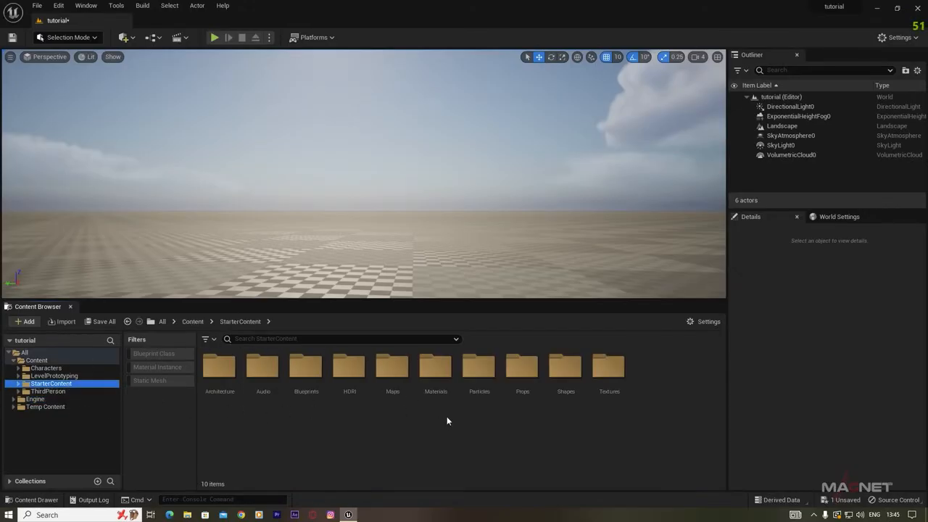
pyautogui.doubleClick(439, 368)
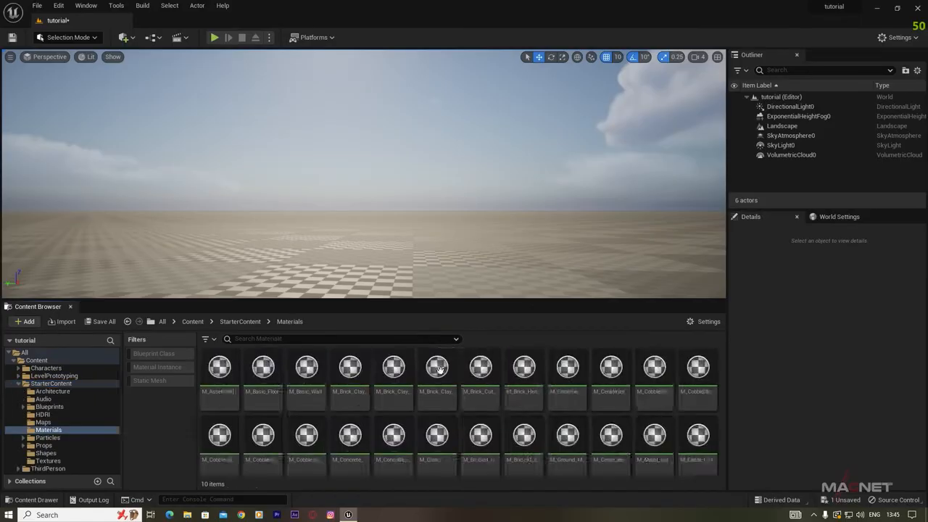
pyautogui.scroll(-3, 436, 444)
pyautogui.scroll(-1, 436, 444)
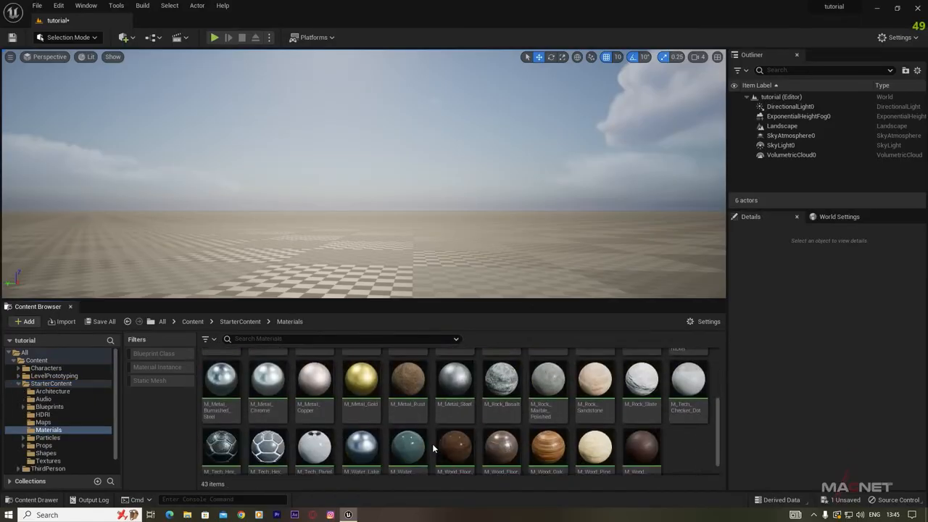
# Assign M_Metal_Rust as the Landscape Material of the Landscape actor.
pyautogui.click(410, 387)
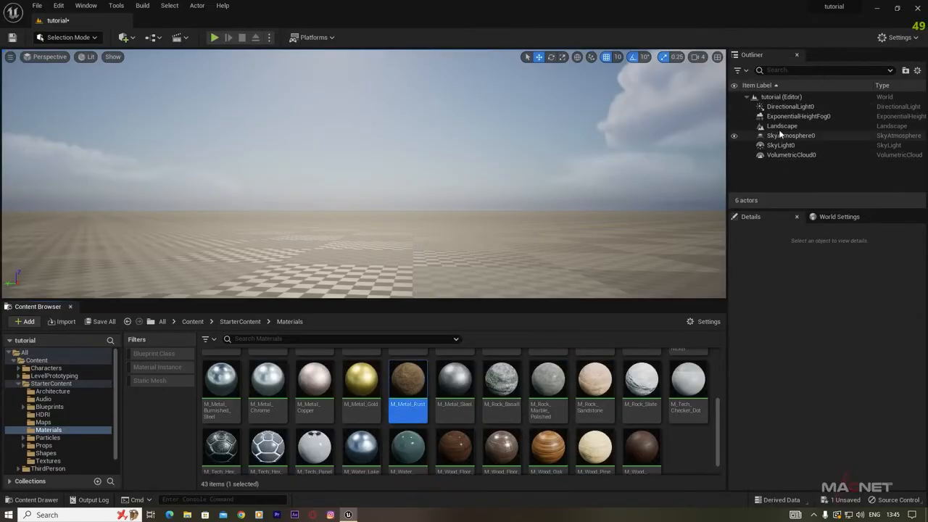
pyautogui.click(780, 127)
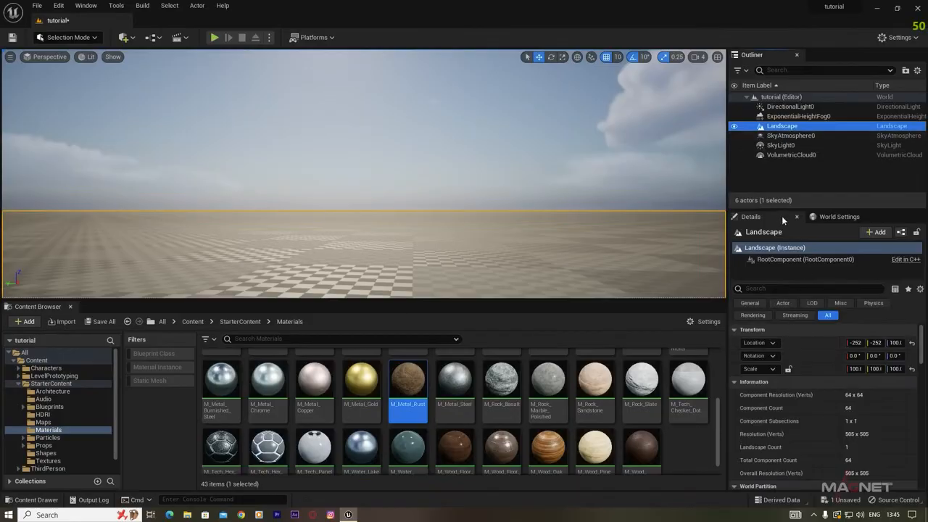
pyautogui.moveTo(922, 334); pyautogui.dragTo(922, 361)
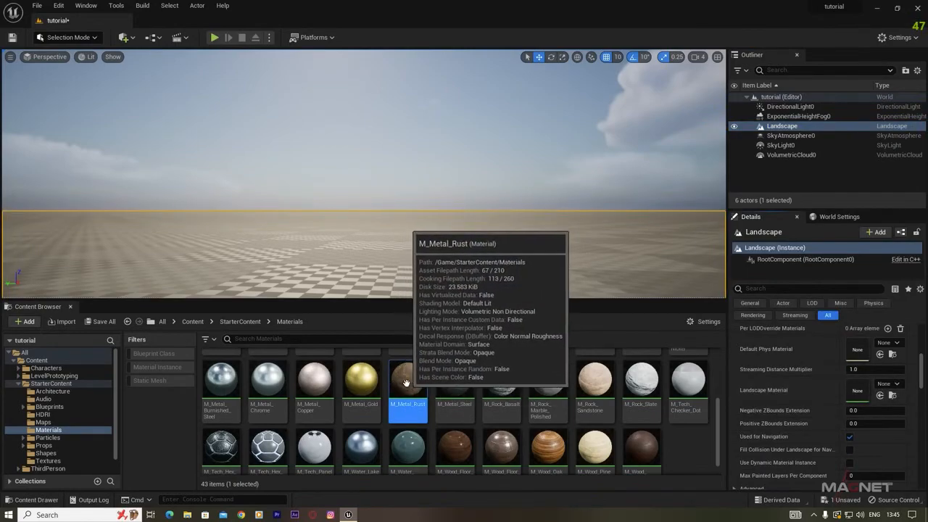
pyautogui.moveTo(408, 383); pyautogui.dragTo(844, 383)
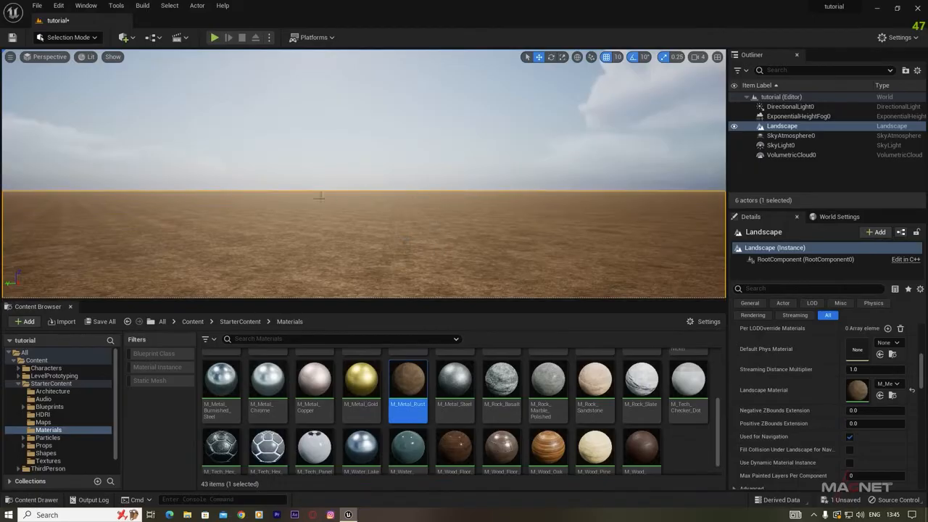
# Open the project's Content folder, switch to the Epic Games Launcher and add the Rural Australia asset pack to the tutorial project.
pyautogui.click(36, 360)
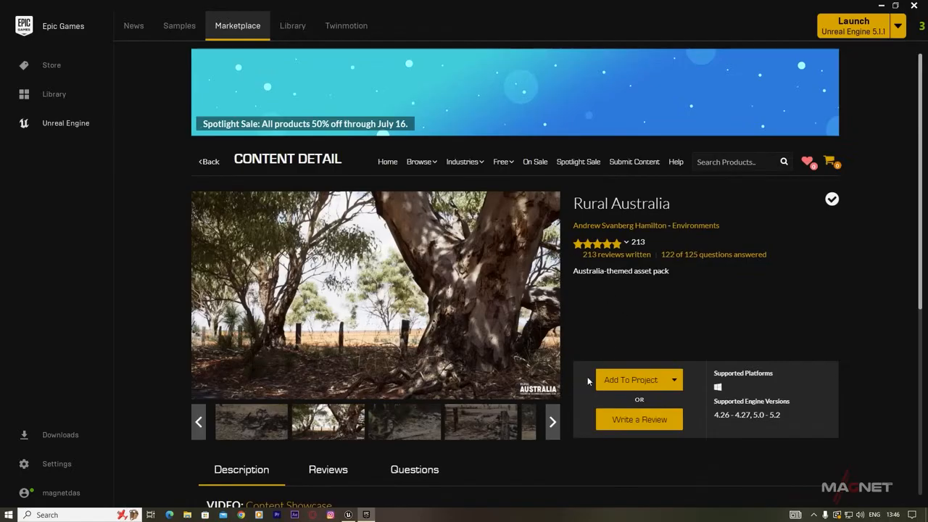
pyautogui.moveTo(625, 246)
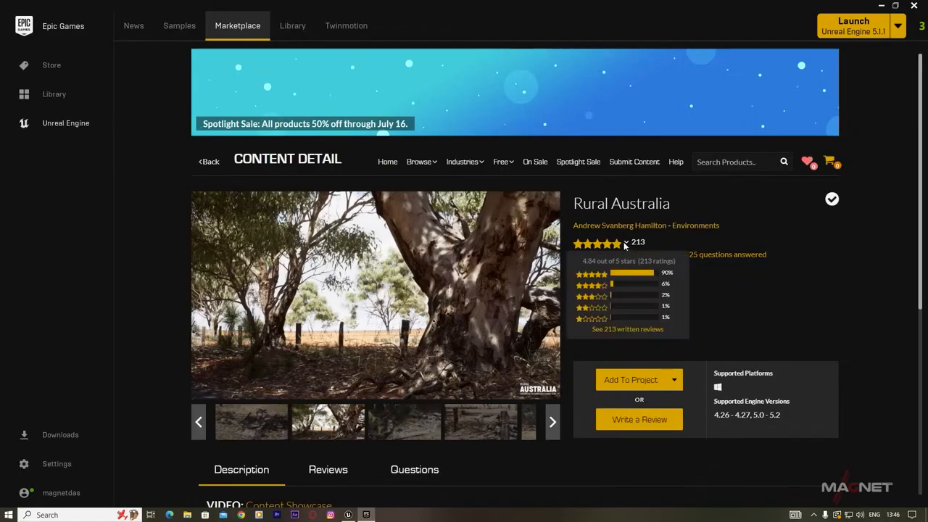
pyautogui.click(632, 380)
pyautogui.moveTo(606, 192); pyautogui.dragTo(604, 290)
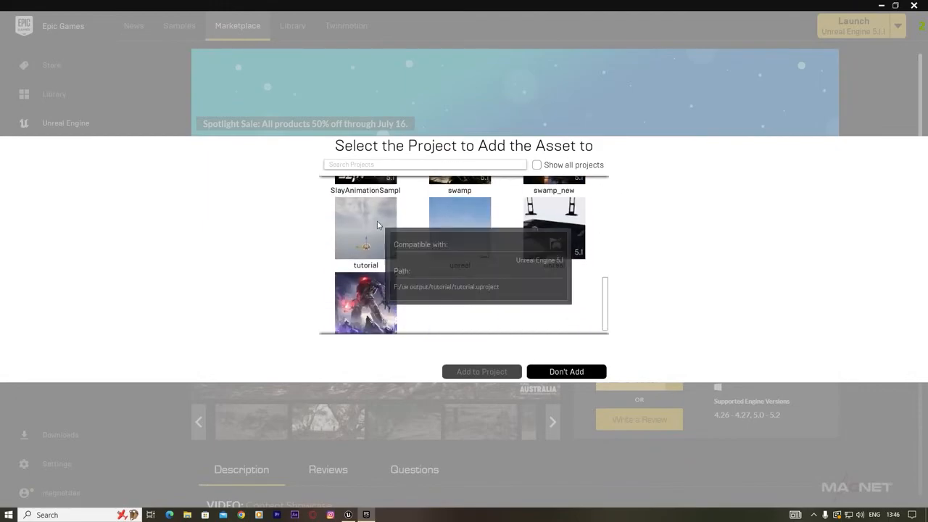
pyautogui.click(355, 251)
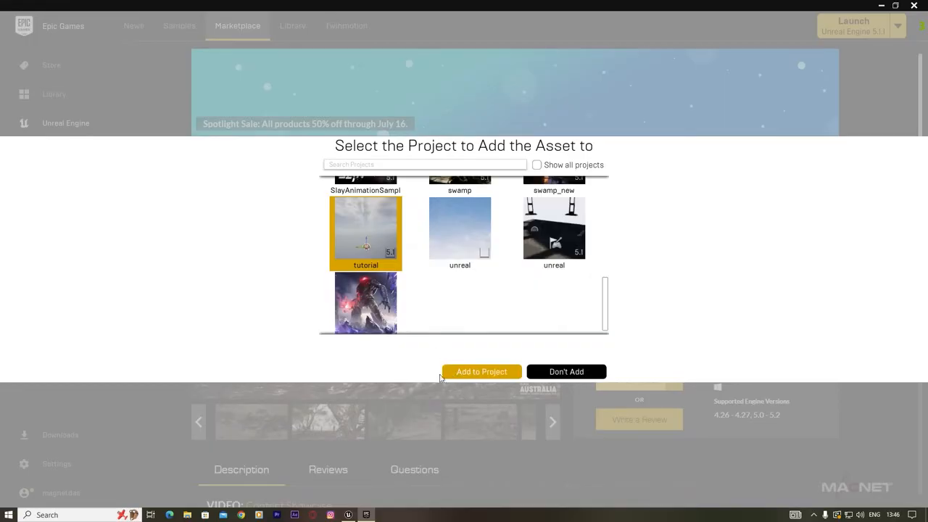
pyautogui.click(483, 372)
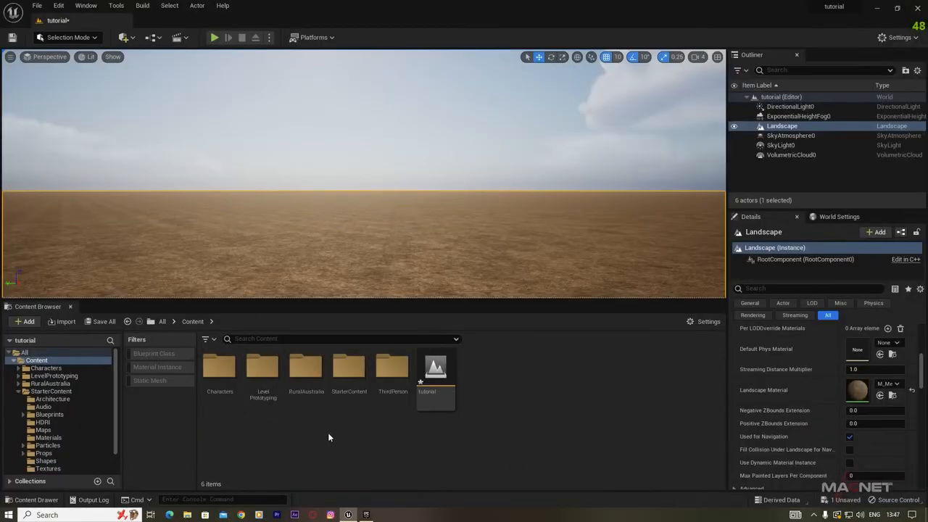
# Open the Water folder of the RuralAustralia content in Unreal Editor and deselect the landscape.
pyautogui.click(306, 374)
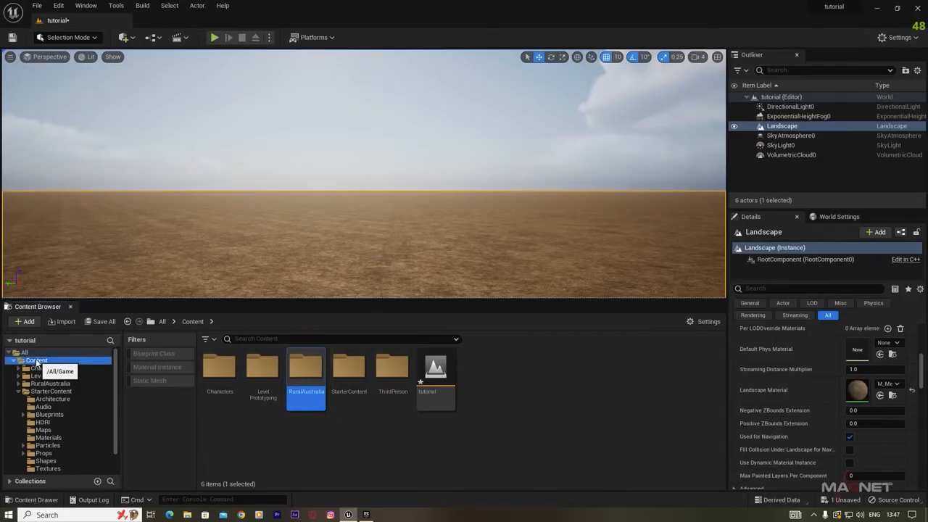
pyautogui.doubleClick(306, 366)
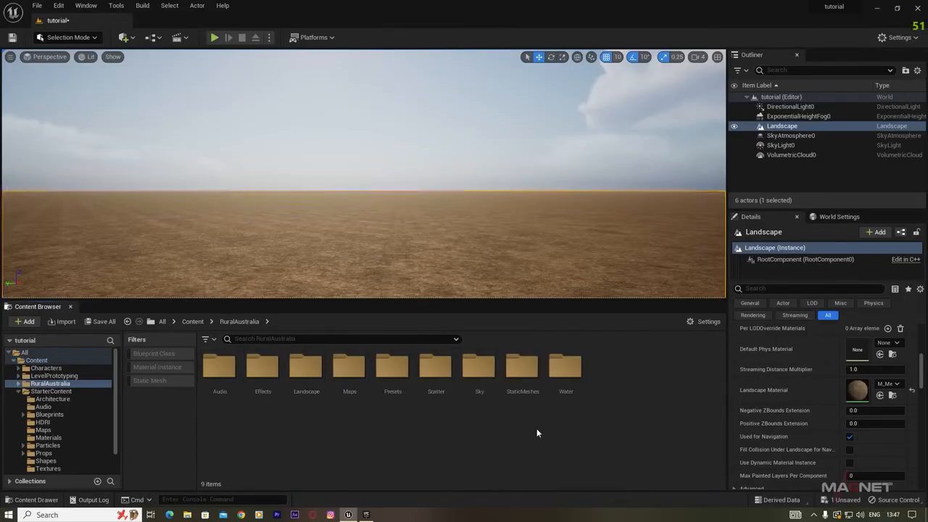
pyautogui.doubleClick(567, 369)
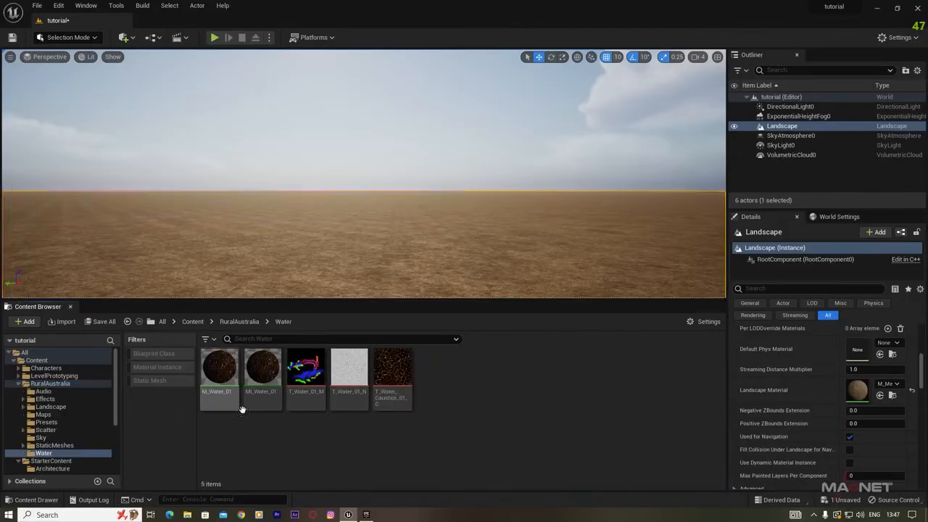
pyautogui.press('Escape')
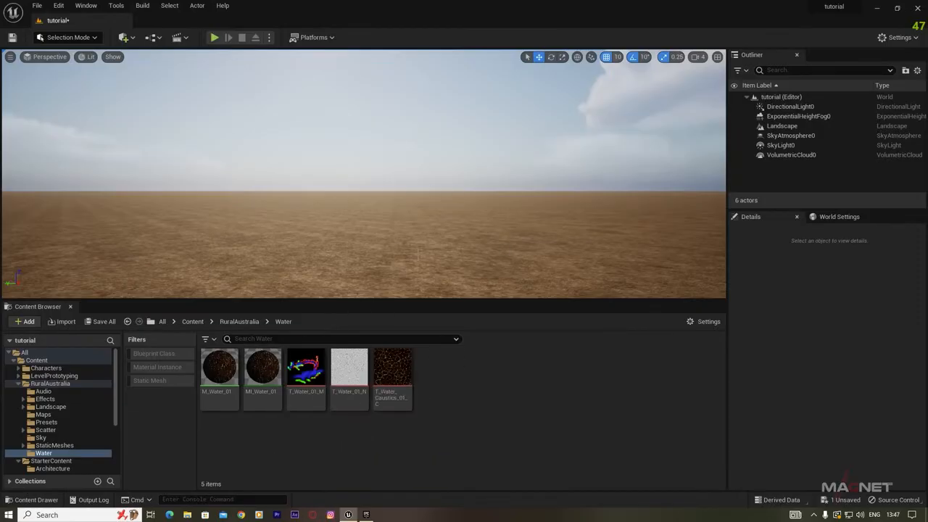
# Add a Plane shape to the level and lower it to just above the landscape surface.
pyautogui.click(124, 37)
pyautogui.moveTo(160, 150)
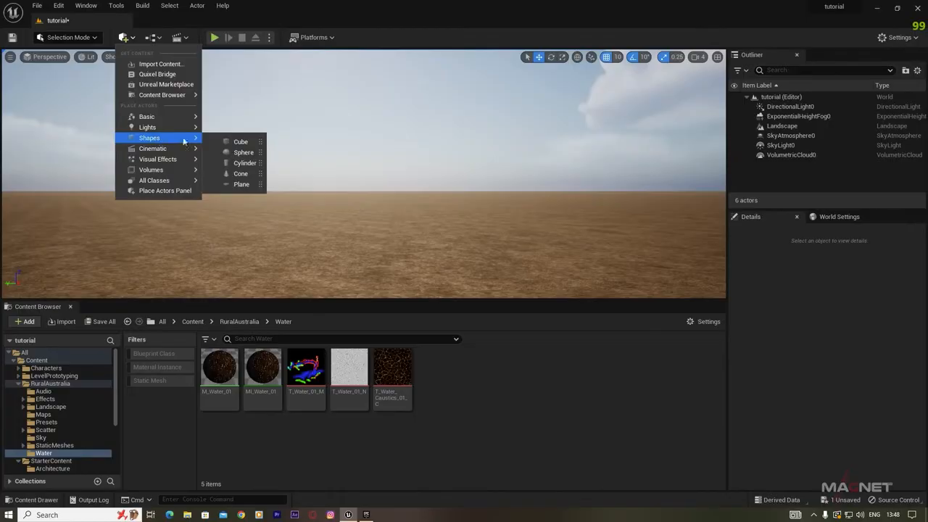
pyautogui.click(245, 185)
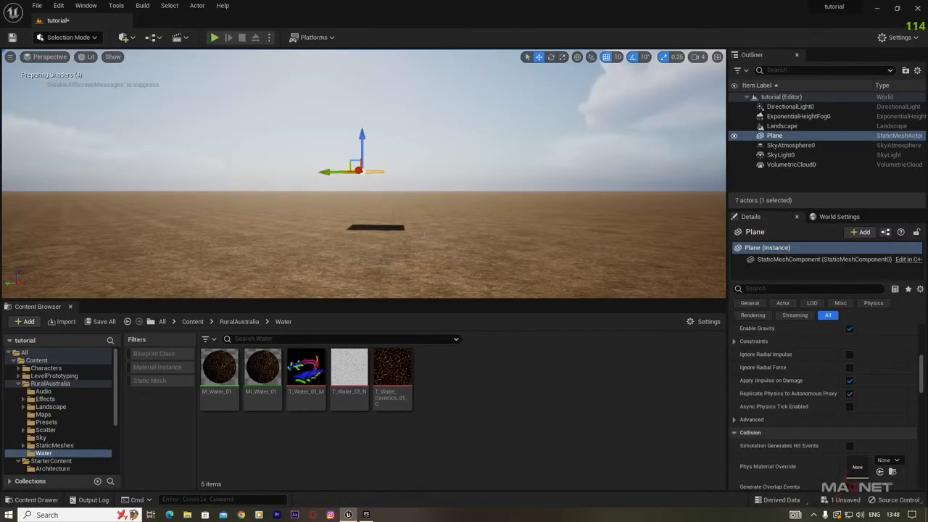
pyautogui.moveTo(363, 139); pyautogui.dragTo(363, 171)
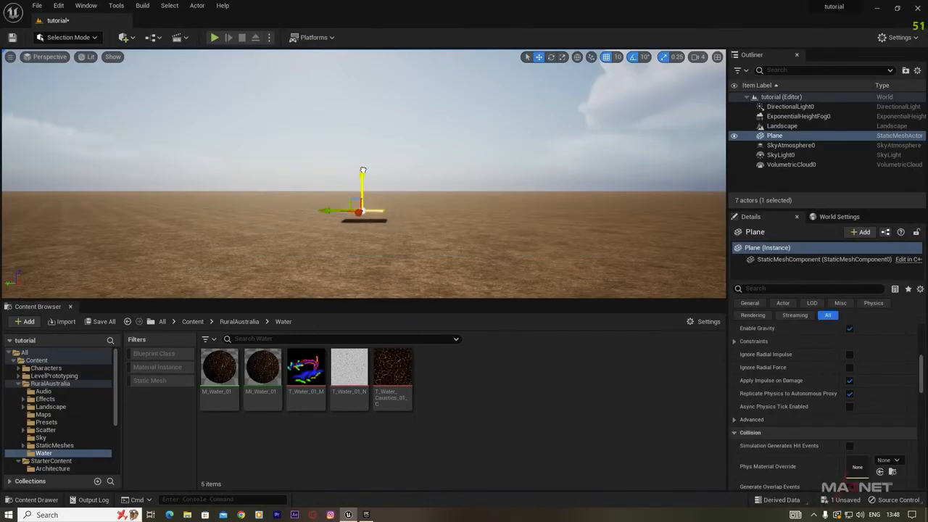
pyautogui.moveTo(387, 195); pyautogui.dragTo(406, 220, button='right')
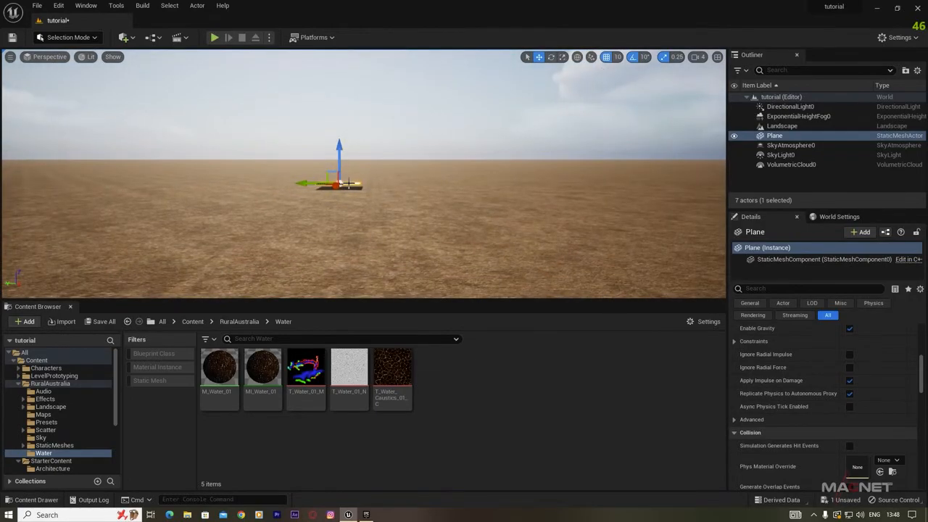
# Lock the Plane actor's scale proportions and set its scale uniformly to 200.
pyautogui.click(779, 135)
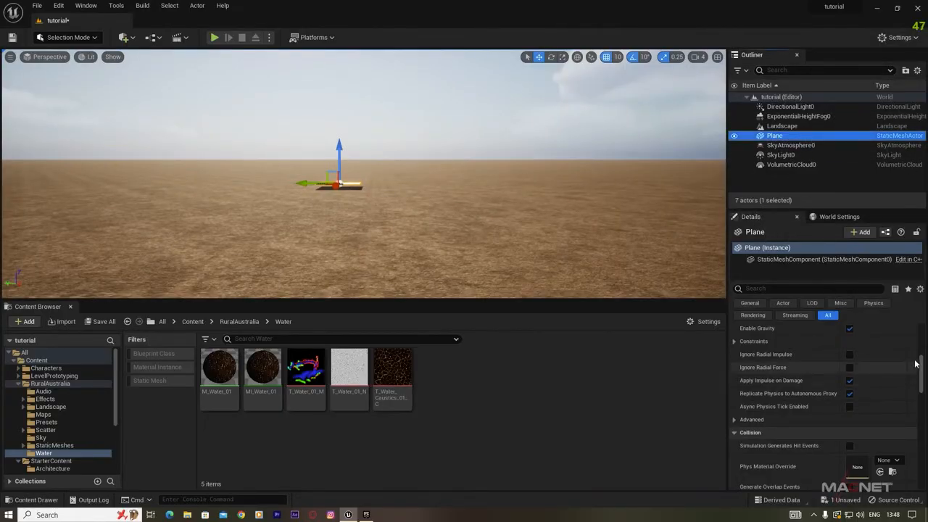
pyautogui.moveTo(921, 362); pyautogui.dragTo(921, 329)
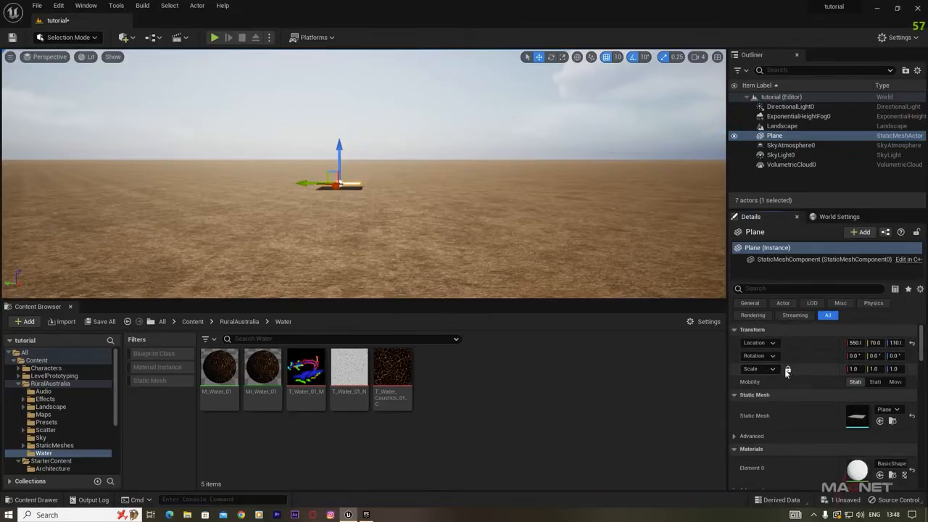
pyautogui.click(789, 370)
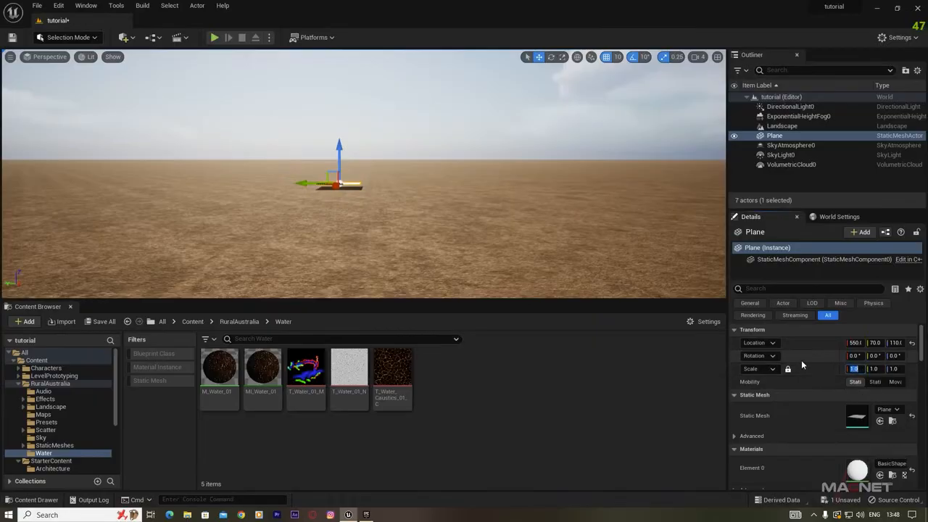
pyautogui.write('200')
pyautogui.press('Return')
# Apply the MI_Water_01 material instance from the Water folder to the enlarged plane.
pyautogui.moveTo(411, 210)
pyautogui.mouseDown(button='right')
pyautogui.moveTo(383, 223)
pyautogui.moveTo(403, 244)
pyautogui.moveTo(469, 216)
pyautogui.moveTo(358, 203)
pyautogui.moveTo(404, 213)
pyautogui.mouseUp(button='right')
pyautogui.click(274, 384)
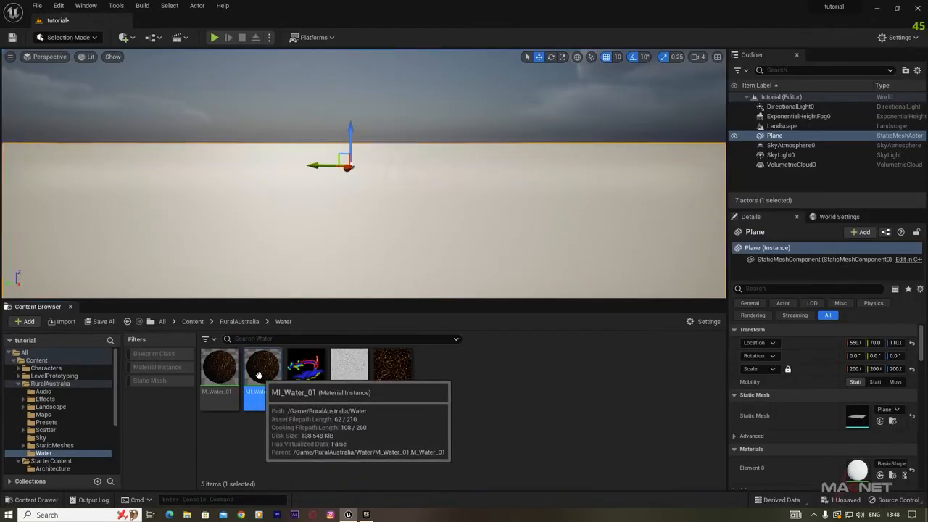
pyautogui.moveTo(259, 375); pyautogui.dragTo(367, 206)
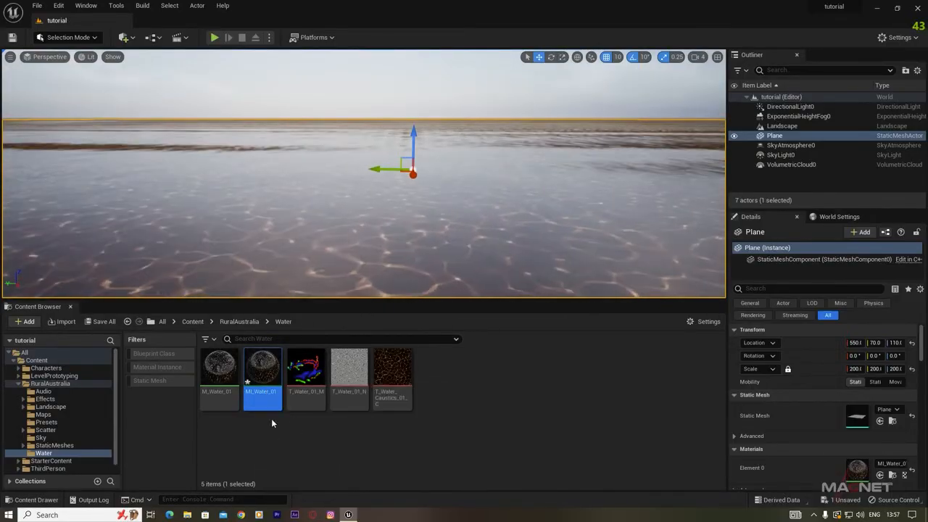
# Open the MI_Water_01 material instance and override its Base colour with black.
pyautogui.doubleClick(260, 368)
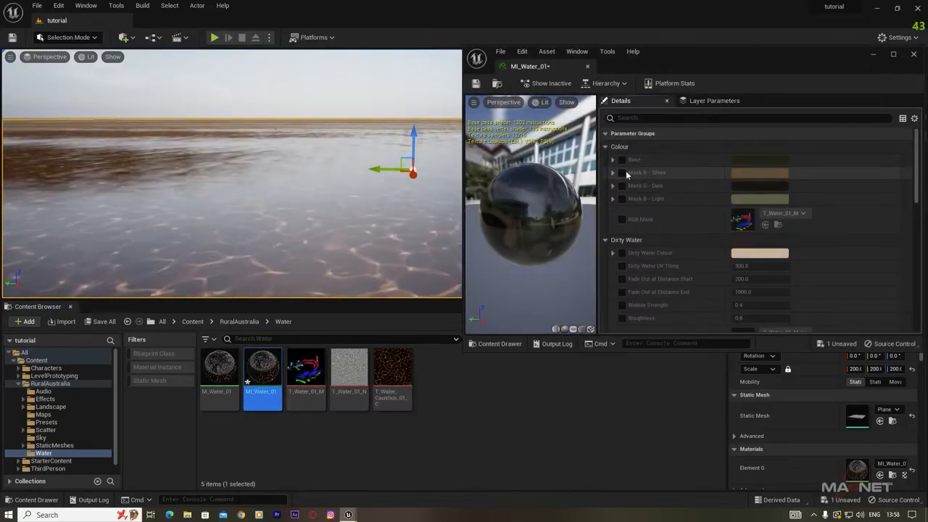
pyautogui.click(621, 158)
pyautogui.click(746, 159)
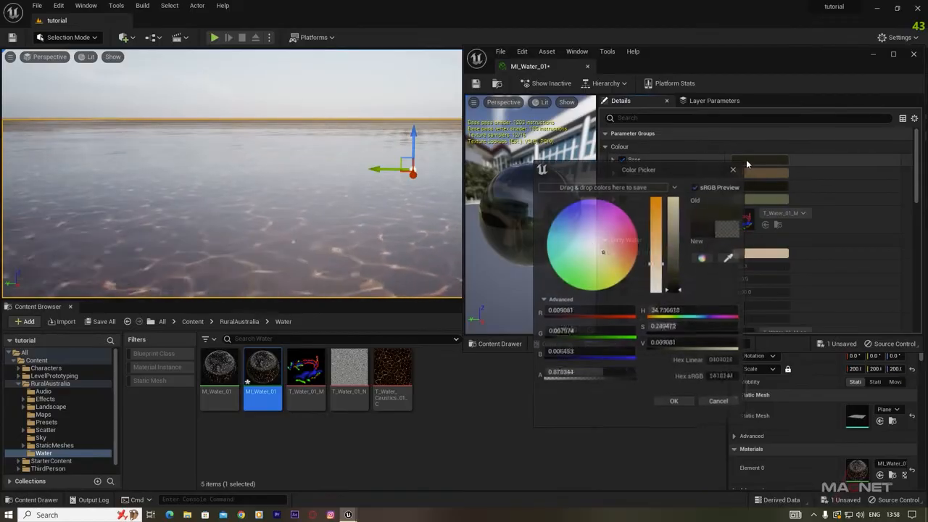
pyautogui.moveTo(675, 285); pyautogui.dragTo(675, 302)
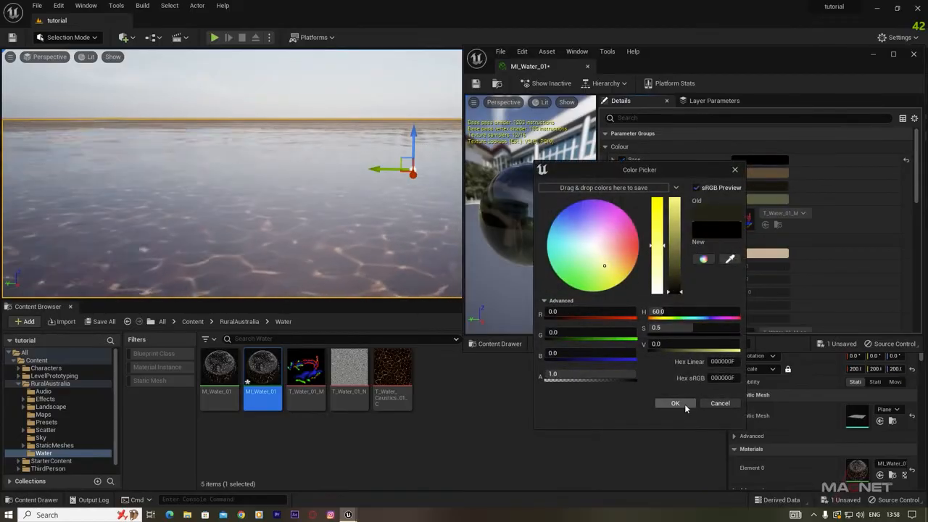
pyautogui.click(675, 403)
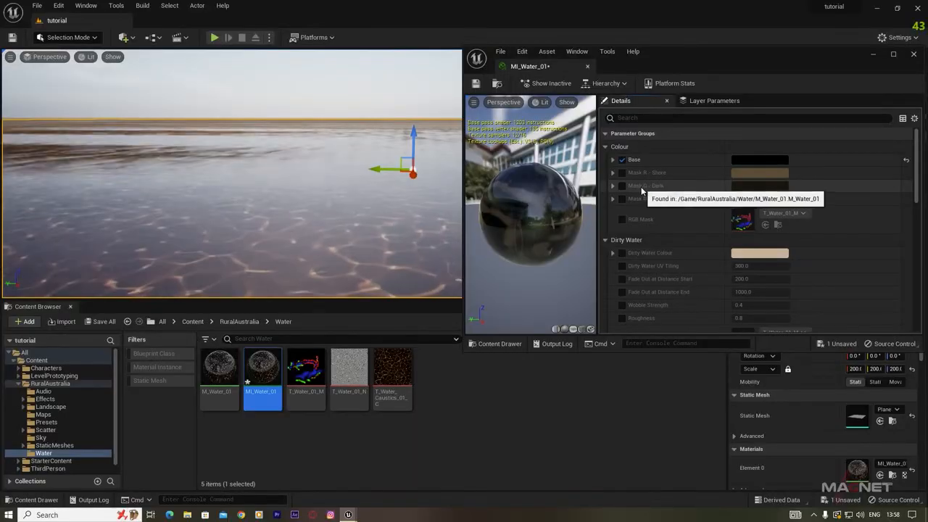
# Override Mask G - Dark with black and darken Mask B - Light to olive, hex sRGB 2A2D1D.
pyautogui.click(621, 186)
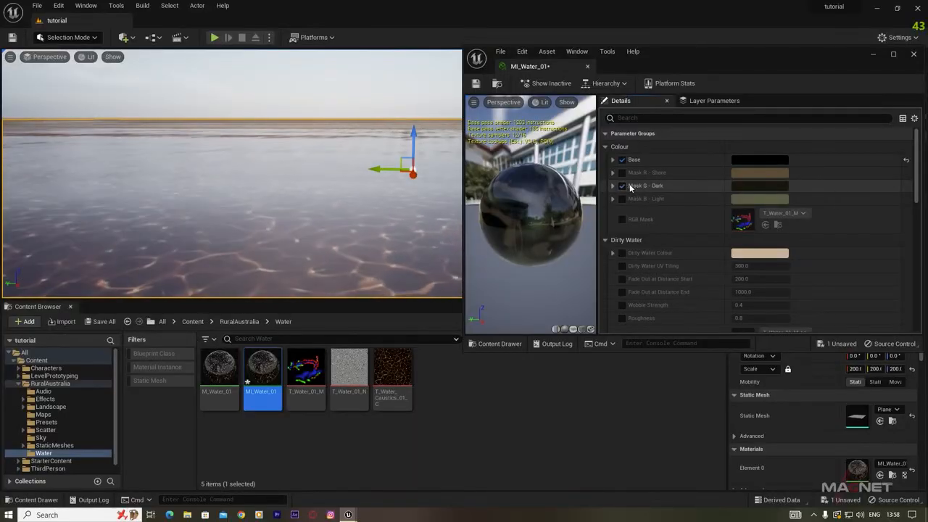
pyautogui.click(751, 187)
pyautogui.moveTo(681, 313); pyautogui.dragTo(680, 335)
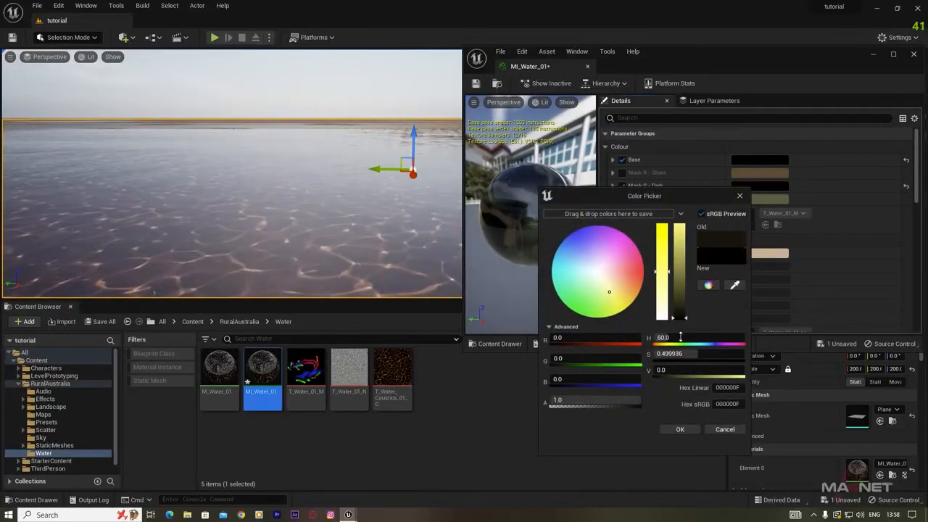
pyautogui.click(680, 429)
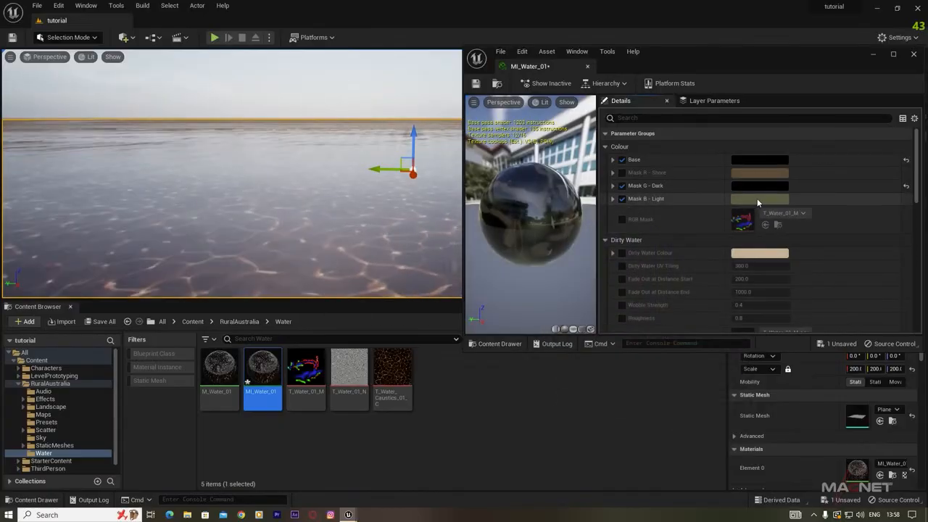
pyautogui.click(757, 200)
pyautogui.moveTo(688, 323); pyautogui.dragTo(686, 328)
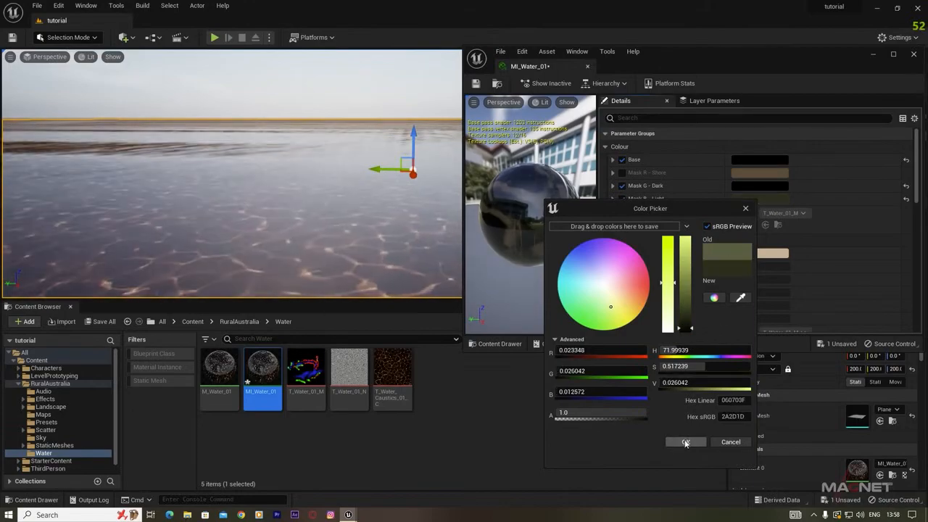
pyautogui.click(686, 442)
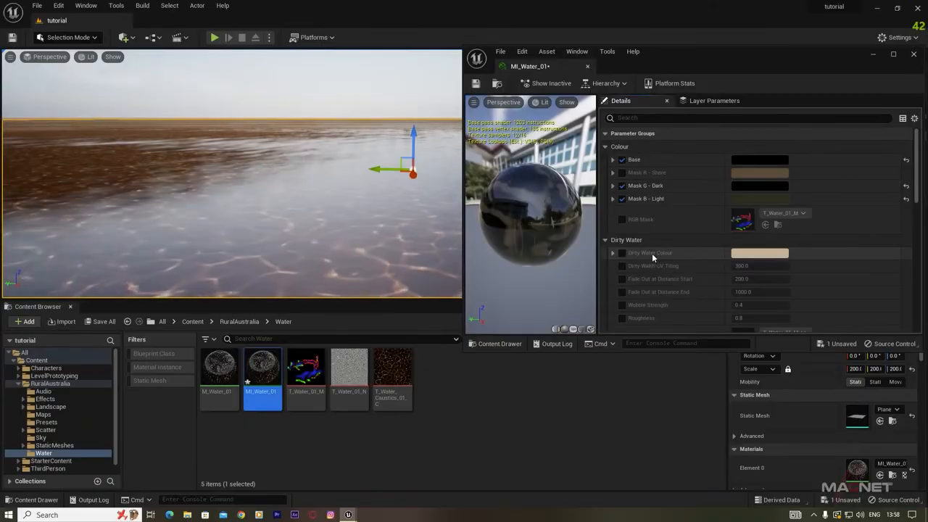
# Override the Dirty Water Colour with a darker tan, hex sRGB A38457.
pyautogui.click(621, 252)
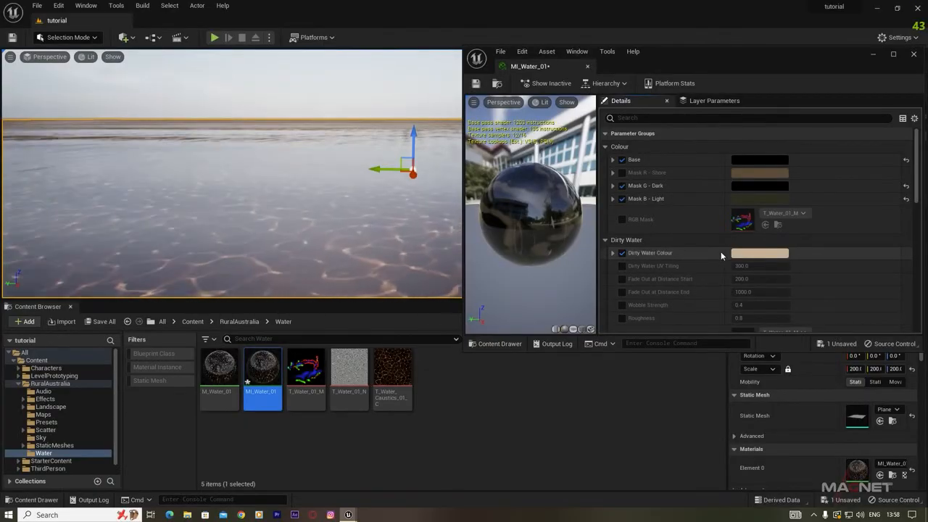
pyautogui.click(754, 253)
pyautogui.moveTo(647, 335)
pyautogui.mouseDown()
pyautogui.moveTo(644, 313)
pyautogui.moveTo(661, 345)
pyautogui.mouseUp()
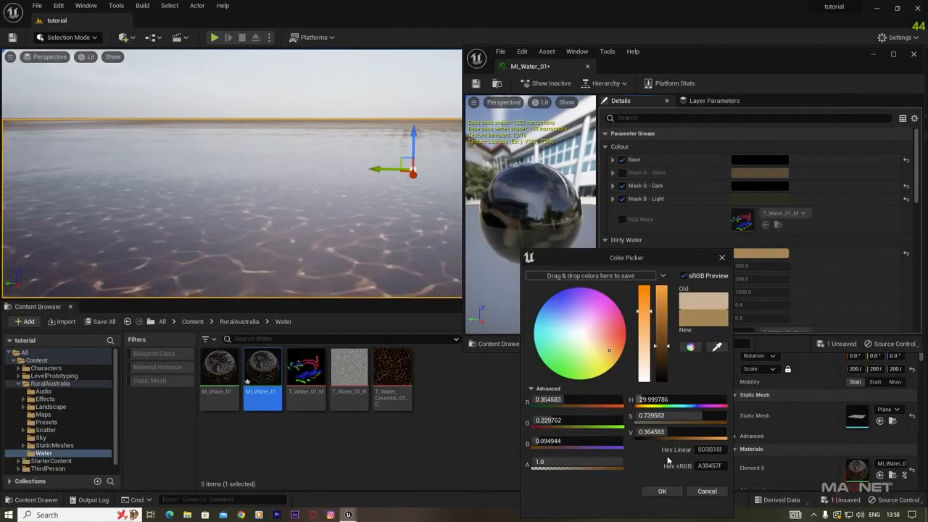
pyautogui.click(661, 491)
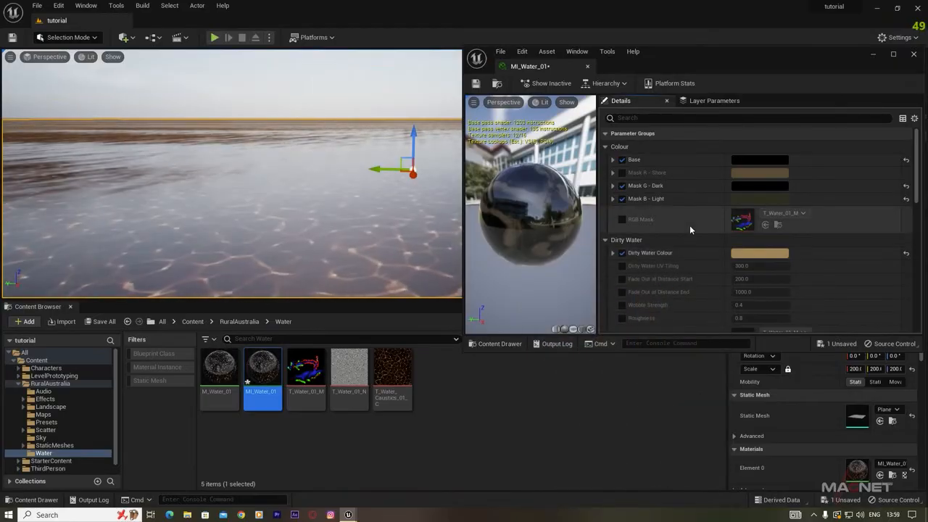
# Override Caustics Tiling in the Shoreline parameters of MI_Water_01 and set it to 1.
pyautogui.scroll(-2, 690, 225)
pyautogui.scroll(-10, 690, 225)
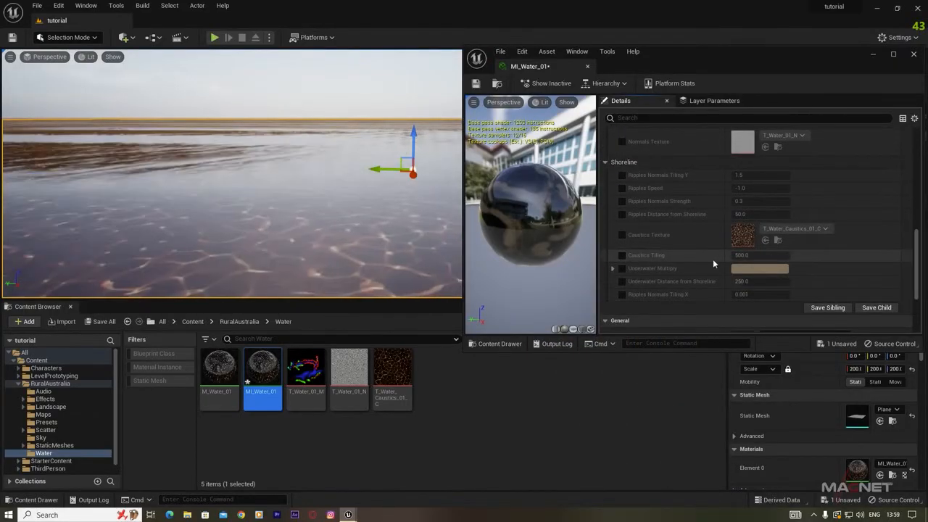
pyautogui.click(621, 255)
pyautogui.click(762, 255)
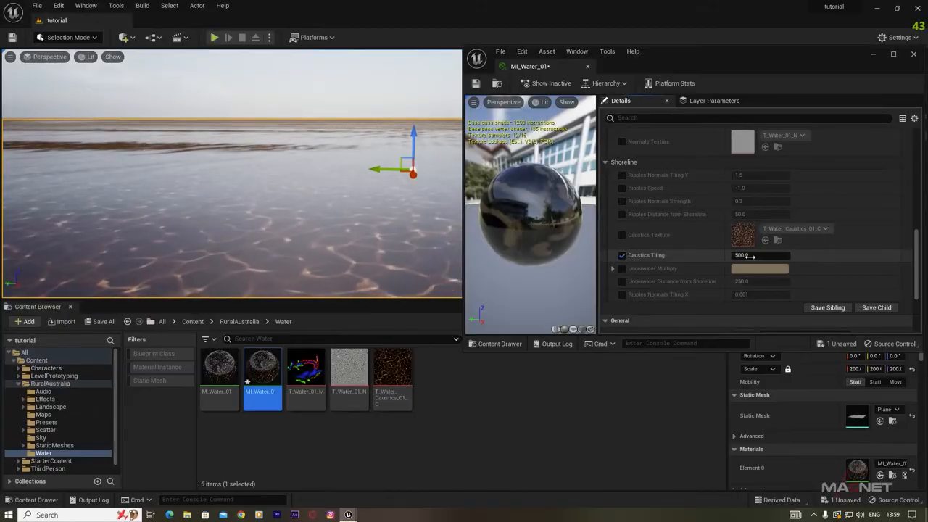
pyautogui.write('1')
pyautogui.press('Return')
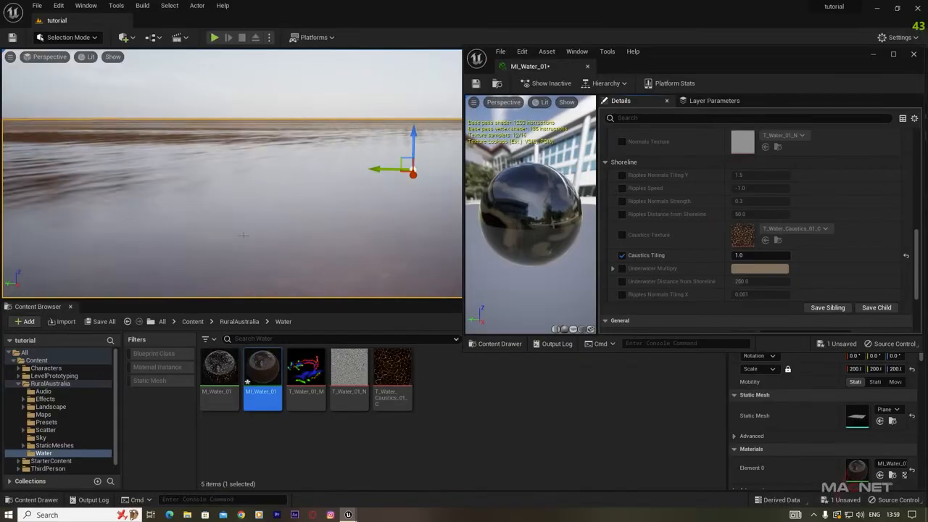
# Override Dirty Water UV Tiling with about 112.46, save the material instance and minimize its editor.
pyautogui.scroll(3, 674, 269)
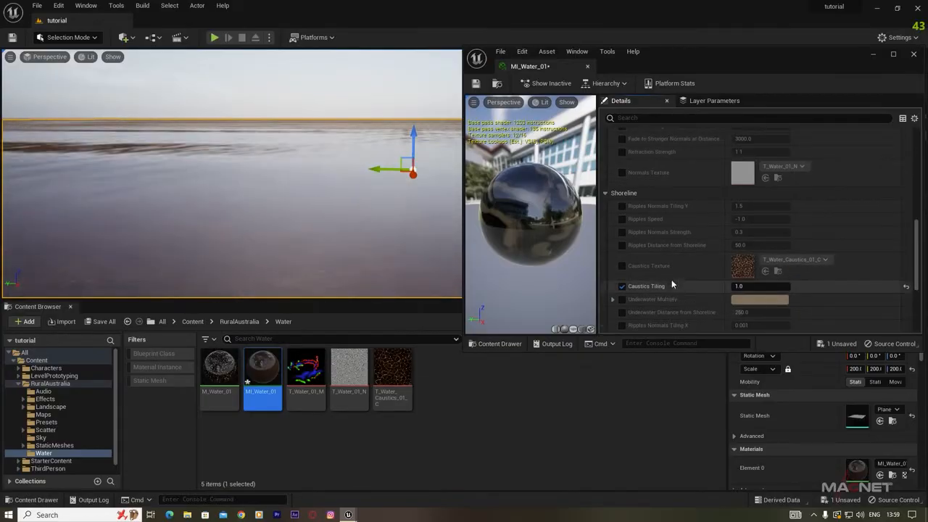
pyautogui.scroll(4, 675, 268)
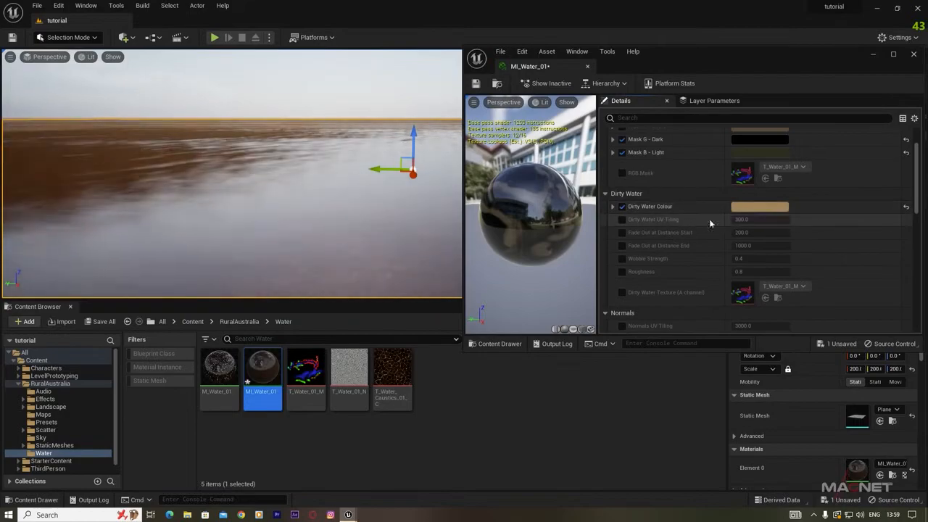
pyautogui.click(622, 219)
pyautogui.moveTo(747, 219)
pyautogui.mouseDown()
pyautogui.moveTo(721, 219)
pyautogui.moveTo(739, 219)
pyautogui.mouseUp()
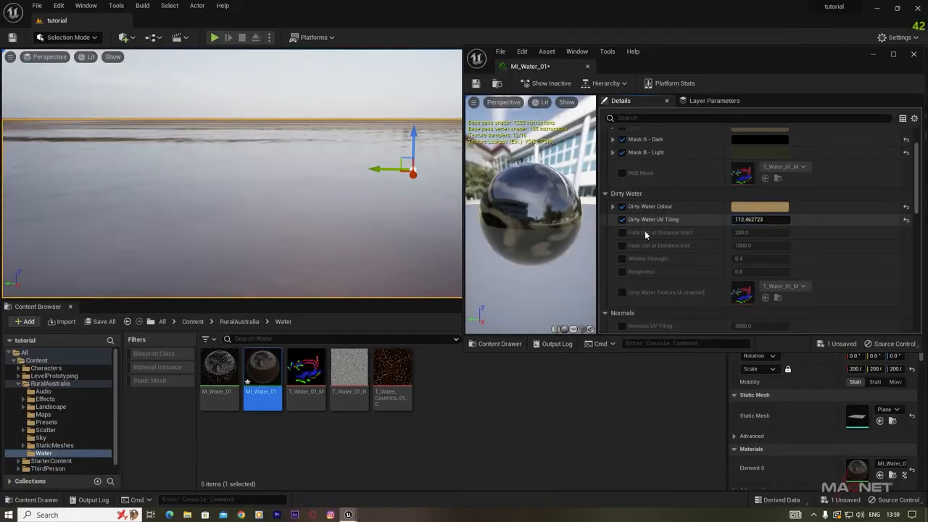
pyautogui.hotkey('ctrl', 's')
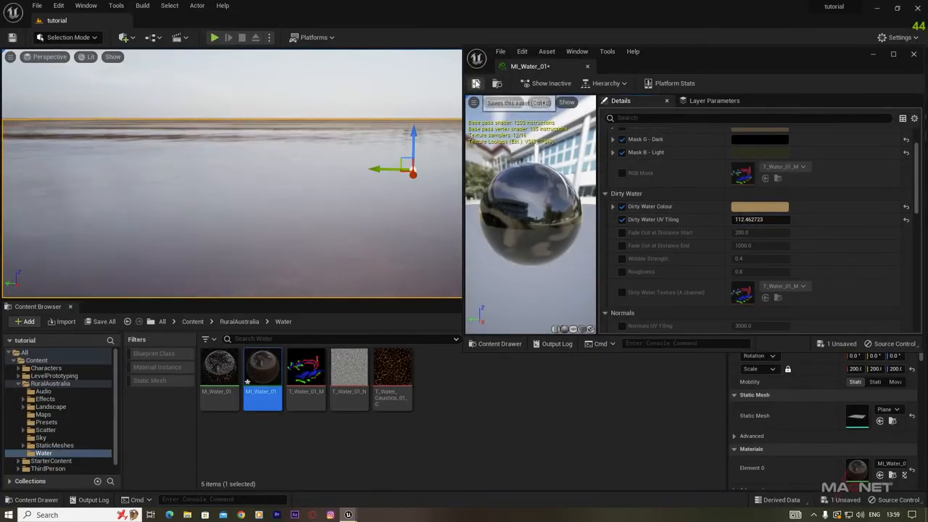
pyautogui.click(874, 55)
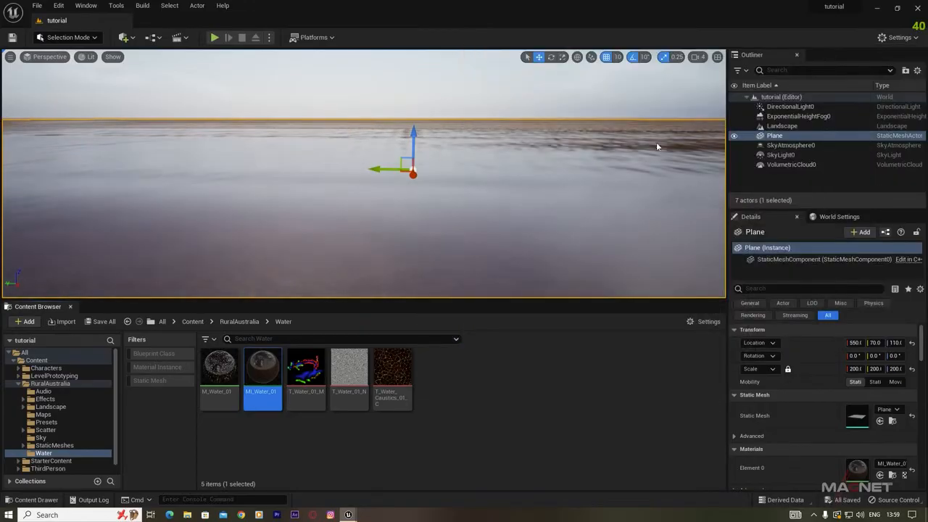
# Raise the water plane above the landscape to a Z location of 130.
pyautogui.moveTo(362, 160); pyautogui.dragTo(326, 217, button='right')
pyautogui.moveTo(472, 193); pyautogui.dragTo(500, 161, button='right')
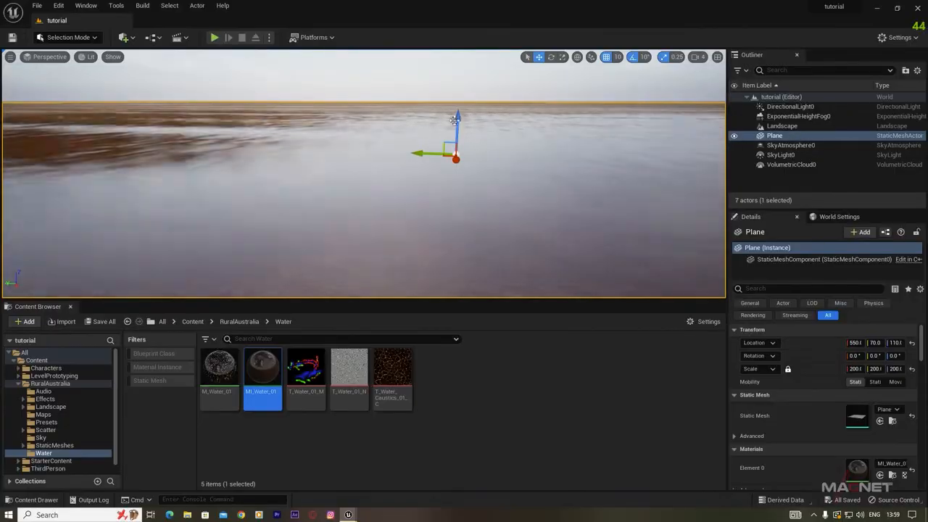
pyautogui.moveTo(457, 120); pyautogui.dragTo(459, 114)
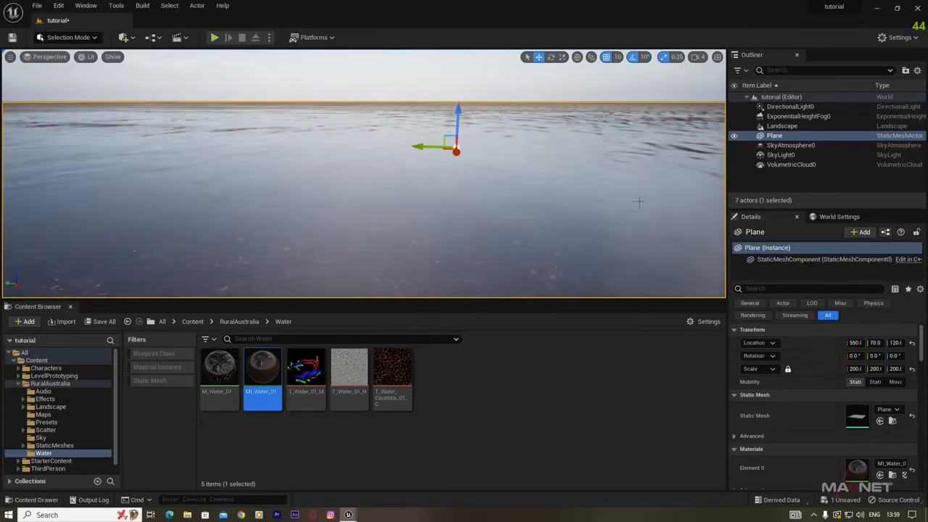
pyautogui.moveTo(457, 115); pyautogui.dragTo(458, 107)
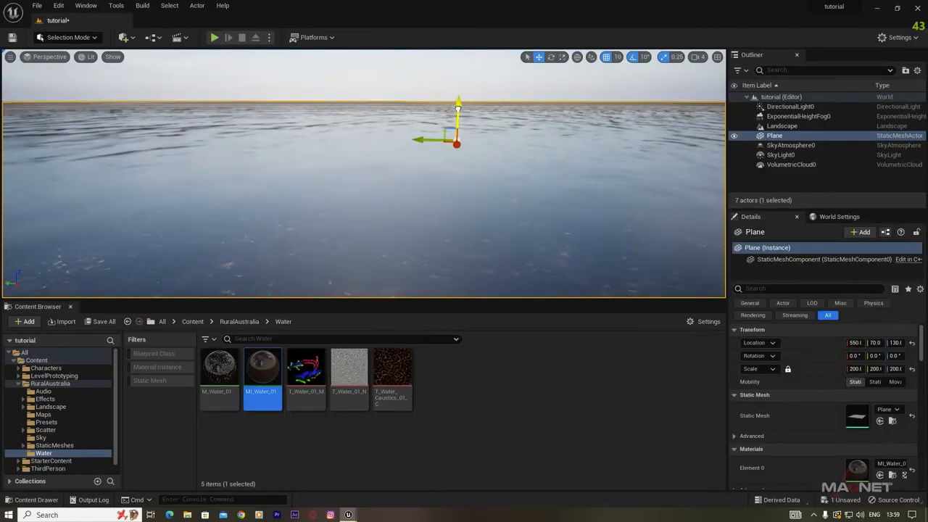
pyautogui.moveTo(464, 131); pyautogui.dragTo(475, 180, button='right')
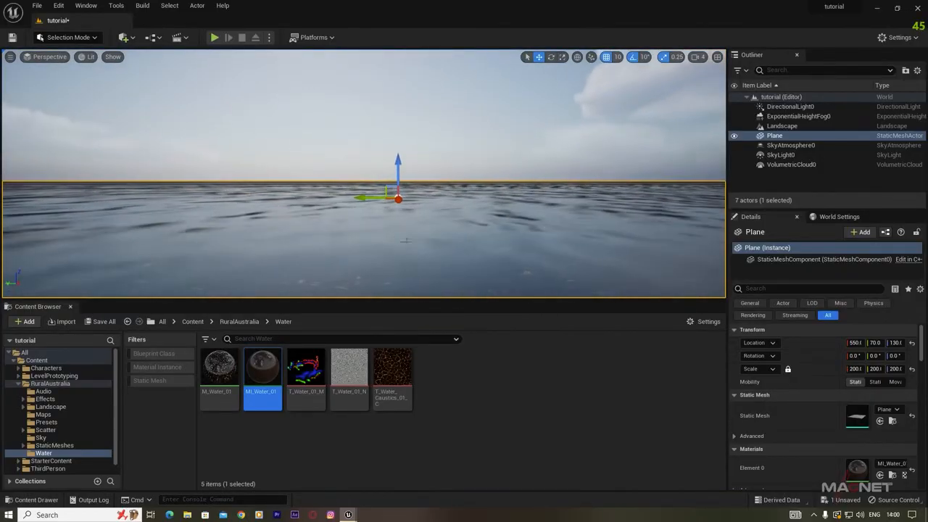
# Add a Cine Camera Actor to the level and snap it to the current viewport view.
pyautogui.click(124, 37)
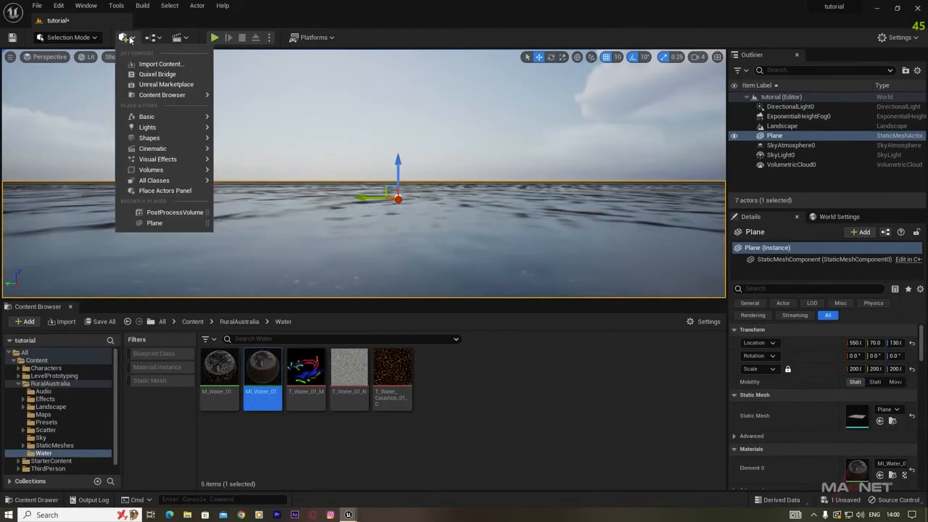
pyautogui.moveTo(167, 148)
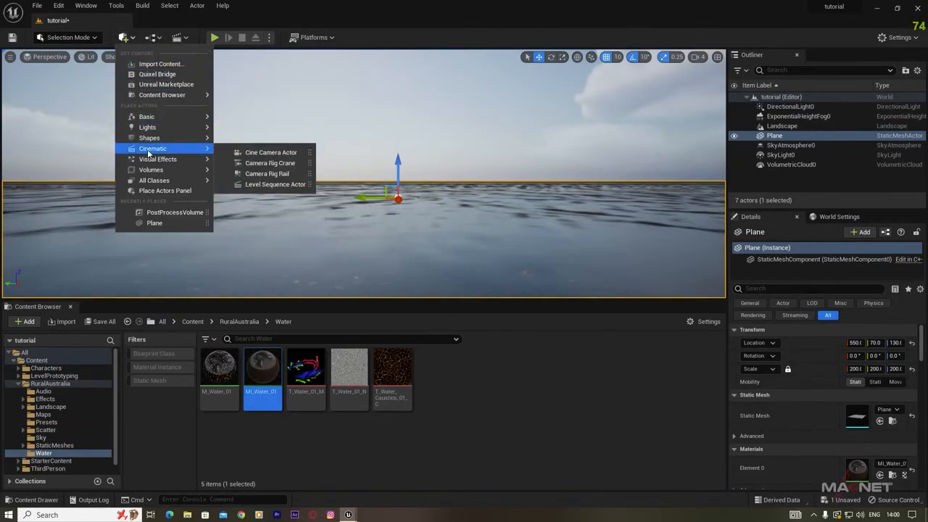
pyautogui.click(282, 153)
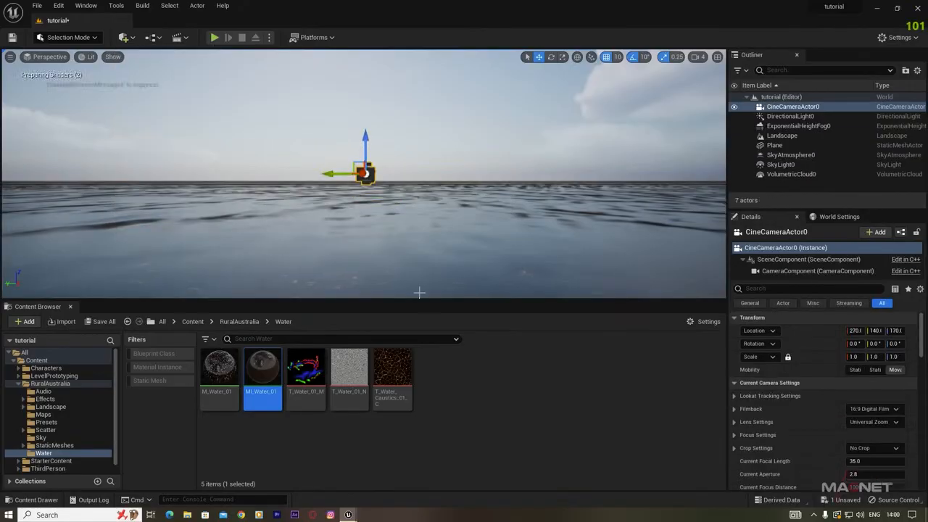
pyautogui.click(779, 110)
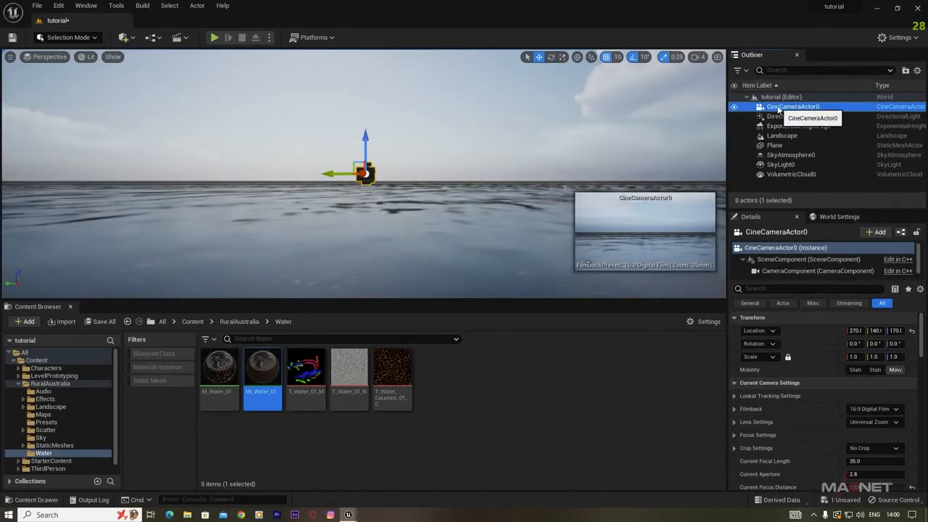
pyautogui.rightClick(779, 110)
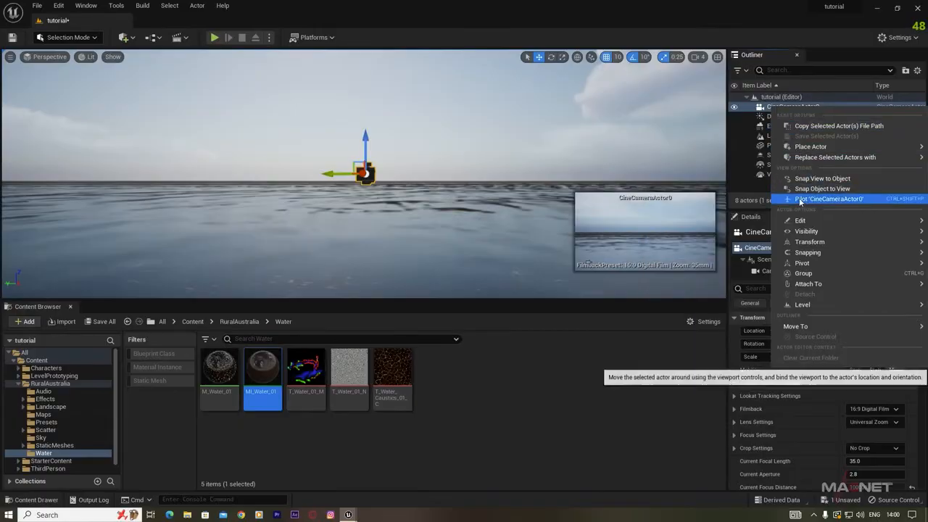
pyautogui.click(827, 190)
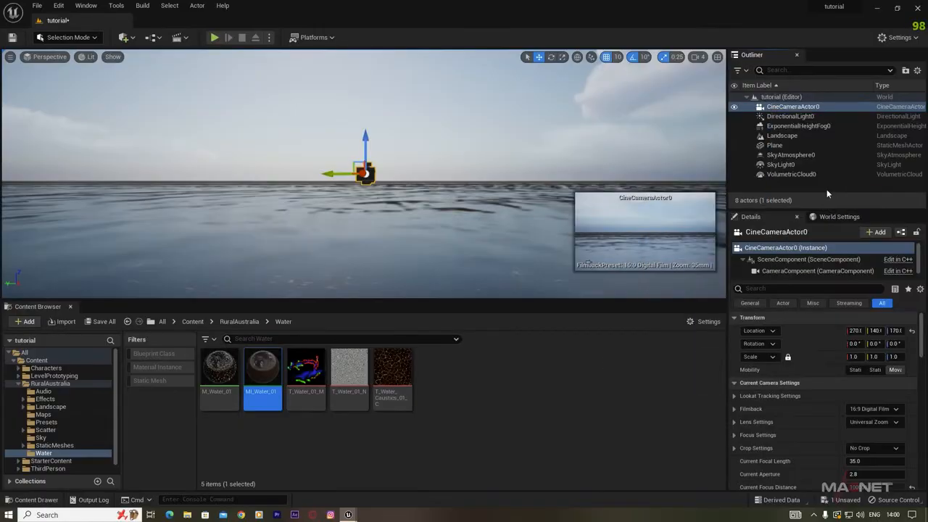
# Pilot CineCameraActor0 in the viewport and tilt its view slightly down toward the water.
pyautogui.click(58, 57)
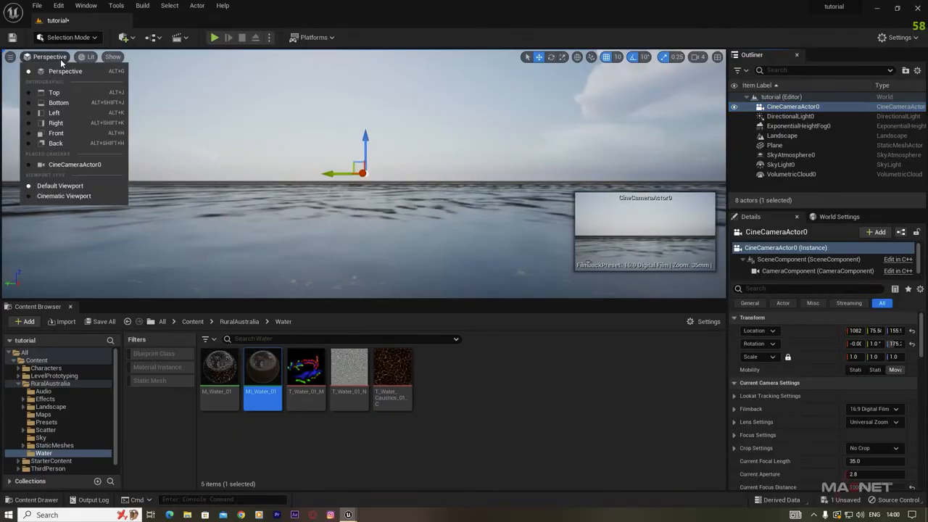
pyautogui.click(49, 171)
pyautogui.moveTo(408, 131); pyautogui.dragTo(408, 131, button='right')
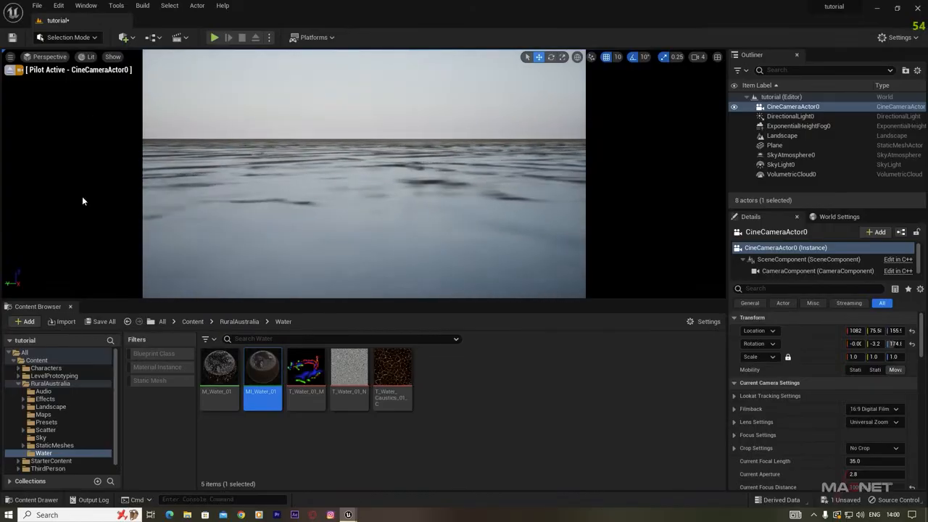
# Create a level sequence named tutorial_sequence in the Content folder.
pyautogui.click(177, 38)
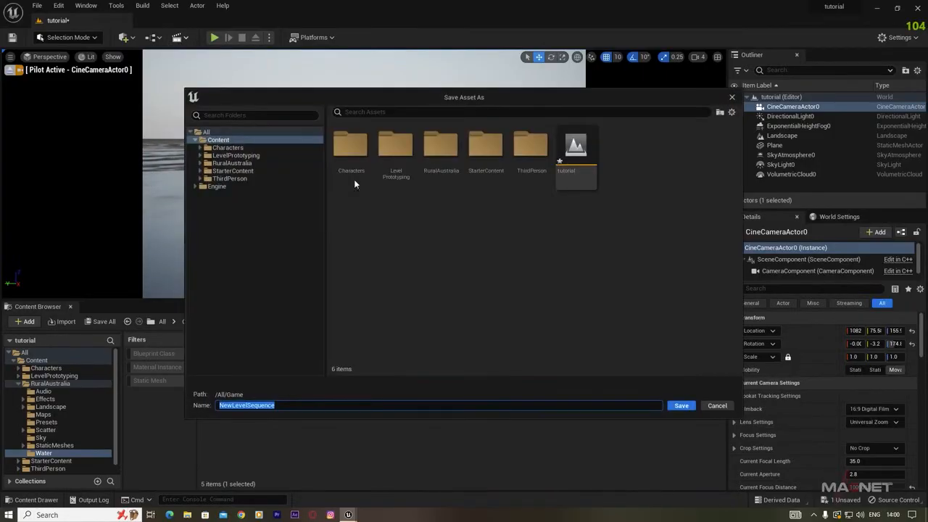
pyautogui.click(580, 159)
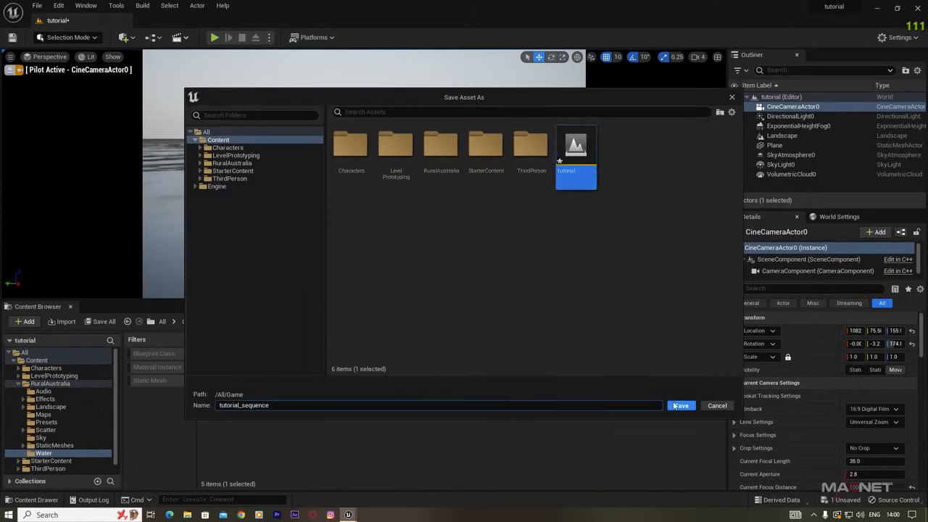
pyautogui.click(681, 406)
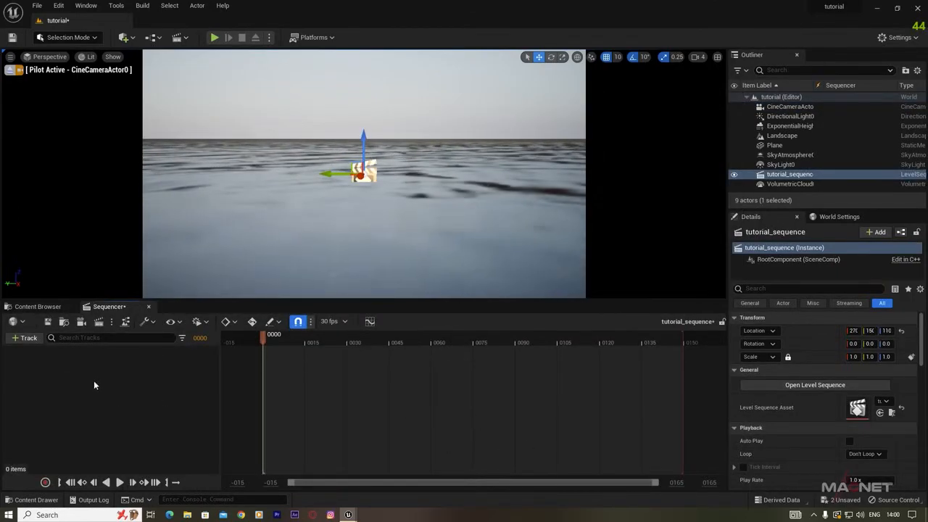
# Add CineCameraActor0 to tutorial_sequence as a camera track with a camera cut.
pyautogui.click(789, 116)
pyautogui.click(792, 108)
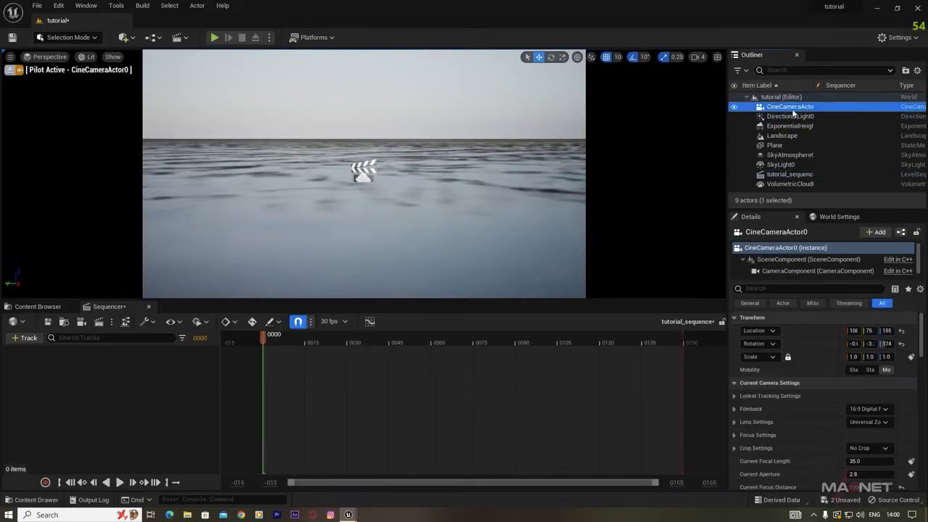
pyautogui.moveTo(796, 111); pyautogui.dragTo(506, 267)
pyautogui.moveTo(87, 401); pyautogui.dragTo(85, 400)
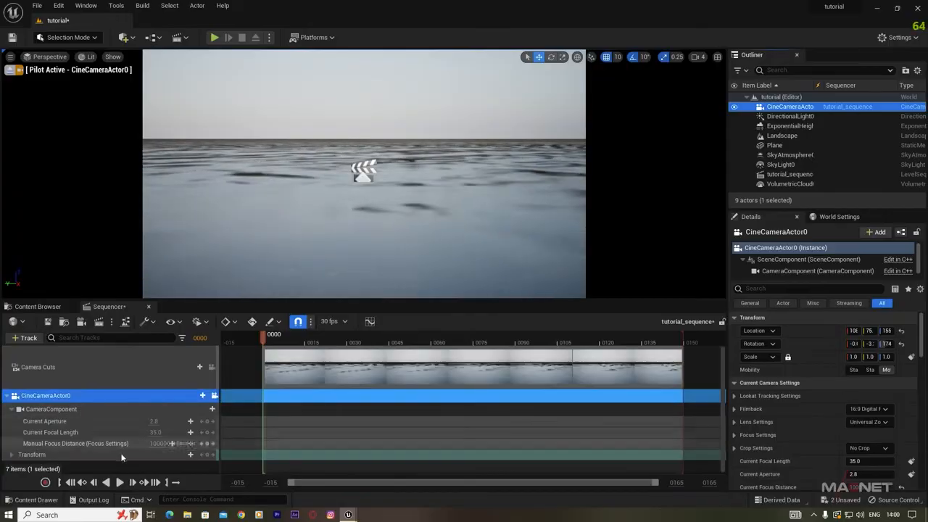
# Set the camera's Current Focal Length to about 10.35 and tilt the camera up to frame the sun and clouds.
pyautogui.moveTo(155, 432); pyautogui.dragTo(136, 432)
pyautogui.moveTo(305, 189)
pyautogui.mouseDown(button='right')
pyautogui.moveTo(352, 177)
pyautogui.moveTo(314, 200)
pyautogui.mouseUp(button='right')
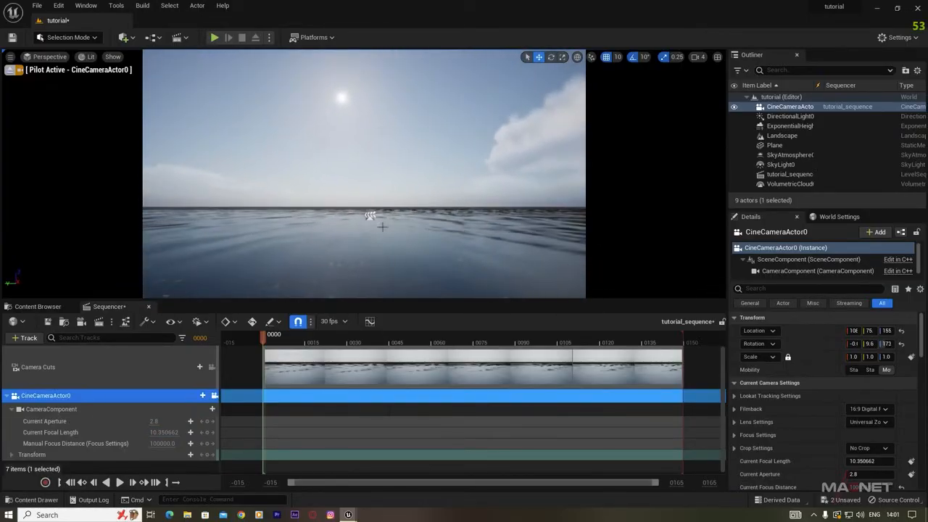
# Change the cine camera's Filmback preset to 16:9 DSLR.
pyautogui.doubleClick(45, 396)
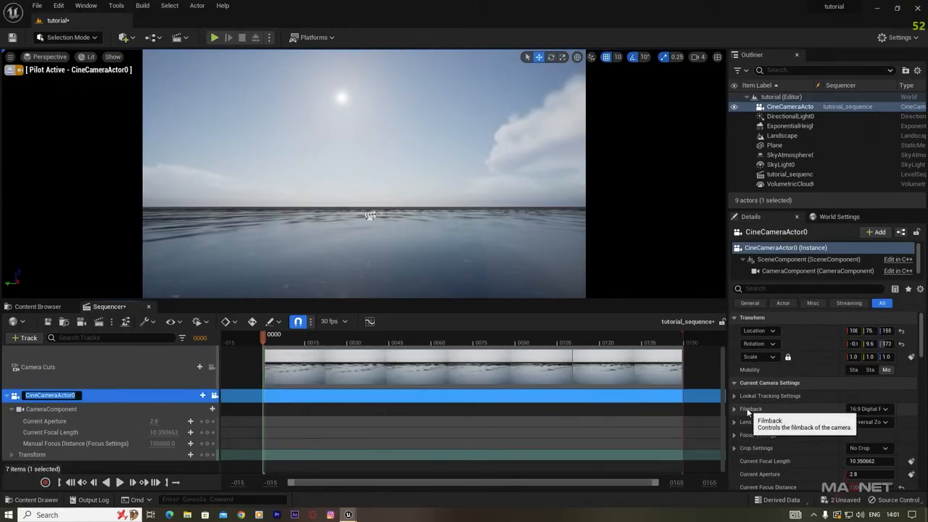
pyautogui.click(868, 410)
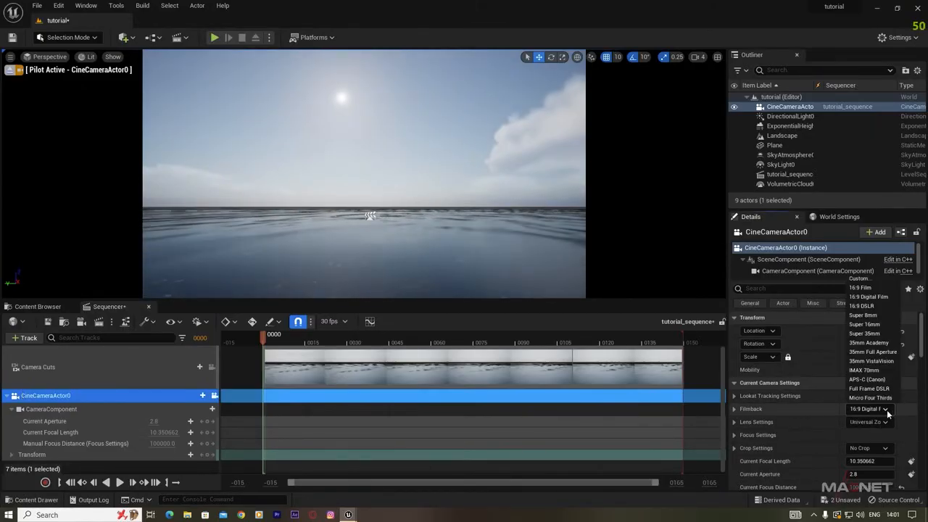
pyautogui.click(867, 306)
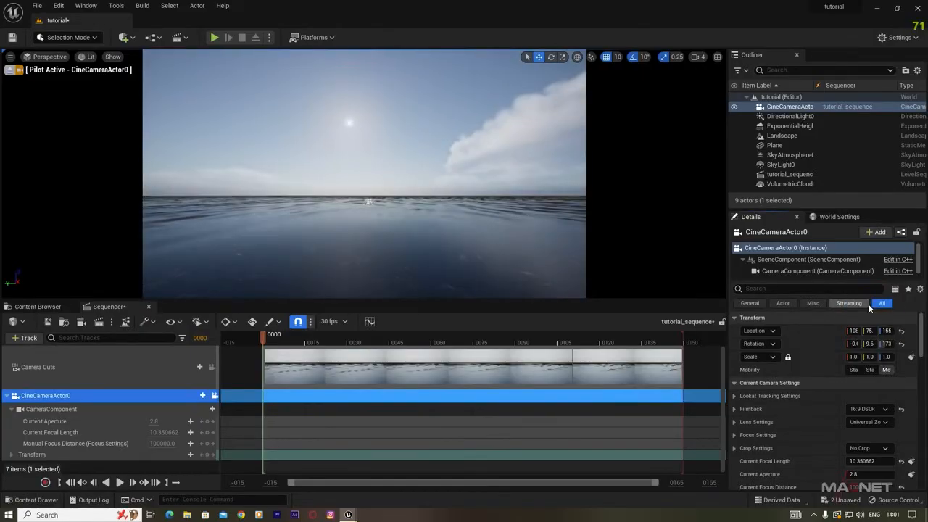
# Override and enable High Quality Translucency Reflections in the camera's Lumen Reflections settings, and check the reflections on the water.
pyautogui.moveTo(921, 326); pyautogui.dragTo(923, 383)
pyautogui.click(734, 363)
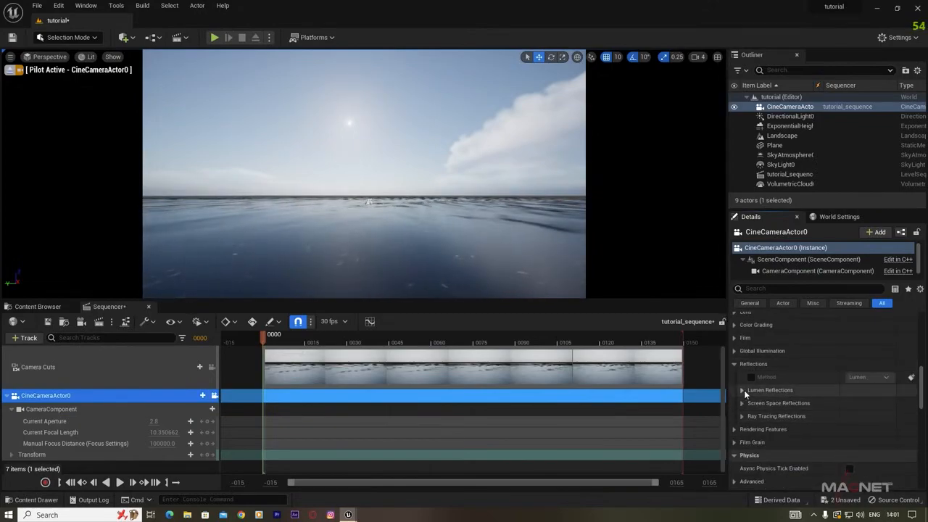
pyautogui.click(741, 390)
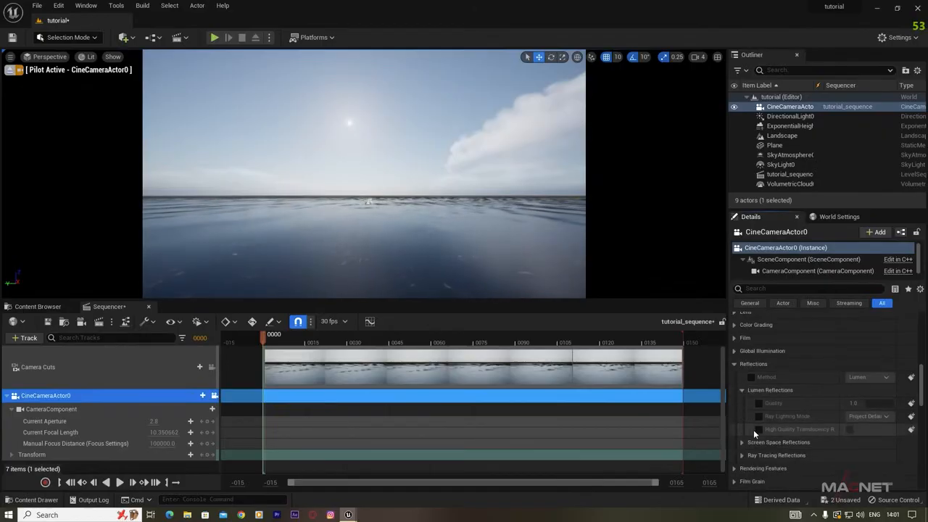
pyautogui.click(758, 429)
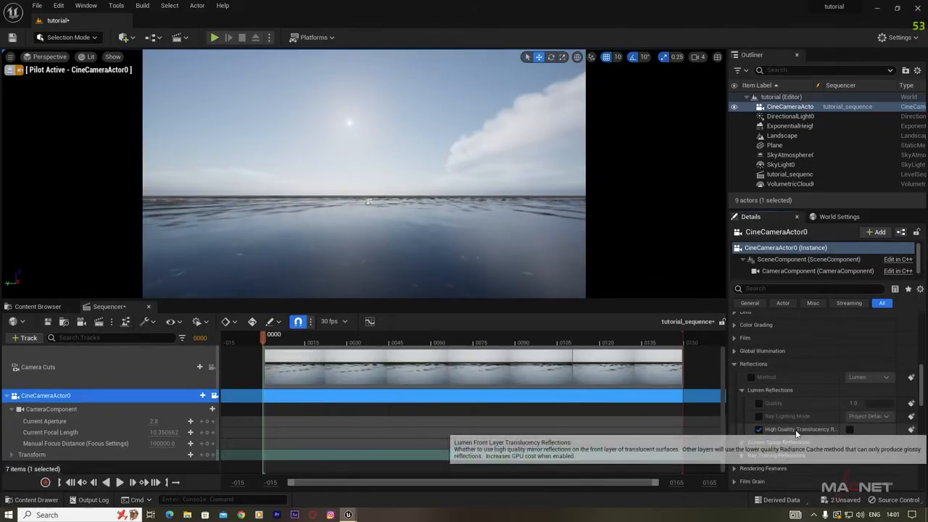
pyautogui.click(850, 429)
pyautogui.moveTo(364, 174); pyautogui.dragTo(393, 234, button='right')
pyautogui.moveTo(337, 143); pyautogui.dragTo(380, 189, button='right')
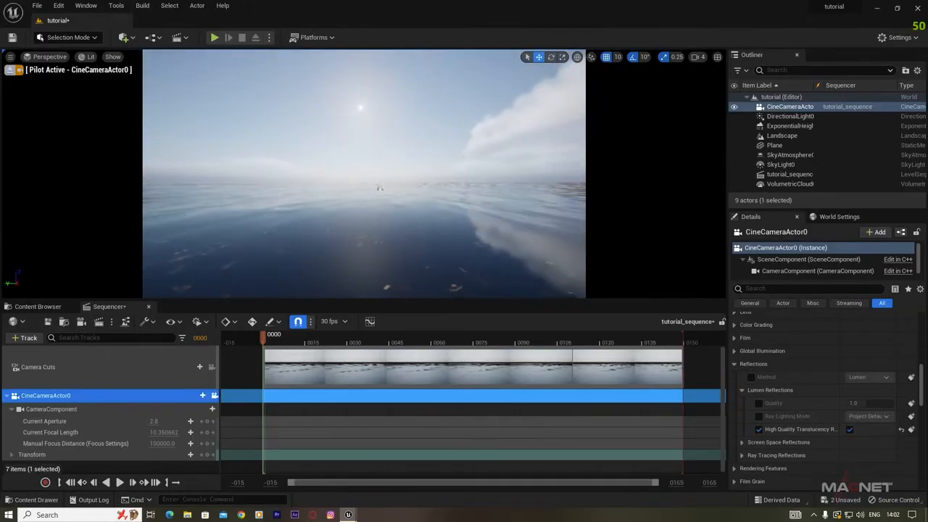
pyautogui.moveTo(338, 238); pyautogui.dragTo(348, 234, button='right')
pyautogui.moveTo(471, 226); pyautogui.dragTo(472, 217, button='right')
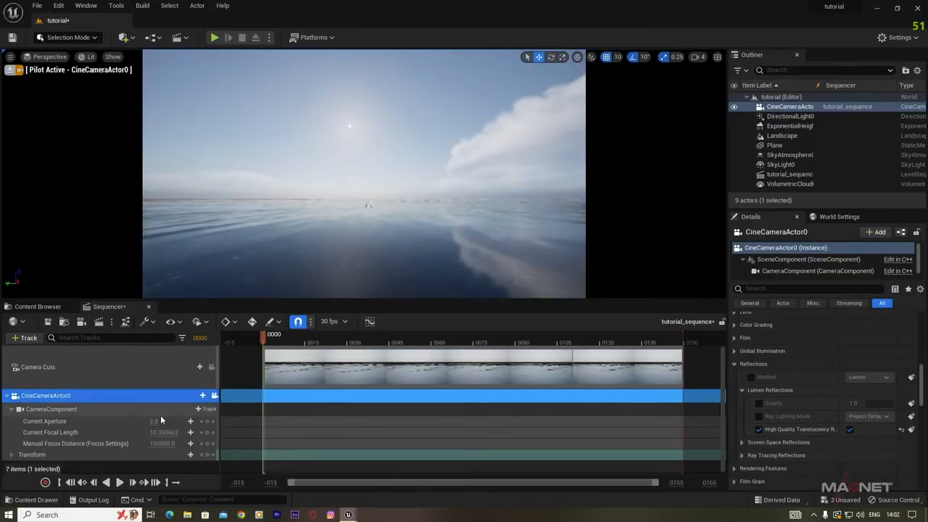
# Open Quixel Bridge from the Content folder and browse the locally downloaded Megascans assets for tundra rocks.
pyautogui.click(38, 306)
pyautogui.click(36, 361)
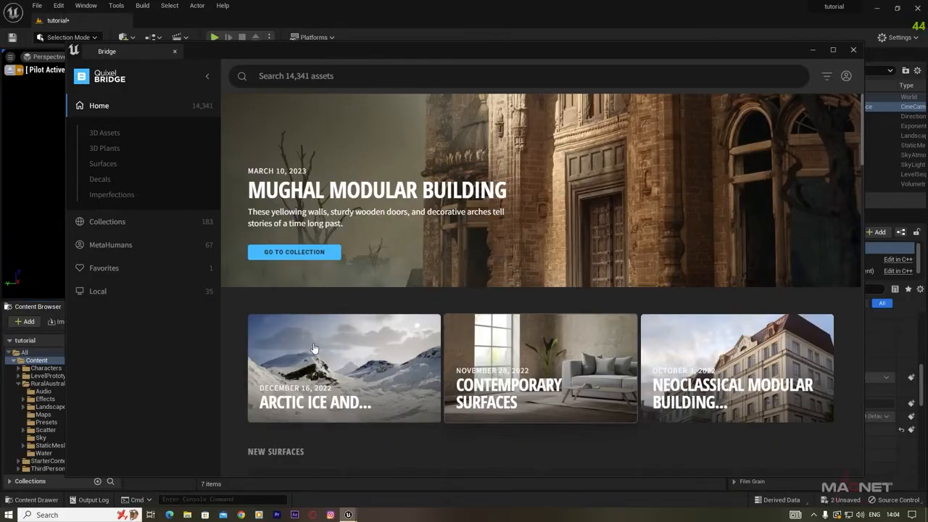
pyautogui.click(98, 292)
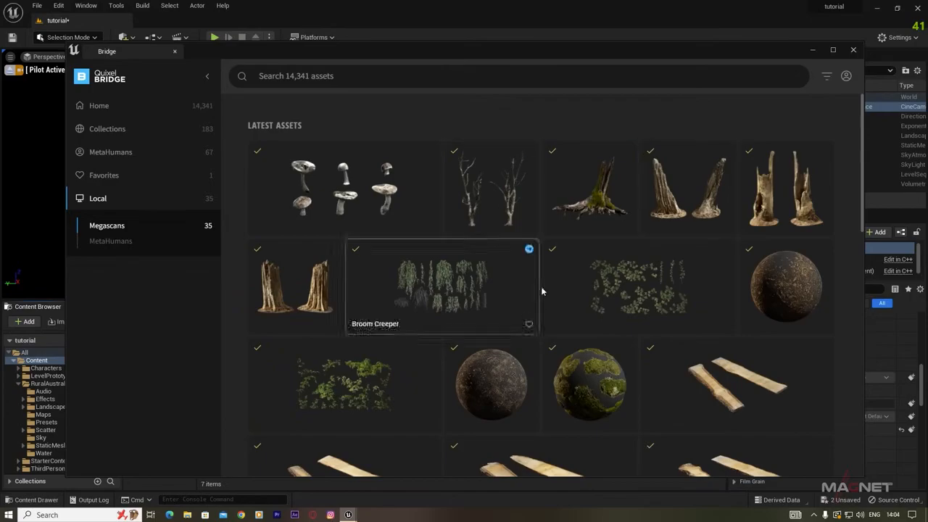
pyautogui.moveTo(864, 107); pyautogui.dragTo(851, 400)
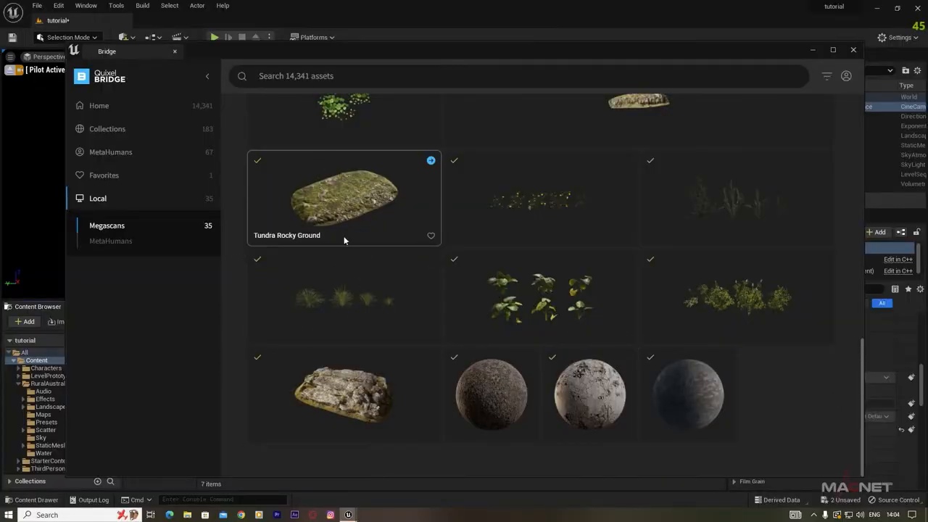
pyautogui.scroll(4, 359, 395)
pyautogui.scroll(-2, 508, 348)
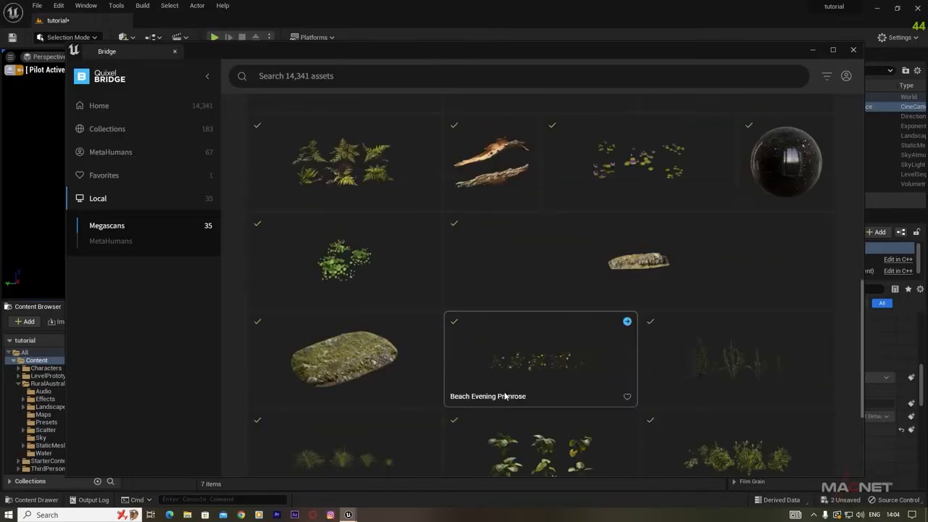
# Add Massive Tundra Rock Formation and the two Tundra Rocky Ground assets to the project at Medium Quality, and close Bridge.
pyautogui.click(640, 256)
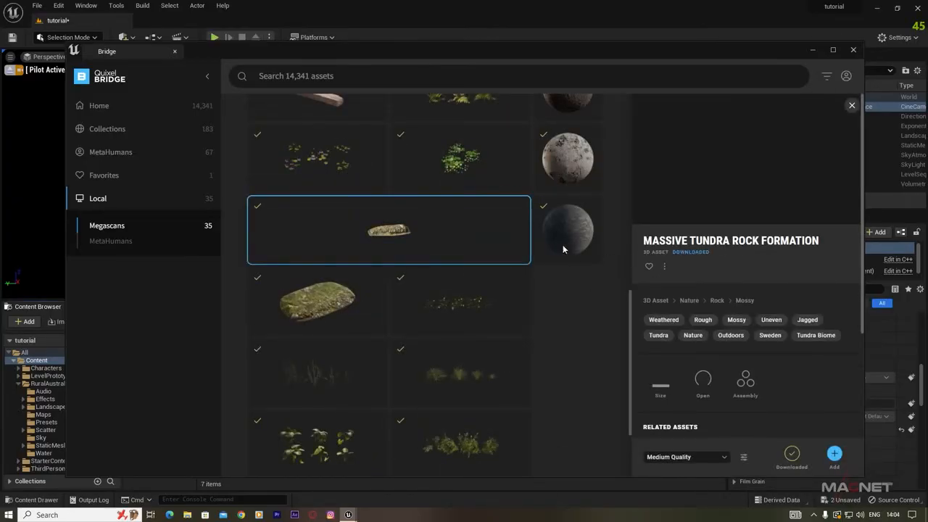
pyautogui.scroll(-2, 520, 259)
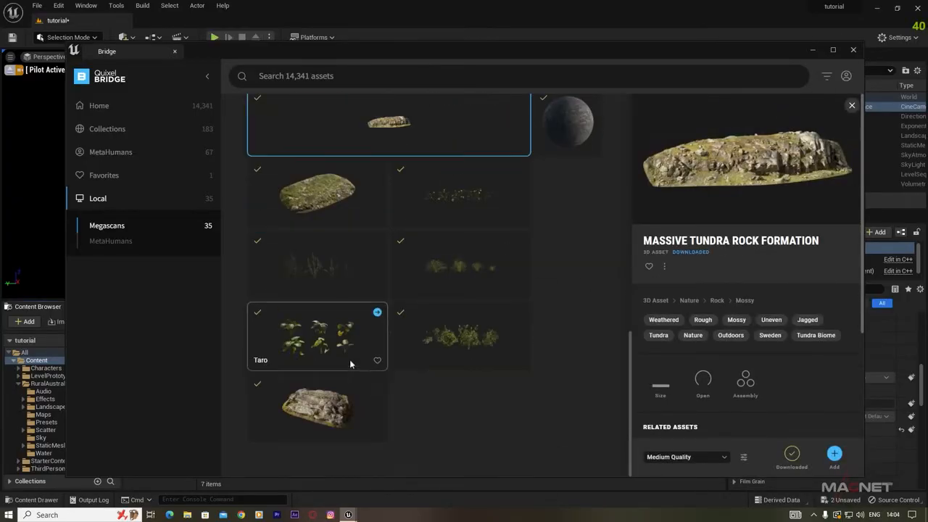
pyautogui.keyDown('ctrl'); pyautogui.click(319, 203); pyautogui.keyUp('ctrl')
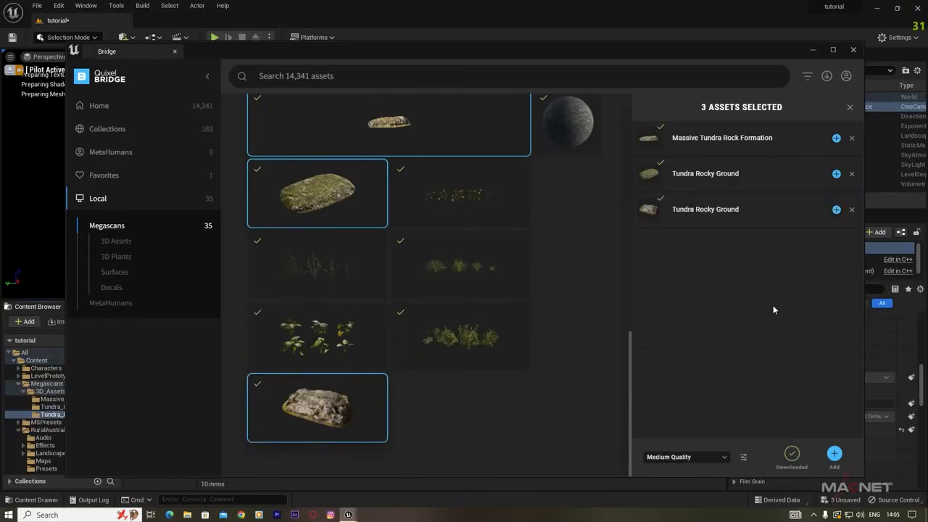
pyautogui.click(854, 50)
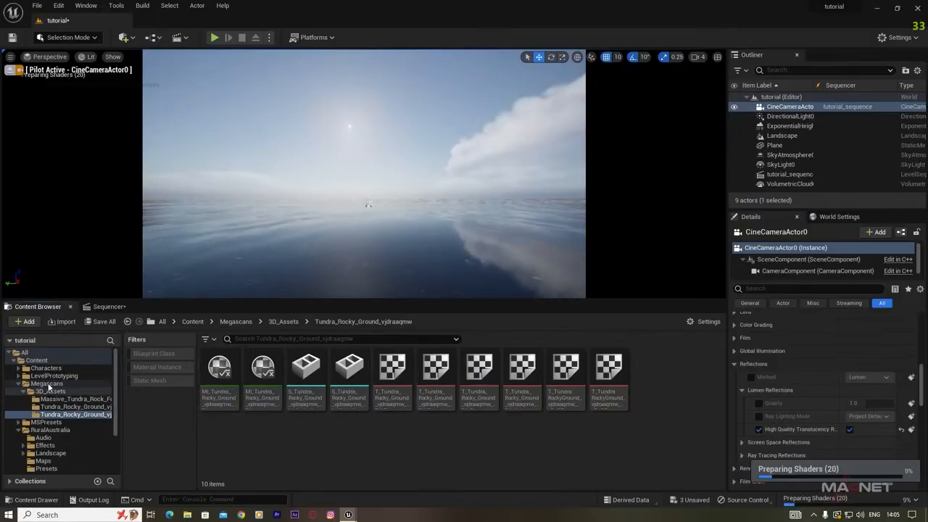
# Open the Megascans folder and filter its contents to show only Static Mesh assets.
pyautogui.click(47, 384)
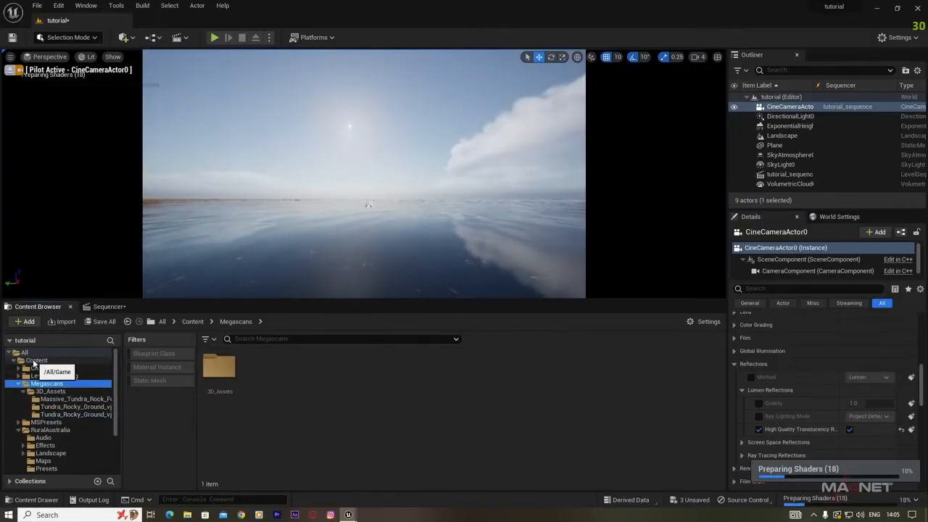
pyautogui.click(37, 361)
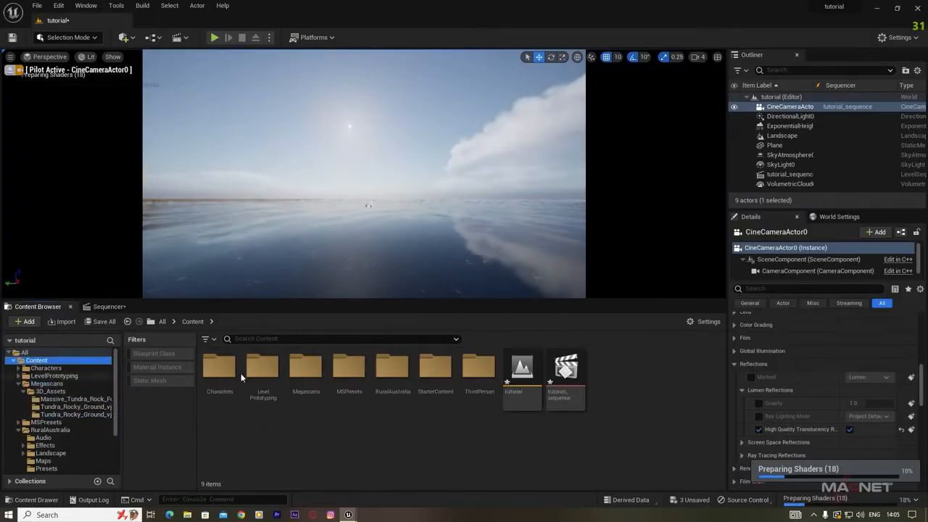
pyautogui.click(312, 387)
pyautogui.doubleClick(312, 387)
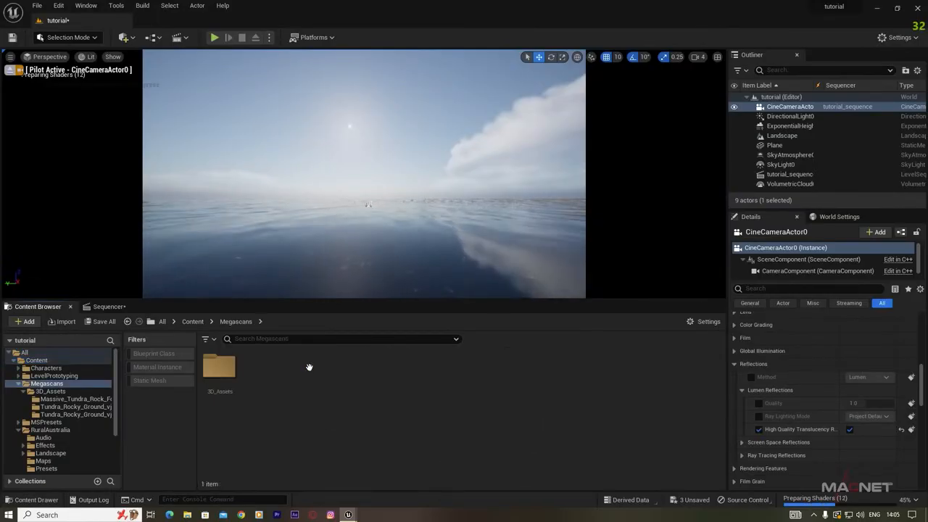
pyautogui.click(203, 388)
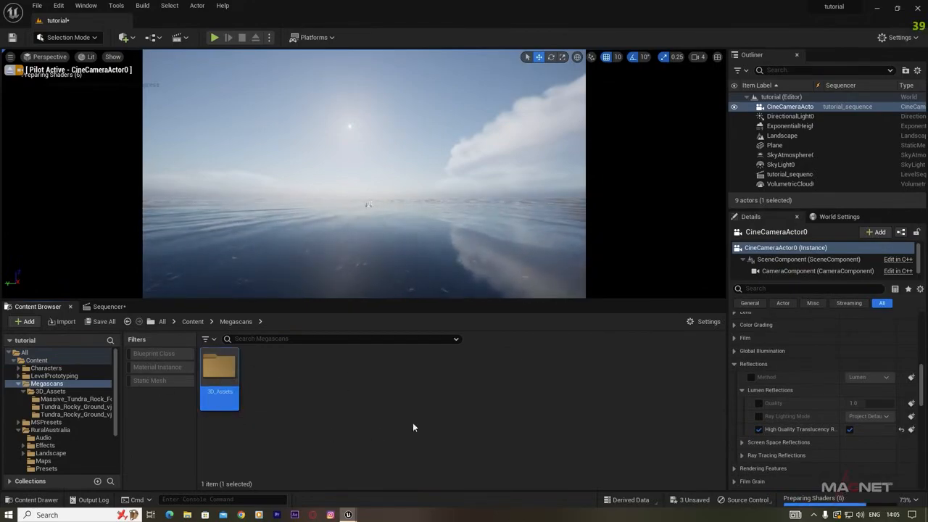
pyautogui.click(146, 379)
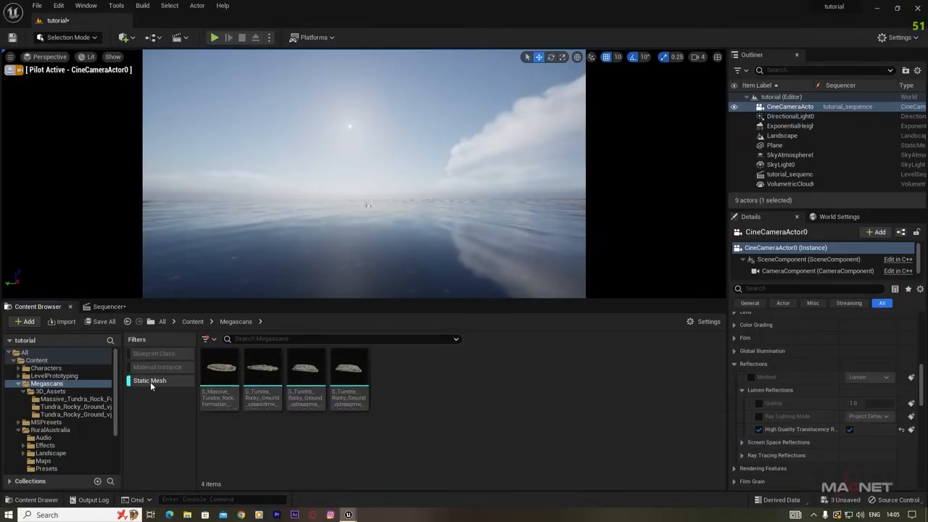
pyautogui.click(209, 340)
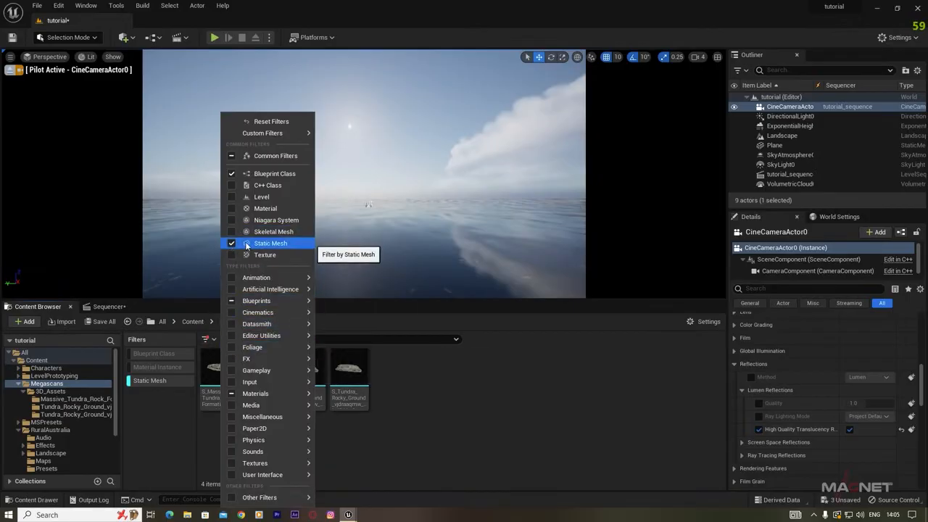
pyautogui.click(153, 422)
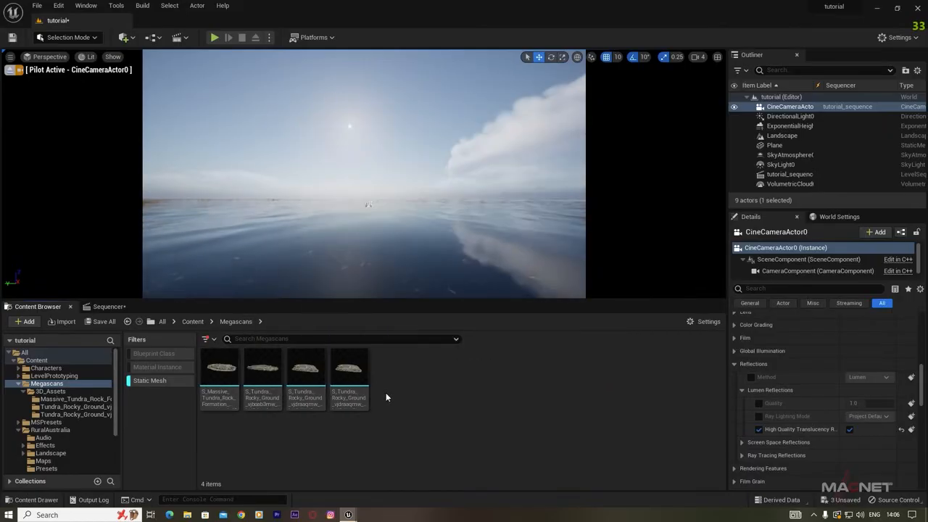
# Place the Massive Tundra Rock Formation mesh in the level and move it away from the camera over the water.
pyautogui.moveTo(358, 383)
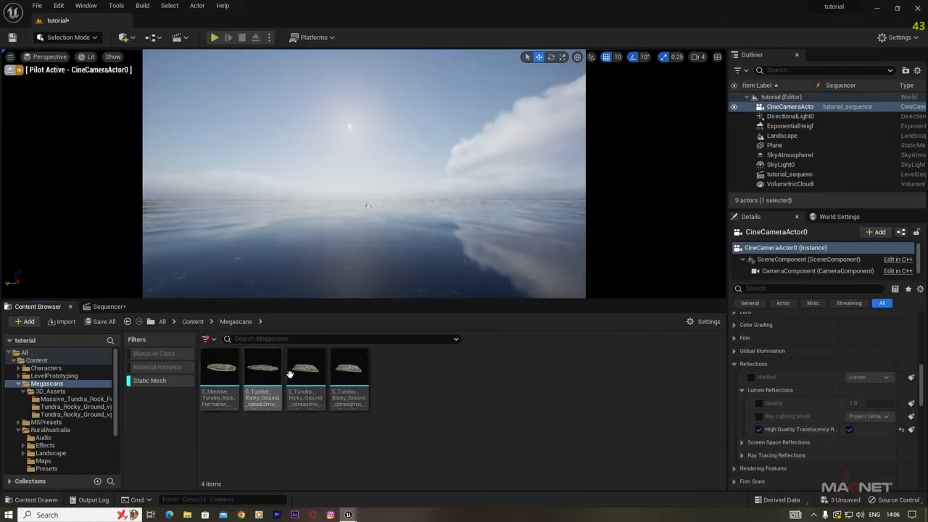
pyautogui.click(218, 370)
pyautogui.moveTo(216, 368); pyautogui.dragTo(478, 208)
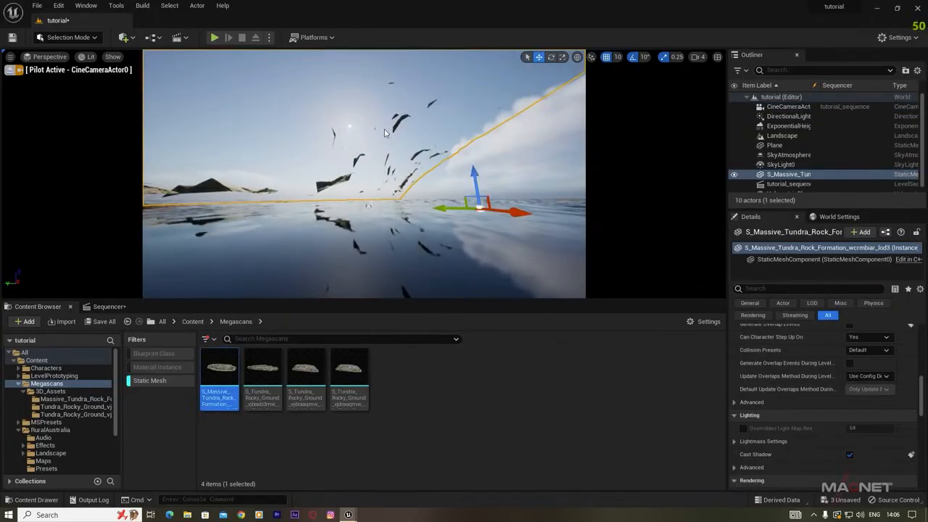
pyautogui.moveTo(514, 212); pyautogui.dragTo(458, 203)
pyautogui.moveTo(368, 205); pyautogui.dragTo(520, 166, button='right')
pyautogui.moveTo(568, 159); pyautogui.dragTo(466, 120)
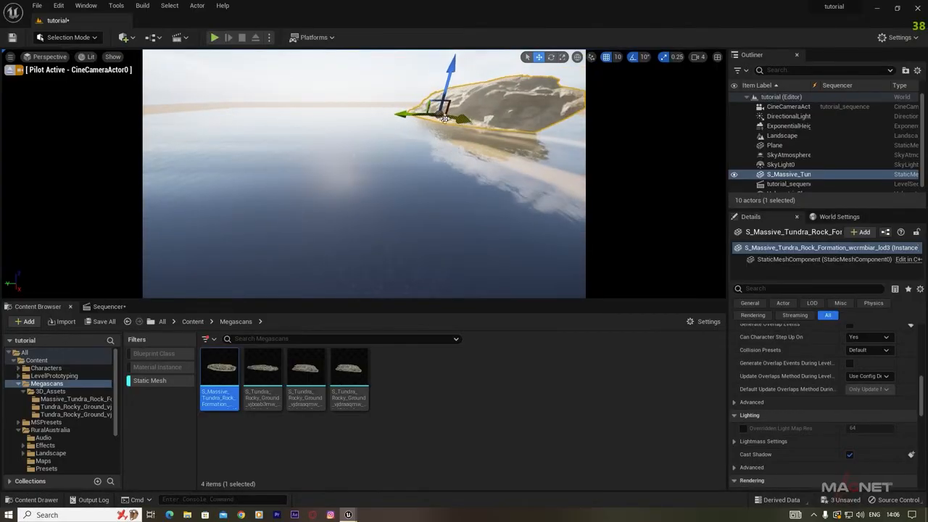
# Rotate the massive tundra rock and shift it along the horizon to the right of the camera frame.
pyautogui.press('e')
pyautogui.moveTo(404, 117); pyautogui.dragTo(476, 117)
pyautogui.moveTo(410, 197); pyautogui.dragTo(412, 156, button='right')
pyautogui.moveTo(494, 173); pyautogui.dragTo(469, 173)
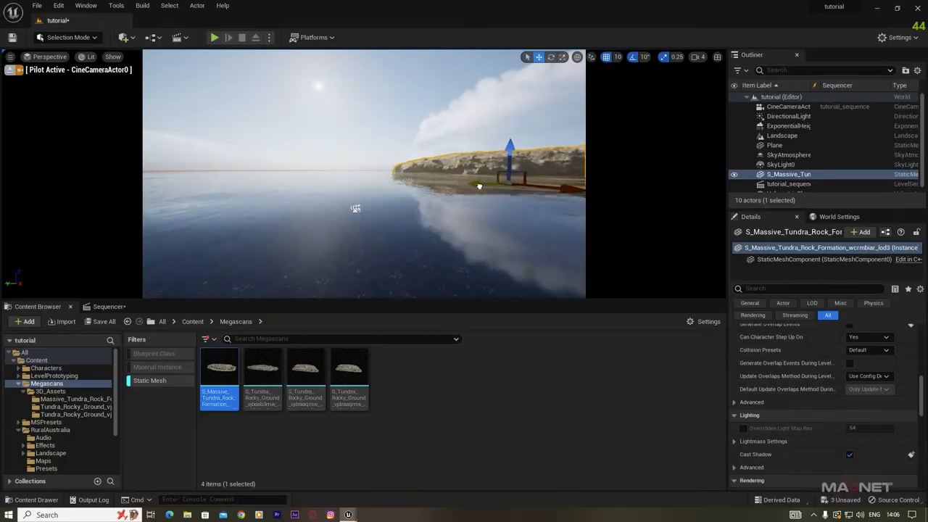
# Duplicate the massive tundra rock farther toward the horizon and adjust both rocks' positions so they line up along the shore.
pyautogui.keyDown('alt'); pyautogui.moveTo(503, 185); pyautogui.dragTo(463, 184); pyautogui.keyUp('alt')
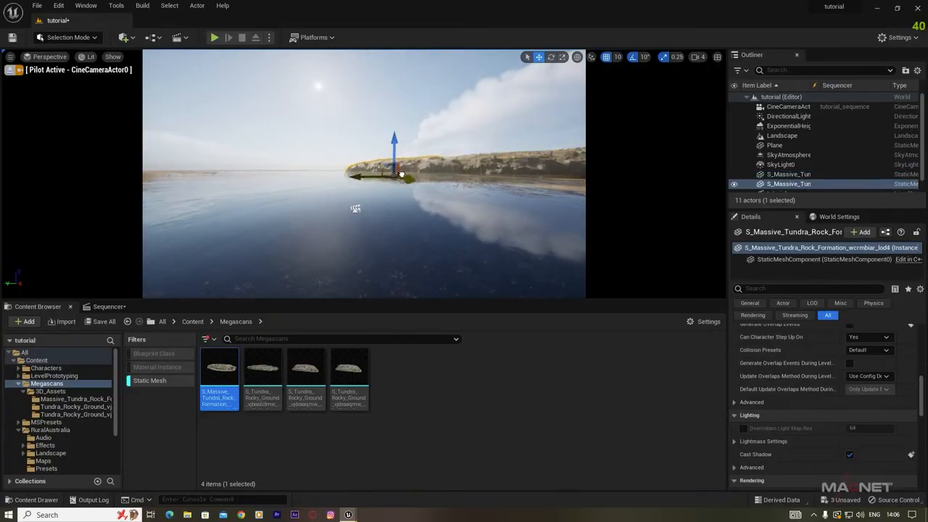
pyautogui.moveTo(401, 175); pyautogui.dragTo(392, 171)
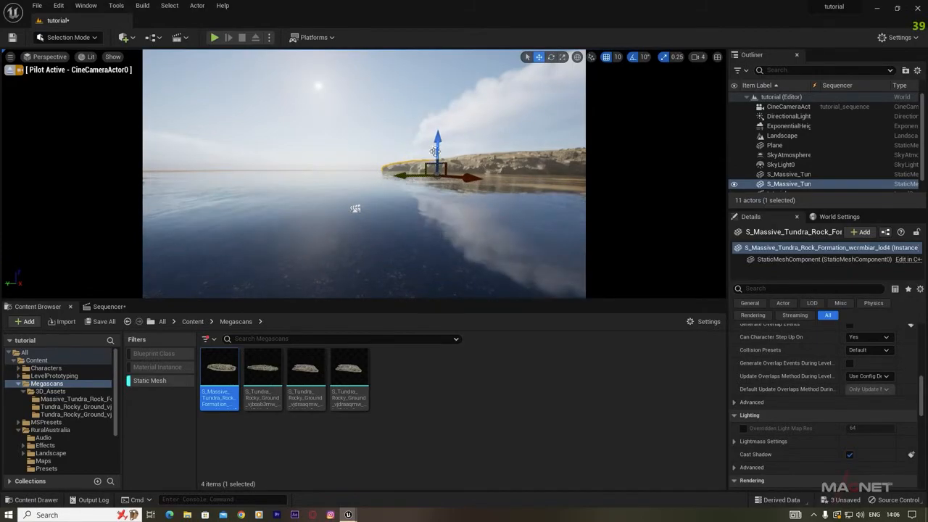
pyautogui.click(494, 170)
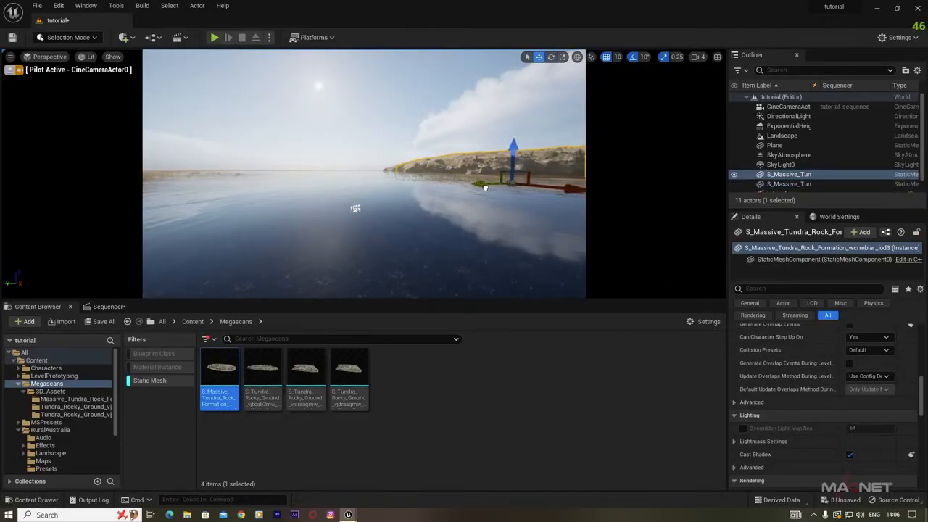
pyautogui.moveTo(485, 187); pyautogui.dragTo(532, 186)
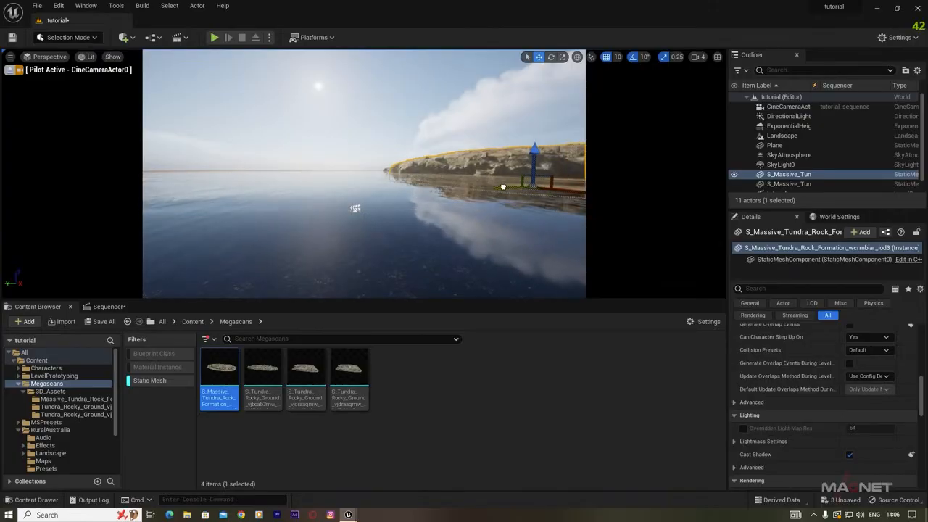
pyautogui.moveTo(529, 152); pyautogui.dragTo(530, 150)
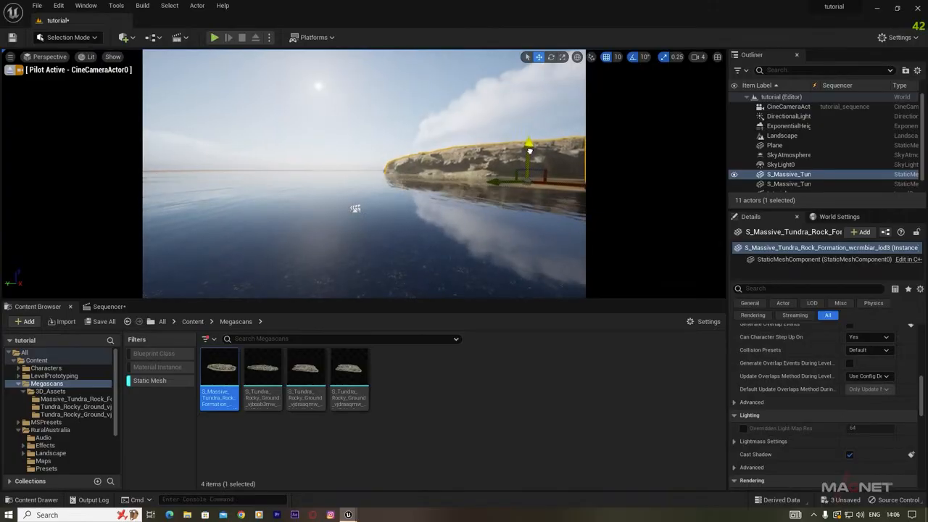
# Duplicate the farther massive rock and place the copy beyond it to extend the coastline into the distance.
pyautogui.press('e')
pyautogui.moveTo(386, 216); pyautogui.dragTo(392, 211, button='right')
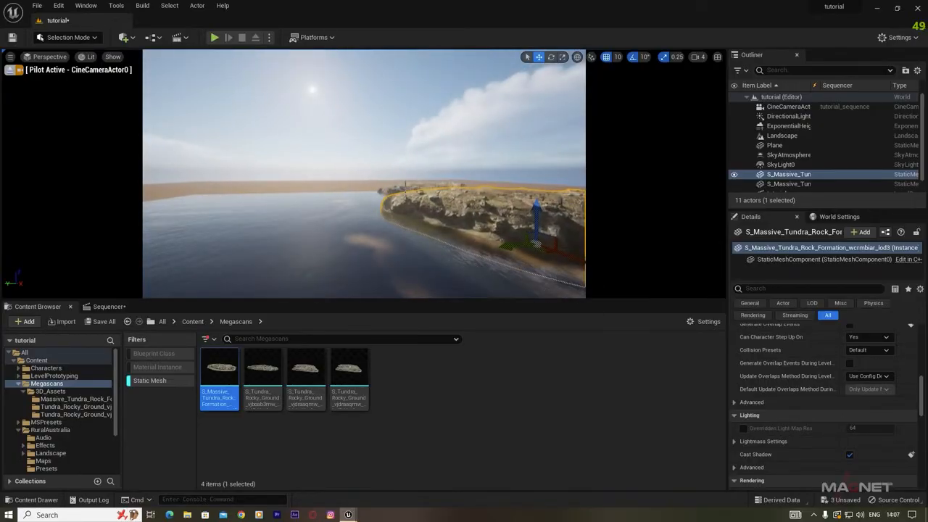
pyautogui.click(406, 187)
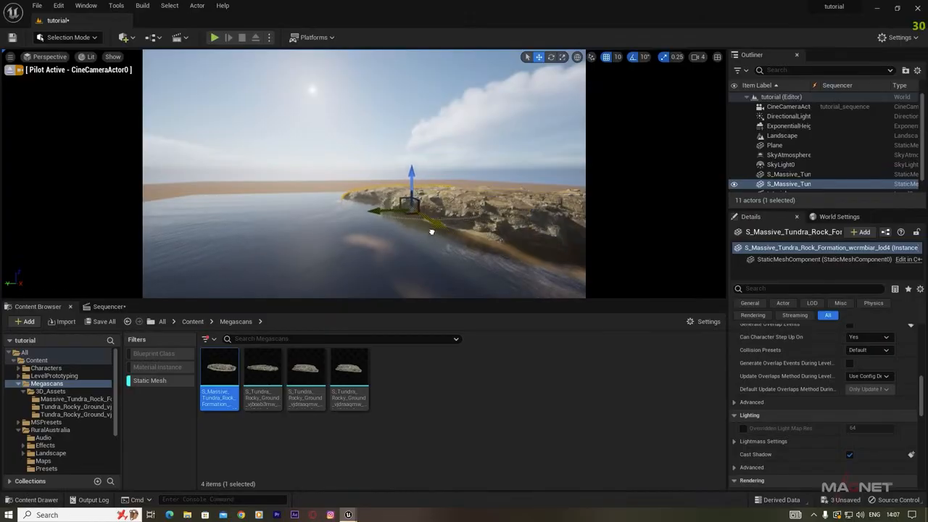
pyautogui.keyDown('alt'); pyautogui.moveTo(429, 219); pyautogui.dragTo(403, 209); pyautogui.keyUp('alt')
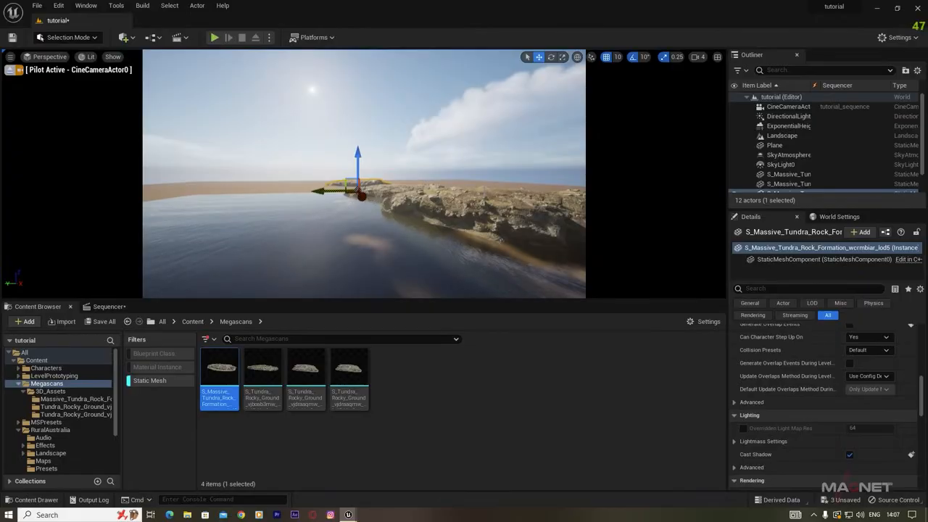
# Set the water plane's scale to 400 and shift the plane away from the camera toward the horizon.
pyautogui.click(279, 254)
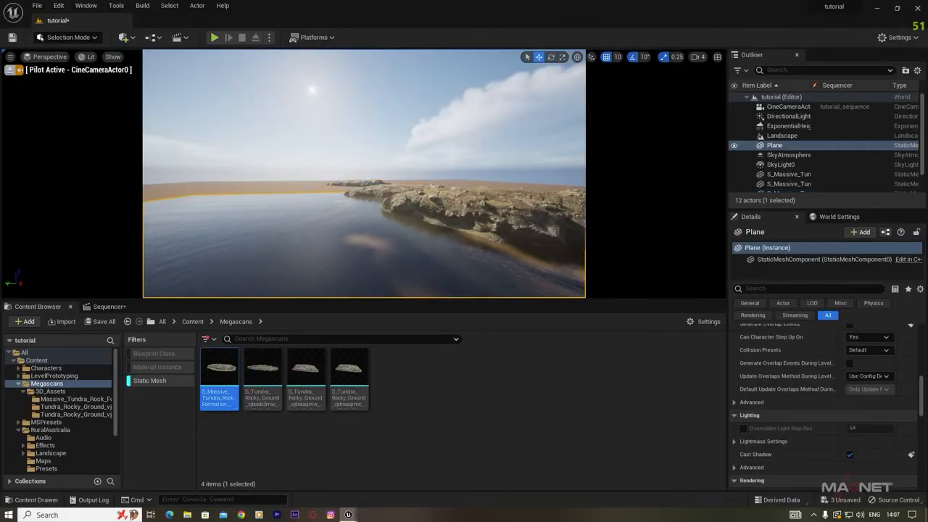
pyautogui.scroll(10, 820, 355)
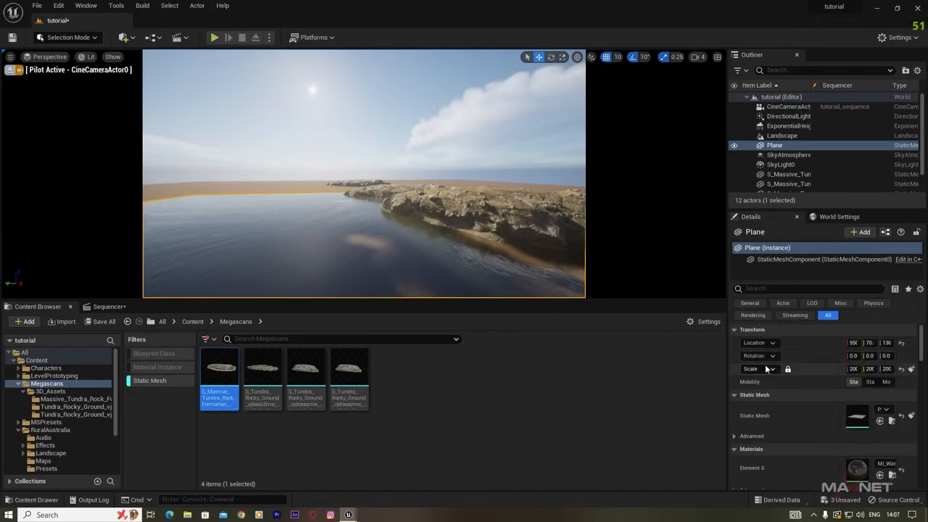
pyautogui.click(852, 369)
pyautogui.write('400')
pyautogui.press('Return')
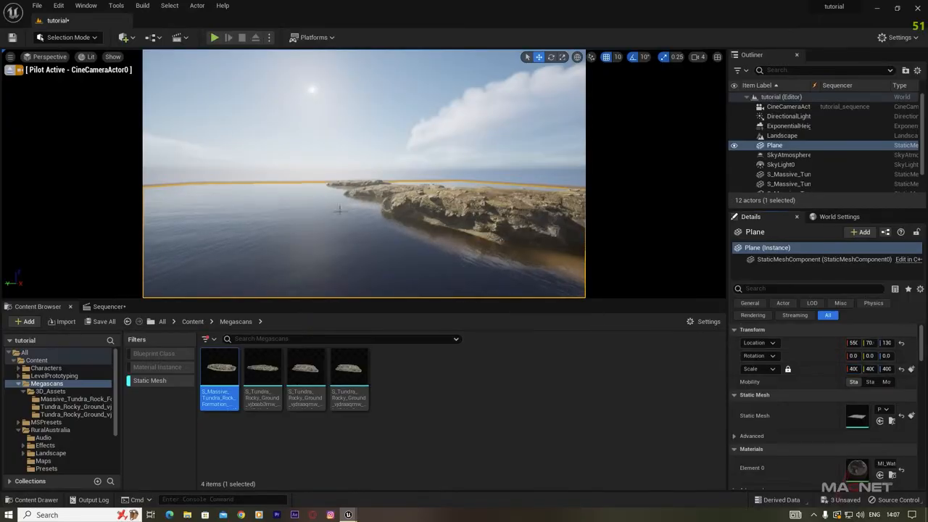
pyautogui.moveTo(333, 235); pyautogui.dragTo(406, 275, button='right')
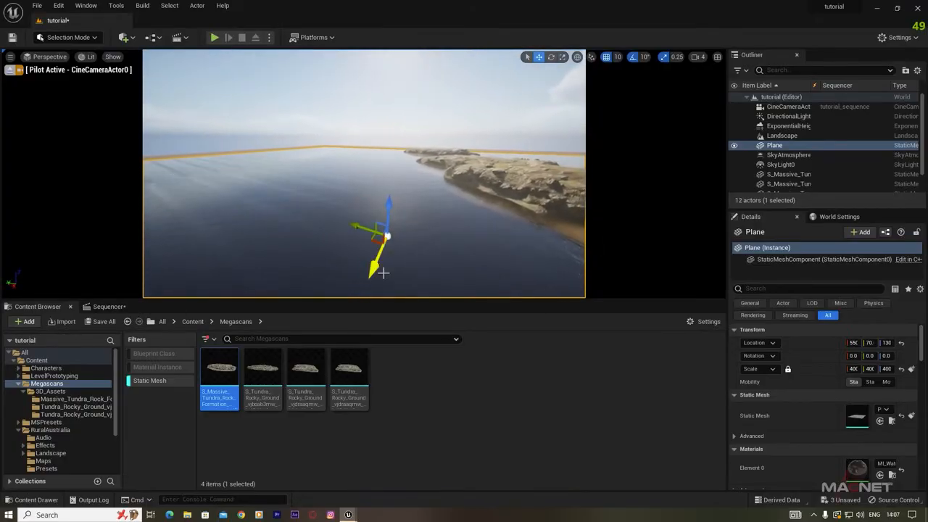
pyautogui.moveTo(375, 266); pyautogui.dragTo(402, 214)
# Bring the camera back down near the water and raise the middle massive rock slightly.
pyautogui.moveTo(425, 232); pyautogui.dragTo(437, 207, button='right')
pyautogui.press('a')
pyautogui.press('q')
pyautogui.moveTo(460, 282); pyautogui.dragTo(463, 222, button='right')
pyautogui.press('s')
pyautogui.moveTo(413, 190); pyautogui.dragTo(410, 192, button='right')
pyautogui.click(368, 199)
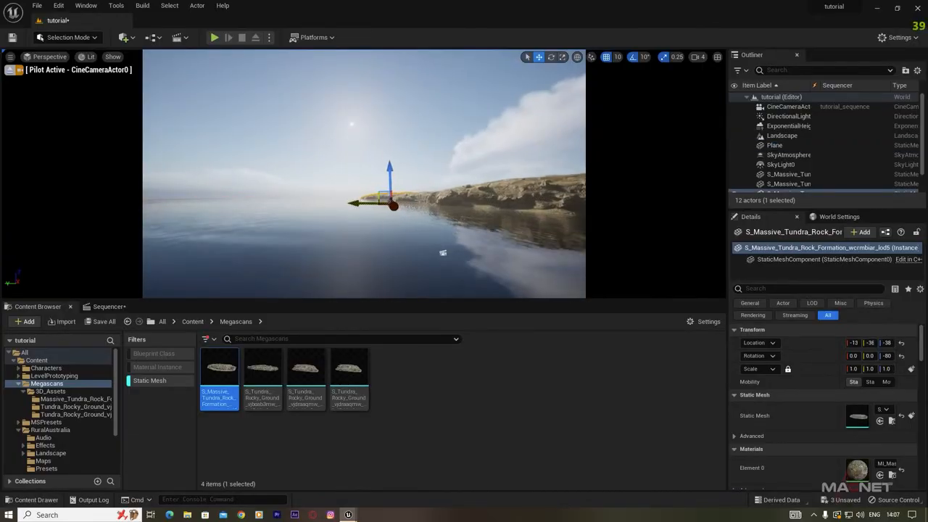
pyautogui.click(446, 204)
pyautogui.moveTo(449, 179); pyautogui.dragTo(449, 173)
pyautogui.click(416, 156)
# Raise the nearest massive tundra rock out of the water and scale it up uniformly to about 1.2.
pyautogui.click(501, 196)
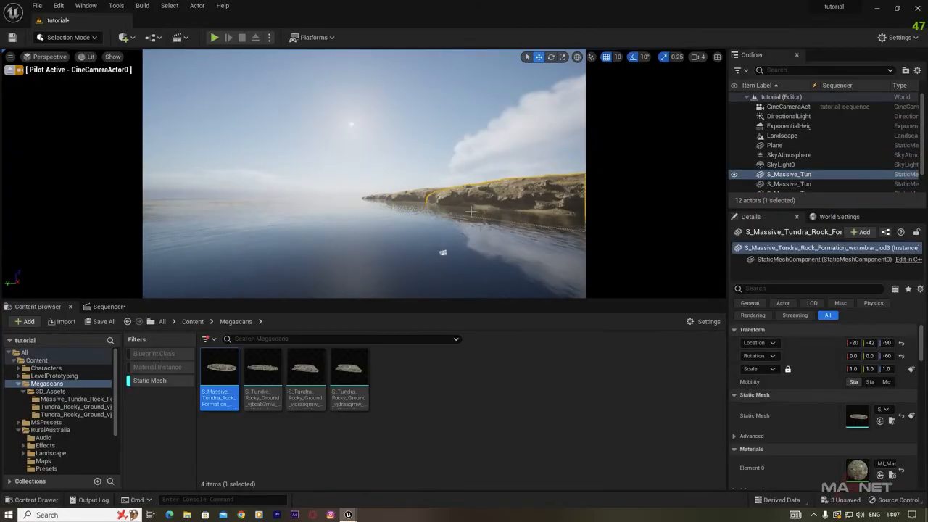
pyautogui.moveTo(502, 196); pyautogui.dragTo(455, 189, button='right')
pyautogui.moveTo(464, 181); pyautogui.dragTo(464, 177)
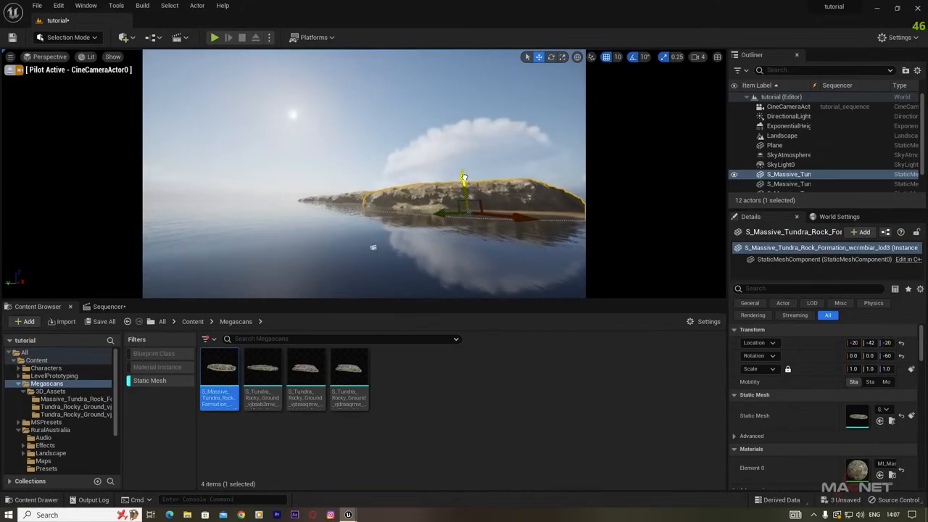
pyautogui.press('r')
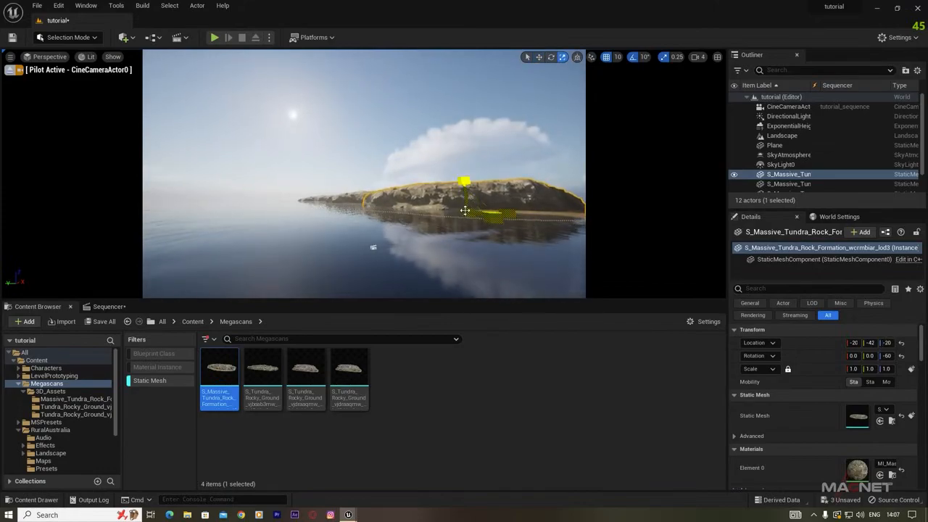
pyautogui.moveTo(464, 181); pyautogui.dragTo(471, 175)
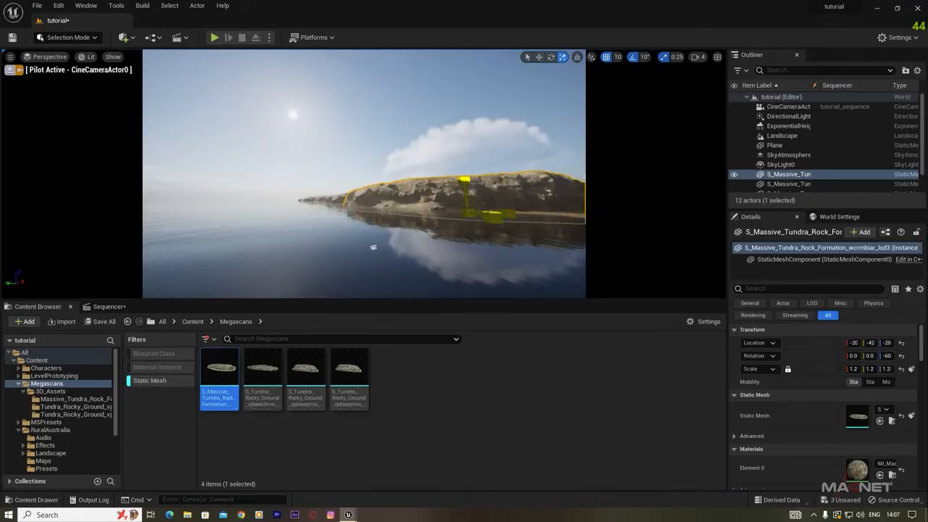
# Shift the enlarged nearest rock sideways, lower it slightly into the water and clear the selection.
pyautogui.press('w')
pyautogui.moveTo(491, 213); pyautogui.dragTo(515, 218)
pyautogui.moveTo(480, 175); pyautogui.dragTo(481, 182)
pyautogui.moveTo(461, 222); pyautogui.dragTo(474, 221)
pyautogui.click(353, 216)
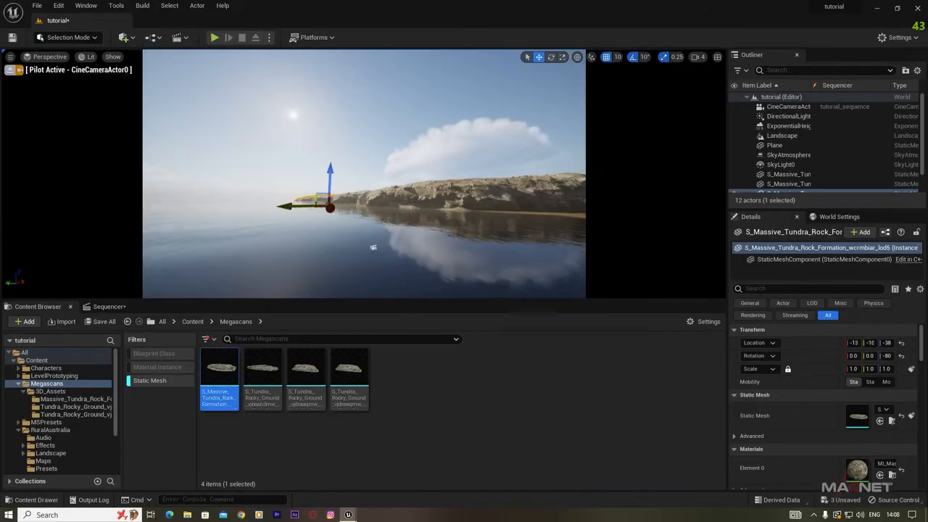
pyautogui.press('Escape')
pyautogui.moveTo(337, 258); pyautogui.dragTo(337, 259, button='right')
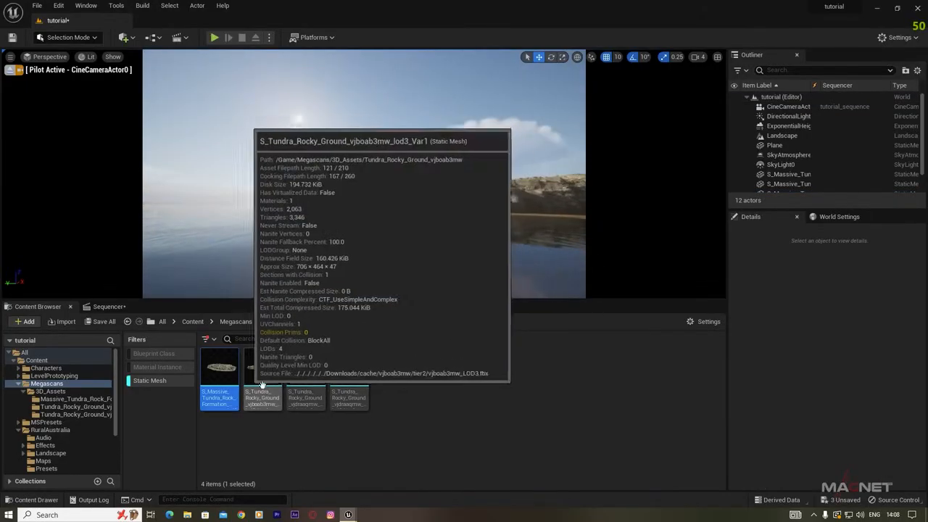
# Place the first Tundra Rocky Ground mesh on the water opposite the coastline and scale it to about 7.0.
pyautogui.click(258, 373)
pyautogui.moveTo(264, 370); pyautogui.dragTo(193, 210)
pyautogui.press('r')
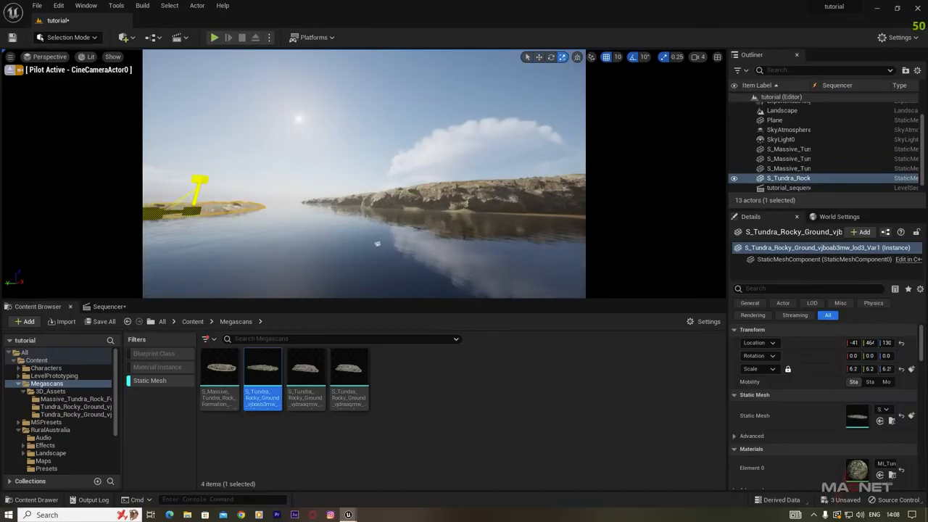
pyautogui.moveTo(199, 179); pyautogui.dragTo(207, 174)
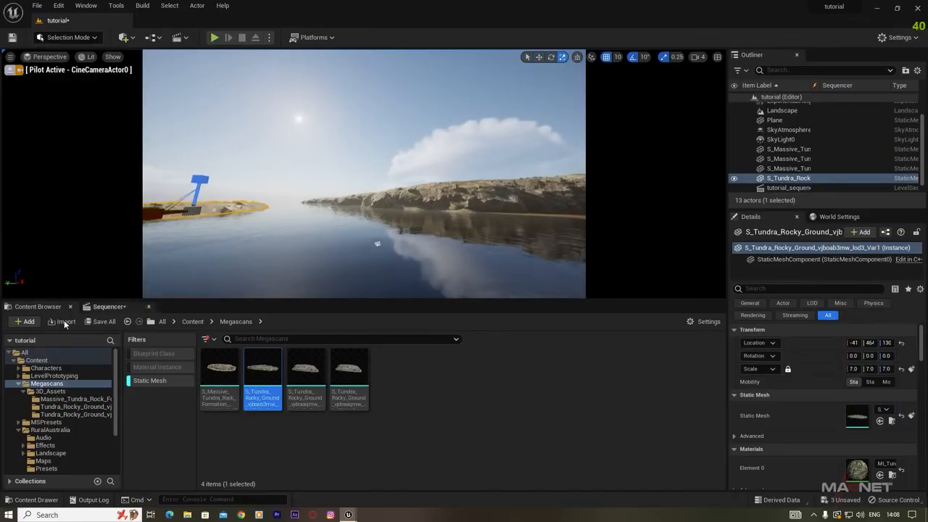
# Set the cine camera's Current Focal Length to about 15.2 in the sequence and turn the camera toward the rocky ground.
pyautogui.click(107, 307)
pyautogui.moveTo(155, 433)
pyautogui.mouseDown()
pyautogui.moveTo(188, 432)
pyautogui.moveTo(163, 432)
pyautogui.mouseUp()
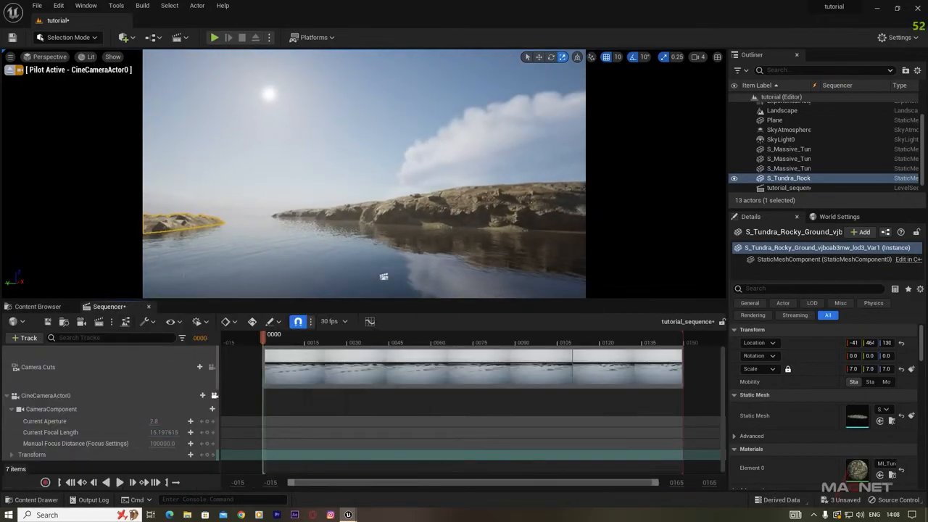
pyautogui.moveTo(261, 182); pyautogui.dragTo(230, 178, button='right')
# Lower the Tundra Rocky Ground mesh into the water and rotate it about its vertical axis.
pyautogui.press('w')
pyautogui.moveTo(227, 183); pyautogui.dragTo(226, 188)
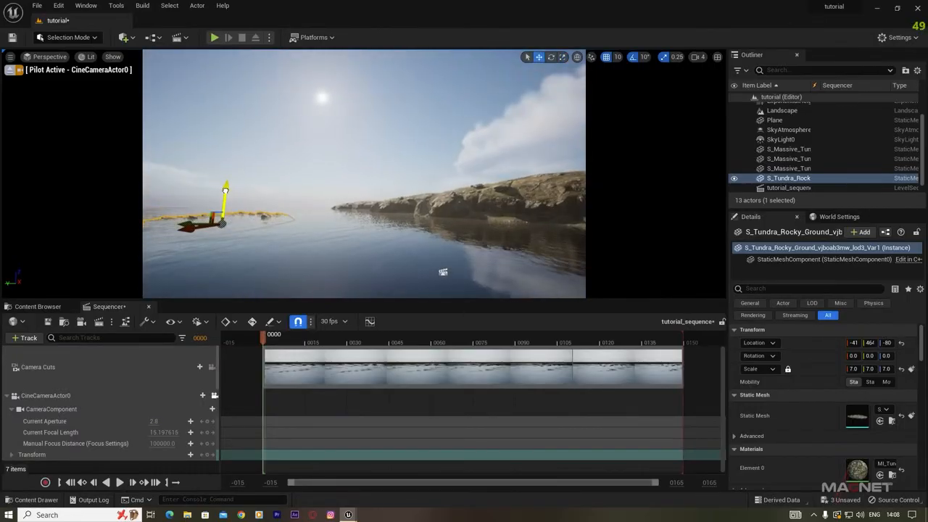
pyautogui.moveTo(252, 228); pyautogui.dragTo(325, 264, button='right')
pyautogui.press('e')
pyautogui.press('e')
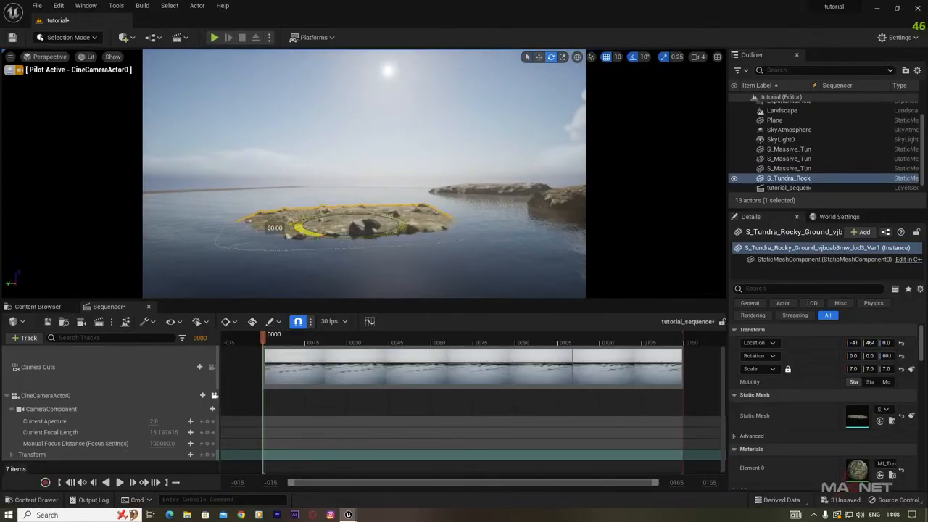
pyautogui.moveTo(275, 228); pyautogui.dragTo(429, 232)
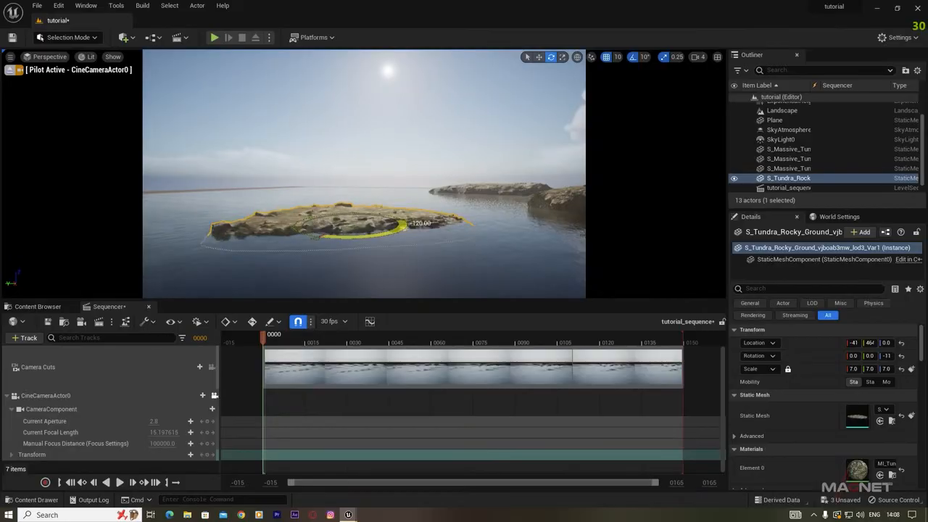
pyautogui.press('w')
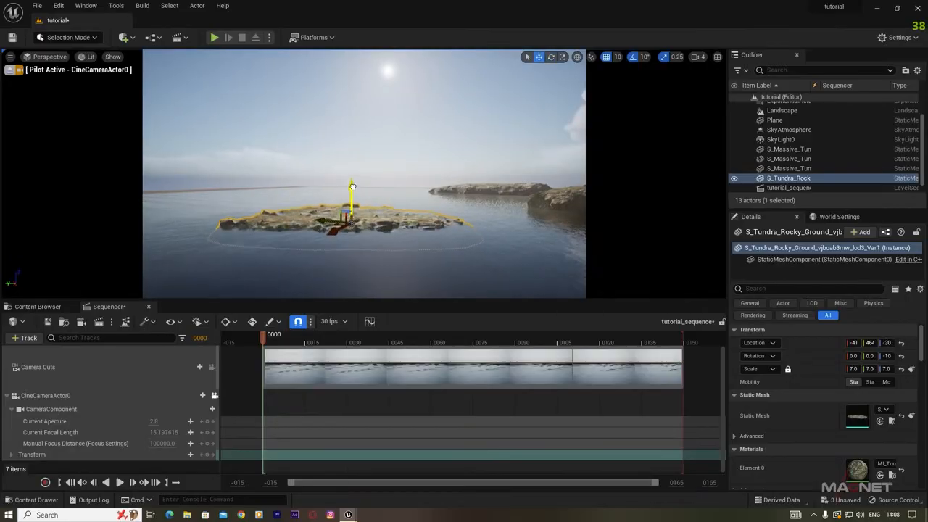
# Duplicate the Tundra Rocky Ground mesh and place the copy in the foreground closer to the camera.
pyautogui.moveTo(386, 258); pyautogui.dragTo(431, 224, button='right')
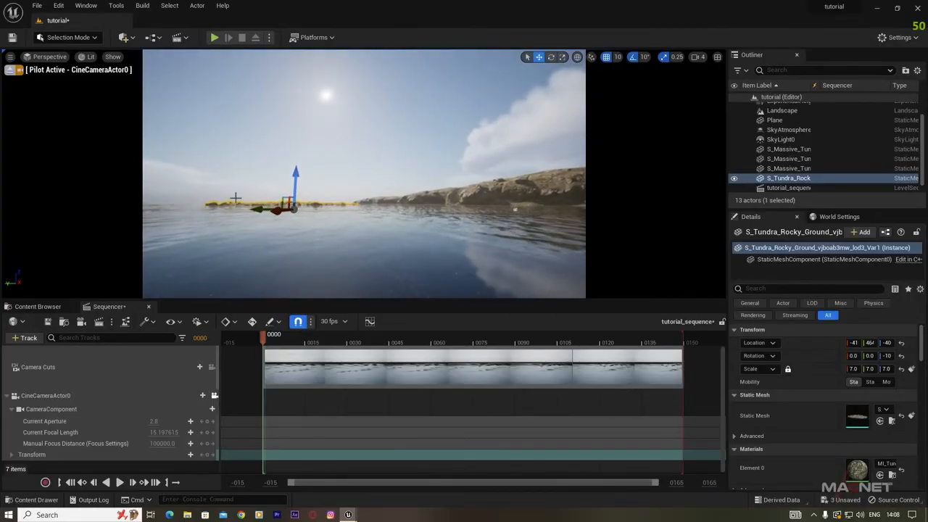
pyautogui.keyDown('alt'); pyautogui.moveTo(276, 212); pyautogui.dragTo(260, 219); pyautogui.keyUp('alt')
pyautogui.moveTo(161, 253); pyautogui.dragTo(149, 257)
pyautogui.moveTo(267, 223); pyautogui.dragTo(229, 252)
pyautogui.moveTo(230, 252); pyautogui.dragTo(216, 284, button='right')
pyautogui.press('e')
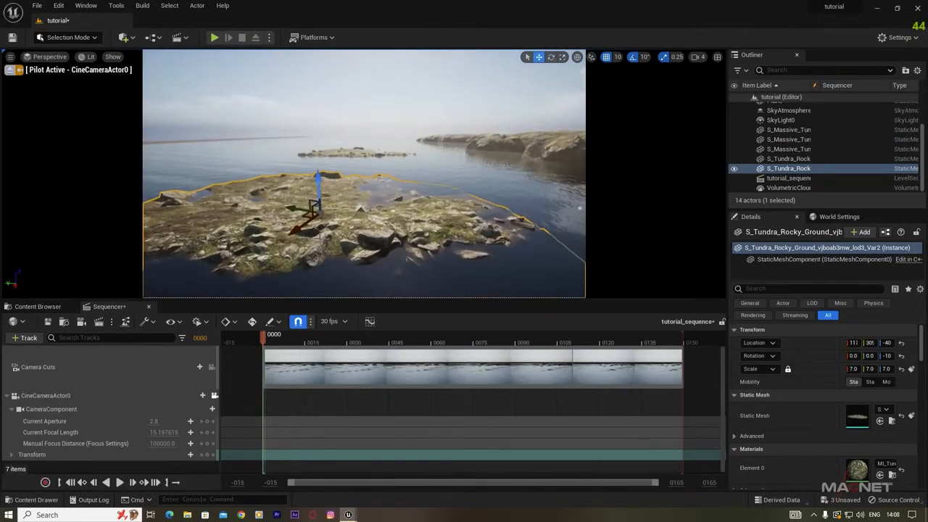
pyautogui.keyDown('alt'); pyautogui.moveTo(298, 230); pyautogui.dragTo(332, 195); pyautogui.keyUp('alt')
pyautogui.press('Delete')
pyautogui.click(315, 219)
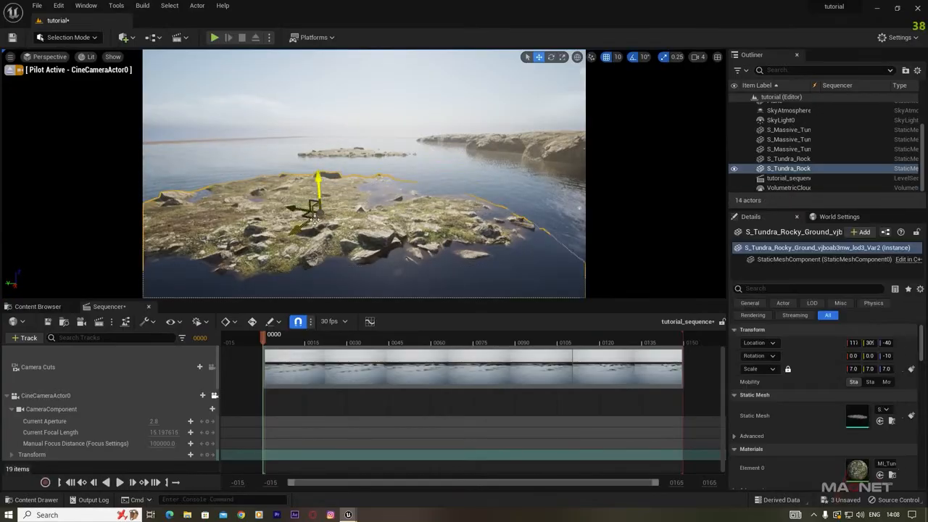
# Move the foreground rocky ground copy farther away from the original islet toward the camera side.
pyautogui.moveTo(315, 219); pyautogui.dragTo(285, 189, button='right')
pyautogui.press('s')
pyautogui.moveTo(313, 176); pyautogui.dragTo(211, 234)
pyautogui.moveTo(210, 234)
pyautogui.mouseDown(button='right')
pyautogui.moveTo(176, 247)
pyautogui.moveTo(236, 226)
pyautogui.moveTo(210, 235)
pyautogui.mouseUp(button='right')
pyautogui.press('s')
pyautogui.moveTo(299, 216); pyautogui.dragTo(275, 221)
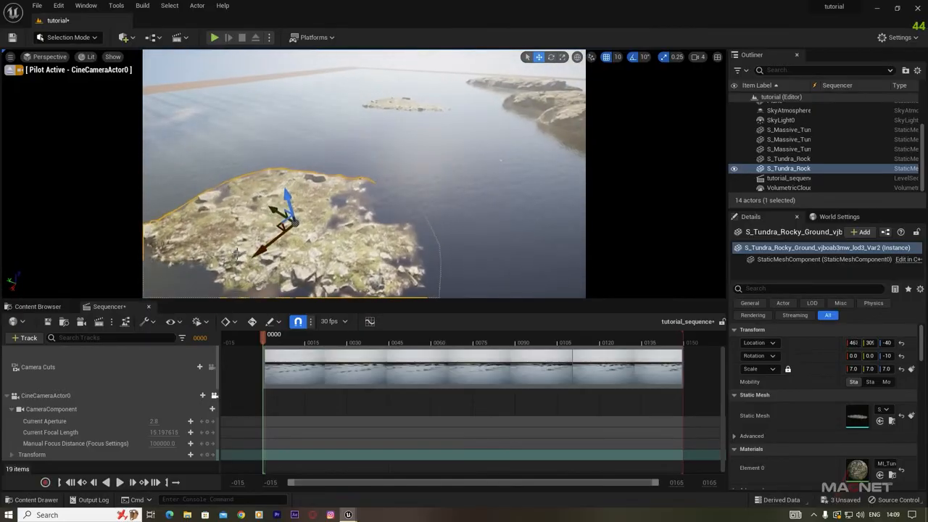
# Scale the foreground rocky ground copy up uniformly to about 11.
pyautogui.press('e')
pyautogui.press('w')
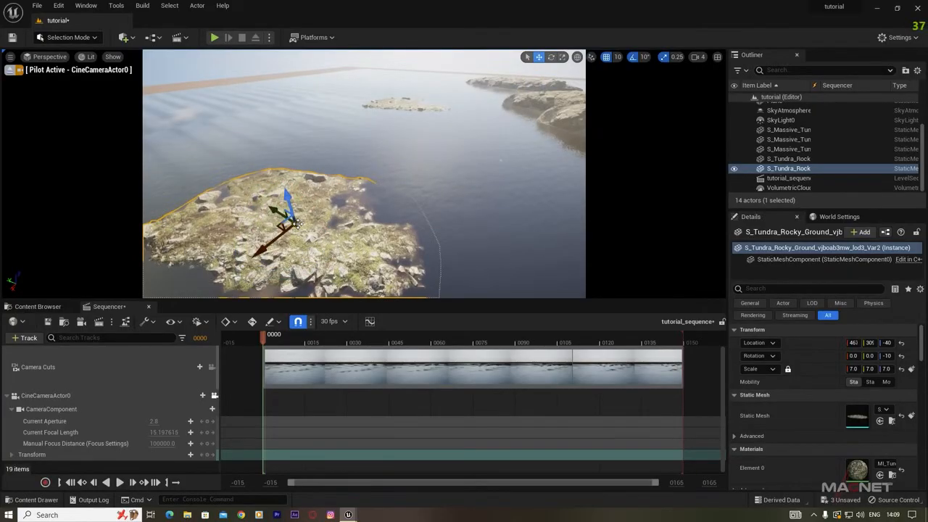
pyautogui.press('r')
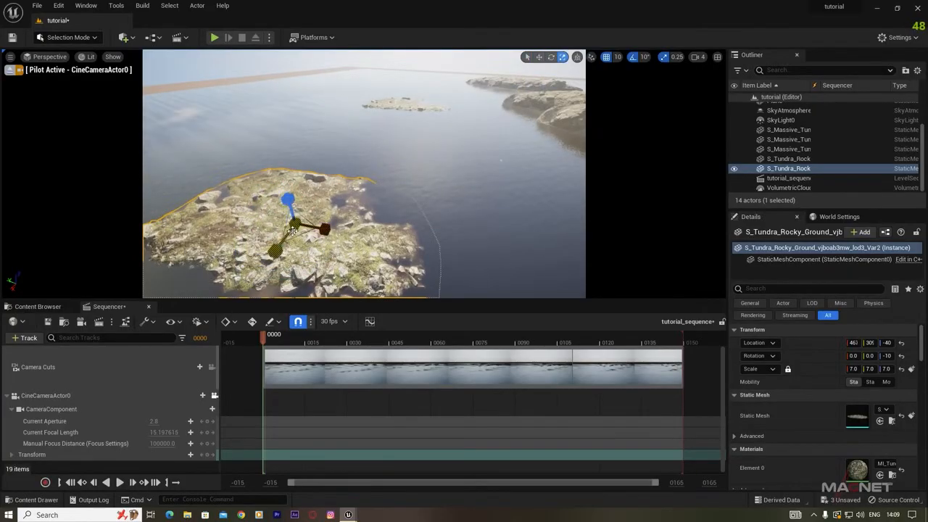
pyautogui.press('e')
pyautogui.press('w')
pyautogui.click(564, 59)
pyautogui.moveTo(288, 201)
pyautogui.mouseDown()
pyautogui.moveTo(288, 210)
pyautogui.moveTo(288, 187)
pyautogui.moveTo(289, 203)
pyautogui.mouseUp()
pyautogui.press('w')
# Rotate the foreground rocky ground copy by -120 degrees about its vertical axis.
pyautogui.moveTo(291, 202)
pyautogui.mouseDown(button='right')
pyautogui.moveTo(280, 236)
pyautogui.moveTo(289, 192)
pyautogui.moveTo(306, 209)
pyautogui.mouseUp(button='right')
pyautogui.moveTo(239, 232); pyautogui.dragTo(294, 226)
pyautogui.press('e')
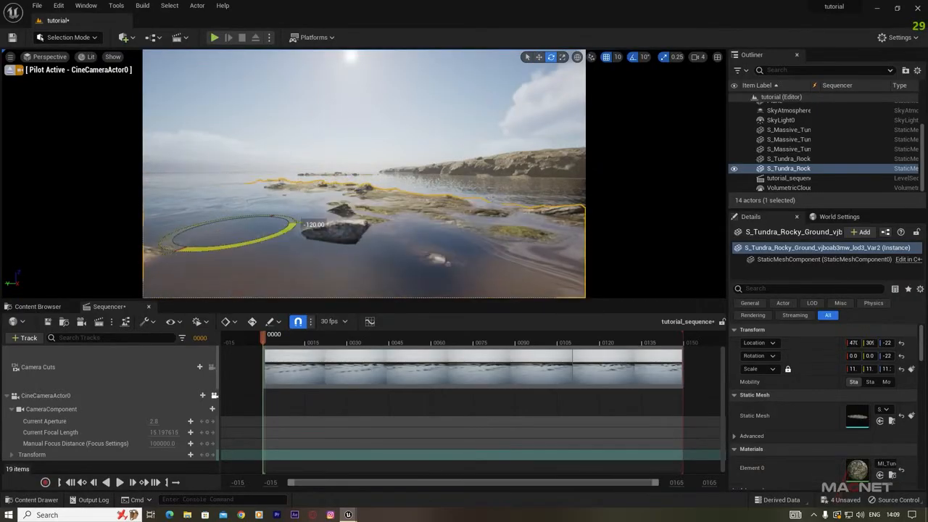
# Shift the foreground rocky ground copy sideways, then flatten its vertical scale to about 8 while lifting it back above the water surface.
pyautogui.press('w')
pyautogui.moveTo(227, 218); pyautogui.dragTo(270, 217)
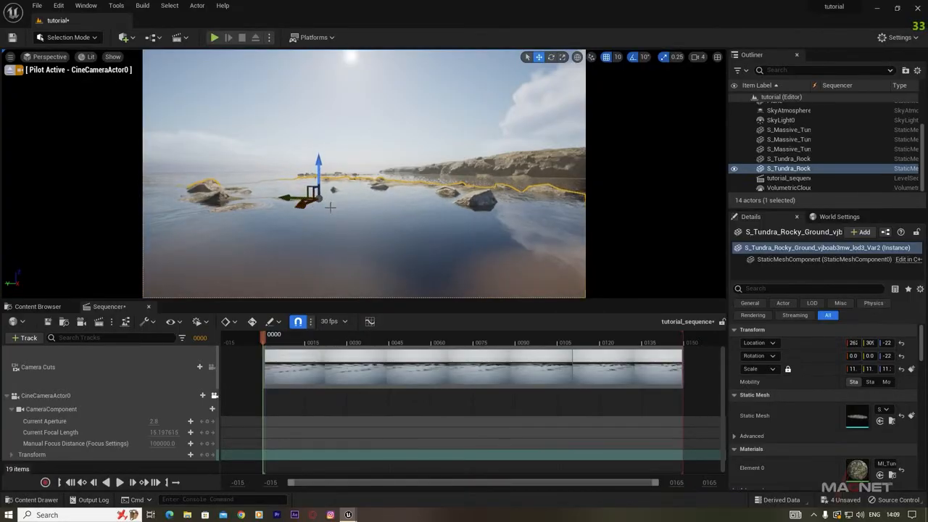
pyautogui.press('r')
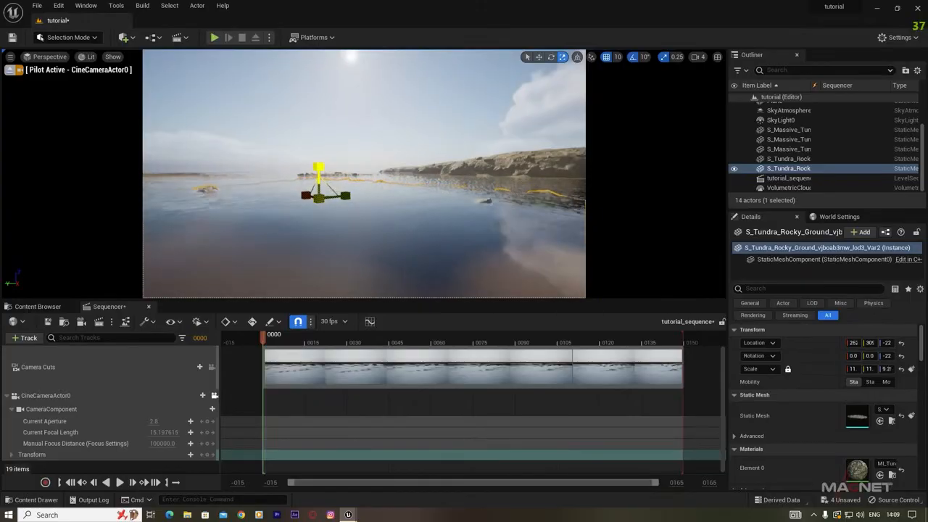
pyautogui.press('w')
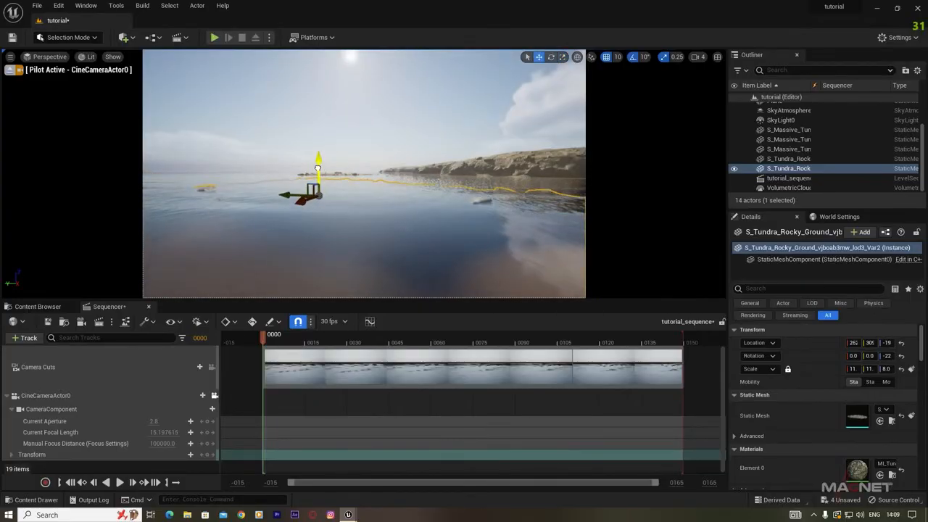
pyautogui.moveTo(317, 170); pyautogui.dragTo(317, 160)
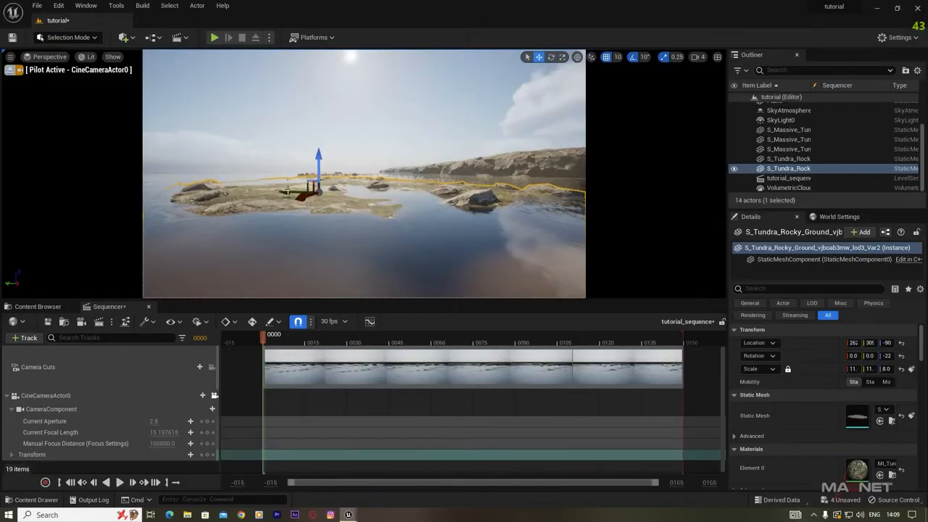
# Reduce the rocky ground copy's vertical scale to about 7 and raise it to a height of about 60.
pyautogui.press('r')
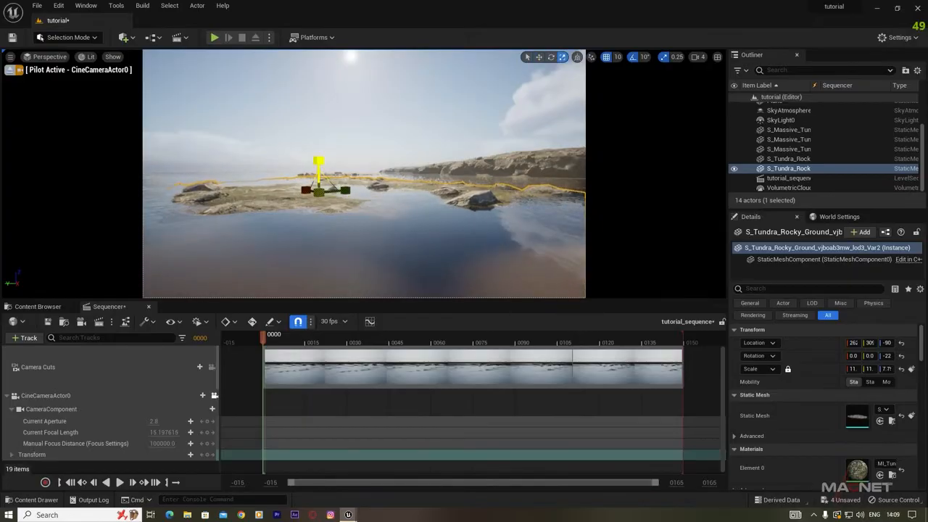
pyautogui.press('w')
pyautogui.moveTo(319, 161); pyautogui.dragTo(317, 152)
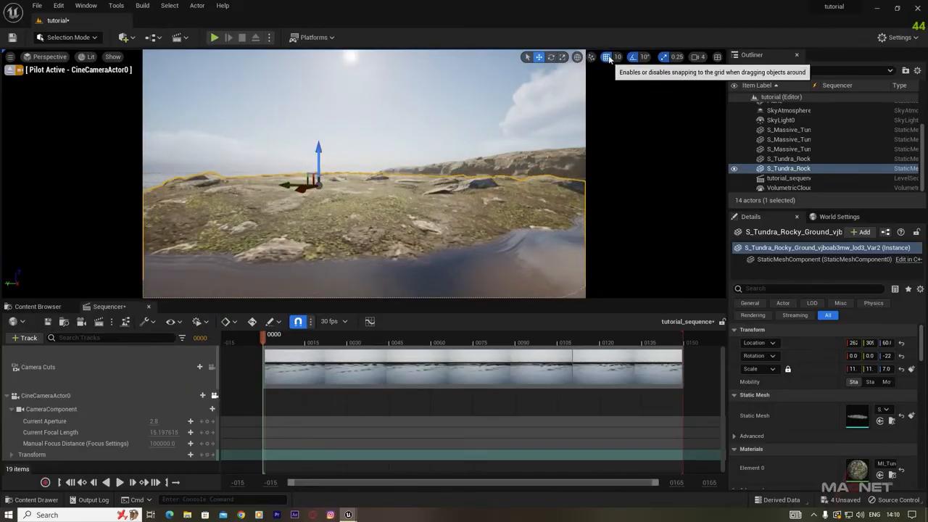
# With grid snapping off, flatten the rocky ground copy to a vertical scale of about 2.2 and raise it to a height of about 80.
pyautogui.press('r')
pyautogui.hotkey('ctrl', 'z')
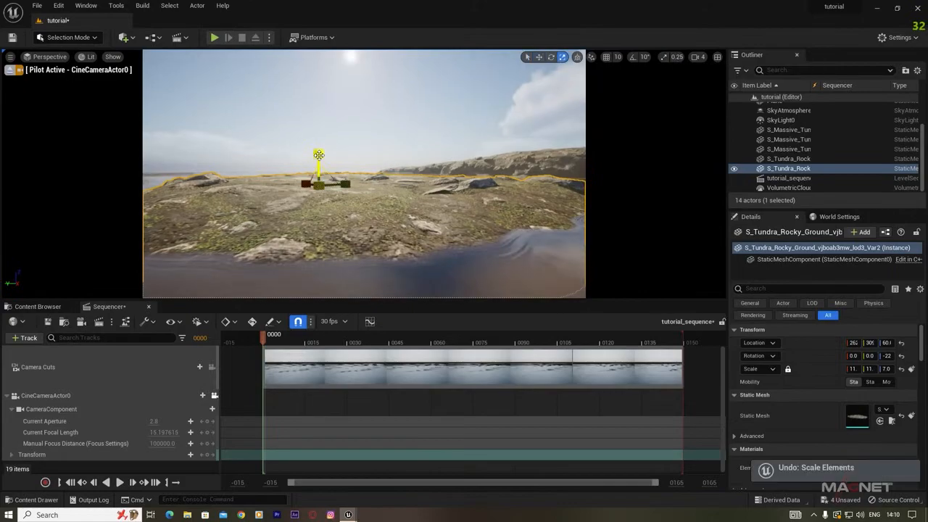
pyautogui.moveTo(317, 155); pyautogui.dragTo(317, 158)
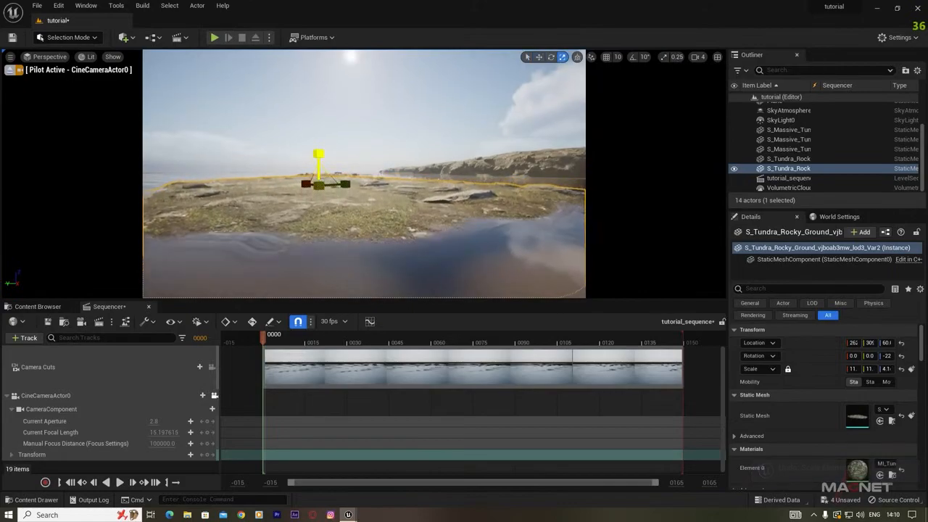
pyautogui.press('w')
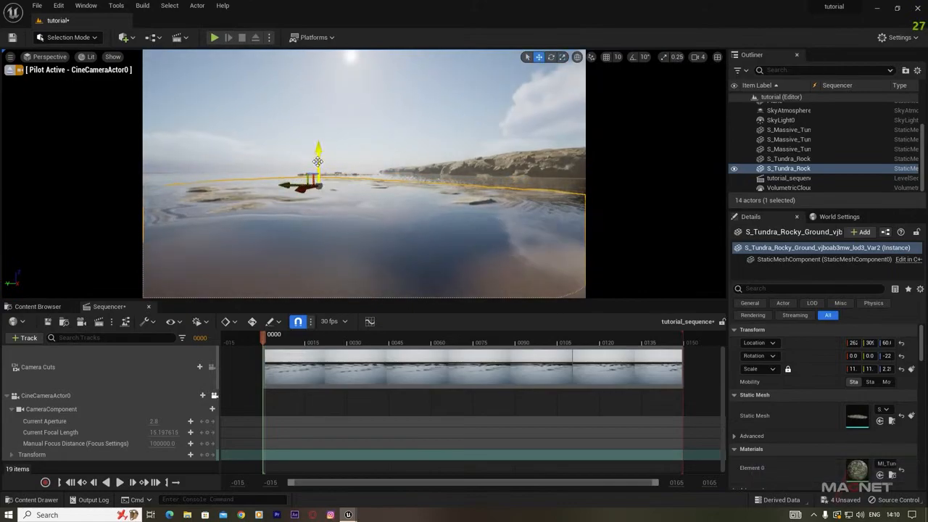
pyautogui.moveTo(319, 151); pyautogui.dragTo(320, 149)
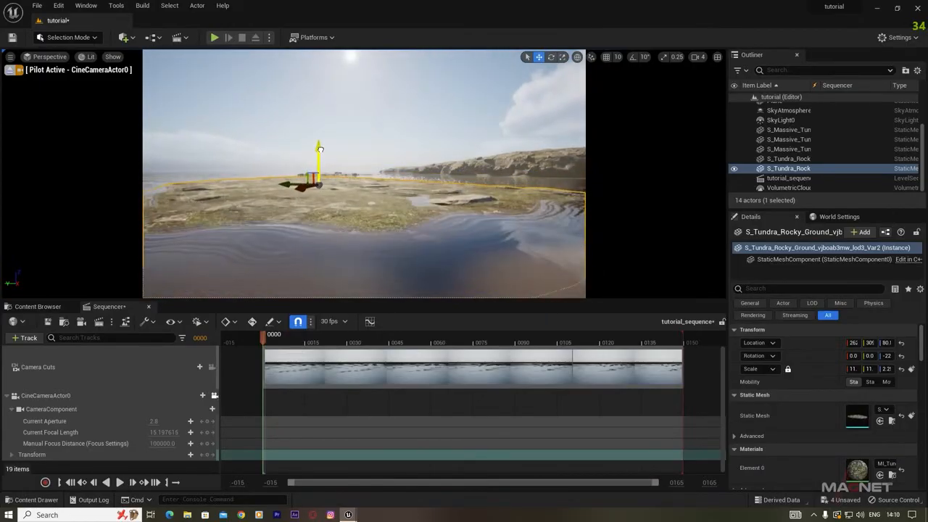
# Move the flattened rocky ground copy toward the camera and rotate it about its vertical axis so it fills the foreground.
pyautogui.click(374, 118)
pyautogui.moveTo(375, 118)
pyautogui.mouseDown(button='right')
pyautogui.moveTo(410, 114)
pyautogui.moveTo(379, 105)
pyautogui.moveTo(349, 223)
pyautogui.mouseUp(button='right')
pyautogui.press('w')
pyautogui.click(364, 182)
pyautogui.moveTo(357, 159); pyautogui.dragTo(274, 196)
pyautogui.press('e')
pyautogui.moveTo(346, 196); pyautogui.dragTo(380, 232)
pyautogui.press('w')
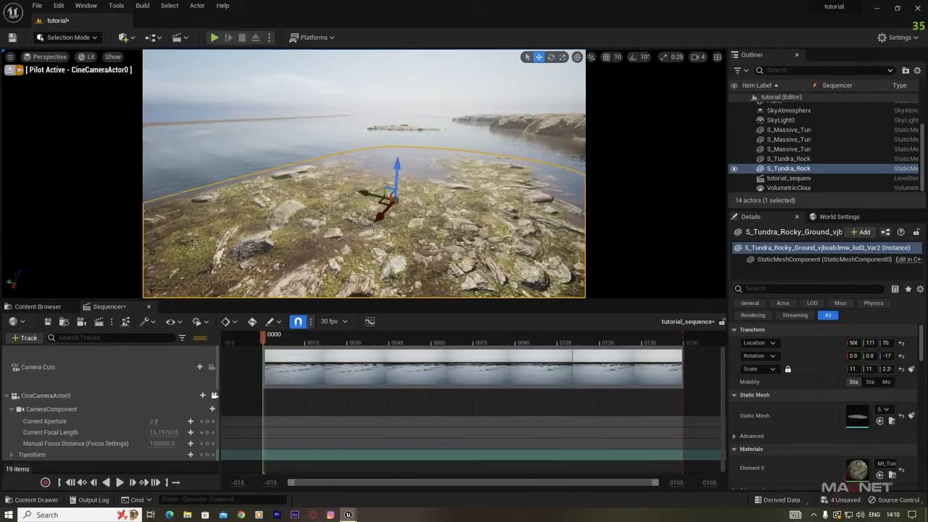
# Scale the foreground rocky ground to about 8 horizontally and 1.4 vertically, adjusting its position and height above the water.
pyautogui.moveTo(350, 245); pyautogui.dragTo(341, 250)
pyautogui.press('r')
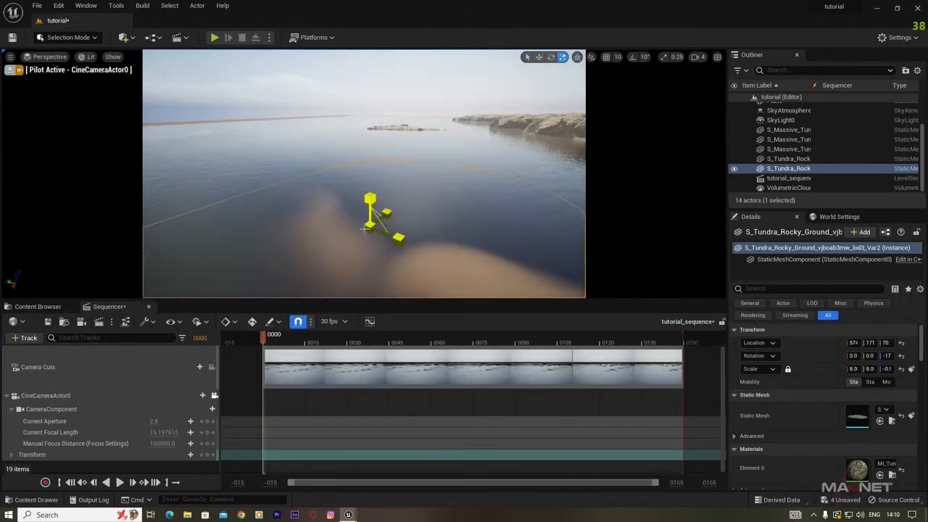
pyautogui.press('w')
pyautogui.moveTo(372, 140)
pyautogui.mouseDown()
pyautogui.moveTo(368, 67)
pyautogui.moveTo(372, 145)
pyautogui.mouseUp()
pyautogui.press('r')
pyautogui.press('w')
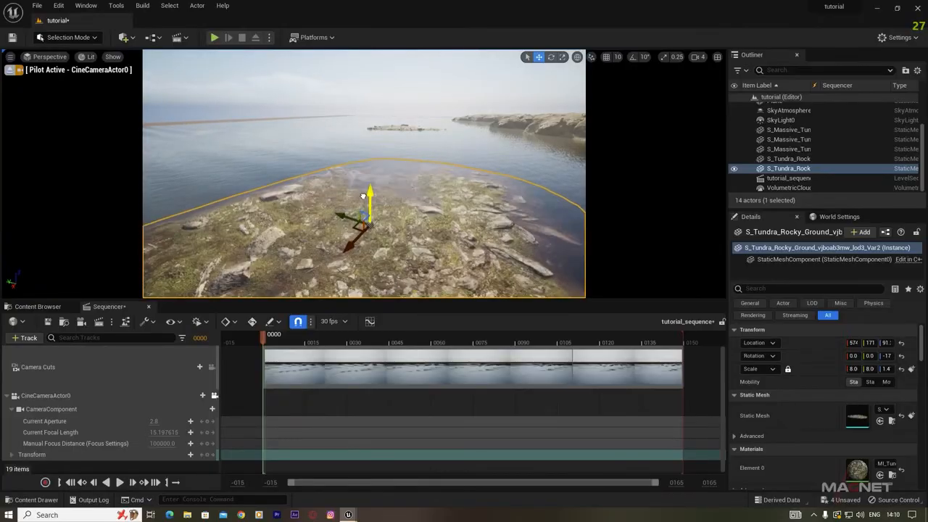
# Slide the foreground rocky ground farther along X under the camera, set its height to about 89 and frame it in a low shot.
pyautogui.moveTo(428, 156); pyautogui.dragTo(401, 174, button='right')
pyautogui.moveTo(401, 174); pyautogui.dragTo(267, 189)
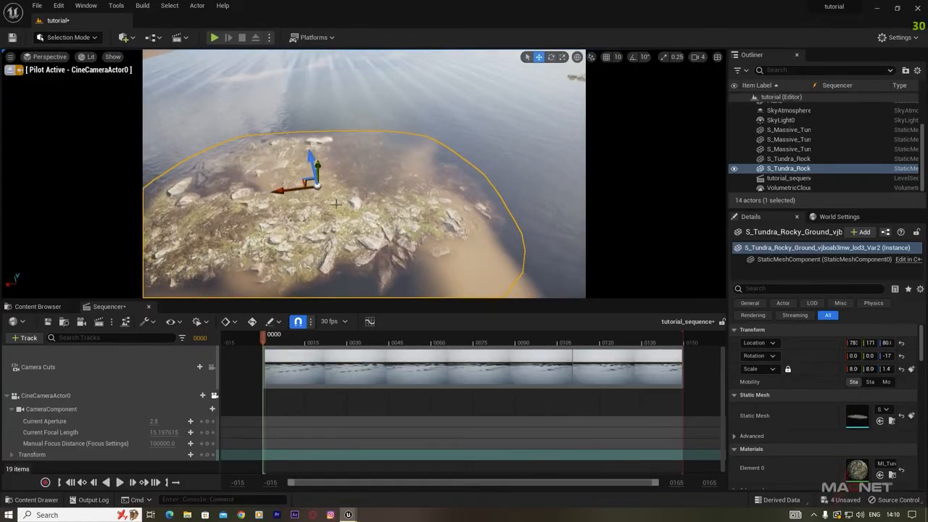
pyautogui.moveTo(315, 161); pyautogui.dragTo(314, 161)
pyautogui.moveTo(314, 161); pyautogui.dragTo(293, 134, button='right')
pyautogui.press('w')
pyautogui.moveTo(364, 174); pyautogui.dragTo(349, 174, button='right')
pyautogui.press('a')
pyautogui.moveTo(347, 215); pyautogui.dragTo(347, 217)
pyautogui.moveTo(350, 174); pyautogui.dragTo(349, 158, button='right')
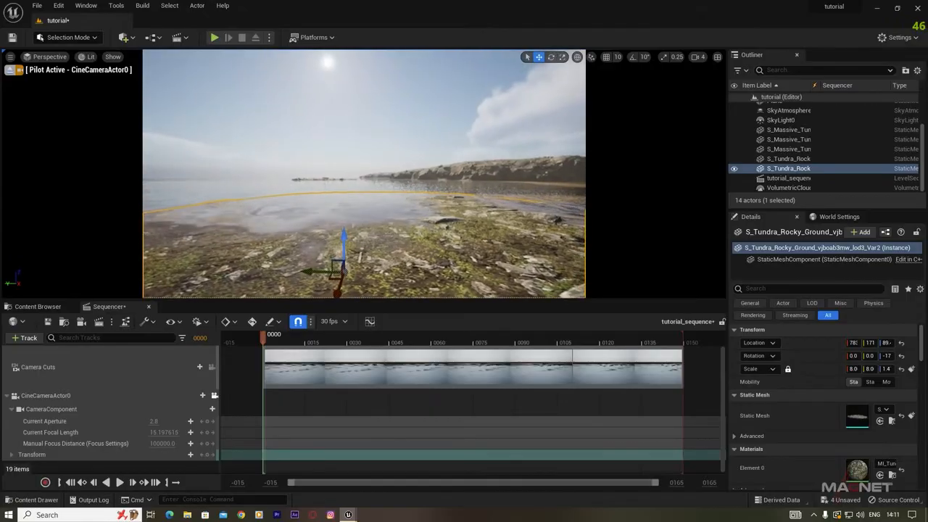
# Add another Massive Tundra Rock Formation across the water, rotate it about its vertical axis and sink it to the waterline.
pyautogui.click(38, 306)
pyautogui.click(221, 370)
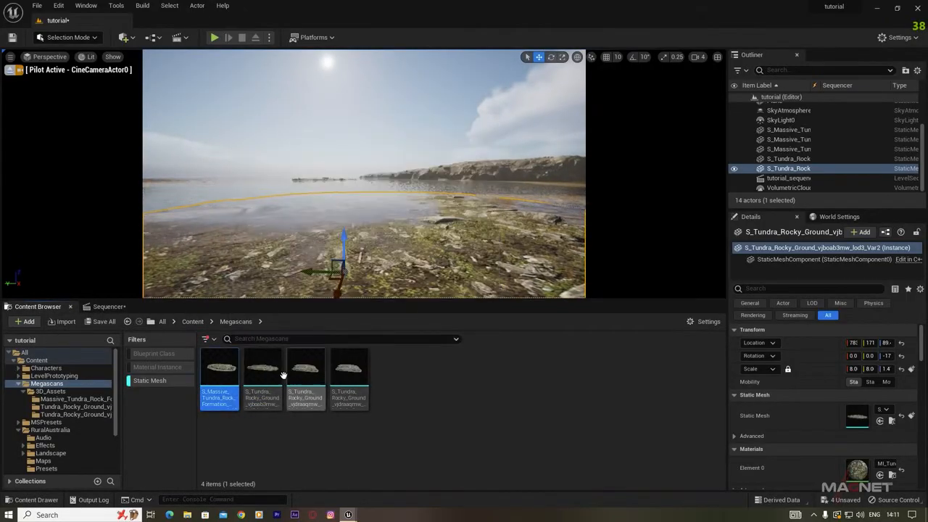
pyautogui.moveTo(221, 370); pyautogui.dragTo(227, 205)
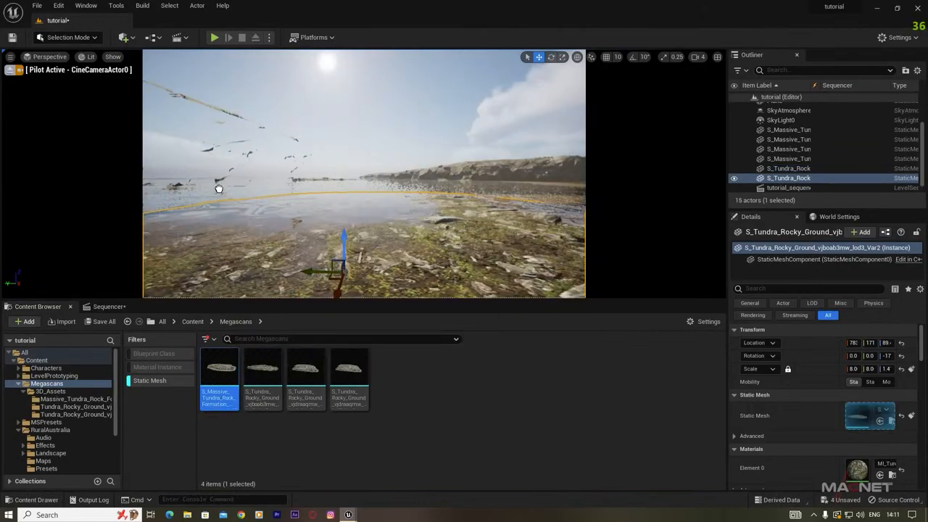
pyautogui.press('e')
pyautogui.moveTo(120, 200); pyautogui.dragTo(295, 189)
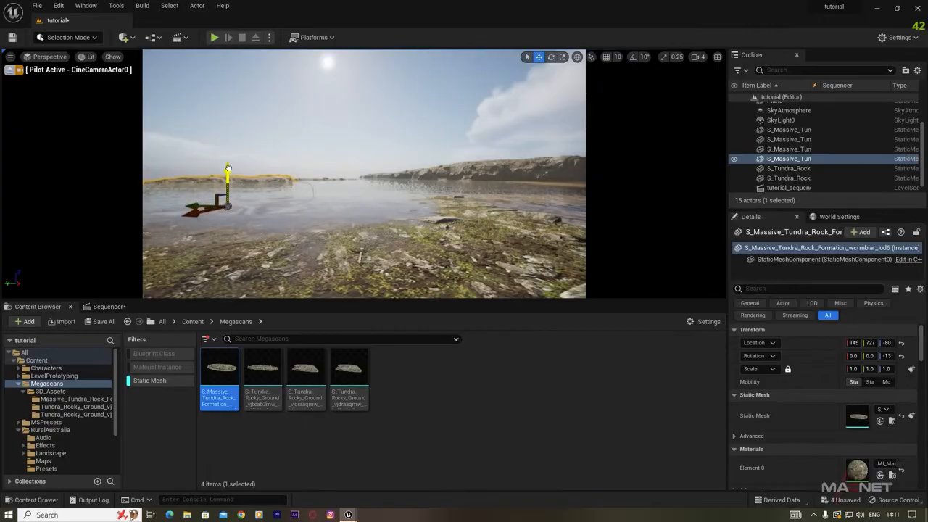
pyautogui.moveTo(234, 180); pyautogui.dragTo(187, 197, button='right')
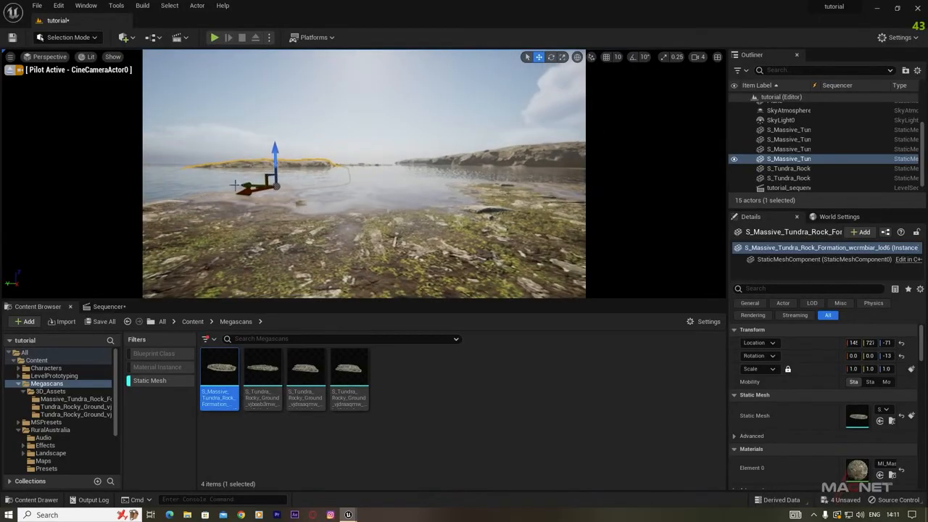
# Duplicate the new Massive Tundra Rock Formation, rotate the copy and place it as a nearer cliff along the left shore.
pyautogui.keyDown('alt'); pyautogui.moveTo(247, 187); pyautogui.dragTo(335, 293); pyautogui.keyUp('alt')
pyautogui.press('e')
pyautogui.press('w')
pyautogui.moveTo(362, 226); pyautogui.dragTo(234, 278)
pyautogui.moveTo(314, 232)
pyautogui.mouseDown(button='right')
pyautogui.moveTo(265, 233)
pyautogui.moveTo(330, 227)
pyautogui.moveTo(319, 222)
pyautogui.mouseUp(button='right')
pyautogui.moveTo(226, 261); pyautogui.dragTo(145, 267)
pyautogui.moveTo(312, 227)
pyautogui.mouseDown(button='right')
pyautogui.moveTo(363, 223)
pyautogui.moveTo(313, 235)
pyautogui.mouseUp(button='right')
# Add the last Tundra Rocky Ground mesh as a right foreground boulder, scaled to about 2.3 and sunk partly into the ground.
pyautogui.moveTo(348, 368); pyautogui.dragTo(519, 243)
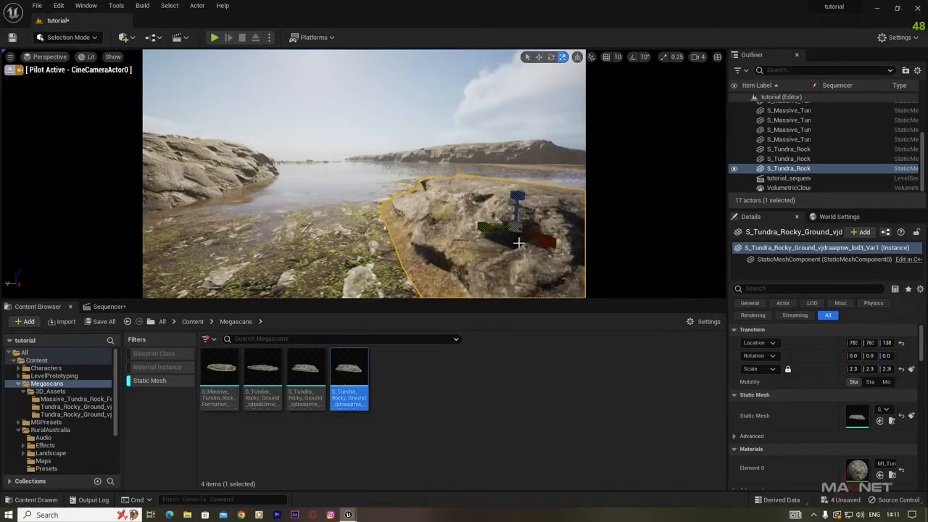
pyautogui.moveTo(518, 193); pyautogui.dragTo(517, 216)
pyautogui.moveTo(517, 217)
pyautogui.mouseDown(button='right')
pyautogui.moveTo(543, 225)
pyautogui.moveTo(521, 232)
pyautogui.mouseUp(button='right')
pyautogui.moveTo(441, 226); pyautogui.dragTo(449, 222)
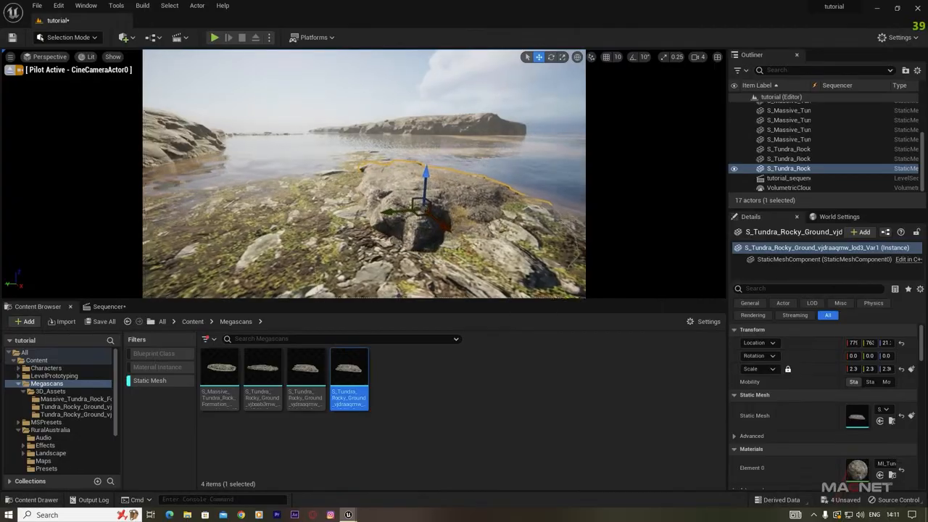
# Place another boulder of the same Tundra Rocky Ground mesh at the left cliff's base and duplicate it farther along the shore.
pyautogui.moveTo(348, 374); pyautogui.dragTo(181, 174)
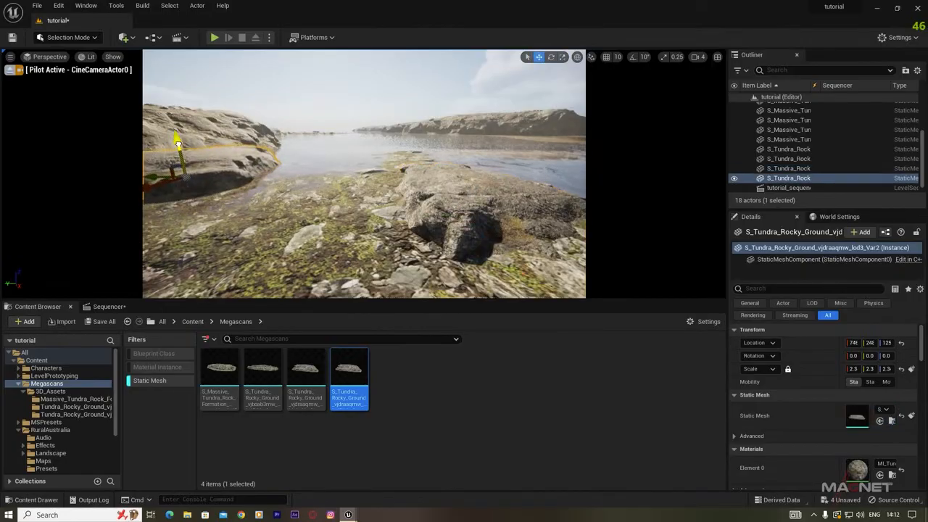
pyautogui.moveTo(208, 193); pyautogui.dragTo(167, 195, button='right')
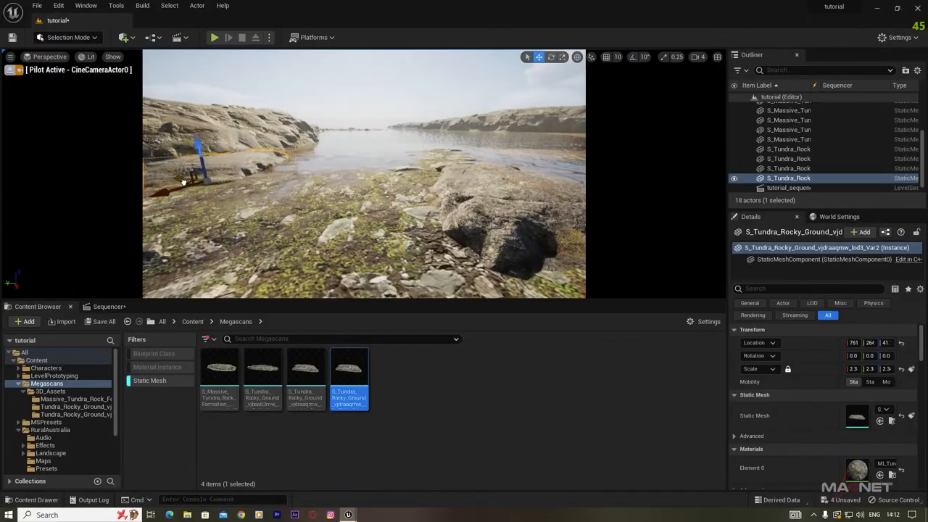
pyautogui.keyDown('alt'); pyautogui.moveTo(172, 193); pyautogui.dragTo(226, 180); pyautogui.keyUp('alt')
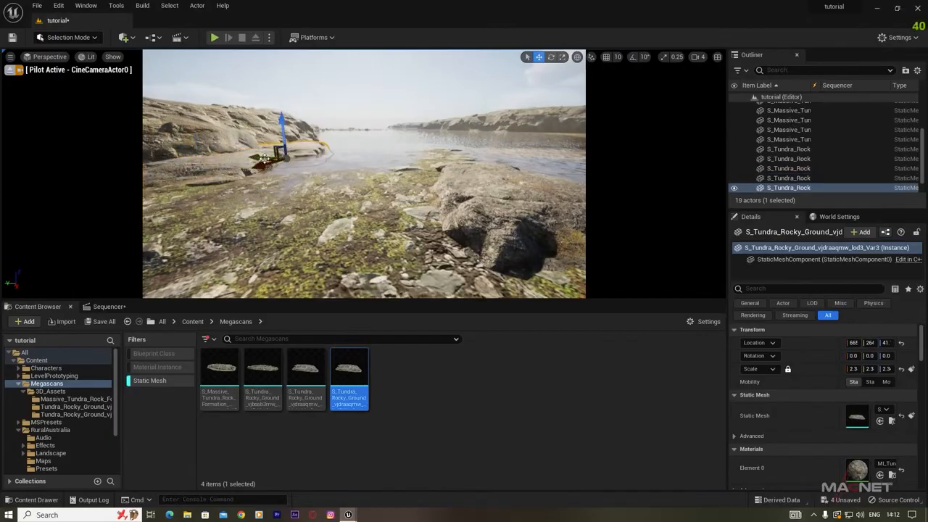
pyautogui.moveTo(247, 156); pyautogui.dragTo(242, 186, button='right')
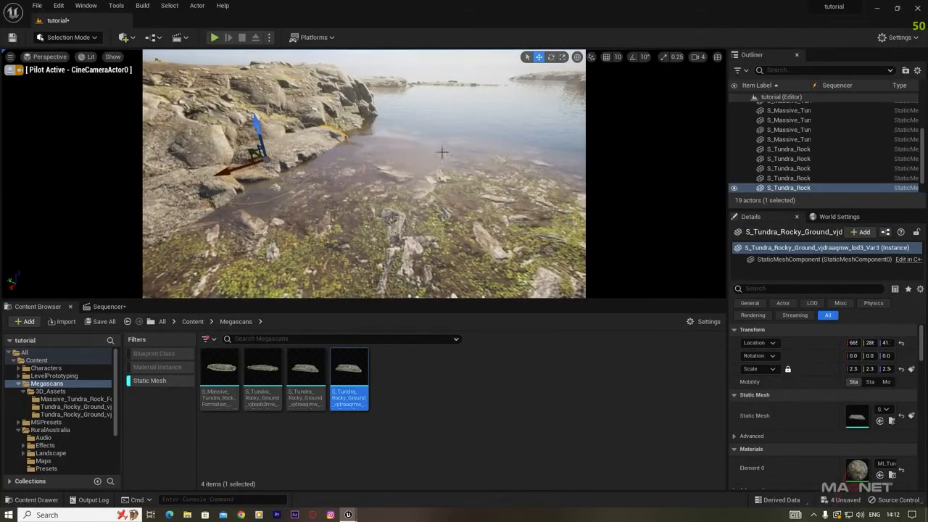
# Select the mossy foreground rocky ground and raise it to a height of about 111.
pyautogui.moveTo(242, 186); pyautogui.dragTo(187, 189, button='right')
pyautogui.click(206, 200)
pyautogui.moveTo(214, 136); pyautogui.dragTo(214, 134)
pyautogui.moveTo(214, 134); pyautogui.dragTo(396, 70, button='right')
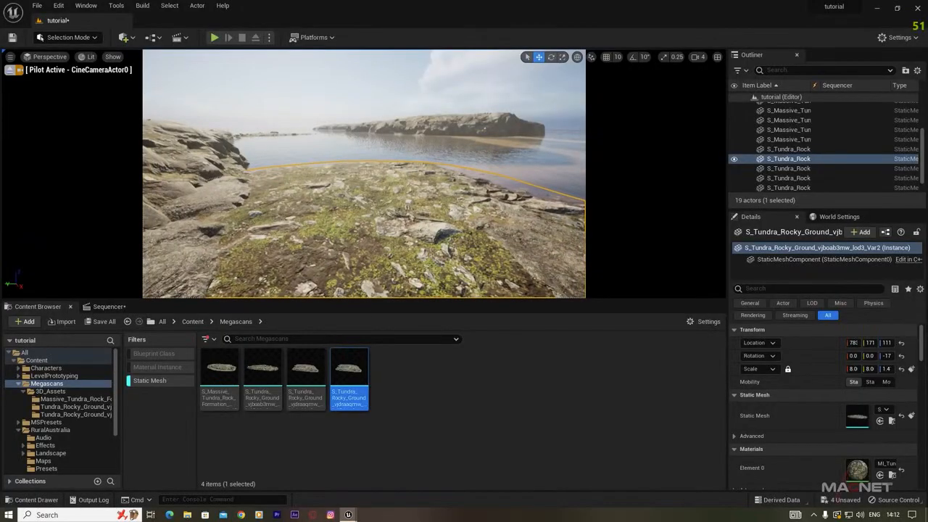
# Duplicate the right foreground boulder beside the original, scale the copy up to about 4.1 and rotate it about -171 degrees around its vertical axis.
pyautogui.click(537, 268)
pyautogui.moveTo(537, 269); pyautogui.dragTo(599, 278, button='right')
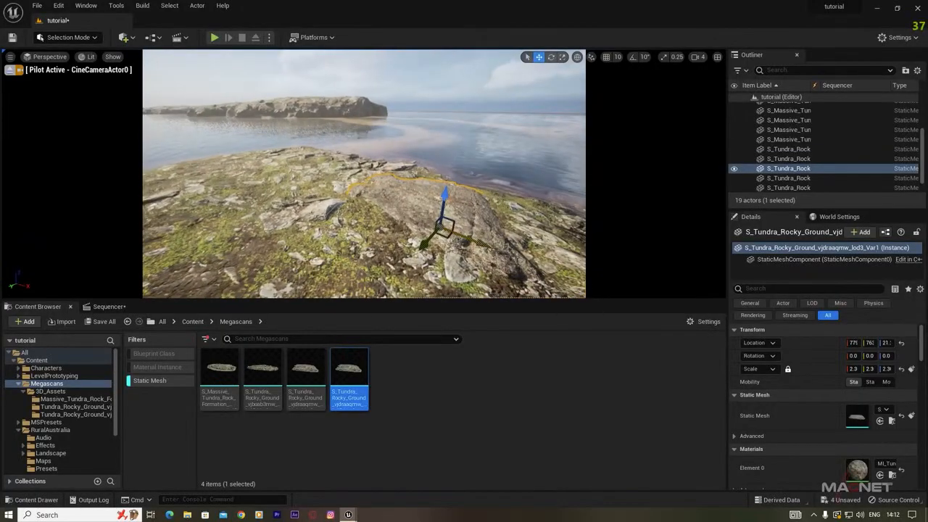
pyautogui.keyDown('alt'); pyautogui.moveTo(480, 242); pyautogui.dragTo(360, 202); pyautogui.keyUp('alt')
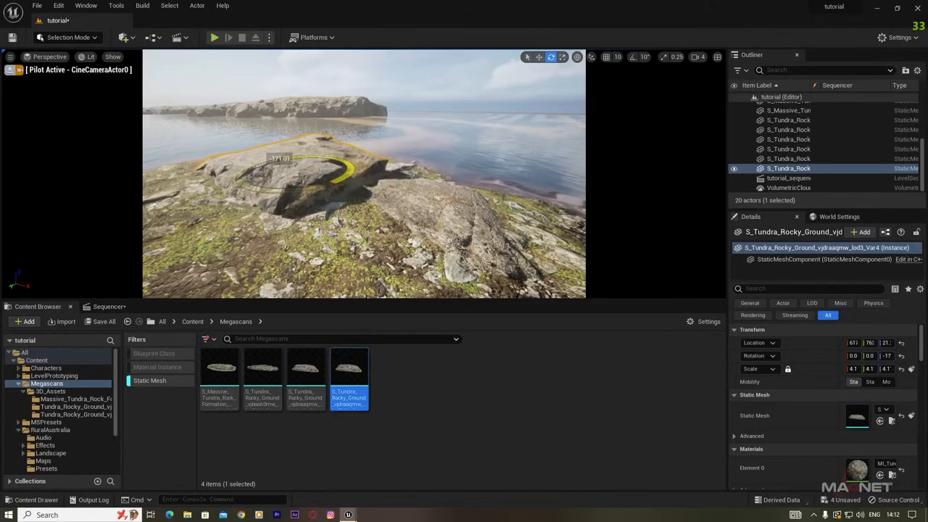
pyautogui.click(438, 97)
# Raise the water Plane to a height of about 224.
pyautogui.moveTo(438, 97); pyautogui.dragTo(348, 101, button='right')
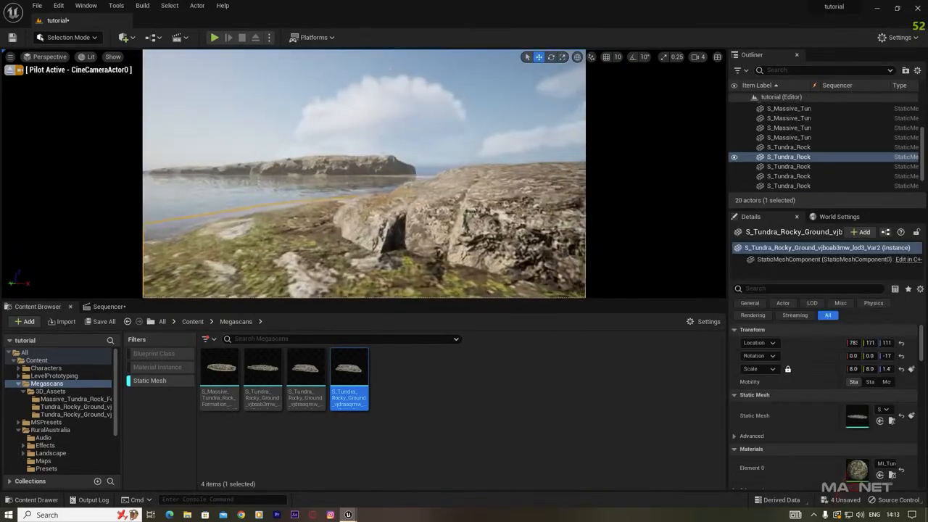
pyautogui.moveTo(470, 151); pyautogui.dragTo(464, 132, button='right')
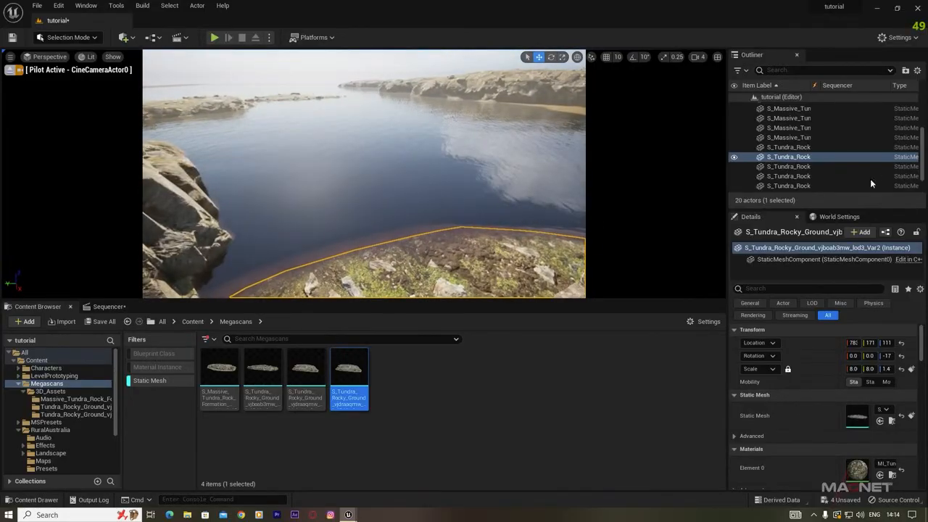
pyautogui.click(358, 190)
pyautogui.click(775, 145)
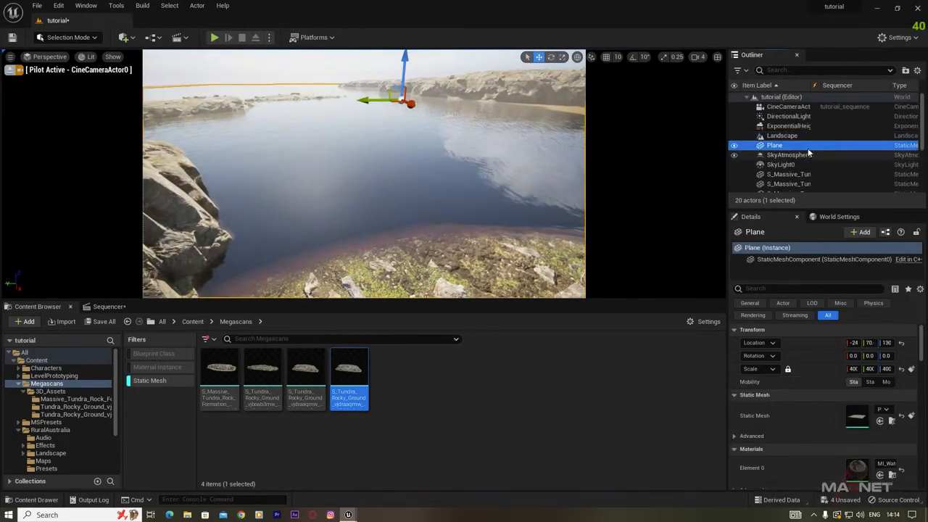
pyautogui.moveTo(426, 196)
pyautogui.mouseDown(button='right')
pyautogui.moveTo(457, 185)
pyautogui.moveTo(427, 196)
pyautogui.mouseUp(button='right')
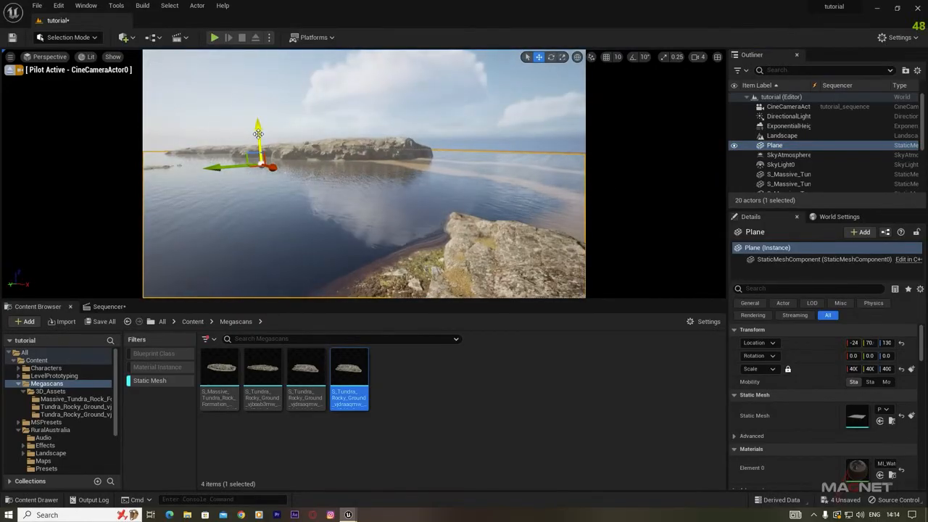
pyautogui.moveTo(259, 132); pyautogui.dragTo(259, 130)
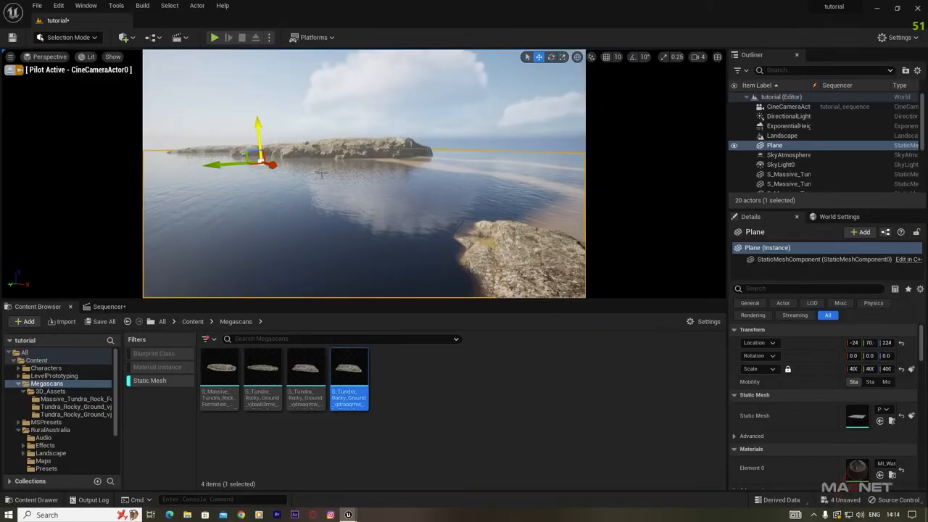
# Select the submerged mossy foreground rocky ground and raise it to a height of about 181.
pyautogui.click(506, 111)
pyautogui.moveTo(506, 111); pyautogui.dragTo(351, 131, button='right')
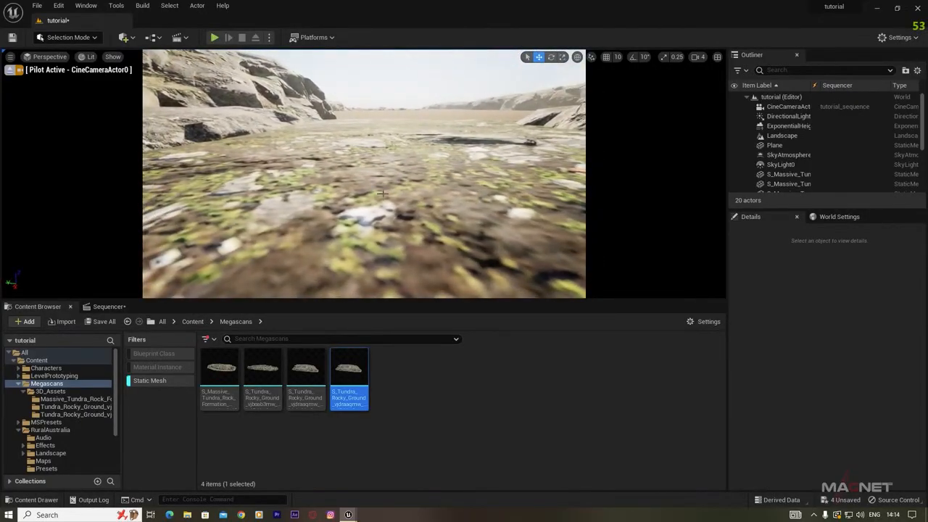
pyautogui.click(397, 176)
pyautogui.moveTo(406, 181); pyautogui.dragTo(403, 236, button='right')
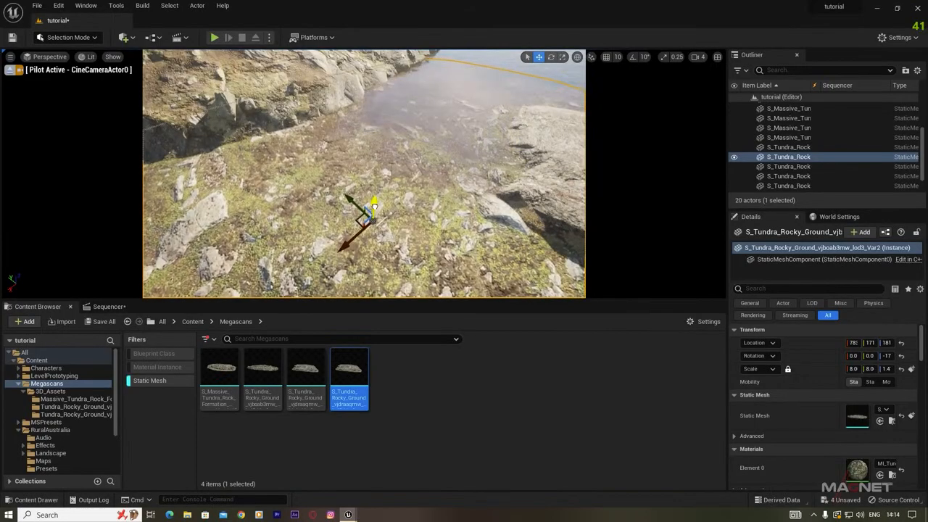
# Clear the selection and reposition the directional light so the sun hangs low above the distant headland.
pyautogui.moveTo(480, 200); pyautogui.dragTo(483, 116, button='right')
pyautogui.press('Escape')
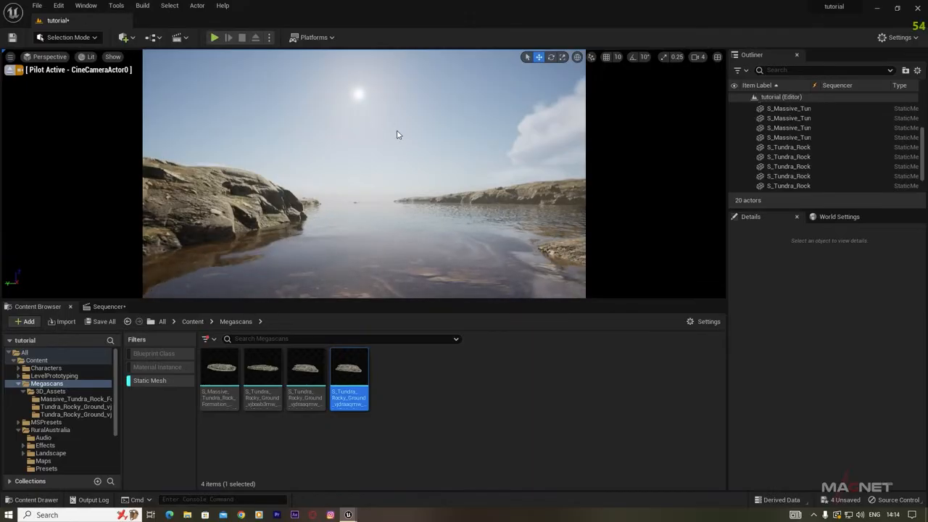
pyautogui.hotkey('ctrl', 'l')
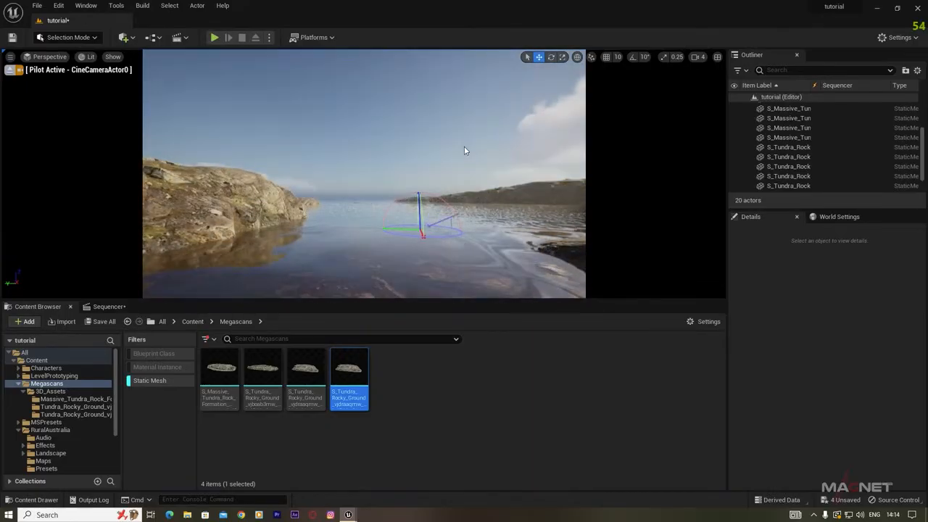
pyautogui.hotkey('ctrl', 'l')
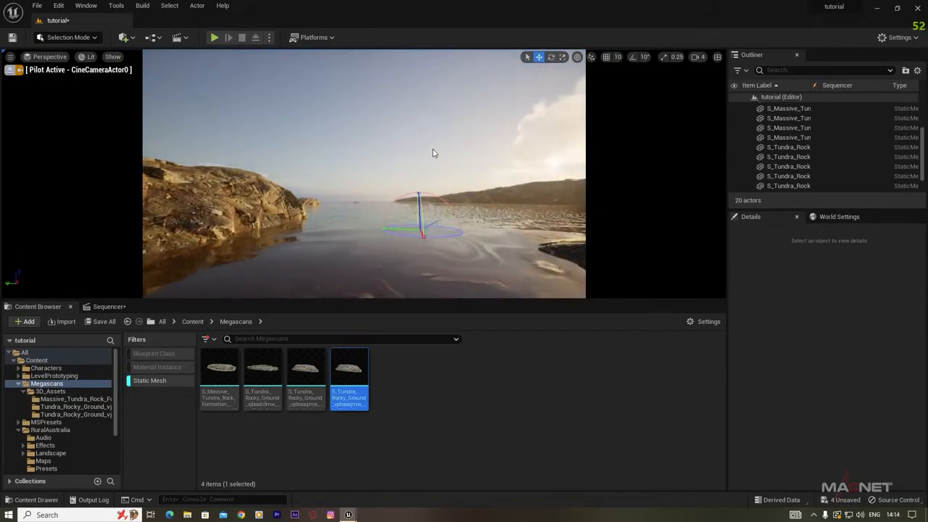
pyautogui.hotkey('ctrl', 'l')
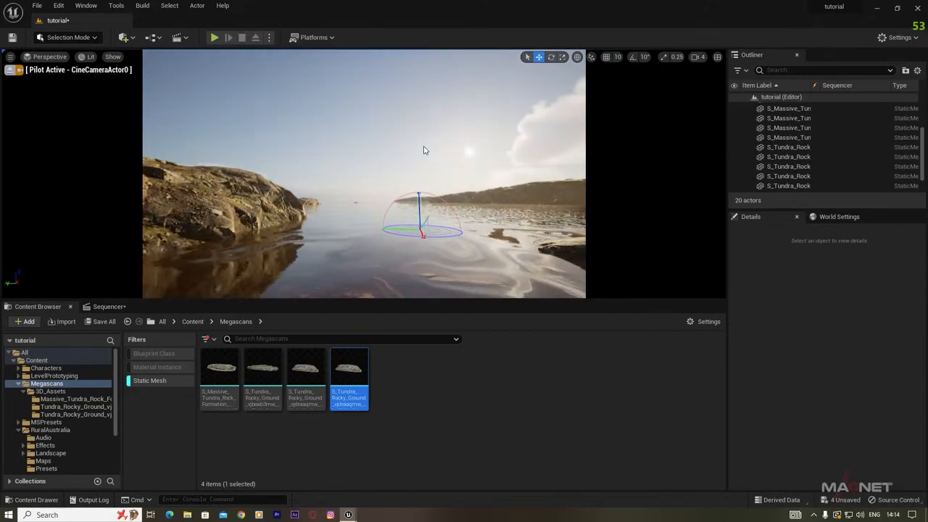
# Select the large right foreground boulder beside the mossy ground and raise it to a height of about 75.
pyautogui.moveTo(359, 218); pyautogui.dragTo(354, 248, button='right')
pyautogui.click(354, 248)
pyautogui.press('f')
pyautogui.moveTo(458, 173); pyautogui.dragTo(460, 168)
pyautogui.press('w')
pyautogui.moveTo(499, 182); pyautogui.dragTo(564, 143, button='right')
pyautogui.click(488, 190)
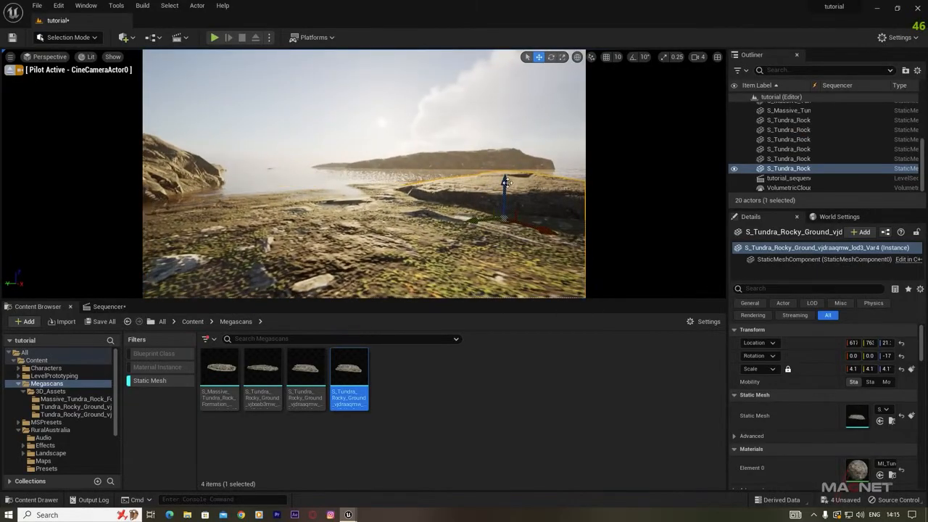
pyautogui.moveTo(506, 187)
pyautogui.mouseDown()
pyautogui.moveTo(509, 167)
pyautogui.moveTo(509, 176)
pyautogui.mouseUp()
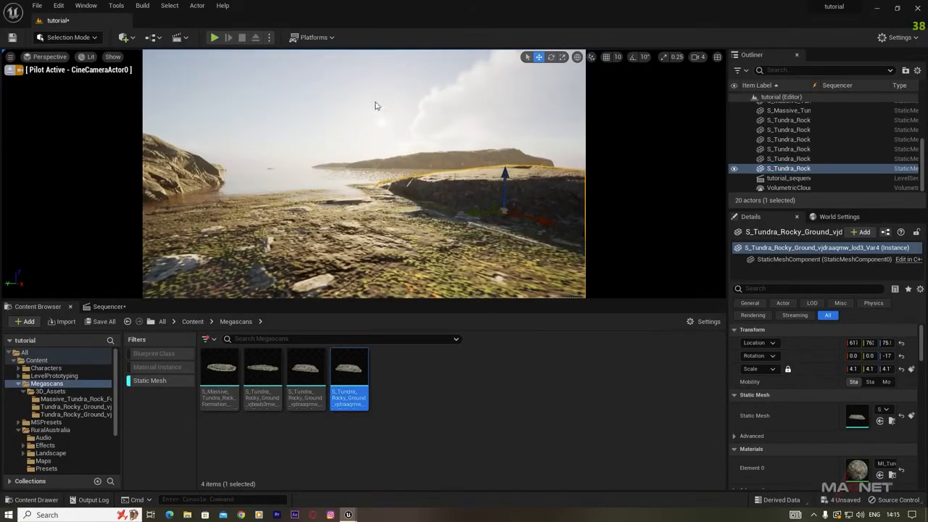
pyautogui.press('Escape')
# Select the distant rock headland across the water, raise it slightly and clear the selection.
pyautogui.click(455, 153)
pyautogui.moveTo(454, 145); pyautogui.dragTo(454, 142)
pyautogui.press('Escape')
# Duplicate the small far rock formation to the opposite end of the distant headland and scale the copy up to about 6.2.
pyautogui.moveTo(454, 143)
pyautogui.mouseDown(button='right')
pyautogui.moveTo(381, 145)
pyautogui.moveTo(493, 139)
pyautogui.moveTo(446, 174)
pyautogui.moveTo(438, 149)
pyautogui.mouseUp(button='right')
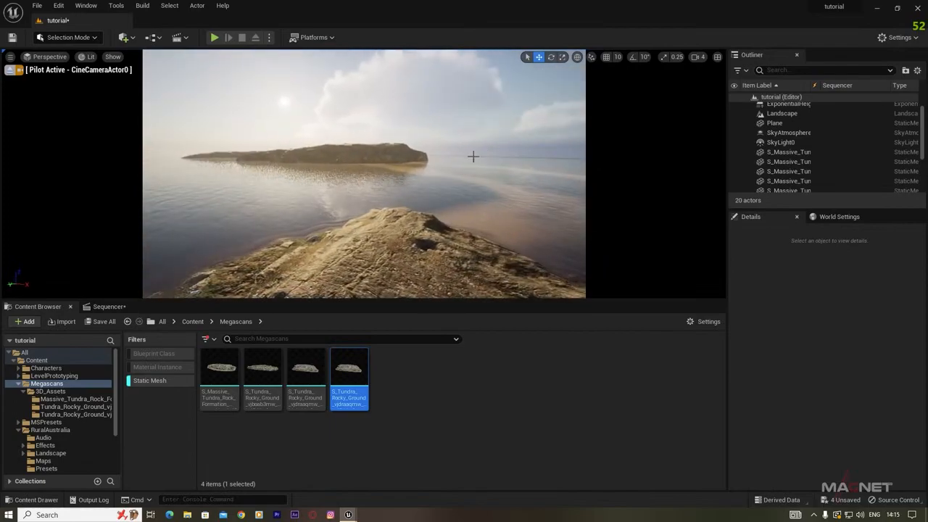
pyautogui.click(216, 152)
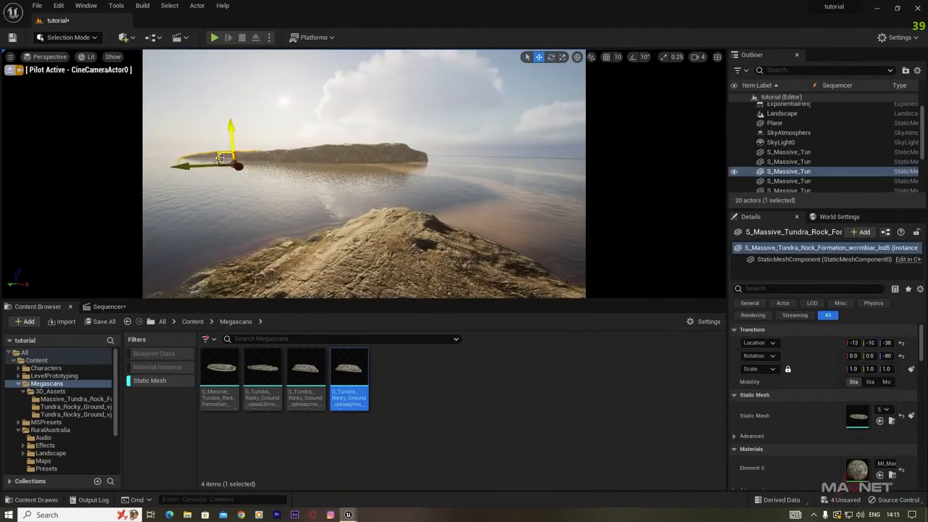
pyautogui.keyDown('alt'); pyautogui.moveTo(176, 167); pyautogui.dragTo(446, 169); pyautogui.keyUp('alt')
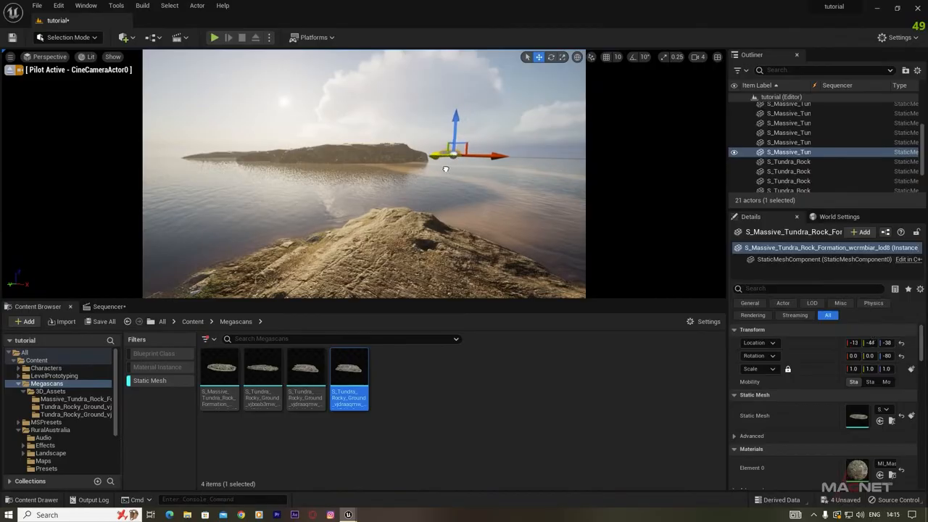
pyautogui.press('r')
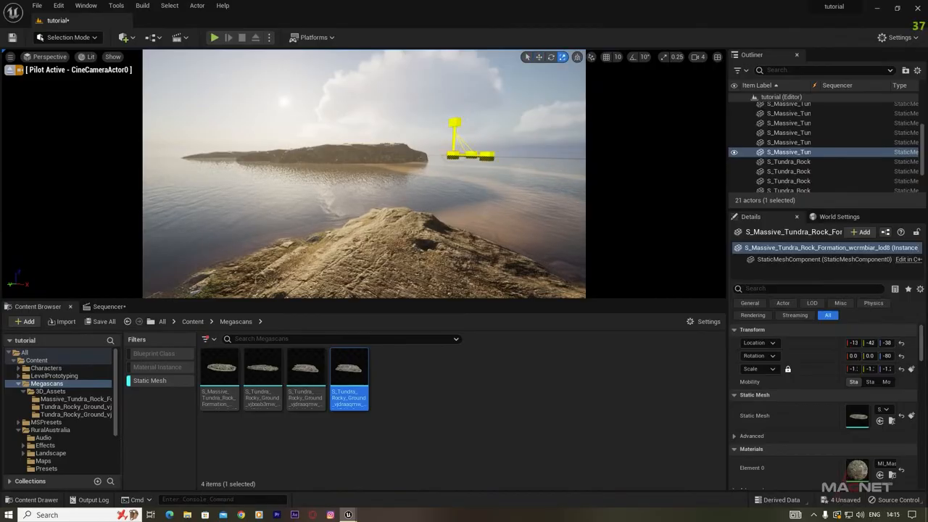
pyautogui.moveTo(455, 154); pyautogui.dragTo(404, 99)
# Rotate the enlarged rock copy to about -36 degrees around its vertical axis and lower it into a thin strip on the horizon.
pyautogui.press('w')
pyautogui.press('e')
pyautogui.moveTo(479, 157); pyautogui.dragTo(380, 159)
pyautogui.press('w')
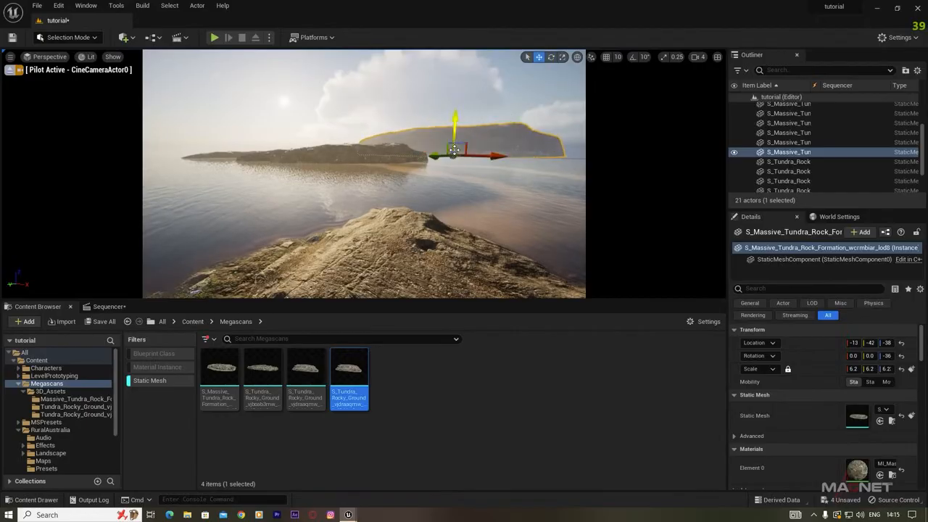
pyautogui.moveTo(455, 117); pyautogui.dragTo(456, 147)
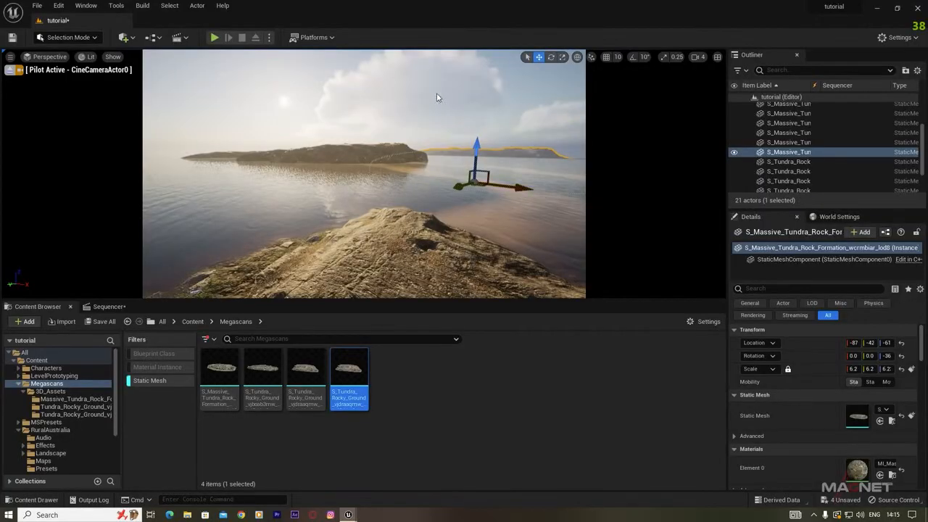
pyautogui.click(437, 95)
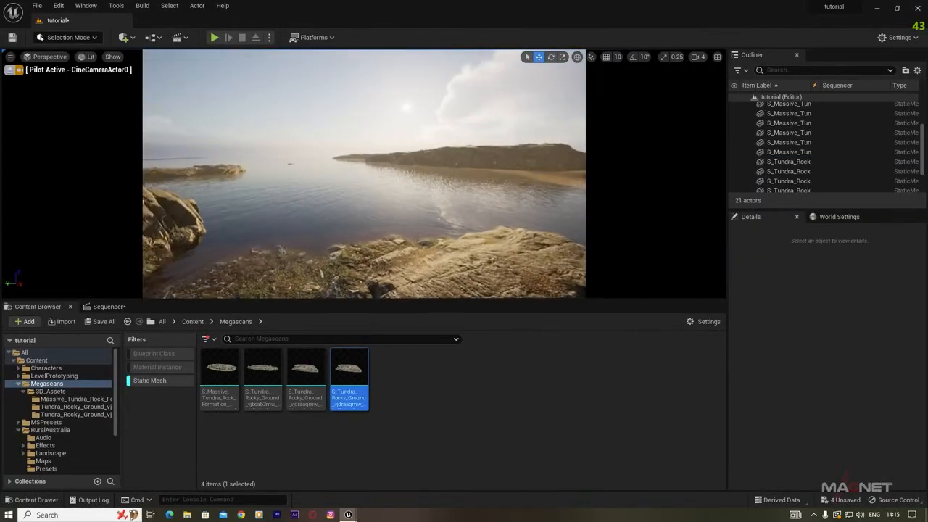
# Reframe the piloted cine camera over the mossy foreground so both rocky shores frame the bay.
pyautogui.moveTo(364, 175); pyautogui.dragTo(500, 163, button='right')
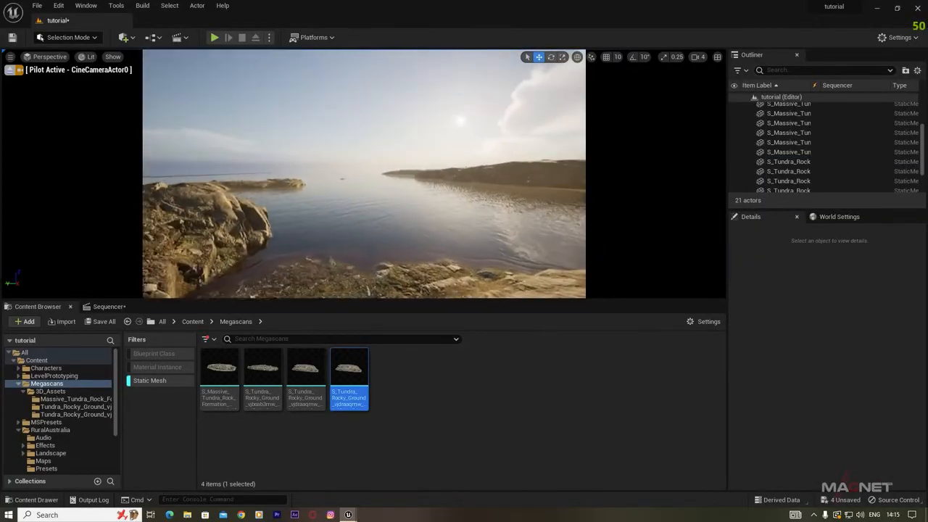
pyautogui.moveTo(465, 174); pyautogui.dragTo(443, 166, button='right')
pyautogui.press('w')
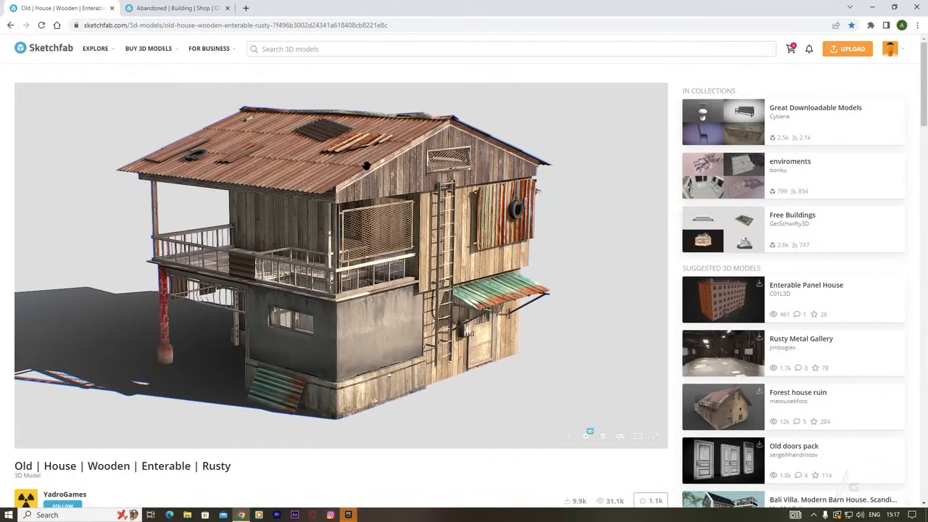
# Examine the Sketchfab pages of the Abandoned Building Shop and the Old Wooden Enterable Rusty House models.
pyautogui.click(170, 8)
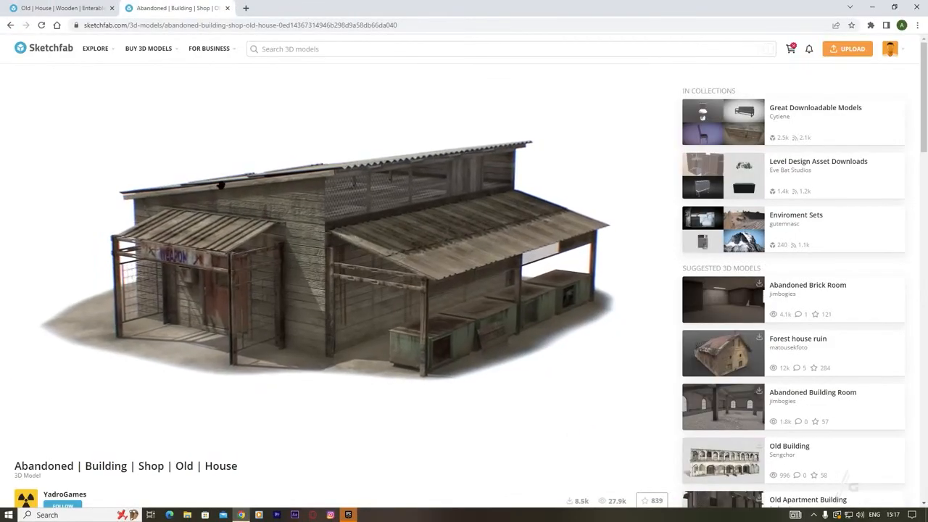
pyautogui.click(46, 8)
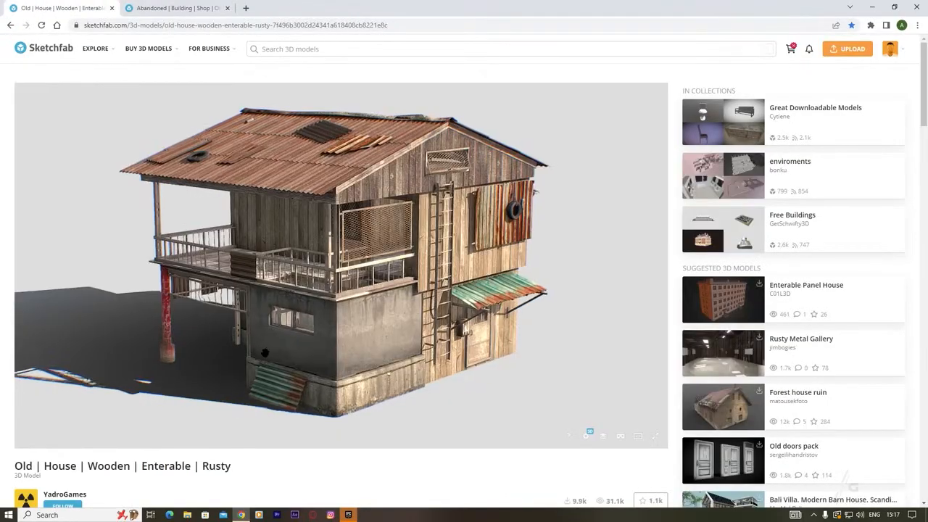
pyautogui.scroll(-2, 54, 375)
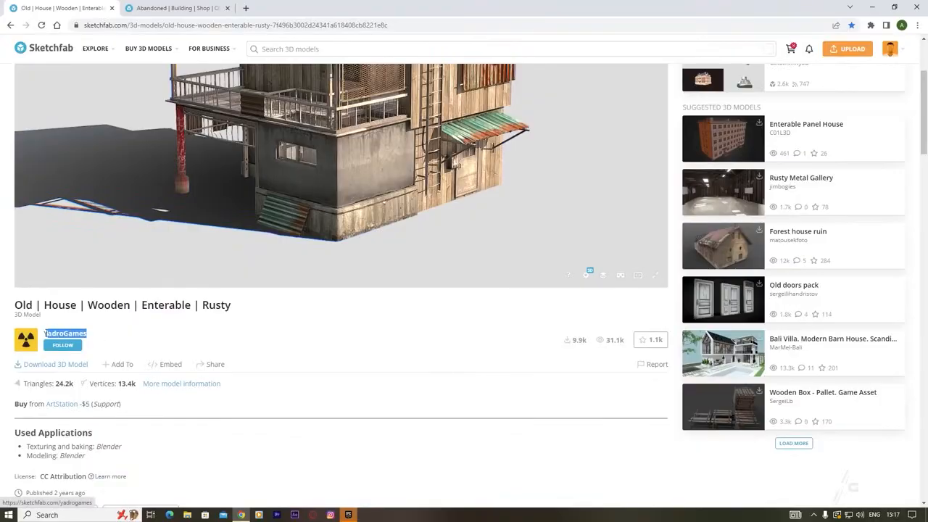
pyautogui.scroll(-2, 4, 254)
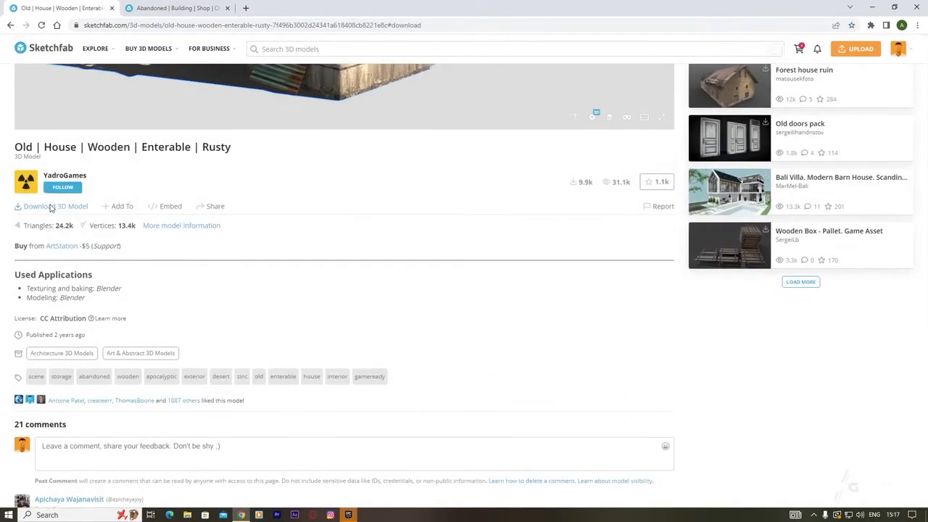
# Open the download options for the Old Wooden Enterable Rusty House and highlight the creator credit text.
pyautogui.click(51, 206)
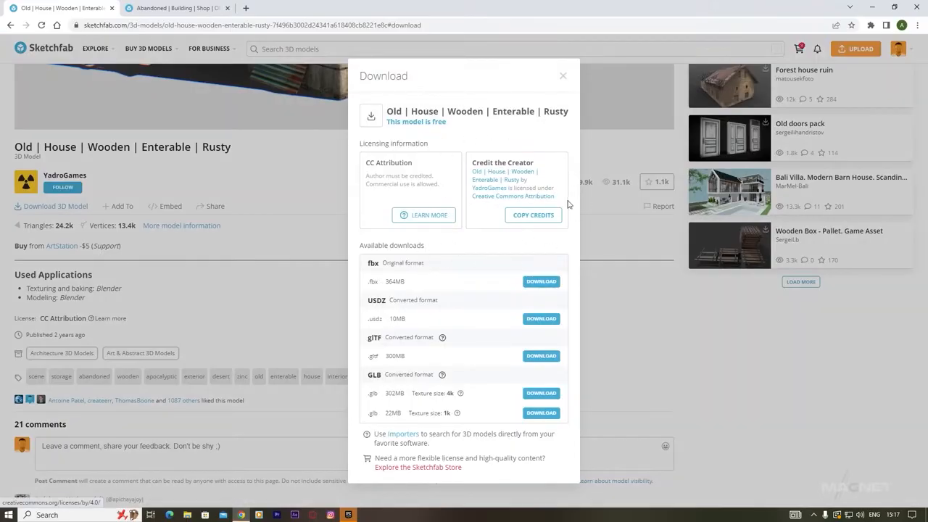
pyautogui.moveTo(563, 200); pyautogui.dragTo(473, 163)
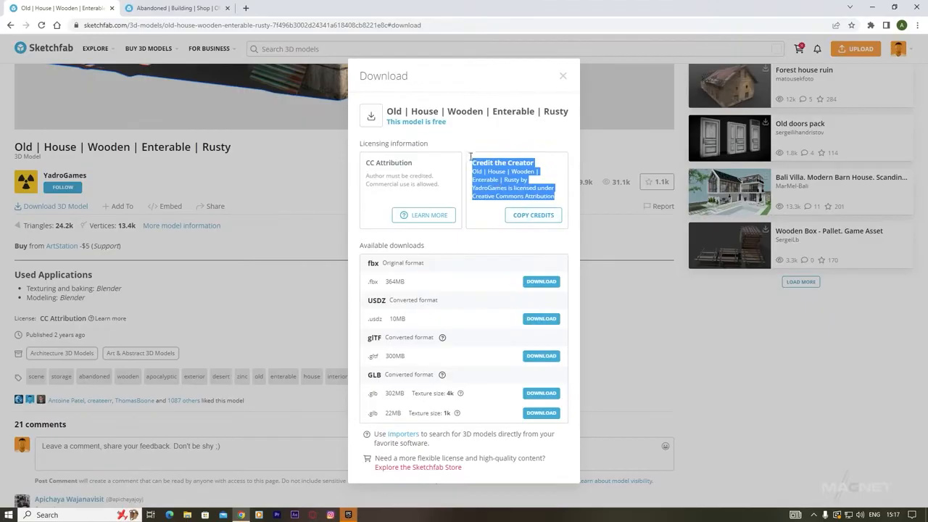
pyautogui.click(490, 216)
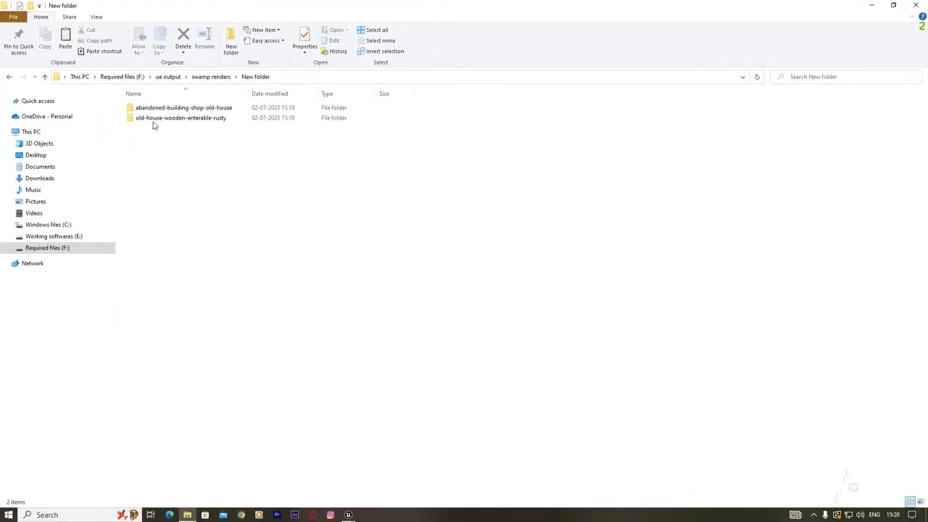
# Inspect the contents of the abandoned-building-shop-old-house and old-house-wooden-enterable-rusty folders.
pyautogui.doubleClick(176, 108)
pyautogui.doubleClick(166, 107)
pyautogui.hotkey('alt', 'Left')
pyautogui.hotkey('alt', 'Left')
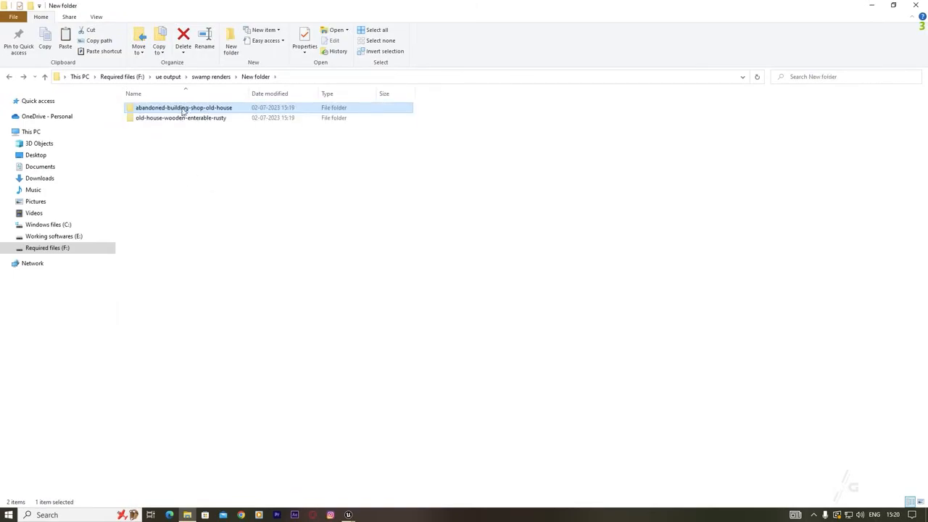
pyautogui.doubleClick(193, 118)
pyautogui.hotkey('alt', 'Left')
# Open the source folder inside abandoned-building-shop-old-house and select model.fbx.
pyautogui.click(188, 109)
pyautogui.doubleClick(202, 110)
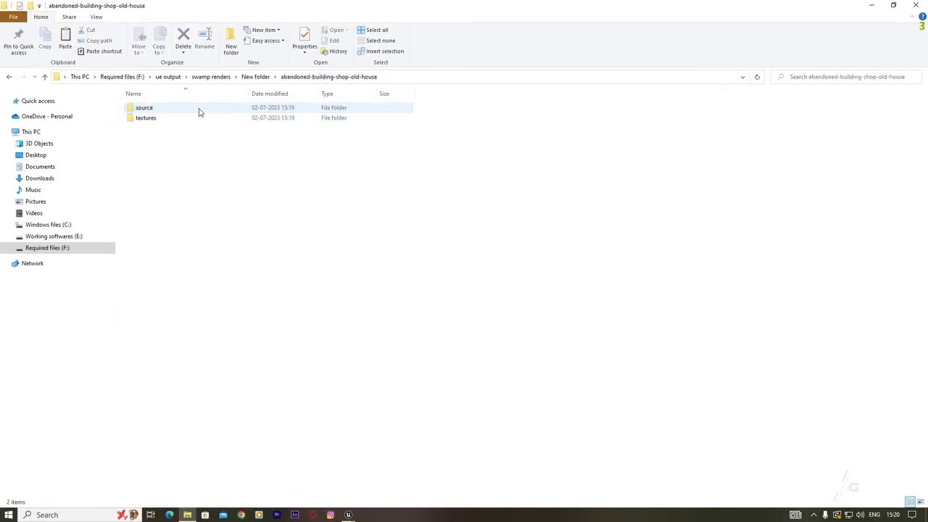
pyautogui.doubleClick(160, 110)
pyautogui.click(188, 109)
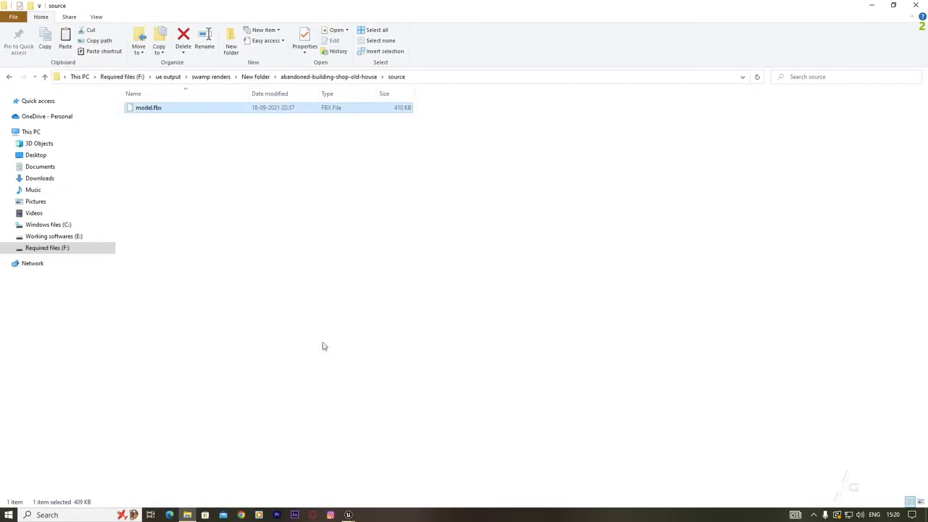
# Switch to the tutorial level in Unreal Editor and create a folder named fbx in the project's Content folder.
pyautogui.moveTo(348, 515)
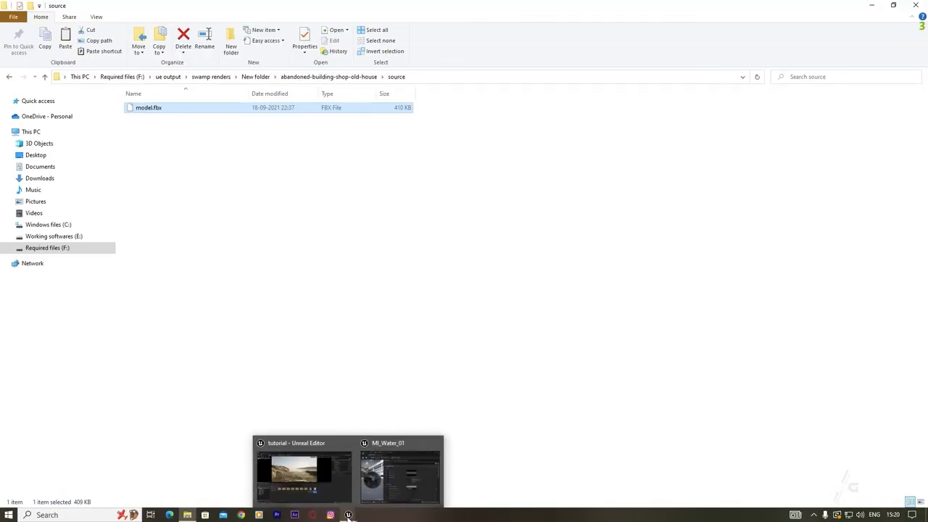
pyautogui.click(327, 478)
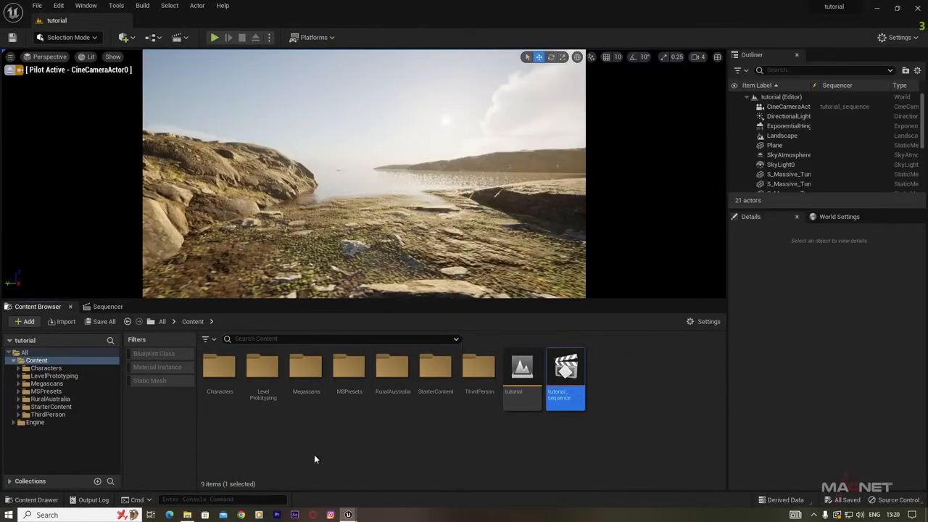
pyautogui.rightClick(345, 430)
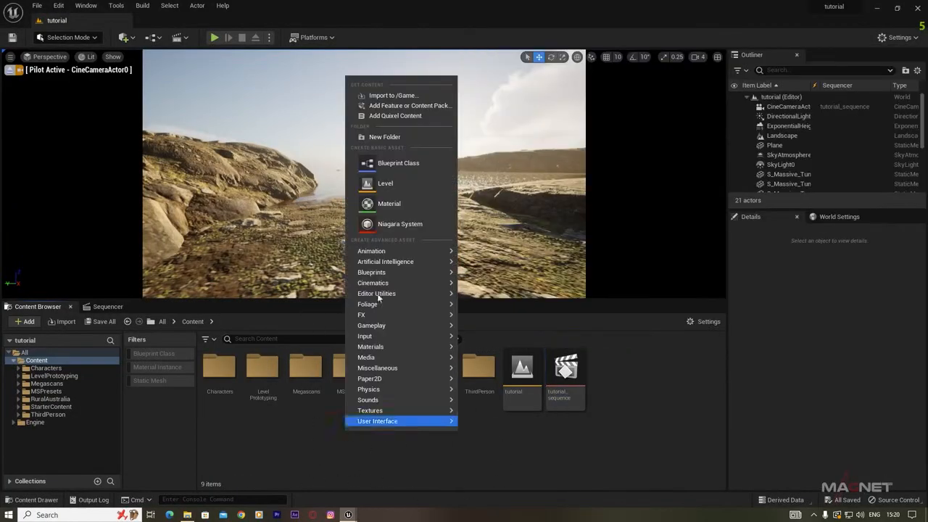
pyautogui.click(391, 140)
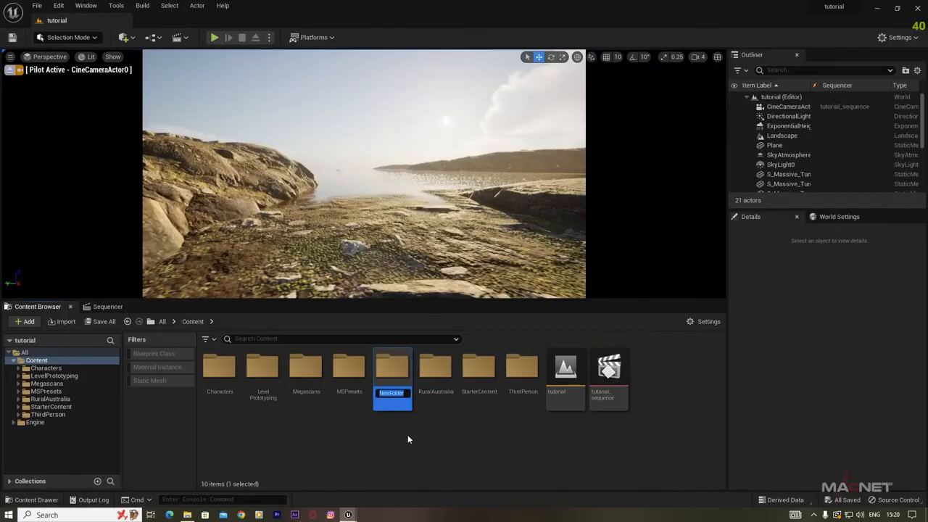
pyautogui.write('fbx')
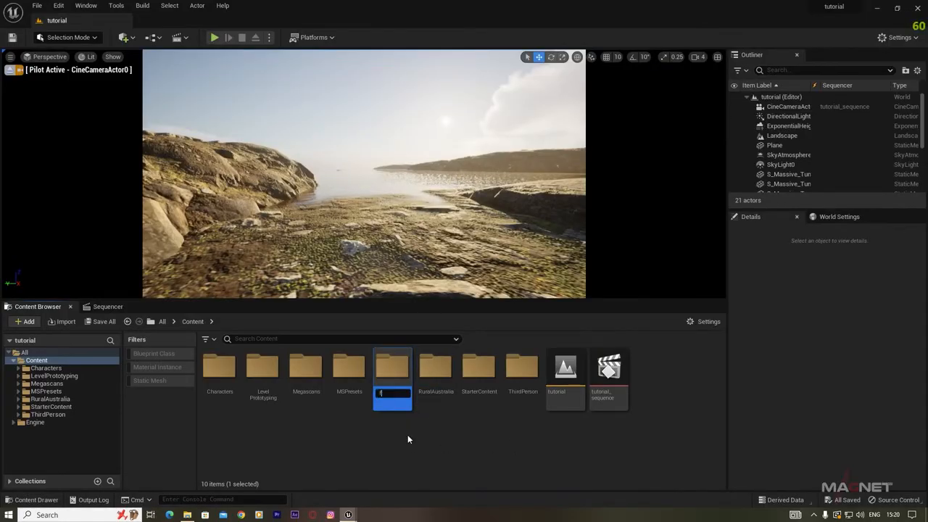
pyautogui.press('Return')
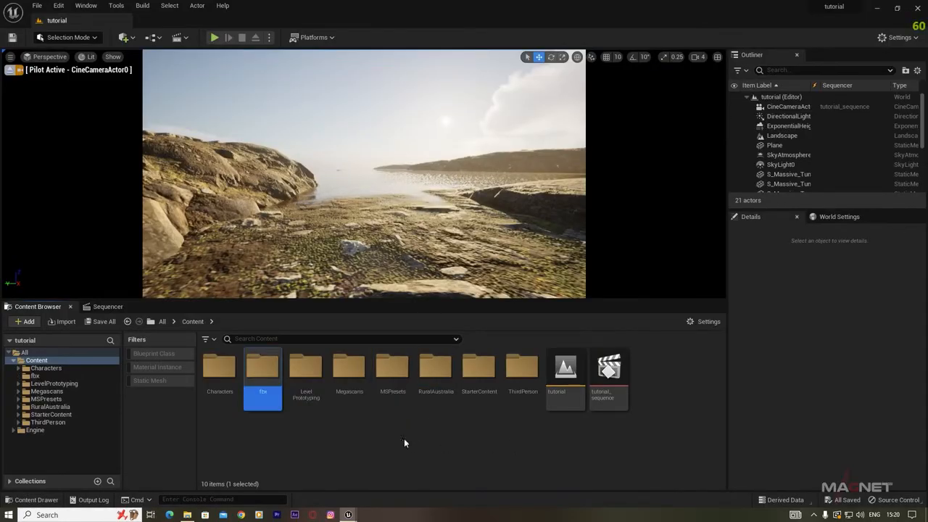
# Create a subfolder named house_1 inside the fbx folder and open it.
pyautogui.doubleClick(273, 375)
pyautogui.rightClick(288, 378)
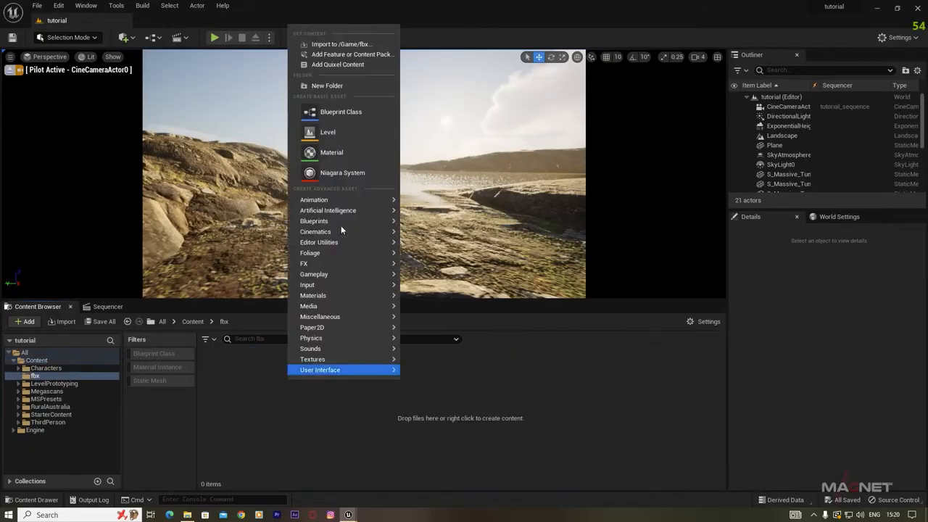
pyautogui.click(326, 85)
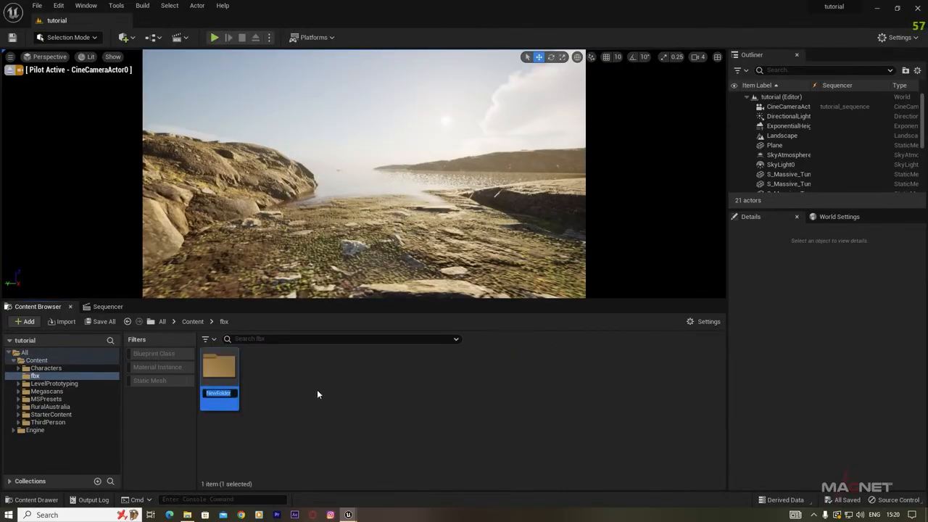
pyautogui.write('house_1')
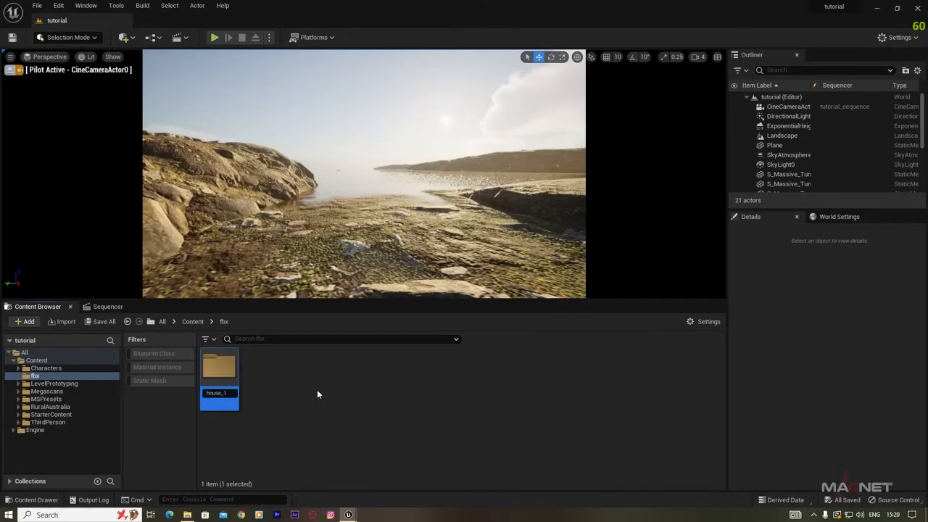
pyautogui.press('Return')
pyautogui.doubleClick(216, 375)
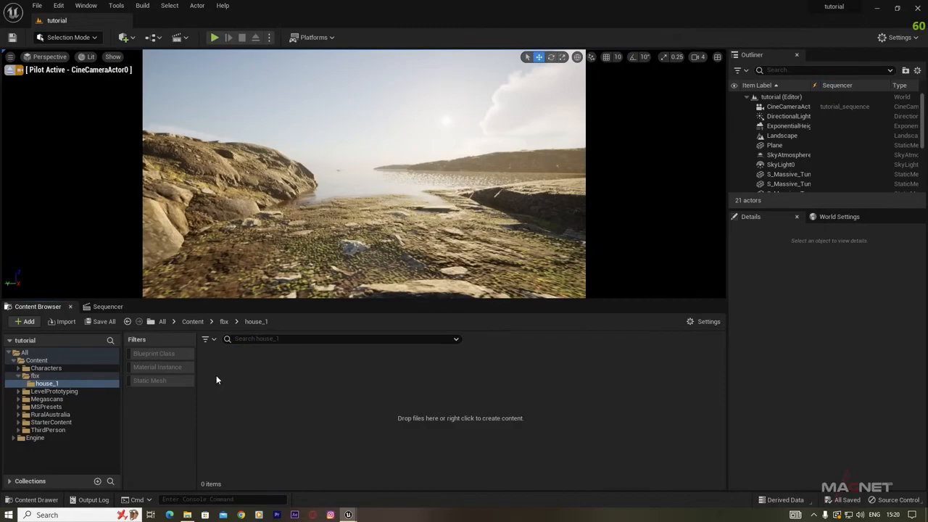
# Import model.fbx into the house_1 folder with Build Nanite enabled, importing all of its meshes and materials.
pyautogui.click(187, 514)
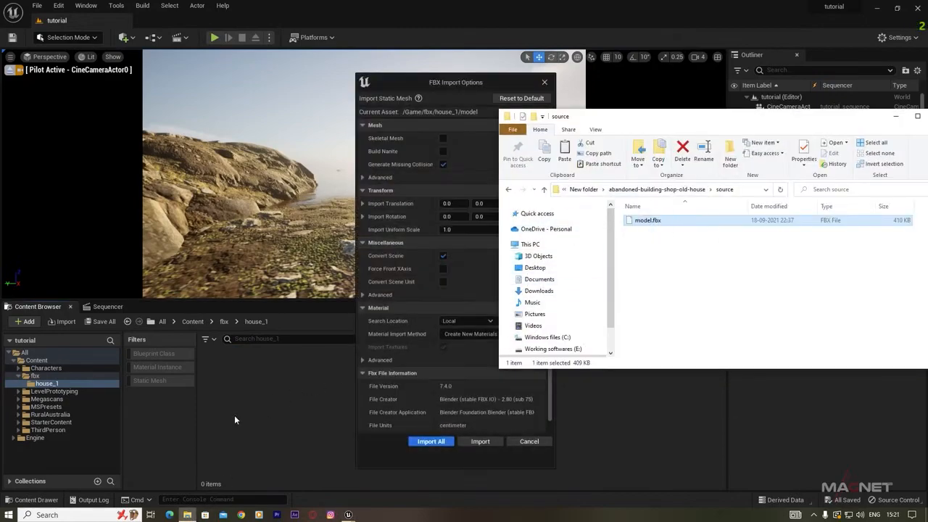
pyautogui.click(896, 118)
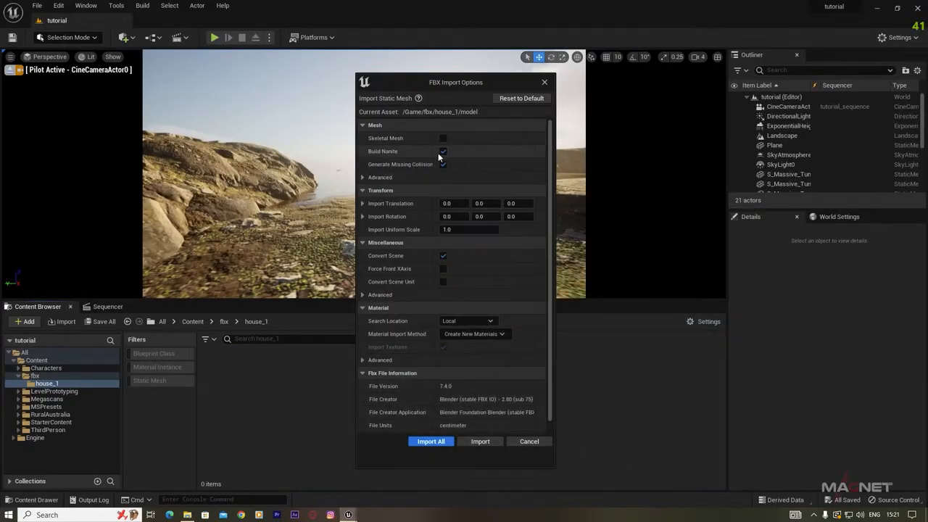
pyautogui.click(431, 441)
pyautogui.click(581, 107)
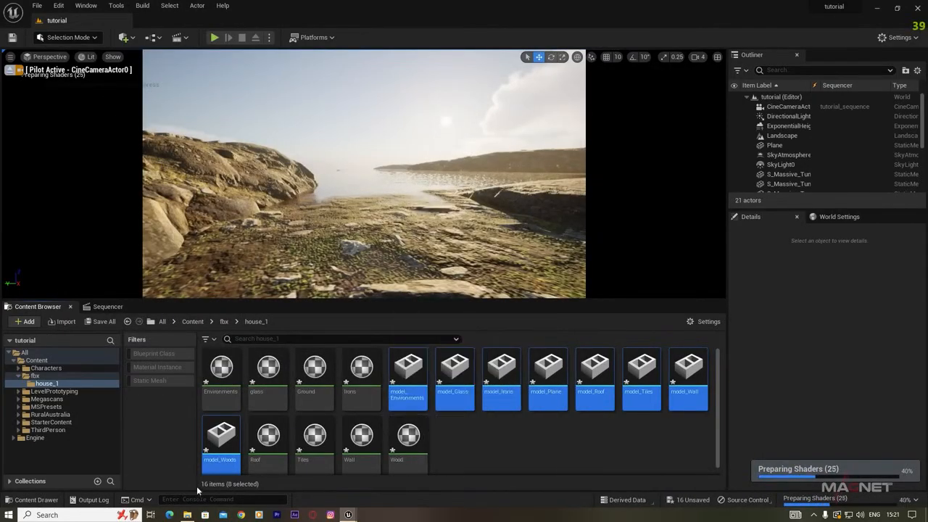
# Import the textures folder of abandoned-building-shop-old-house into house_1 and review the imported textures.
pyautogui.click(187, 514)
pyautogui.click(544, 190)
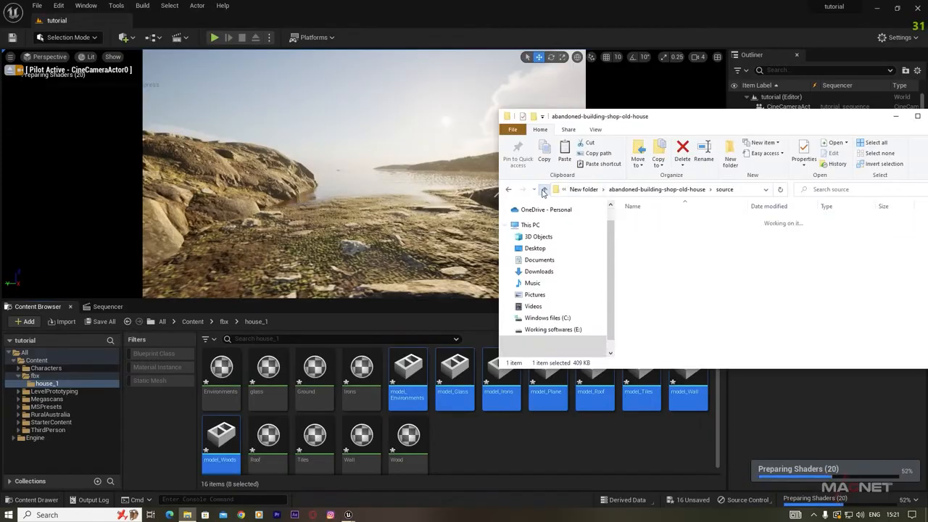
pyautogui.click(652, 231)
pyautogui.doubleClick(653, 231)
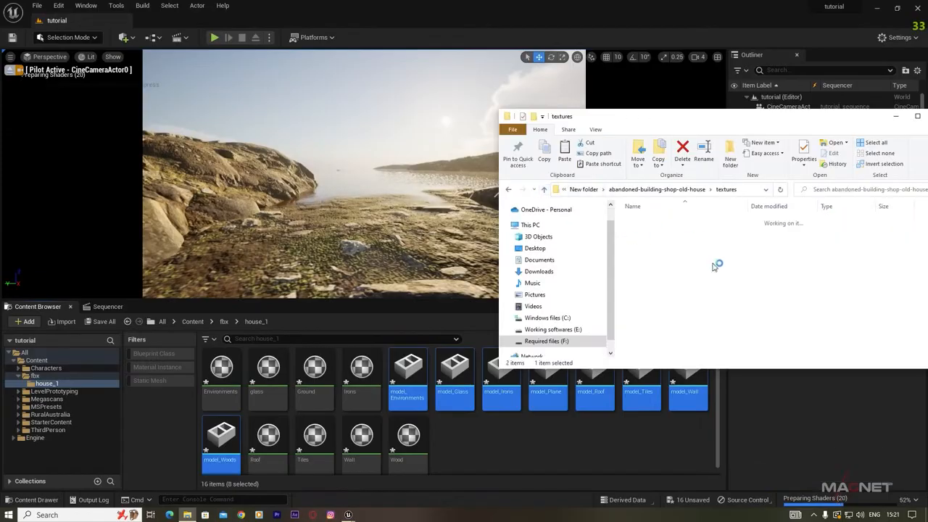
pyautogui.moveTo(697, 116); pyautogui.dragTo(533, 62)
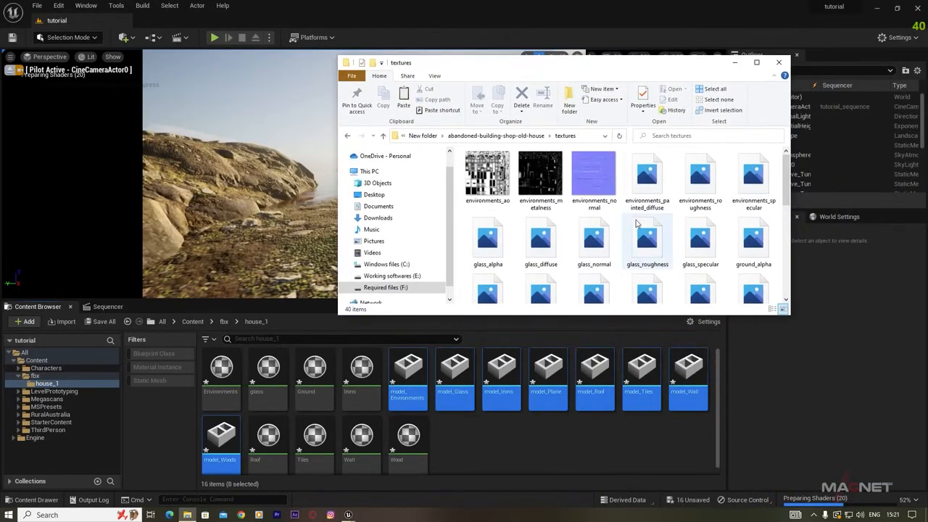
pyautogui.click(348, 136)
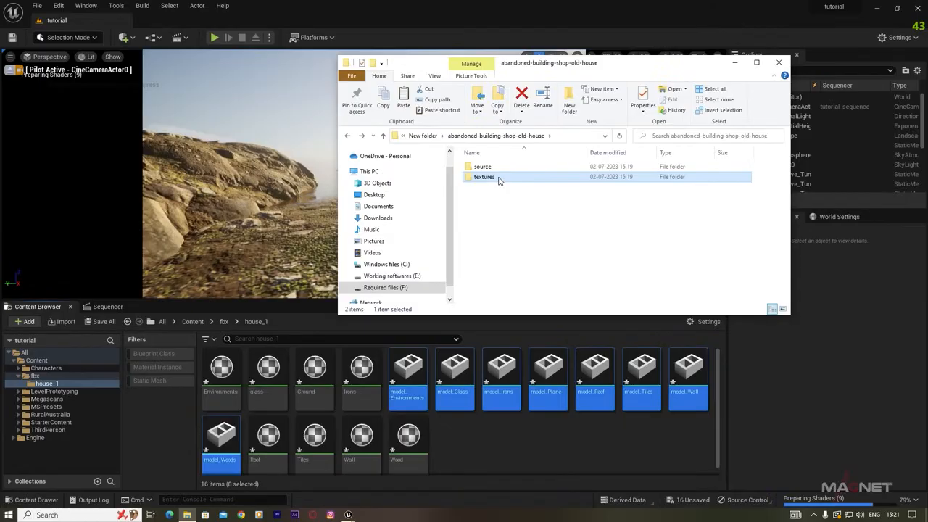
pyautogui.moveTo(486, 449); pyautogui.dragTo(483, 443)
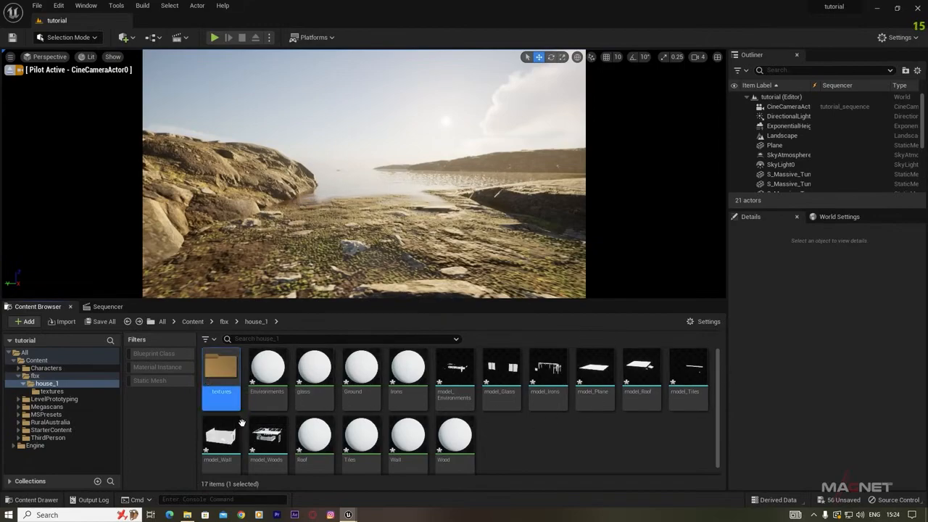
pyautogui.doubleClick(216, 364)
pyautogui.scroll(-4, 501, 439)
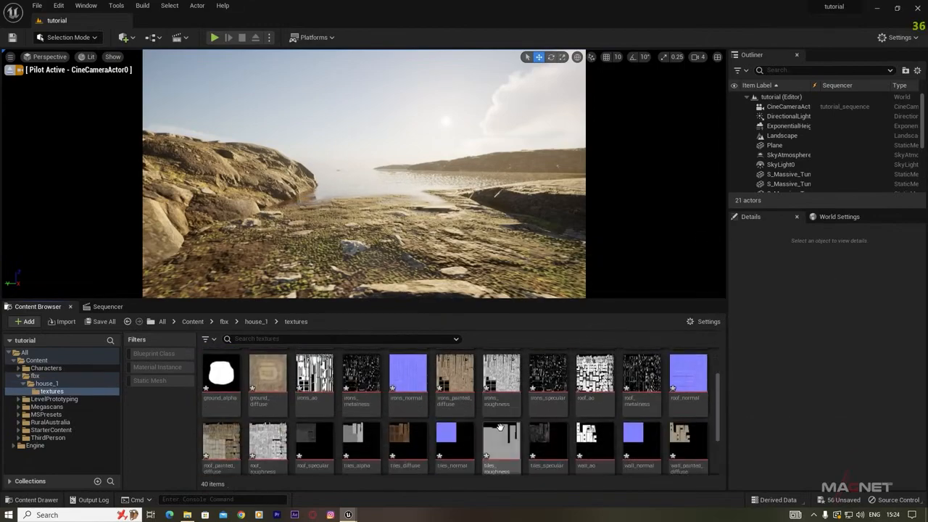
pyautogui.hotkey('alt', 'Left')
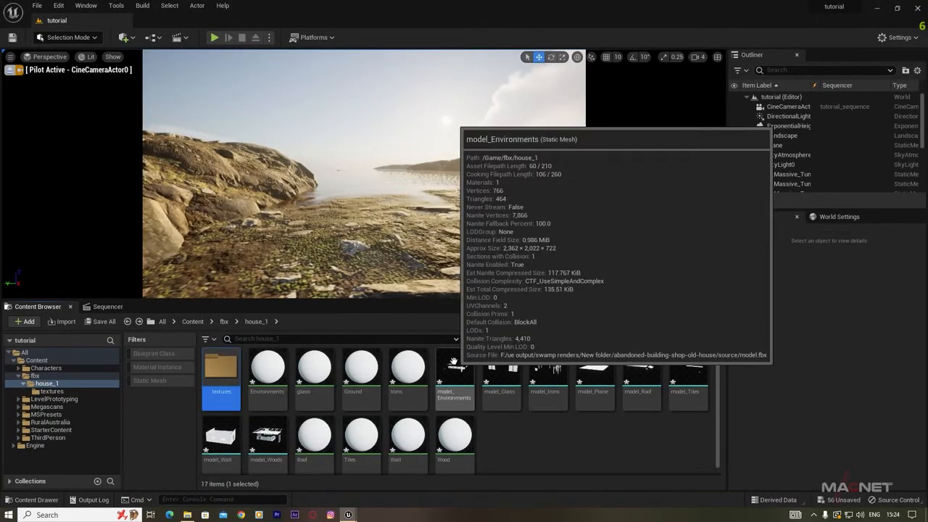
# Place all eight model static meshes from house_1 in the level and group them in an Outliner folder named house_1.
pyautogui.click(455, 377)
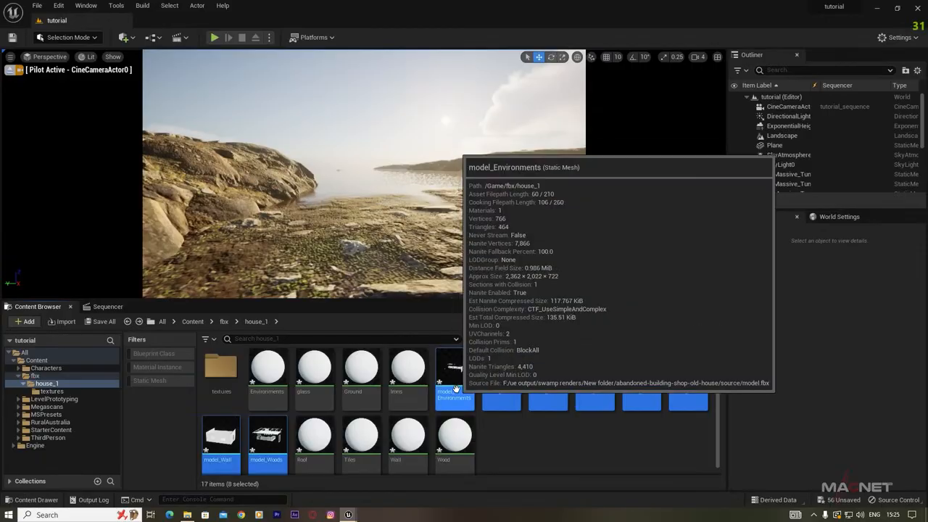
pyautogui.moveTo(418, 252); pyautogui.dragTo(425, 228)
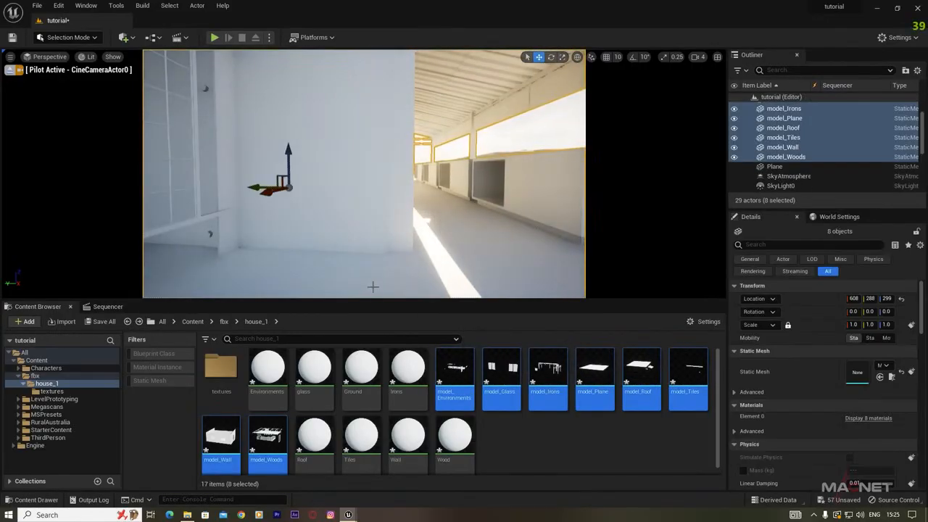
pyautogui.scroll(2, 786, 131)
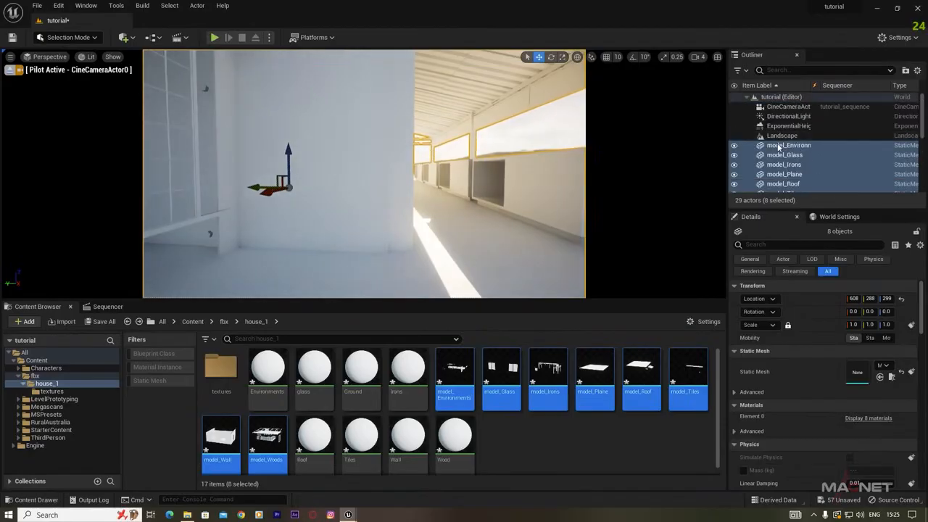
pyautogui.scroll(-4, 784, 130)
pyautogui.scroll(2, 784, 131)
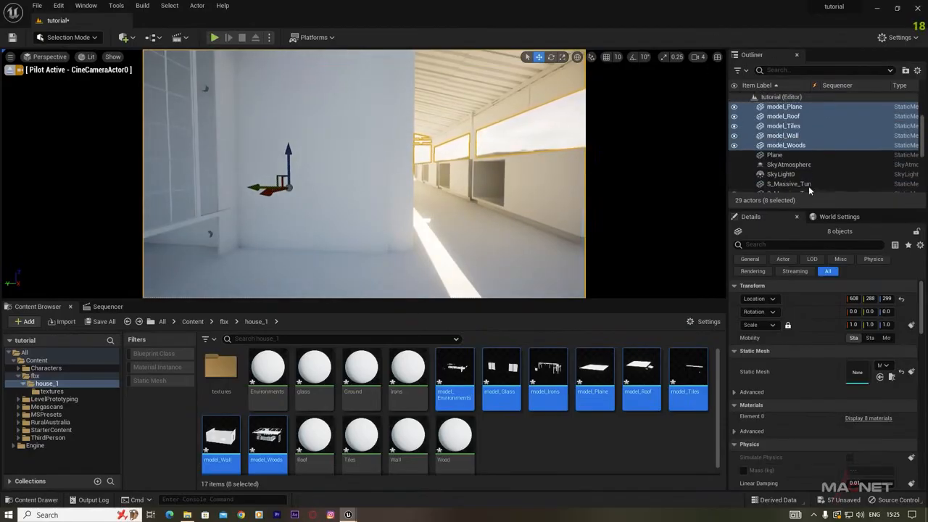
pyautogui.scroll(3, 793, 142)
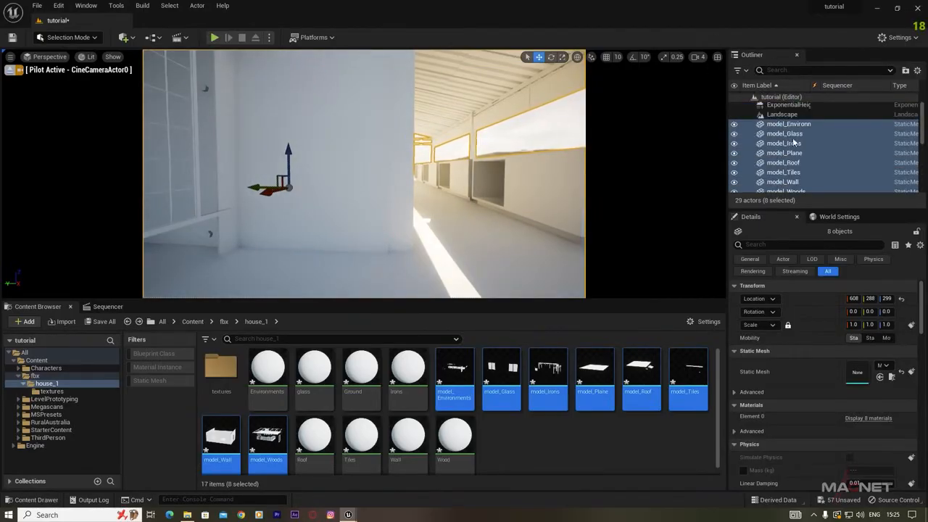
pyautogui.click(906, 71)
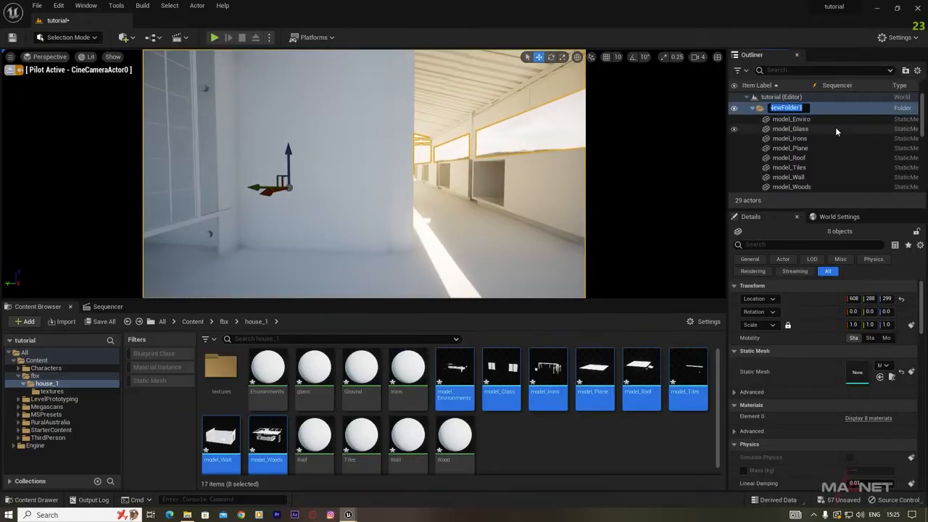
pyautogui.write('house_1')
pyautogui.press('Return')
# Select all immediate children of the house_1 Outliner folder and move the house back toward the rocks by the shoreline.
pyautogui.click(781, 118)
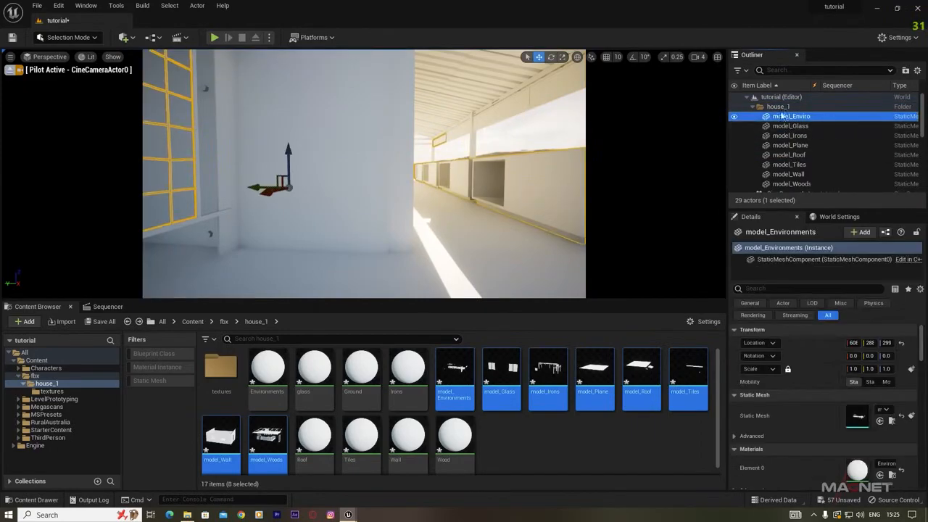
pyautogui.click(780, 107)
pyautogui.rightClick(784, 108)
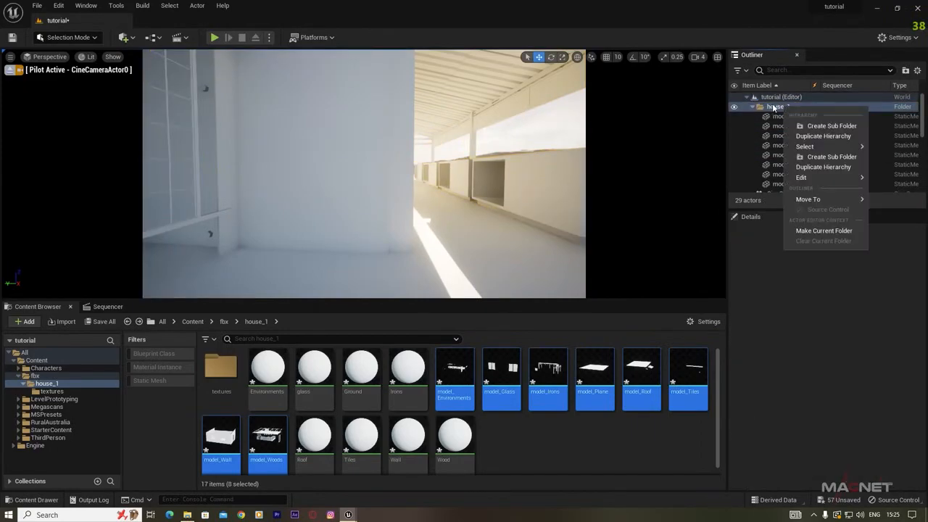
pyautogui.moveTo(798, 146)
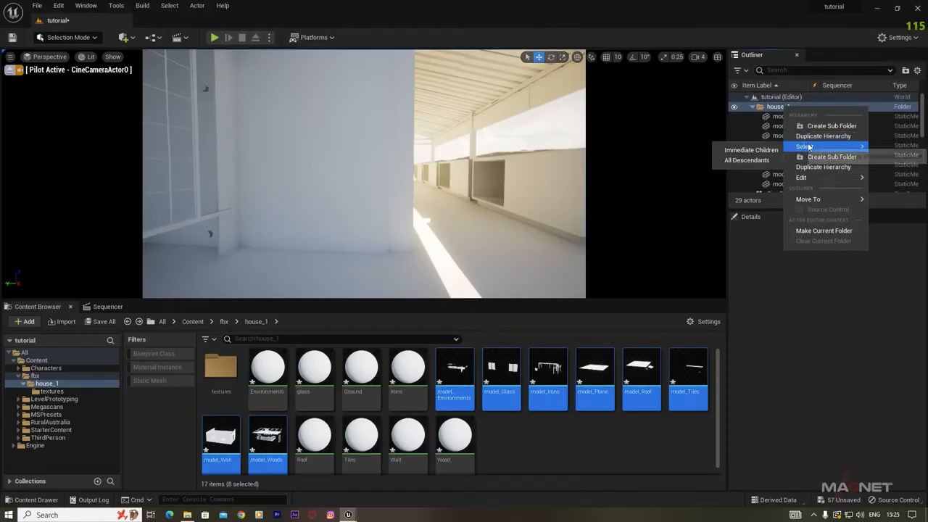
pyautogui.click(767, 154)
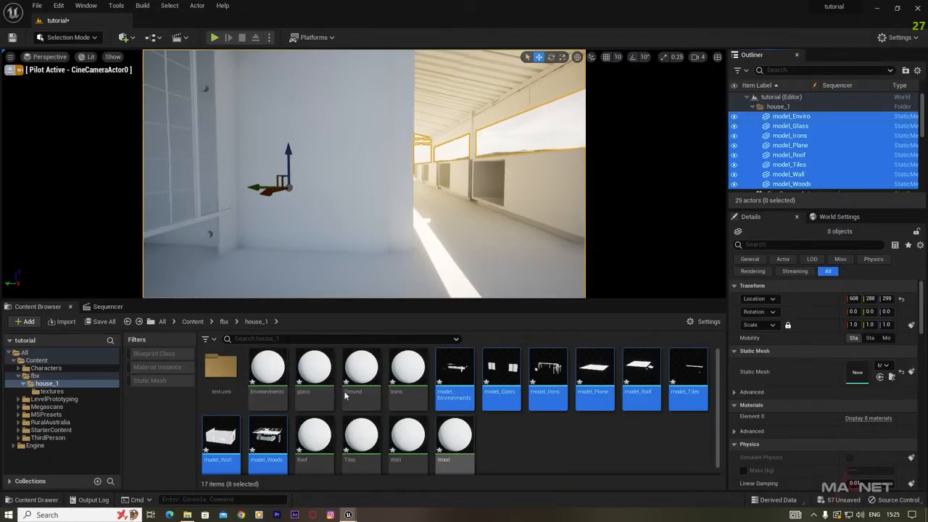
pyautogui.moveTo(270, 190); pyautogui.dragTo(248, 142)
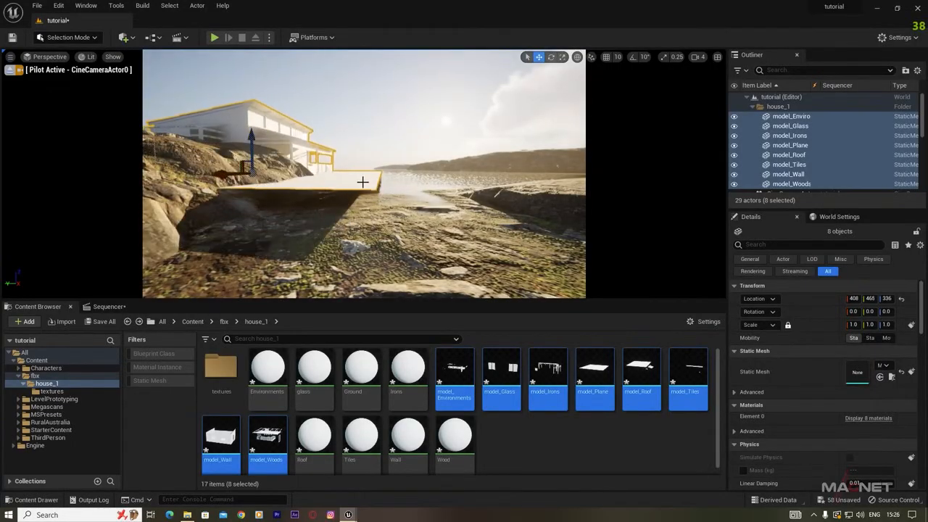
# Delete the model_Plane ground slab from the placed house.
pyautogui.click(354, 182)
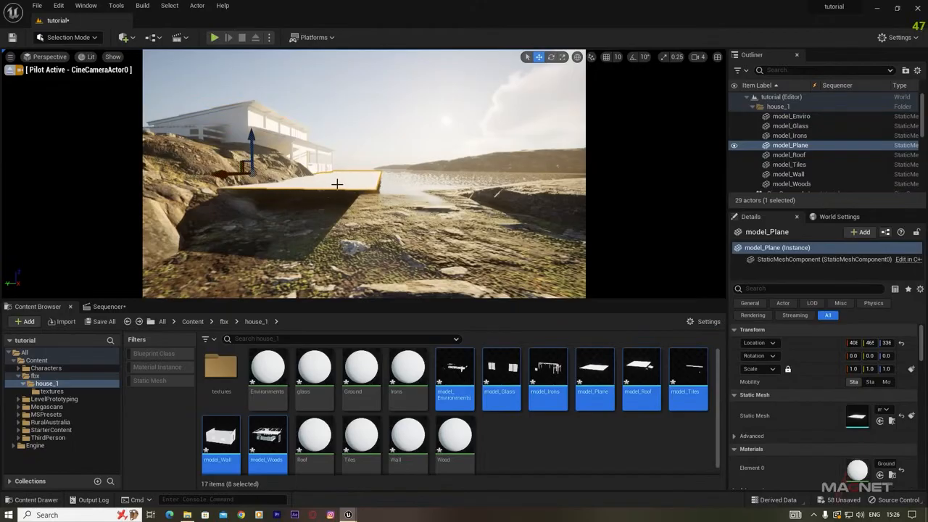
pyautogui.press('Delete')
# Raise the remaining house_1 meshes together onto the coastal rock and reframe the piloted CineCameraActor0 on the house.
pyautogui.click(778, 107)
pyautogui.rightClick(778, 107)
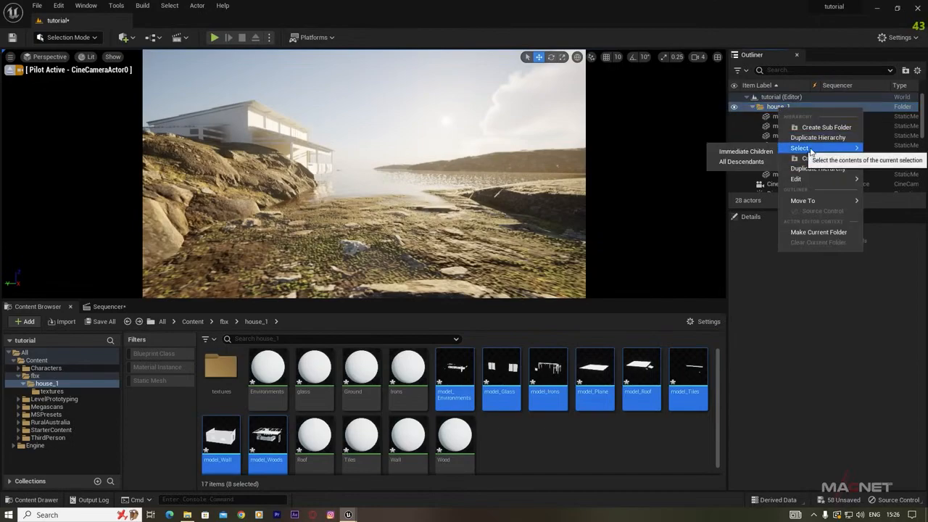
pyautogui.click(736, 150)
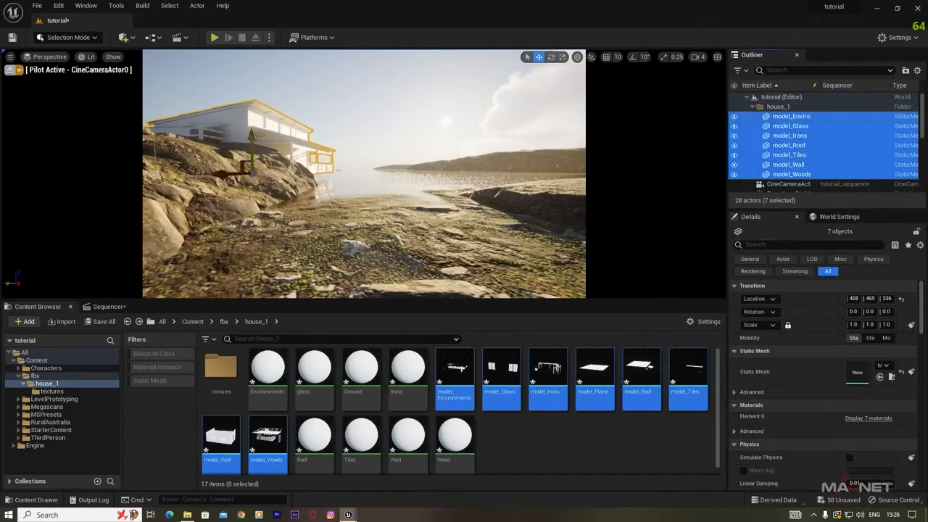
pyautogui.moveTo(251, 145); pyautogui.dragTo(252, 116)
pyautogui.moveTo(223, 153); pyautogui.dragTo(172, 151)
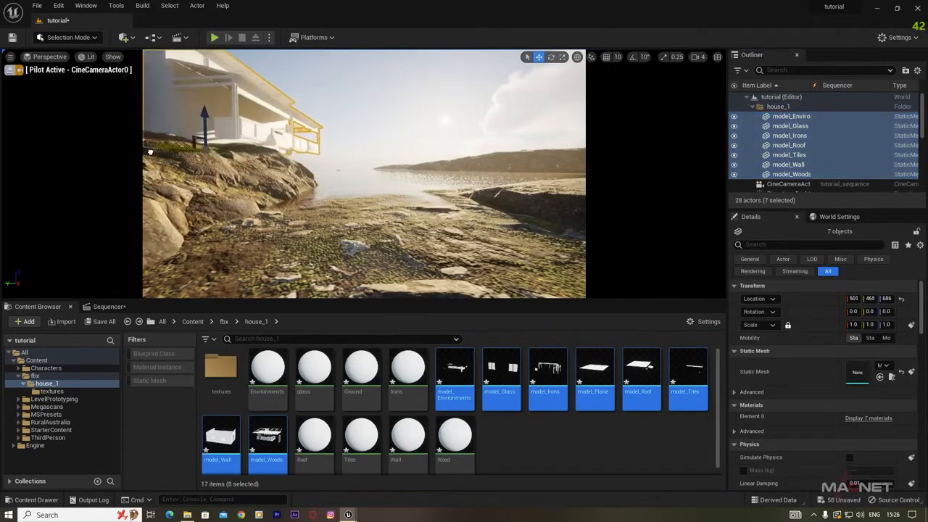
pyautogui.moveTo(287, 128); pyautogui.dragTo(257, 134, button='right')
pyautogui.moveTo(250, 142); pyautogui.dragTo(253, 147)
pyautogui.moveTo(276, 107); pyautogui.dragTo(277, 105)
pyautogui.moveTo(282, 109); pyautogui.dragTo(251, 100, button='right')
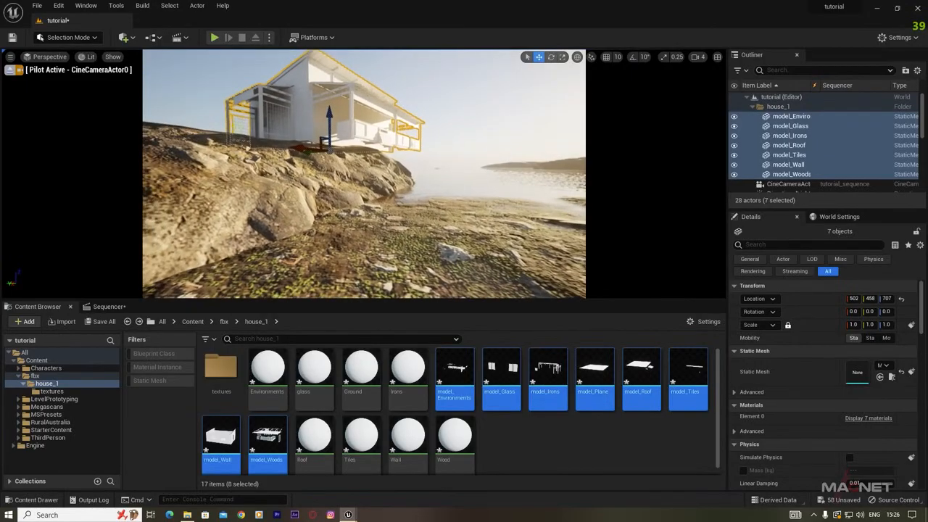
pyautogui.moveTo(313, 145); pyautogui.dragTo(313, 132, button='right')
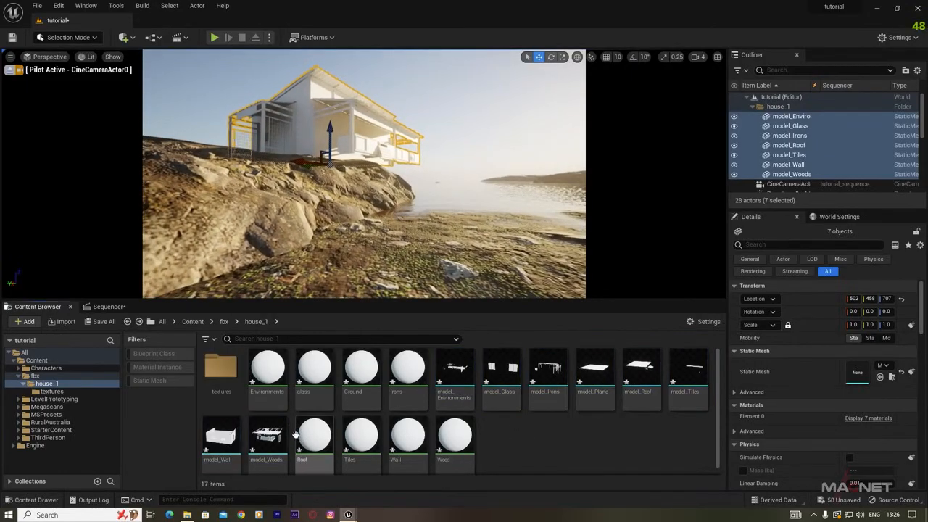
# Open the Wood material from the house_1 folder and delete the Param node connected to its Base Color.
pyautogui.click(222, 370)
pyautogui.doubleClick(224, 375)
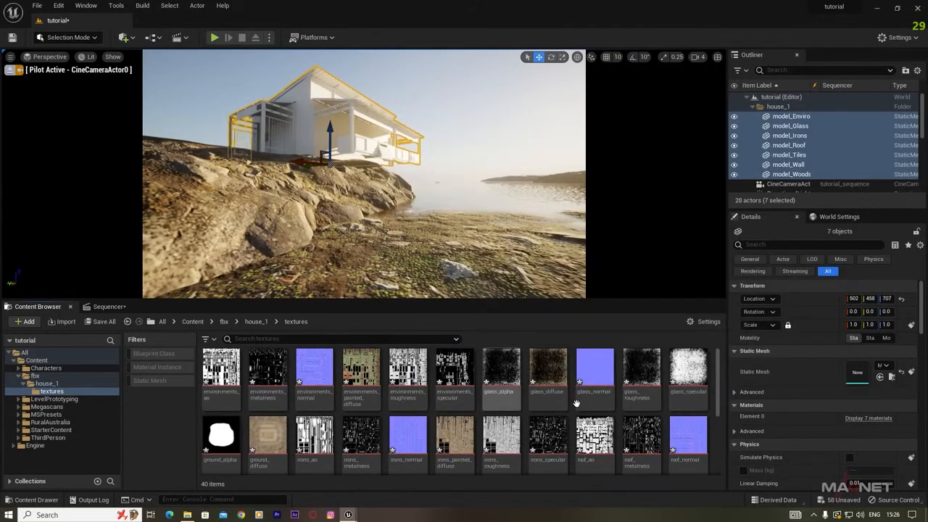
pyautogui.hotkey('alt', 'Left')
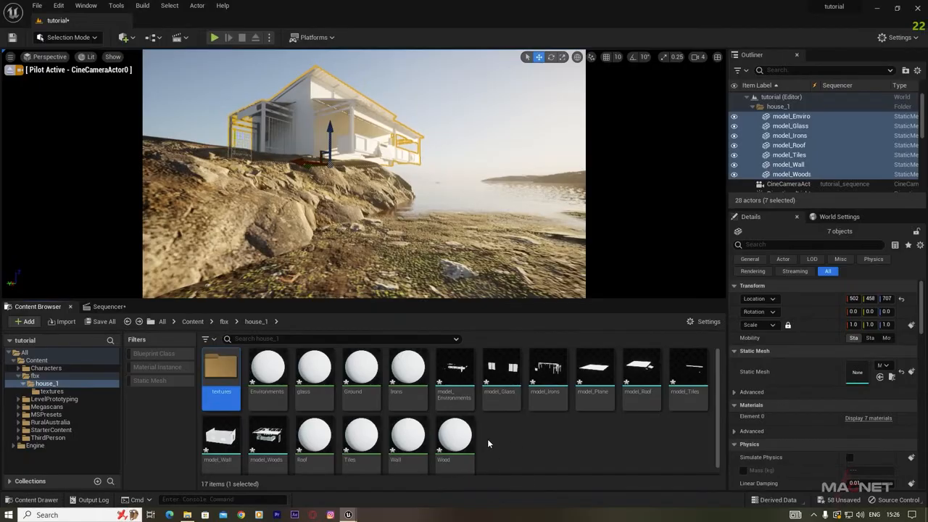
pyautogui.scroll(-1, 500, 445)
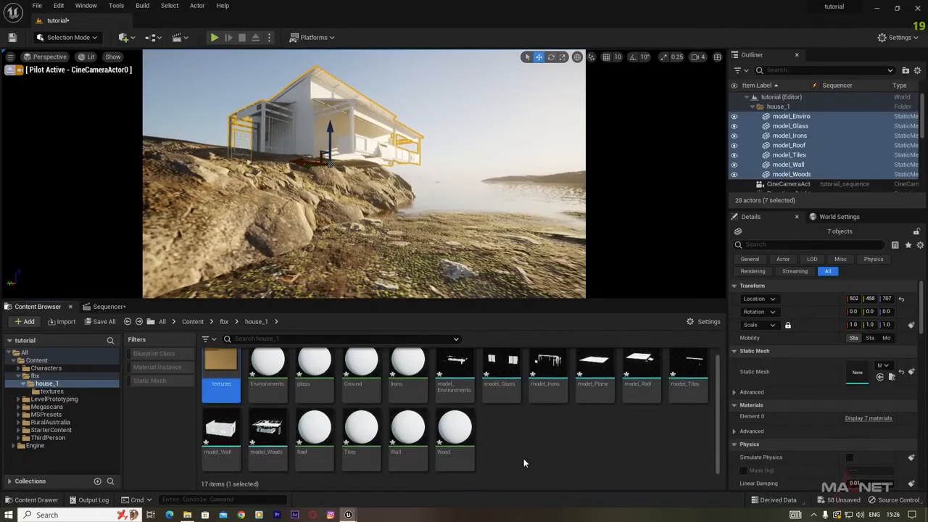
pyautogui.doubleClick(448, 425)
pyautogui.moveTo(630, 158); pyautogui.dragTo(690, 184, button='right')
pyautogui.moveTo(743, 148); pyautogui.dragTo(672, 138)
pyautogui.hotkey('ctrl', 'z')
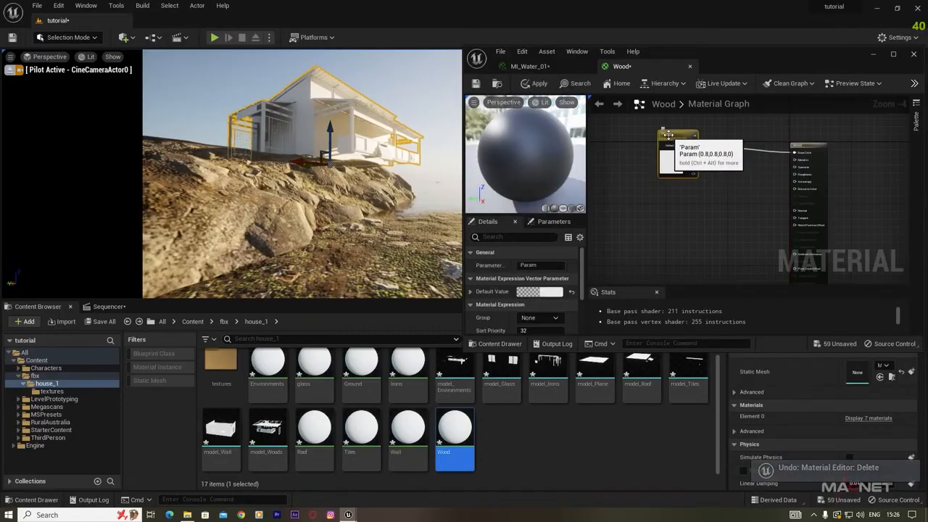
pyautogui.press('Delete')
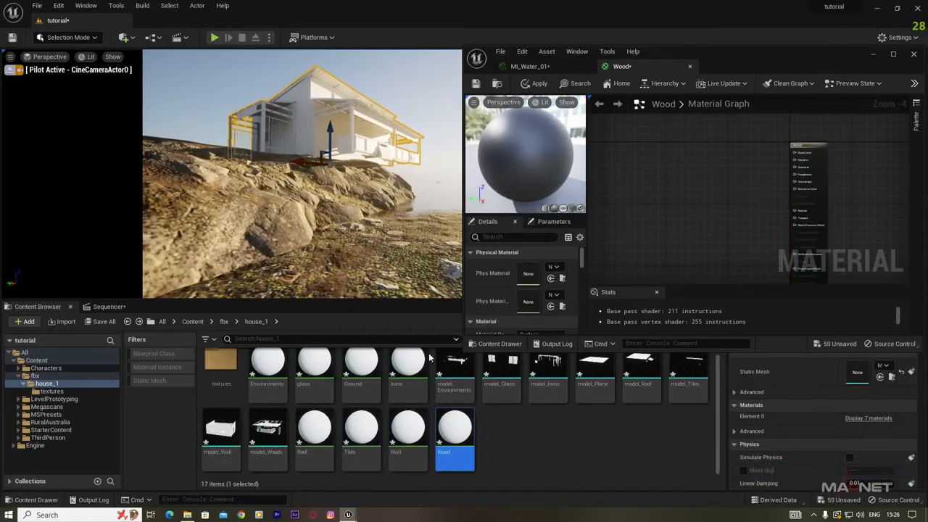
# From the house_1 textures folder, connect wall_painted_diffuse to Base Color and wall_roughness to Roughness in the Wood material.
pyautogui.doubleClick(221, 367)
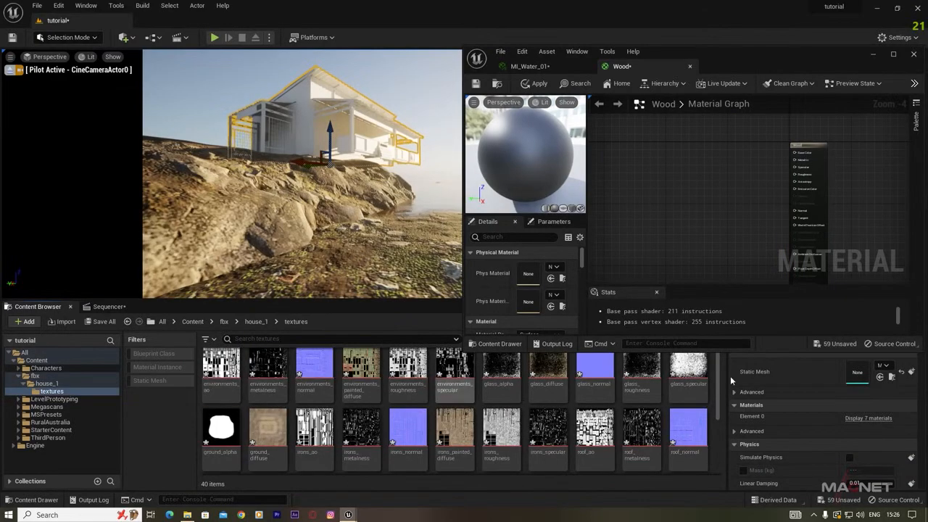
pyautogui.scroll(-3, 599, 451)
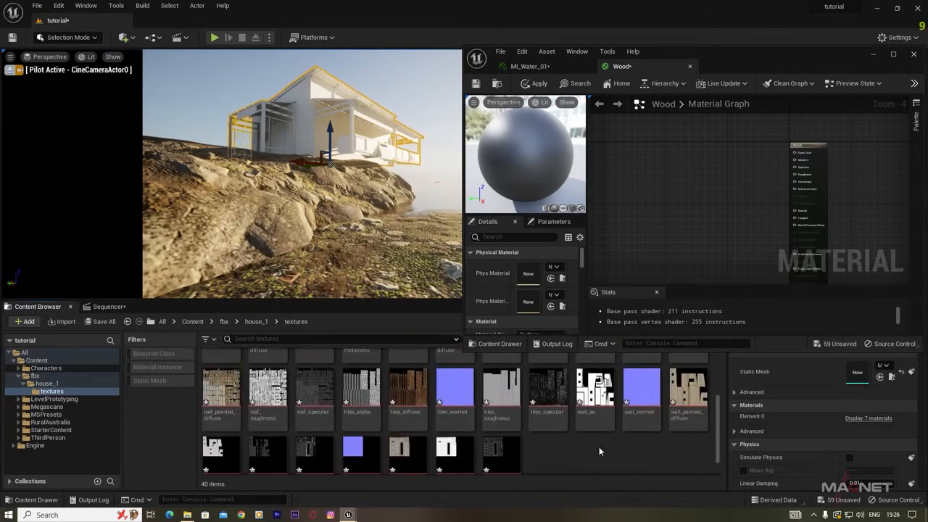
pyautogui.scroll(-1, 568, 432)
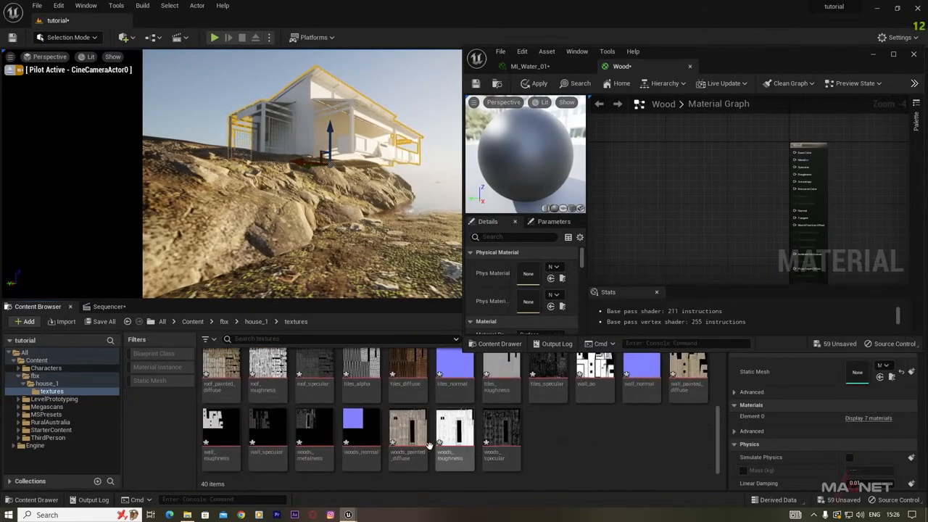
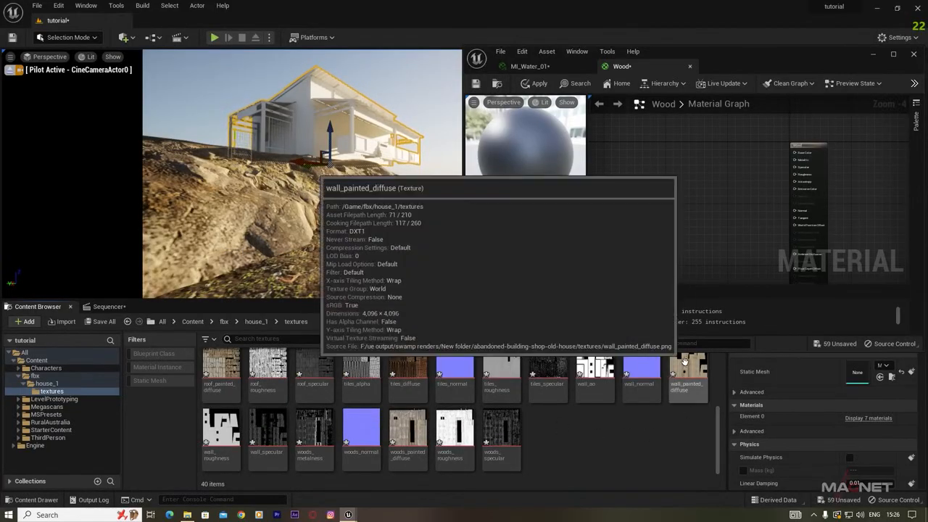
pyautogui.moveTo(687, 369); pyautogui.dragTo(795, 152)
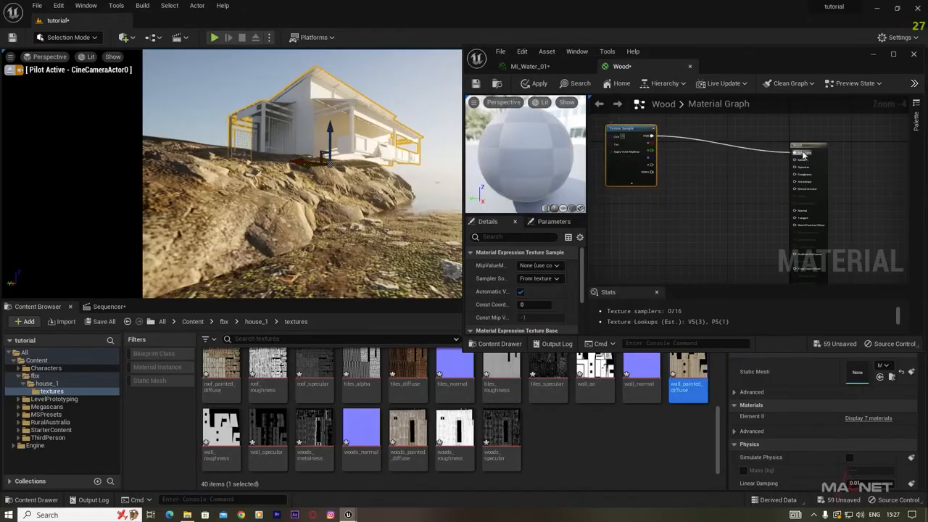
pyautogui.moveTo(221, 431); pyautogui.dragTo(795, 175)
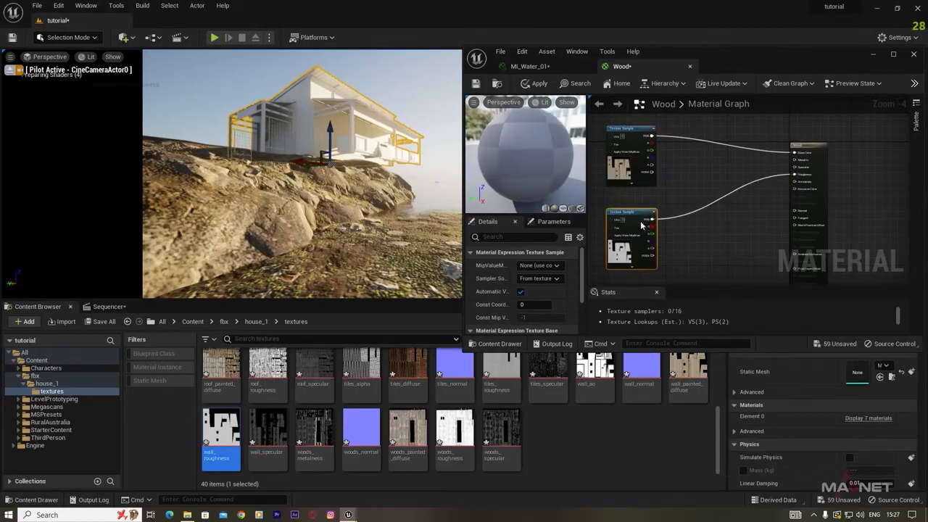
pyautogui.moveTo(628, 217); pyautogui.dragTo(731, 213)
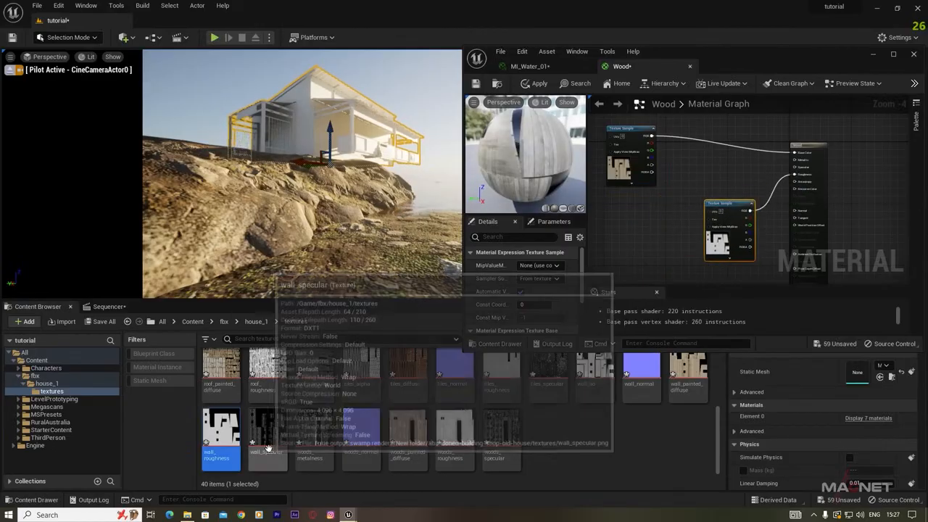
# Connect the wall_specular texture to Specular and woods_metalness to Metallic in the Wood material.
pyautogui.moveTo(268, 432); pyautogui.dragTo(799, 174)
pyautogui.click(789, 168)
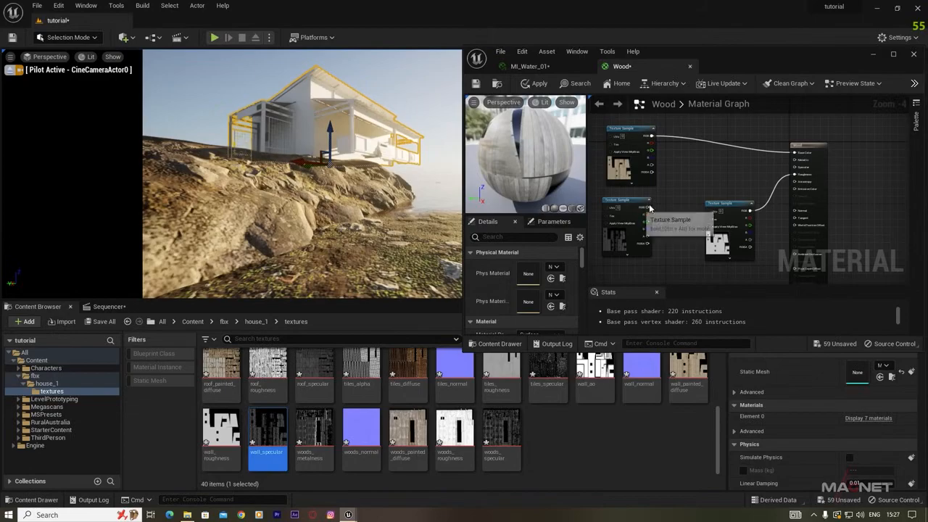
pyautogui.moveTo(651, 207); pyautogui.dragTo(795, 174)
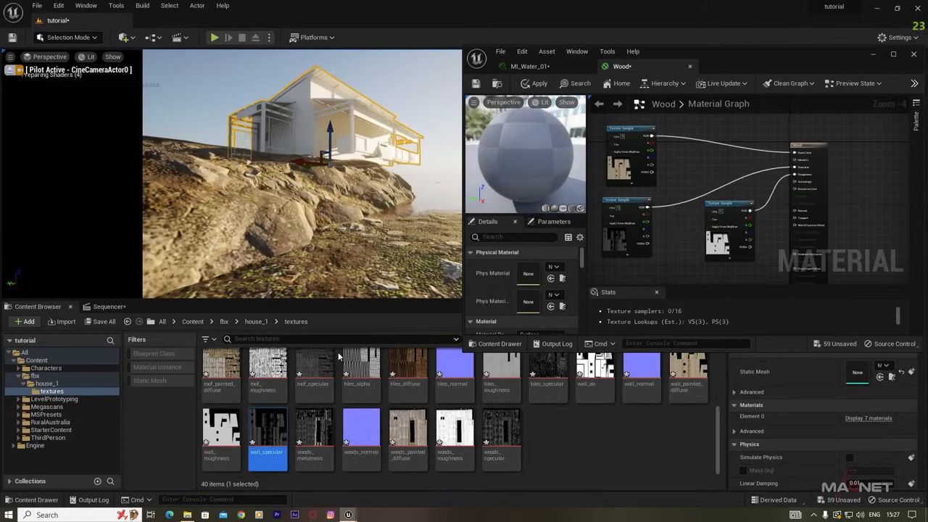
pyautogui.click(314, 436)
pyautogui.moveTo(314, 435); pyautogui.dragTo(797, 162)
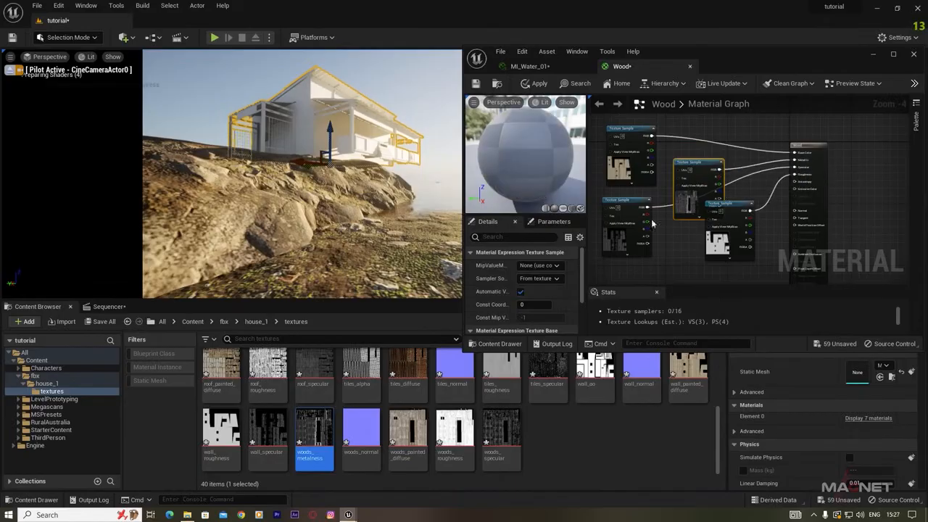
# Connect the woods_normal texture to the Wood material's Normal input and save the material.
pyautogui.moveTo(361, 435); pyautogui.dragTo(736, 241)
pyautogui.moveTo(792, 213); pyautogui.dragTo(795, 210)
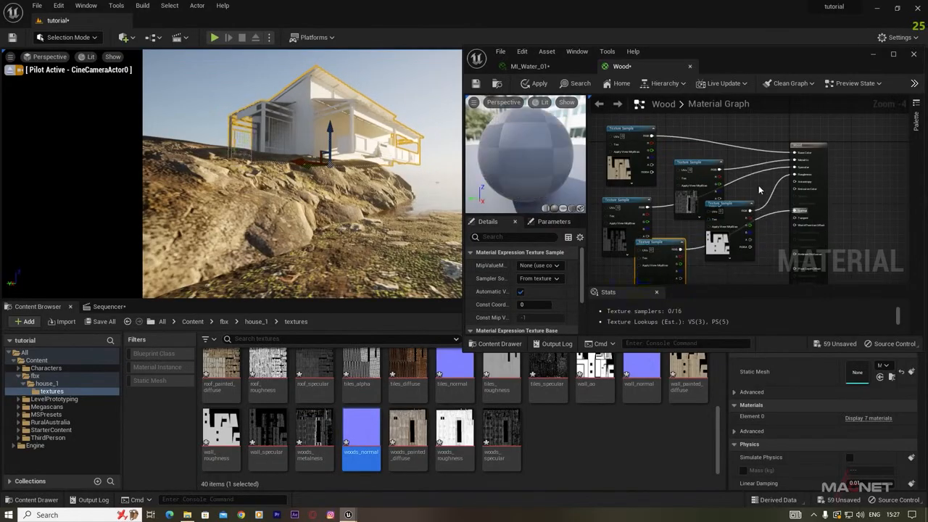
pyautogui.scroll(5, 749, 182)
pyautogui.scroll(-2, 750, 187)
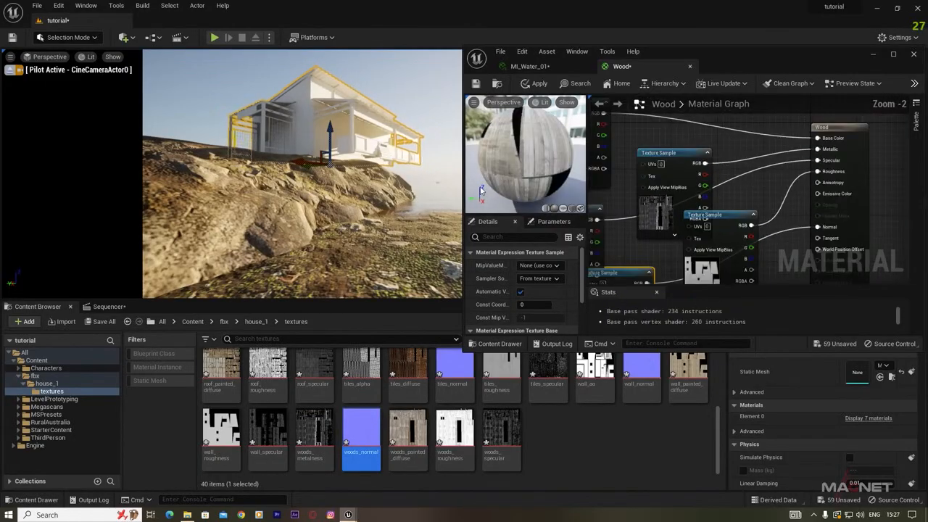
pyautogui.moveTo(464, 181); pyautogui.dragTo(290, 182)
pyautogui.moveTo(622, 353); pyautogui.dragTo(623, 461)
pyautogui.moveTo(622, 329); pyautogui.dragTo(732, 337, button='right')
pyautogui.scroll(-2, 743, 301)
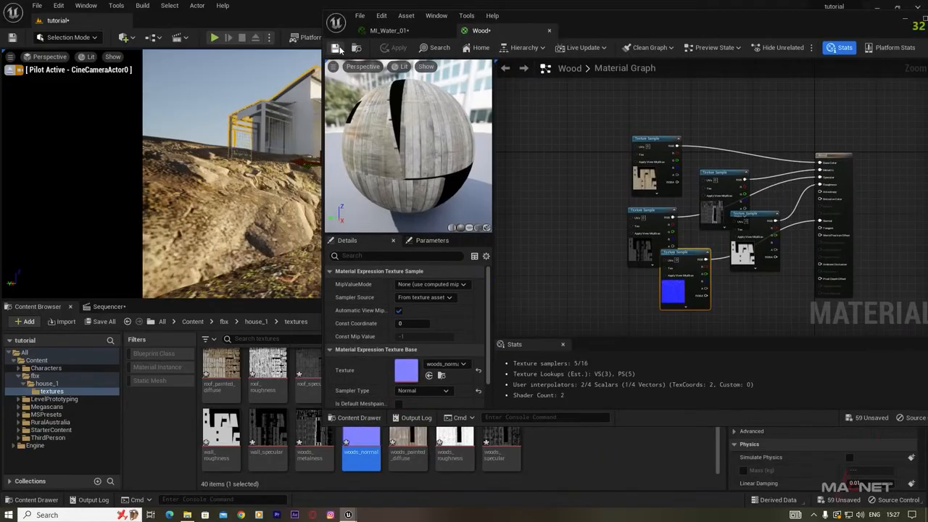
pyautogui.click(337, 49)
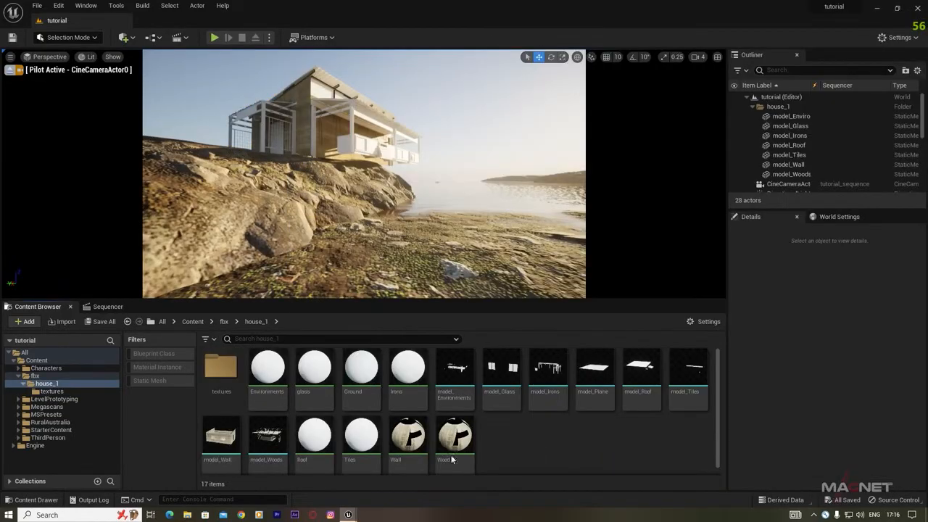
# Open the Tiles material from the house_1 folder and delete the Param node feeding its Base Color.
pyautogui.doubleClick(363, 436)
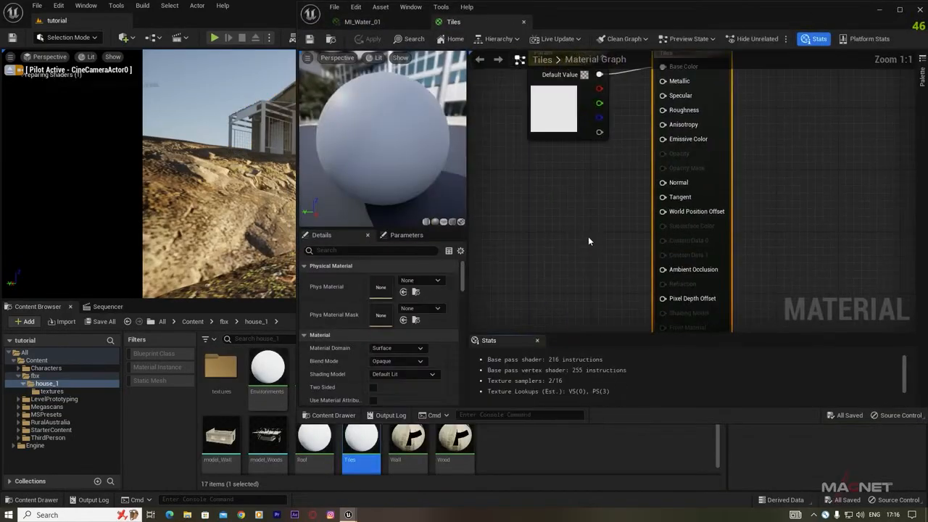
pyautogui.click(675, 106)
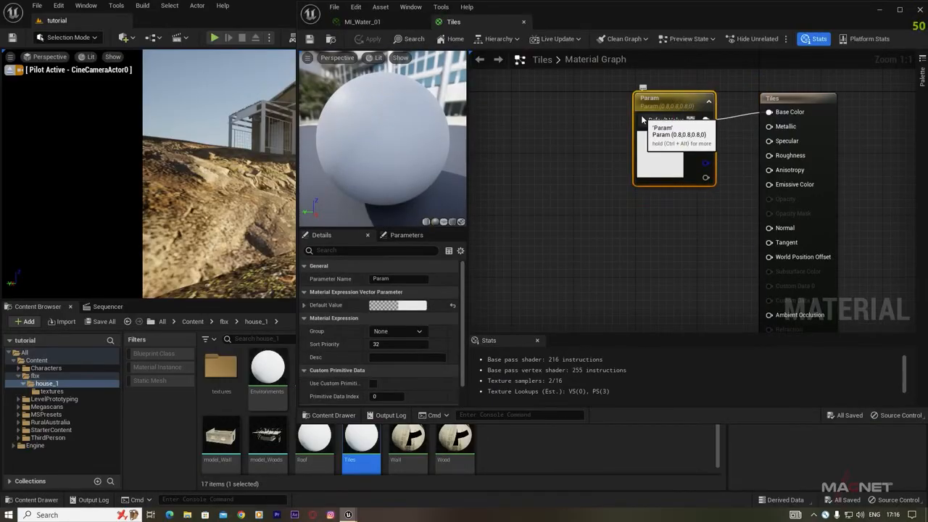
pyautogui.press('Delete')
# Add the tiles_diffuse texture from the textures folder to the Tiles graph and connect it to Base Color.
pyautogui.doubleClick(220, 368)
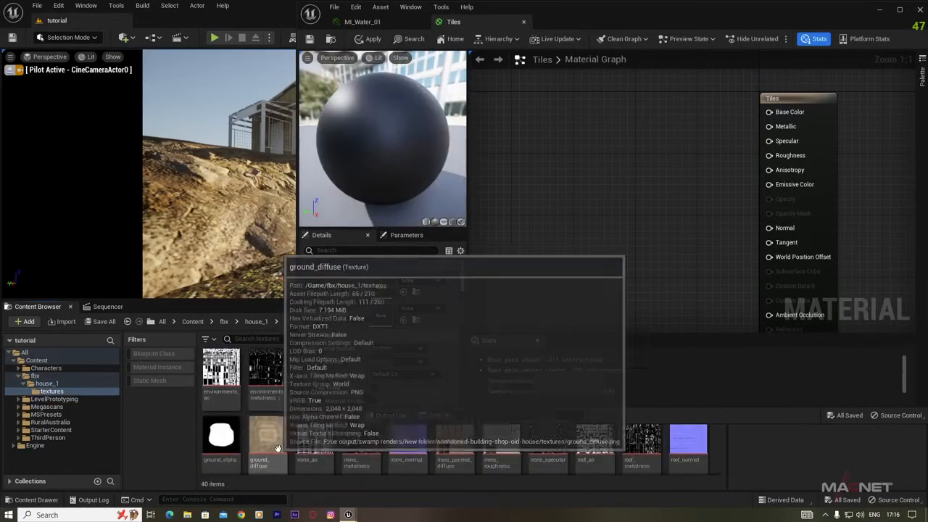
pyautogui.moveTo(296, 145); pyautogui.dragTo(428, 145)
pyautogui.moveTo(737, 424); pyautogui.dragTo(737, 328)
pyautogui.scroll(-1, 480, 428)
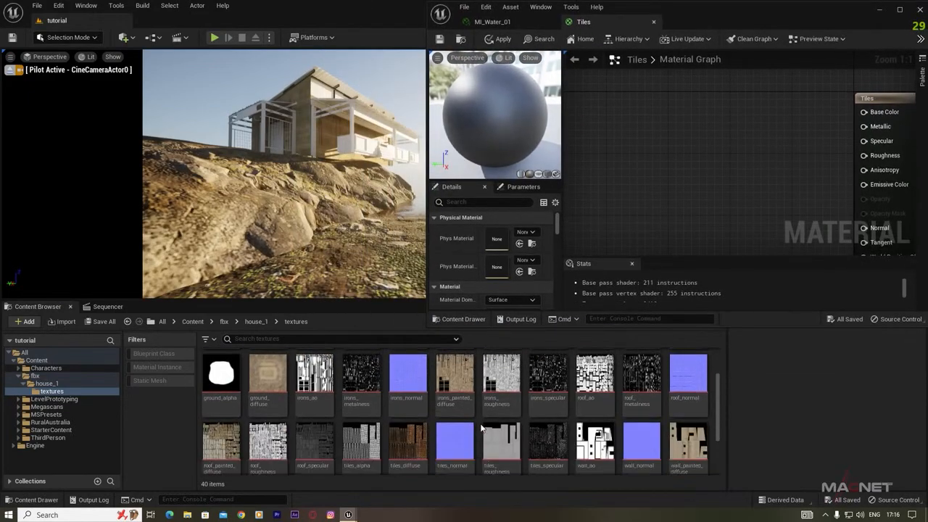
pyautogui.scroll(-1, 481, 427)
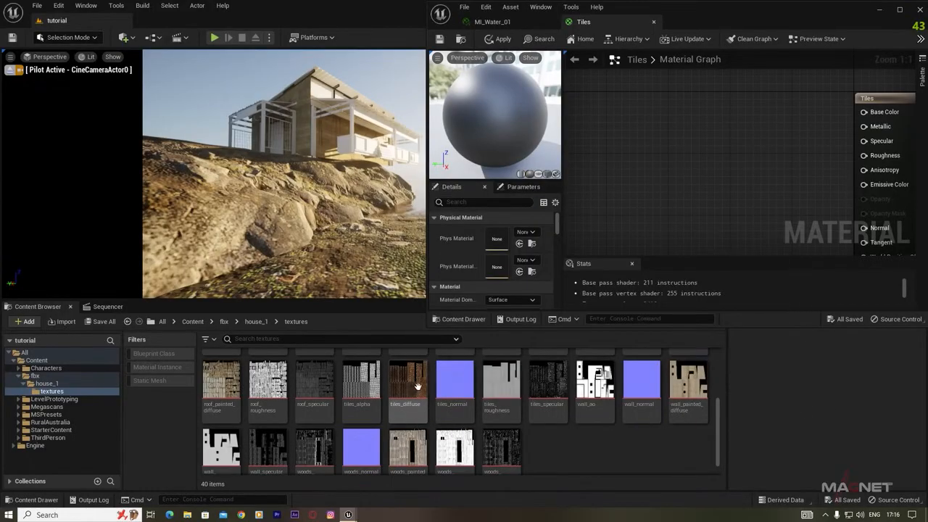
pyautogui.moveTo(409, 382); pyautogui.dragTo(585, 94)
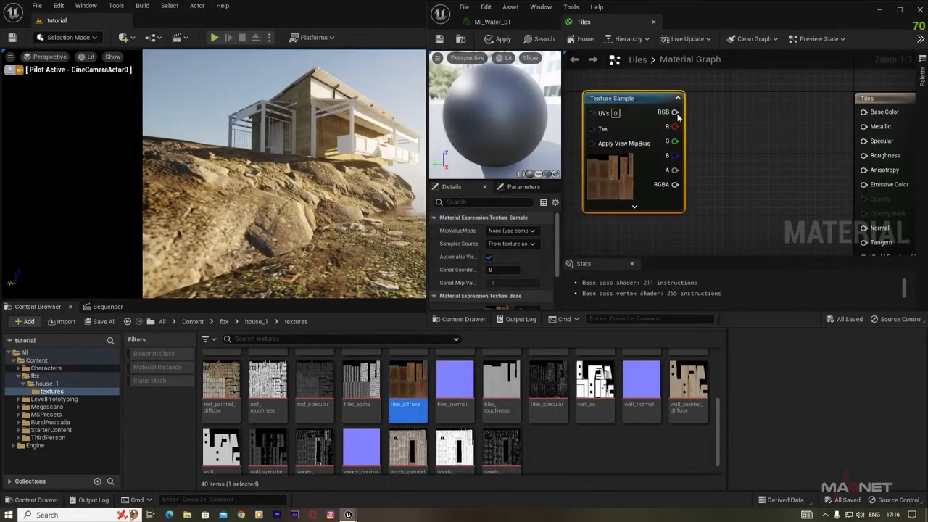
pyautogui.moveTo(646, 99); pyautogui.dragTo(864, 113)
pyautogui.scroll(-2, 762, 154)
pyautogui.scroll(-2, 762, 153)
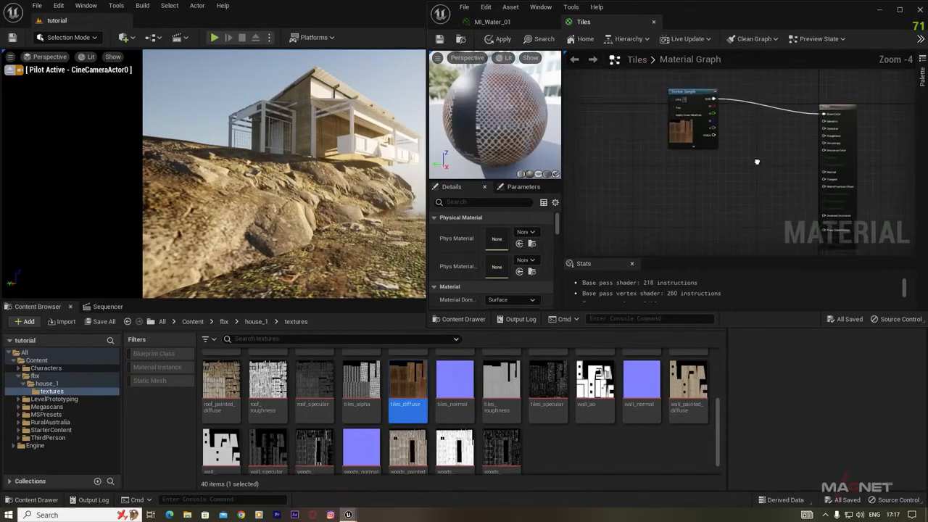
# Connect the tiles_normal texture to Normal and tiles_roughness to Roughness in the Tiles material.
pyautogui.moveTo(454, 380); pyautogui.dragTo(858, 174)
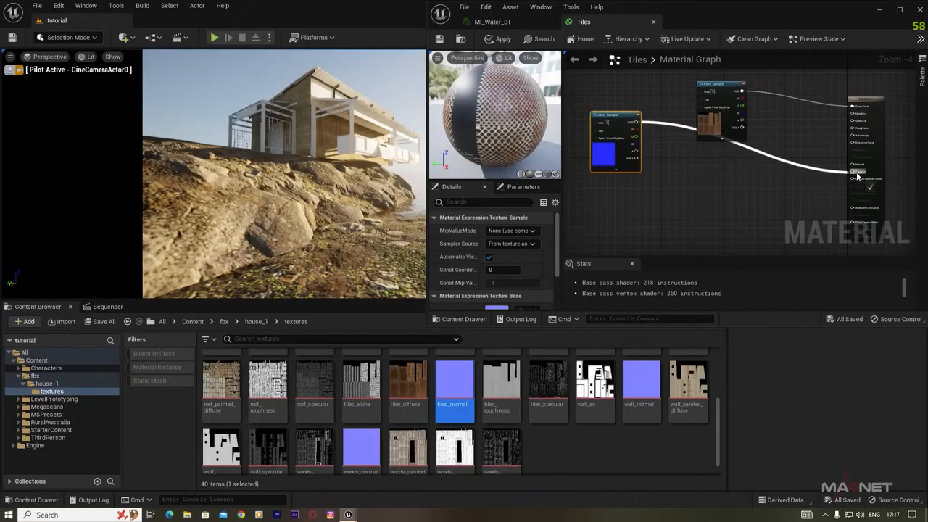
pyautogui.moveTo(506, 398); pyautogui.dragTo(709, 101)
pyautogui.moveTo(838, 125); pyautogui.dragTo(858, 132)
pyautogui.moveTo(666, 88); pyautogui.dragTo(600, 76)
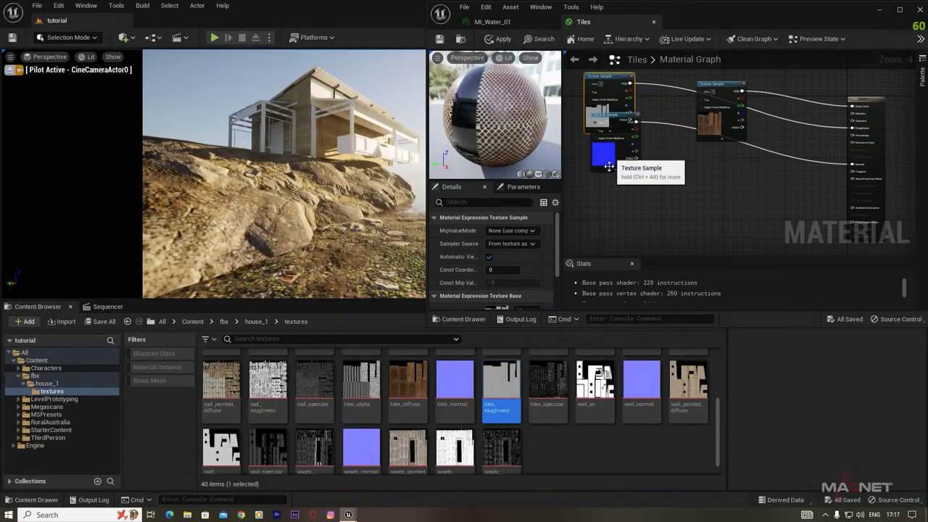
# Space out the texture nodes, then connect tiles_specular to Specular and apply the Tiles material.
pyautogui.moveTo(622, 152); pyautogui.dragTo(609, 202)
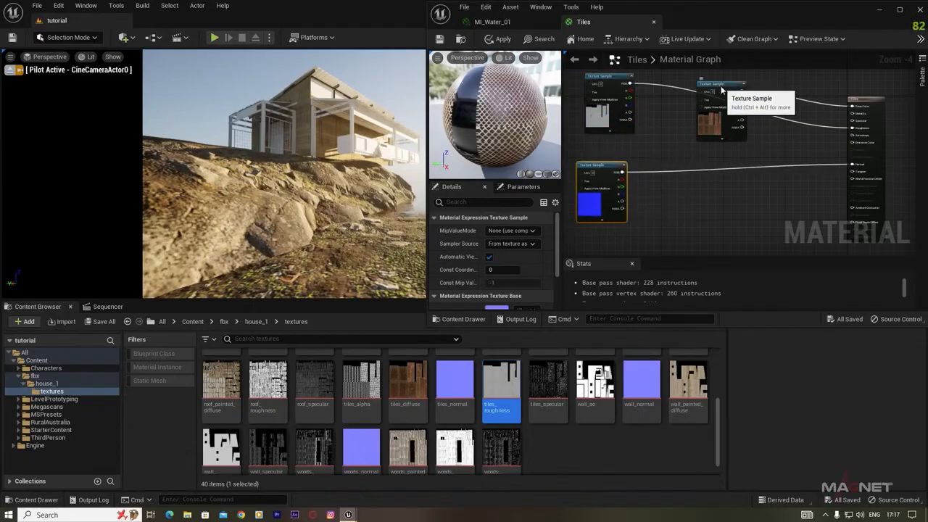
pyautogui.moveTo(721, 90); pyautogui.dragTo(740, 78)
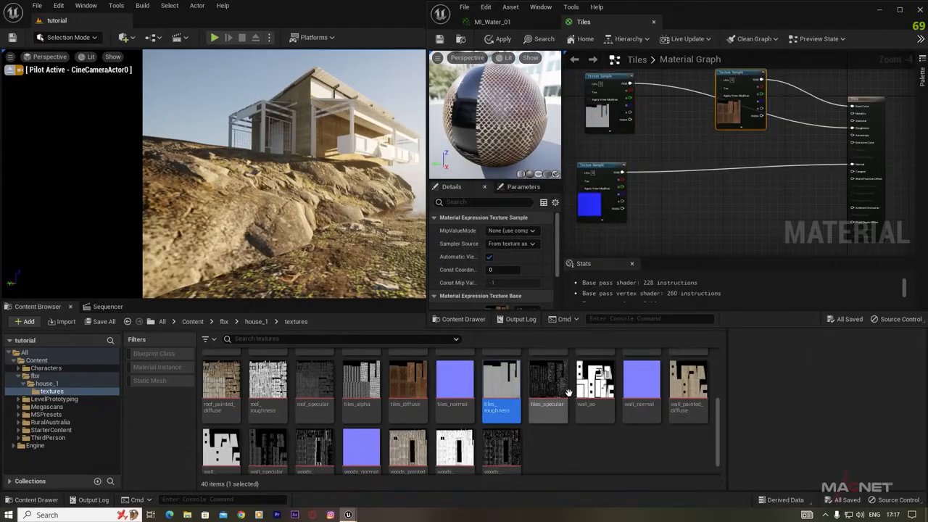
pyautogui.moveTo(569, 393); pyautogui.dragTo(853, 121)
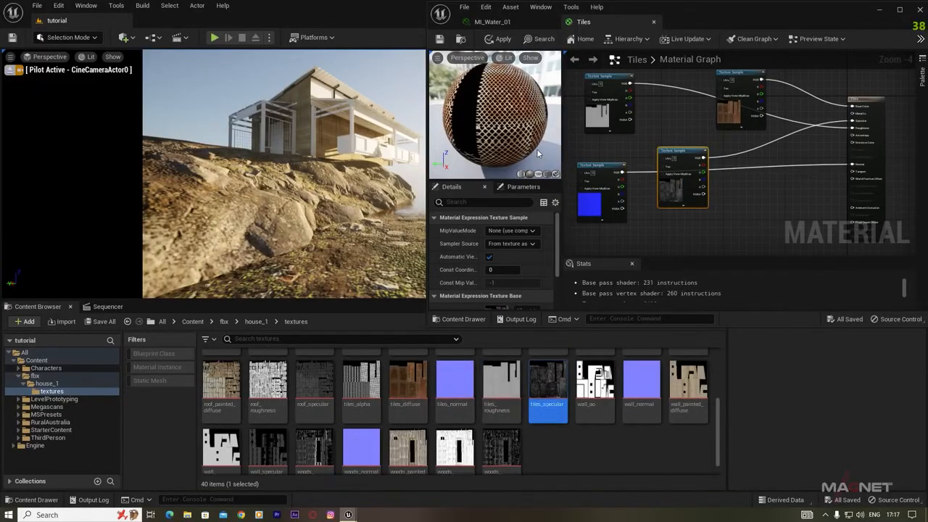
pyautogui.click(500, 40)
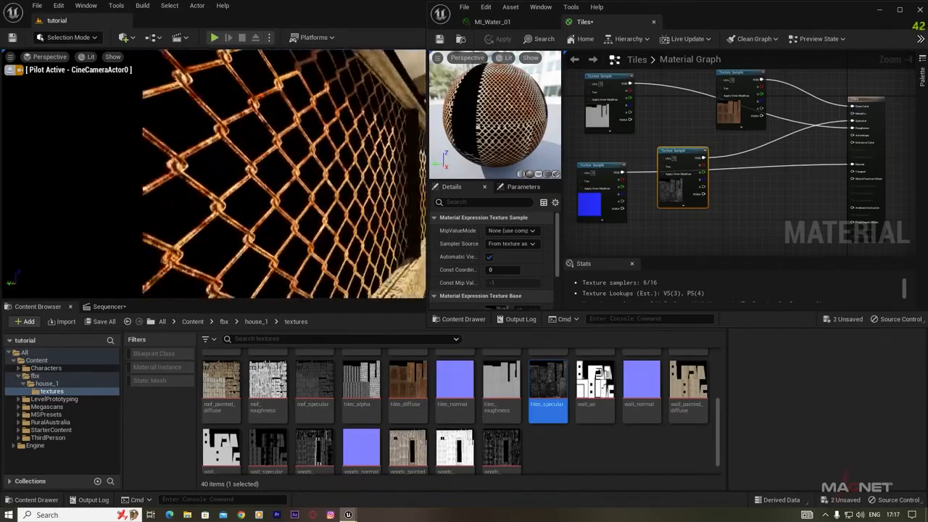
# Set the Tiles material's Blend Mode to Masked.
pyautogui.click(868, 99)
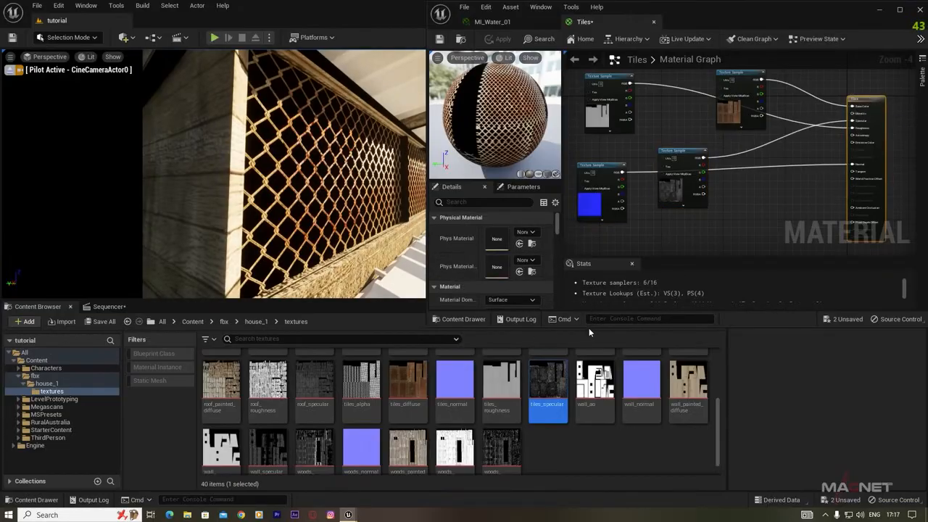
pyautogui.moveTo(589, 327); pyautogui.dragTo(589, 415)
pyautogui.scroll(-1, 470, 298)
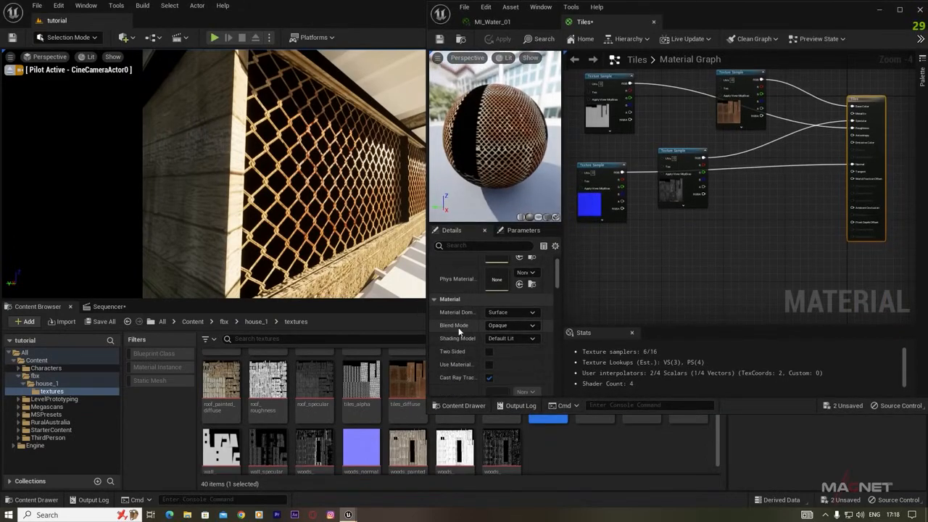
pyautogui.click(530, 326)
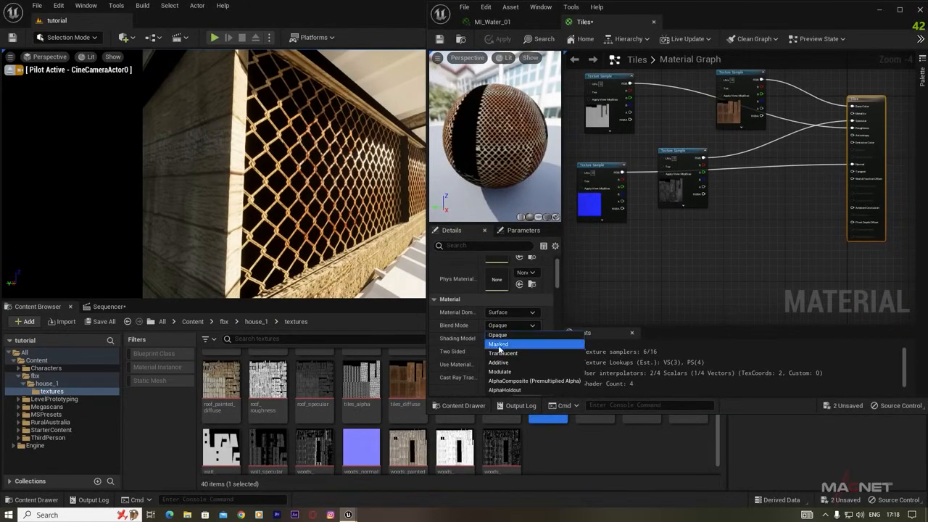
pyautogui.click(509, 346)
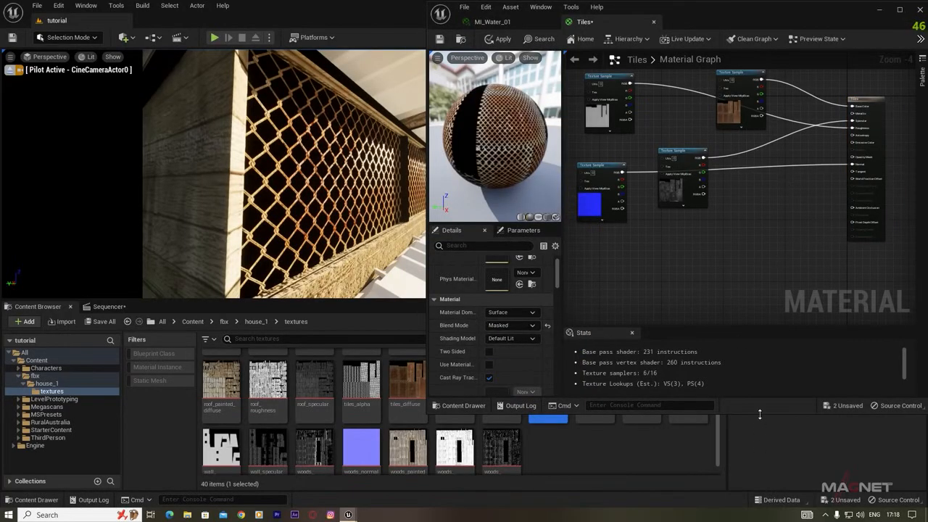
# Add the tiles_alpha texture to the Tiles graph and connect it to Opacity Mask.
pyautogui.moveTo(760, 414); pyautogui.dragTo(759, 329)
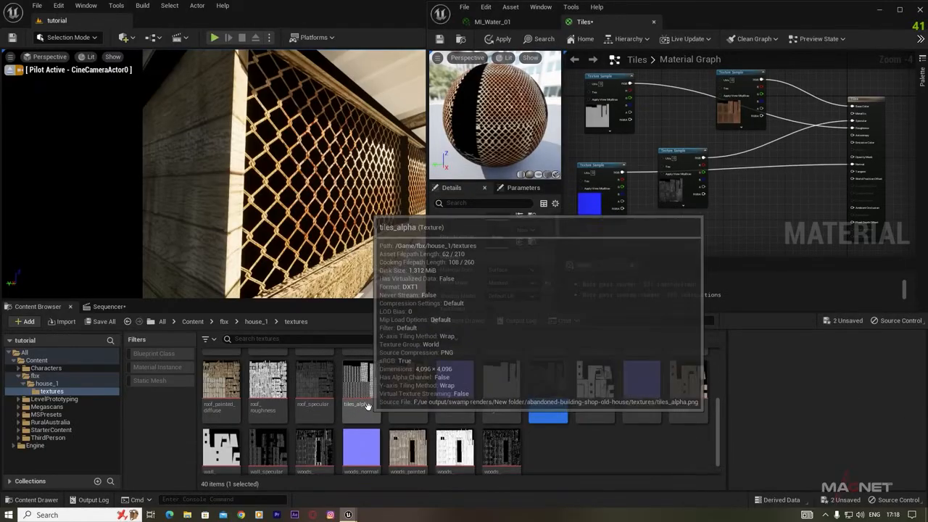
pyautogui.click(361, 389)
pyautogui.moveTo(361, 389); pyautogui.dragTo(658, 118)
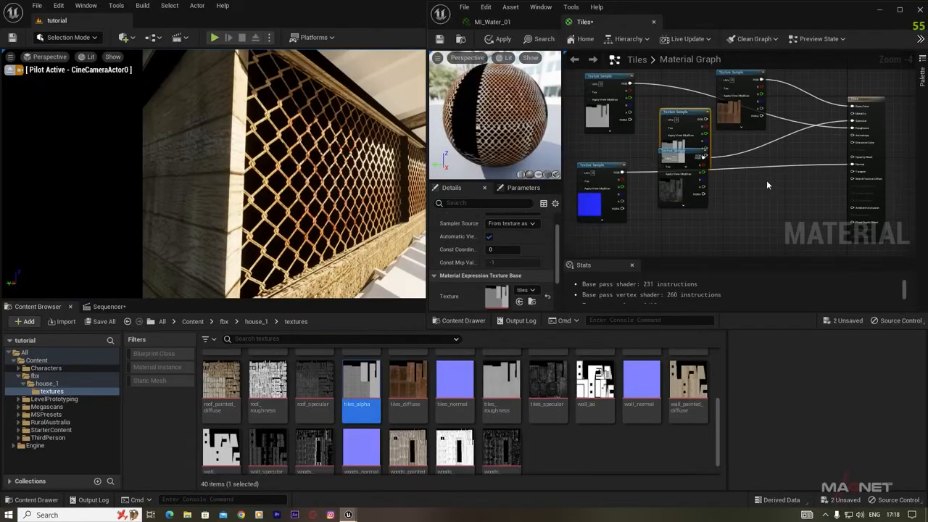
pyautogui.moveTo(767, 180); pyautogui.dragTo(706, 200, button='right')
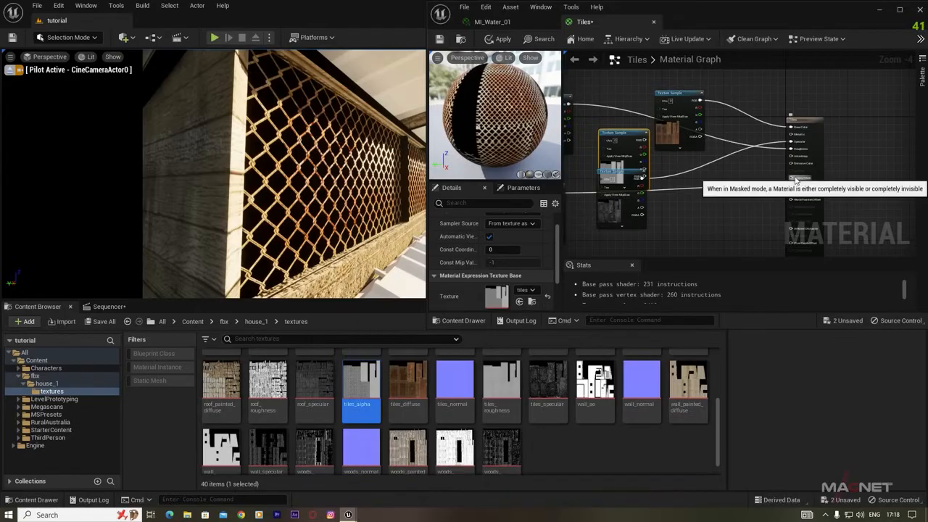
pyautogui.moveTo(644, 140); pyautogui.dragTo(653, 145)
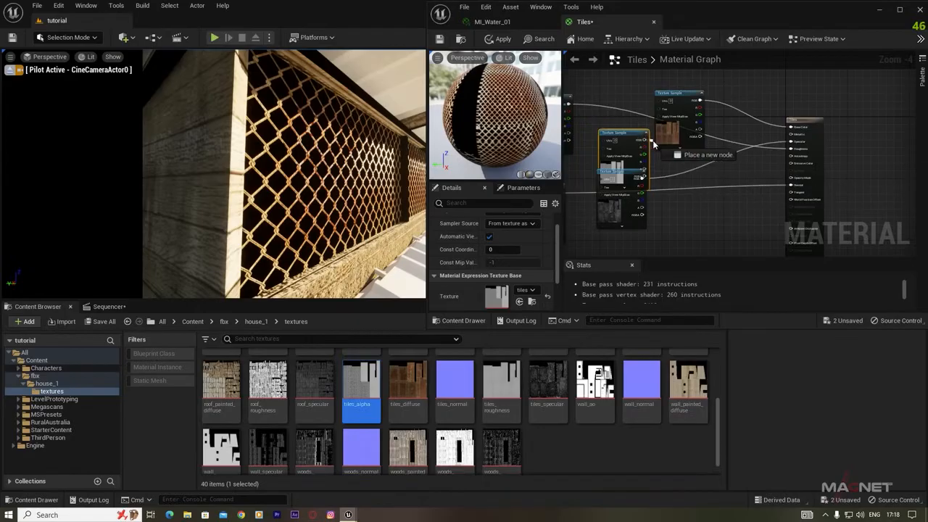
pyautogui.moveTo(712, 174); pyautogui.dragTo(792, 176)
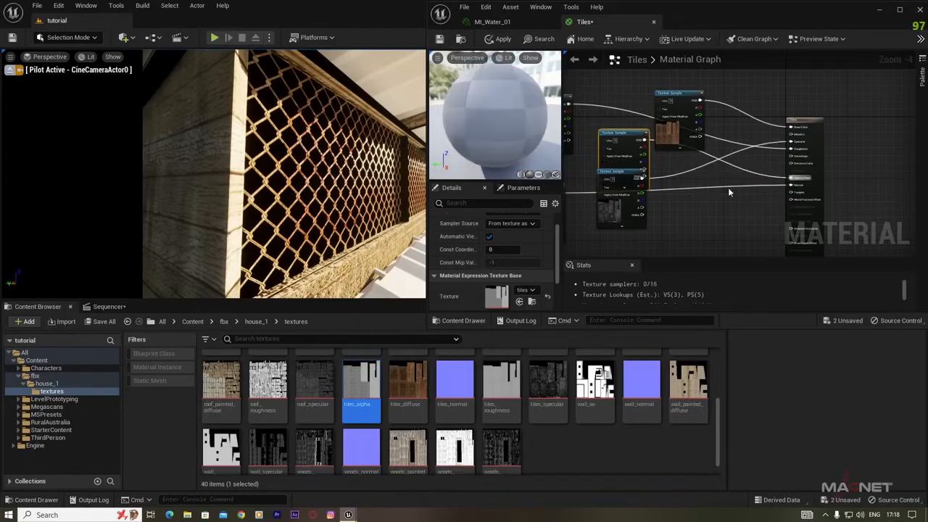
# Apply the Tiles material, check the wire mesh on the house, and save the material.
pyautogui.moveTo(488, 145); pyautogui.dragTo(499, 67)
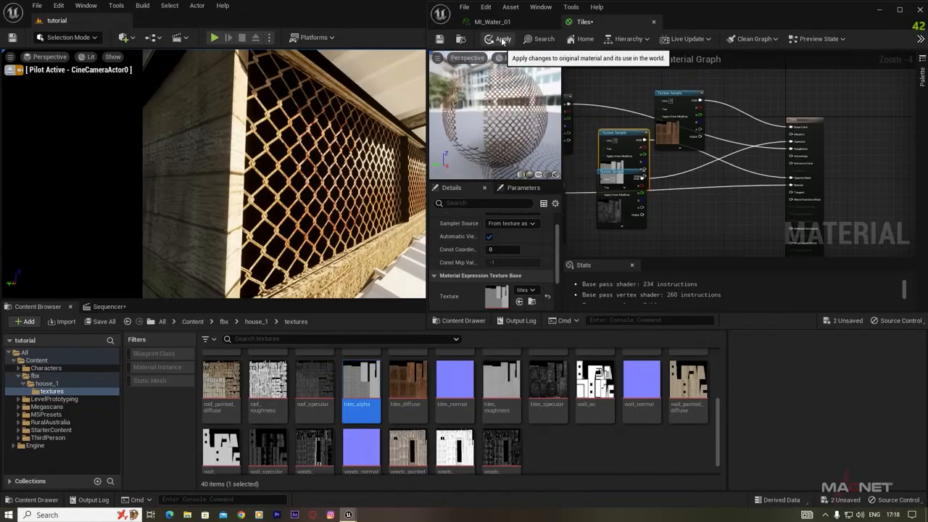
pyautogui.click(503, 40)
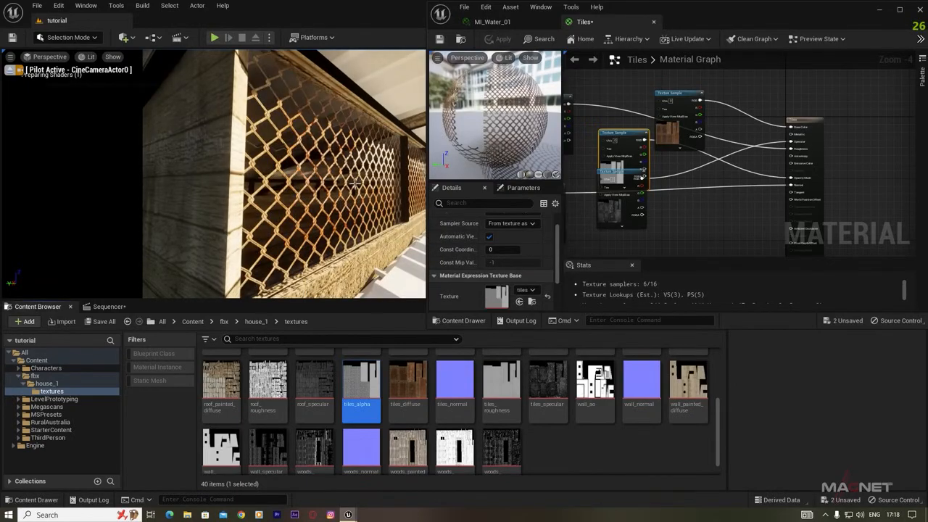
pyautogui.moveTo(249, 138)
pyautogui.mouseDown(button='right')
pyautogui.moveTo(232, 139)
pyautogui.moveTo(248, 138)
pyautogui.mouseUp(button='right')
pyautogui.moveTo(360, 178)
pyautogui.mouseDown(button='right')
pyautogui.moveTo(337, 178)
pyautogui.moveTo(350, 179)
pyautogui.mouseUp(button='right')
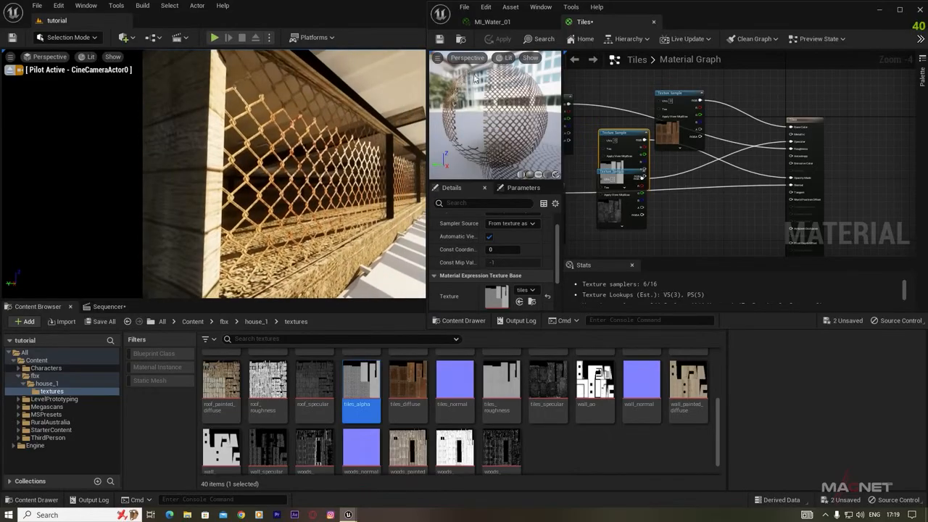
pyautogui.click(440, 39)
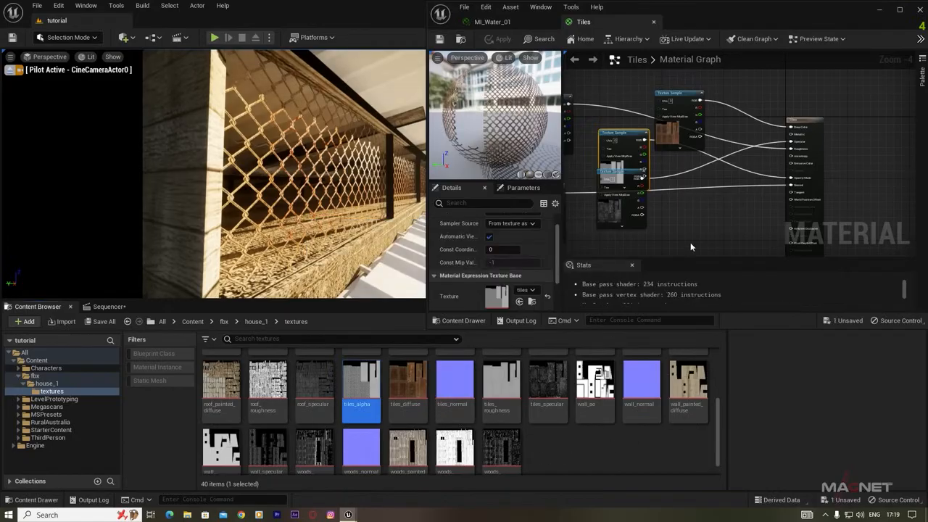
# Add the glass_diffuse texture to the glass material graph and connect it to Base Color.
pyautogui.scroll(-4, 703, 214)
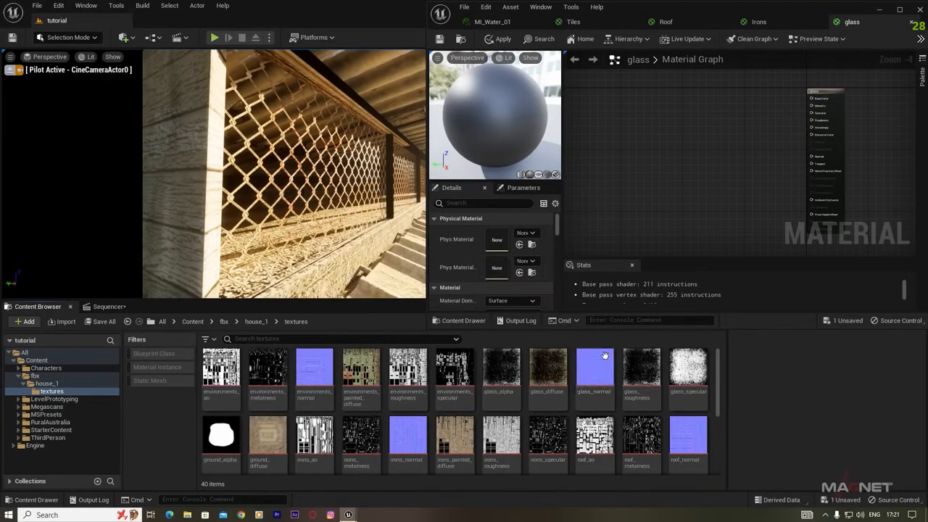
pyautogui.moveTo(548, 370); pyautogui.dragTo(815, 100)
pyautogui.moveTo(613, 99); pyautogui.dragTo(594, 77)
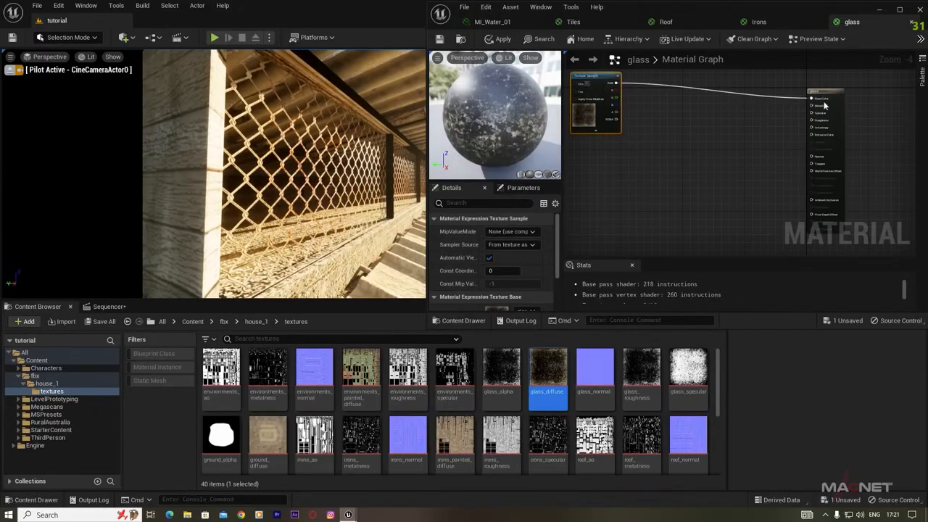
# Set the glass material's Blend Mode to Translucent.
pyautogui.click(825, 130)
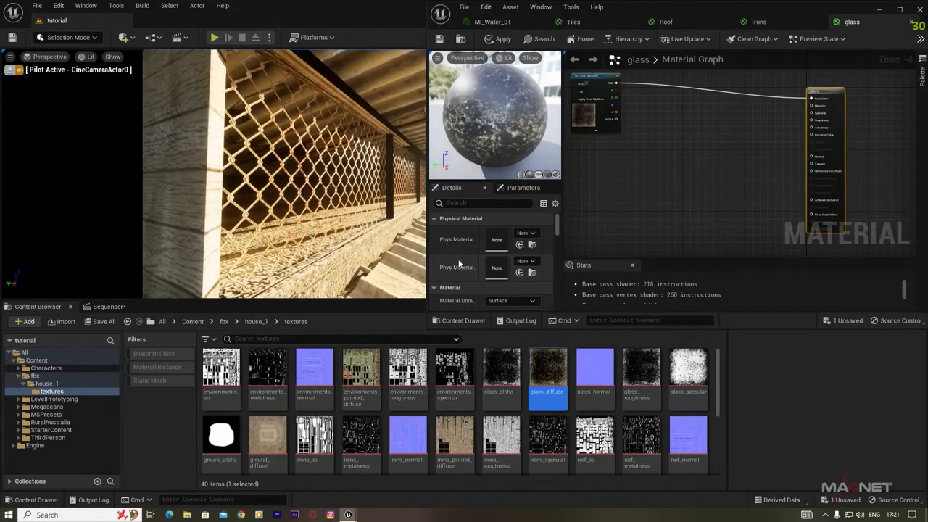
pyautogui.scroll(-1, 458, 264)
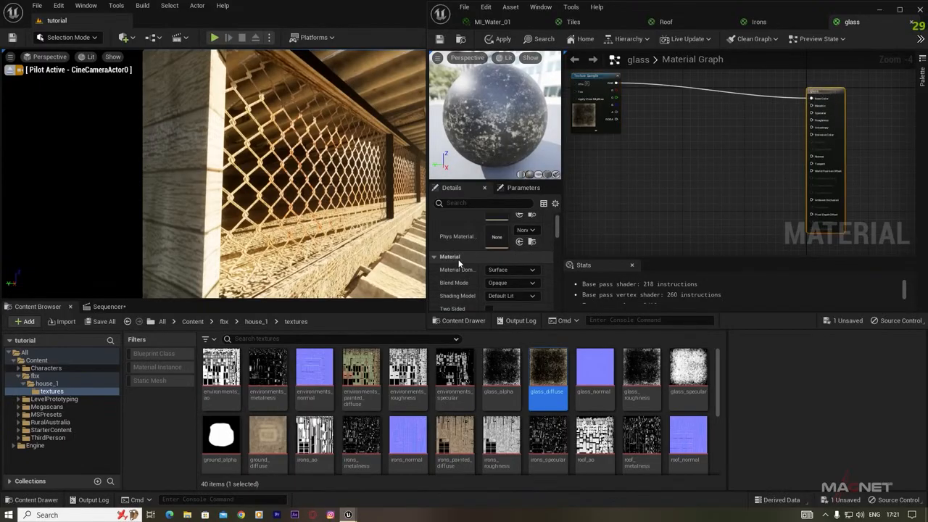
pyautogui.click(531, 285)
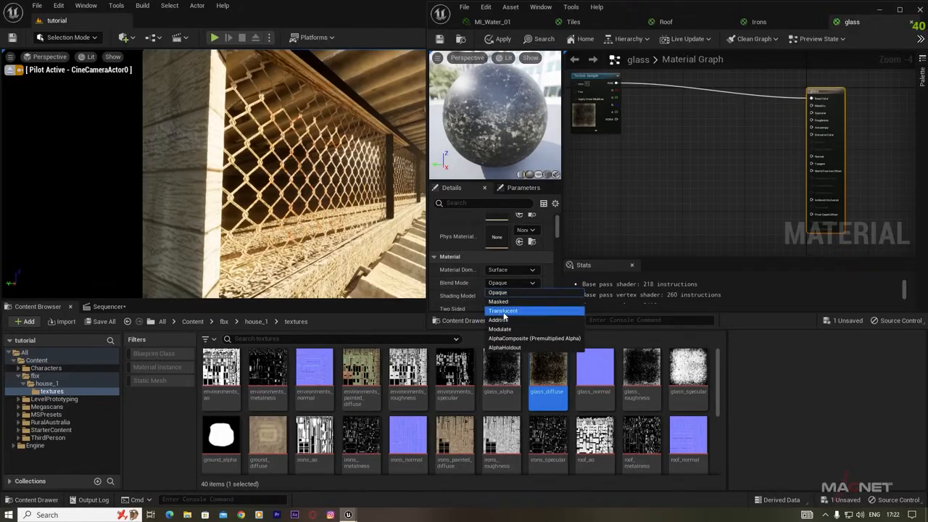
pyautogui.click(515, 312)
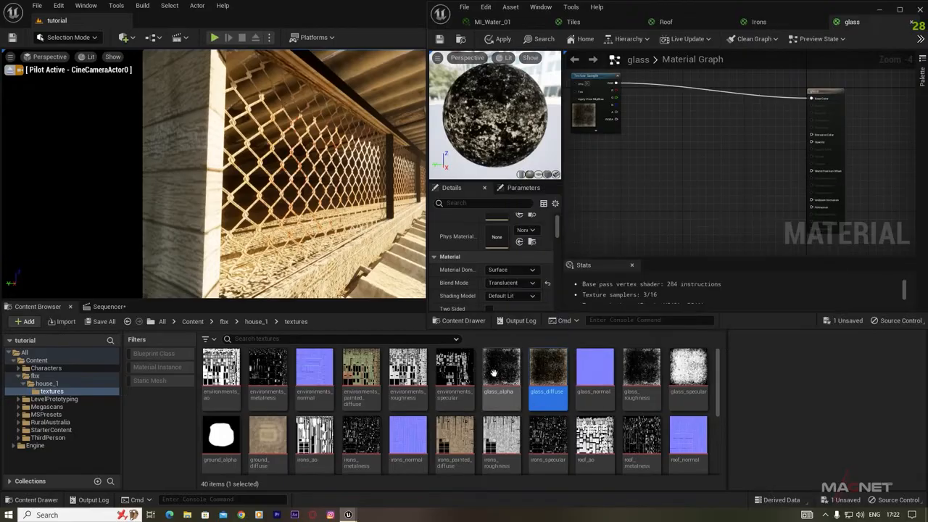
# Add the glass_alpha texture to the glass graph, connect it to Opacity, and line its node up below the diffuse node.
pyautogui.moveTo(499, 368); pyautogui.dragTo(599, 153)
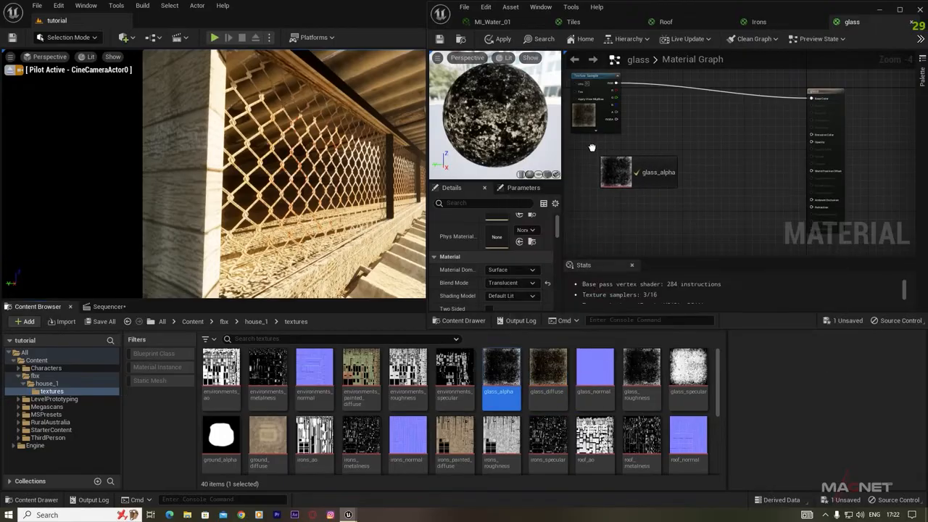
pyautogui.moveTo(800, 165); pyautogui.dragTo(747, 167, button='right')
pyautogui.scroll(3, 748, 167)
pyautogui.scroll(-3, 773, 123)
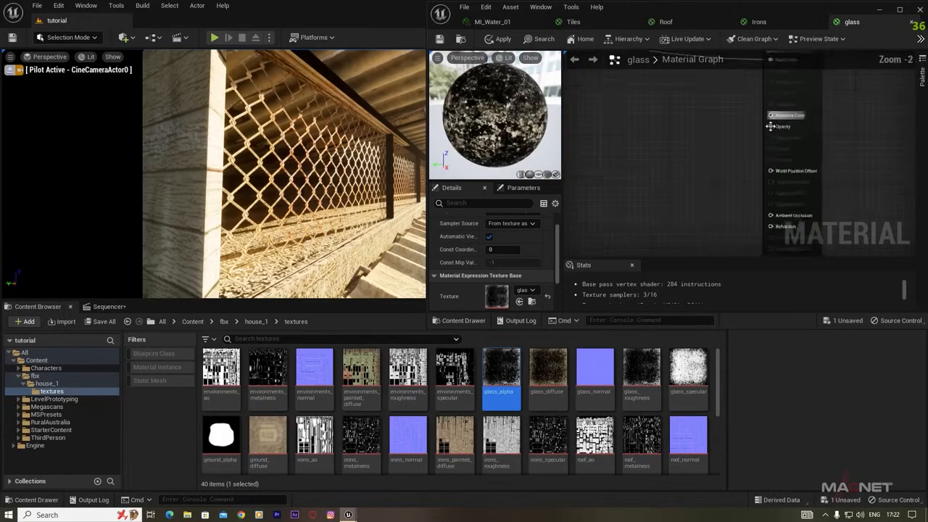
pyautogui.moveTo(586, 144); pyautogui.dragTo(628, 139, button='right')
pyautogui.moveTo(639, 135); pyautogui.dragTo(813, 120)
pyautogui.moveTo(621, 129); pyautogui.dragTo(599, 119)
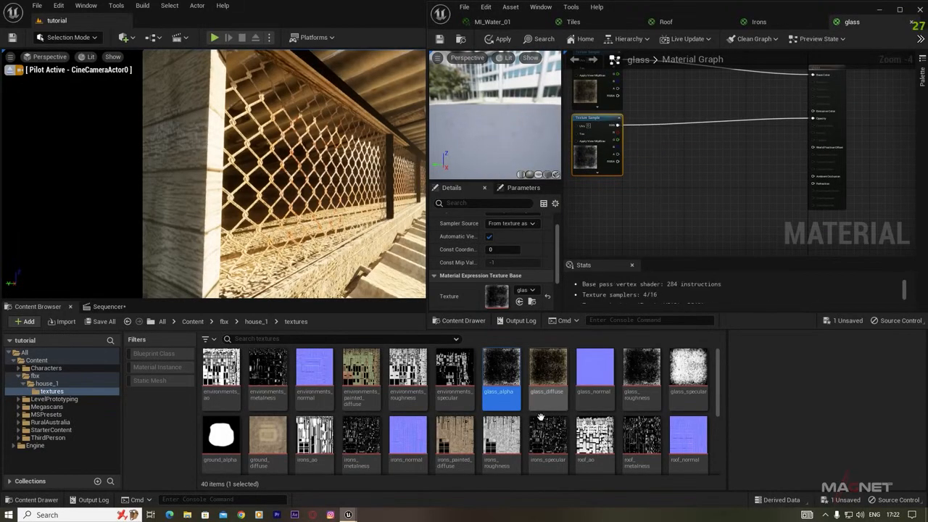
# Add glass_normal to the glass graph, connect it to Normal, then apply the material and close the material editor.
pyautogui.moveTo(595, 373); pyautogui.dragTo(718, 187)
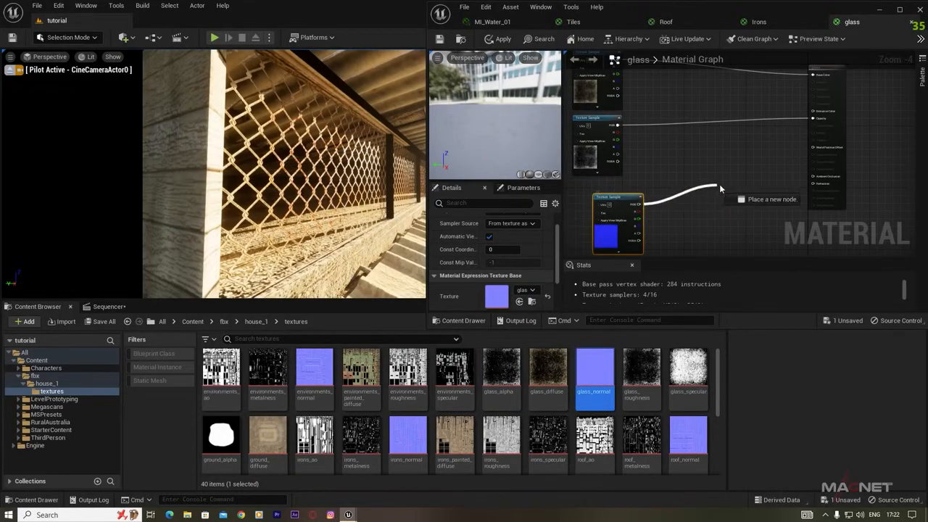
pyautogui.moveTo(778, 173); pyautogui.dragTo(809, 135)
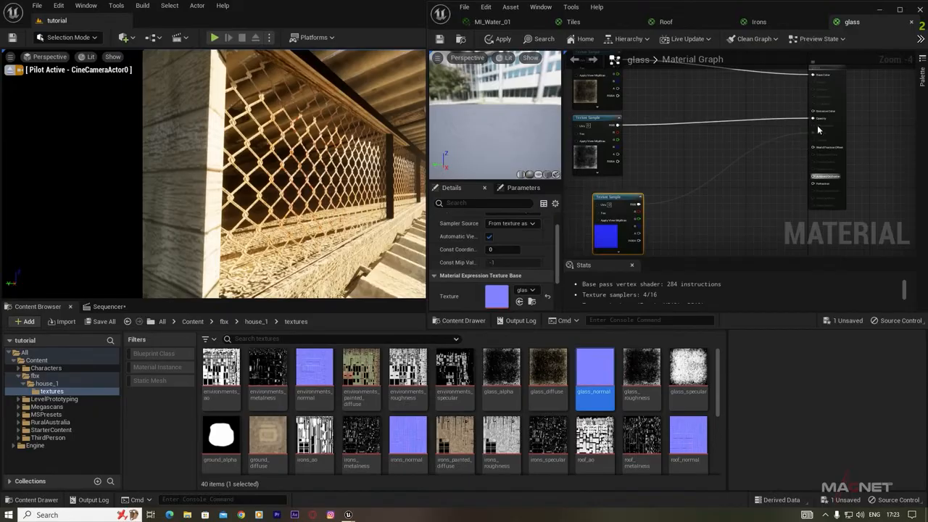
pyautogui.click(502, 40)
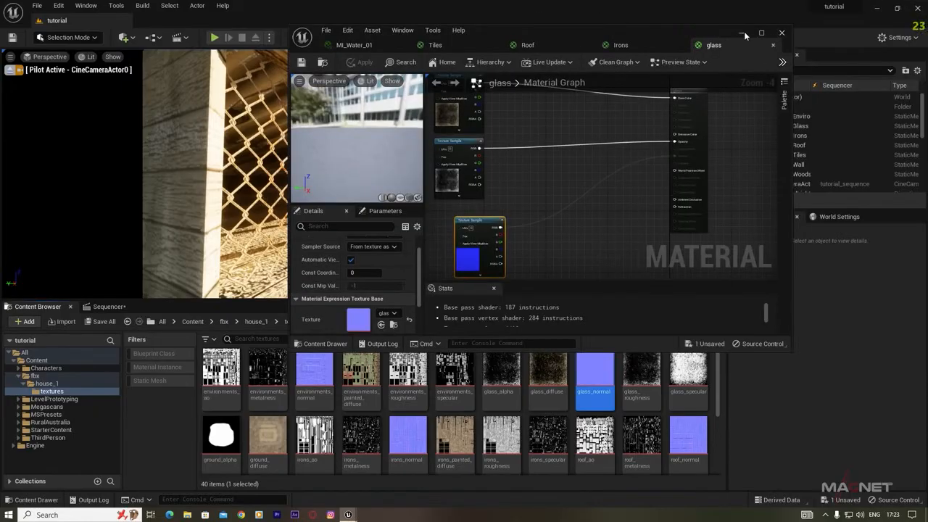
pyautogui.click(781, 34)
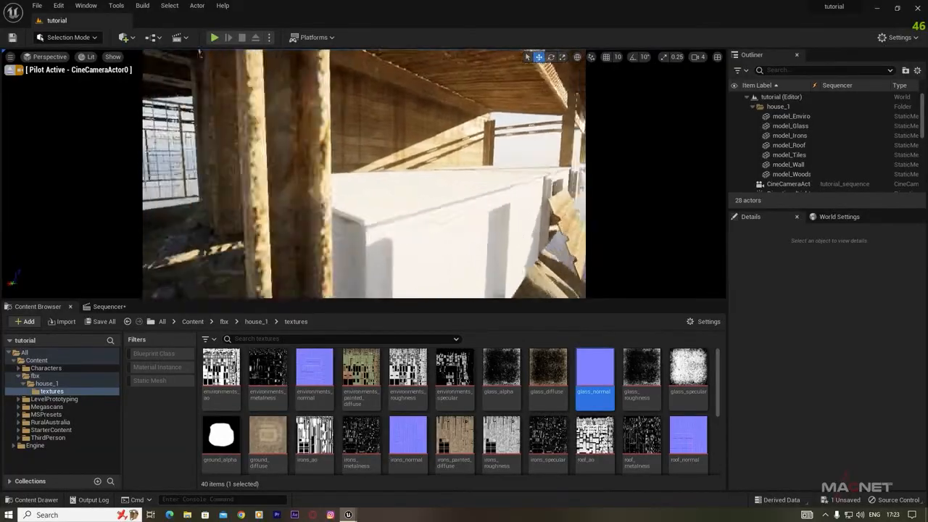
# Open the Environments material from the house_1 folder and delete its default color node.
pyautogui.moveTo(381, 204); pyautogui.dragTo(428, 207, button='right')
pyautogui.moveTo(427, 279); pyautogui.dragTo(458, 281, button='right')
pyautogui.hotkey('alt', 'Left')
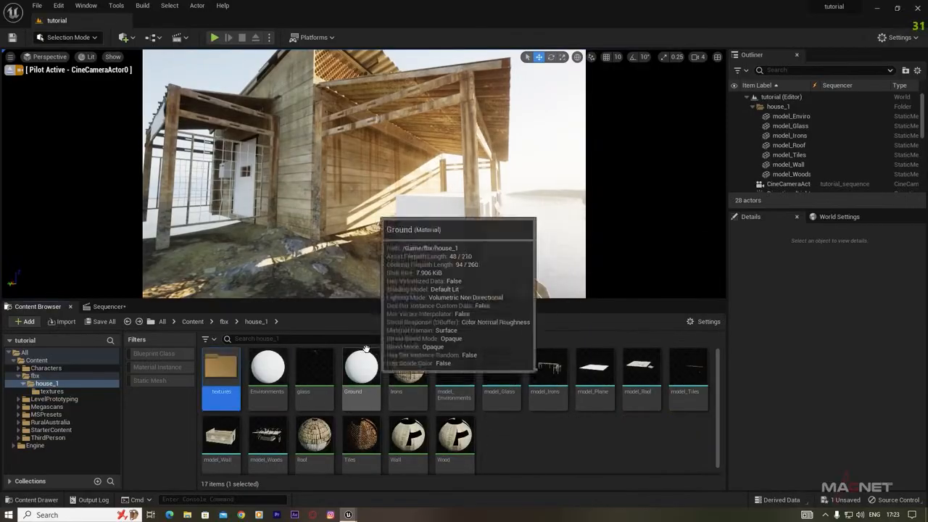
pyautogui.click(268, 368)
pyautogui.doubleClick(268, 367)
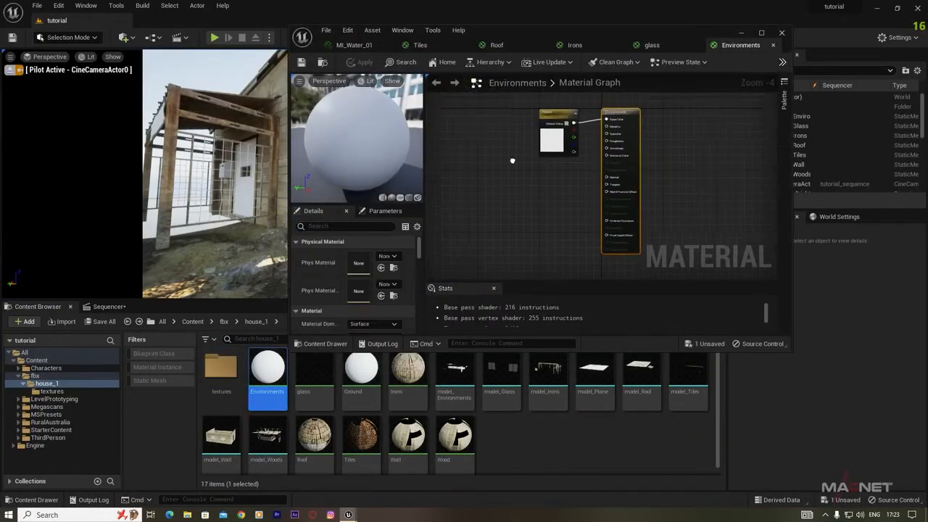
pyautogui.click(625, 128)
pyautogui.press('Delete')
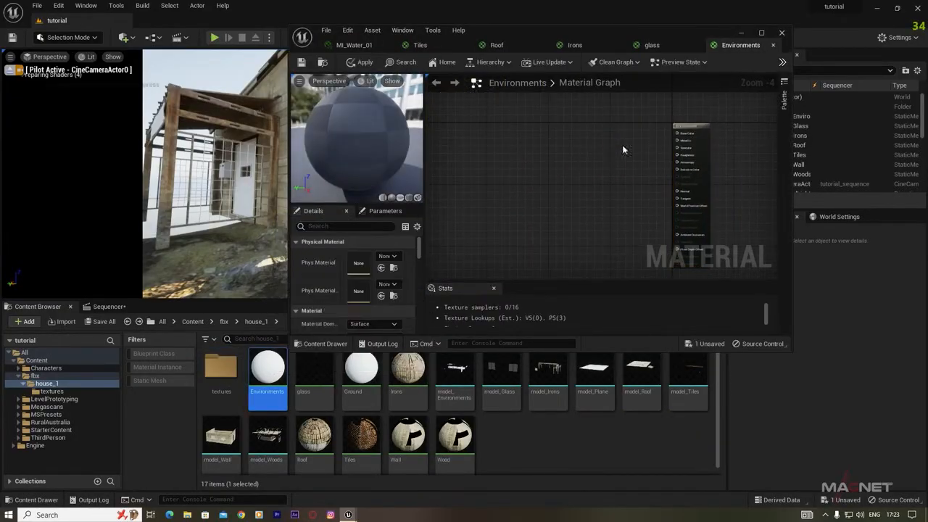
# Connect environments_painted_diffuse to Base Color and environments_normal to Normal in the Environments material.
pyautogui.moveTo(559, 181); pyautogui.dragTo(586, 164, button='right')
pyautogui.doubleClick(220, 368)
pyautogui.moveTo(361, 369); pyautogui.dragTo(459, 102)
pyautogui.moveTo(504, 111); pyautogui.dragTo(704, 118)
pyautogui.moveTo(314, 370); pyautogui.dragTo(704, 176)
# Connect environments_roughness to Roughness and environments_metalness to Metallic in the Environments material.
pyautogui.moveTo(408, 370); pyautogui.dragTo(459, 179)
pyautogui.moveTo(504, 188); pyautogui.dragTo(704, 140)
pyautogui.moveTo(267, 369); pyautogui.dragTo(544, 130)
pyautogui.moveTo(588, 139); pyautogui.dragTo(704, 125)
# Connect environments_ao to Ambient Occlusion, then apply and save the Environments material.
pyautogui.moveTo(221, 370); pyautogui.dragTo(437, 192)
pyautogui.moveTo(482, 201); pyautogui.dragTo(704, 219)
pyautogui.moveTo(457, 194); pyautogui.dragTo(635, 239)
pyautogui.click(359, 62)
pyautogui.click(302, 63)
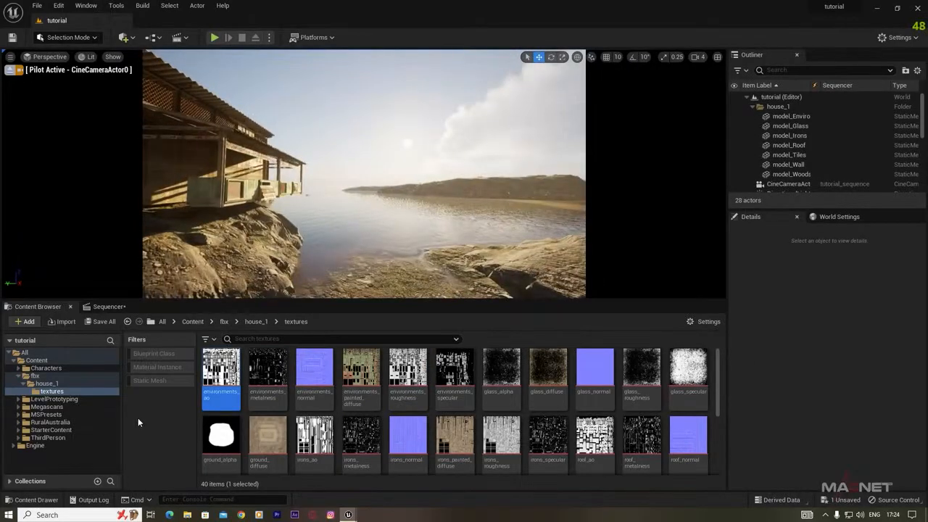
# Create a folder named house_2 inside the fbx folder and open it.
pyautogui.click(35, 376)
pyautogui.moveTo(305, 182); pyautogui.dragTo(236, 174, button='right')
pyautogui.moveTo(381, 219); pyautogui.dragTo(451, 236, button='right')
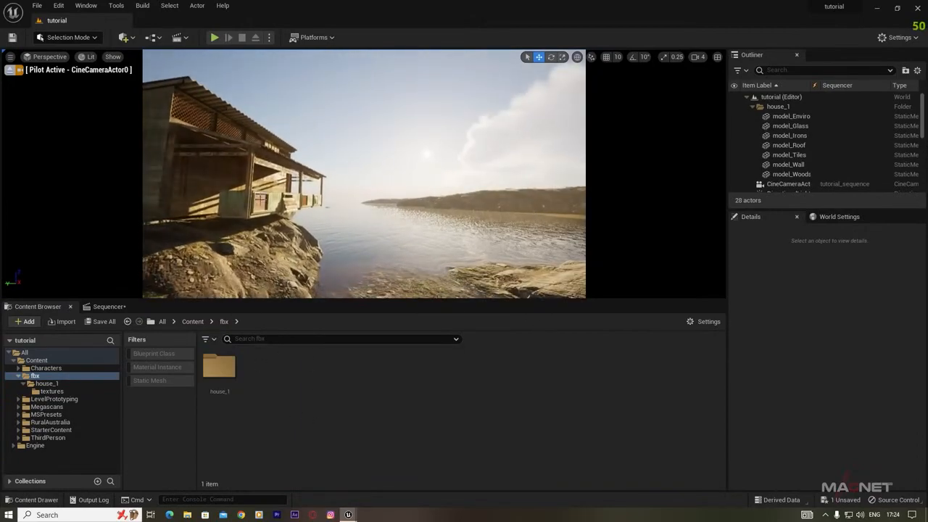
pyautogui.rightClick(277, 373)
pyautogui.click(324, 389)
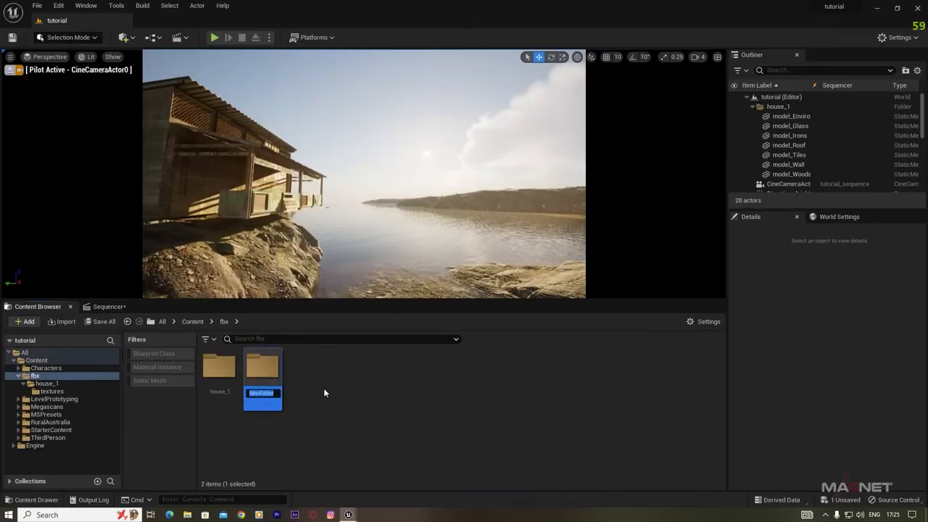
pyautogui.write('house_2')
pyautogui.press('Return')
pyautogui.doubleClick(261, 370)
# Import the old-house-wooden-enterable-rusty model from File Explorer into the house_2 folder.
pyautogui.click(187, 515)
pyautogui.doubleClick(513, 178)
pyautogui.doubleClick(500, 167)
pyautogui.moveTo(507, 63); pyautogui.dragTo(590, 24)
pyautogui.moveTo(564, 128); pyautogui.dragTo(435, 399)
pyautogui.moveTo(630, 28); pyautogui.dragTo(777, 40)
pyautogui.click(444, 138)
pyautogui.click(431, 441)
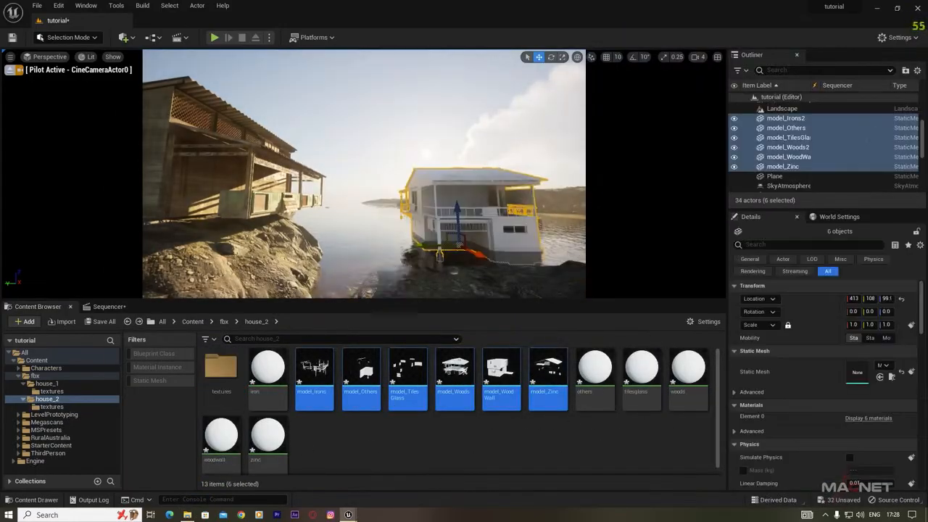
# Connect the woodwall diffuse, normal and AO textures to Base Color, Normal and Ambient Occlusion, and save the woodwall material.
pyautogui.click(577, 475)
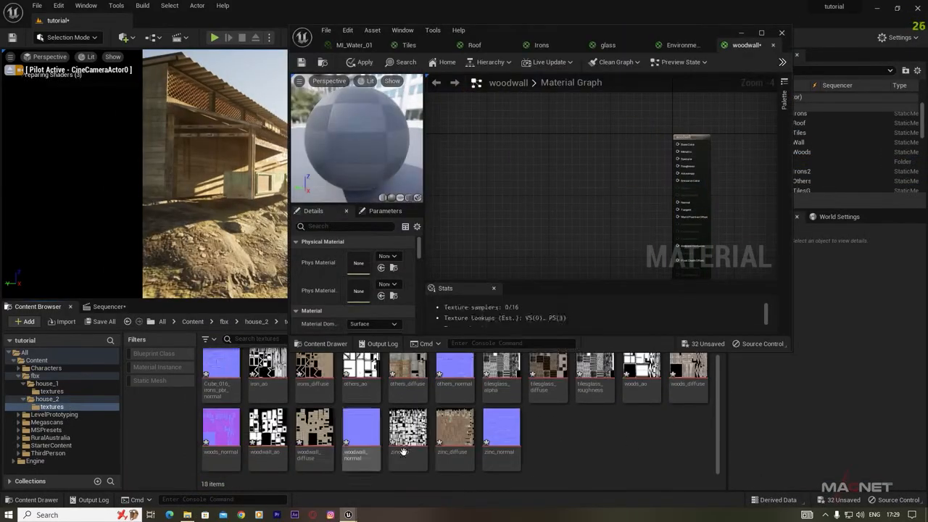
pyautogui.moveTo(361, 437); pyautogui.dragTo(456, 223)
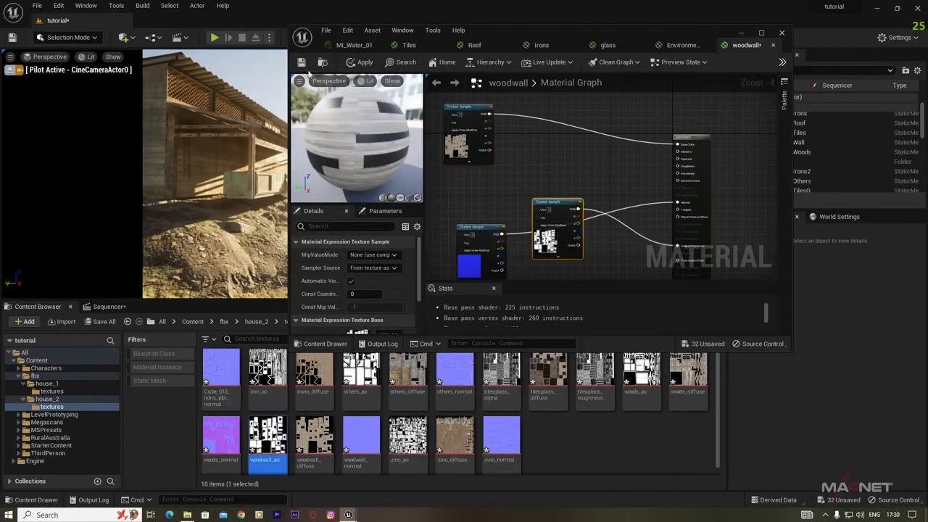
pyautogui.hotkey('ctrl', 's')
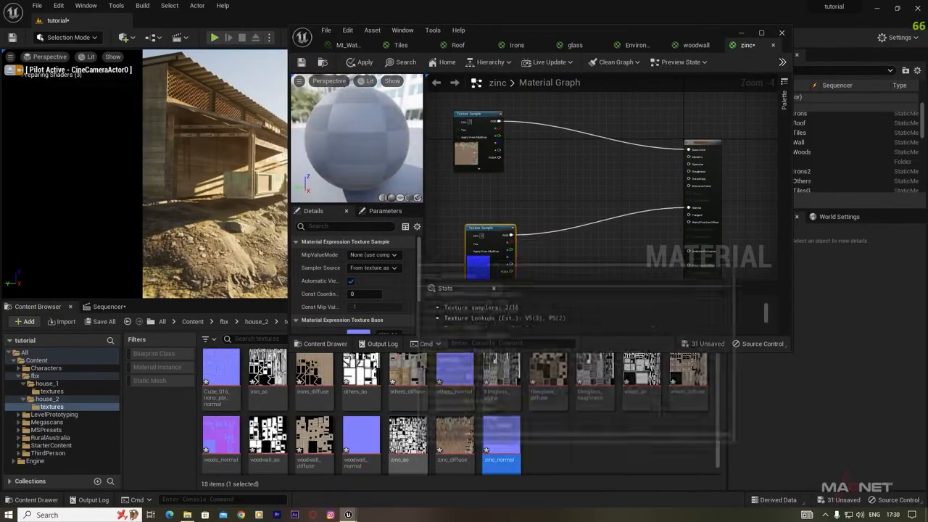
# Connect the zinc diffuse, normal and AO textures in the zinc material, texture the woods material, and save both.
pyautogui.hotkey('ctrl', 's')
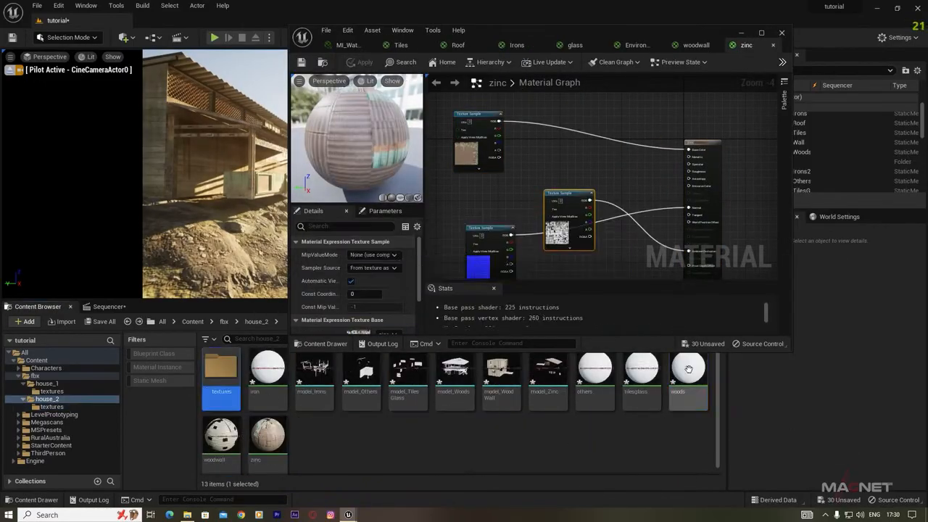
pyautogui.click(593, 373)
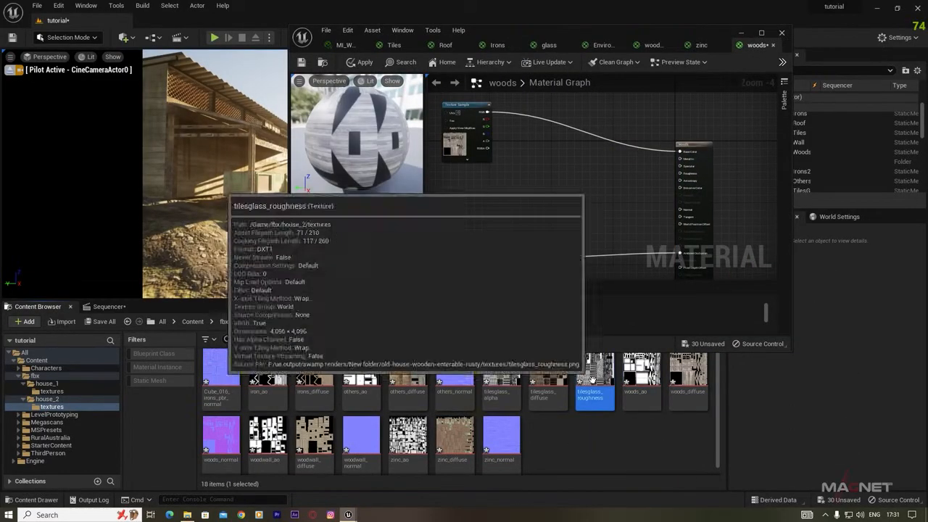
pyautogui.hotkey('ctrl', 's')
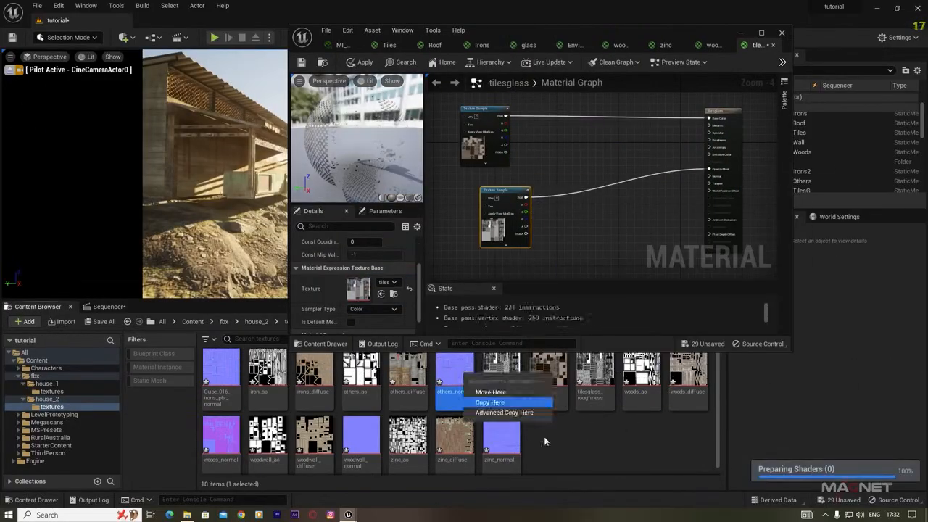
# Add the tilesglass_roughness texture to the tilesglass material, and save the tilesglass and others materials.
pyautogui.moveTo(594, 374); pyautogui.dragTo(569, 170)
pyautogui.hotkey('ctrl', 's')
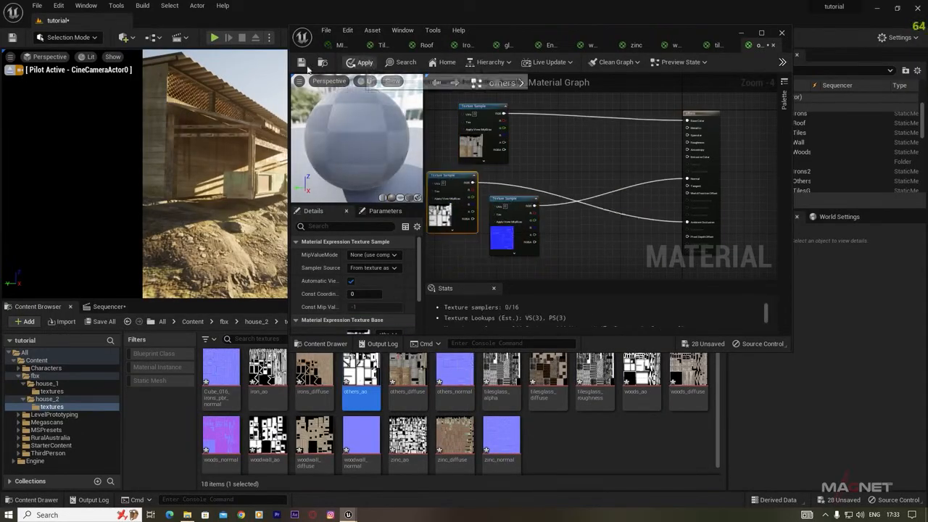
pyautogui.click(303, 63)
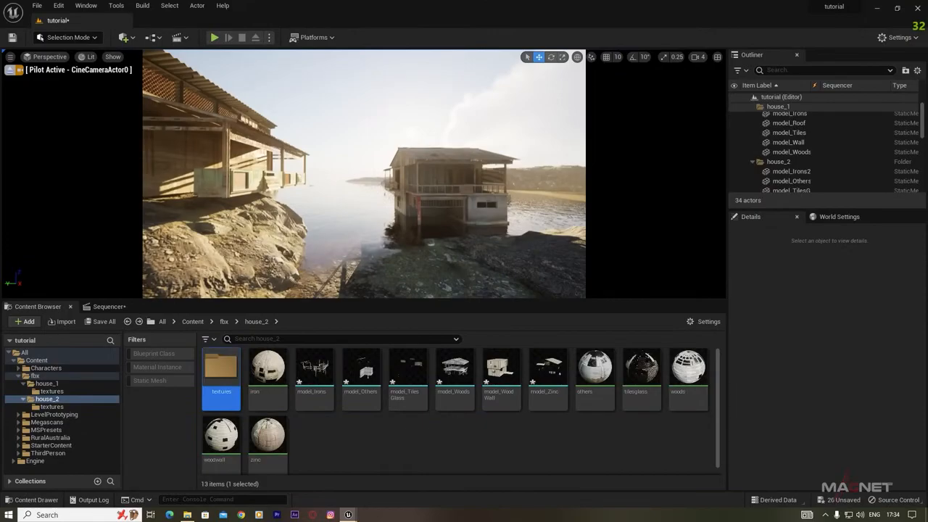
# Select all immediate children of the house_2 folder in the level and group them.
pyautogui.press('w')
pyautogui.moveTo(364, 174); pyautogui.dragTo(518, 156, button='right')
pyautogui.press('s')
pyautogui.press('w')
pyautogui.press('s')
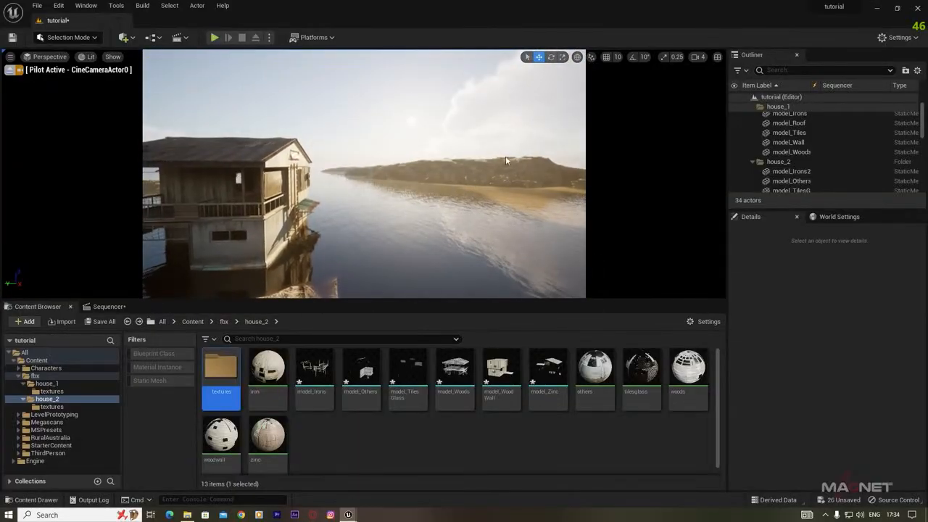
pyautogui.click(270, 245)
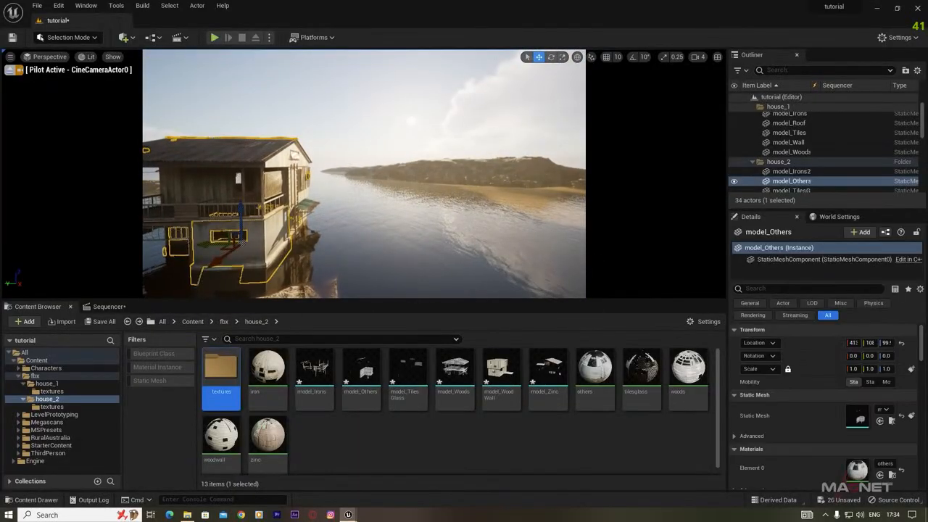
pyautogui.click(778, 161)
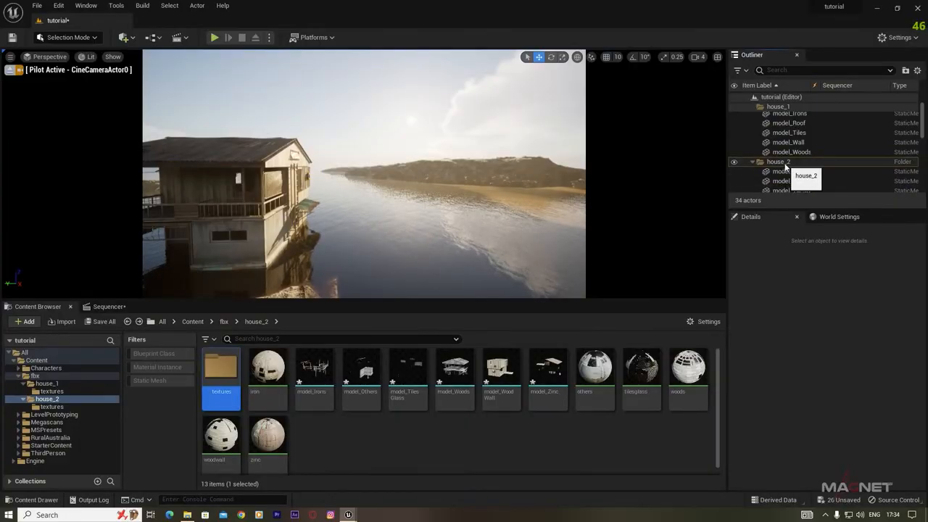
pyautogui.rightClick(784, 167)
pyautogui.moveTo(812, 206)
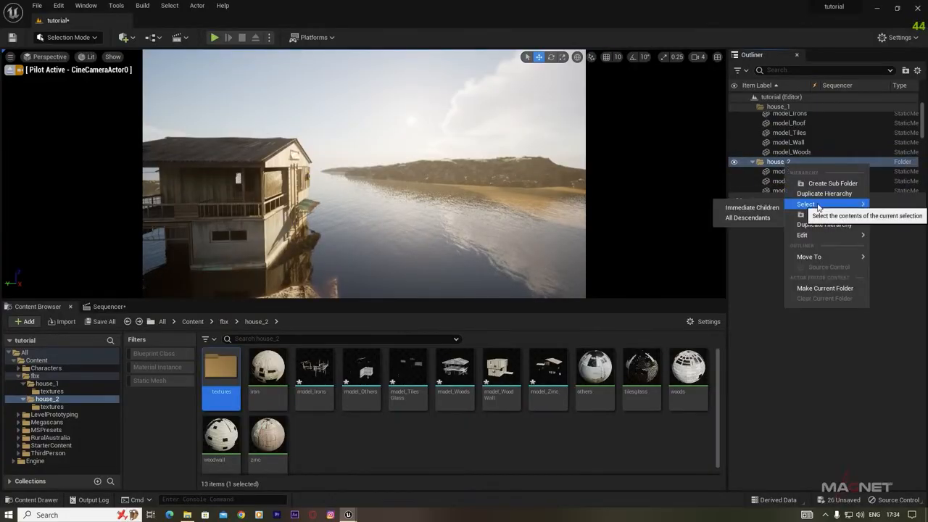
pyautogui.click(751, 208)
pyautogui.rightClick(785, 137)
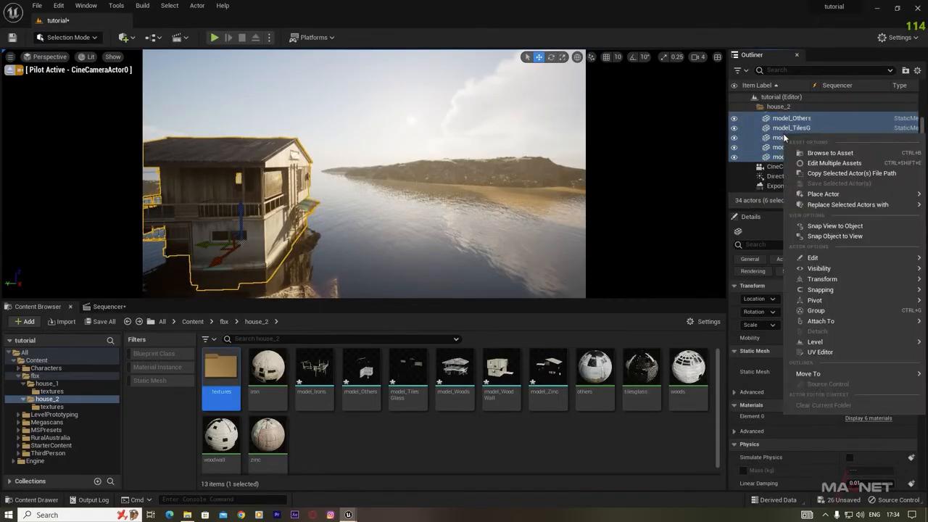
pyautogui.click(823, 307)
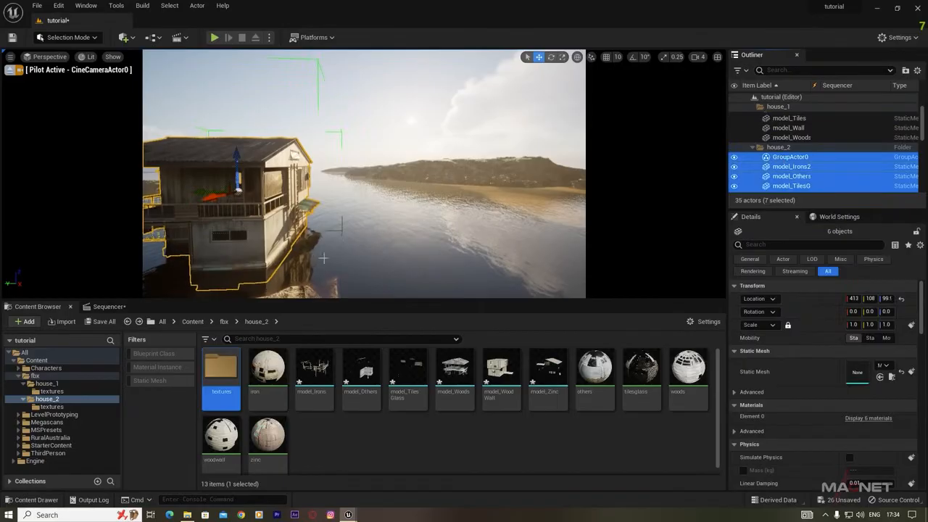
# Move the house_2 group across the water onto the distant rock island and set the viewport camera speed to 5.
pyautogui.moveTo(206, 200); pyautogui.dragTo(274, 186)
pyautogui.moveTo(335, 178); pyautogui.dragTo(269, 177, button='right')
pyautogui.moveTo(369, 181)
pyautogui.keyDown('shift'); pyautogui.mouseDown()
pyautogui.moveTo(506, 205)
pyautogui.moveTo(452, 196)
pyautogui.moveTo(435, 168)
pyautogui.moveTo(360, 177)
pyautogui.mouseUp(); pyautogui.keyUp('shift')
pyautogui.moveTo(361, 177); pyautogui.dragTo(405, 174, button='right')
pyautogui.moveTo(402, 170); pyautogui.dragTo(419, 155)
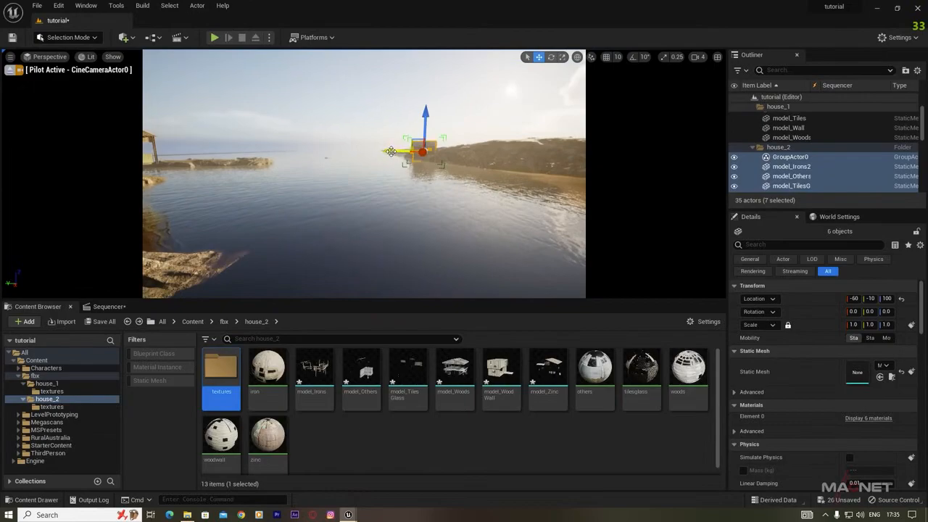
pyautogui.hotkey('ctrl', 'z')
pyautogui.moveTo(470, 198); pyautogui.dragTo(383, 172, button='right')
pyautogui.click(696, 57)
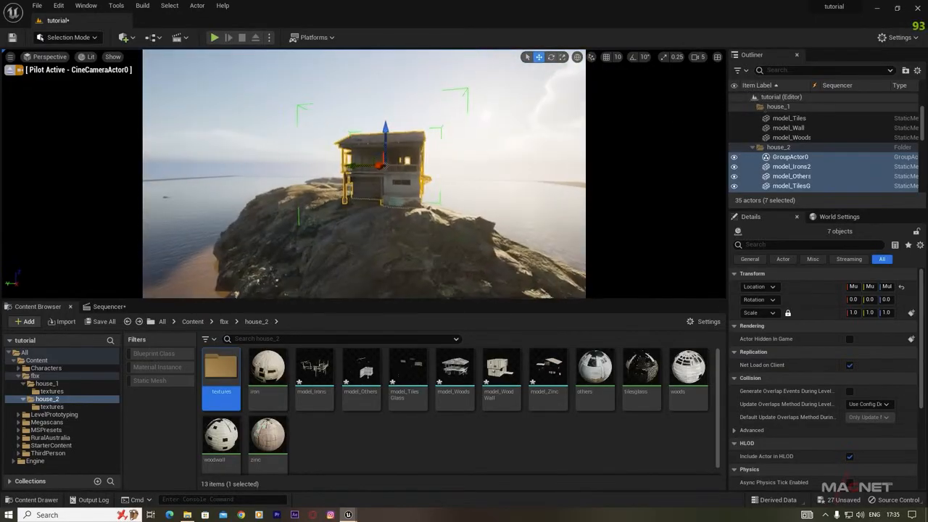
# Rotate the house_2 group about 32 degrees around its vertical axis and scale it up uniformly to about 1.5.
pyautogui.moveTo(350, 169); pyautogui.dragTo(325, 169)
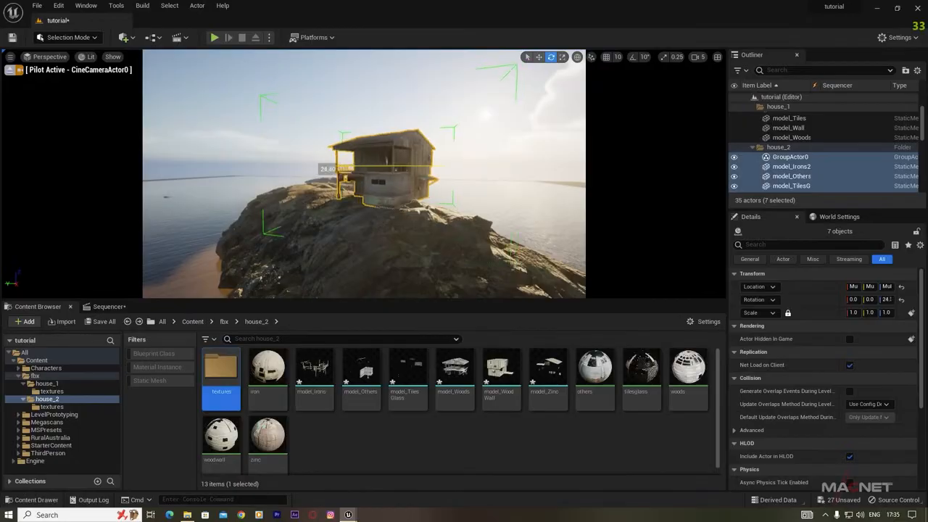
pyautogui.moveTo(407, 205); pyautogui.dragTo(447, 182, button='right')
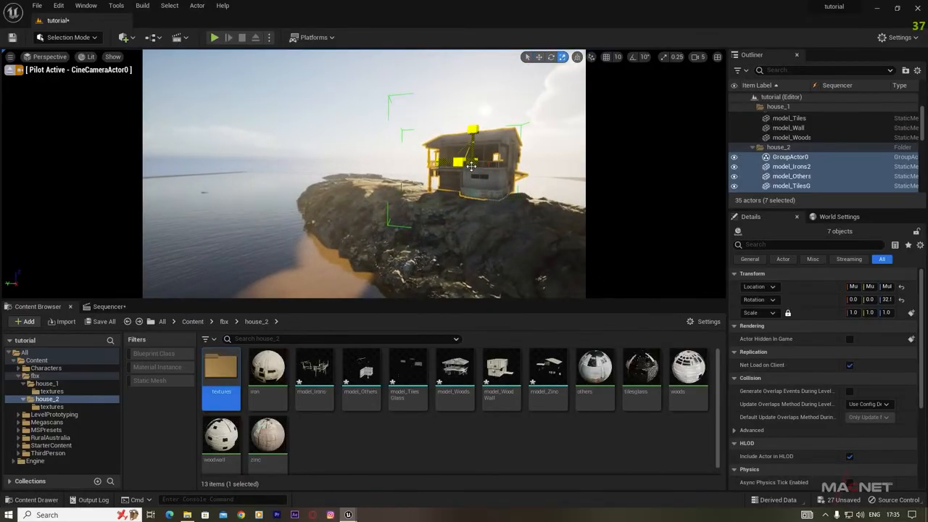
pyautogui.moveTo(471, 166); pyautogui.dragTo(494, 160)
pyautogui.moveTo(494, 160)
pyautogui.mouseDown(button='right')
pyautogui.moveTo(526, 162)
pyautogui.moveTo(504, 160)
pyautogui.mouseUp(button='right')
pyautogui.press('s')
pyautogui.press('w')
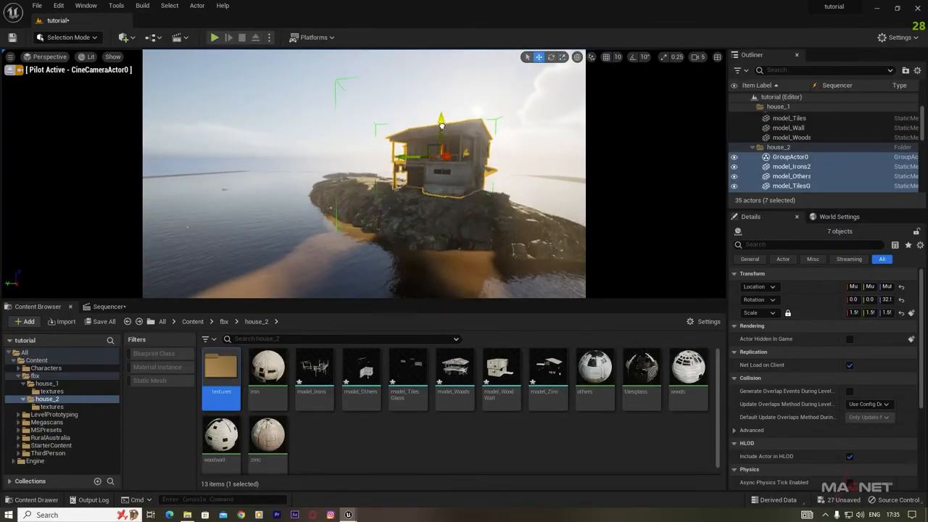
# Lower the enlarged house onto the island rock, adjust its horizontal position to suit the shoreline view, and deselect it.
pyautogui.moveTo(440, 118); pyautogui.dragTo(434, 157)
pyautogui.moveTo(428, 163); pyautogui.dragTo(330, 173, button='right')
pyautogui.press('w')
pyautogui.moveTo(330, 172); pyautogui.dragTo(266, 174)
pyautogui.moveTo(265, 174); pyautogui.dragTo(390, 190, button='right')
pyautogui.press('w')
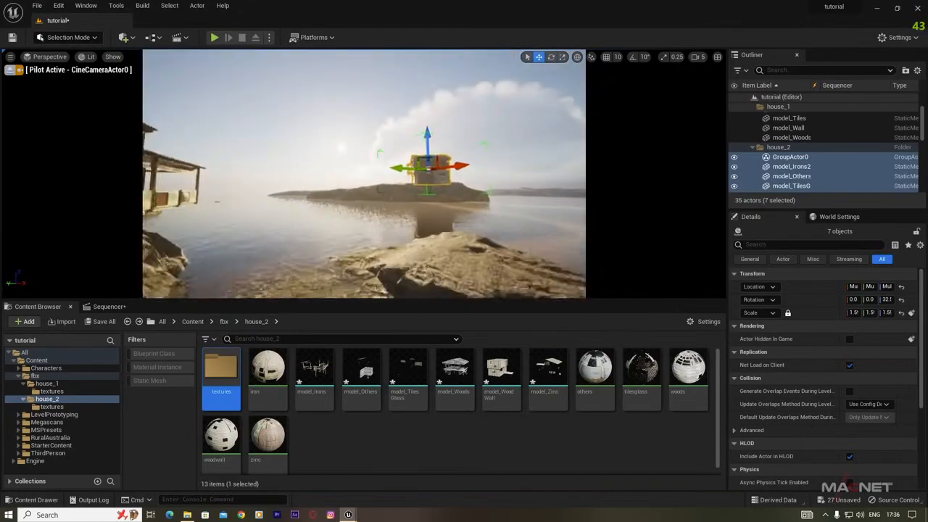
pyautogui.press('q')
pyautogui.press('Escape')
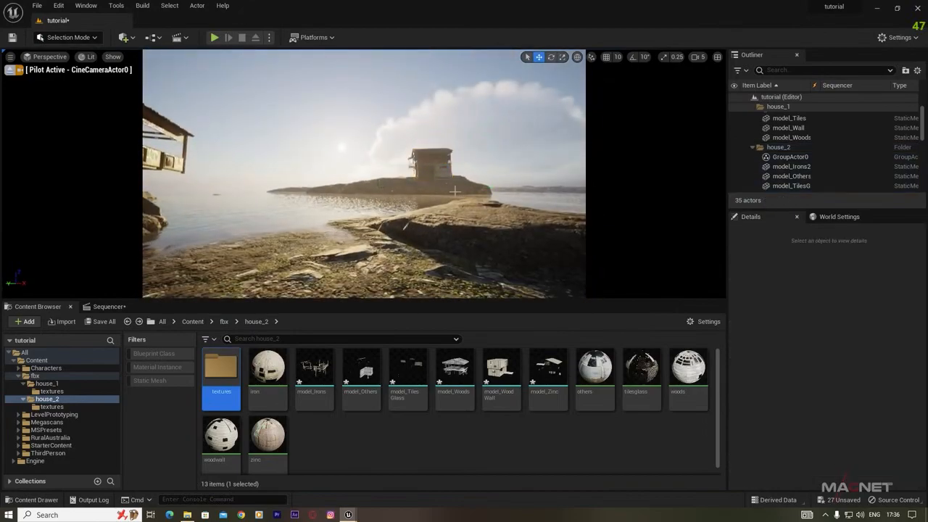
# Duplicate the island house beside the original and rotate the copy to about -56 degrees around its vertical axis.
pyautogui.click(431, 161)
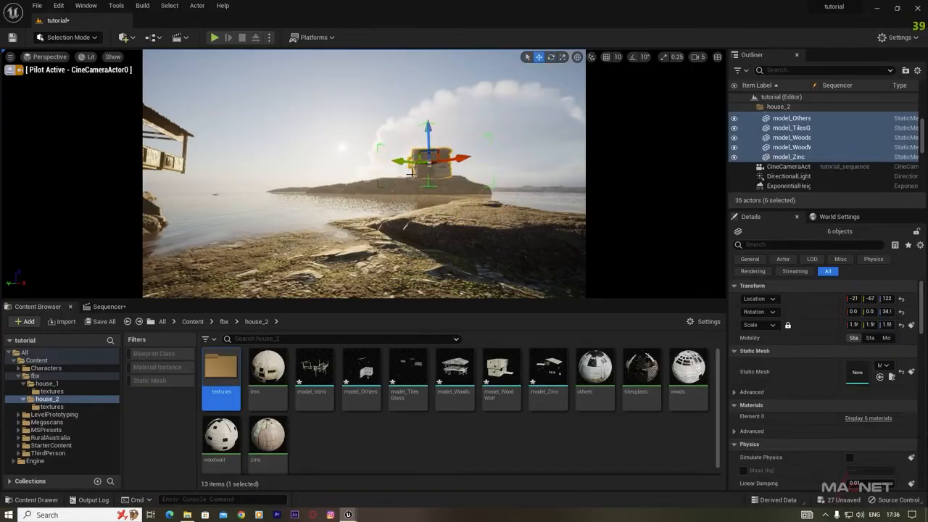
pyautogui.press('w')
pyautogui.moveTo(400, 211); pyautogui.dragTo(445, 244, button='right')
pyautogui.press('e')
pyautogui.press('s')
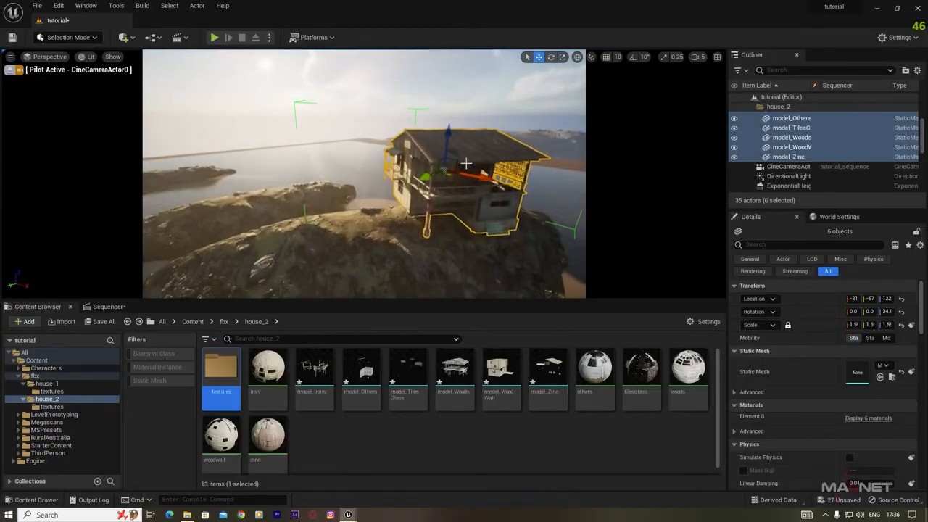
pyautogui.keyDown('alt'); pyautogui.moveTo(421, 182); pyautogui.dragTo(342, 214); pyautogui.keyUp('alt')
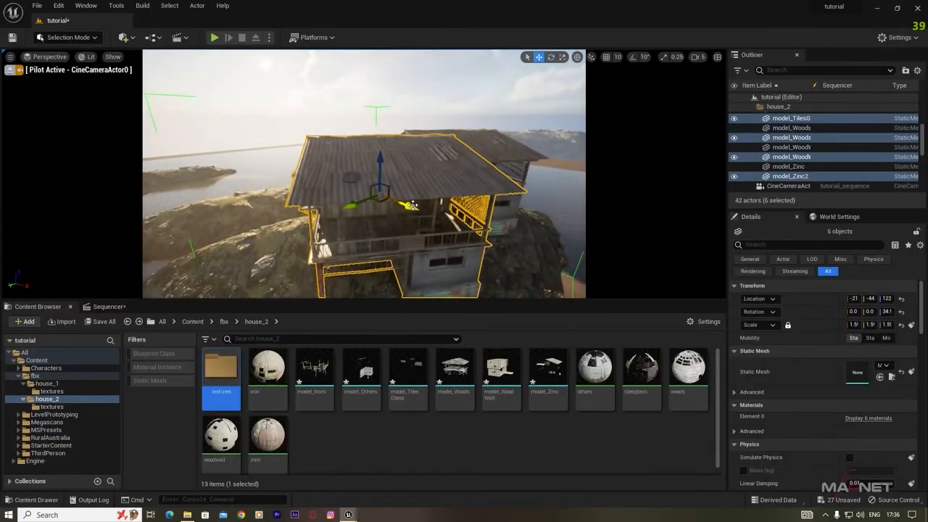
pyautogui.moveTo(412, 206); pyautogui.dragTo(362, 187)
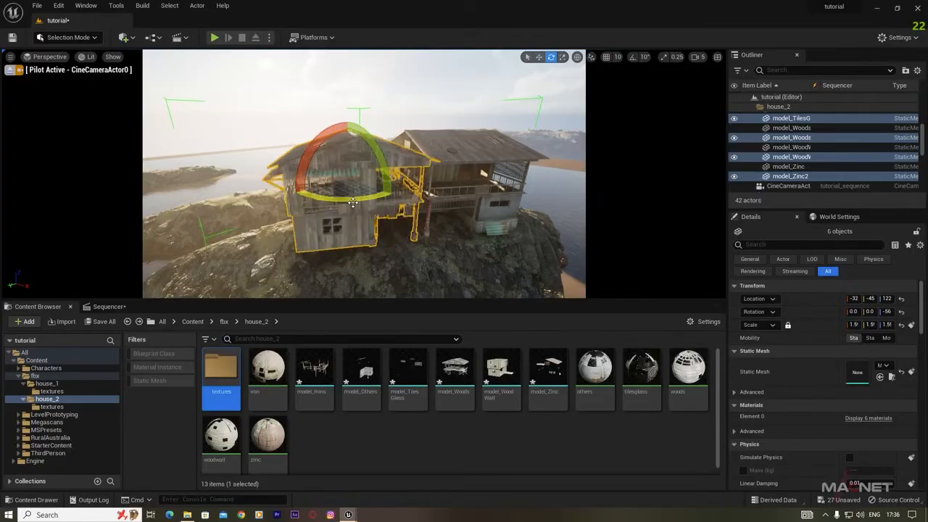
# Undo the copied house's last rotation, then scale the copy to about 2.2 and shift it away from the original.
pyautogui.hotkey('ctrl', 'z')
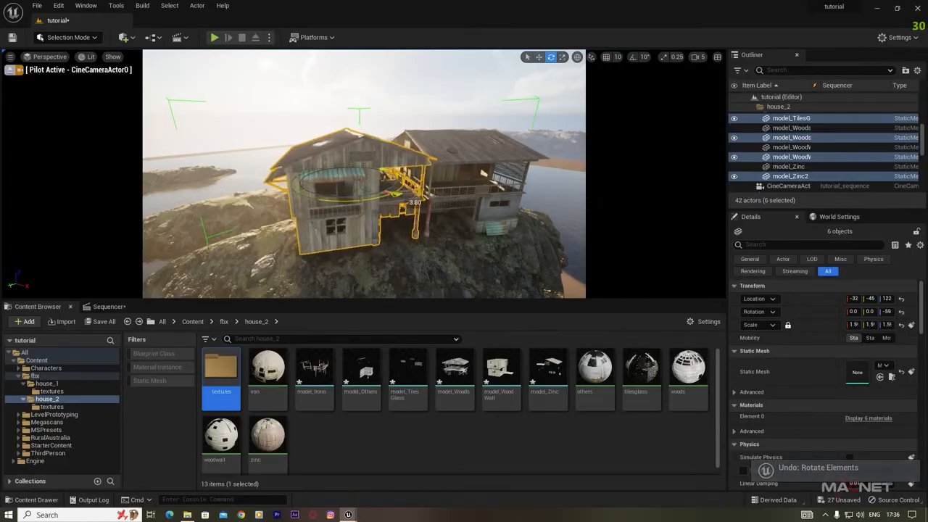
pyautogui.moveTo(347, 180); pyautogui.dragTo(284, 171)
pyautogui.press('w')
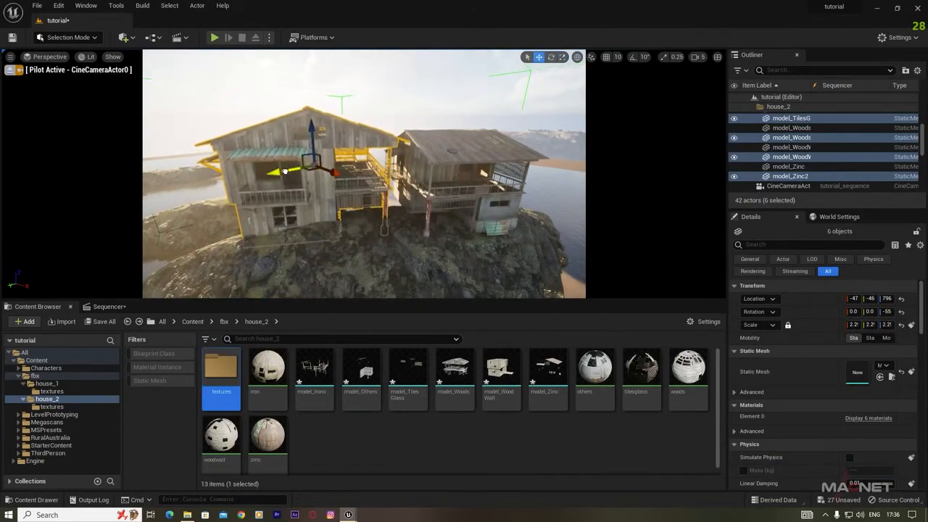
pyautogui.press('Escape')
# Select all immediate children of the house_1 folder in the level.
pyautogui.moveTo(399, 193); pyautogui.dragTo(155, 205, button='right')
pyautogui.click(262, 145)
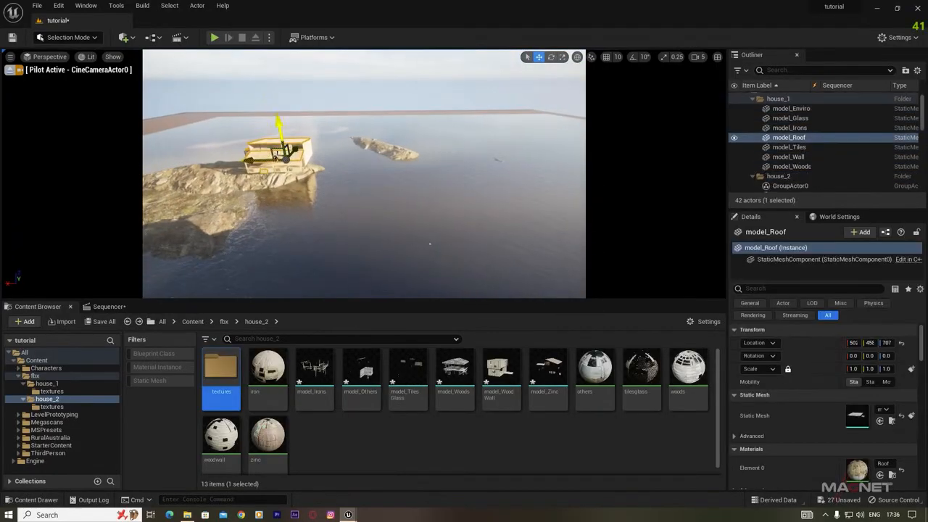
pyautogui.scroll(1, 783, 131)
pyautogui.click(778, 107)
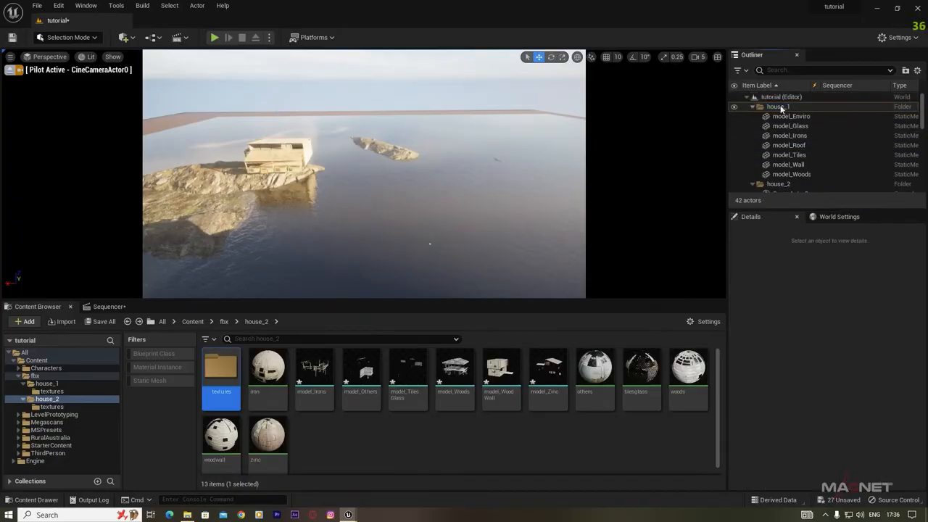
pyautogui.rightClick(782, 108)
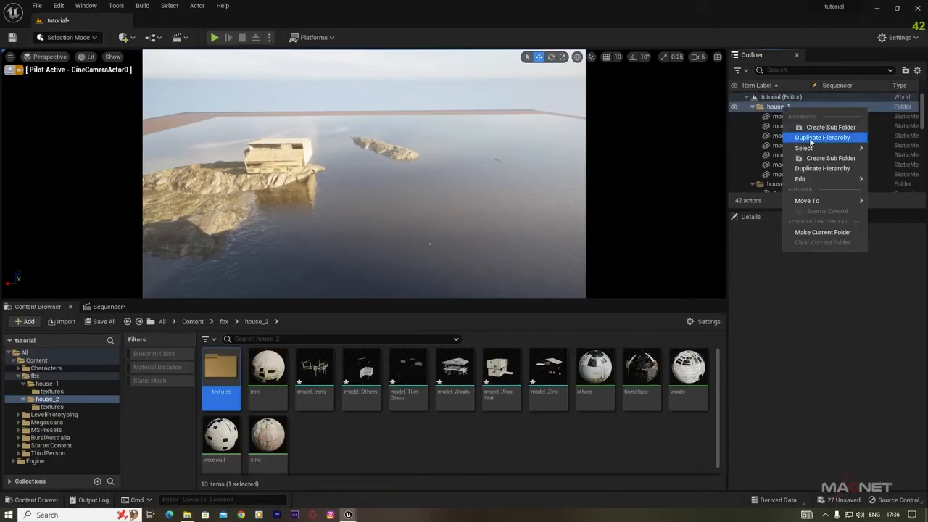
pyautogui.moveTo(808, 148)
pyautogui.click(750, 152)
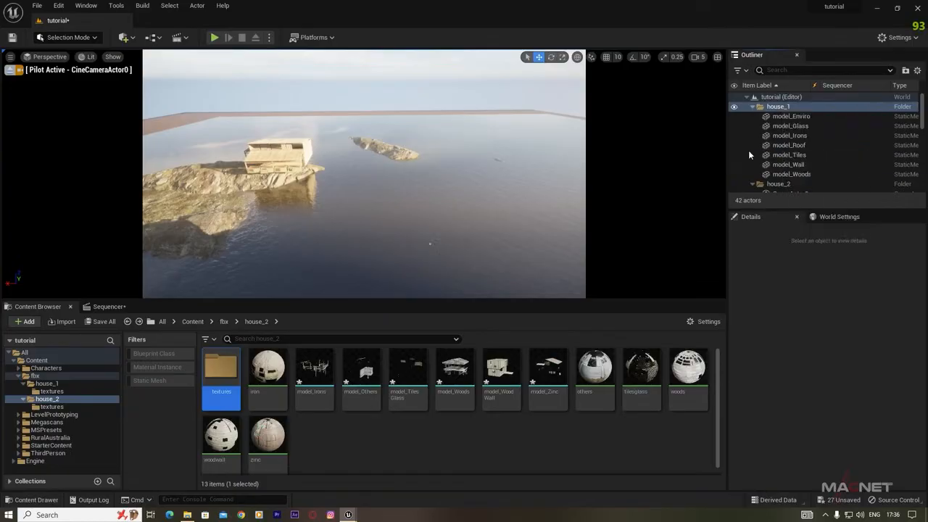
# Group the selected house_1 meshes and duplicate the group onto the rocky island across the water.
pyautogui.rightClick(784, 130)
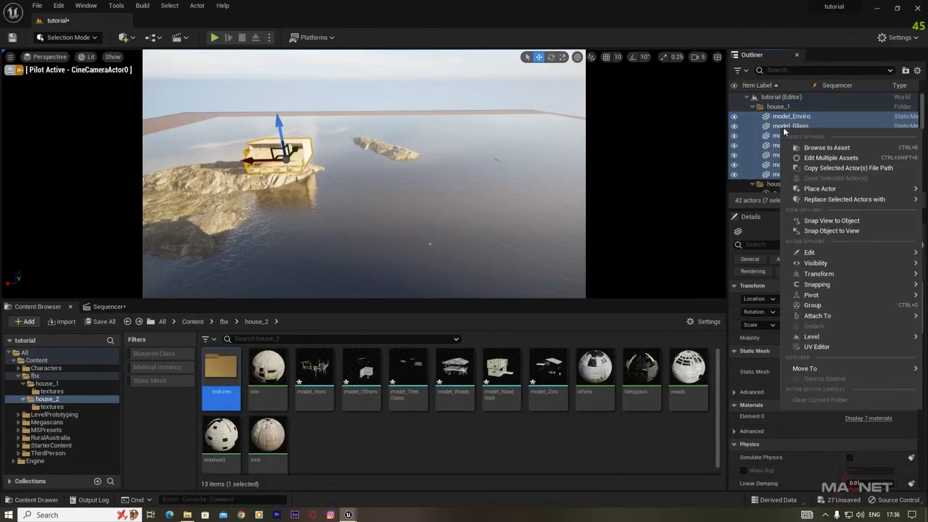
pyautogui.click(812, 305)
pyautogui.moveTo(310, 195)
pyautogui.mouseDown(button='right')
pyautogui.moveTo(290, 193)
pyautogui.moveTo(341, 196)
pyautogui.moveTo(312, 194)
pyautogui.mouseUp(button='right')
pyautogui.keyDown('alt'); pyautogui.moveTo(275, 196); pyautogui.dragTo(511, 163); pyautogui.keyUp('alt')
pyautogui.moveTo(510, 163); pyautogui.dragTo(490, 113, button='right')
# Shift the house_2 copy along the rocky island and turn it a few degrees about the vertical axis.
pyautogui.click(444, 149)
pyautogui.moveTo(408, 217); pyautogui.dragTo(336, 217)
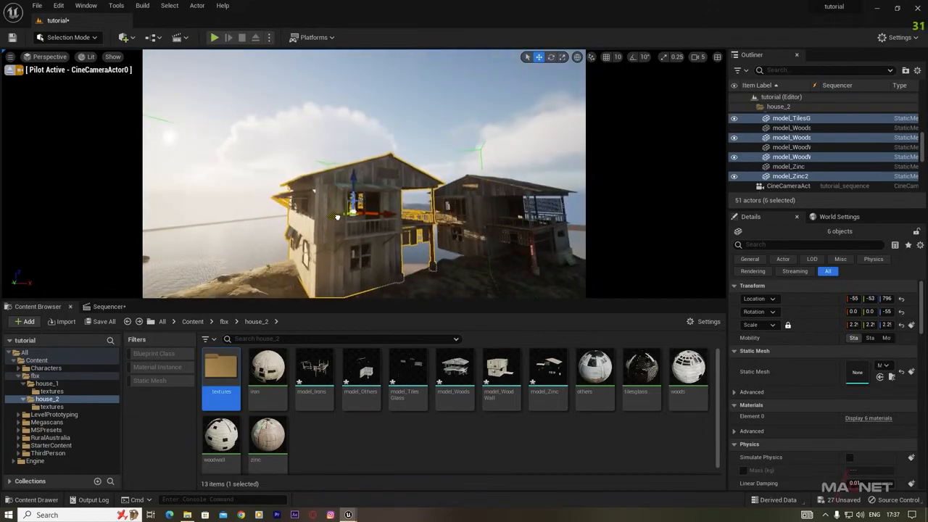
pyautogui.moveTo(406, 260)
pyautogui.mouseDown(button='right')
pyautogui.moveTo(391, 255)
pyautogui.moveTo(408, 270)
pyautogui.moveTo(407, 259)
pyautogui.mouseUp(button='right')
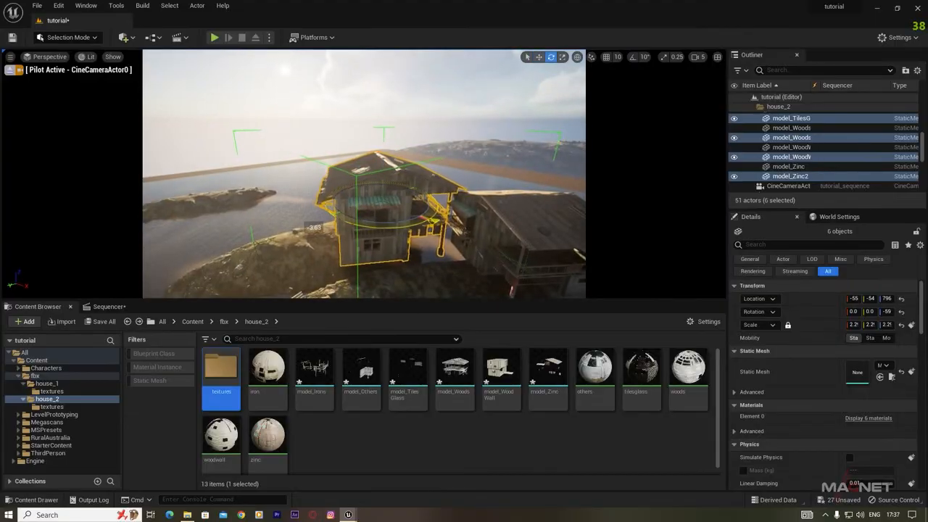
pyautogui.moveTo(425, 269); pyautogui.dragTo(406, 237, button='right')
# Rotate the house_1 copy to about 108° about the vertical axis and move it in against the old houses.
pyautogui.click(407, 237)
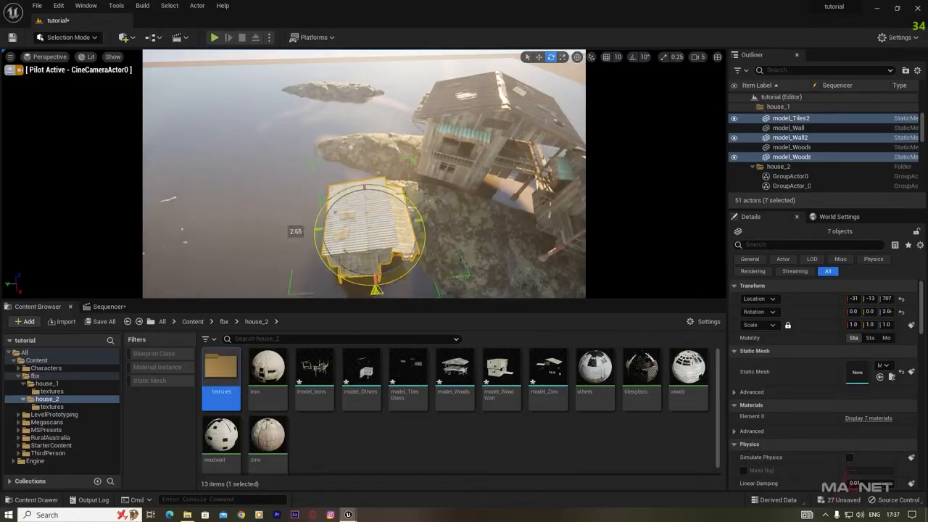
pyautogui.moveTo(316, 251); pyautogui.dragTo(371, 166)
pyautogui.moveTo(338, 196); pyautogui.dragTo(458, 204)
pyautogui.moveTo(458, 205); pyautogui.dragTo(476, 256, button='right')
# Rotate the house_1 copy to about 118° about the vertical axis and lower it onto the rock in front of the houses.
pyautogui.press('e')
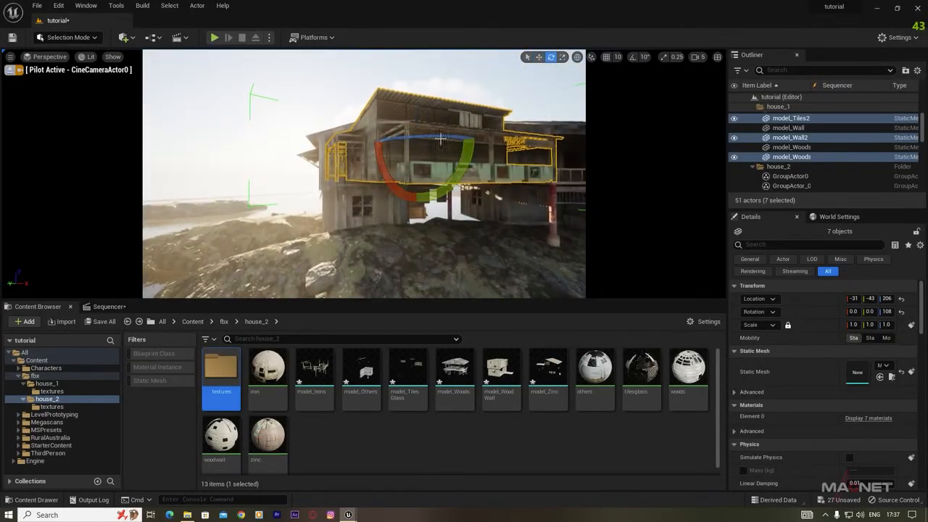
pyautogui.moveTo(435, 141); pyautogui.dragTo(391, 143)
pyautogui.press('w')
pyautogui.moveTo(417, 144); pyautogui.dragTo(406, 145, button='right')
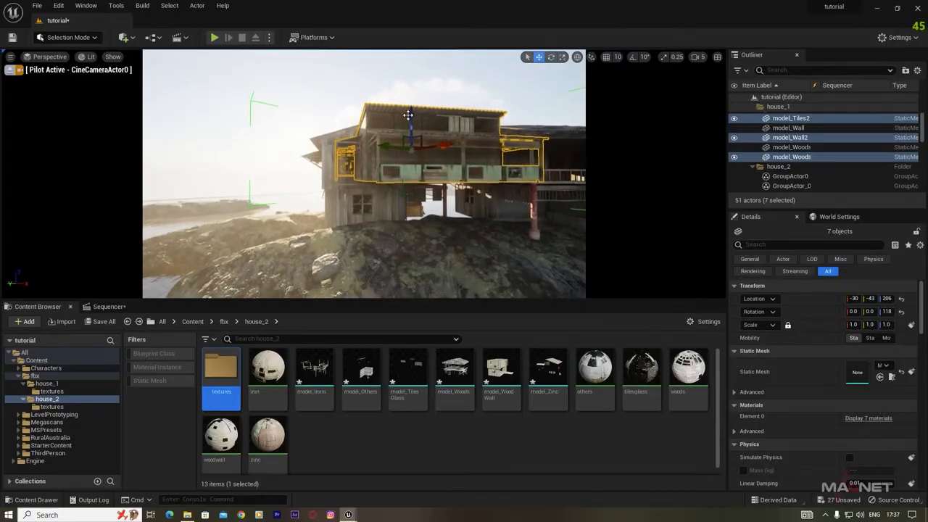
pyautogui.moveTo(410, 125); pyautogui.dragTo(403, 161)
pyautogui.moveTo(442, 197); pyautogui.dragTo(417, 193)
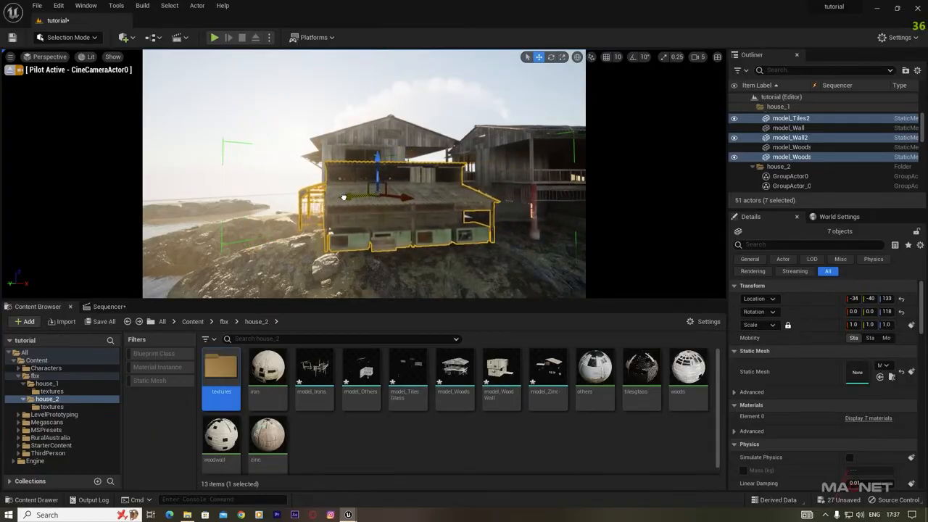
pyautogui.press('Escape')
# Slide the house_1 copy horizontally across the rock to adjust its place beside the neighbouring houses.
pyautogui.moveTo(362, 200)
pyautogui.mouseDown(button='right')
pyautogui.moveTo(384, 203)
pyautogui.moveTo(362, 201)
pyautogui.mouseUp(button='right')
pyautogui.click(307, 209)
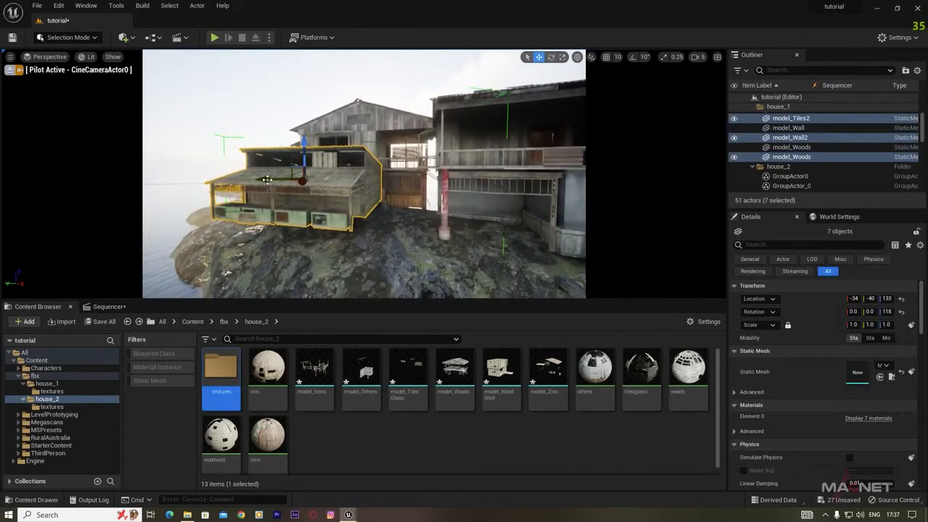
pyautogui.moveTo(305, 184); pyautogui.dragTo(306, 186)
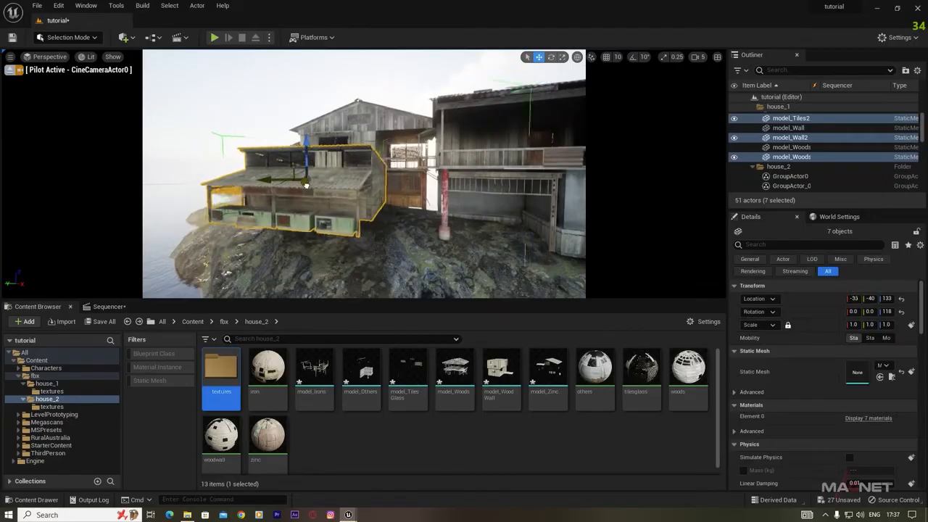
pyautogui.click(282, 121)
# Check the far island's houses from the foreground shore and nudge the house_1 copy closer to the taller house.
pyautogui.moveTo(282, 122); pyautogui.dragTo(327, 124, button='right')
pyautogui.moveTo(341, 225); pyautogui.dragTo(435, 243, button='right')
pyautogui.moveTo(320, 181); pyautogui.dragTo(282, 178, button='right')
pyautogui.moveTo(287, 226)
pyautogui.mouseDown(button='right')
pyautogui.moveTo(345, 226)
pyautogui.moveTo(254, 230)
pyautogui.moveTo(300, 237)
pyautogui.mouseUp(button='right')
pyautogui.moveTo(515, 173); pyautogui.dragTo(540, 174, button='right')
pyautogui.click(452, 133)
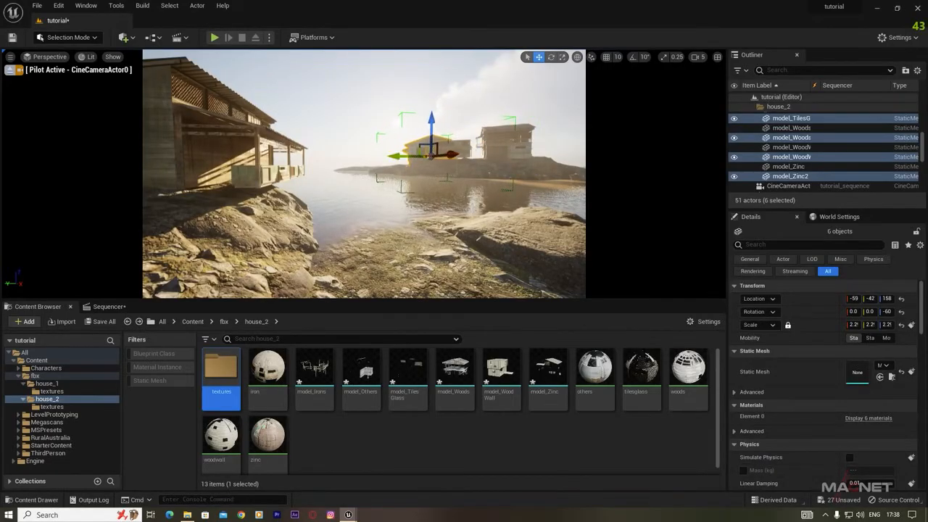
pyautogui.press('Escape')
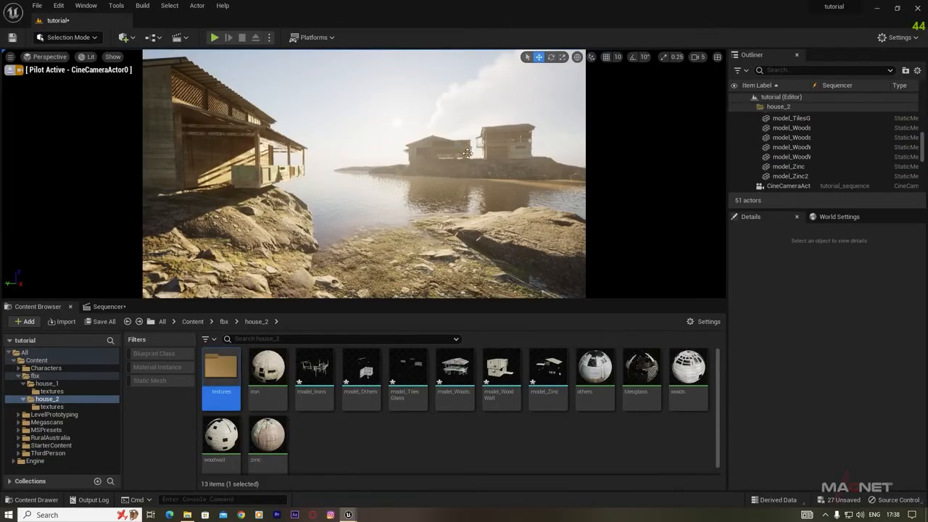
pyautogui.click(464, 149)
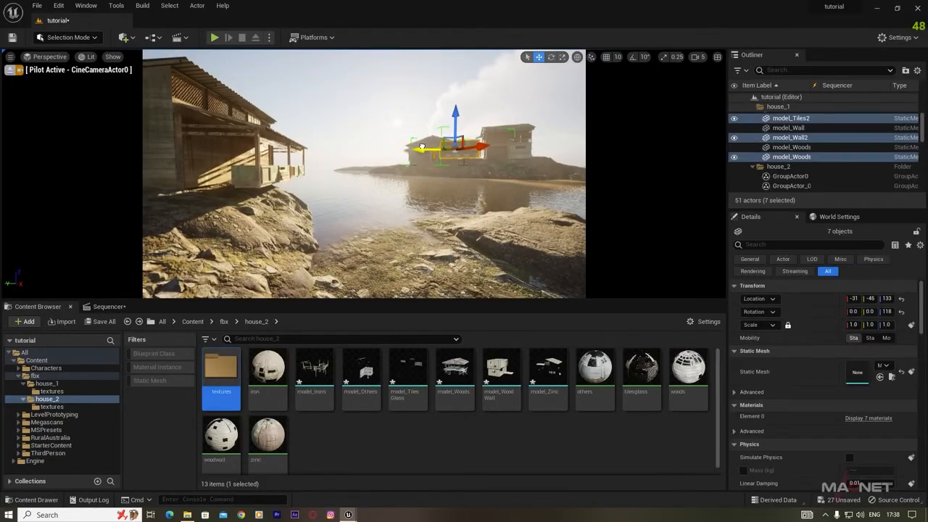
pyautogui.click(398, 90)
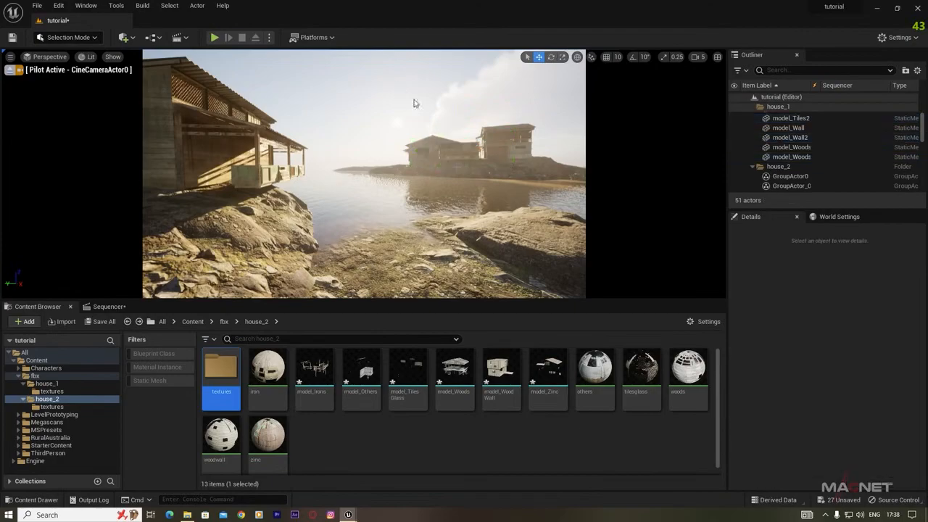
# Duplicate the Tundra Rocky Ground rock and place the copy out in the open water.
pyautogui.moveTo(433, 240); pyautogui.dragTo(400, 290, button='right')
pyautogui.press('w')
pyautogui.click(330, 221)
pyautogui.press('s')
pyautogui.click(392, 239)
pyautogui.moveTo(395, 241); pyautogui.dragTo(335, 274, button='right')
pyautogui.keyDown('alt'); pyautogui.moveTo(193, 204); pyautogui.dragTo(516, 239); pyautogui.keyUp('alt')
# Reposition and rotate the copied rock as a distant islet, and scale its height to about 6.2.
pyautogui.moveTo(516, 239); pyautogui.dragTo(569, 174, button='right')
pyautogui.moveTo(417, 192); pyautogui.dragTo(233, 119)
pyautogui.press('e')
pyautogui.moveTo(423, 180); pyautogui.dragTo(422, 138, button='right')
pyautogui.press('w')
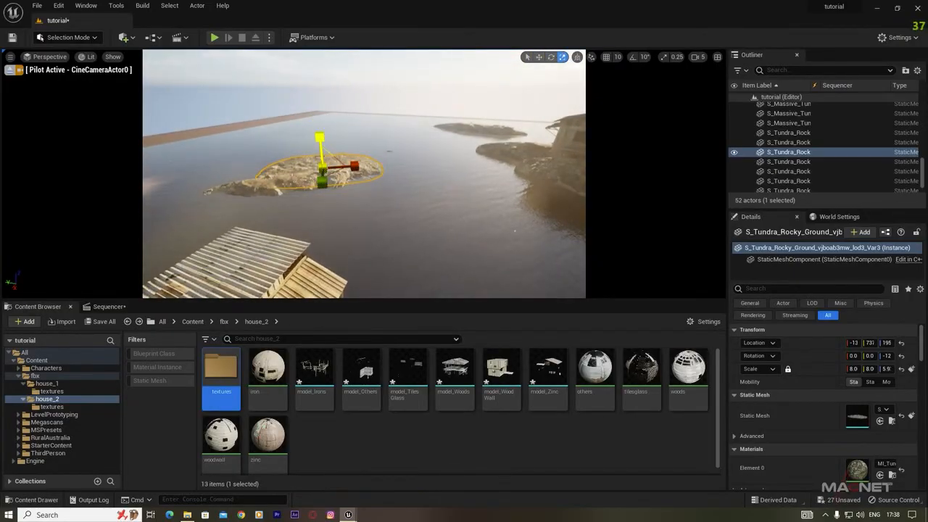
pyautogui.moveTo(353, 232); pyautogui.dragTo(485, 207, button='right')
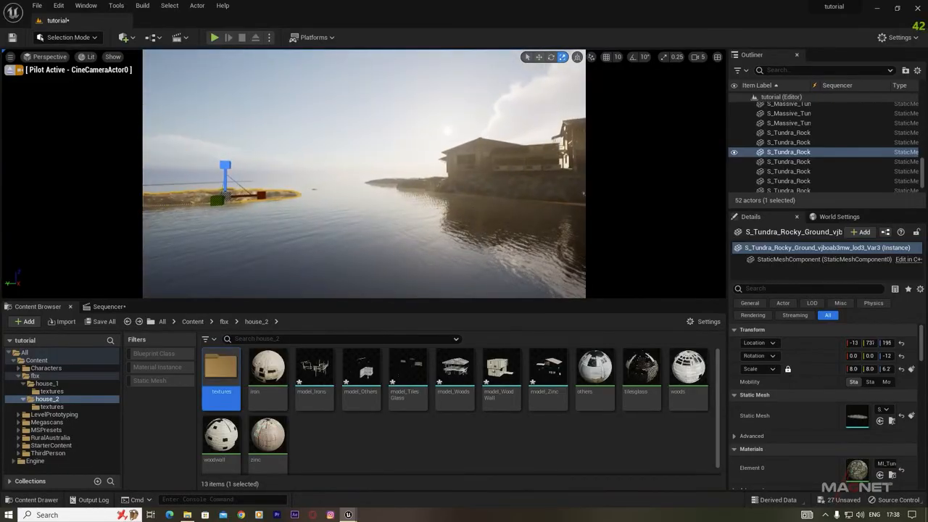
# Duplicate the house_1 group onto the new rock islet, turn it, and lower it onto the rock.
pyautogui.click(482, 165)
pyautogui.press('w')
pyautogui.keyDown('alt'); pyautogui.moveTo(479, 160); pyautogui.dragTo(229, 164); pyautogui.keyUp('alt')
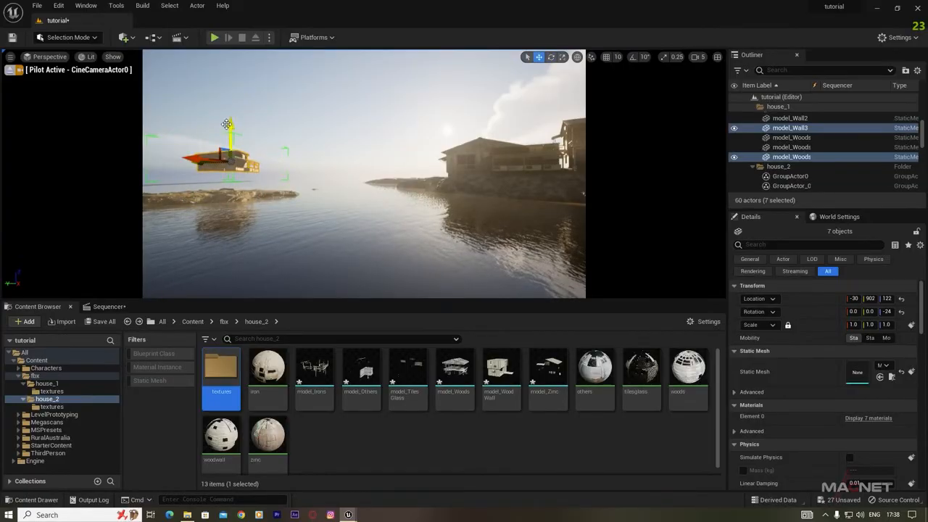
pyautogui.moveTo(230, 129); pyautogui.dragTo(232, 147)
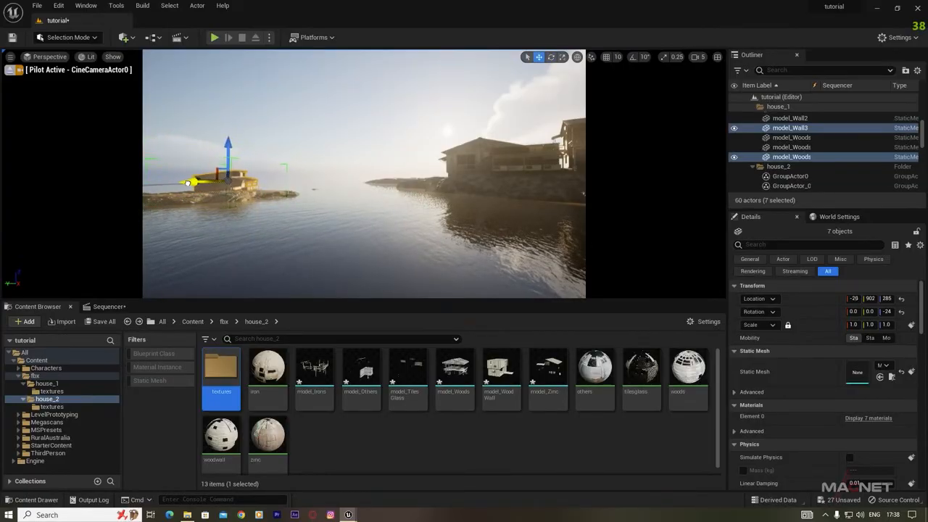
pyautogui.moveTo(187, 182); pyautogui.dragTo(166, 184)
pyautogui.press('Escape')
pyautogui.moveTo(364, 174); pyautogui.dragTo(340, 167, button='right')
# Open Quixel Bridge from the Content folder and select the Wooden Beam asset among the local Megascans.
pyautogui.click(42, 361)
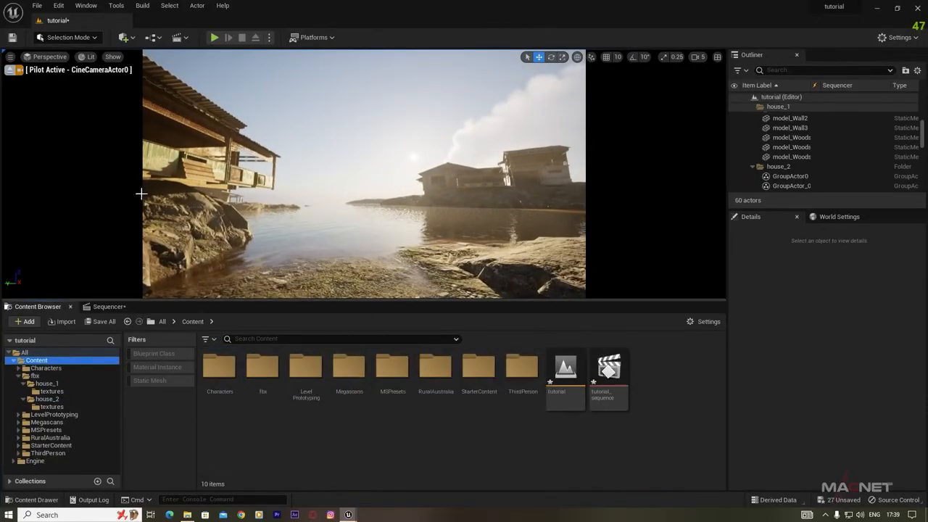
pyautogui.rightClick(363, 433)
pyautogui.click(411, 119)
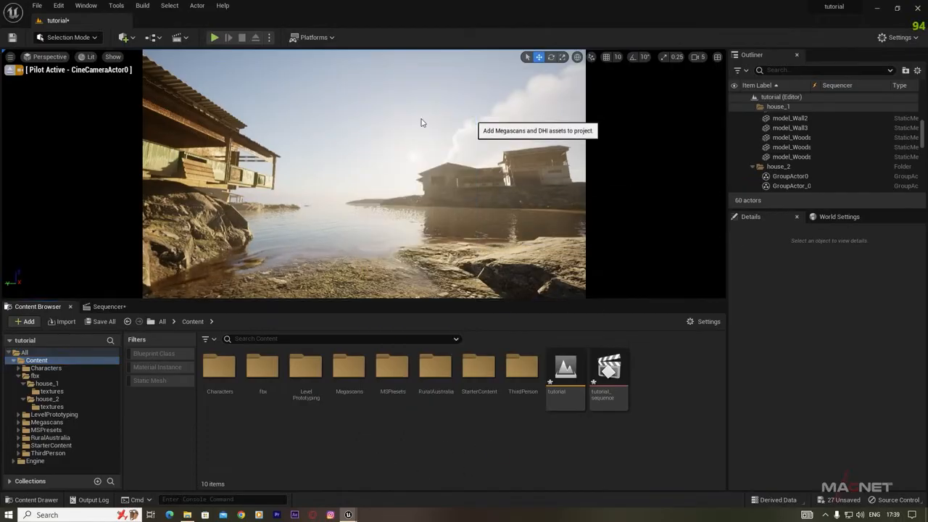
pyautogui.scroll(-10, 513, 315)
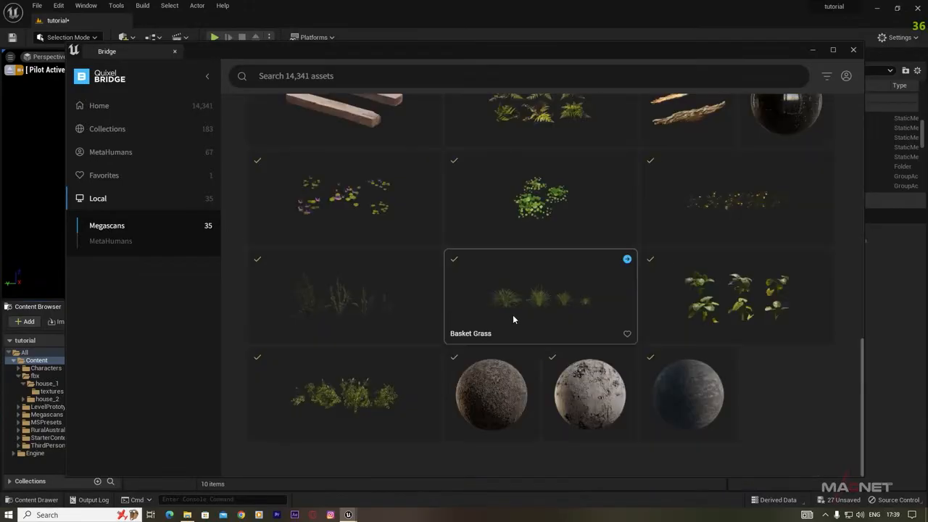
pyautogui.scroll(3, 436, 326)
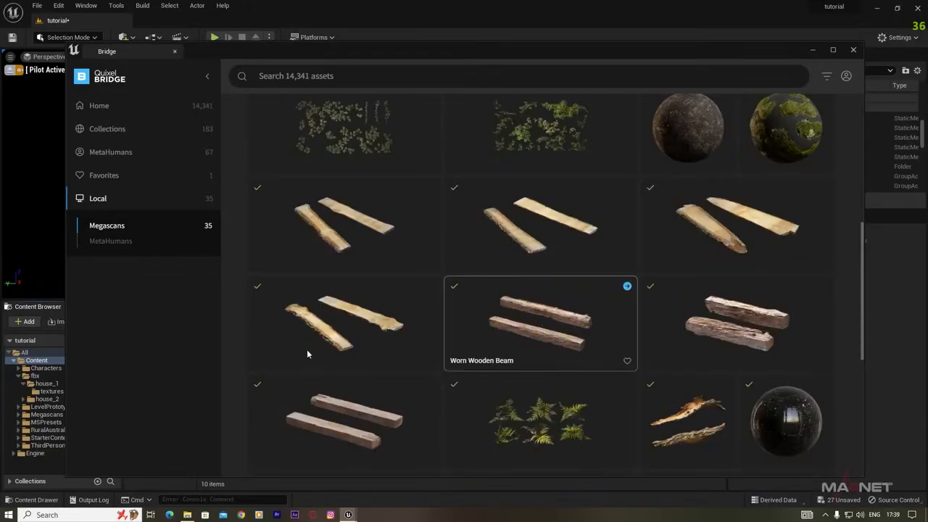
pyautogui.click(367, 418)
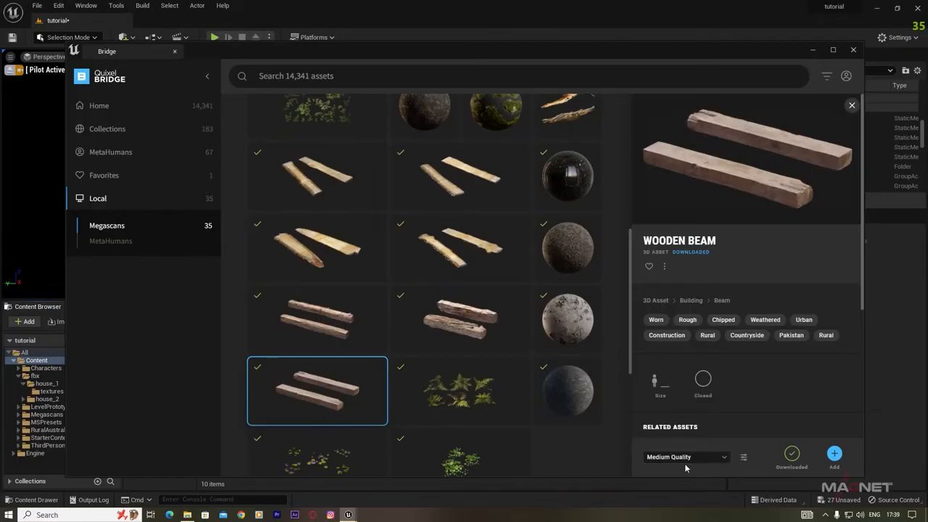
# Add the Wooden Beam to the project at Medium Quality, along with the Worn Wooden Beam.
pyautogui.click(725, 458)
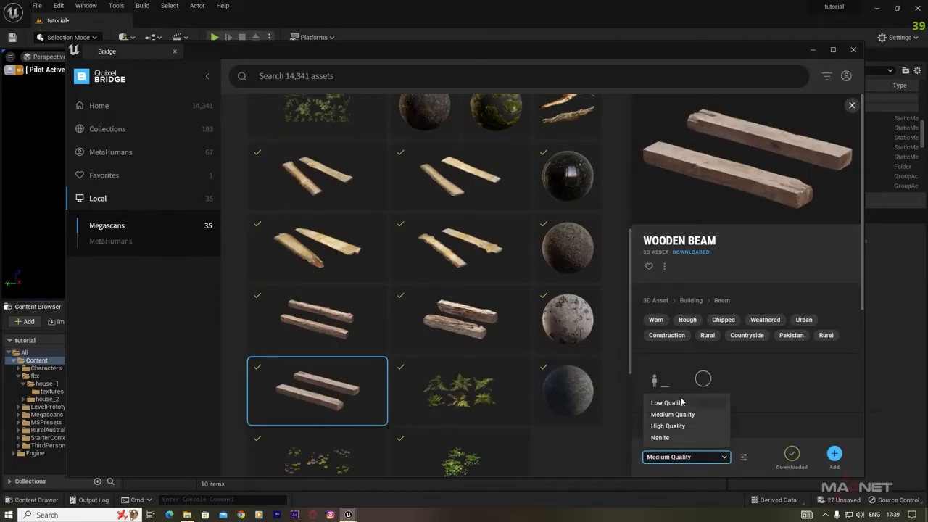
pyautogui.click(659, 464)
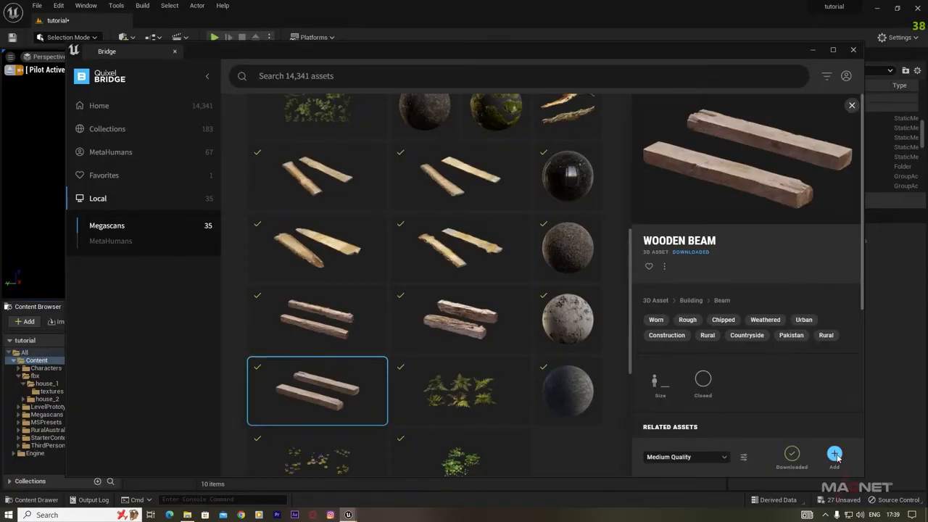
pyautogui.click(323, 317)
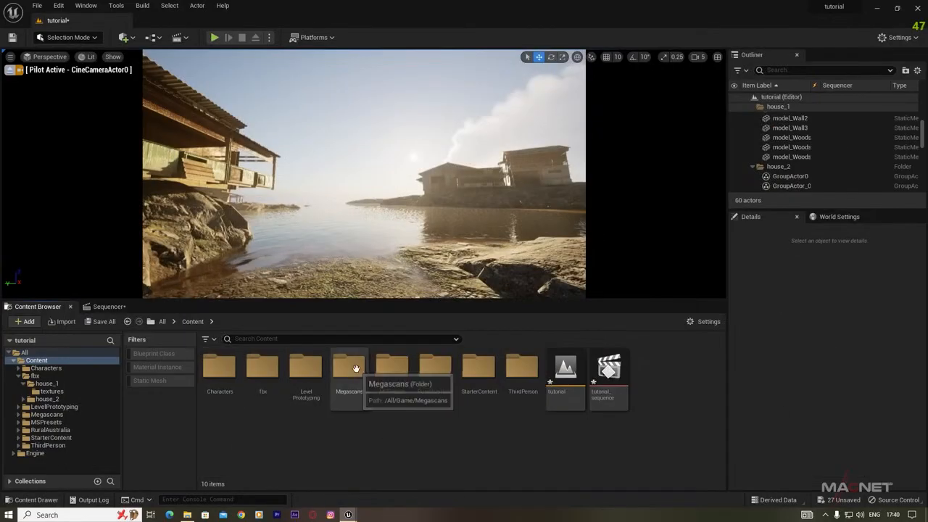
# Open the Megascans 3D_Assets folder and filter it to show only static meshes.
pyautogui.doubleClick(354, 367)
pyautogui.doubleClick(221, 369)
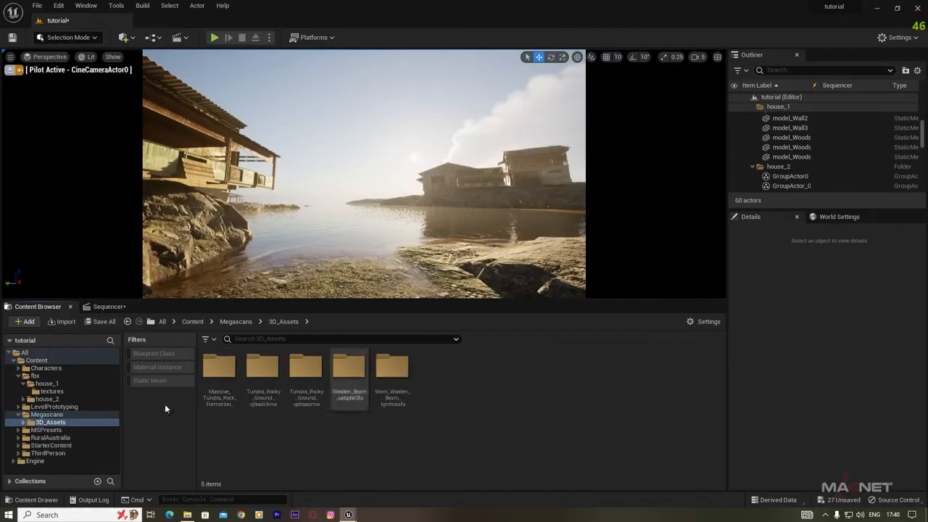
pyautogui.click(149, 381)
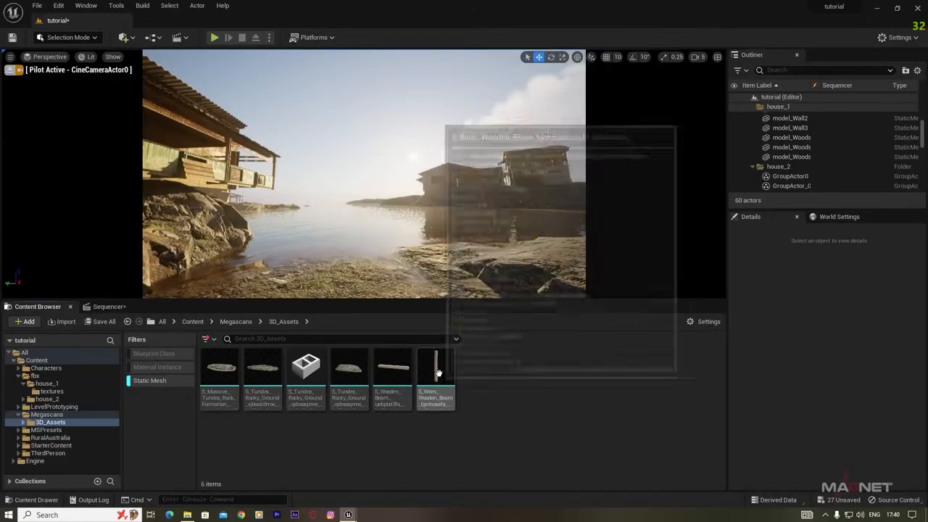
# Enable Nanite for the Wooden Beam and Worn Wooden Beam static meshes.
pyautogui.click(392, 373)
pyautogui.keyDown('ctrl'); pyautogui.click(443, 390); pyautogui.keyUp('ctrl')
pyautogui.rightClick(397, 377)
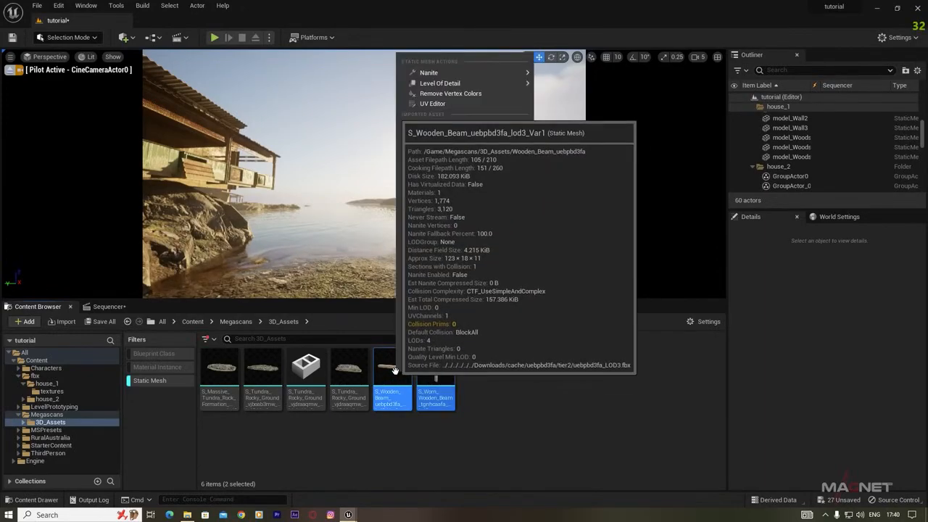
pyautogui.moveTo(419, 219)
pyautogui.moveTo(435, 73)
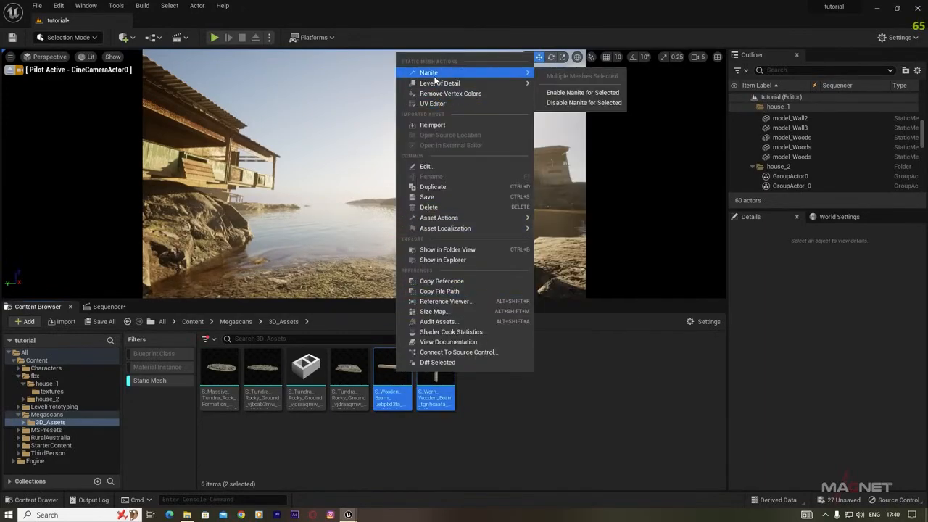
pyautogui.click(568, 93)
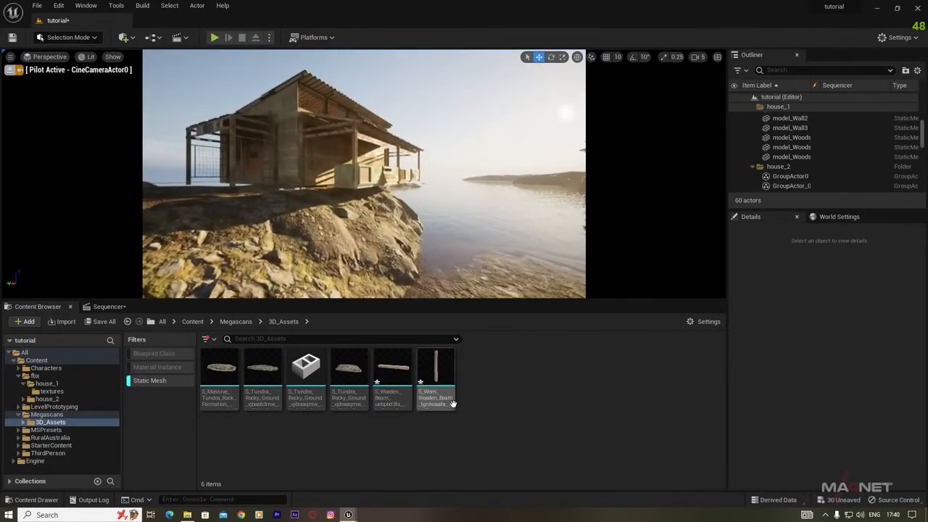
# Place the Wooden Beam on the rock beside the foreground house and raise it above the ground.
pyautogui.moveTo(412, 377)
pyautogui.moveTo(411, 377); pyautogui.dragTo(250, 218)
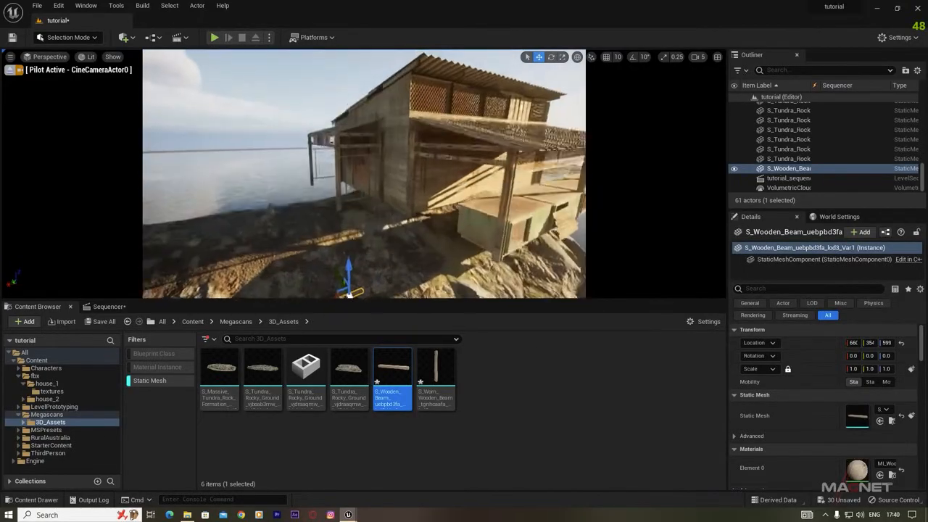
pyautogui.moveTo(346, 224); pyautogui.dragTo(342, 181)
# Scale the wooden beam uniformly to about 3.1.
pyautogui.moveTo(364, 174); pyautogui.dragTo(327, 182, button='right')
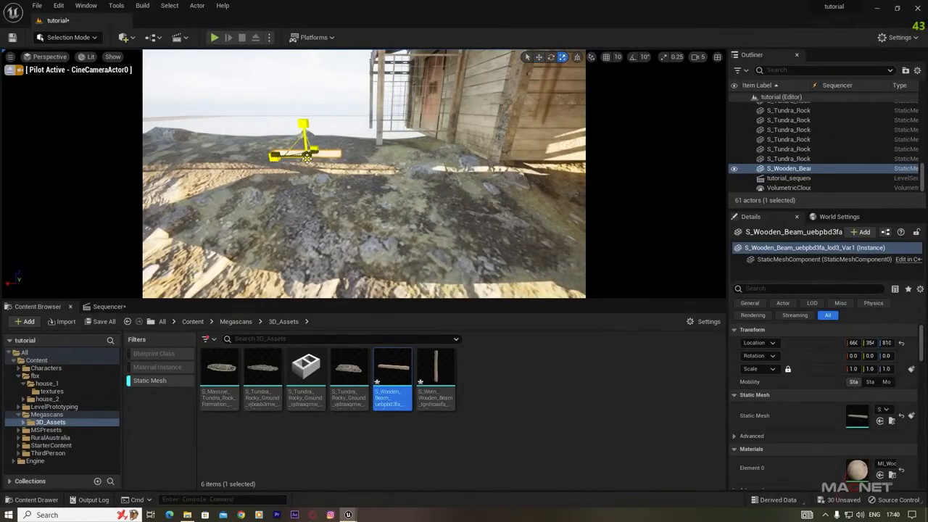
pyautogui.moveTo(307, 156); pyautogui.dragTo(318, 148)
pyautogui.moveTo(317, 148); pyautogui.dragTo(335, 224, button='right')
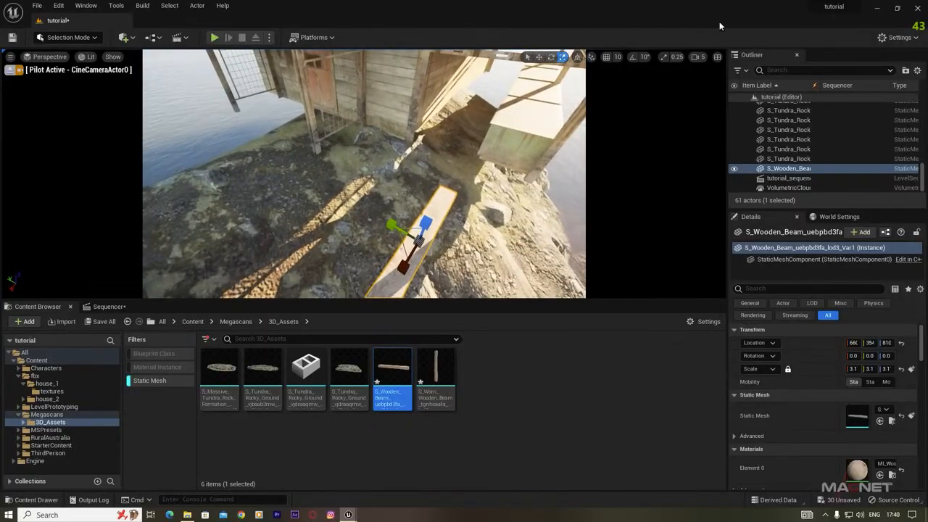
# Set the camera speed to 3 and reshape the wooden beam to a scale of about 4.3, 4.5 and 1.7.
pyautogui.click(697, 58)
pyautogui.moveTo(473, 229); pyautogui.dragTo(371, 191, button='right')
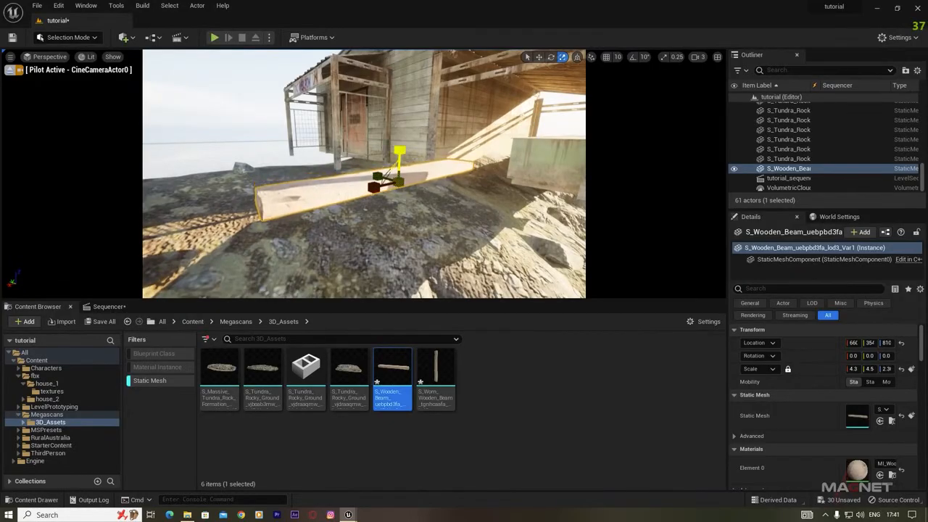
pyautogui.click(215, 74)
pyautogui.moveTo(214, 74); pyautogui.dragTo(191, 103, button='right')
pyautogui.click(427, 189)
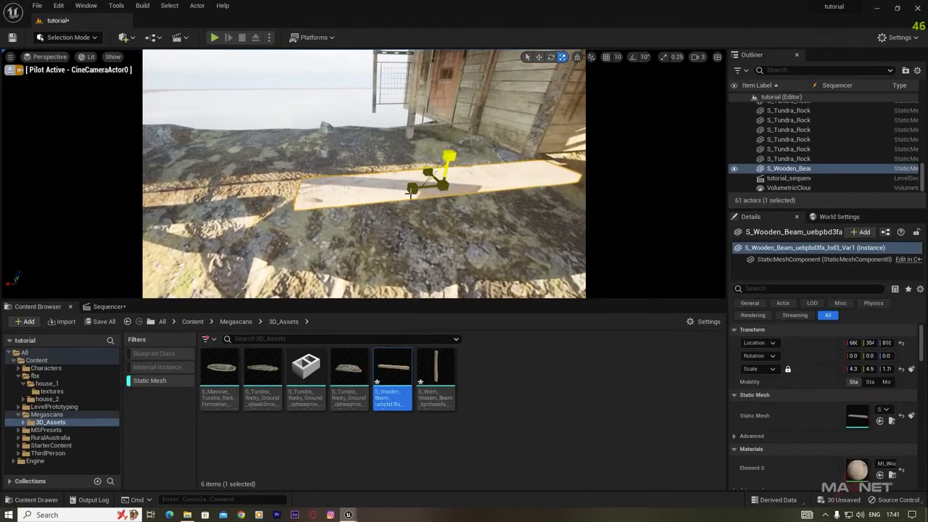
# Duplicate the wooden beam sideways to form a deck of four adjacent plank rows on the rock.
pyautogui.keyDown('alt'); pyautogui.moveTo(428, 171); pyautogui.dragTo(443, 186); pyautogui.keyUp('alt')
pyautogui.moveTo(443, 186); pyautogui.dragTo(430, 172, button='right')
pyautogui.keyDown('alt'); pyautogui.moveTo(399, 164); pyautogui.dragTo(284, 147); pyautogui.keyUp('alt')
pyautogui.moveTo(389, 201); pyautogui.dragTo(250, 222, button='right')
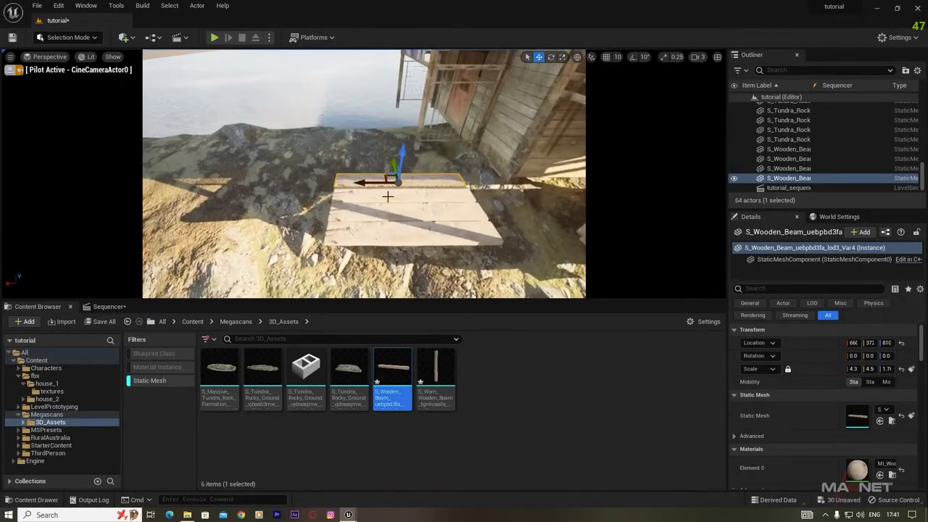
# Offset the plank rows lengthwise into a staggered pattern and add a copied plank at the end of the front row.
pyautogui.moveTo(355, 182); pyautogui.dragTo(308, 184)
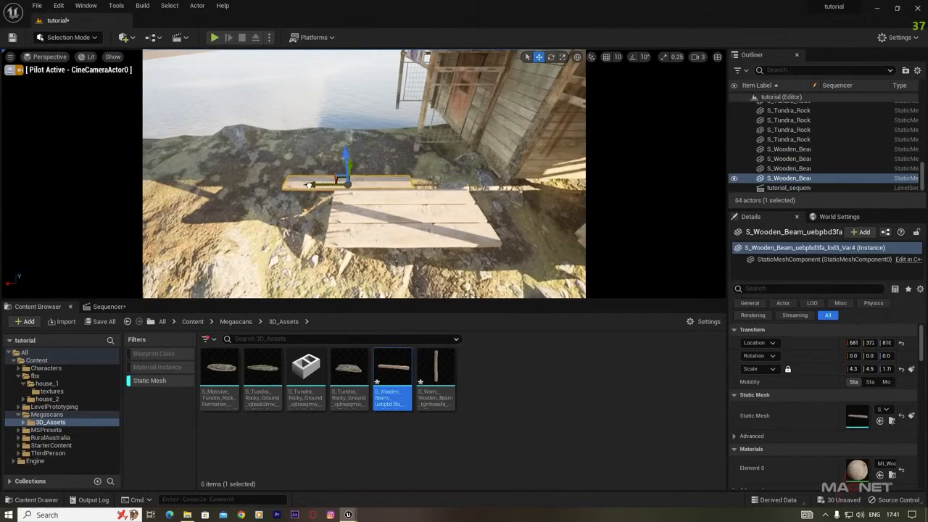
pyautogui.click(350, 220)
pyautogui.moveTo(377, 215); pyautogui.dragTo(206, 236)
pyautogui.click(388, 245)
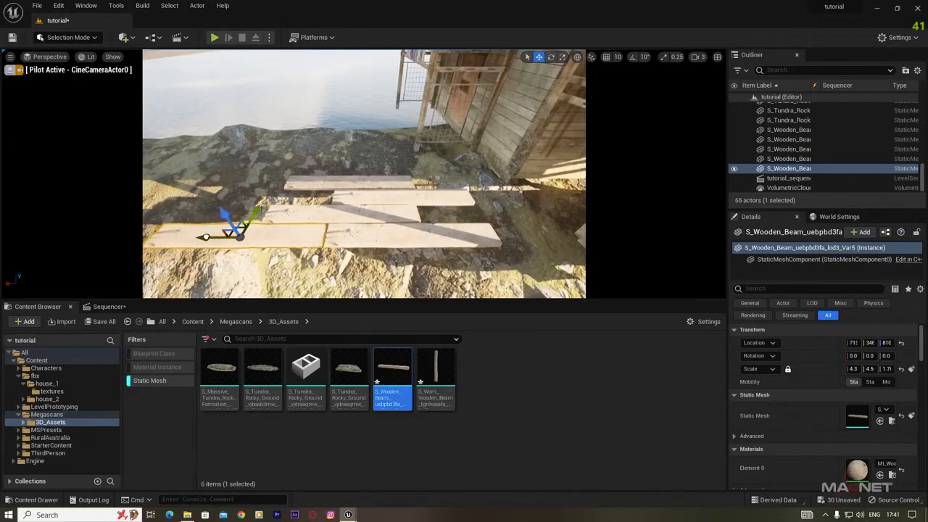
# Duplicate one plank in each of the other three rows lengthwise so every row is two planks long.
pyautogui.click(357, 194)
pyautogui.keyDown('alt'); pyautogui.moveTo(380, 209); pyautogui.dragTo(231, 197); pyautogui.keyUp('alt')
pyautogui.click(323, 222)
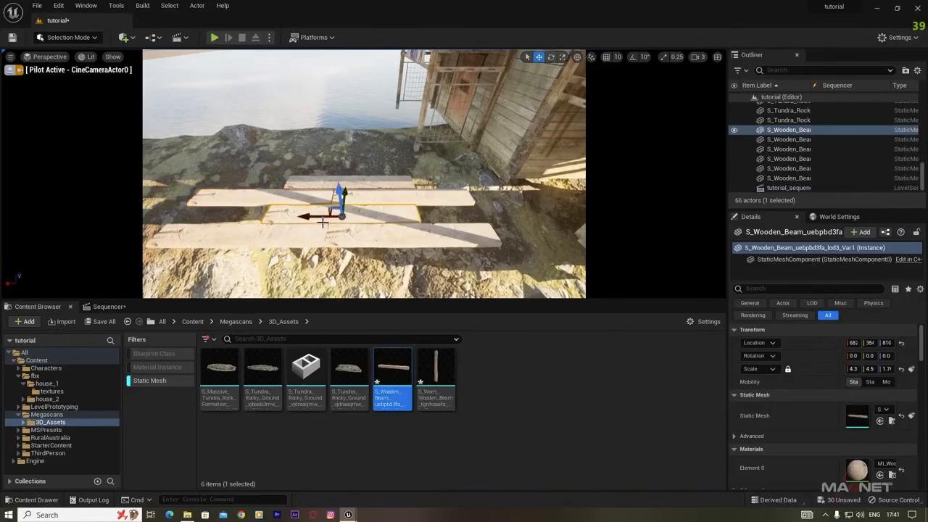
pyautogui.keyDown('alt'); pyautogui.moveTo(310, 217); pyautogui.dragTo(467, 215); pyautogui.keyUp('alt')
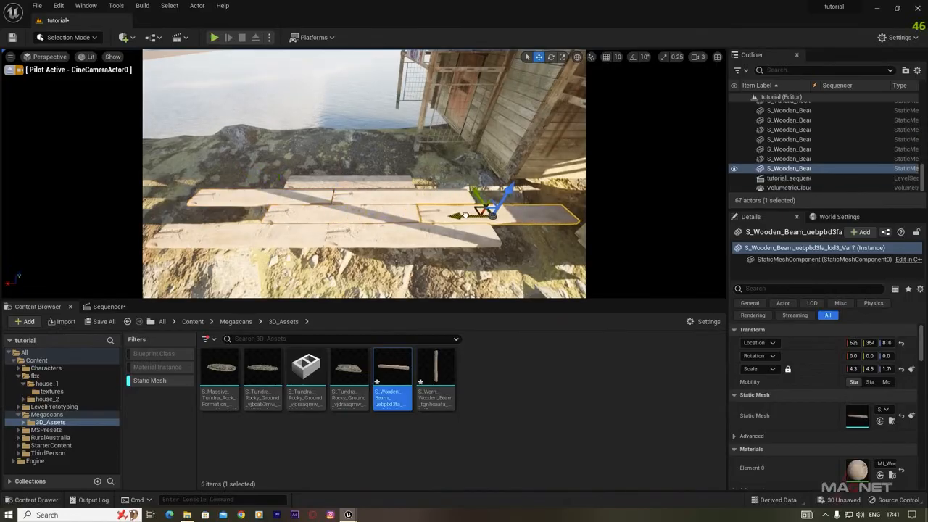
pyautogui.click(395, 185)
pyautogui.keyDown('alt'); pyautogui.moveTo(309, 186); pyautogui.dragTo(433, 189); pyautogui.keyUp('alt')
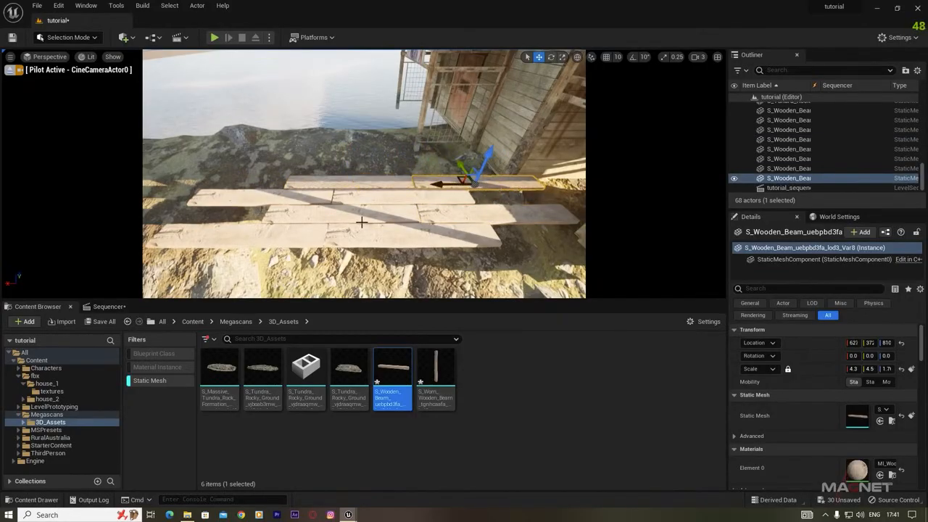
# Put all the wooden beam actors into a new Outliner folder named wood.
pyautogui.moveTo(435, 189); pyautogui.dragTo(317, 205, button='right')
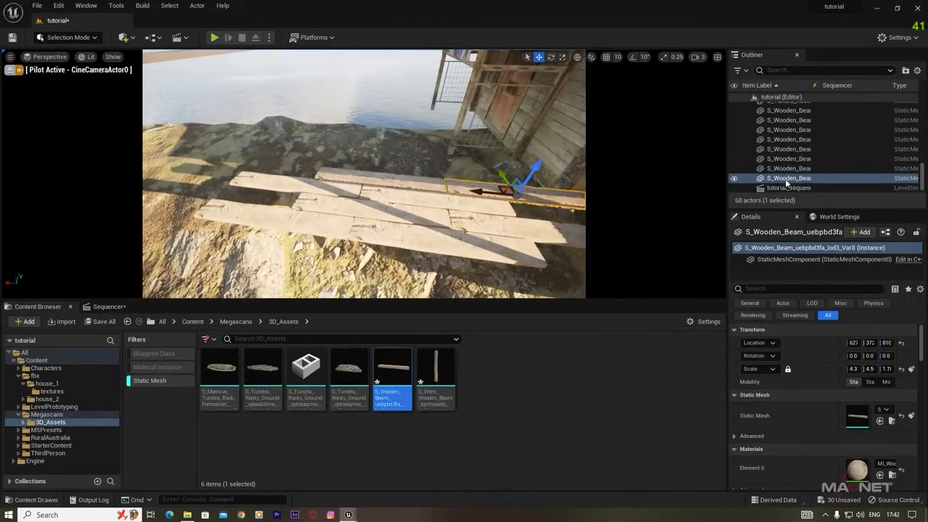
pyautogui.scroll(1, 789, 118)
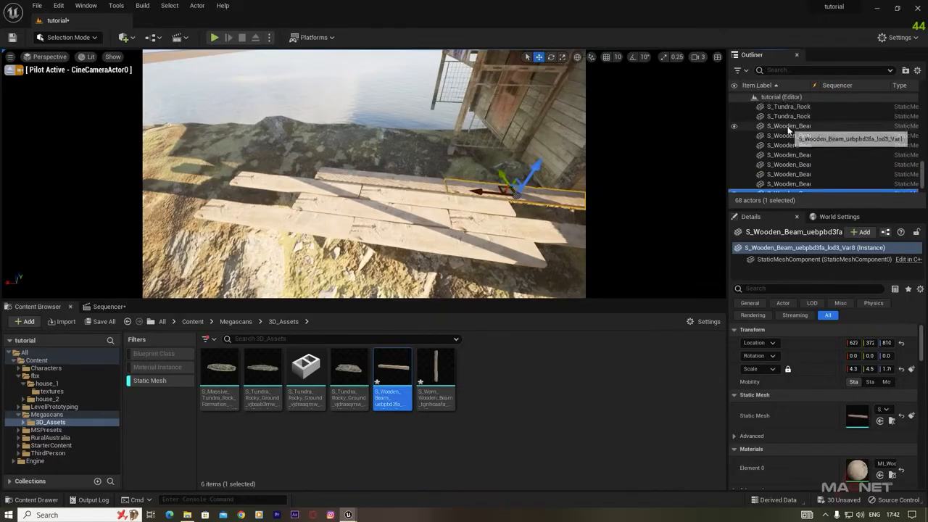
pyautogui.keyDown('shift'); pyautogui.click(788, 126); pyautogui.keyUp('shift')
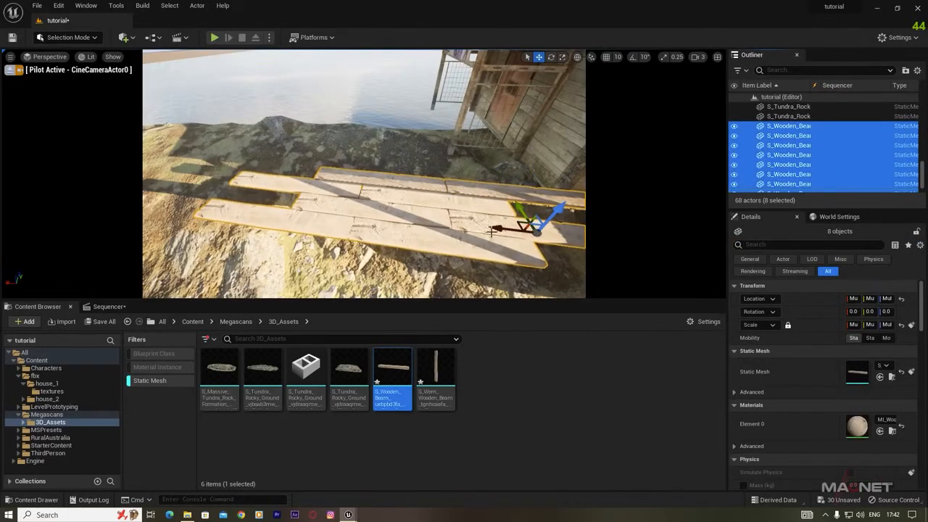
pyautogui.click(905, 70)
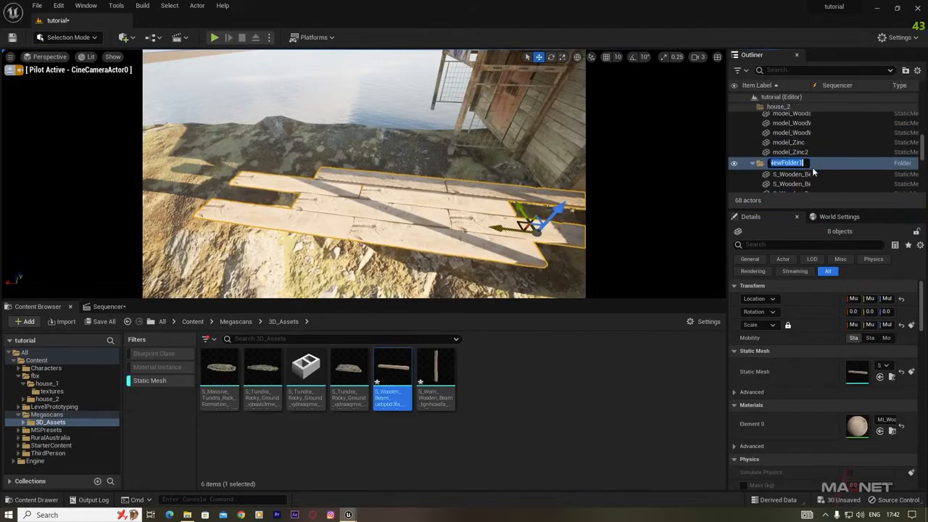
pyautogui.write('wood')
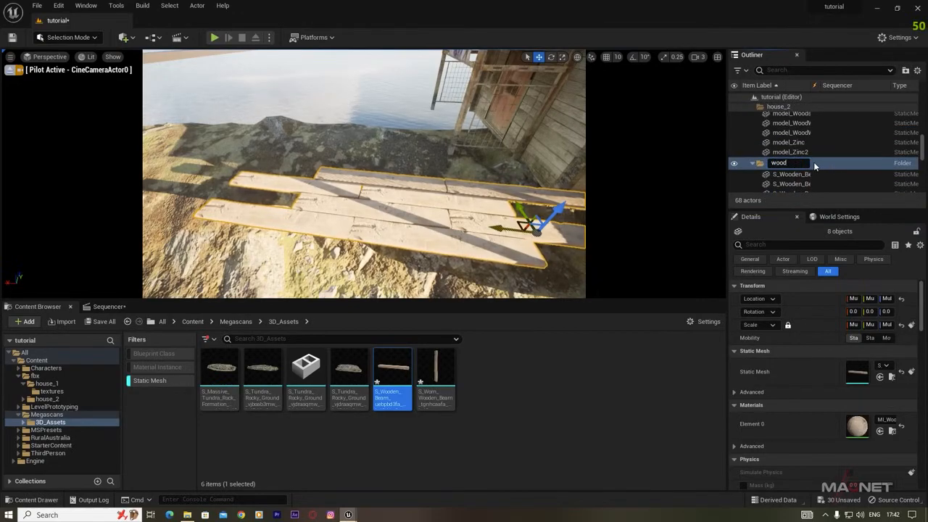
pyautogui.press('Return')
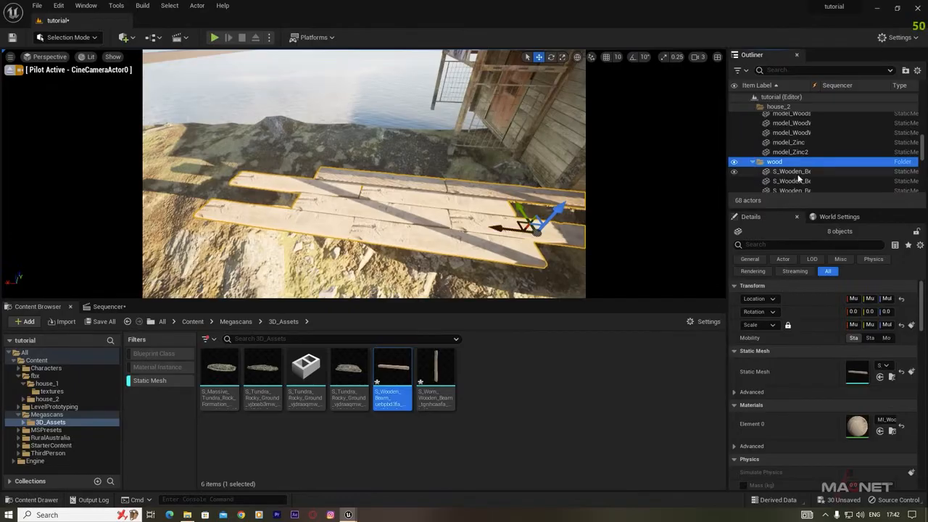
# Duplicate planks in the rear rows to extend the end of the deck away from the house.
pyautogui.click(795, 172)
pyautogui.moveTo(447, 235)
pyautogui.mouseDown(button='right')
pyautogui.moveTo(500, 218)
pyautogui.moveTo(444, 248)
pyautogui.mouseUp(button='right')
pyautogui.keyDown('alt'); pyautogui.moveTo(337, 196); pyautogui.dragTo(216, 188); pyautogui.keyUp('alt')
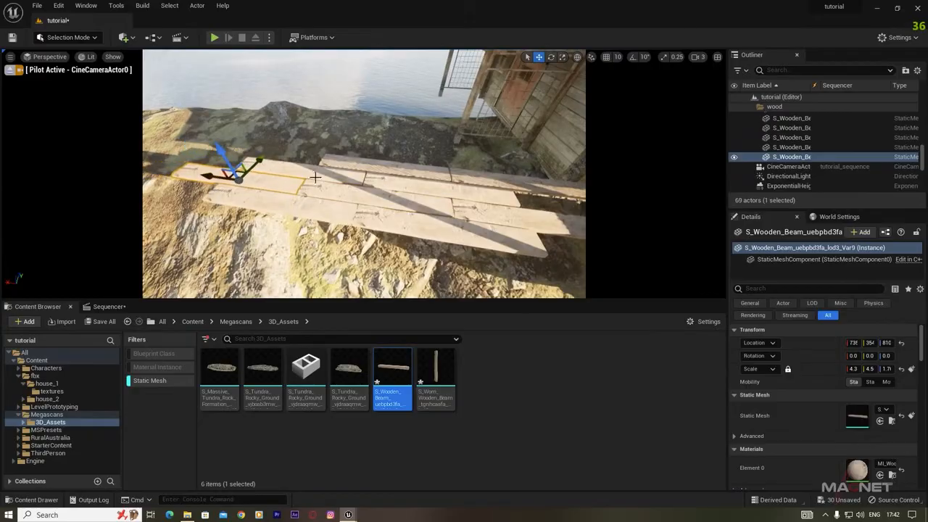
pyautogui.click(384, 168)
pyautogui.keyDown('alt'); pyautogui.moveTo(356, 164); pyautogui.dragTo(250, 154); pyautogui.keyUp('alt')
# Duplicate more planks to lengthen the deck's rows toward the house and complete its staggered ends.
pyautogui.moveTo(362, 203)
pyautogui.mouseDown(button='right')
pyautogui.moveTo(305, 218)
pyautogui.moveTo(377, 210)
pyautogui.mouseUp(button='right')
pyautogui.keyDown('alt'); pyautogui.moveTo(435, 163); pyautogui.dragTo(500, 158); pyautogui.keyUp('alt')
pyautogui.moveTo(377, 210); pyautogui.dragTo(435, 203, button='right')
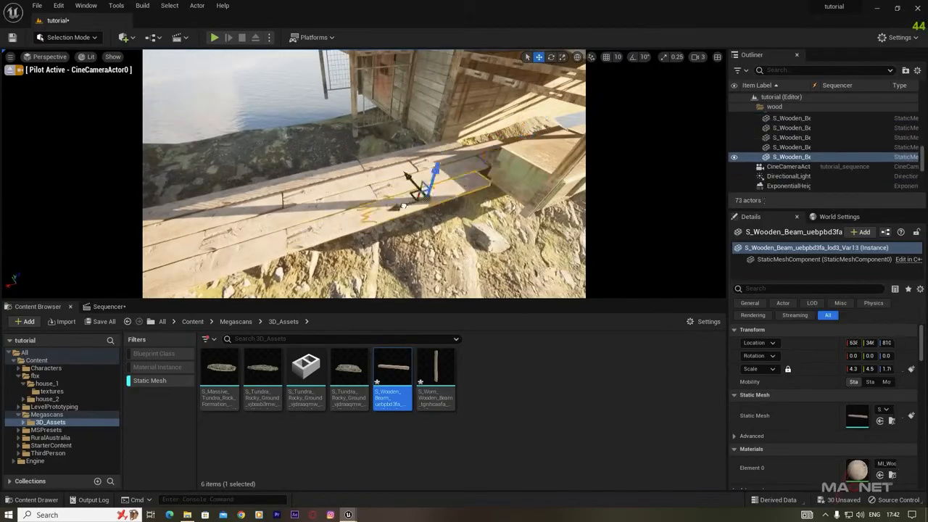
pyautogui.keyDown('alt'); pyautogui.moveTo(370, 199); pyautogui.dragTo(464, 174); pyautogui.keyUp('alt')
pyautogui.moveTo(406, 225); pyautogui.dragTo(349, 233, button='right')
pyautogui.keyDown('alt'); pyautogui.moveTo(502, 188); pyautogui.dragTo(177, 258); pyautogui.keyUp('alt')
pyautogui.moveTo(290, 232); pyautogui.dragTo(232, 228, button='right')
# Select all immediate children of the wood folder and group them.
pyautogui.scroll(4, 778, 137)
pyautogui.click(778, 133)
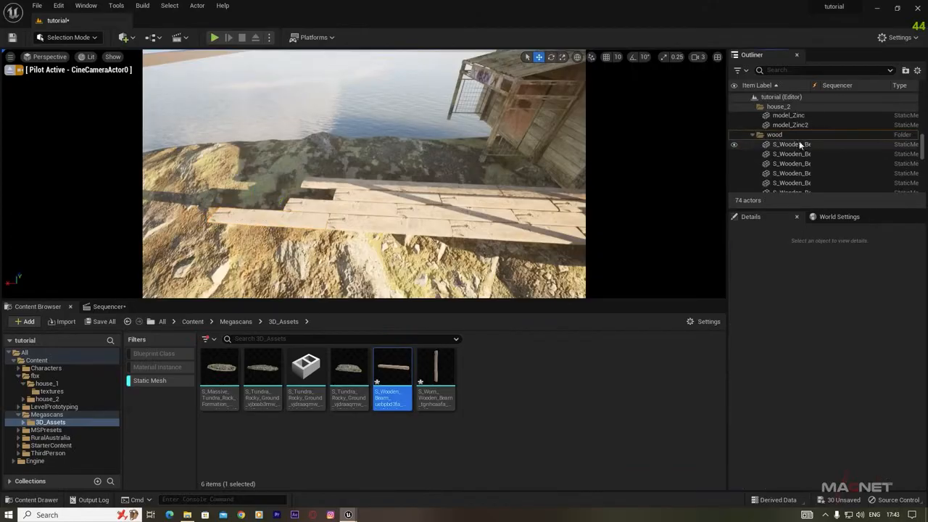
pyautogui.rightClick(778, 137)
pyautogui.moveTo(802, 175)
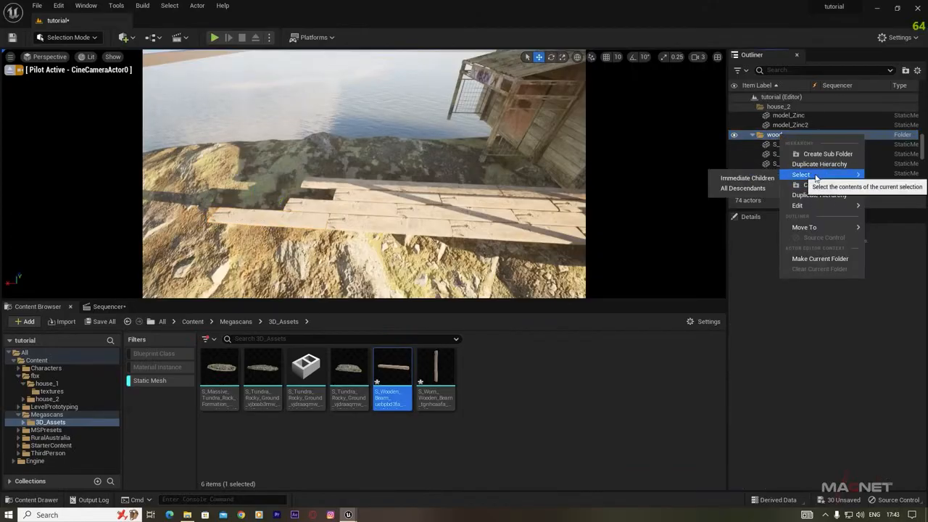
pyautogui.click(734, 178)
pyautogui.rightClick(791, 137)
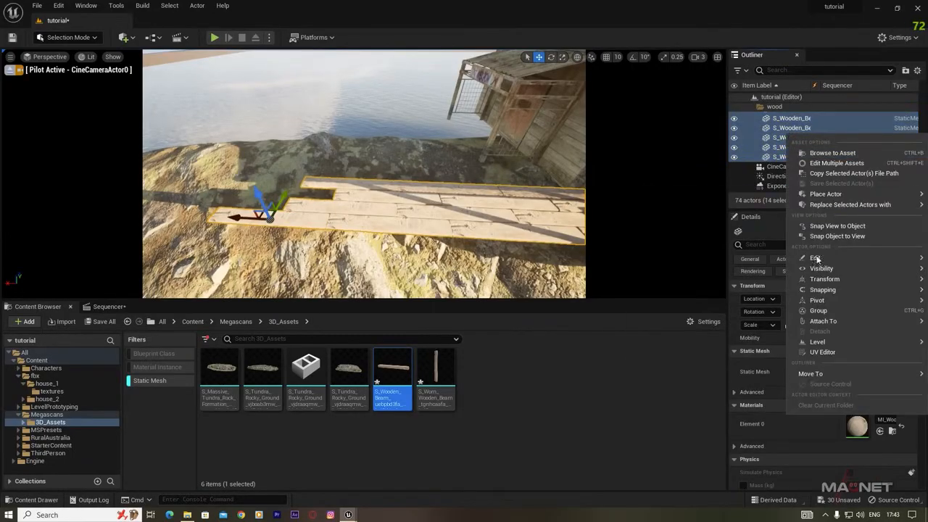
pyautogui.click(819, 310)
# Duplicate the plank group to widen the deck and extend it along the front of the house.
pyautogui.moveTo(446, 206); pyautogui.dragTo(407, 139, button='right')
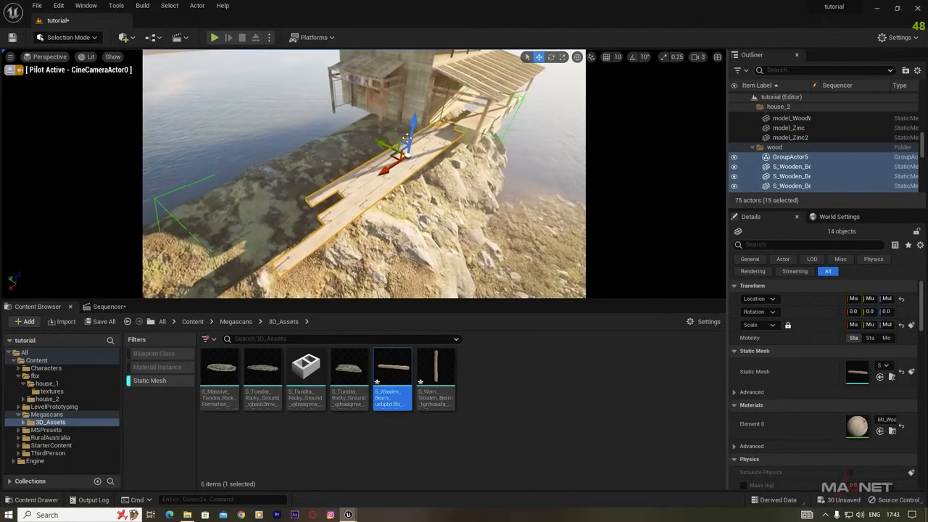
pyautogui.keyDown('alt'); pyautogui.moveTo(380, 145); pyautogui.dragTo(406, 164); pyautogui.keyUp('alt')
pyautogui.moveTo(460, 221); pyautogui.dragTo(414, 210, button='right')
pyautogui.keyDown('alt'); pyautogui.moveTo(407, 213); pyautogui.dragTo(642, 160); pyautogui.keyUp('alt')
pyautogui.moveTo(643, 161)
pyautogui.mouseDown(button='right')
pyautogui.moveTo(674, 149)
pyautogui.moveTo(645, 145)
pyautogui.mouseUp(button='right')
# Select the wood folder's immediate children and shift the whole plank platform along the house.
pyautogui.scroll(3, 781, 138)
pyautogui.scroll(-1, 791, 145)
pyautogui.scroll(5, 778, 129)
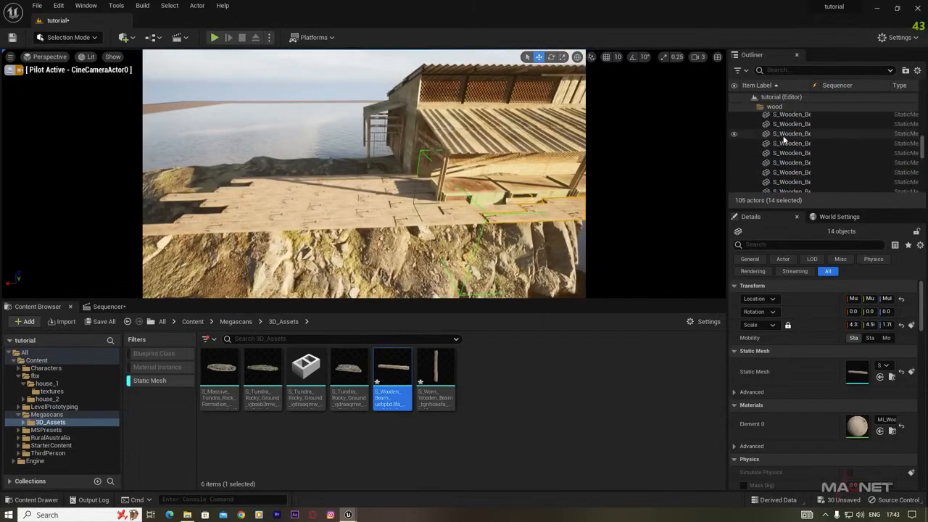
pyautogui.scroll(3, 780, 154)
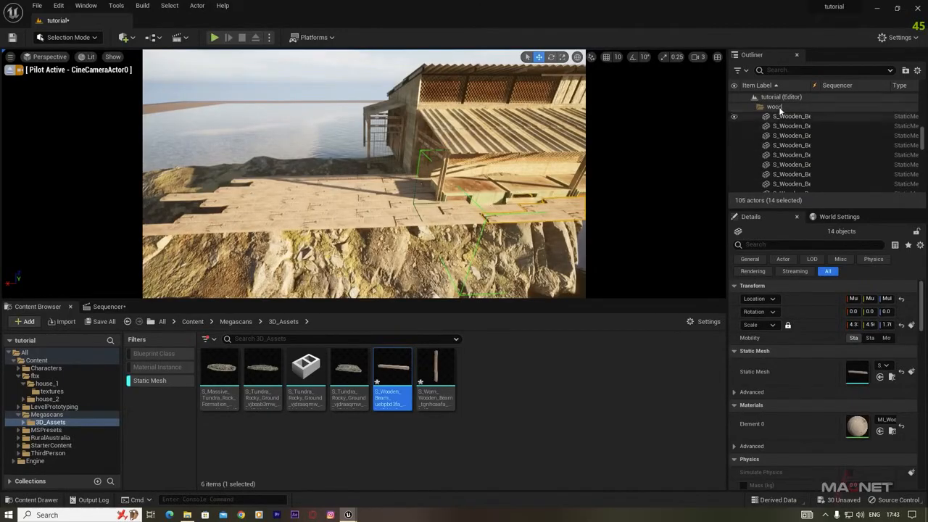
pyautogui.click(774, 157)
pyautogui.rightClick(775, 158)
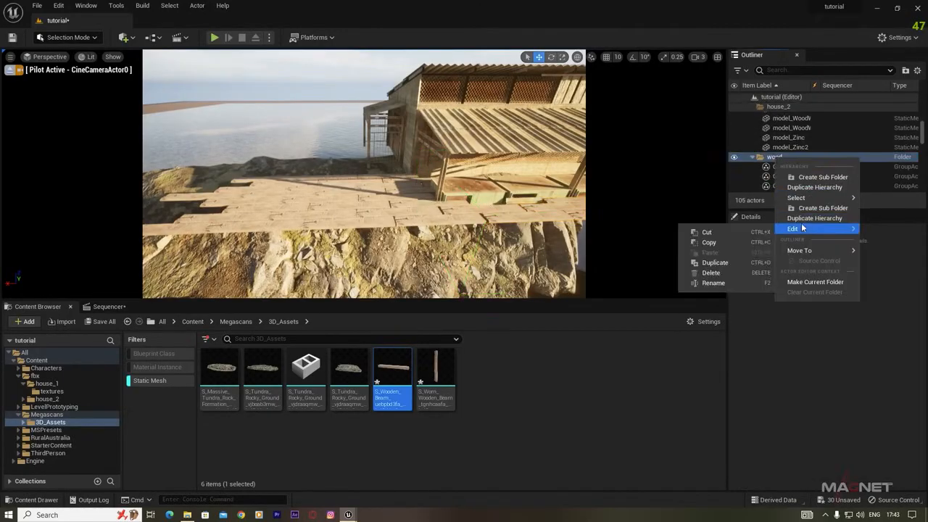
pyautogui.moveTo(797, 197)
pyautogui.click(751, 203)
pyautogui.moveTo(672, 178); pyautogui.dragTo(722, 185, button='right')
pyautogui.press('s')
pyautogui.moveTo(443, 138); pyautogui.dragTo(491, 143)
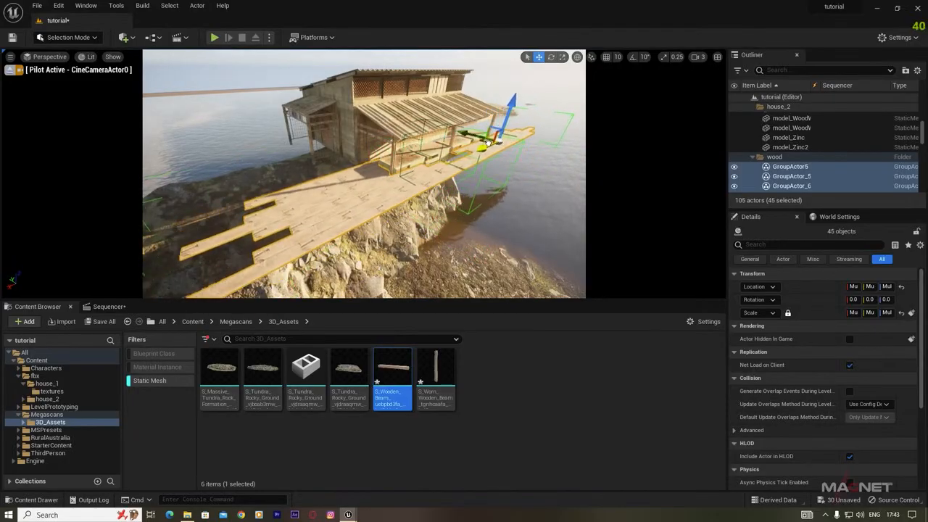
# Duplicate a plank group beside the house porch to extend the platform, and set the camera speed to 4.
pyautogui.press('w')
pyautogui.moveTo(487, 145); pyautogui.dragTo(464, 154, button='right')
pyautogui.click(451, 155)
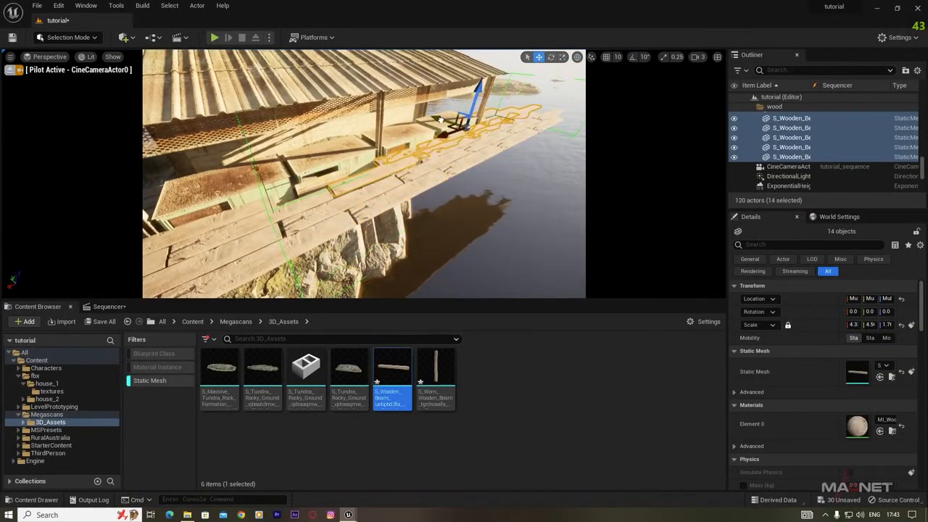
pyautogui.moveTo(404, 143); pyautogui.dragTo(573, 153)
pyautogui.click(696, 56)
pyautogui.moveTo(716, 80); pyautogui.dragTo(726, 79)
# Add further copies of the plank group to cover the remaining platform area around the house.
pyautogui.moveTo(435, 181)
pyautogui.mouseDown(button='right')
pyautogui.moveTo(464, 189)
pyautogui.moveTo(442, 196)
pyautogui.mouseUp(button='right')
pyautogui.keyDown('alt'); pyautogui.moveTo(443, 196); pyautogui.dragTo(421, 206); pyautogui.keyUp('alt')
pyautogui.moveTo(392, 174); pyautogui.dragTo(362, 190, button='right')
pyautogui.press('e')
pyautogui.press('w')
pyautogui.keyDown('alt'); pyautogui.moveTo(453, 108); pyautogui.dragTo(411, 116); pyautogui.keyUp('alt')
pyautogui.press('e')
# Duplicate the front-edge plank group, turn the copy roughly half a turn about the vertical axis and move it along the platform.
pyautogui.click(464, 209)
pyautogui.moveTo(464, 209); pyautogui.dragTo(388, 187, button='right')
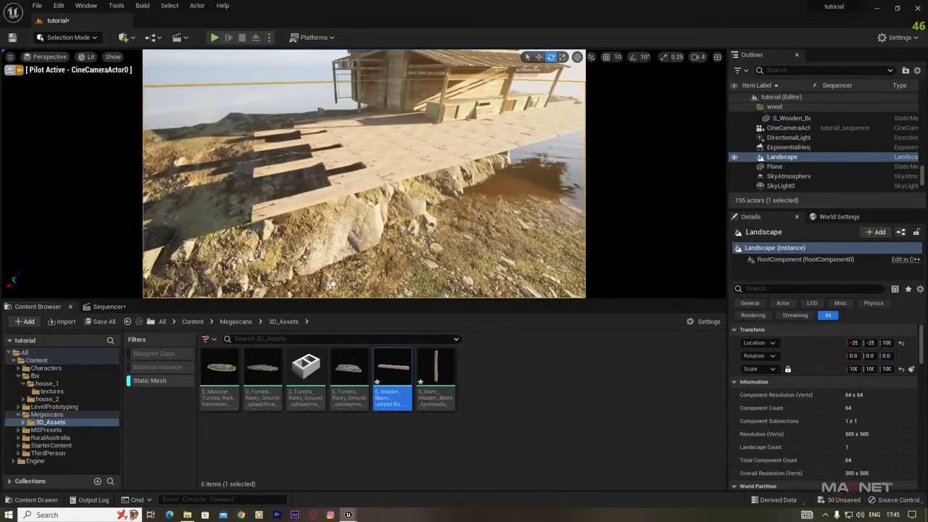
pyautogui.click(366, 175)
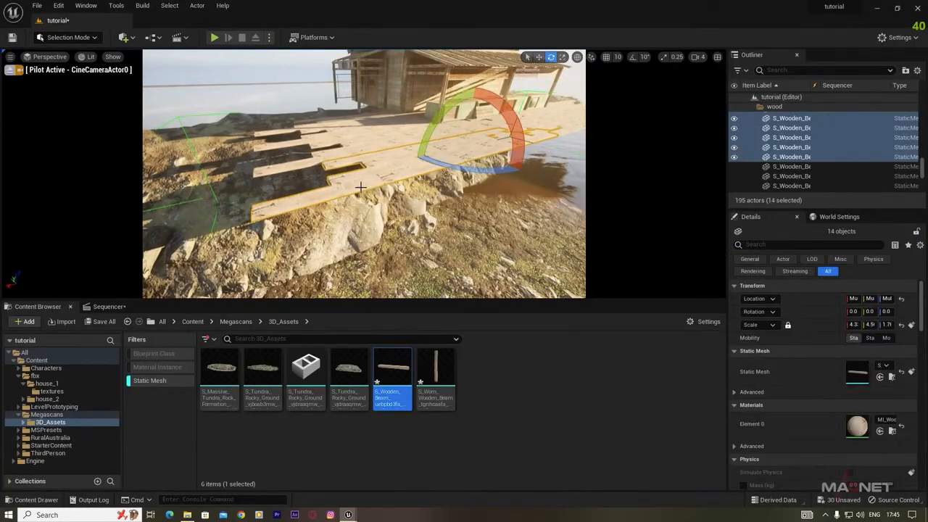
pyautogui.moveTo(411, 194); pyautogui.dragTo(416, 188, button='right')
pyautogui.keyDown('alt'); pyautogui.moveTo(411, 172); pyautogui.dragTo(544, 176); pyautogui.keyUp('alt')
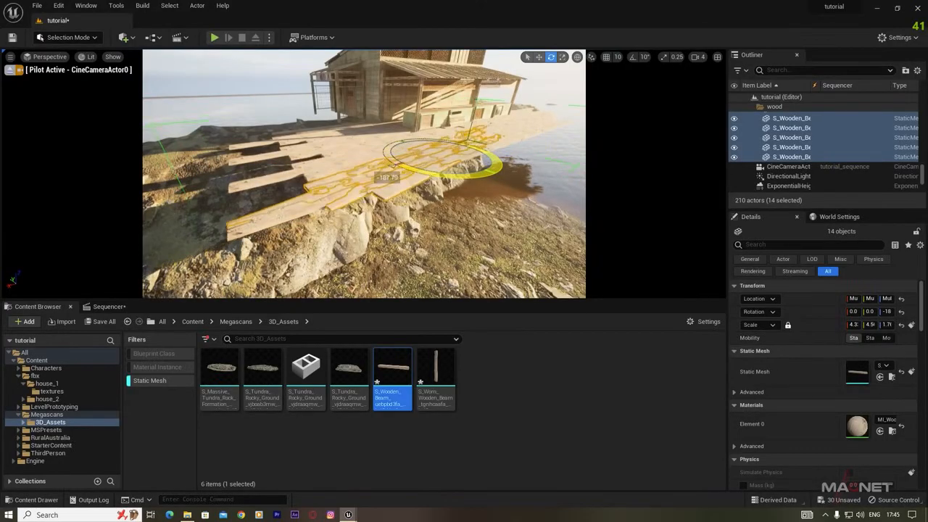
pyautogui.moveTo(425, 161); pyautogui.dragTo(275, 203)
pyautogui.press('Escape')
# Place a Wooden Beam in front of the platform, stand it upright, scale it uniformly to about 5.4 and raise it.
pyautogui.moveTo(298, 169); pyautogui.dragTo(263, 148, button='right')
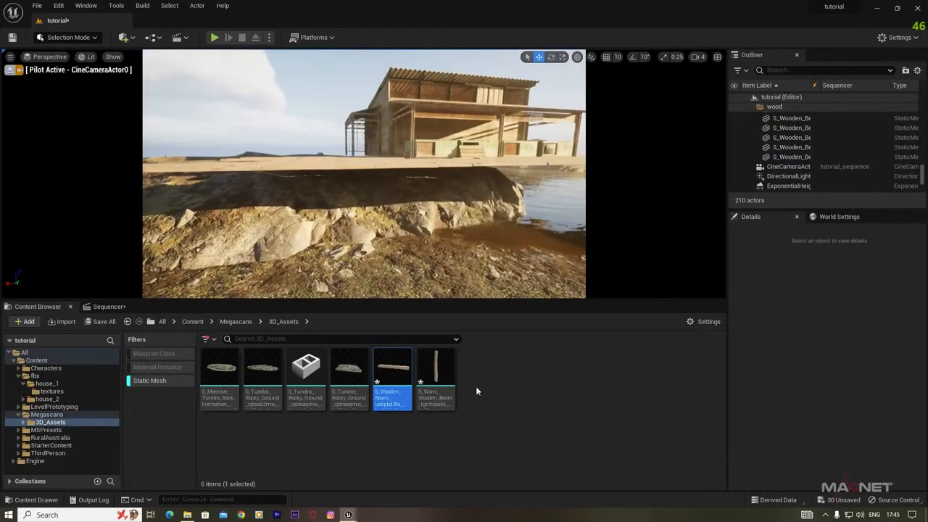
pyautogui.moveTo(392, 379); pyautogui.dragTo(376, 248)
pyautogui.press('e')
pyautogui.moveTo(325, 234); pyautogui.dragTo(319, 254)
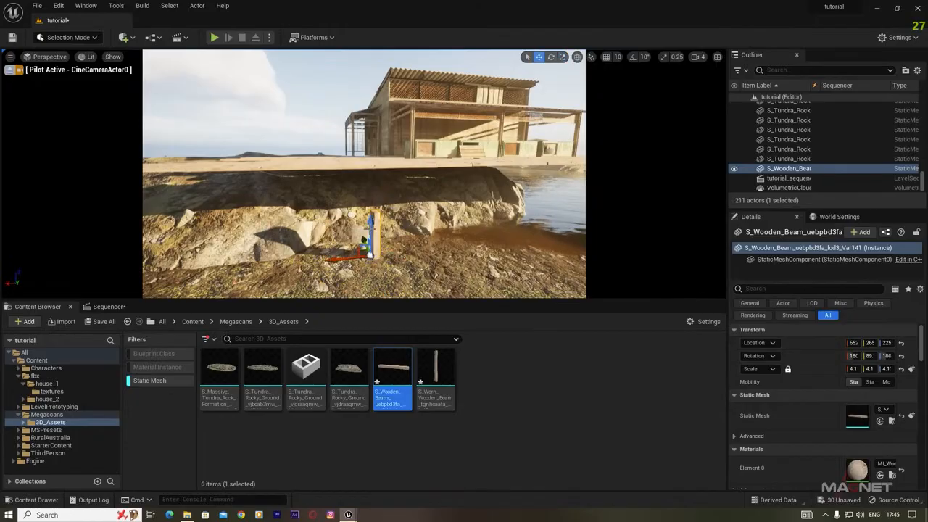
pyautogui.moveTo(368, 227); pyautogui.dragTo(362, 173)
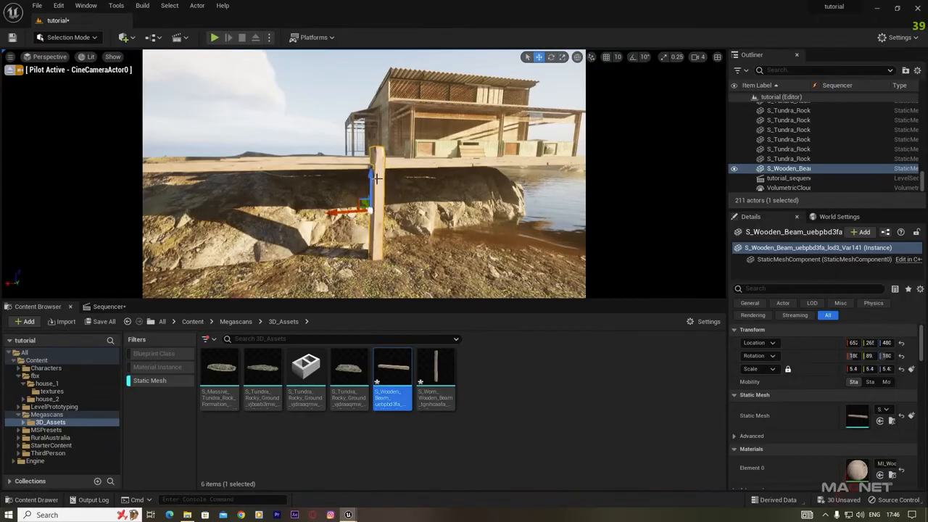
# Position the upright beam under the platform's front edge as a support post, with its end beneath the planks.
pyautogui.moveTo(336, 227); pyautogui.dragTo(263, 224)
pyautogui.press('d')
pyautogui.moveTo(262, 224); pyautogui.dragTo(236, 206, button='right')
pyautogui.moveTo(287, 195); pyautogui.dragTo(301, 193)
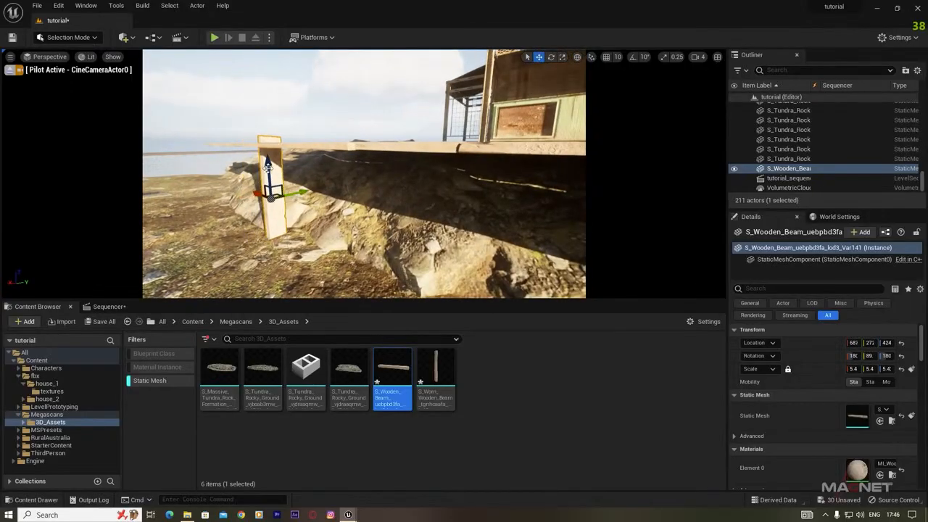
pyautogui.press('a')
pyautogui.moveTo(334, 227); pyautogui.dragTo(424, 226, button='right')
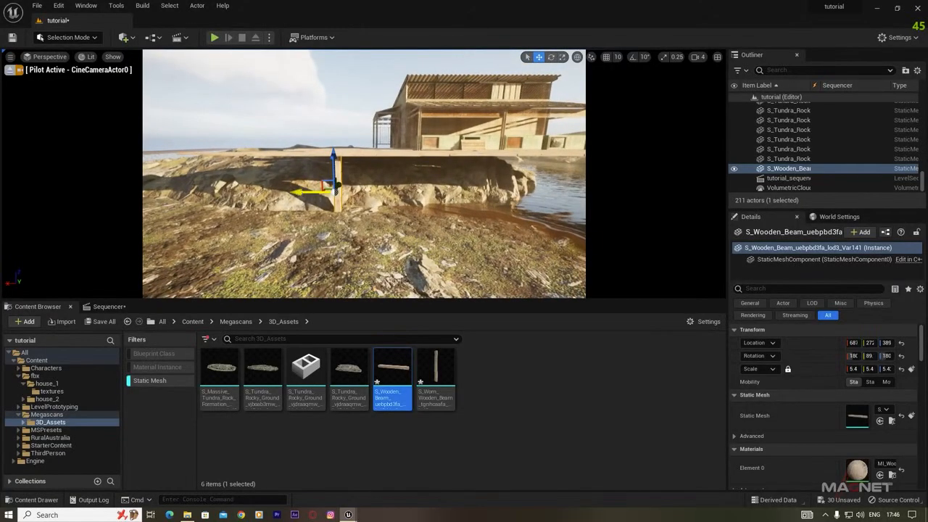
# Duplicate the support post at intervals along the platform's front edge and out over the water.
pyautogui.keyDown('alt'); pyautogui.moveTo(296, 193); pyautogui.dragTo(396, 192); pyautogui.keyUp('alt')
pyautogui.moveTo(362, 192); pyautogui.dragTo(327, 191, button='right')
pyautogui.keyDown('alt'); pyautogui.moveTo(327, 191); pyautogui.dragTo(364, 199); pyautogui.keyUp('alt')
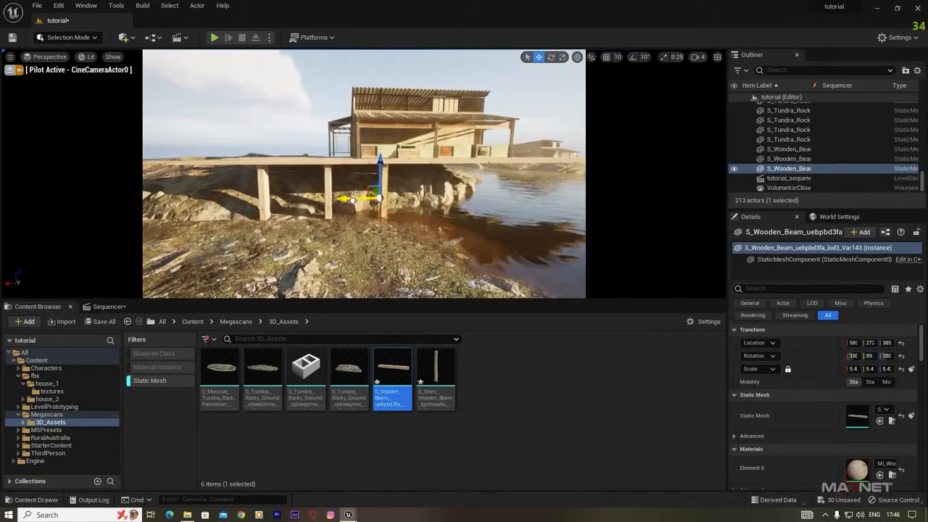
pyautogui.moveTo(364, 210); pyautogui.dragTo(397, 226, button='right')
pyautogui.keyDown('alt'); pyautogui.moveTo(333, 201); pyautogui.dragTo(362, 207); pyautogui.keyUp('alt')
pyautogui.moveTo(362, 218); pyautogui.dragTo(397, 226, button='right')
pyautogui.keyDown('alt'); pyautogui.moveTo(340, 196); pyautogui.dragTo(397, 194); pyautogui.keyUp('alt')
pyautogui.moveTo(398, 226); pyautogui.dragTo(464, 210, button='right')
pyautogui.keyDown('alt'); pyautogui.moveTo(467, 149); pyautogui.dragTo(445, 149); pyautogui.keyUp('alt')
pyautogui.moveTo(445, 174); pyautogui.dragTo(403, 184, button='right')
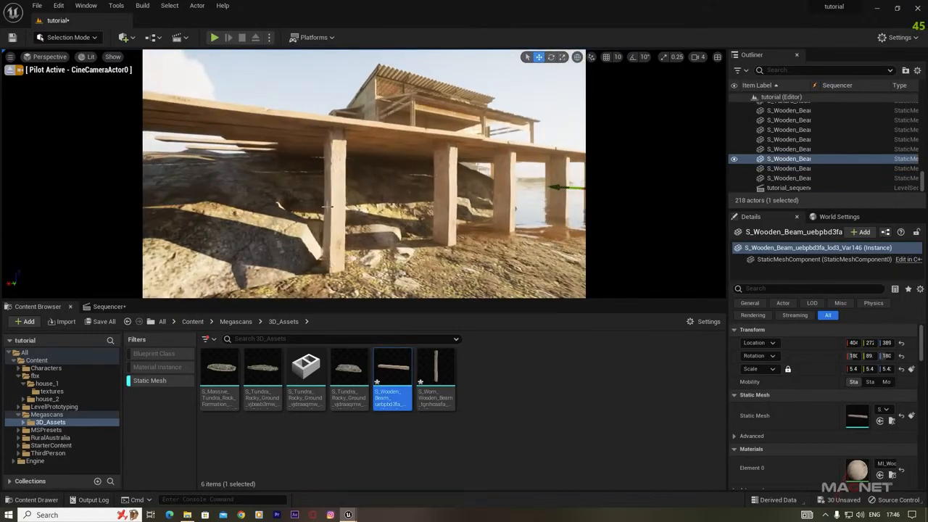
# Place a Worn Wooden Beam beneath the platform, rotated -90 degrees to lie horizontally and scaled uniformly to about 3.5.
pyautogui.click(437, 355)
pyautogui.moveTo(390, 238); pyautogui.dragTo(435, 264)
pyautogui.press('e')
pyautogui.press('w')
pyautogui.moveTo(391, 207); pyautogui.dragTo(380, 112)
pyautogui.moveTo(359, 148); pyautogui.dragTo(227, 140)
pyautogui.press('a')
pyautogui.moveTo(256, 176); pyautogui.dragTo(319, 193, button='right')
pyautogui.press('e')
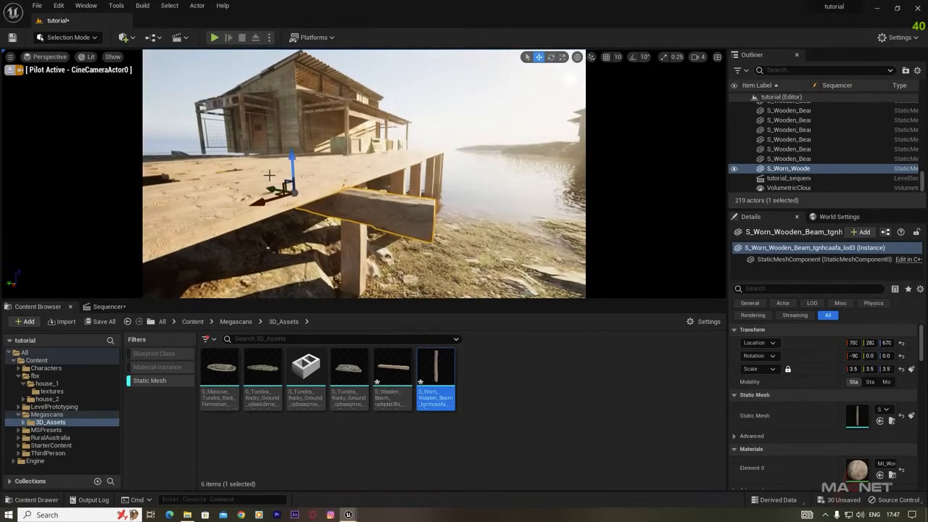
# Duplicate the horizontal Worn Wooden Beam along the platform so a crossbeam sits at each support post.
pyautogui.moveTo(273, 186); pyautogui.dragTo(233, 195)
pyautogui.press('d')
pyautogui.moveTo(240, 200); pyautogui.dragTo(179, 199, button='right')
pyautogui.moveTo(235, 170); pyautogui.dragTo(328, 168)
pyautogui.moveTo(312, 190); pyautogui.dragTo(293, 190, button='right')
pyautogui.keyDown('alt'); pyautogui.moveTo(276, 169); pyautogui.dragTo(330, 168); pyautogui.keyUp('alt')
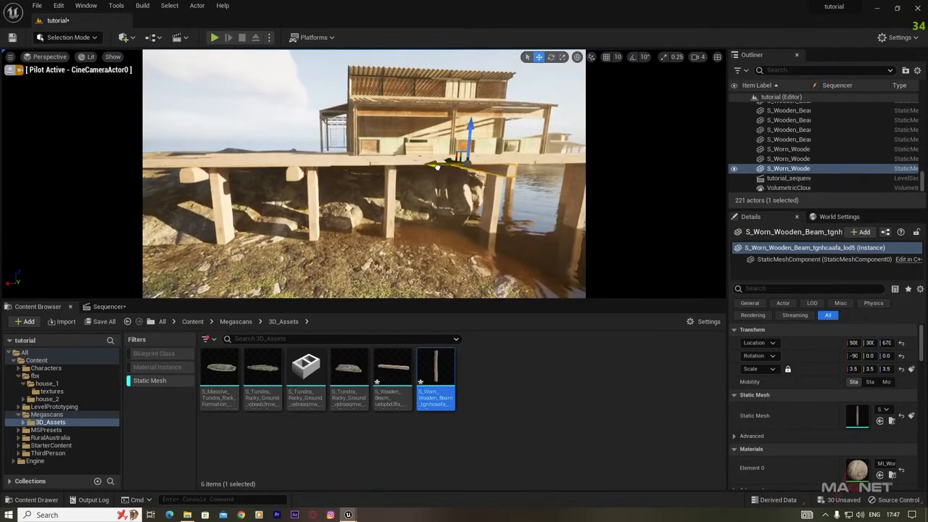
pyautogui.press('d')
pyautogui.moveTo(350, 188); pyautogui.dragTo(338, 186, button='right')
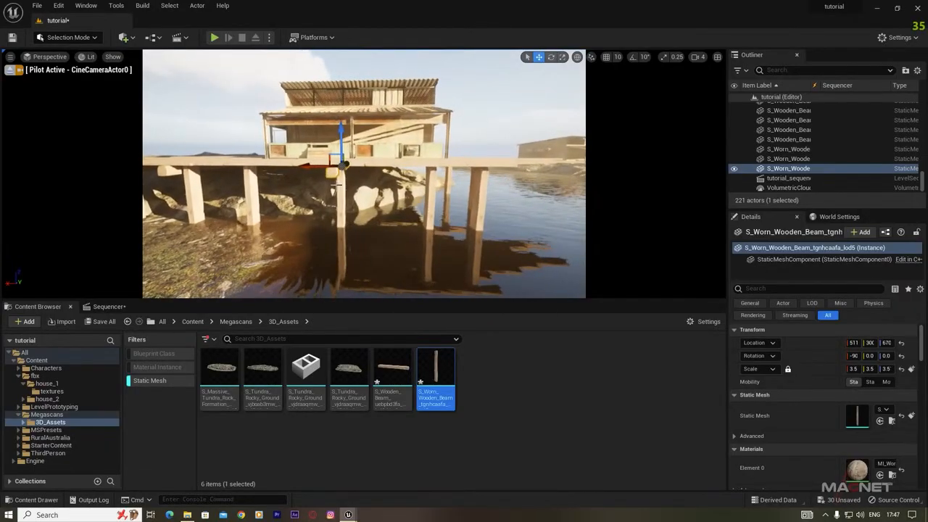
pyautogui.keyDown('alt'); pyautogui.moveTo(305, 167); pyautogui.dragTo(417, 167); pyautogui.keyUp('alt')
# Place a Wooden Beam beside the neighbouring island's houses and duplicate it into rows of planks extending over the water.
pyautogui.moveTo(422, 167); pyautogui.dragTo(341, 242, button='right')
pyautogui.press('a')
pyautogui.press('q')
pyautogui.press('a')
pyautogui.press('e')
pyautogui.press('e')
pyautogui.press('w')
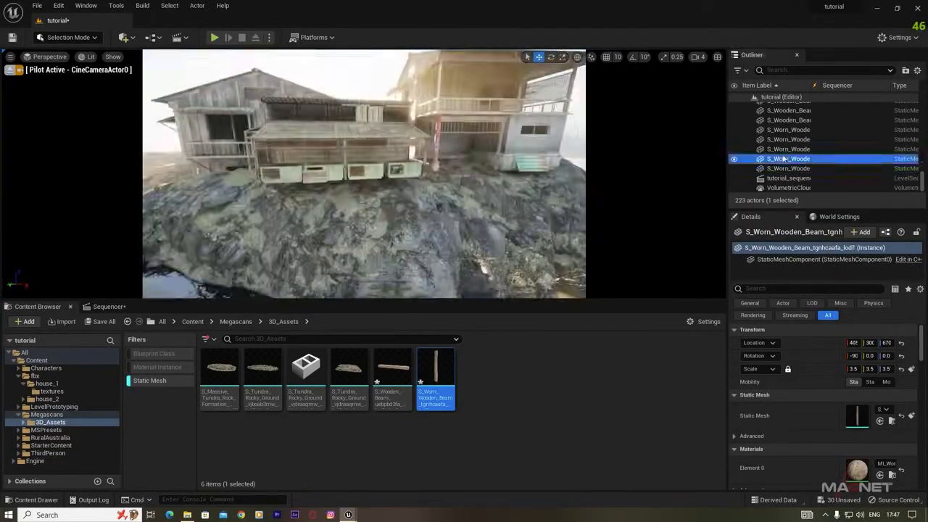
pyautogui.moveTo(392, 373); pyautogui.dragTo(379, 125)
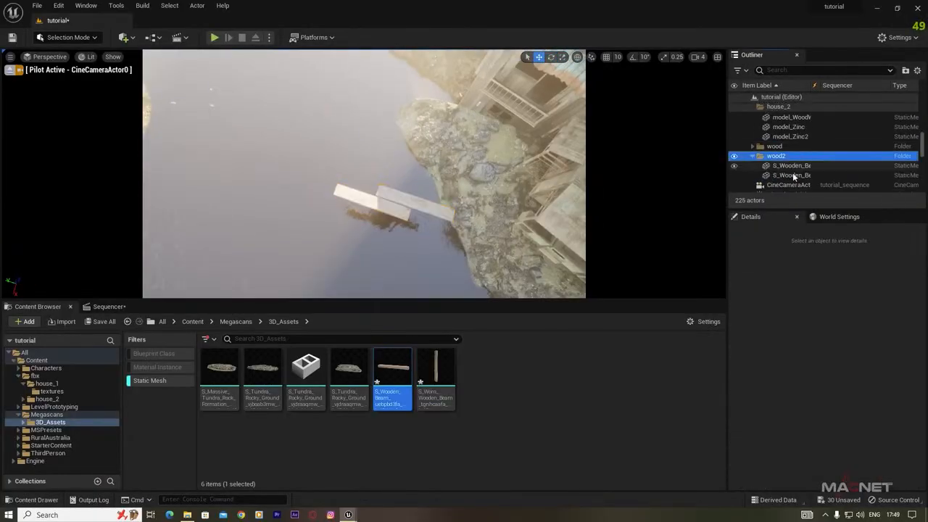
pyautogui.moveTo(403, 183); pyautogui.dragTo(404, 184, button='right')
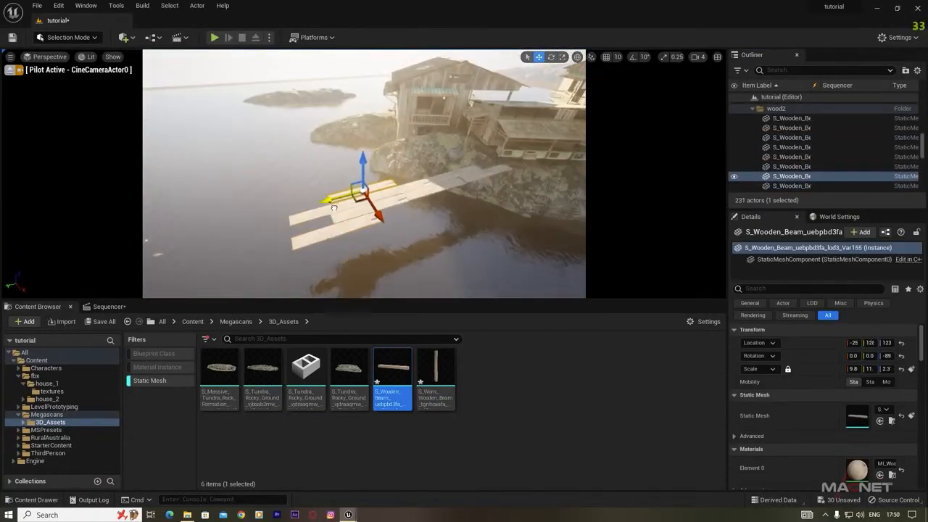
pyautogui.keyDown('alt'); pyautogui.moveTo(391, 178); pyautogui.dragTo(223, 245); pyautogui.keyUp('alt')
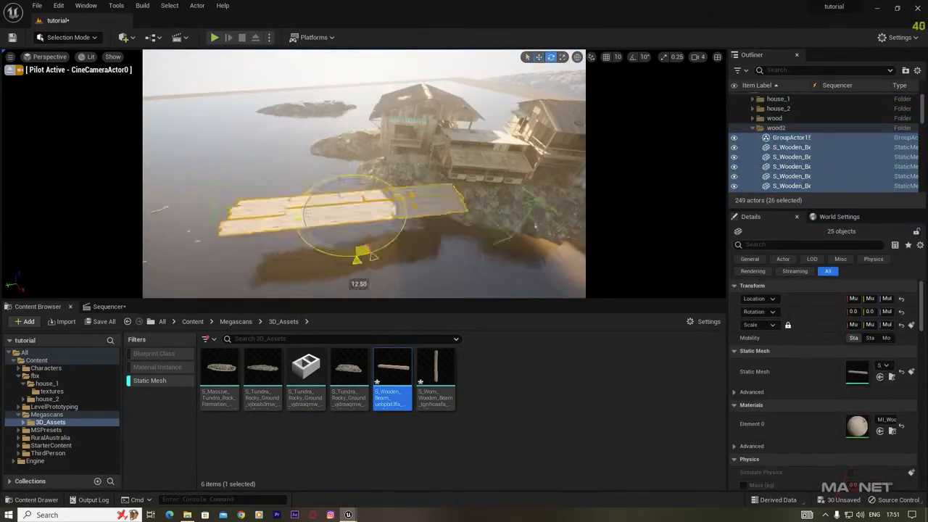
# Inspect the plank platforms and support posts around the houses on the different islands.
pyautogui.rightClick(379, 229)
pyautogui.rightClick(343, 225)
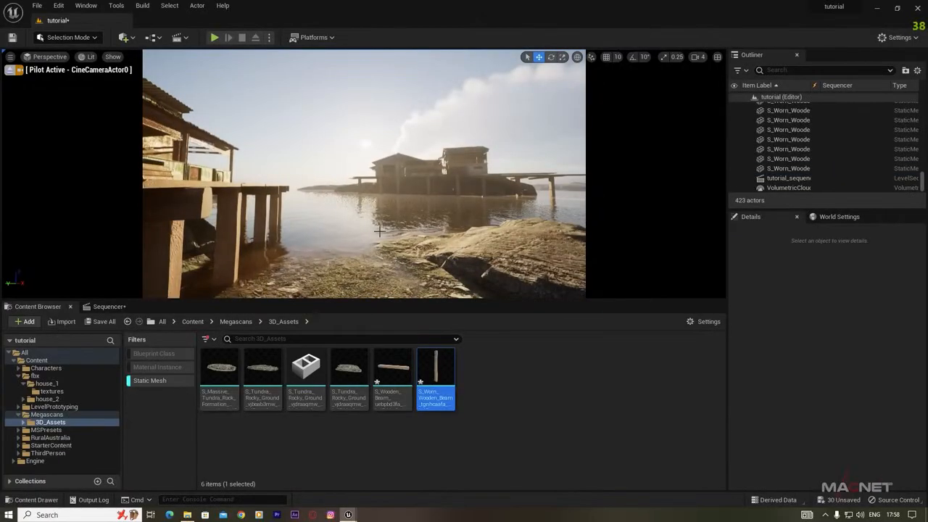
pyautogui.moveTo(364, 174); pyautogui.dragTo(407, 198, button='right')
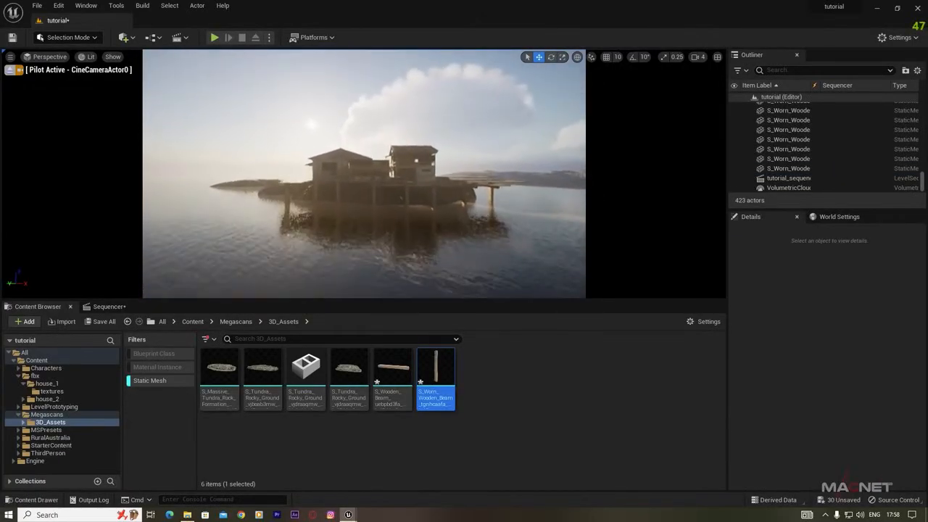
pyautogui.moveTo(364, 174); pyautogui.dragTo(335, 177, button='right')
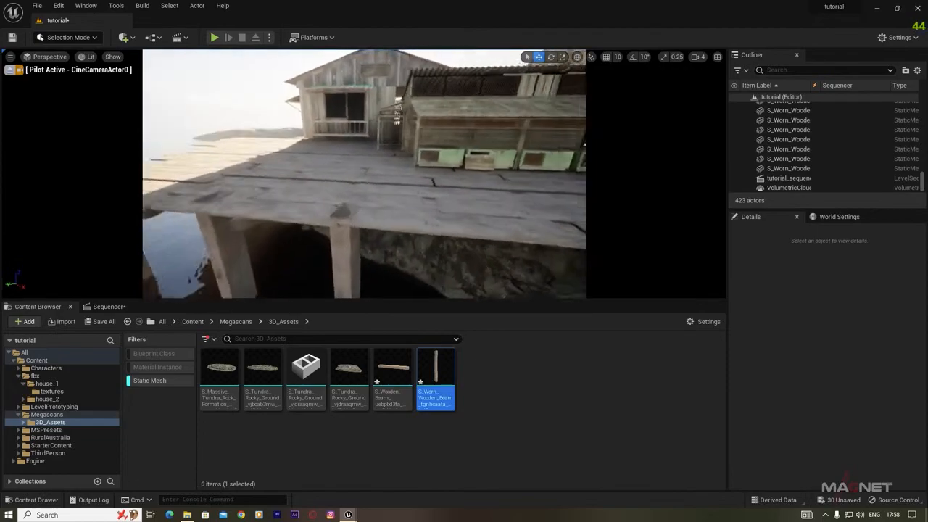
pyautogui.moveTo(364, 174); pyautogui.dragTo(453, 174, button='right')
pyautogui.moveTo(480, 257); pyautogui.dragTo(483, 238, button='right')
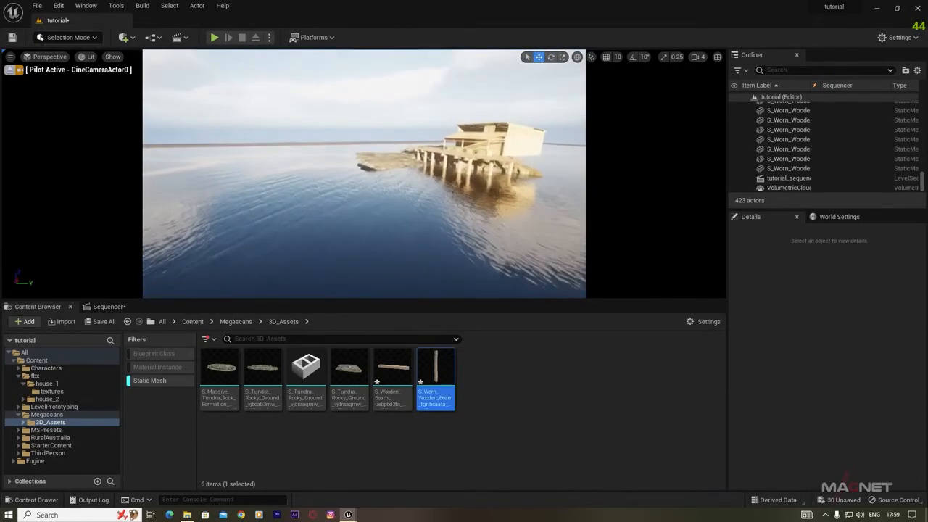
pyautogui.moveTo(364, 174); pyautogui.dragTo(145, 177, button='right')
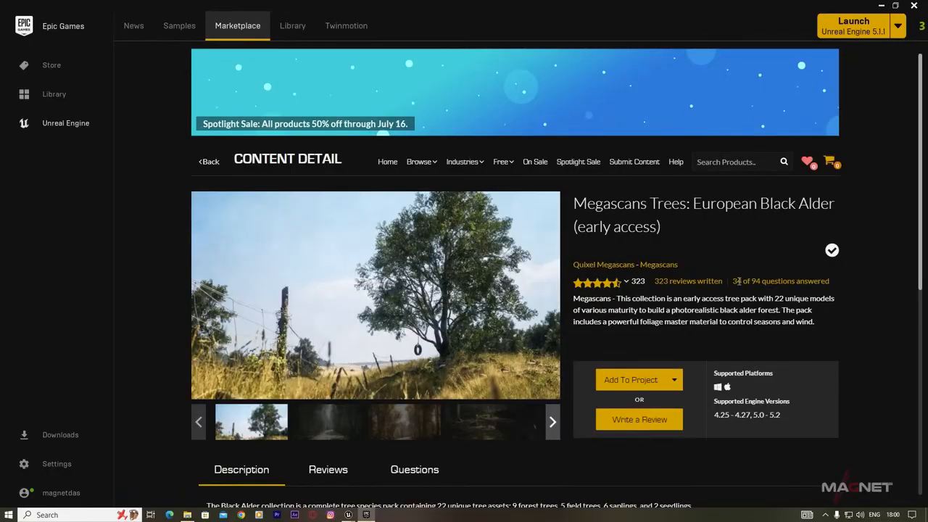
# Open the BlackAlder folder of the Megascans European Black Alder pack and filter its contents to static meshes.
pyautogui.moveTo(587, 204); pyautogui.dragTo(736, 204)
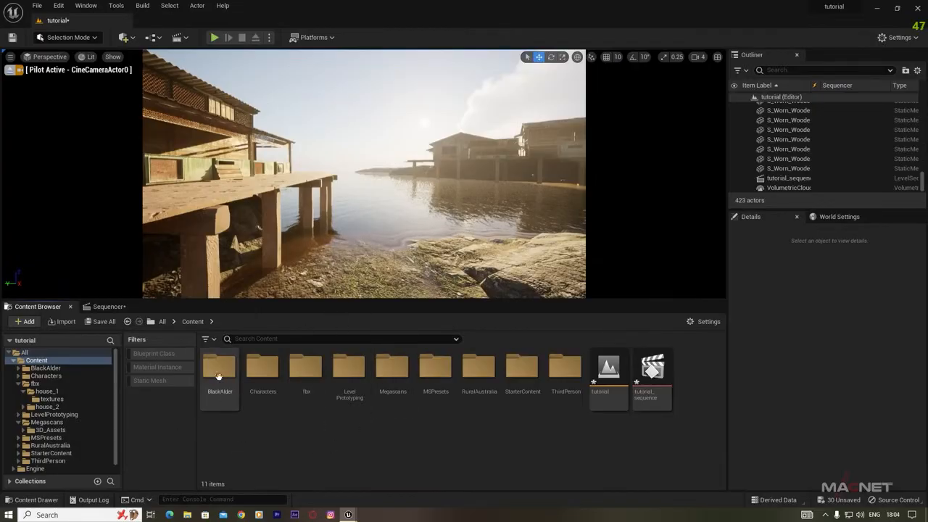
pyautogui.doubleClick(217, 369)
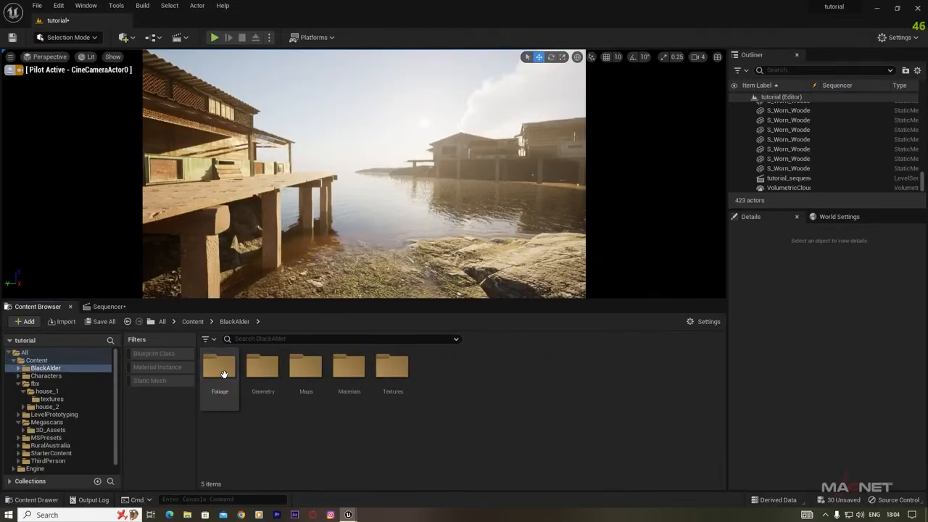
pyautogui.click(147, 381)
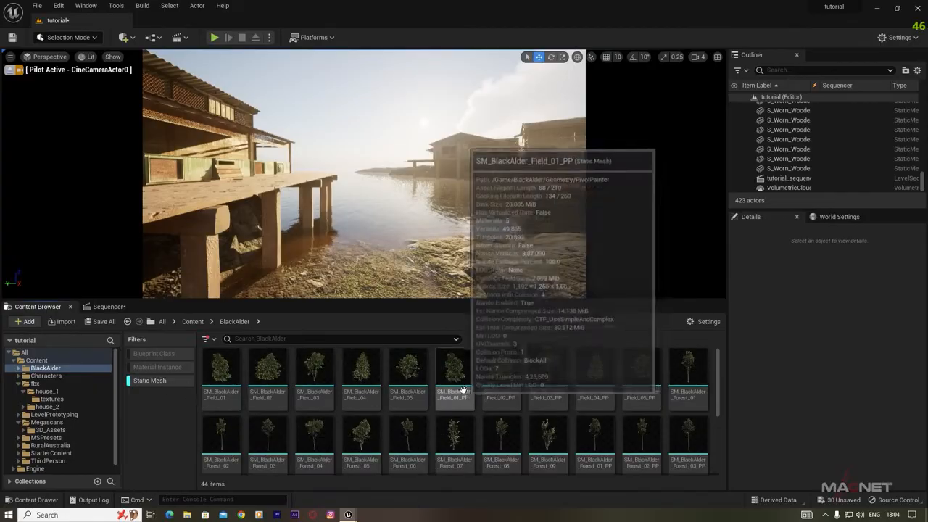
# Place an SM_BlackAlder_Field_02 tree beside the house at the island's edge and scale it uniformly to about 1.7.
pyautogui.moveTo(387, 226); pyautogui.dragTo(453, 205, button='right')
pyautogui.press('w')
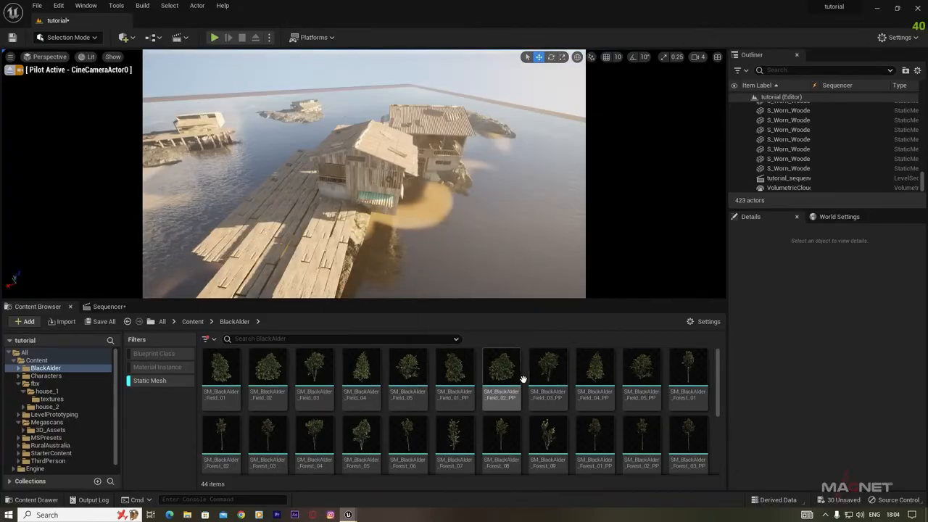
pyautogui.moveTo(271, 376); pyautogui.dragTo(463, 177)
pyautogui.moveTo(438, 211); pyautogui.dragTo(444, 179)
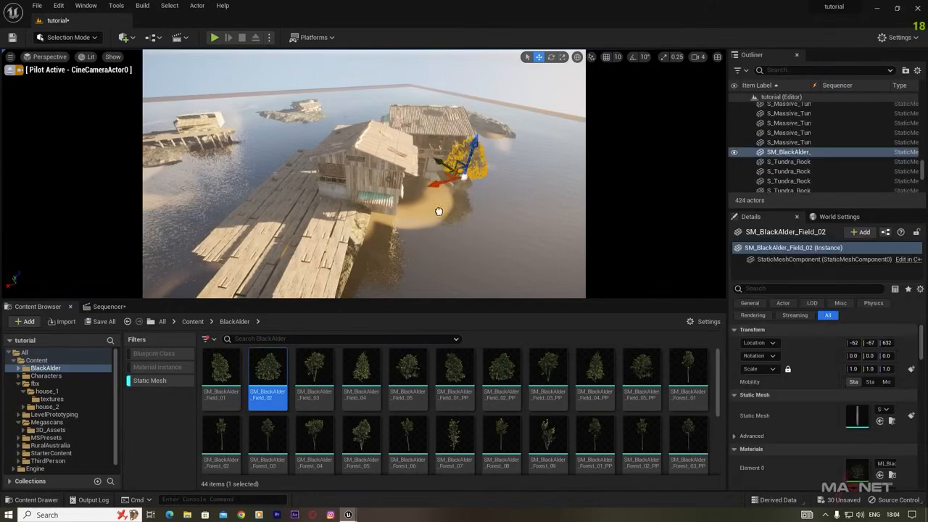
pyautogui.press('w')
pyautogui.moveTo(444, 178); pyautogui.dragTo(500, 168, button='right')
pyautogui.moveTo(445, 240)
pyautogui.mouseDown(button='right')
pyautogui.moveTo(435, 239)
pyautogui.moveTo(446, 240)
pyautogui.mouseUp(button='right')
pyautogui.press('e')
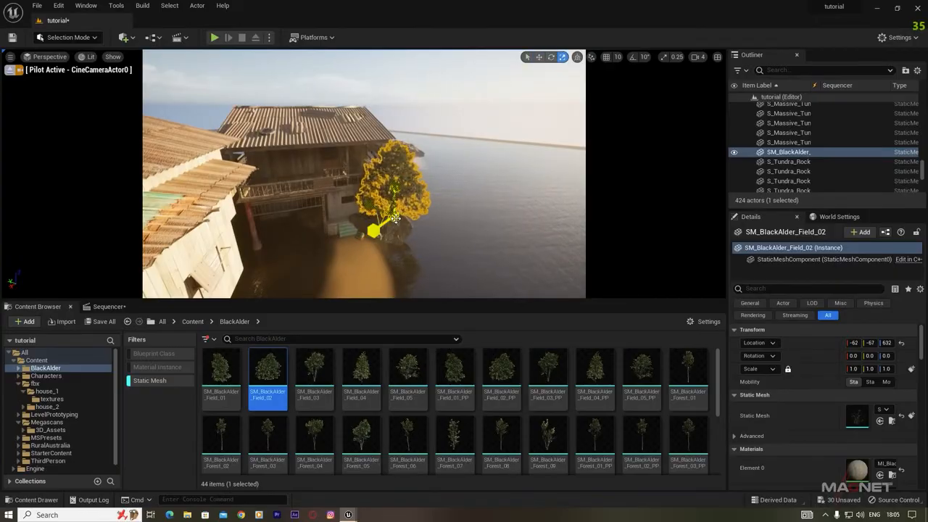
pyautogui.moveTo(394, 216); pyautogui.dragTo(411, 208)
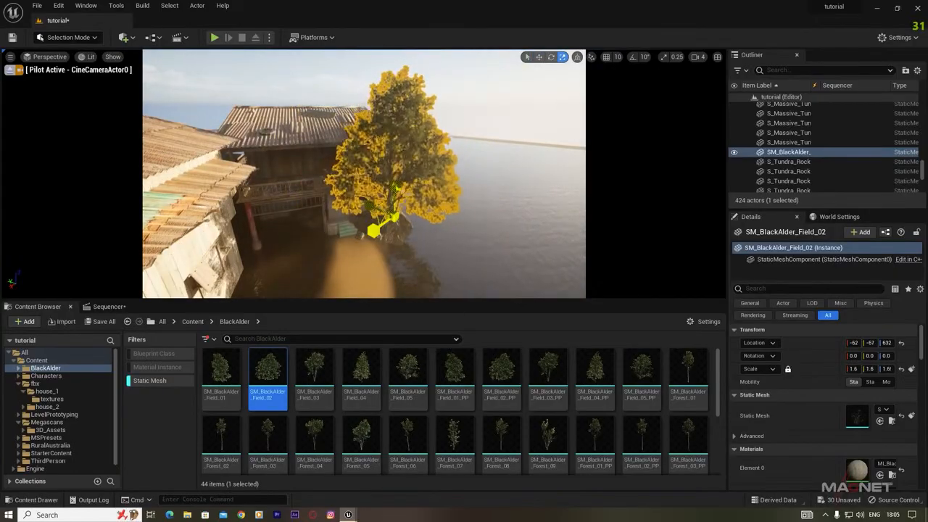
# Duplicate the alder tree several times around the houses and rocks, varying the copies' rotation and scale, with one at about 1.2.
pyautogui.moveTo(411, 208); pyautogui.dragTo(406, 181, button='right')
pyautogui.press('Escape')
pyautogui.click(432, 161)
pyautogui.press('w')
pyautogui.keyDown('alt'); pyautogui.moveTo(413, 199); pyautogui.dragTo(320, 200); pyautogui.keyUp('alt')
pyautogui.press('Escape')
pyautogui.moveTo(320, 200); pyautogui.dragTo(362, 189, button='right')
pyautogui.click(363, 174)
pyautogui.keyDown('alt'); pyautogui.moveTo(362, 196); pyautogui.dragTo(348, 254); pyautogui.keyUp('alt')
pyautogui.press('w')
pyautogui.moveTo(377, 217)
pyautogui.mouseDown(button='right')
pyautogui.moveTo(362, 211)
pyautogui.moveTo(377, 203)
pyautogui.mouseUp(button='right')
pyautogui.press('Escape')
pyautogui.click(362, 145)
pyautogui.keyDown('alt'); pyautogui.moveTo(368, 201); pyautogui.dragTo(446, 217); pyautogui.keyUp('alt')
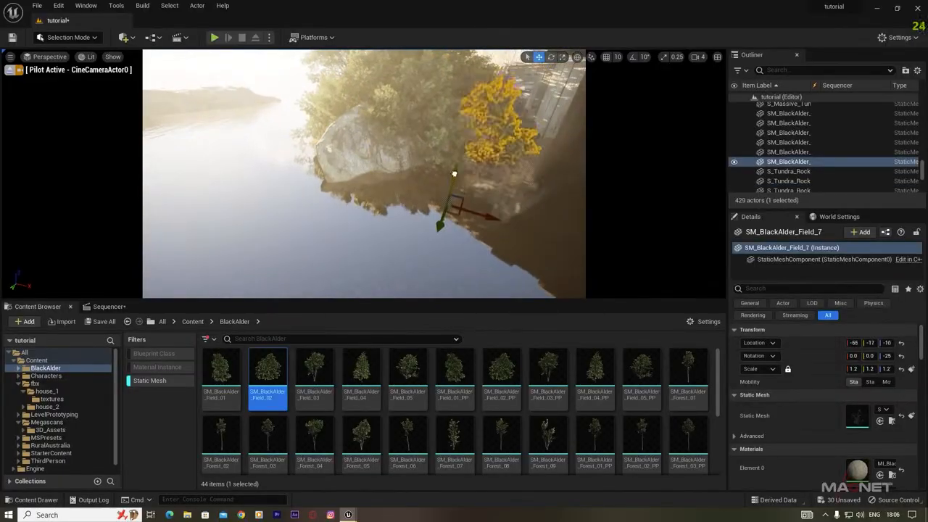
# Add smaller alder copies on the rocks at the island's shoreline, with one scaled uniformly to about 0.6.
pyautogui.press('Escape')
pyautogui.moveTo(445, 217); pyautogui.dragTo(406, 203, button='right')
pyautogui.click(377, 181)
pyautogui.keyDown('alt'); pyautogui.moveTo(377, 218); pyautogui.dragTo(392, 290); pyautogui.keyUp('alt')
pyautogui.press('r')
pyautogui.moveTo(363, 189); pyautogui.dragTo(377, 181, button='right')
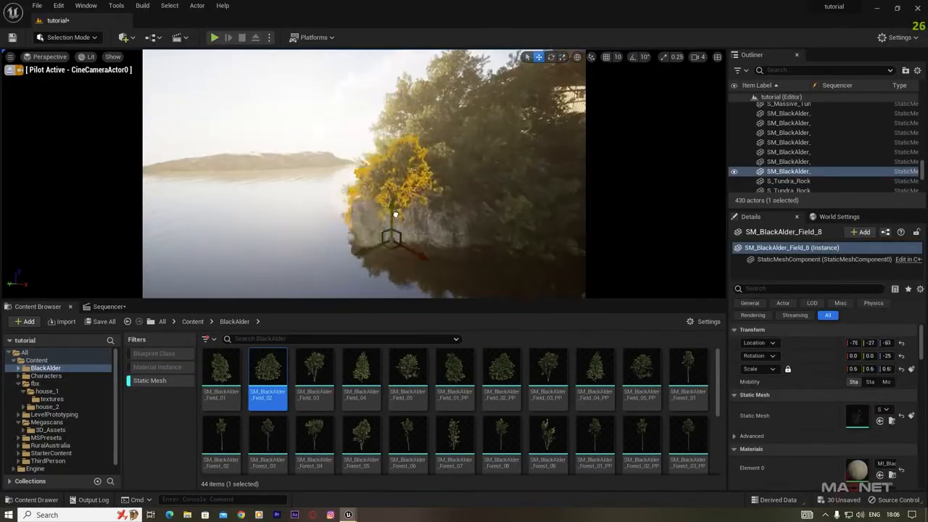
pyautogui.press('e')
pyautogui.keyDown('alt'); pyautogui.moveTo(363, 188); pyautogui.dragTo(384, 203); pyautogui.keyUp('alt')
pyautogui.moveTo(377, 181); pyautogui.dragTo(421, 181, button='right')
# Duplicate the first alder tree around the houses as a taller backdrop, enlarging one copy to a scale of about 5.5.
pyautogui.press('Escape')
pyautogui.press('w')
pyautogui.scroll(2, 470, 217)
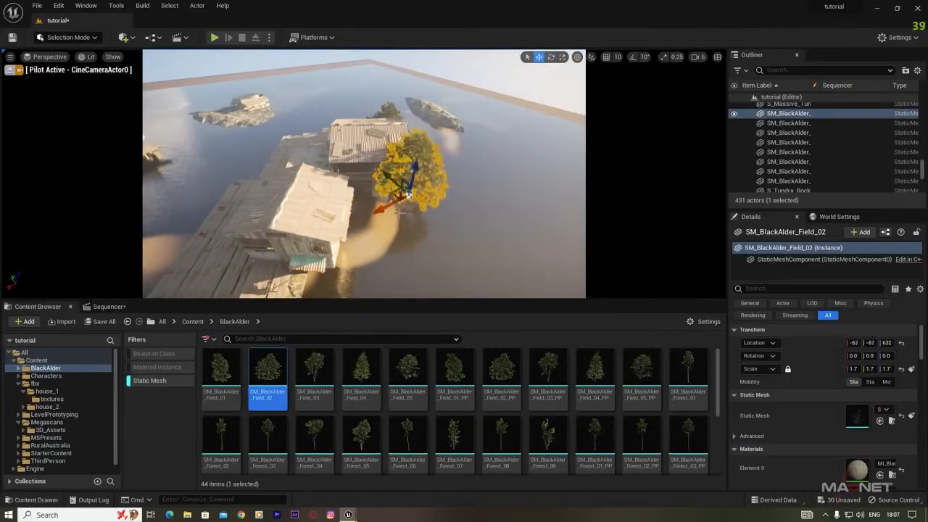
pyautogui.keyDown('alt'); pyautogui.moveTo(414, 176); pyautogui.dragTo(428, 195); pyautogui.keyUp('alt')
pyautogui.moveTo(428, 195)
pyautogui.mouseDown(button='right')
pyautogui.moveTo(470, 233)
pyautogui.moveTo(321, 99)
pyautogui.moveTo(377, 189)
pyautogui.moveTo(406, 174)
pyautogui.moveTo(435, 181)
pyautogui.mouseUp(button='right')
pyautogui.press('r')
pyautogui.hotkey('ctrl', 'd')
pyautogui.press('Escape')
pyautogui.press('w')
pyautogui.keyDown('alt'); pyautogui.moveTo(377, 194); pyautogui.dragTo(435, 206); pyautogui.keyUp('alt')
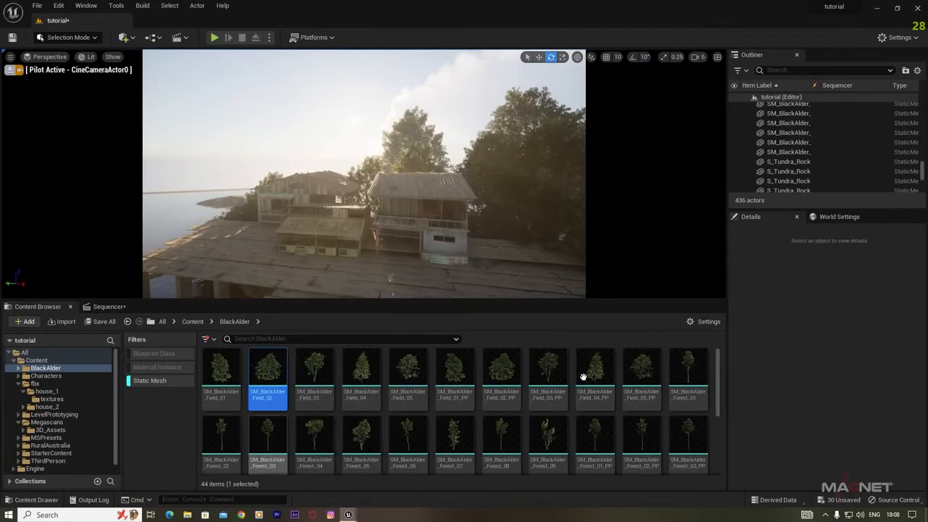
# Place an SM_BlackAlder_Forest_01 tree among the houses, scale it uniformly to about 2.8 and lower its trunk behind the roofs.
pyautogui.click(688, 370)
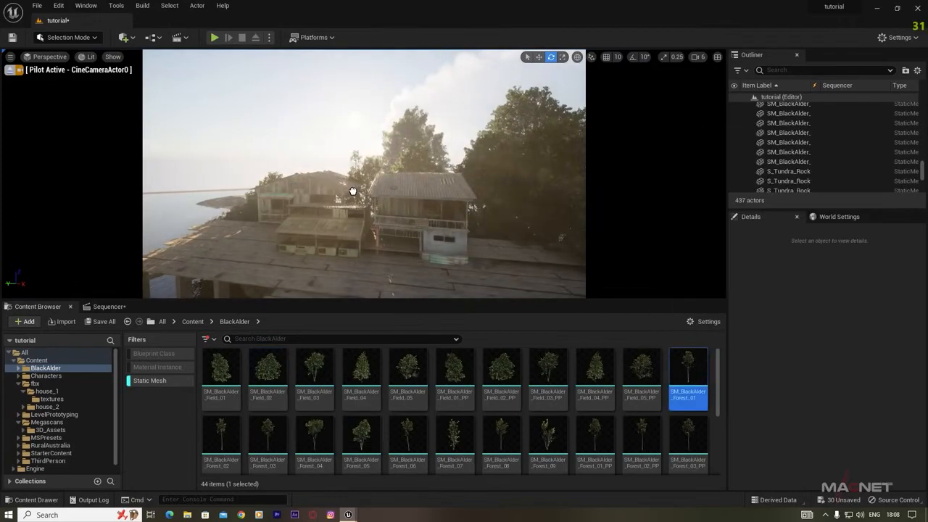
pyautogui.moveTo(343, 187); pyautogui.dragTo(343, 187)
pyautogui.moveTo(343, 186); pyautogui.dragTo(369, 181, button='right')
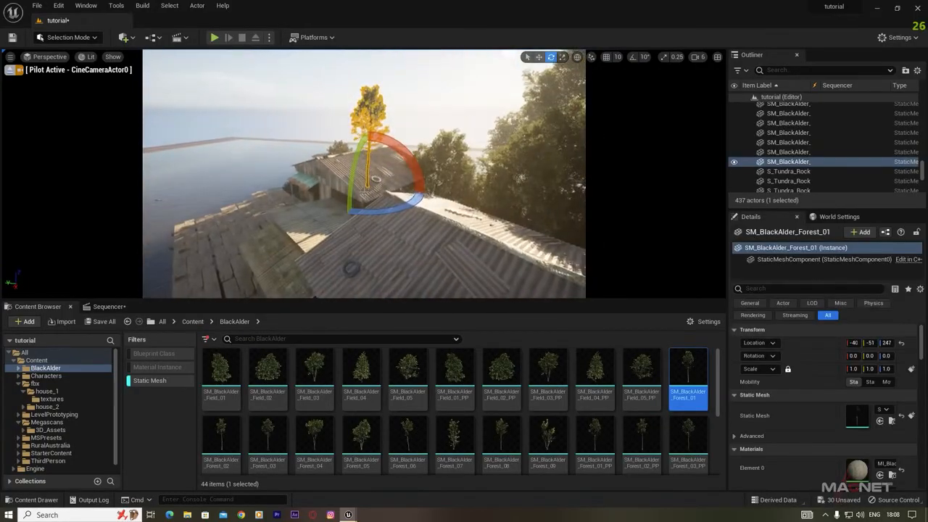
pyautogui.press('r')
pyautogui.moveTo(365, 186); pyautogui.dragTo(385, 190)
pyautogui.press('w')
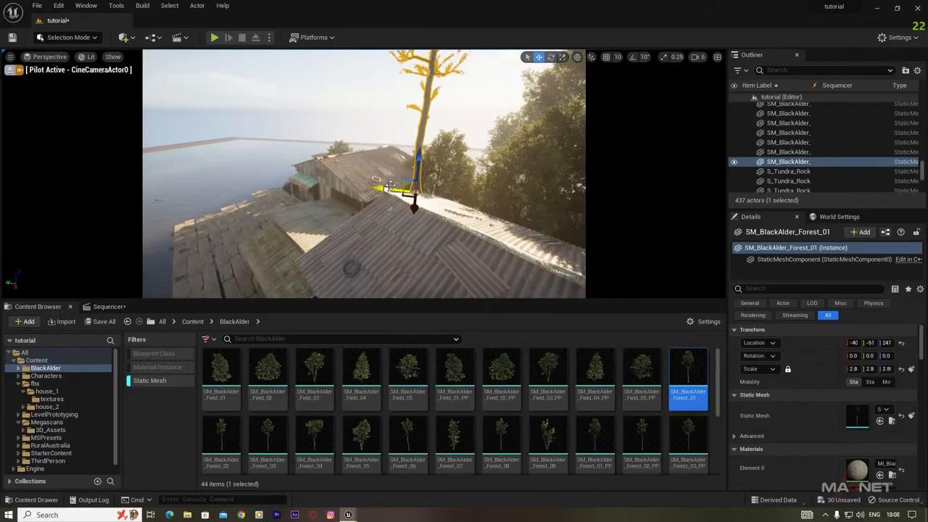
pyautogui.moveTo(418, 159); pyautogui.dragTo(434, 194)
pyautogui.moveTo(395, 264); pyautogui.dragTo(388, 221, button='right')
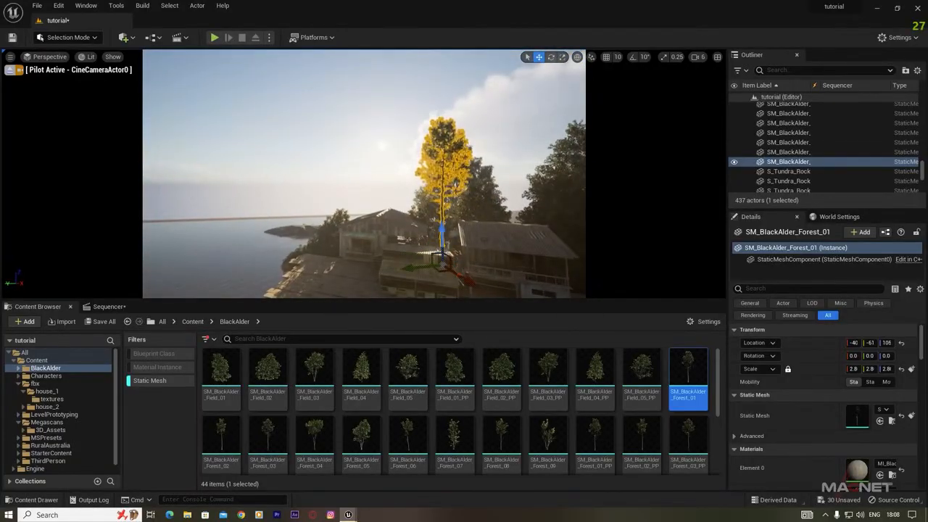
pyautogui.press('Escape')
# Adjust the height of the large field alder standing behind the houses.
pyautogui.moveTo(388, 221); pyautogui.dragTo(388, 199, button='right')
pyautogui.click(462, 239)
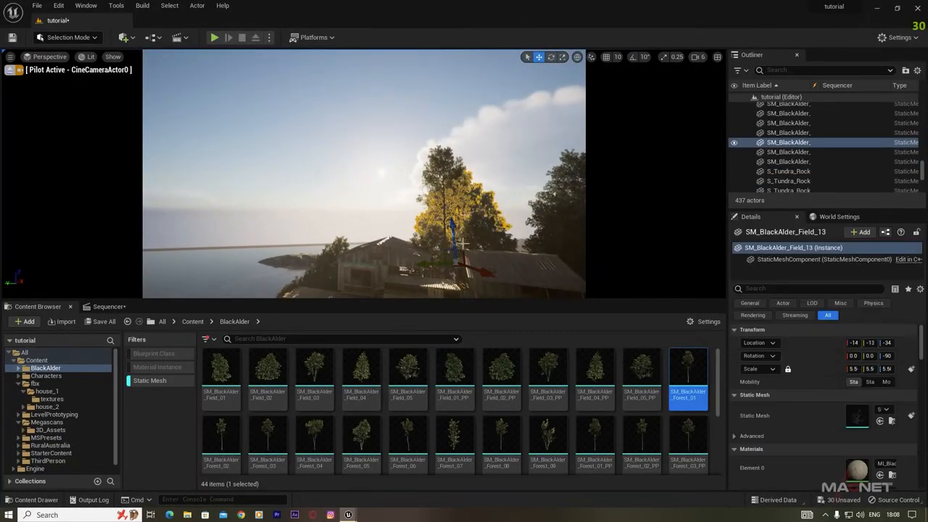
pyautogui.moveTo(463, 261); pyautogui.dragTo(451, 232, button='right')
pyautogui.press('a')
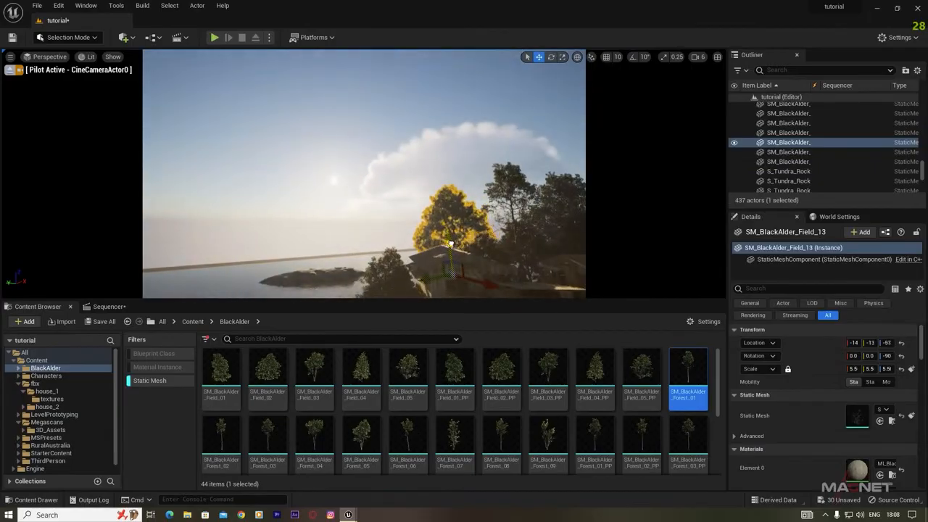
pyautogui.click(400, 208)
pyautogui.press('d')
pyautogui.moveTo(400, 208)
pyautogui.mouseDown(button='right')
pyautogui.moveTo(420, 208)
pyautogui.moveTo(388, 209)
pyautogui.mouseUp(button='right')
pyautogui.click(411, 227)
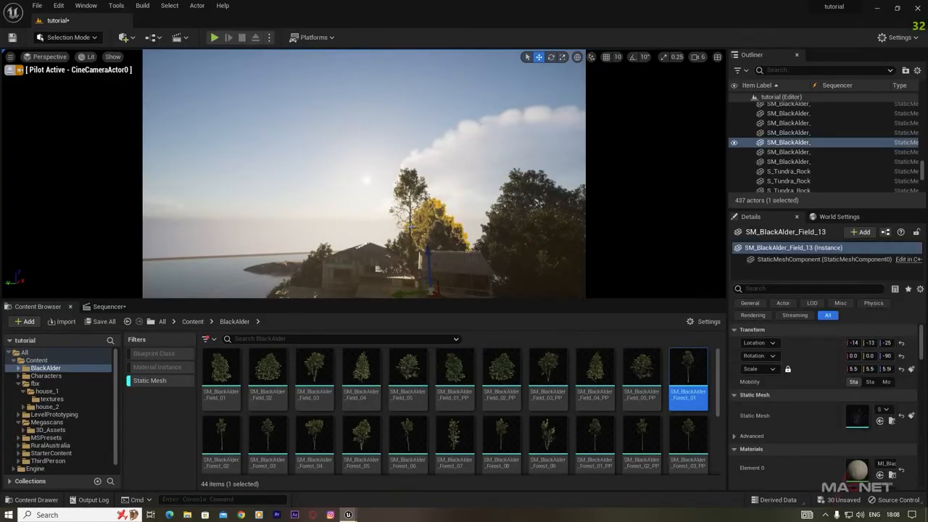
# Enlarge the tall SM_BlackAlder_Forest_01 tree uniformly to a scale of about 3.3.
pyautogui.click(393, 195)
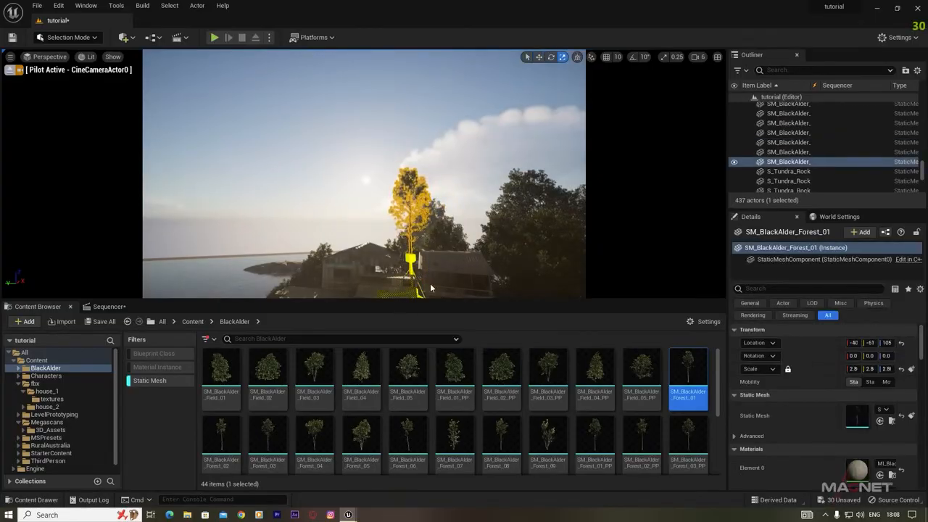
pyautogui.moveTo(425, 290); pyautogui.dragTo(425, 308, button='right')
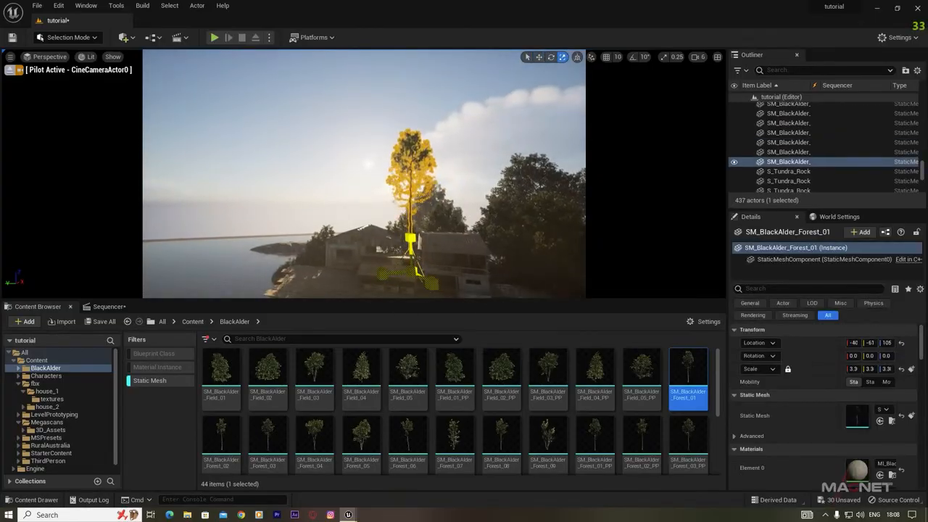
pyautogui.click(368, 144)
# Duplicate the tall forest alder, lower the copy behind the neighbouring house and rotate it about its vertical axis.
pyautogui.moveTo(368, 144); pyautogui.dragTo(393, 219, button='right')
pyautogui.press('w')
pyautogui.click(368, 144)
pyautogui.press('w')
pyautogui.moveTo(310, 248); pyautogui.dragTo(400, 240)
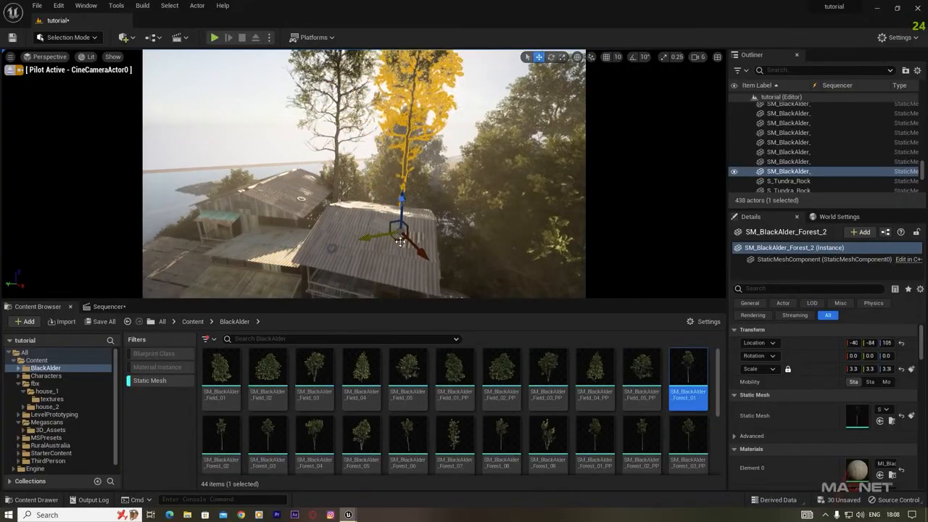
pyautogui.moveTo(449, 269); pyautogui.dragTo(467, 289)
pyautogui.moveTo(474, 283); pyautogui.dragTo(450, 247, button='right')
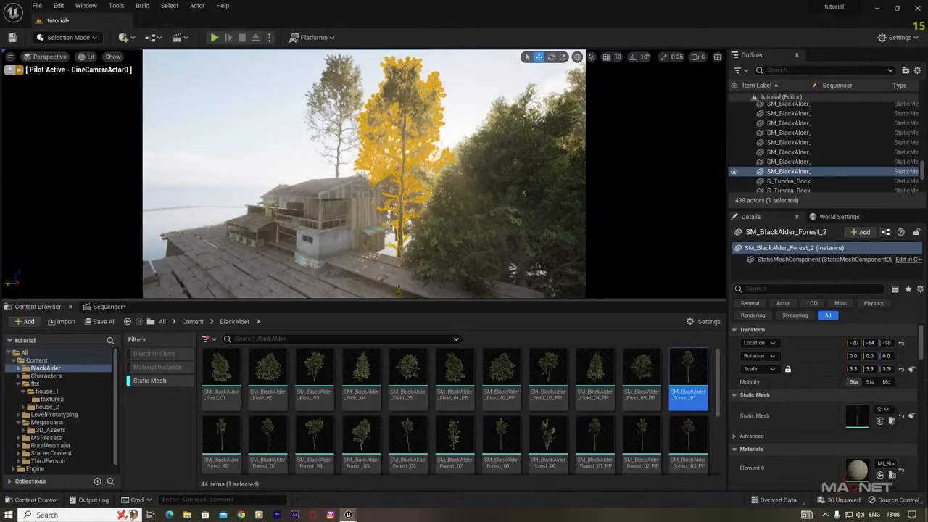
pyautogui.press('e')
pyautogui.moveTo(397, 270); pyautogui.dragTo(399, 235, button='right')
# Duplicate the second tall forest alder and move the copy along the shore in front of the dense tree group.
pyautogui.press('s')
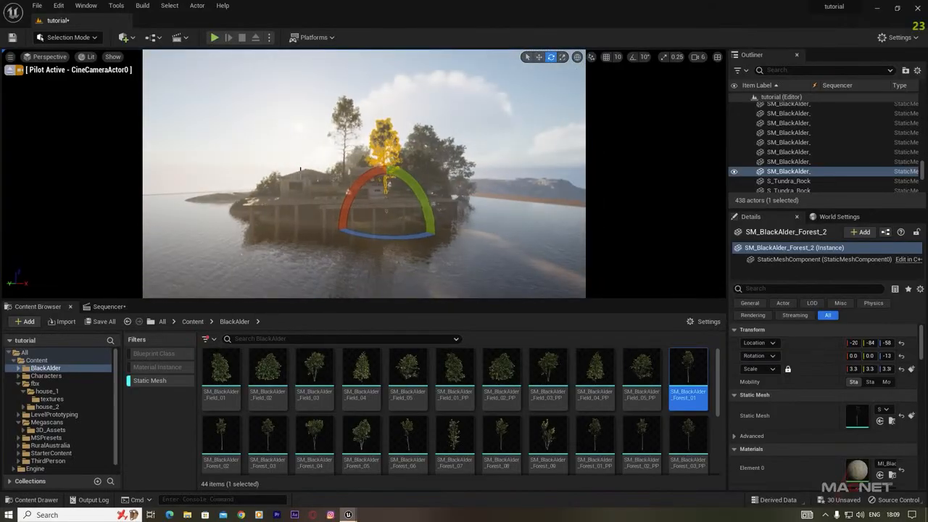
pyautogui.press('w')
pyautogui.keyDown('alt'); pyautogui.moveTo(355, 230); pyautogui.dragTo(416, 211); pyautogui.keyUp('alt')
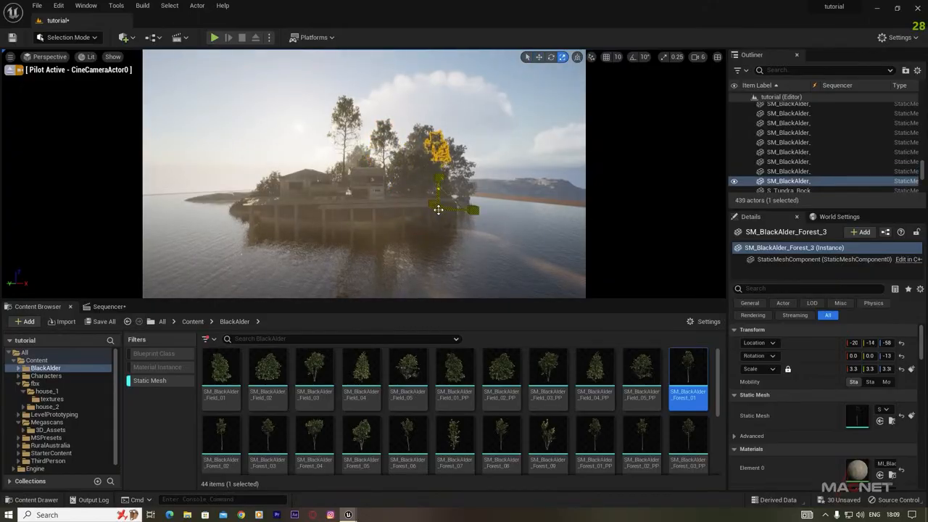
# Deselect the tree and move the piloted cine camera low beside the near wooden deck, framing the houses across the water.
pyautogui.click(508, 152)
pyautogui.moveTo(507, 152); pyautogui.dragTo(276, 156, button='right')
pyautogui.press('w')
pyautogui.press('s')
pyautogui.press('a')
pyautogui.press('q')
pyautogui.press('s')
pyautogui.moveTo(568, 262); pyautogui.dragTo(696, 247, button='right')
pyautogui.press('w')
pyautogui.moveTo(385, 167); pyautogui.dragTo(384, 145, button='right')
pyautogui.press('q')
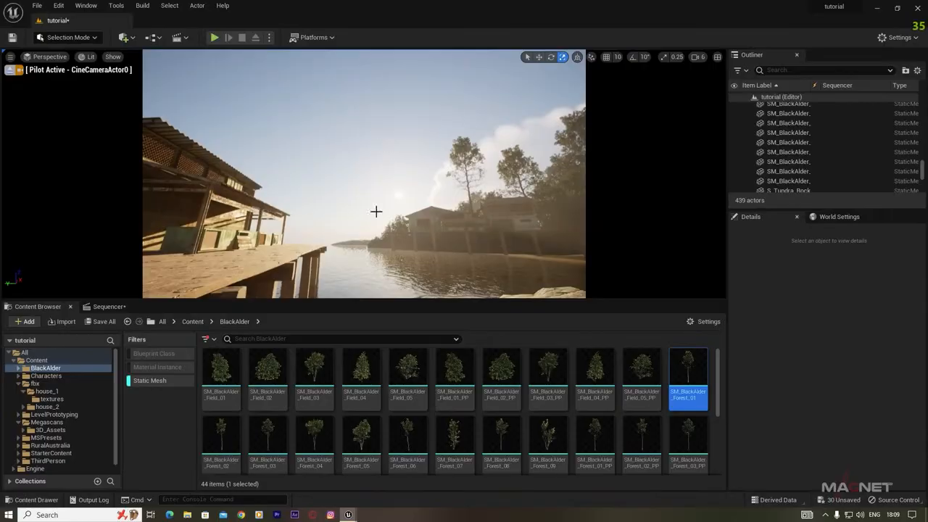
# Rotate the sunlight so the sun stands in the sky just above the near house's roof.
pyautogui.hotkey('ctrl', 'l')
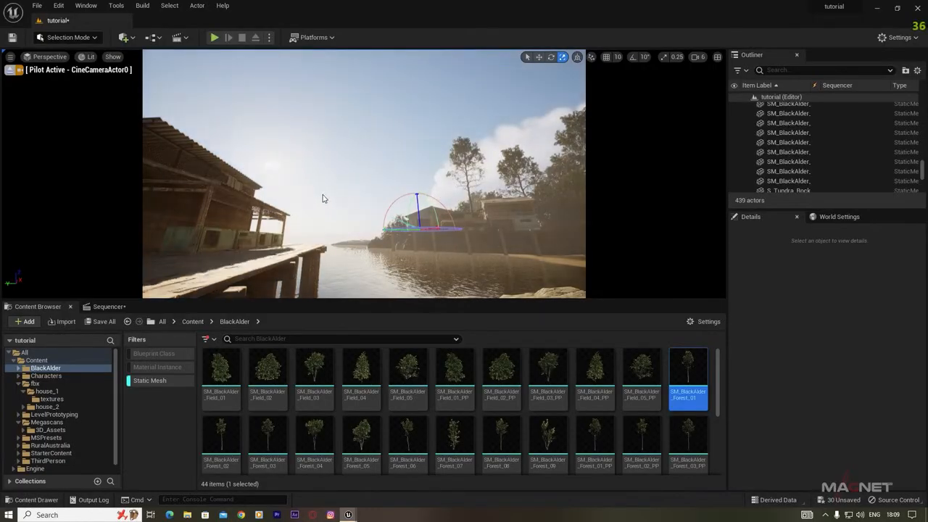
pyautogui.hotkey('ctrl', 'l')
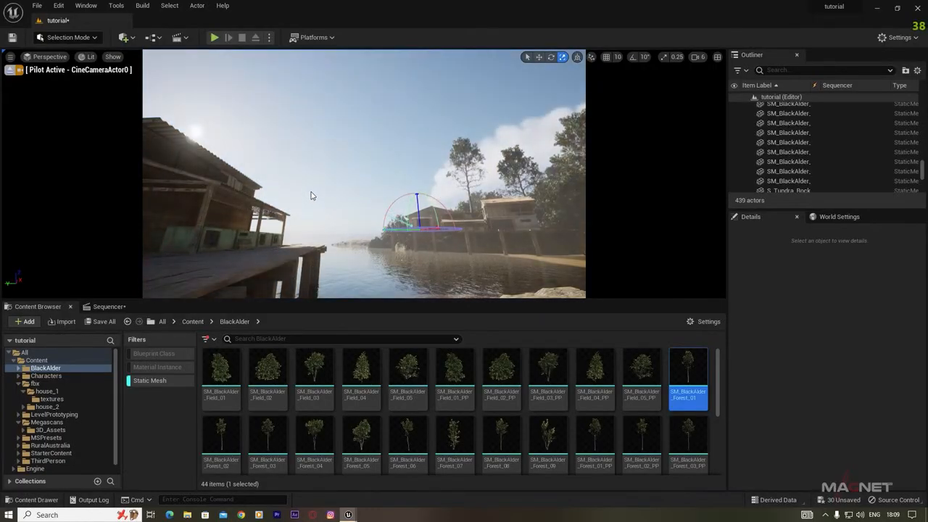
# Select CineCameraActor0 in the sequence and set its post-process bloom method to Convolution.
pyautogui.click(108, 306)
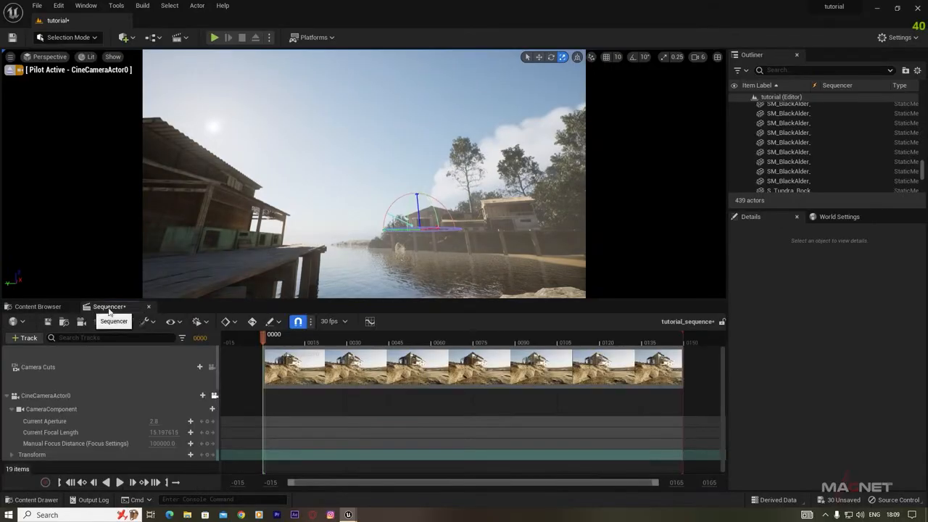
pyautogui.click(36, 396)
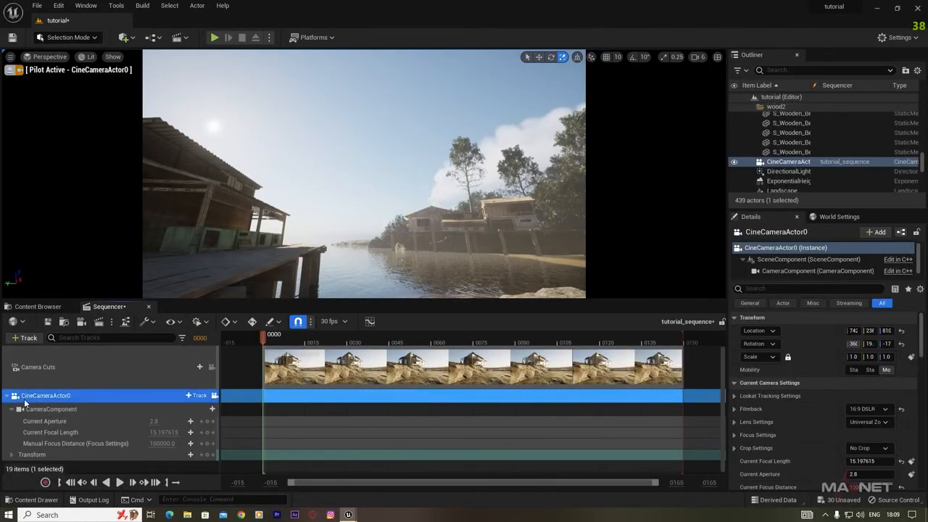
pyautogui.scroll(-10, 768, 432)
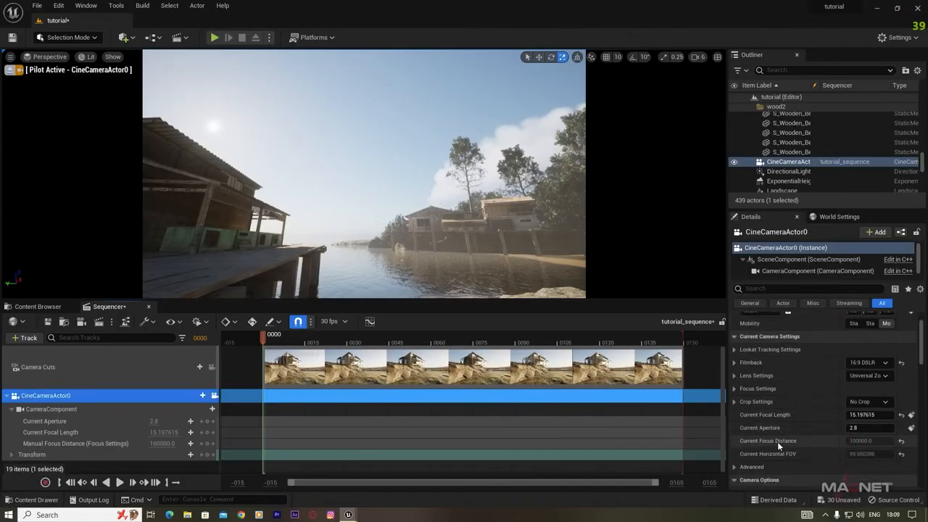
pyautogui.scroll(-2, 765, 425)
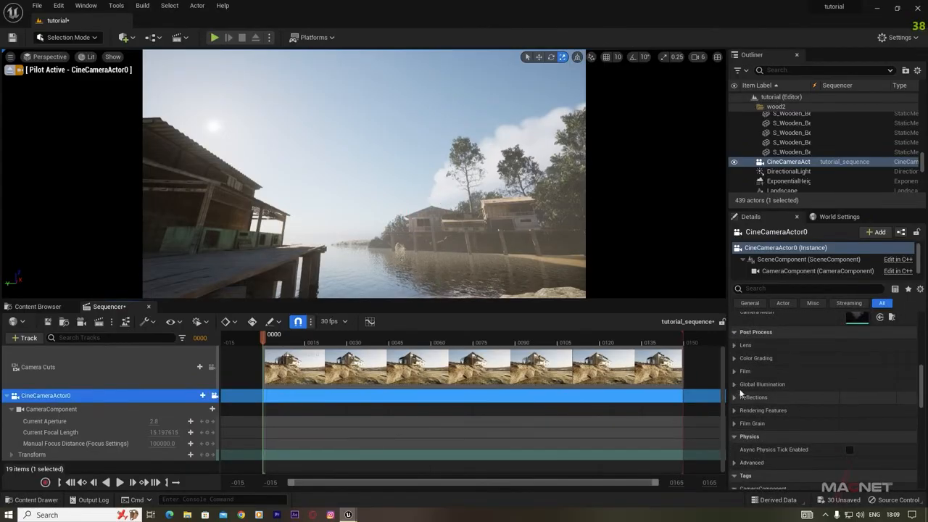
pyautogui.click(745, 345)
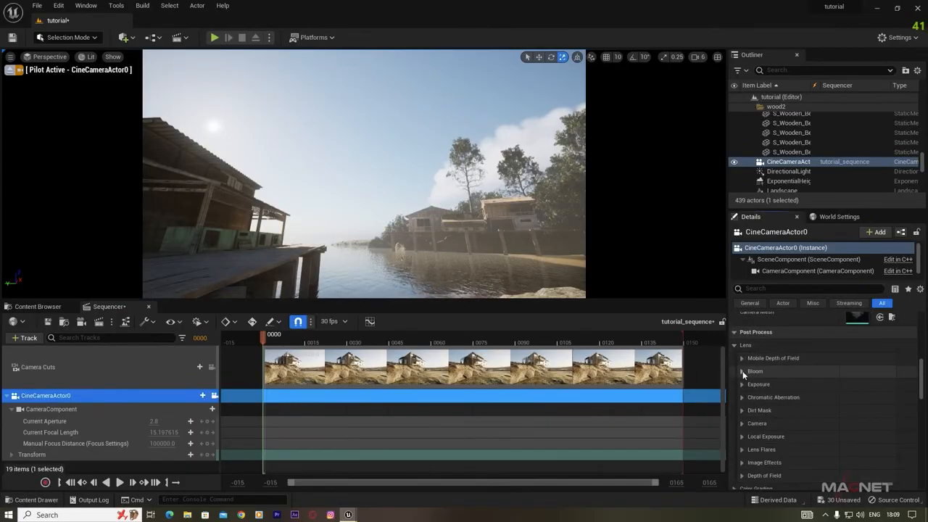
pyautogui.click(742, 372)
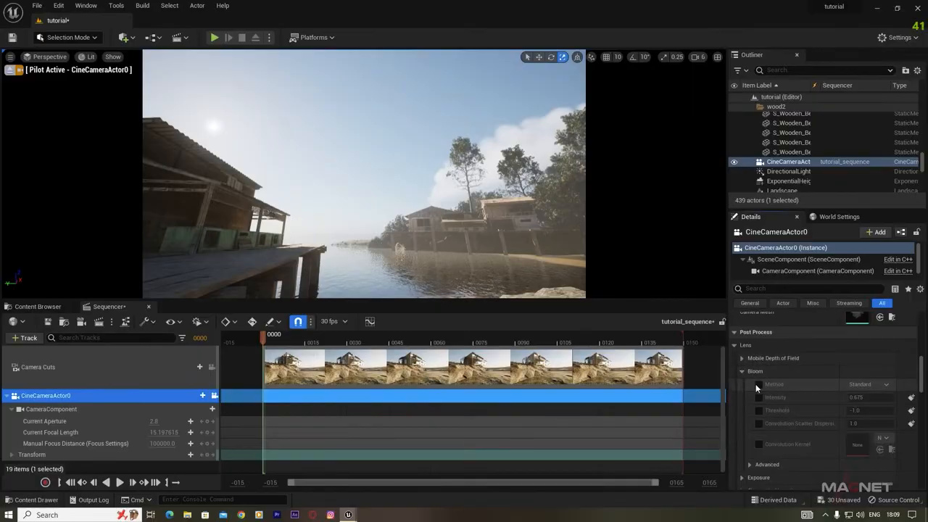
pyautogui.click(874, 385)
pyautogui.click(860, 403)
# Enable the camera's bloom intensity override and set it to 0.2.
pyautogui.click(759, 397)
pyautogui.moveTo(870, 398); pyautogui.dragTo(850, 398)
pyautogui.click(861, 399)
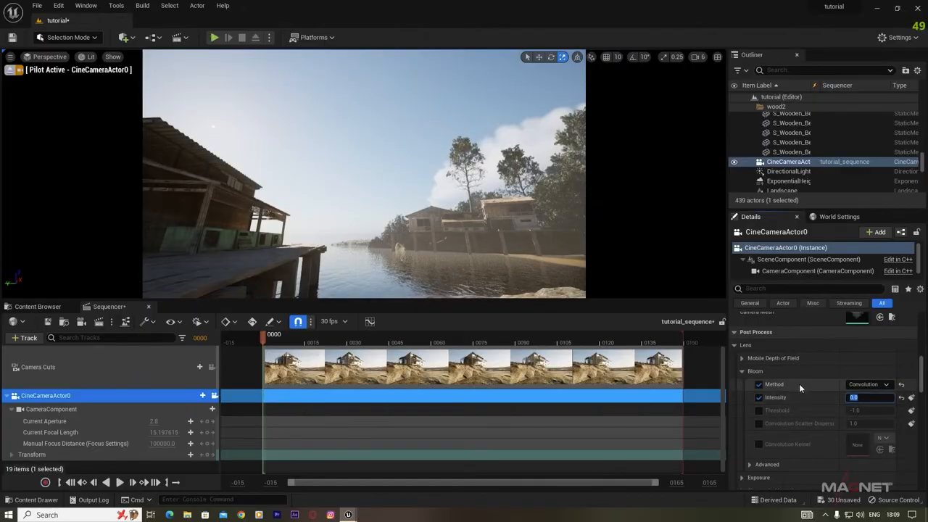
pyautogui.write('0.2')
pyautogui.press('Return')
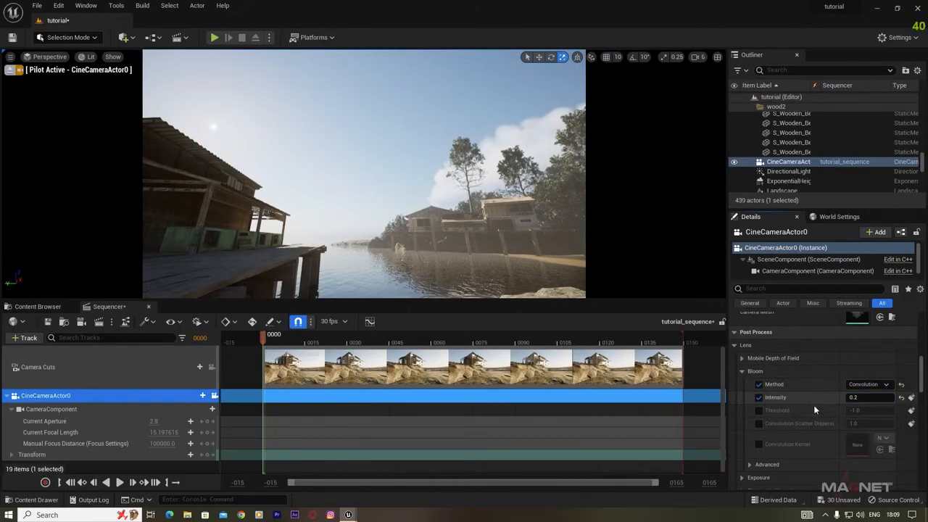
# Override the camera's exposure with Manual metering mode and an exposure compensation of 10.
pyautogui.scroll(-3, 791, 439)
pyautogui.click(742, 417)
pyautogui.click(759, 429)
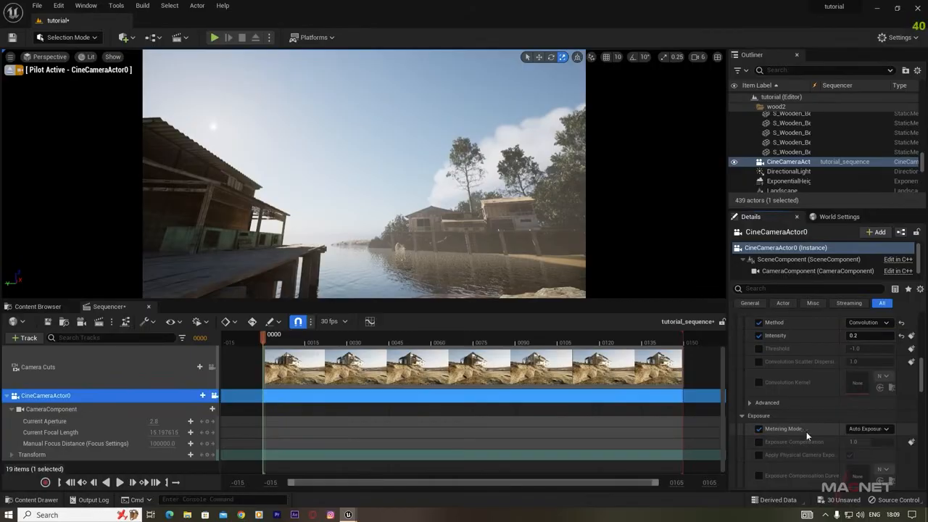
pyautogui.click(885, 449)
pyautogui.click(760, 442)
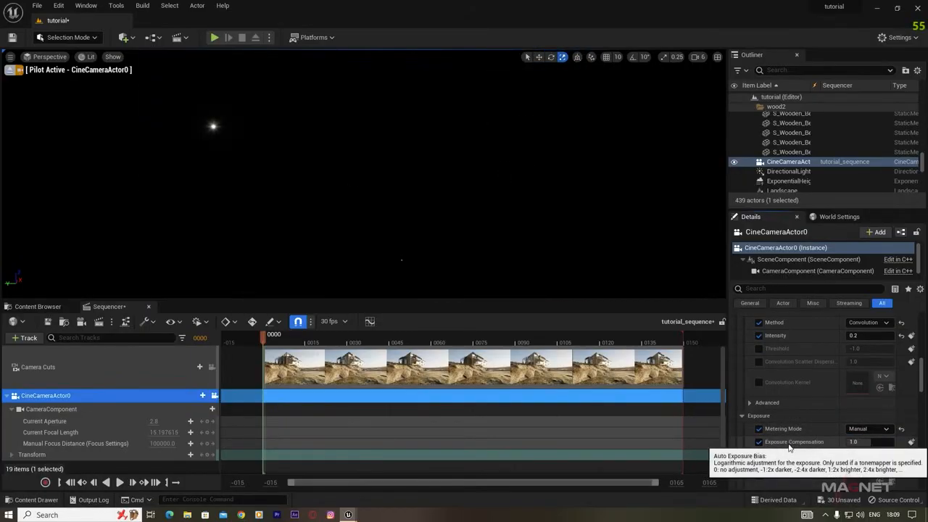
pyautogui.click(859, 441)
pyautogui.write('10')
pyautogui.press('Return')
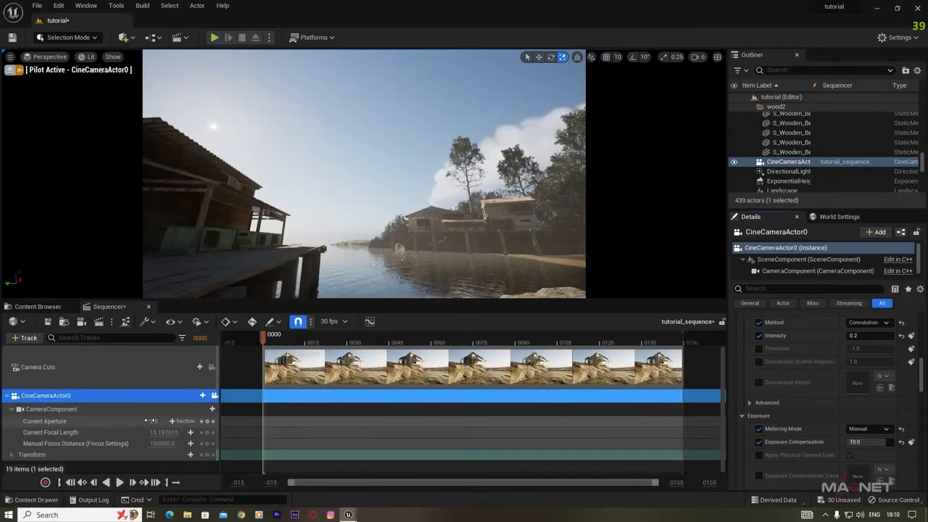
# Lower the camera's current aperture to about 1.9 and set its exposure compensation to 9.
pyautogui.moveTo(158, 422)
pyautogui.mouseDown()
pyautogui.moveTo(140, 422)
pyautogui.moveTo(162, 422)
pyautogui.mouseUp()
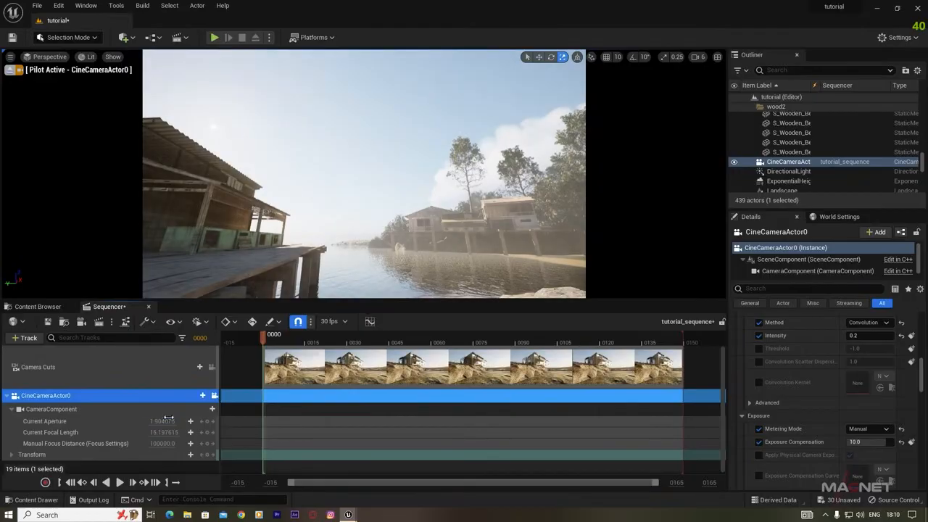
pyautogui.click(866, 441)
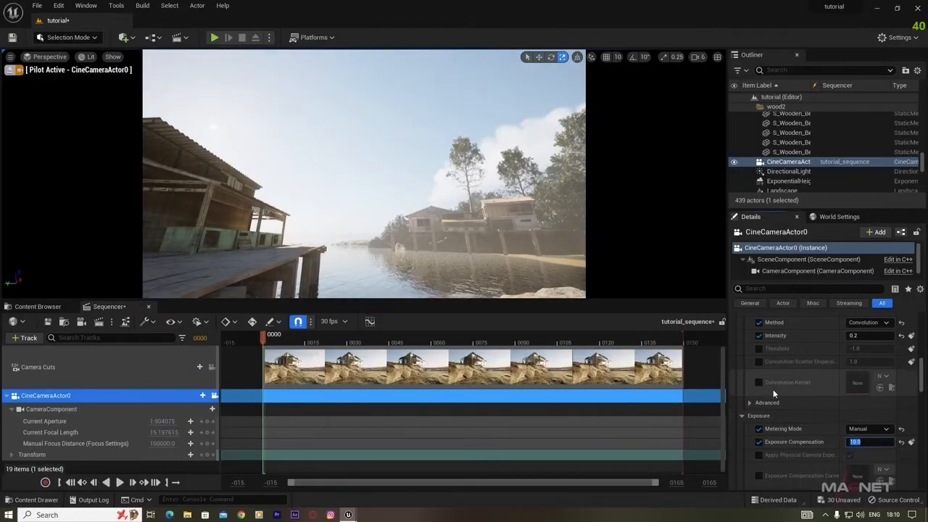
pyautogui.write('9')
pyautogui.press('Return')
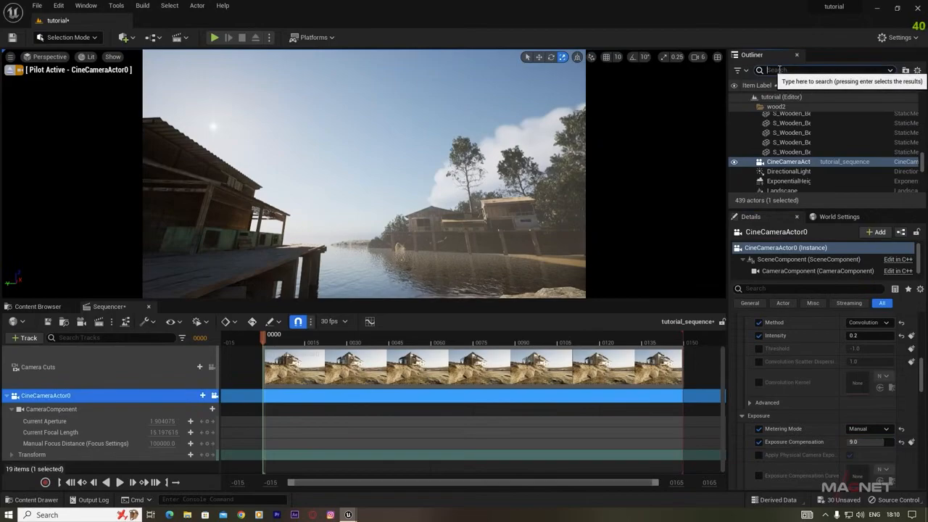
# Find the directional light among the actors, try its intensity at 6 lux and settle on 5 lux.
pyautogui.write('direc')
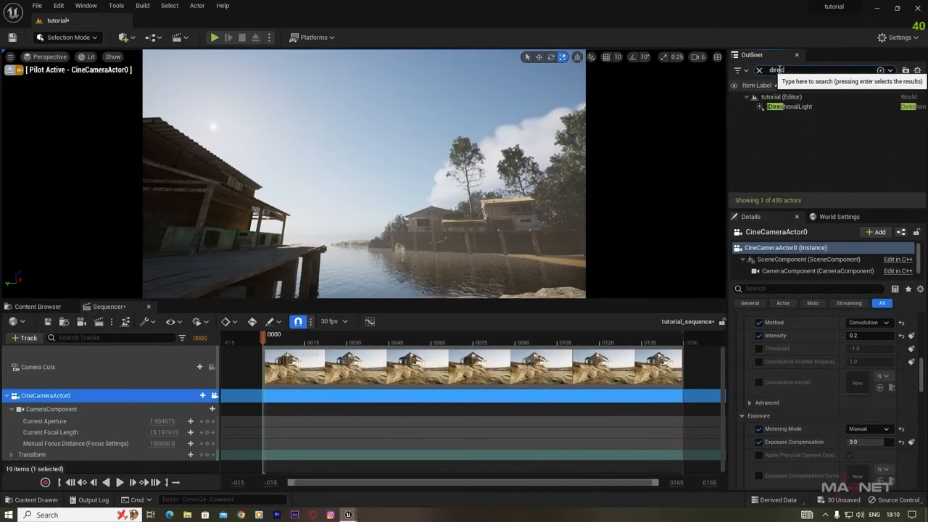
pyautogui.click(811, 107)
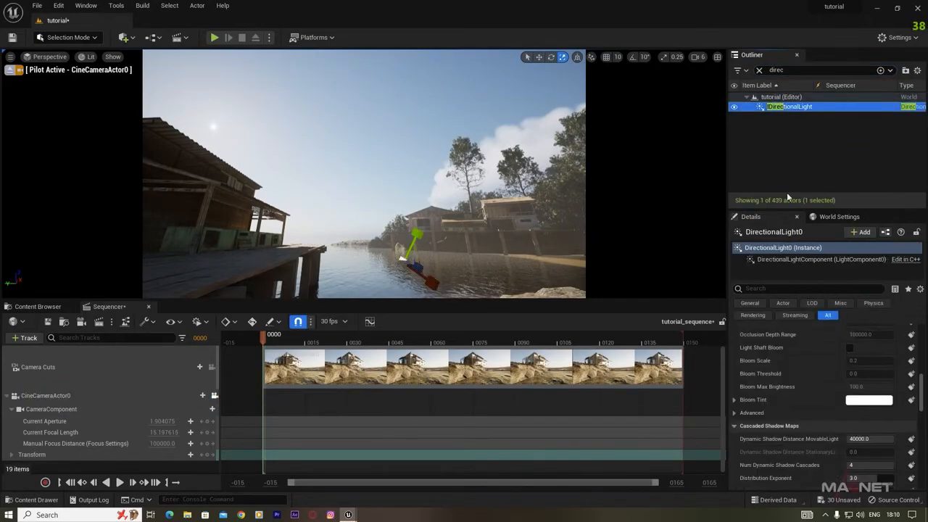
pyautogui.scroll(10, 784, 401)
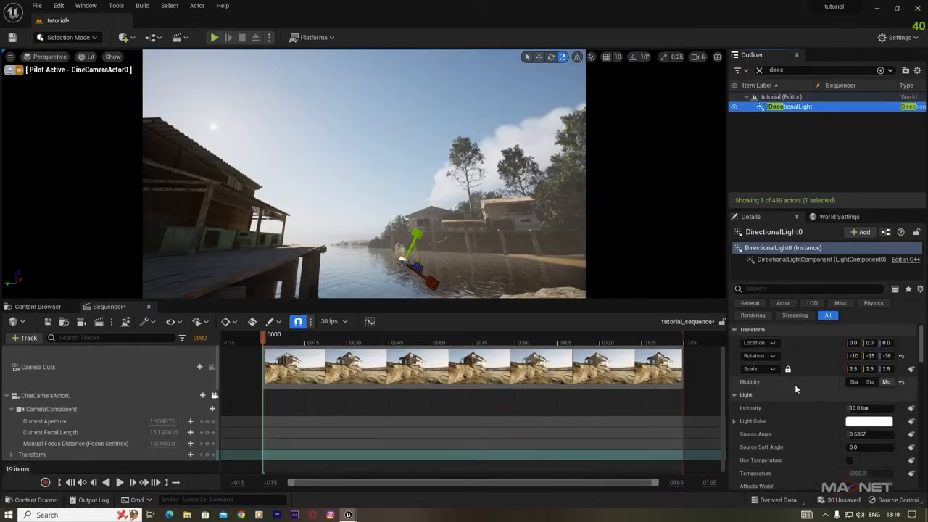
pyautogui.click(870, 408)
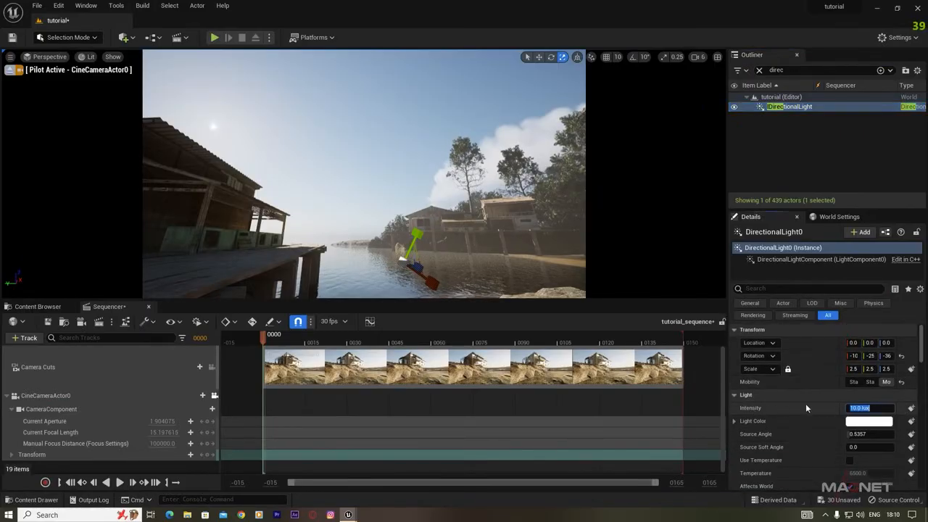
pyautogui.write('6')
pyautogui.press('Return')
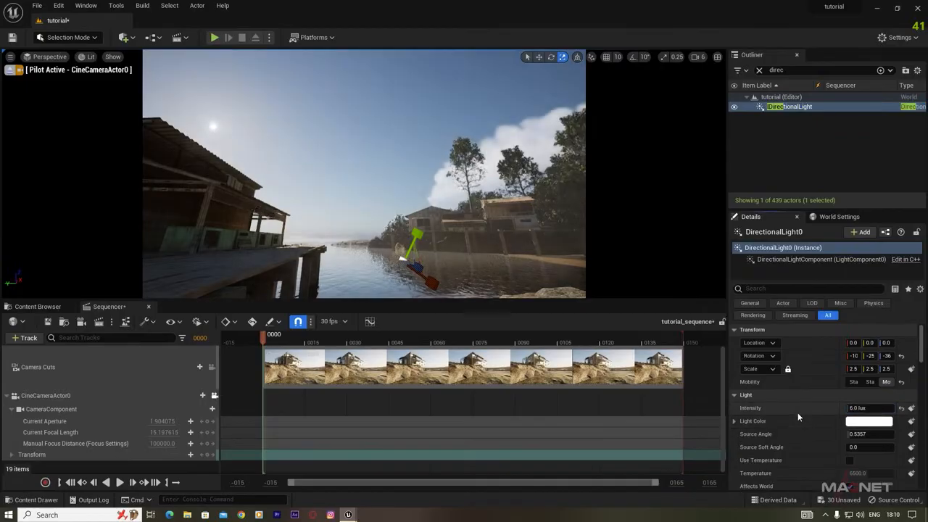
pyautogui.click(859, 408)
pyautogui.write('5')
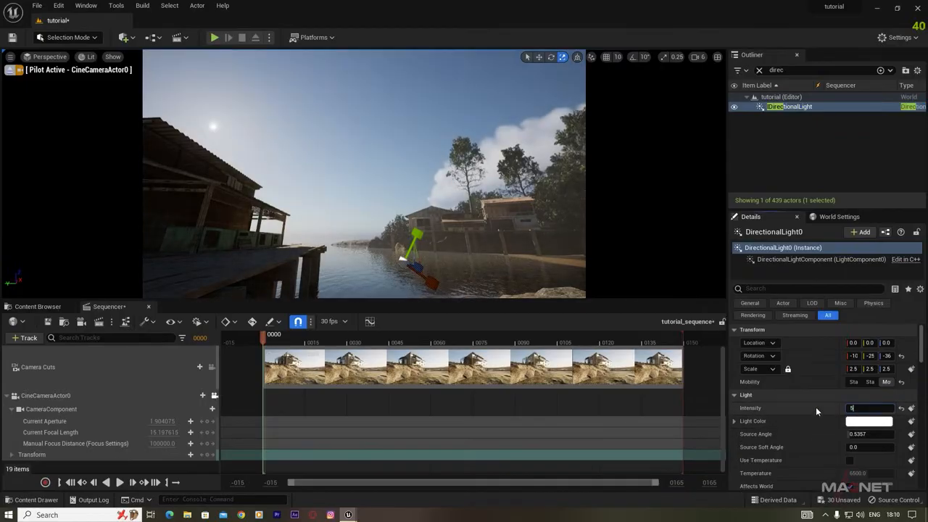
pyautogui.press('Return')
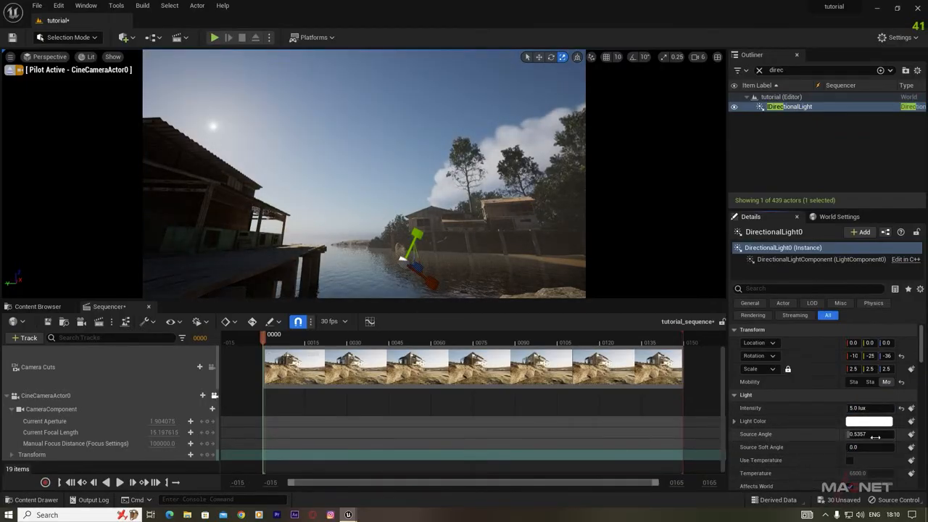
# Increase the directional light's source angle to about 1.41 and clear the actor search.
pyautogui.moveTo(850, 434); pyautogui.dragTo(876, 433)
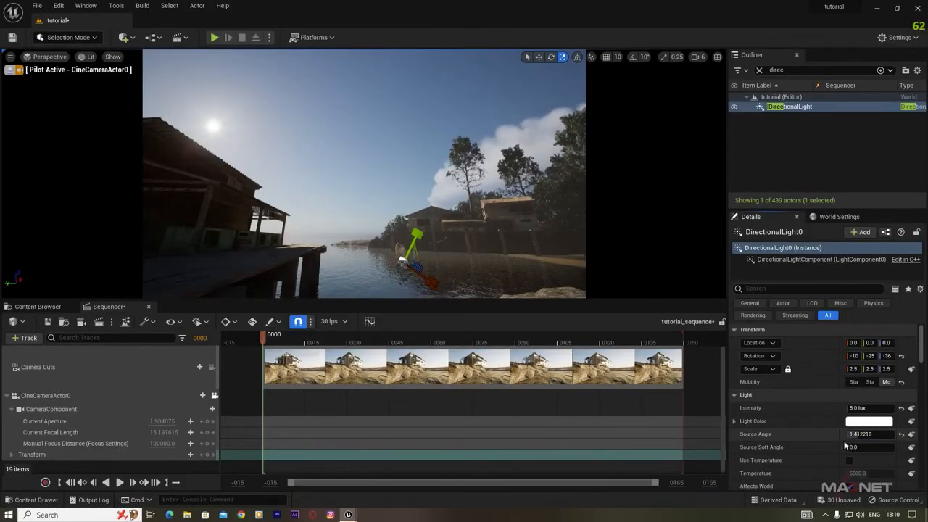
pyautogui.moveTo(339, 229); pyautogui.dragTo(339, 267, button='right')
pyautogui.click(759, 70)
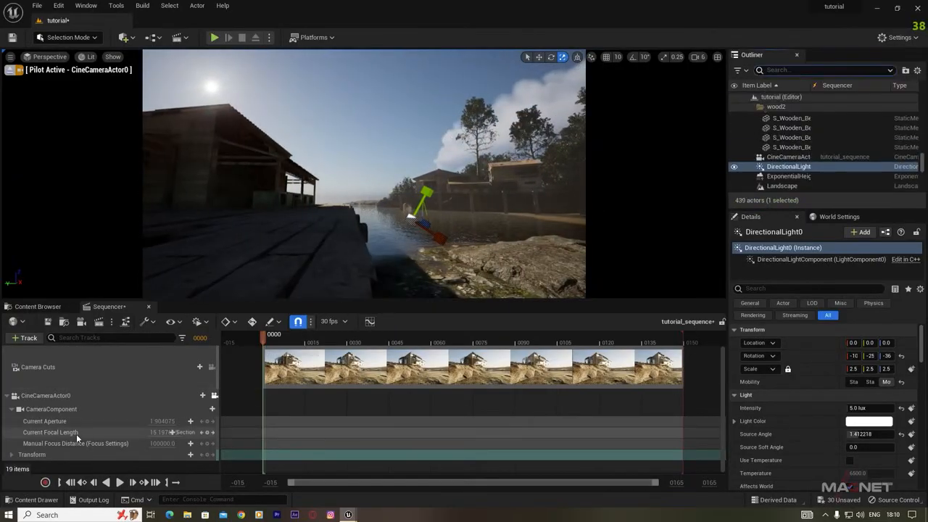
# Reselect CineCameraActor0 and set its exposure compensation to 10.
pyautogui.click(45, 395)
pyautogui.scroll(-3, 803, 446)
pyautogui.scroll(-5, 804, 443)
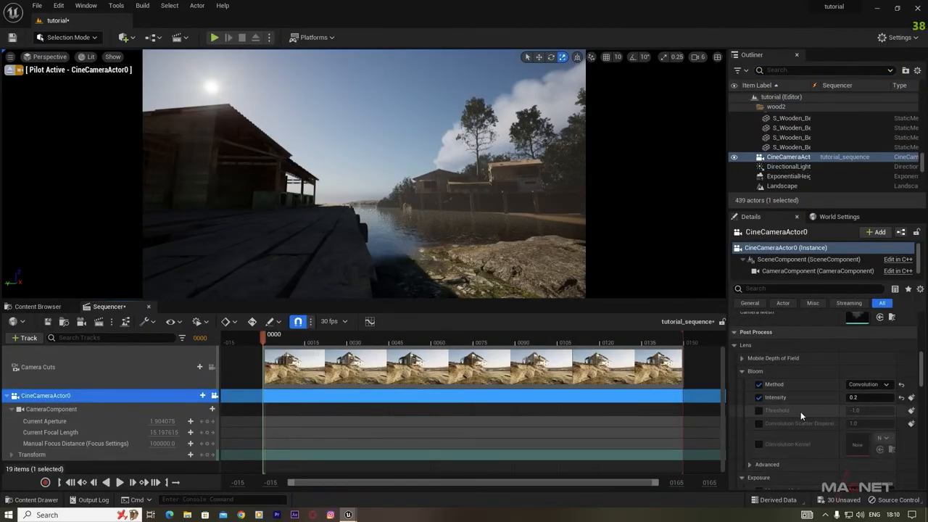
pyautogui.scroll(-2, 802, 421)
pyautogui.scroll(-2, 790, 428)
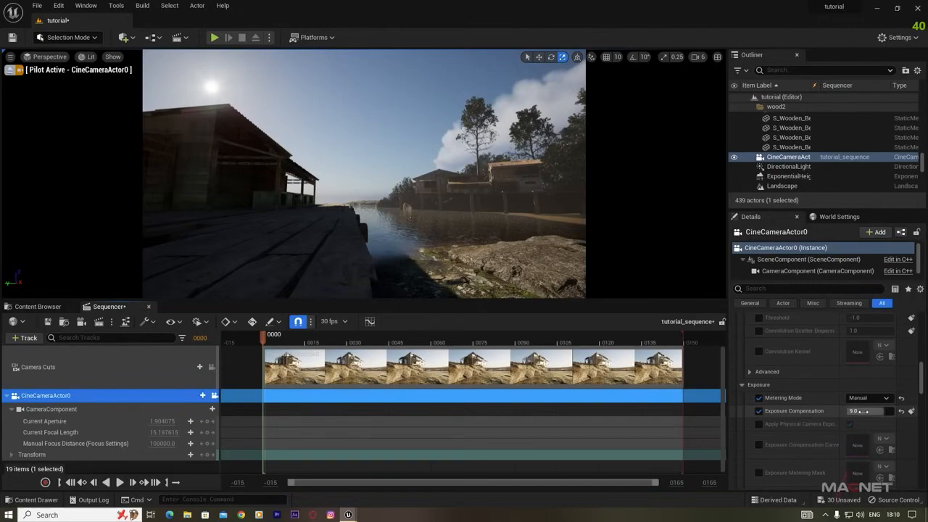
pyautogui.press('Return')
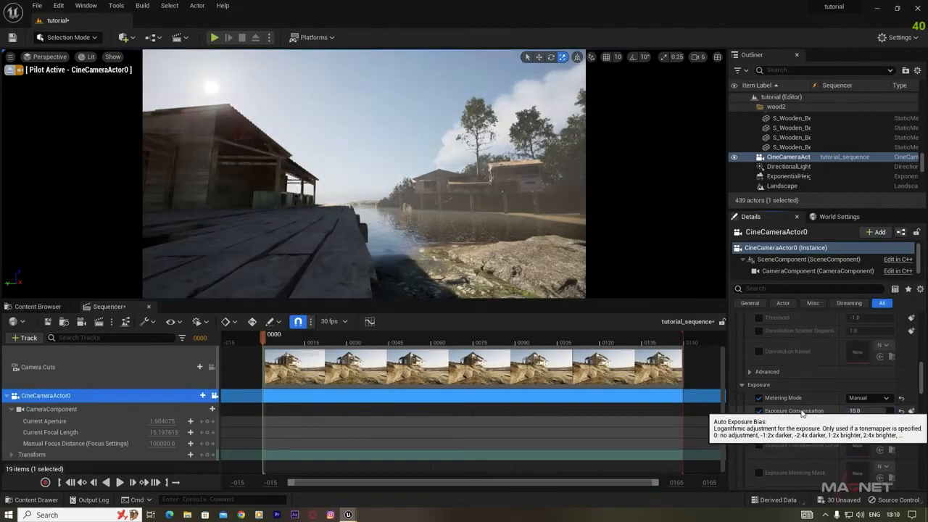
pyautogui.moveTo(364, 174); pyautogui.dragTo(406, 195, button='right')
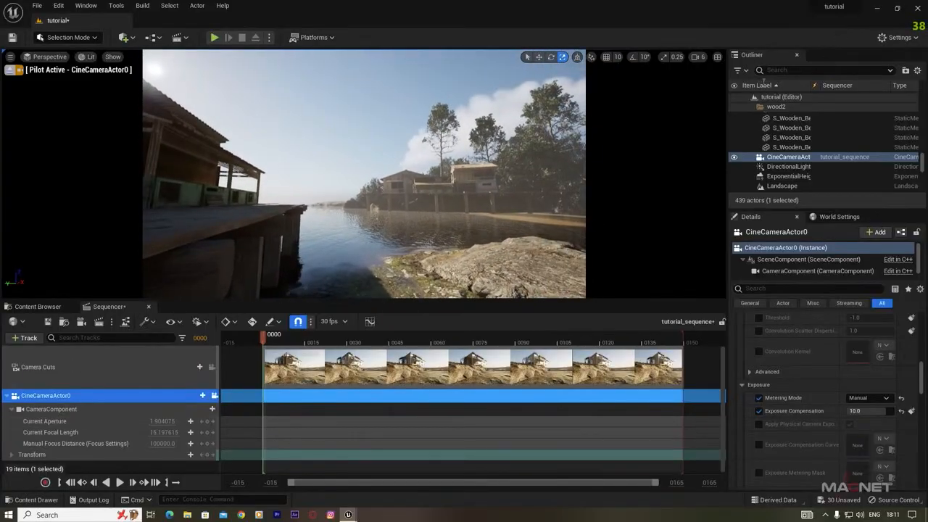
# Find the exponential height fog among the actors and reduce its fog density to about 0.0103.
pyautogui.click(800, 70)
pyautogui.write('fog')
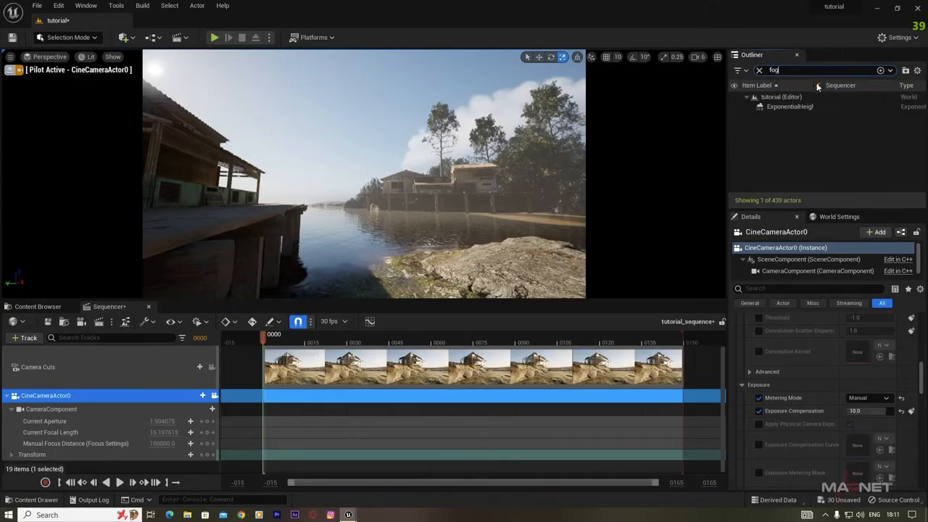
pyautogui.click(783, 107)
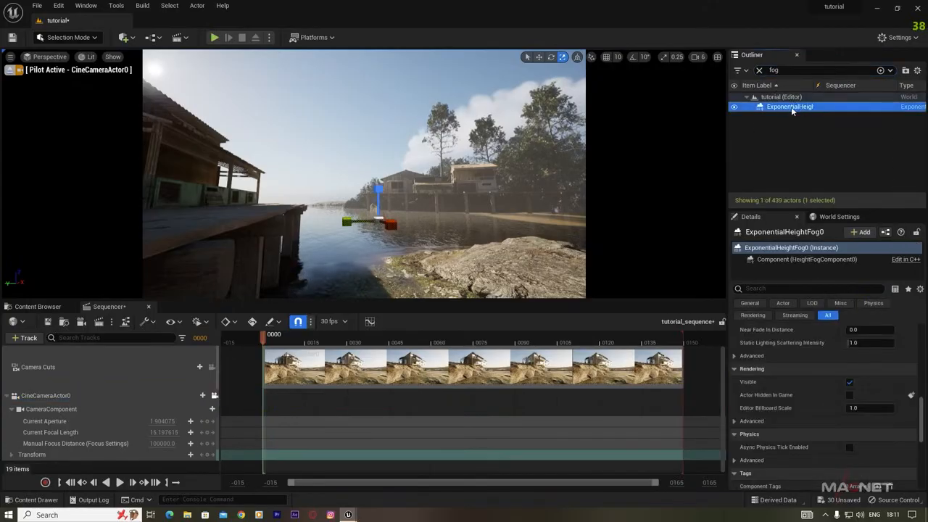
pyautogui.scroll(-5, 803, 419)
pyautogui.scroll(5, 803, 419)
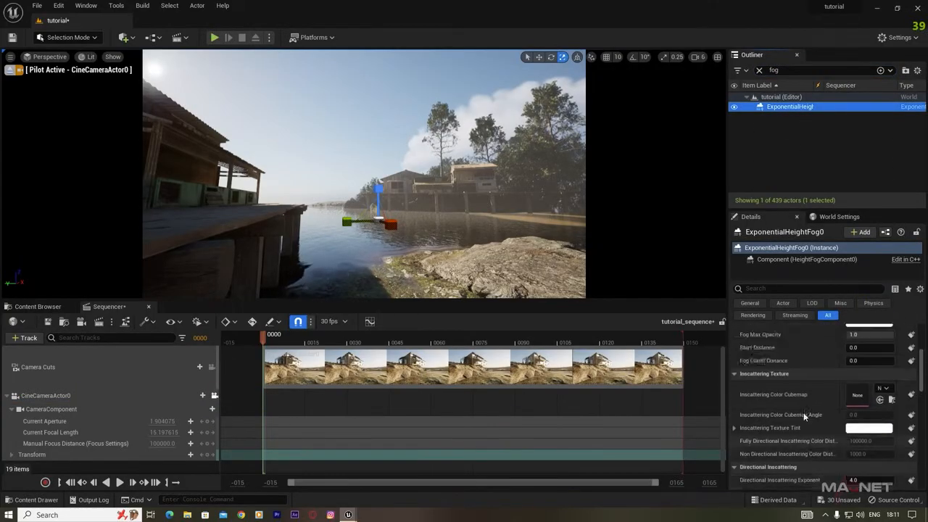
pyautogui.moveTo(859, 408); pyautogui.dragTo(847, 409)
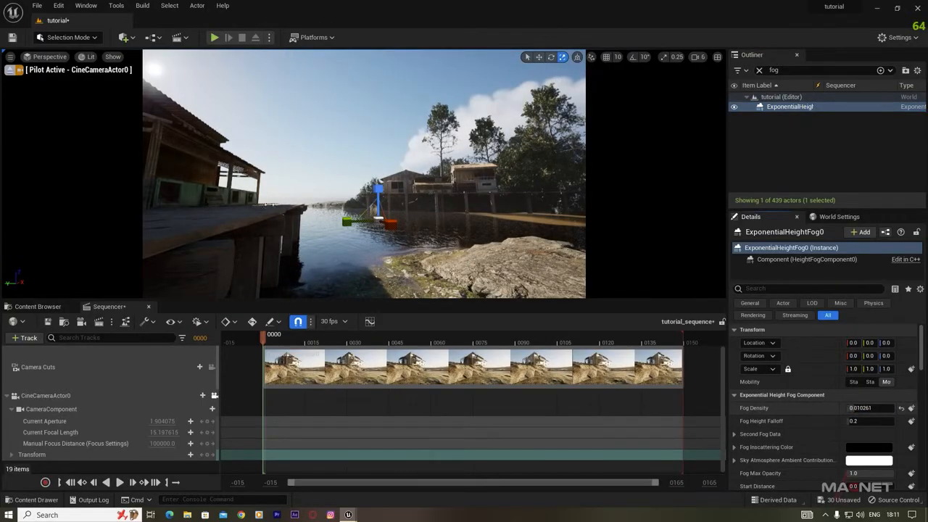
# Deselect the fog, lower the piloted camera beside the wooden platform and rotate the sun so it lights the foreground rocks.
pyautogui.press('s')
pyautogui.moveTo(452, 230); pyautogui.dragTo(382, 148, button='right')
pyautogui.press('a')
pyautogui.press('Escape')
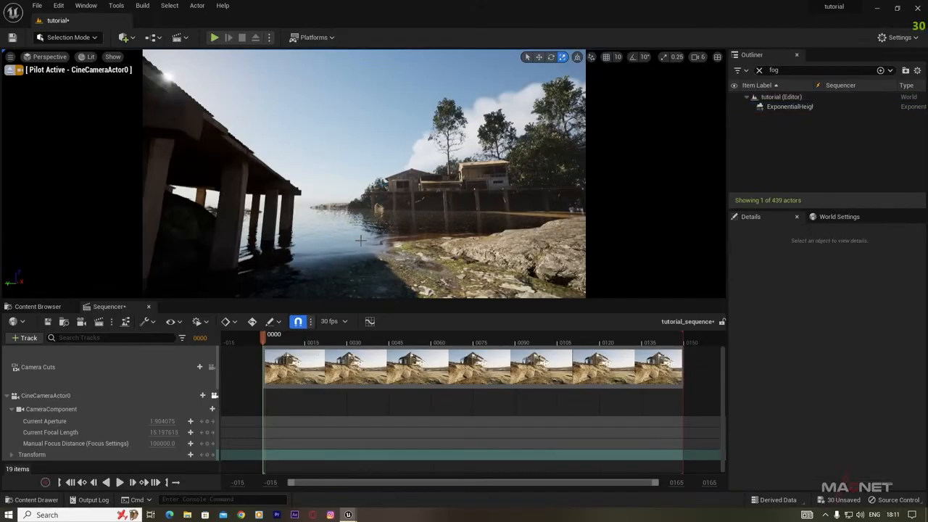
pyautogui.scroll(3, 359, 236)
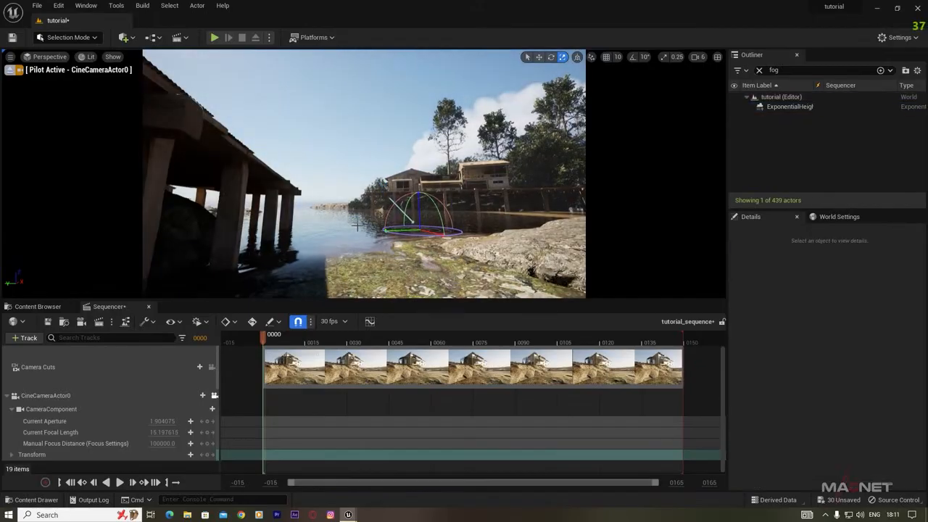
pyautogui.hotkey('ctrl', 'l')
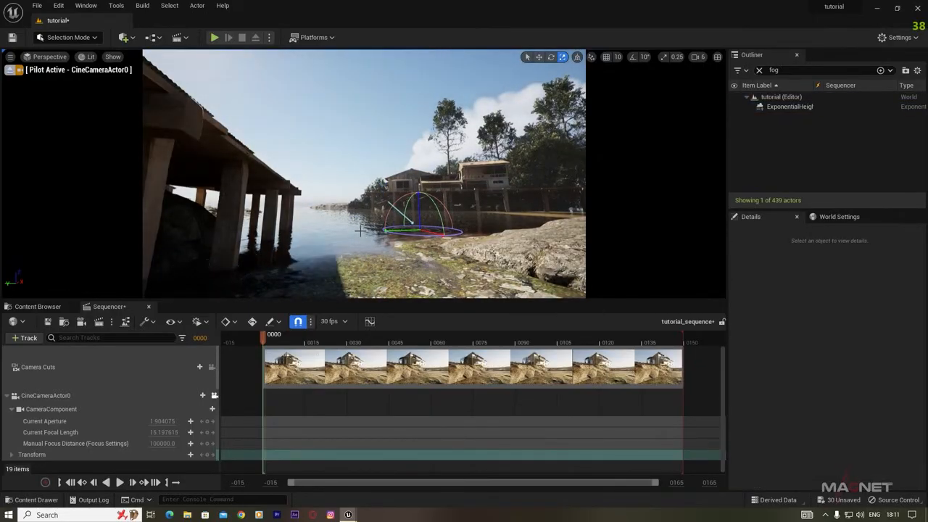
pyautogui.hotkey('ctrl', 'l')
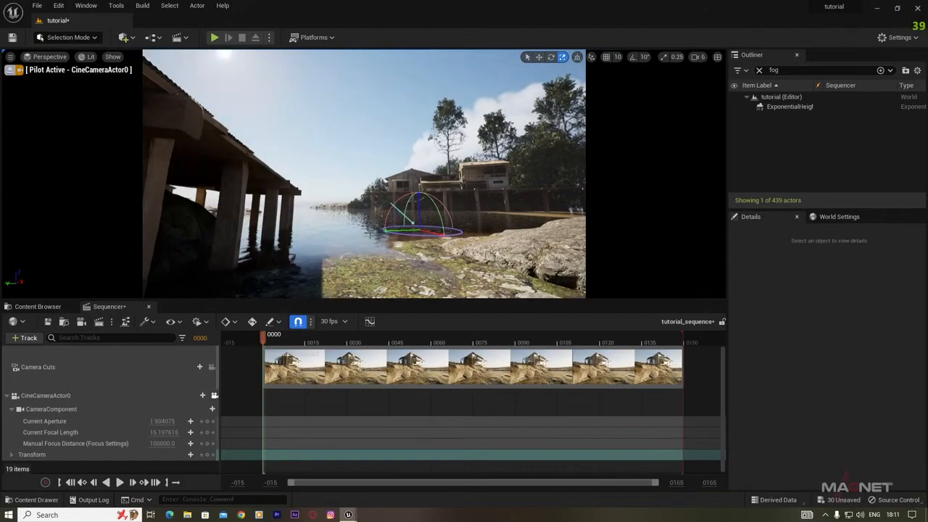
pyautogui.hotkey('ctrl', 'l')
# Reposition the distant massive tundra rock formation and place a lowered copy beside it to extend the far shoreline.
pyautogui.moveTo(336, 251); pyautogui.dragTo(399, 199, button='right')
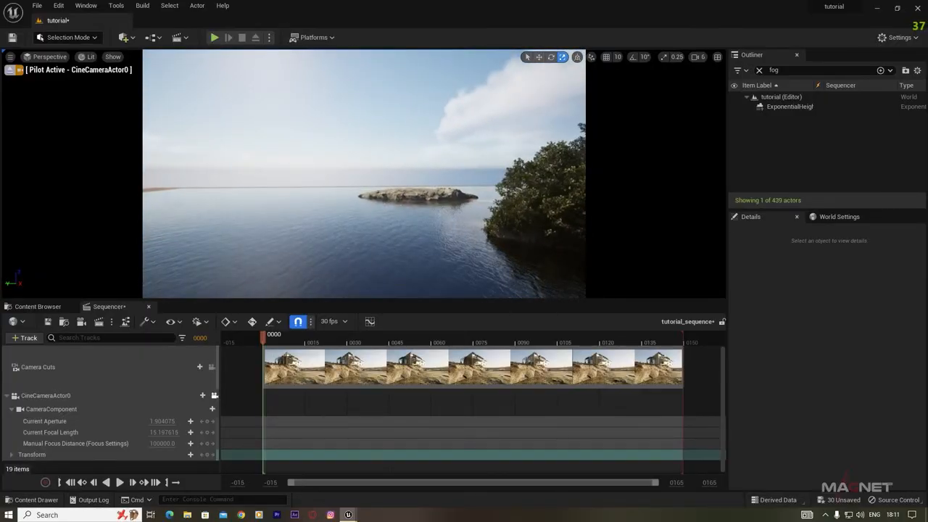
pyautogui.click(421, 212)
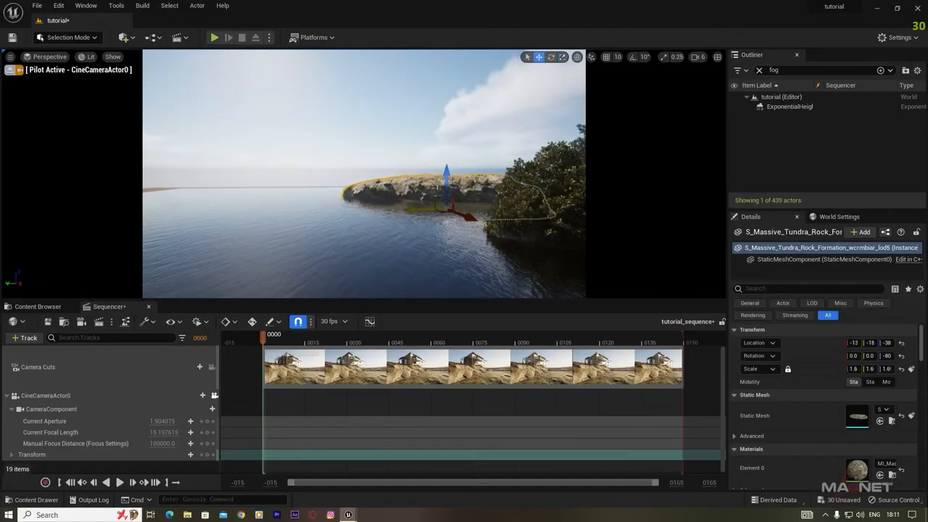
pyautogui.moveTo(447, 176); pyautogui.dragTo(447, 187)
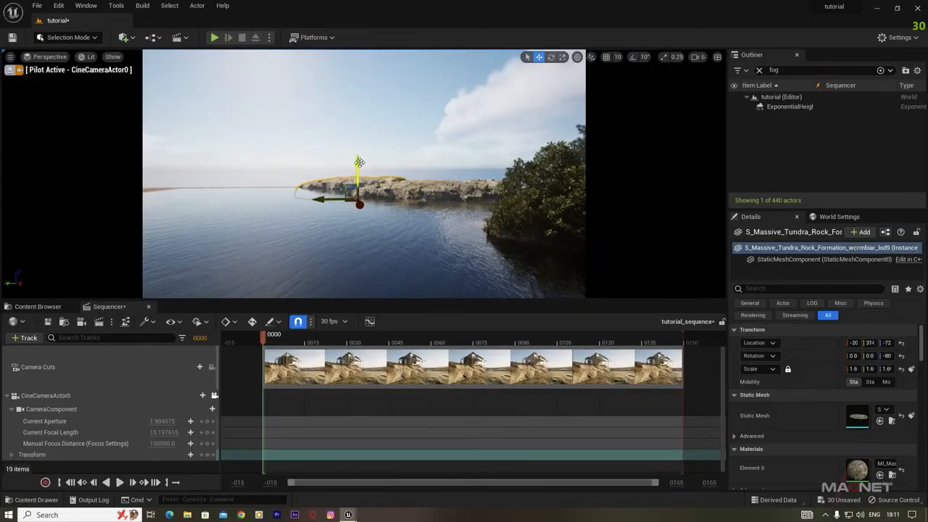
pyautogui.moveTo(358, 169); pyautogui.dragTo(446, 171, button='right')
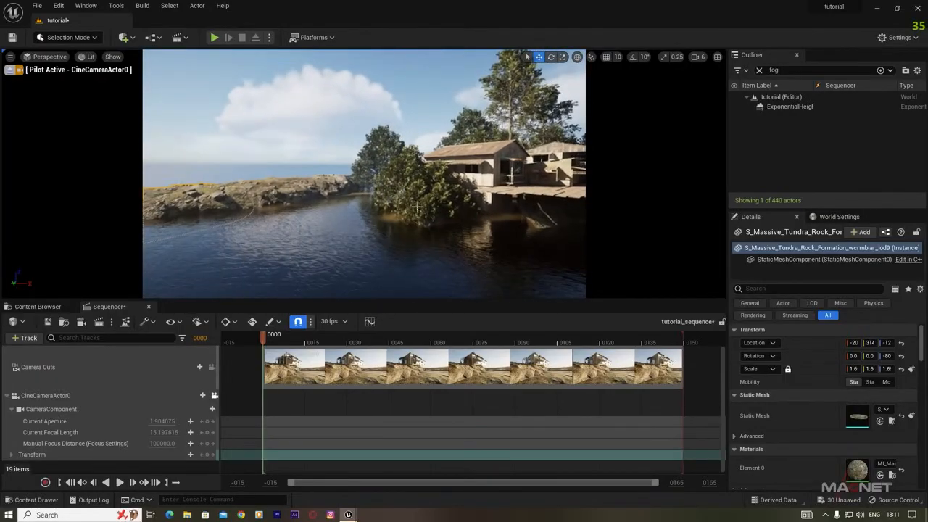
# Copy the SM_BlackAlder_Field tree near the far houses several times along the distant rocky shoreline.
pyautogui.click(417, 221)
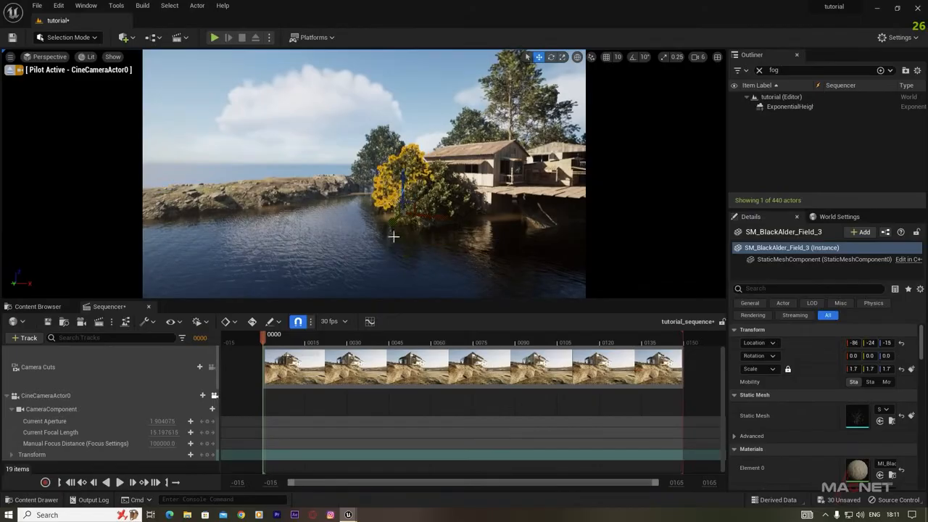
pyautogui.moveTo(335, 215); pyautogui.dragTo(298, 215)
pyautogui.moveTo(290, 164)
pyautogui.mouseDown()
pyautogui.moveTo(288, 134)
pyautogui.moveTo(288, 150)
pyautogui.mouseUp()
pyautogui.moveTo(316, 187); pyautogui.dragTo(273, 187, button='right')
pyautogui.keyDown('alt'); pyautogui.moveTo(335, 184); pyautogui.dragTo(264, 200); pyautogui.keyUp('alt')
pyautogui.moveTo(263, 200); pyautogui.dragTo(305, 196, button='right')
pyautogui.keyDown('alt'); pyautogui.moveTo(381, 263); pyautogui.dragTo(213, 241); pyautogui.keyUp('alt')
pyautogui.press('Escape')
# Duplicate a tall SM_BlackAlder_Forest tree from the far houses to the shore beyond the end of their platform.
pyautogui.moveTo(213, 242); pyautogui.dragTo(174, 241, button='right')
pyautogui.moveTo(363, 188); pyautogui.dragTo(472, 172, button='right')
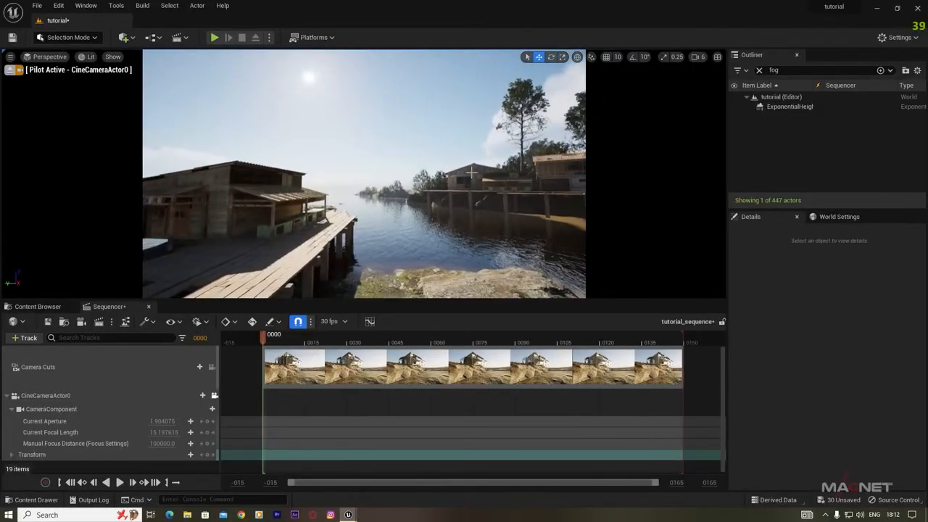
pyautogui.click(522, 154)
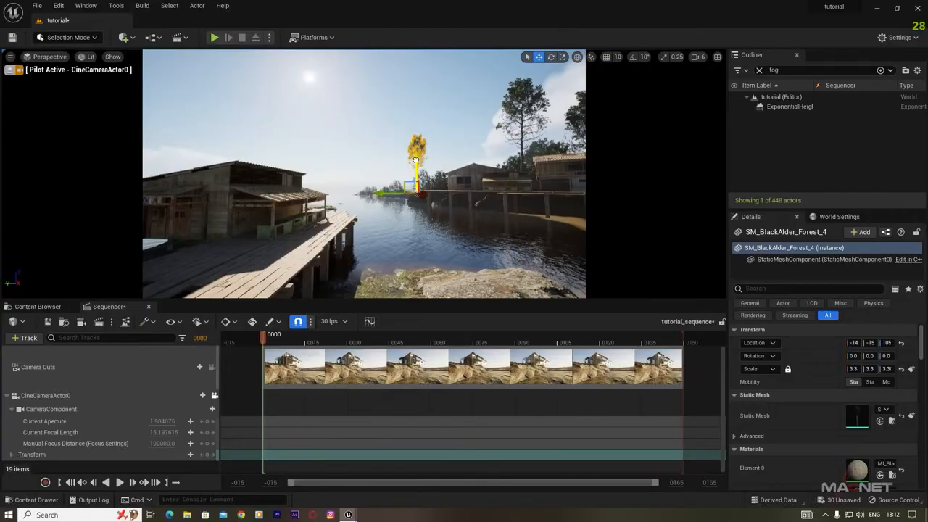
pyautogui.press('Escape')
# Reframe the piloted camera on the inlet, with the near wooden dock, the foreground rock and the far houses in view.
pyautogui.moveTo(364, 174); pyautogui.dragTo(356, 146, button='right')
pyautogui.press('q')
pyautogui.press('s')
pyautogui.press('w')
pyautogui.press('e')
pyautogui.press('w')
pyautogui.press('q')
pyautogui.press('e')
pyautogui.press('e')
pyautogui.moveTo(556, 181); pyautogui.dragTo(552, 185, button='right')
pyautogui.press('s')
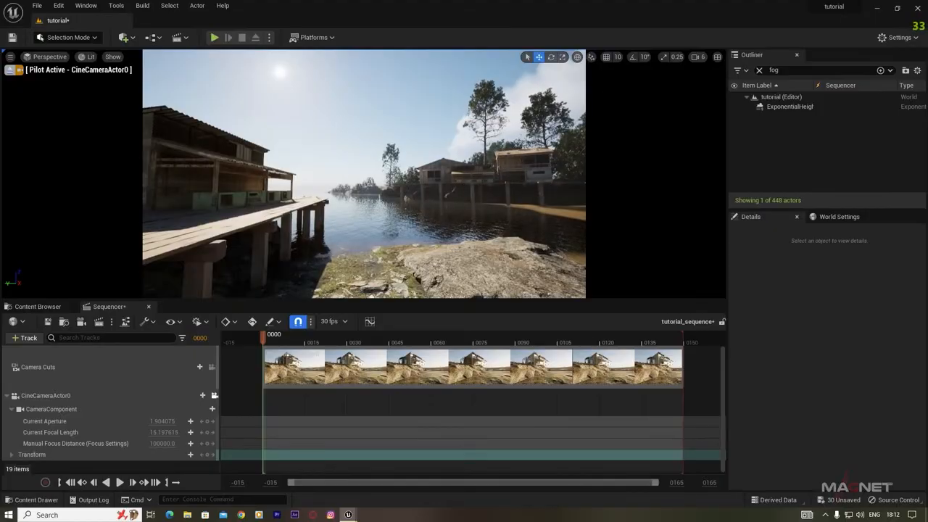
# Try the sun low near the horizon for a sunset look, and settle on a higher daylight sun direction.
pyautogui.hotkey('ctrl', 'l')
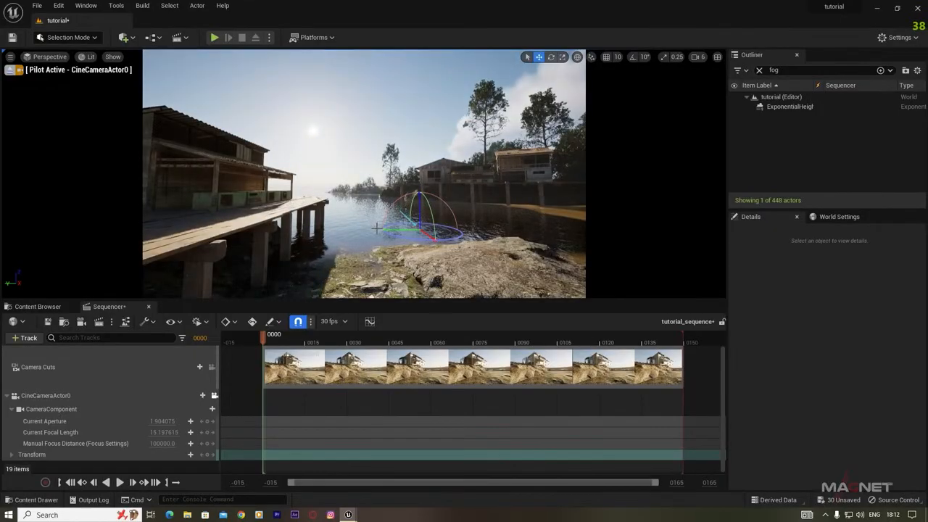
pyautogui.hotkey('ctrl', 'l')
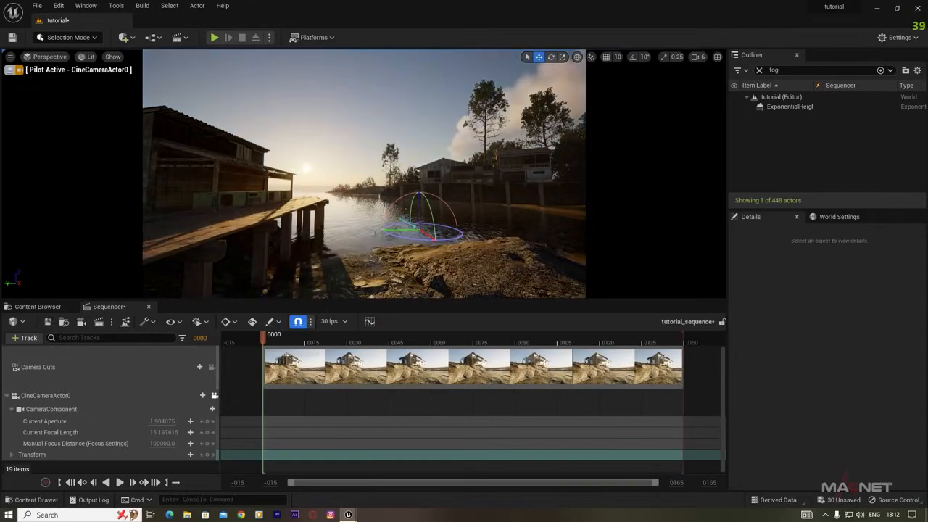
pyautogui.hotkey('ctrl', 'l')
pyautogui.moveTo(374, 237)
pyautogui.mouseDown(button='right')
pyautogui.moveTo(405, 233)
pyautogui.moveTo(373, 228)
pyautogui.moveTo(384, 226)
pyautogui.mouseUp(button='right')
pyautogui.hotkey('ctrl', 'l')
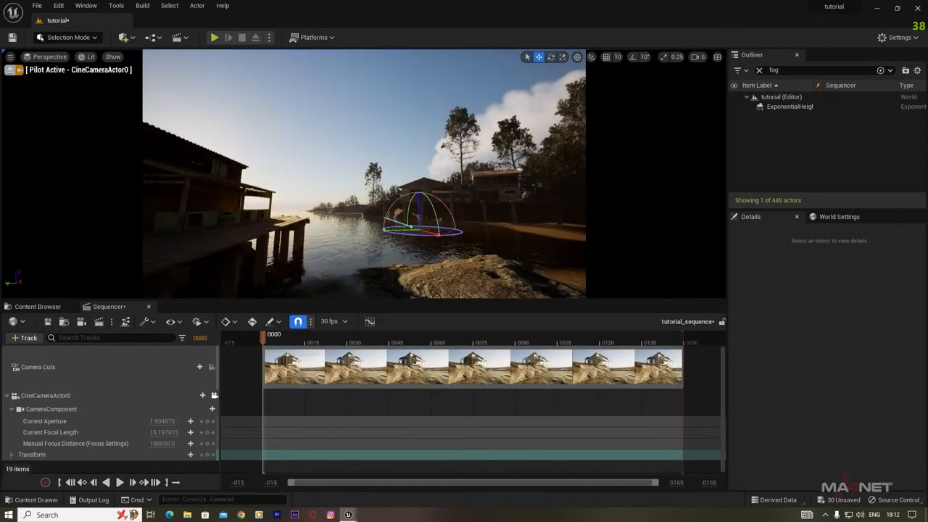
pyautogui.hotkey('ctrl', 'l')
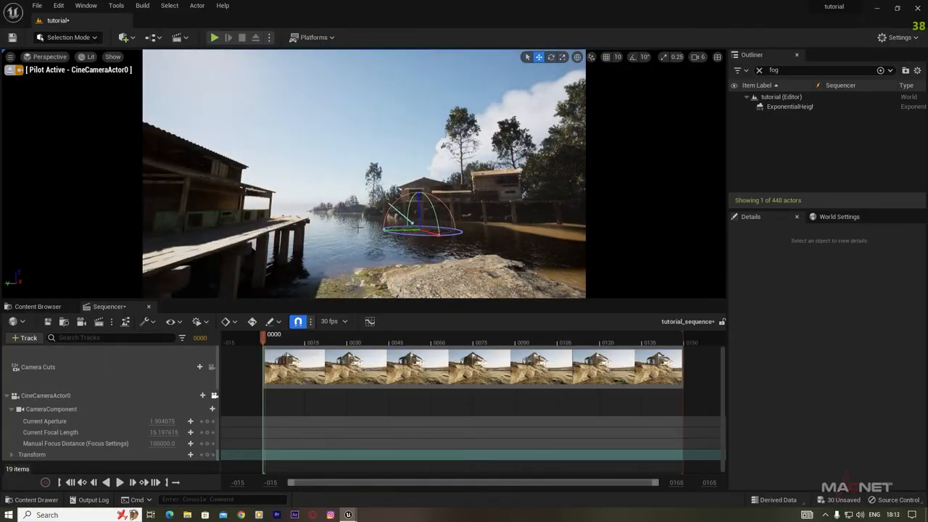
# Place an SM_BlackAlder_Forest_05 tree on the rocks beside the near wooden house, scaled to about 1.8.
pyautogui.press('w')
pyautogui.moveTo(321, 254); pyautogui.dragTo(263, 265, button='right')
pyautogui.press('s')
pyautogui.press('w')
pyautogui.press('e')
pyautogui.press('s')
pyautogui.press('w')
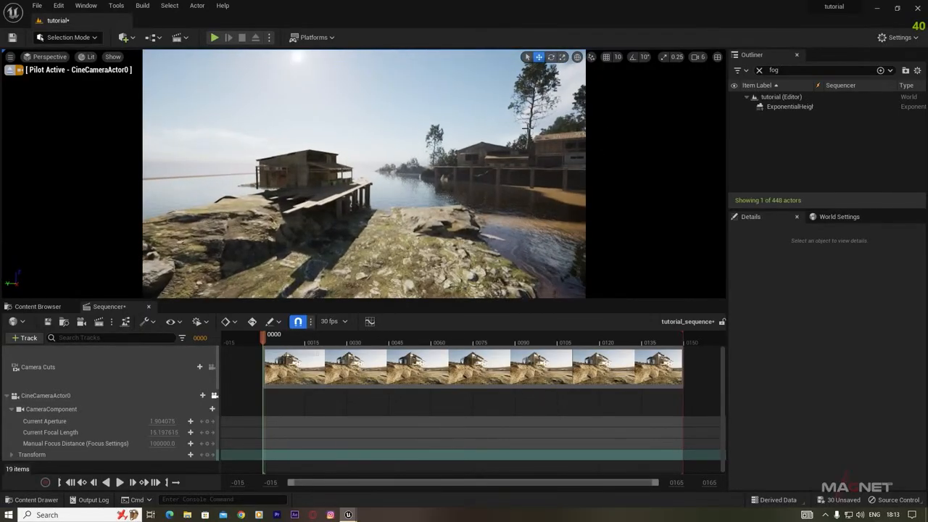
pyautogui.click(38, 306)
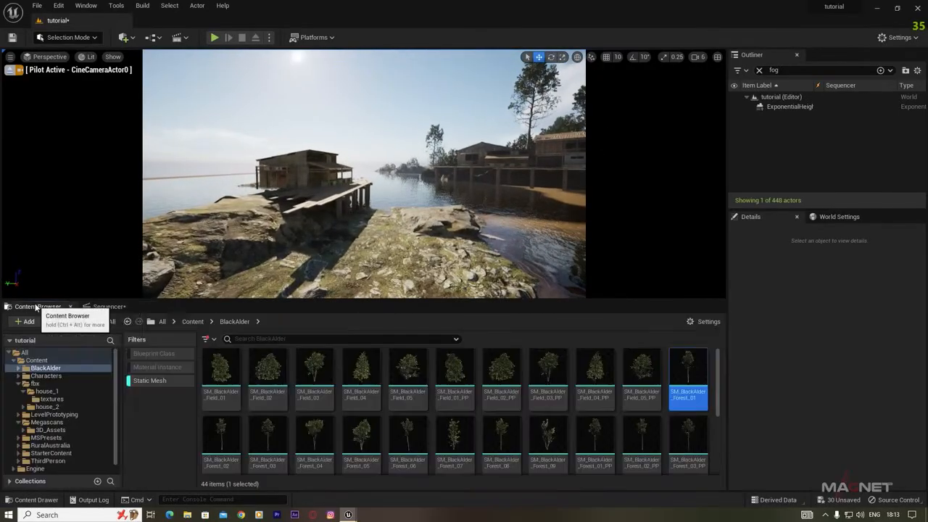
pyautogui.moveTo(370, 236); pyautogui.dragTo(399, 226, button='right')
pyautogui.click(362, 441)
pyautogui.moveTo(254, 232); pyautogui.dragTo(205, 218)
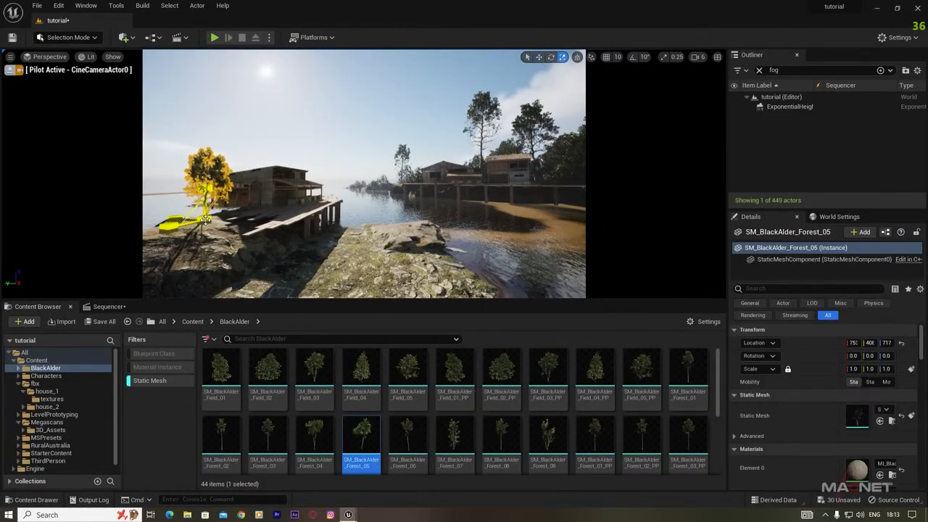
pyautogui.press('w')
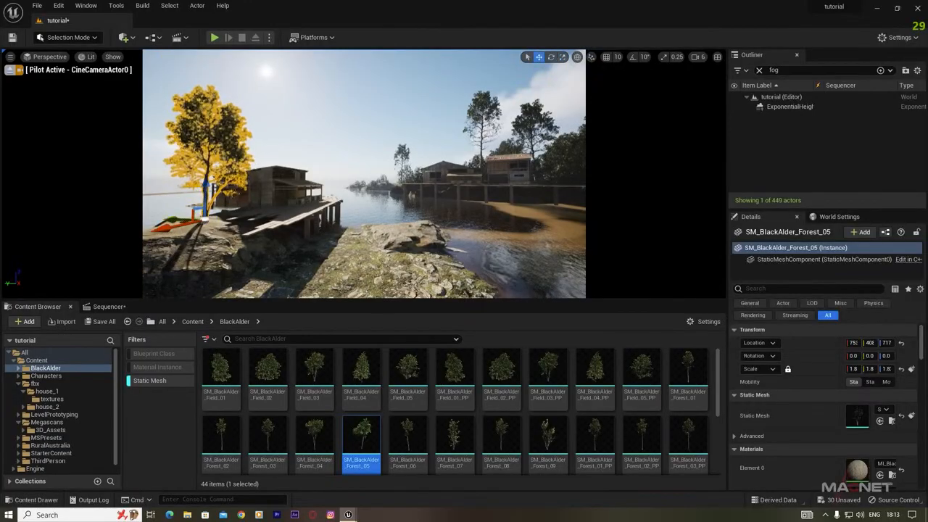
pyautogui.moveTo(247, 230); pyautogui.dragTo(222, 232, button='right')
pyautogui.moveTo(221, 232); pyautogui.dragTo(240, 231)
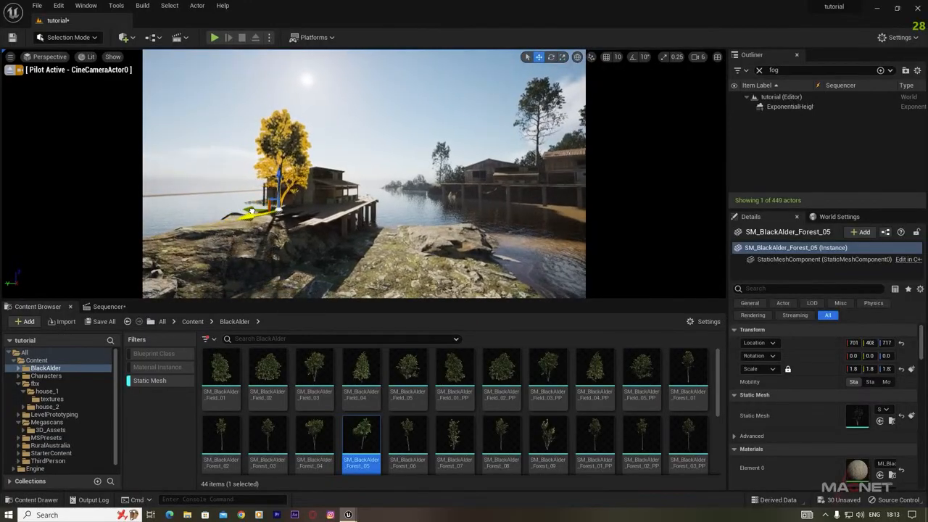
# Add an SM_BlackAlder_Field_05 tree scaled to about 3.8 and move it behind the near wooden house.
pyautogui.moveTo(426, 378); pyautogui.dragTo(278, 192)
pyautogui.press('r')
pyautogui.press('w')
pyautogui.moveTo(277, 192); pyautogui.dragTo(206, 205, button='right')
pyautogui.press('w')
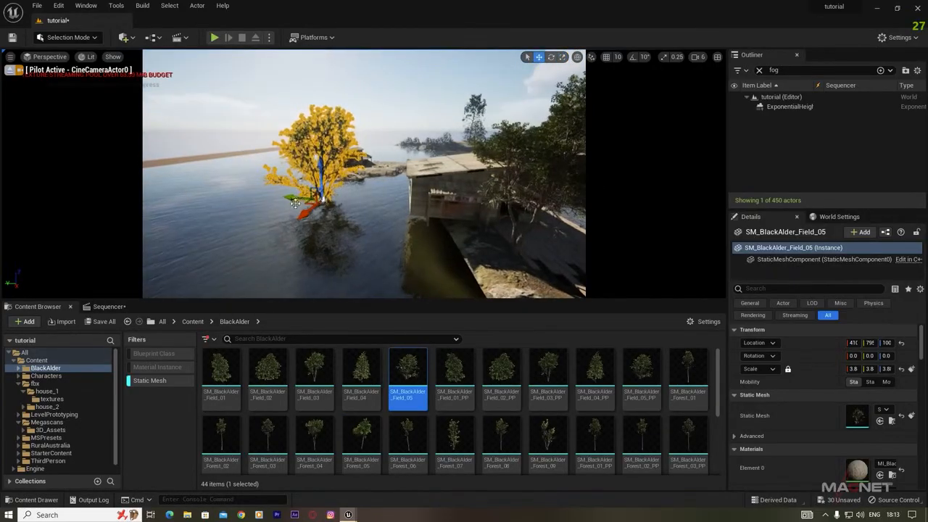
pyautogui.moveTo(292, 200); pyautogui.dragTo(347, 201)
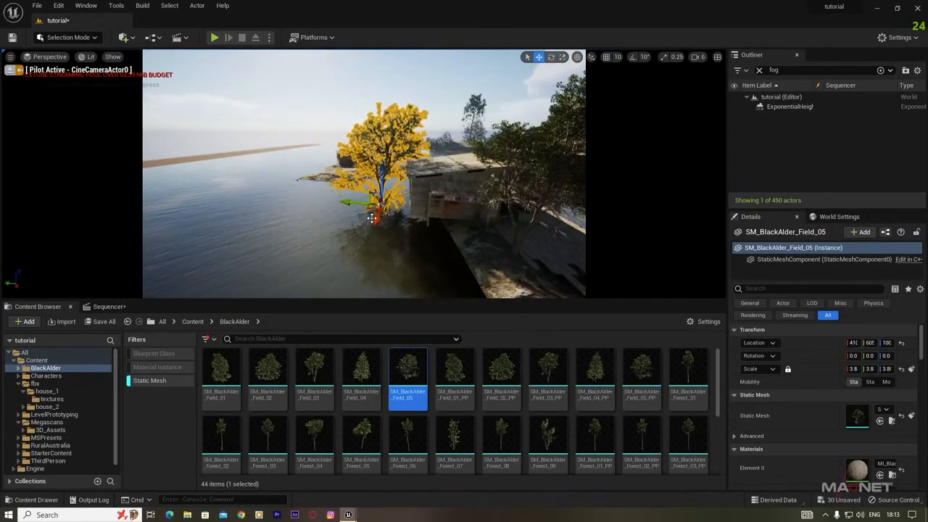
pyautogui.moveTo(375, 219); pyautogui.dragTo(371, 229)
pyautogui.moveTo(335, 233)
pyautogui.mouseDown(button='right')
pyautogui.moveTo(406, 243)
pyautogui.moveTo(333, 235)
pyautogui.mouseUp(button='right')
# Duplicate the SM_BlackAlder_Field_05 tree to the rocks beside the house and rotate the copy about its vertical axis.
pyautogui.keyDown('alt'); pyautogui.moveTo(341, 232); pyautogui.dragTo(239, 277); pyautogui.keyUp('alt')
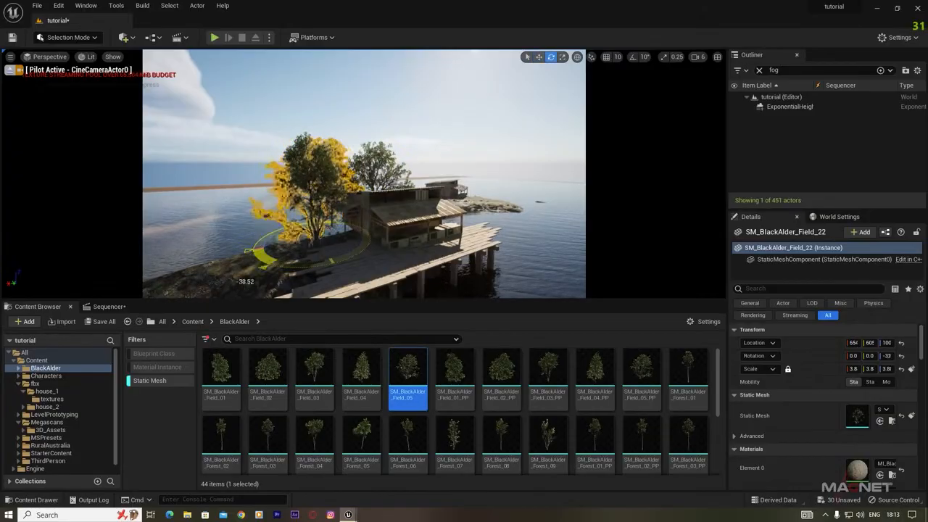
pyautogui.click(349, 95)
pyautogui.moveTo(350, 95); pyautogui.dragTo(345, 75, button='right')
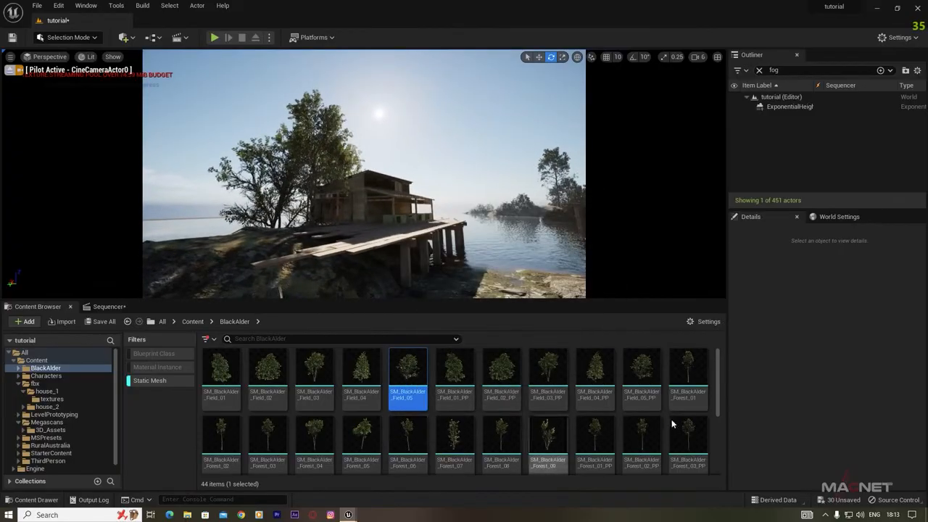
# Place an SM_BlackAlder_Forest_01 tree scaled to about 3.2 on the foreground rocks and adjust its height to the ground.
pyautogui.moveTo(686, 372); pyautogui.dragTo(271, 248)
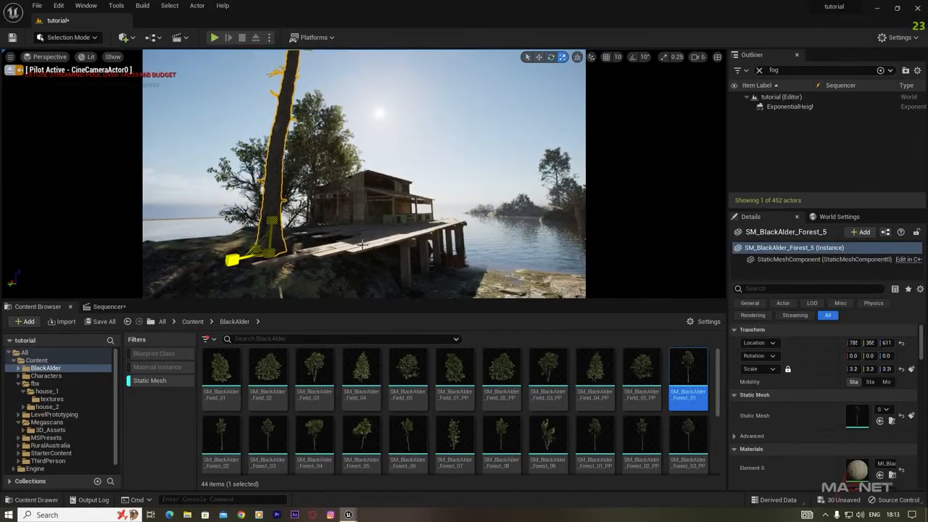
pyautogui.moveTo(351, 245); pyautogui.dragTo(313, 222, button='right')
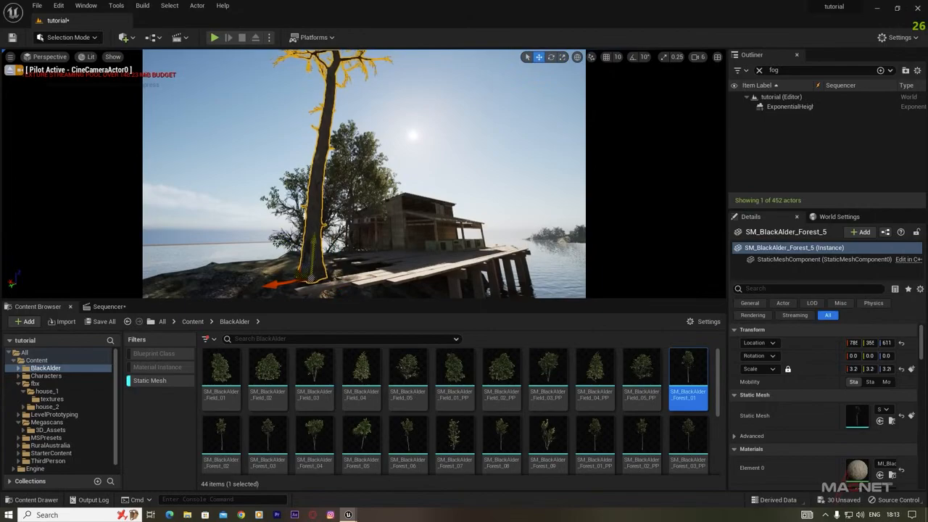
pyautogui.moveTo(311, 272); pyautogui.dragTo(310, 298)
pyautogui.moveTo(310, 293); pyautogui.dragTo(292, 332, button='right')
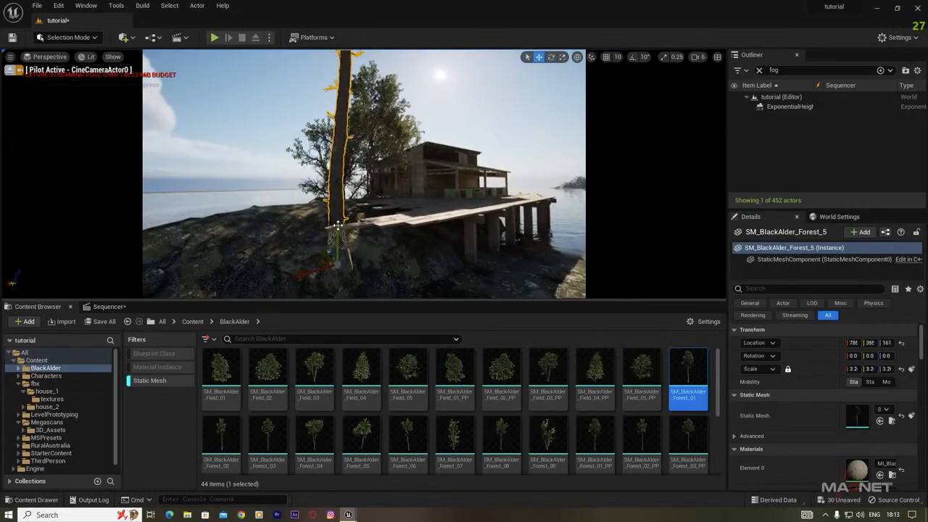
pyautogui.moveTo(310, 294); pyautogui.dragTo(357, 245, button='right')
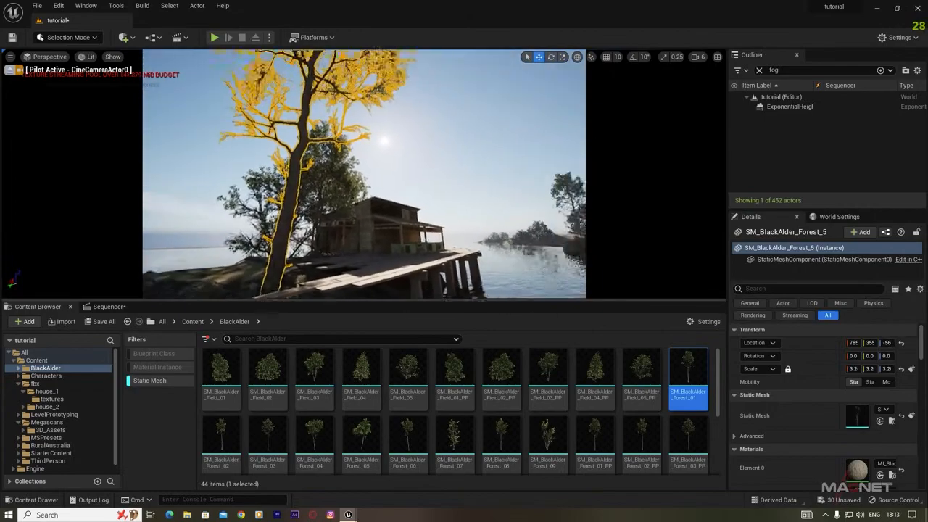
pyautogui.press('f')
pyautogui.press('w')
pyautogui.press('e')
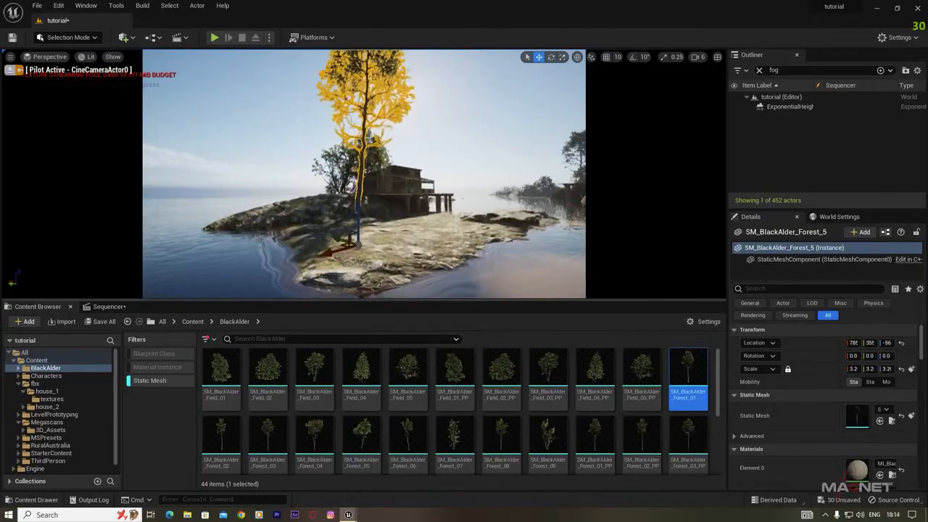
pyautogui.moveTo(360, 210); pyautogui.dragTo(361, 193)
# Duplicate the S_Tundra_Rocky_Ground_vjdraaqmw rock beside the foreground tree and scale the copy to about 4.7.
pyautogui.click(292, 109)
pyautogui.moveTo(292, 109); pyautogui.dragTo(354, 112, button='right')
pyautogui.press('w')
pyautogui.click(295, 110)
pyautogui.moveTo(296, 111); pyautogui.dragTo(312, 125, button='right')
pyautogui.keyDown('alt'); pyautogui.moveTo(213, 260); pyautogui.dragTo(555, 262); pyautogui.keyUp('alt')
pyautogui.press('w')
pyautogui.moveTo(555, 263); pyautogui.dragTo(602, 264, button='right')
pyautogui.press('s')
pyautogui.click(369, 259)
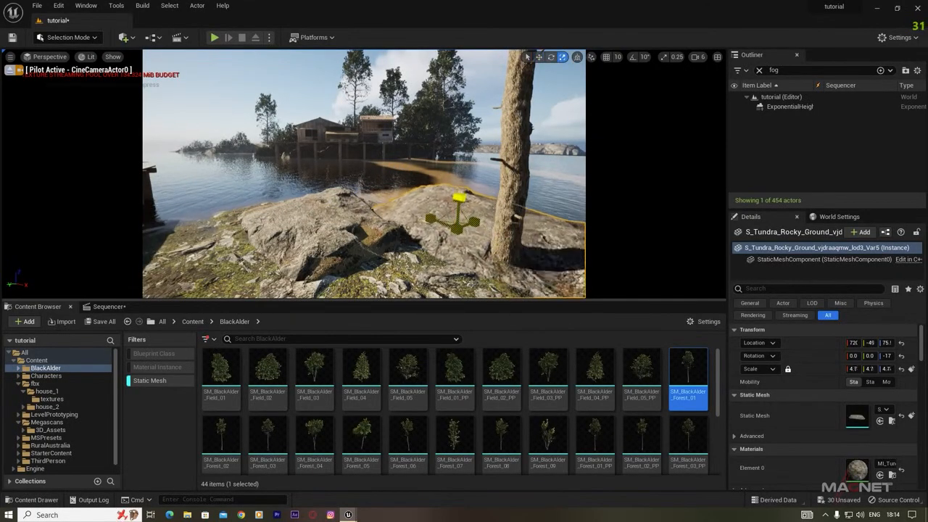
# Move the SM_BlackAlder_Forest_01 tree copy across the foreground rocks facing the far houses.
pyautogui.moveTo(464, 257); pyautogui.dragTo(559, 257)
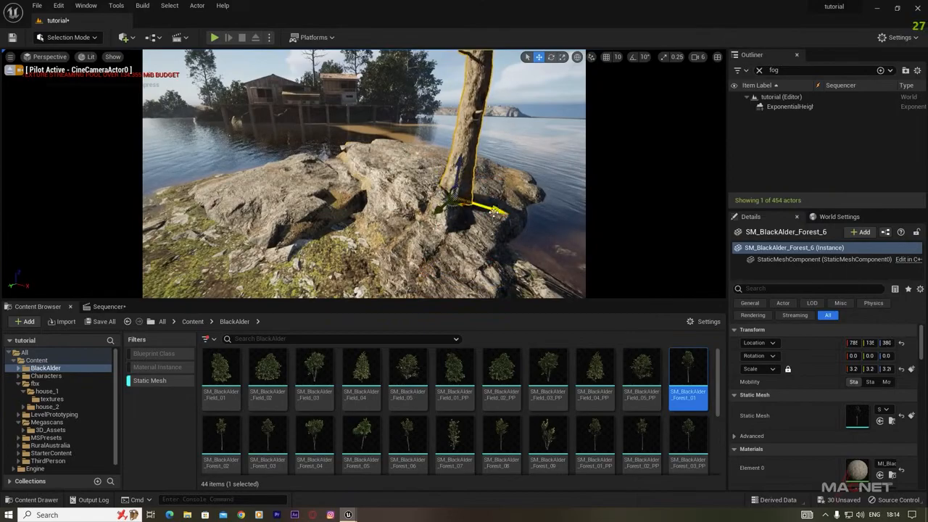
pyautogui.moveTo(456, 196); pyautogui.dragTo(444, 194)
pyautogui.moveTo(443, 193); pyautogui.dragTo(339, 129, button='right')
pyautogui.press('s')
pyautogui.press('w')
# Shift the S_Tundra_Rocky_Ground_vjdraaqmw rock scaled 4.1 along the shore, away from the pier, and turn it slightly about its vertical axis.
pyautogui.click(362, 116)
pyautogui.press('w')
pyautogui.press('q')
pyautogui.press('w')
pyautogui.press('w')
pyautogui.press('s')
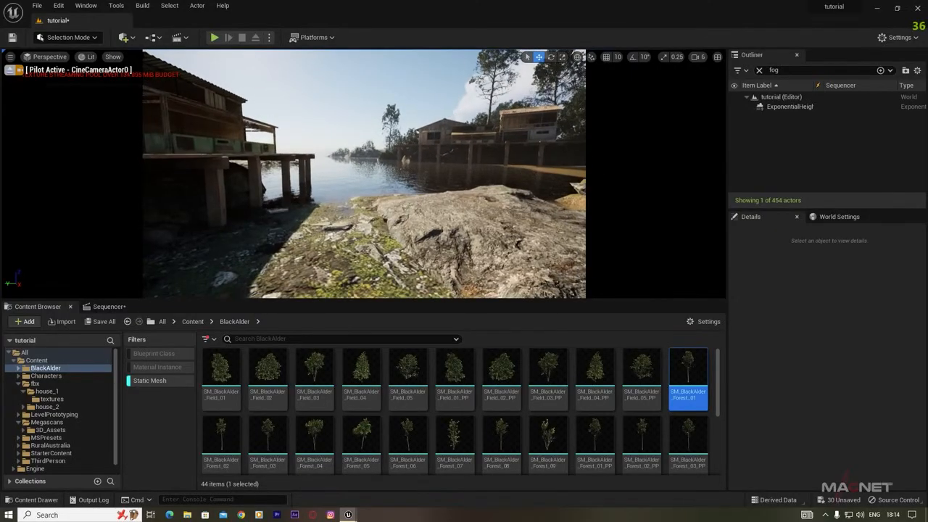
pyautogui.click(345, 221)
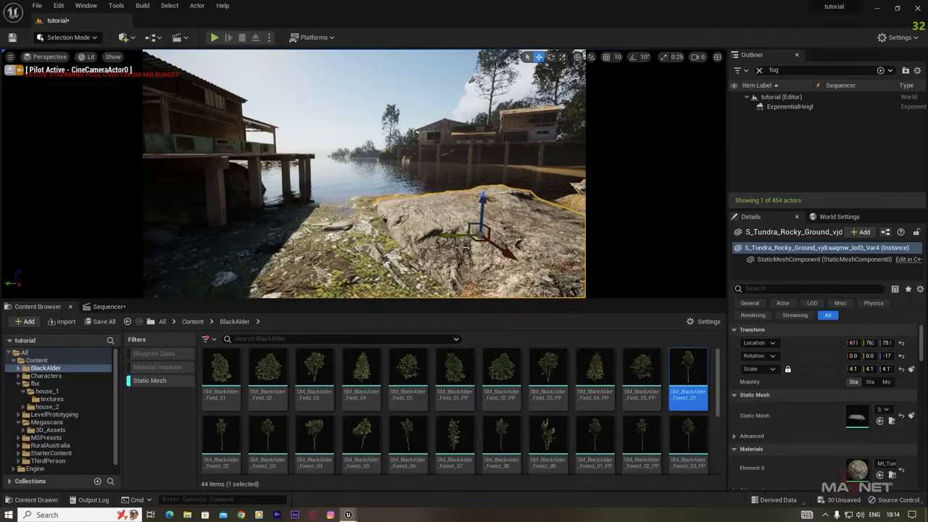
pyautogui.moveTo(444, 236); pyautogui.dragTo(517, 231)
pyautogui.moveTo(505, 223); pyautogui.dragTo(566, 222, button='right')
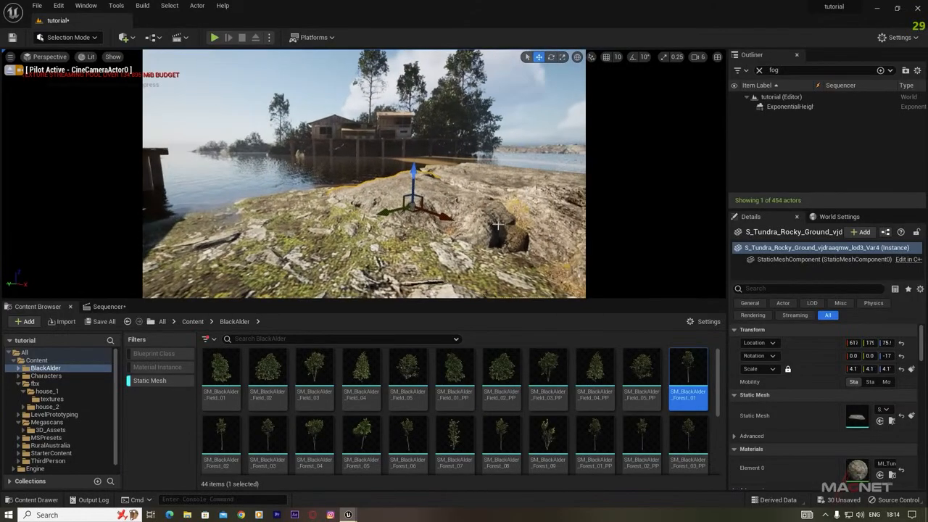
pyautogui.moveTo(417, 226); pyautogui.dragTo(337, 218)
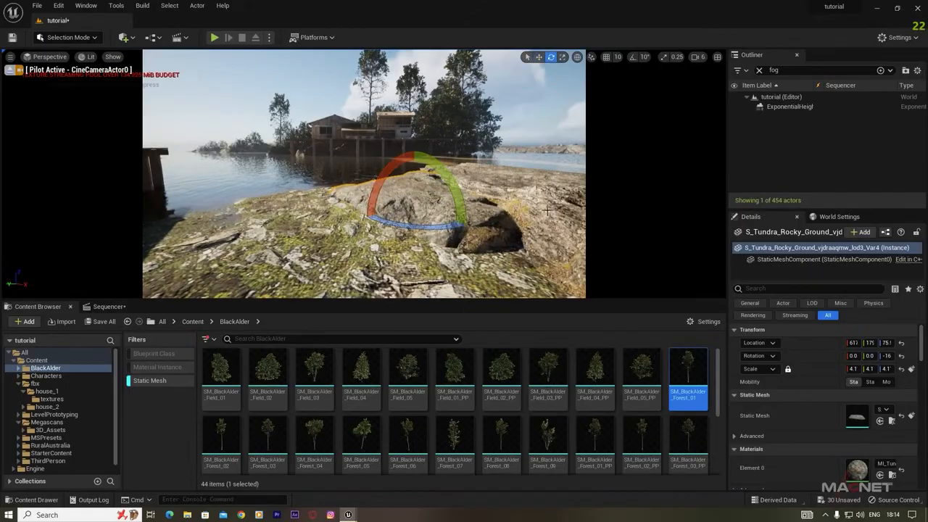
pyautogui.click(481, 67)
# Add three Wooden Slab assets from the local Megascans in Quixel Bridge to the project content.
pyautogui.moveTo(481, 67); pyautogui.dragTo(348, 109, button='right')
pyautogui.press('w')
pyautogui.press('s')
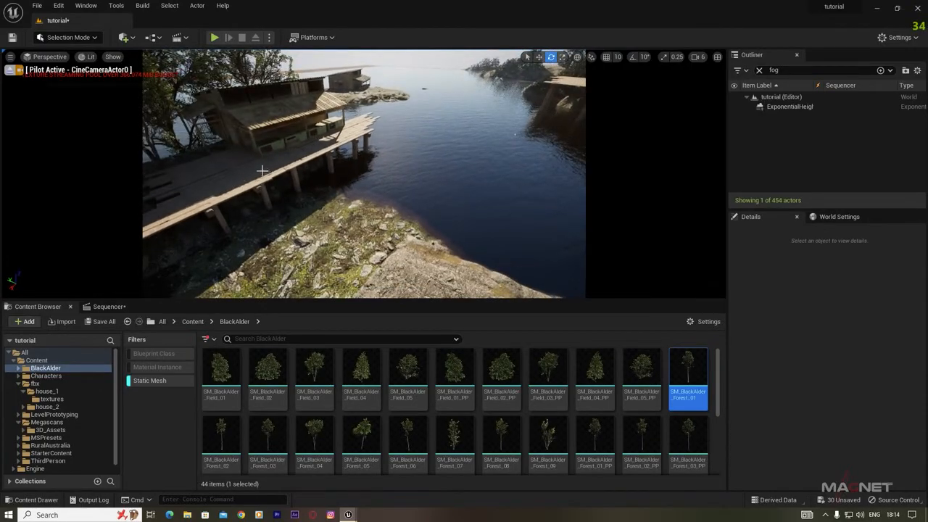
pyautogui.click(148, 383)
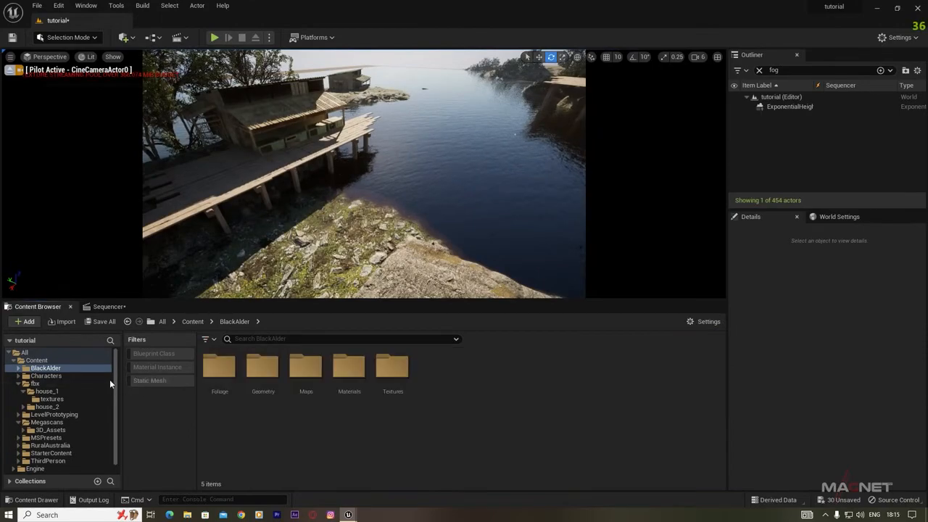
pyautogui.click(37, 360)
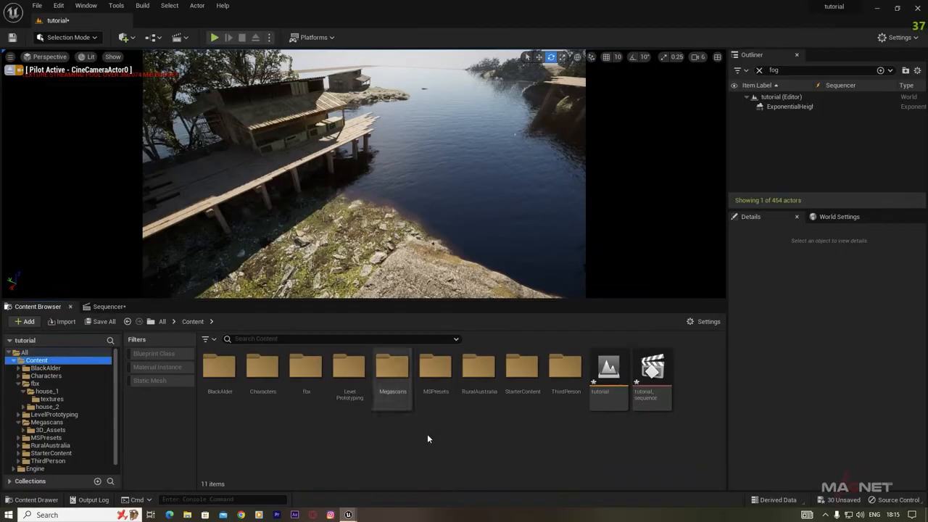
pyautogui.rightClick(369, 433)
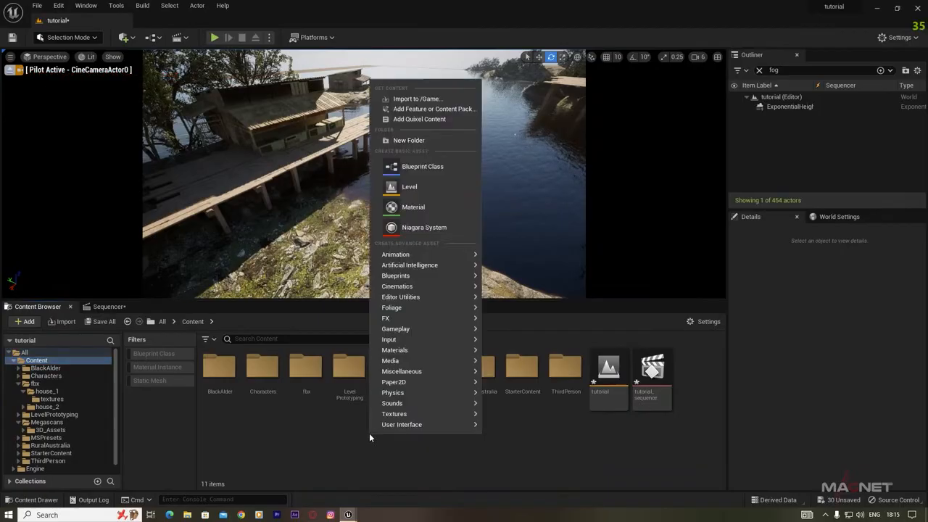
pyautogui.click(428, 118)
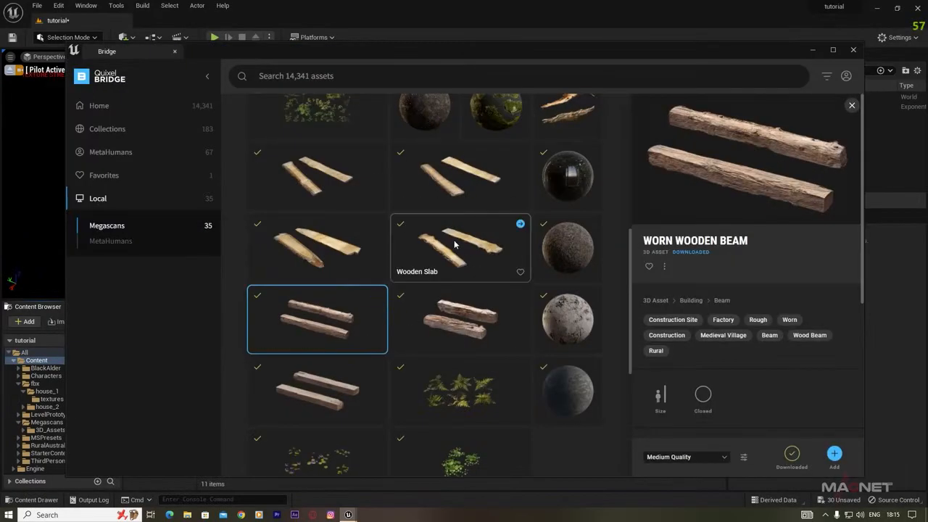
pyautogui.click(446, 185)
pyautogui.keyDown('ctrl'); pyautogui.click(319, 252); pyautogui.keyUp('ctrl')
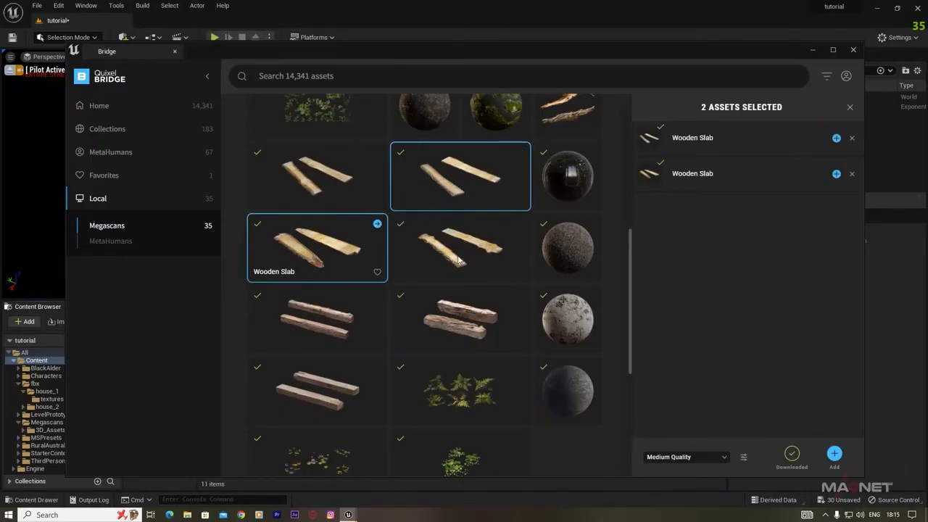
pyautogui.keyDown('ctrl'); pyautogui.click(453, 250); pyautogui.keyUp('ctrl')
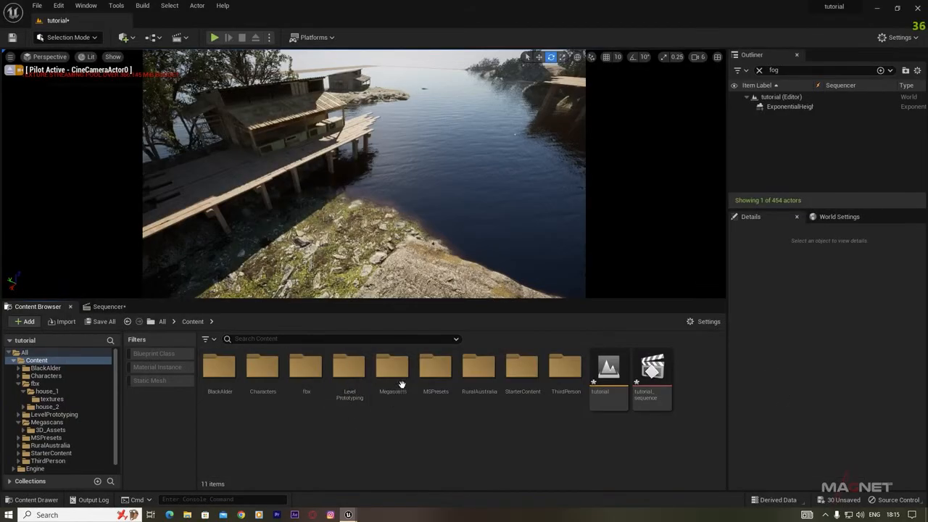
# Open the Megascans 3D_Assets folder and filter it to static meshes.
pyautogui.doubleClick(393, 371)
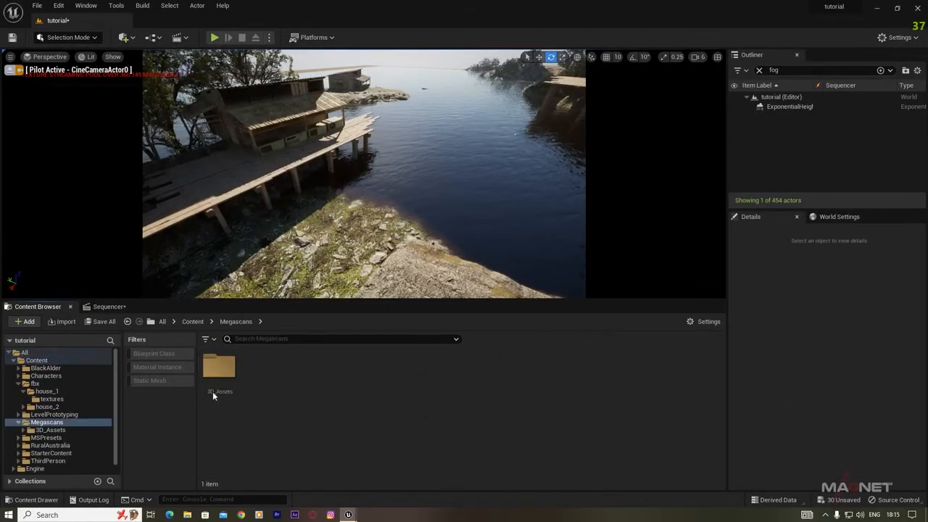
pyautogui.doubleClick(218, 372)
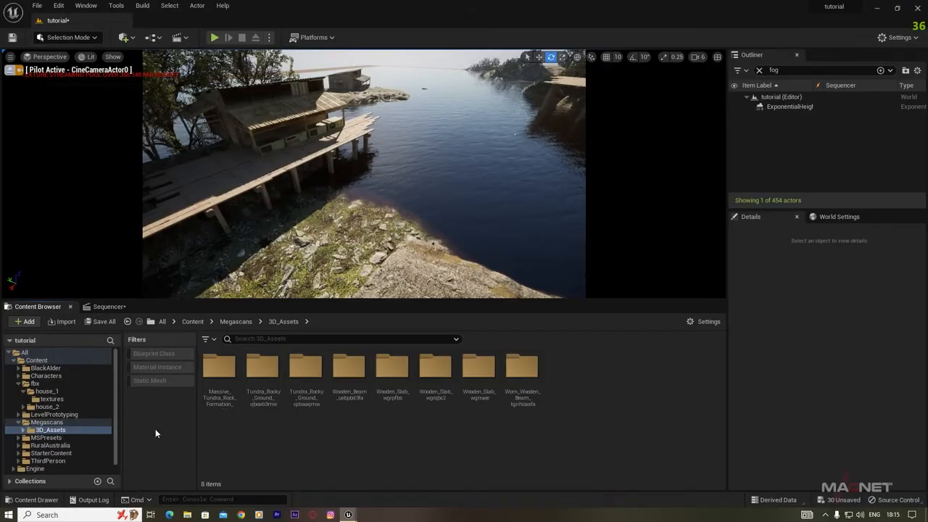
pyautogui.click(163, 383)
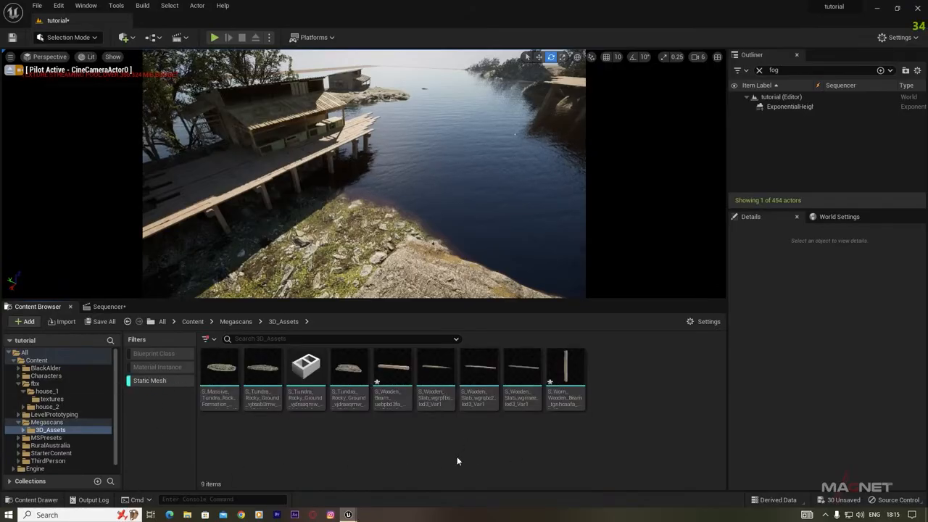
# Place an S_Wooden_Slab_wgrraee mesh in the water at the shore's edge and set the camera speed to 3.
pyautogui.moveTo(406, 189); pyautogui.dragTo(427, 282, button='right')
pyautogui.press('w')
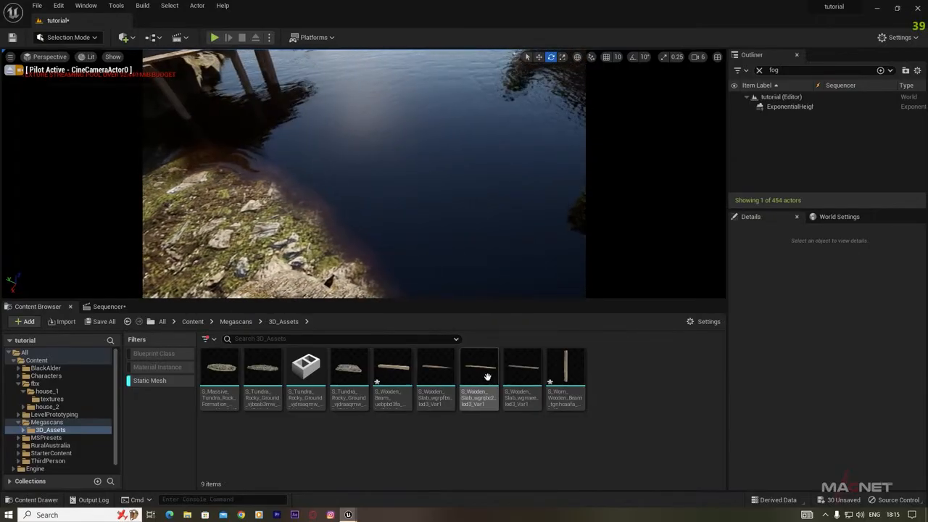
pyautogui.moveTo(523, 374); pyautogui.dragTo(388, 232)
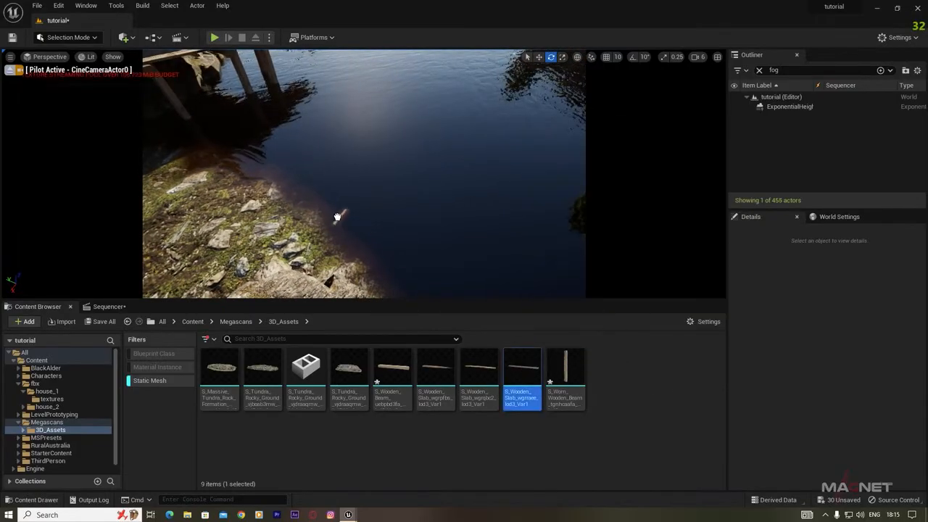
pyautogui.moveTo(309, 206); pyautogui.dragTo(310, 211)
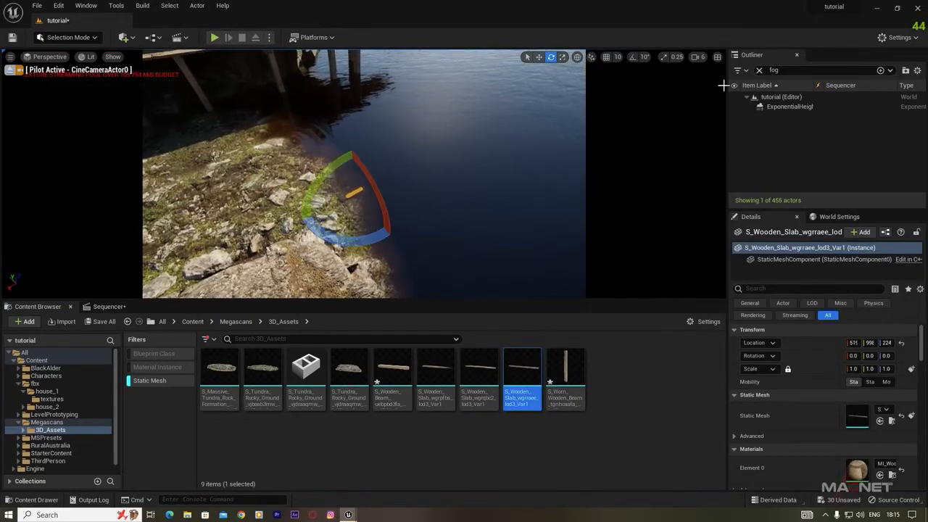
pyautogui.click(698, 58)
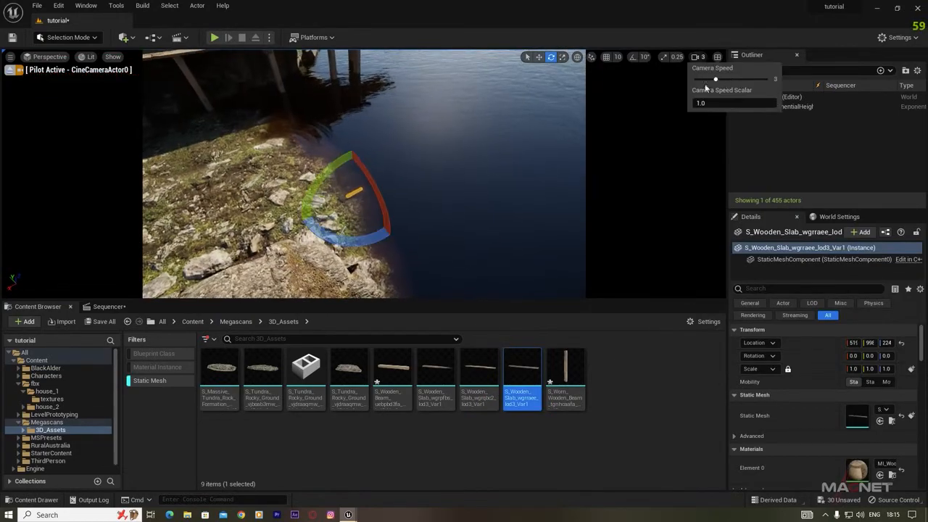
pyautogui.press('w')
pyautogui.moveTo(336, 266); pyautogui.dragTo(309, 293, button='right')
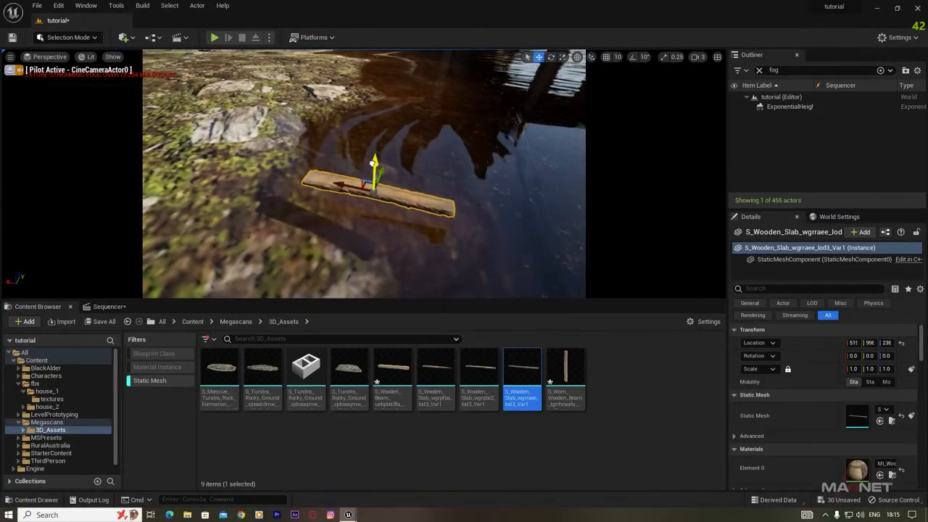
# Rotate the slab to about -74° around its vertical axis, scale it to about 3.2 and raise it above the water.
pyautogui.moveTo(299, 213); pyautogui.dragTo(316, 245)
pyautogui.moveTo(360, 250); pyautogui.dragTo(488, 226, button='right')
pyautogui.press('a')
pyautogui.press('r')
pyautogui.moveTo(396, 191); pyautogui.dragTo(459, 237)
pyautogui.moveTo(461, 208); pyautogui.dragTo(337, 220, button='right')
pyautogui.press('d')
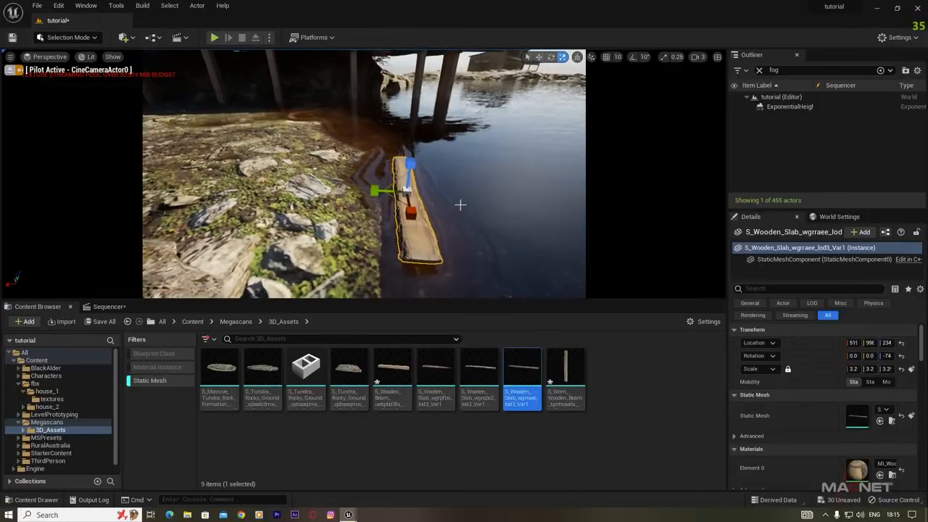
pyautogui.moveTo(412, 151); pyautogui.dragTo(417, 145)
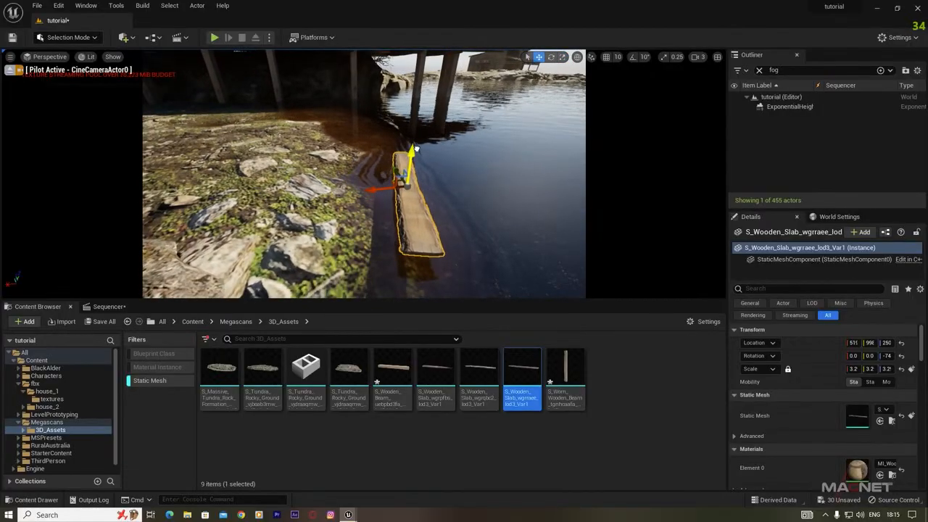
# Place an S_Wooden_Slab_wgrqbc2 mesh beside the first slab and scale it to about 3.8.
pyautogui.press('a')
pyautogui.moveTo(328, 189); pyautogui.dragTo(403, 210, button='right')
pyautogui.moveTo(491, 374); pyautogui.dragTo(462, 241)
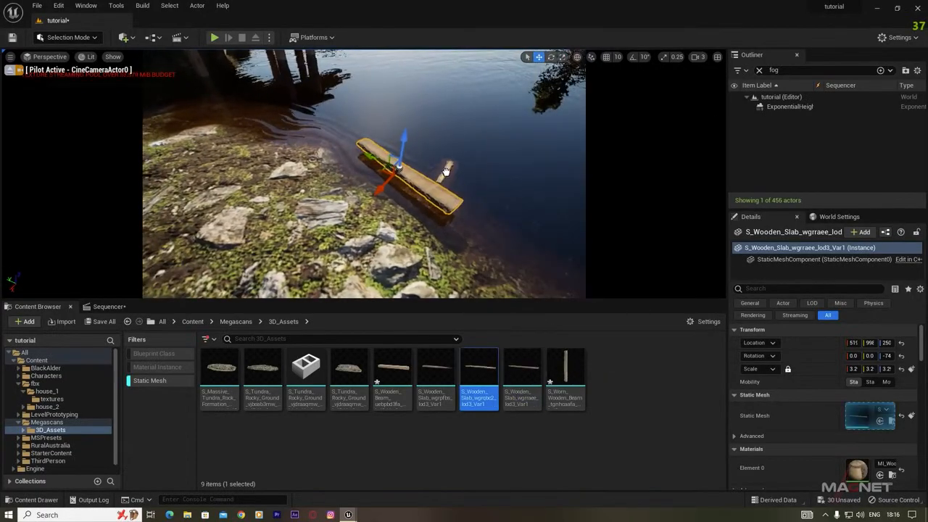
pyautogui.moveTo(459, 169); pyautogui.dragTo(461, 174)
pyautogui.press('r')
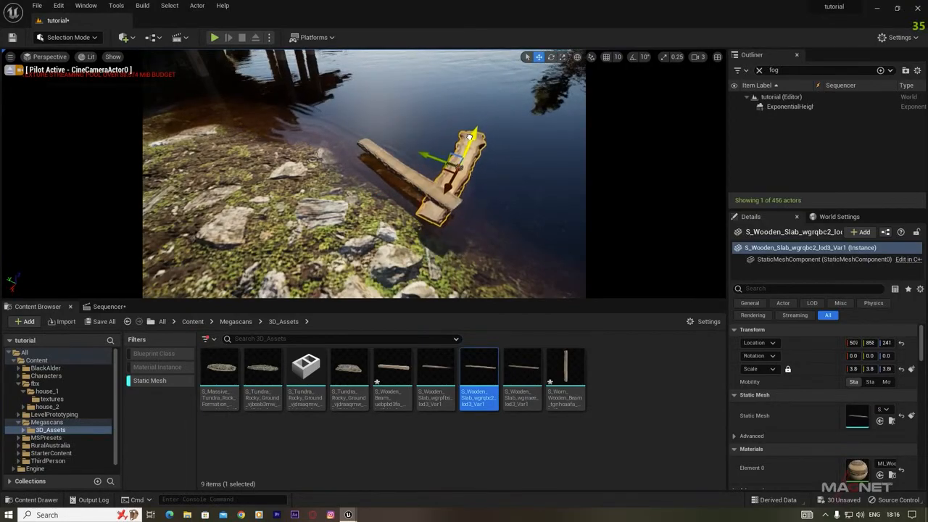
# Align the S_Wooden_Slab_wgrqbc2 plank alongside the first slab and duplicate it to extend the planking.
pyautogui.moveTo(457, 202); pyautogui.dragTo(418, 208)
pyautogui.moveTo(481, 250); pyautogui.dragTo(439, 248, button='right')
pyautogui.press('d')
pyautogui.press('w')
pyautogui.moveTo(507, 192); pyautogui.dragTo(435, 161)
pyautogui.press('r')
pyautogui.press('w')
pyautogui.moveTo(450, 181); pyautogui.dragTo(413, 190, button='right')
pyautogui.keyDown('alt'); pyautogui.moveTo(428, 176); pyautogui.dragTo(395, 191); pyautogui.keyUp('alt')
# Add an S_Wooden_Slab_wgrpfbs mesh scaled to about 2.5, rotate it to about -68° and fit it among the other planks.
pyautogui.moveTo(354, 221); pyautogui.dragTo(406, 222, button='right')
pyautogui.moveTo(436, 373); pyautogui.dragTo(453, 226)
pyautogui.press('r')
pyautogui.press('w')
pyautogui.moveTo(449, 240); pyautogui.dragTo(406, 225, button='right')
pyautogui.moveTo(401, 200); pyautogui.dragTo(401, 189)
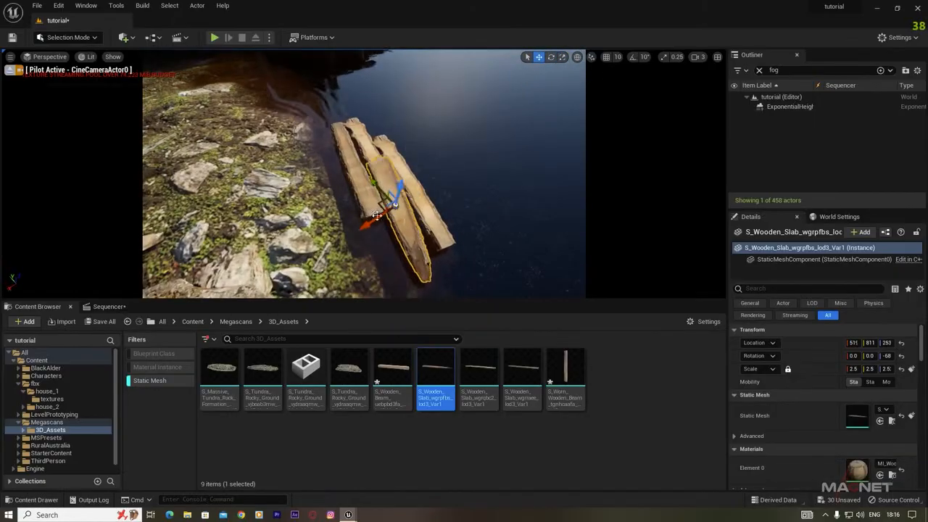
pyautogui.moveTo(390, 249); pyautogui.dragTo(399, 244)
# Duplicate the wooden slabs side by side over the water, rotating and offsetting the copies to form a plank dock.
pyautogui.moveTo(399, 244); pyautogui.dragTo(406, 225, button='right')
pyautogui.keyDown('alt'); pyautogui.moveTo(417, 200); pyautogui.dragTo(443, 250); pyautogui.keyUp('alt')
pyautogui.moveTo(442, 250); pyautogui.dragTo(399, 239, button='right')
pyautogui.click(435, 206)
pyautogui.press('e')
pyautogui.press('w')
pyautogui.moveTo(388, 188); pyautogui.dragTo(373, 206, button='right')
pyautogui.press('e')
pyautogui.press('w')
pyautogui.keyDown('alt'); pyautogui.moveTo(370, 178); pyautogui.dragTo(379, 153); pyautogui.keyUp('alt')
pyautogui.moveTo(379, 153); pyautogui.dragTo(363, 218, button='right')
pyautogui.keyDown('alt'); pyautogui.moveTo(315, 156); pyautogui.dragTo(338, 153); pyautogui.keyUp('alt')
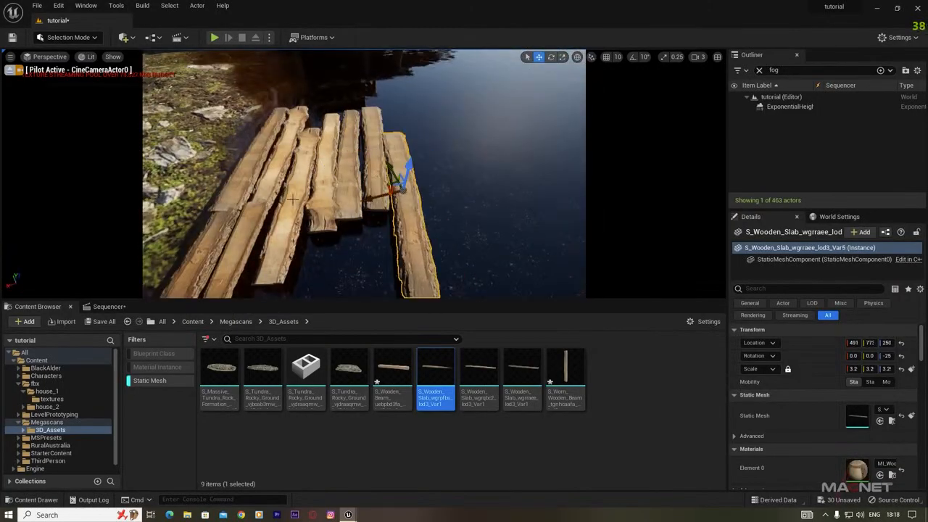
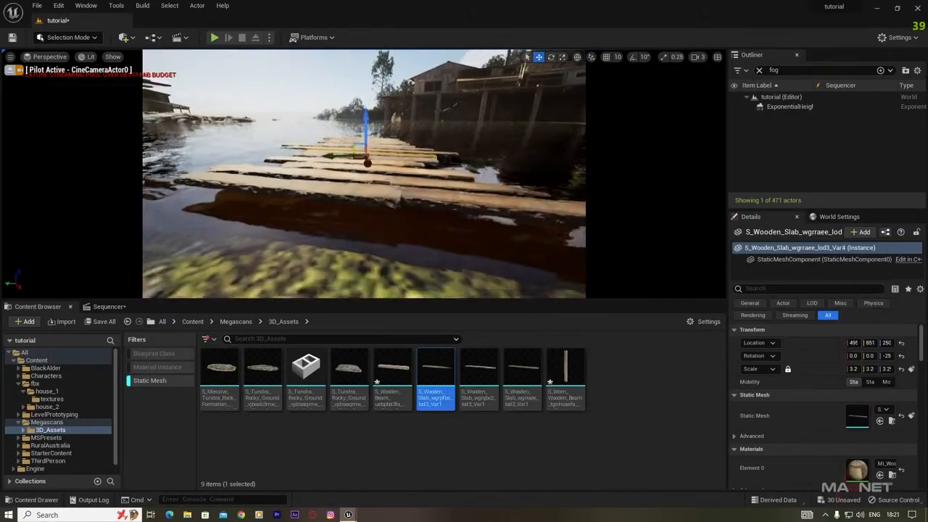
# Place S_Worn_Wooden_Beam_tgnhcaafa posts upright along both edges of the plank dock and at its shore end.
pyautogui.moveTo(566, 373); pyautogui.dragTo(296, 185)
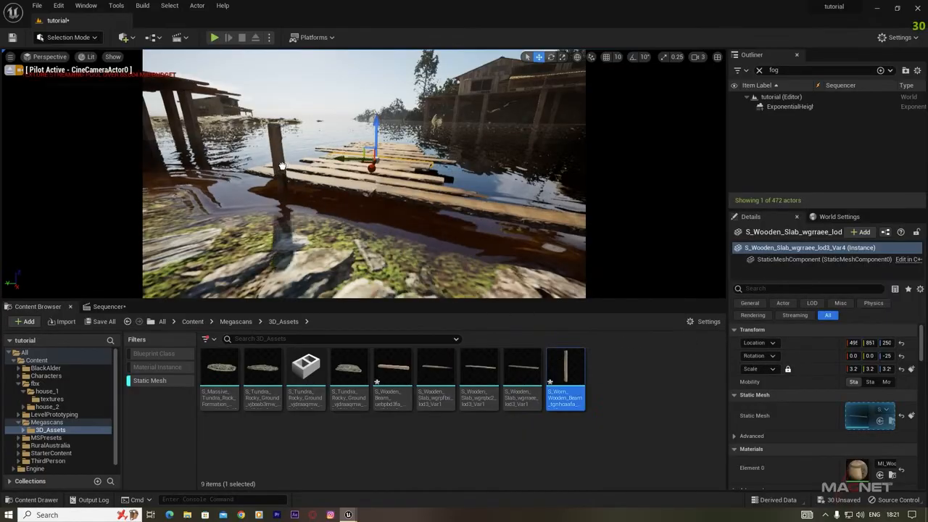
pyautogui.click(306, 166)
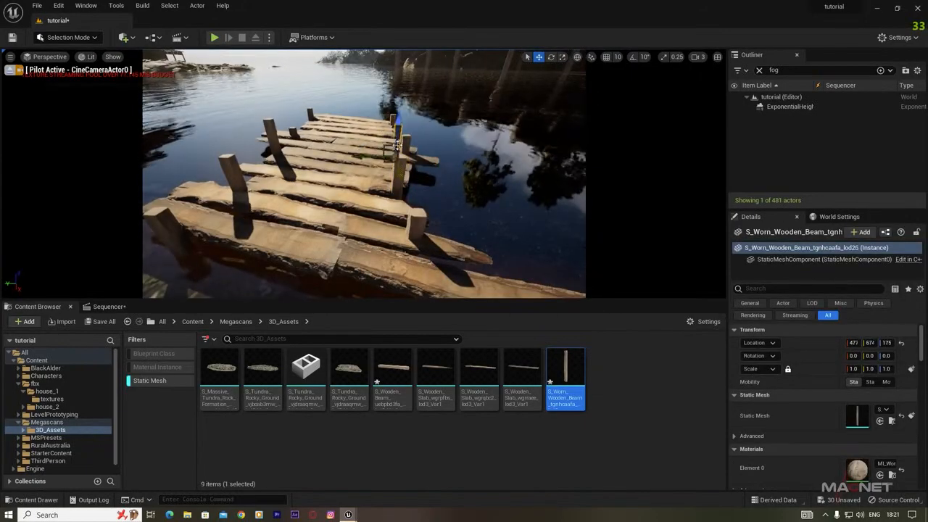
pyautogui.moveTo(397, 148); pyautogui.dragTo(399, 188, button='right')
pyautogui.press('Escape')
pyautogui.moveTo(370, 230)
pyautogui.mouseDown(button='right')
pyautogui.moveTo(370, 210)
pyautogui.moveTo(369, 230)
pyautogui.mouseUp(button='right')
pyautogui.click(403, 192)
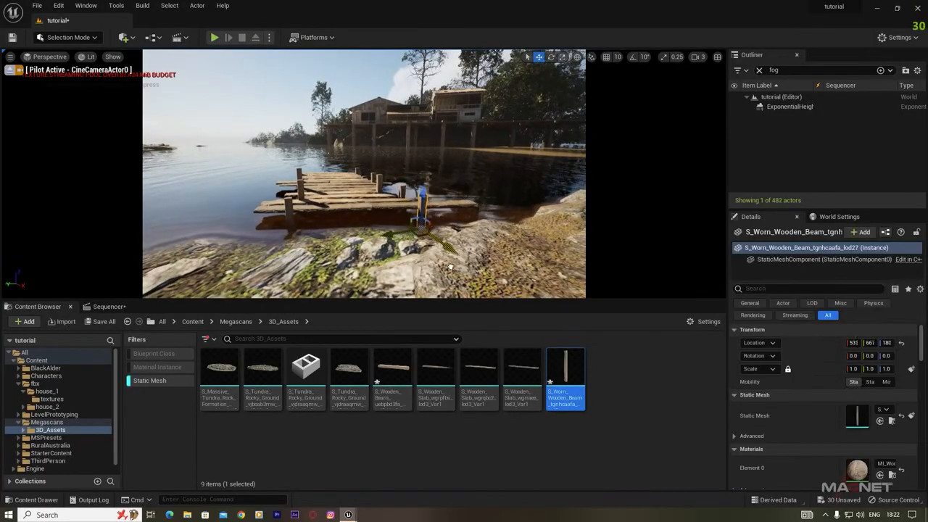
pyautogui.moveTo(414, 247); pyautogui.dragTo(377, 250, button='right')
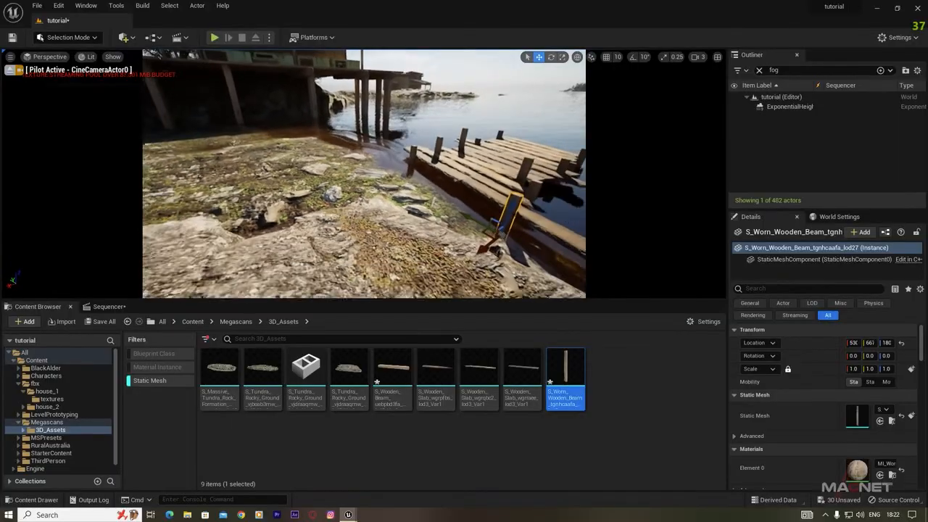
# Lower the S_Tundra_Rocky_Ground_vjboab3mw ground and shift the S_Tundra_Rocky_Ground_vjdraaqmw rock along the shore beside the dock.
pyautogui.click(359, 195)
pyautogui.moveTo(370, 202); pyautogui.dragTo(327, 206, button='right')
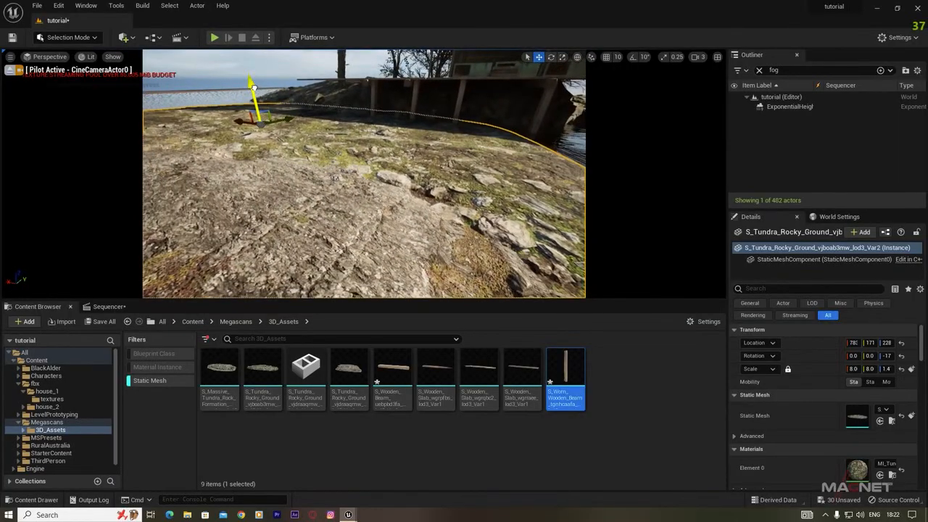
pyautogui.moveTo(326, 206); pyautogui.dragTo(450, 206, button='right')
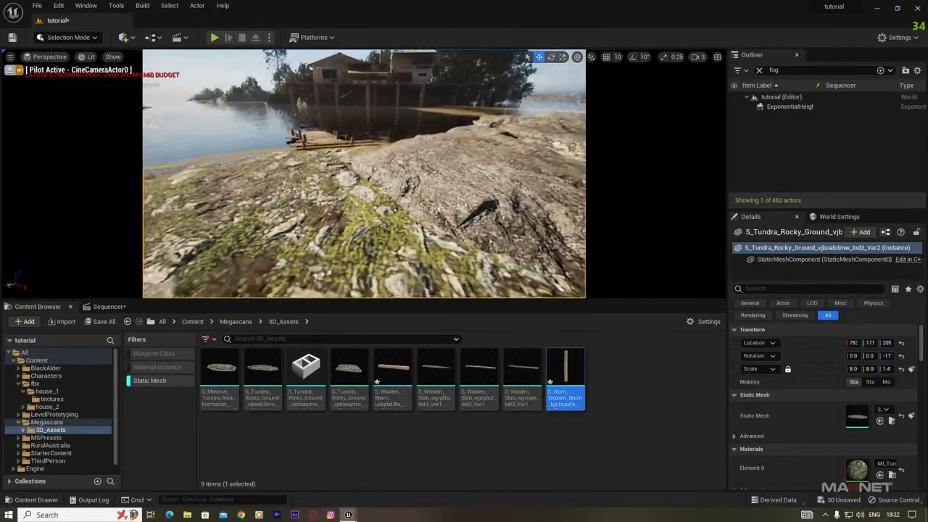
pyautogui.click(407, 177)
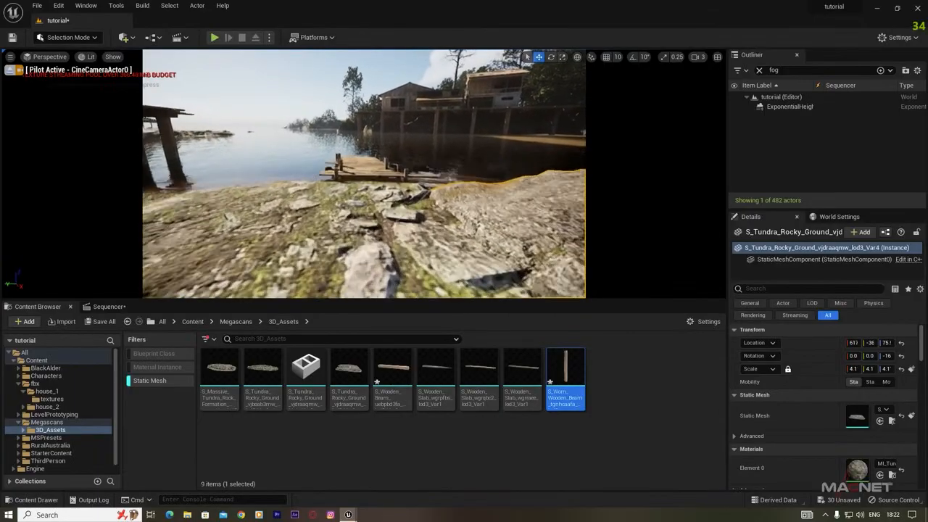
# Select all planks and posts of the dock and shift the whole dock sideways along the shore.
pyautogui.click(314, 190)
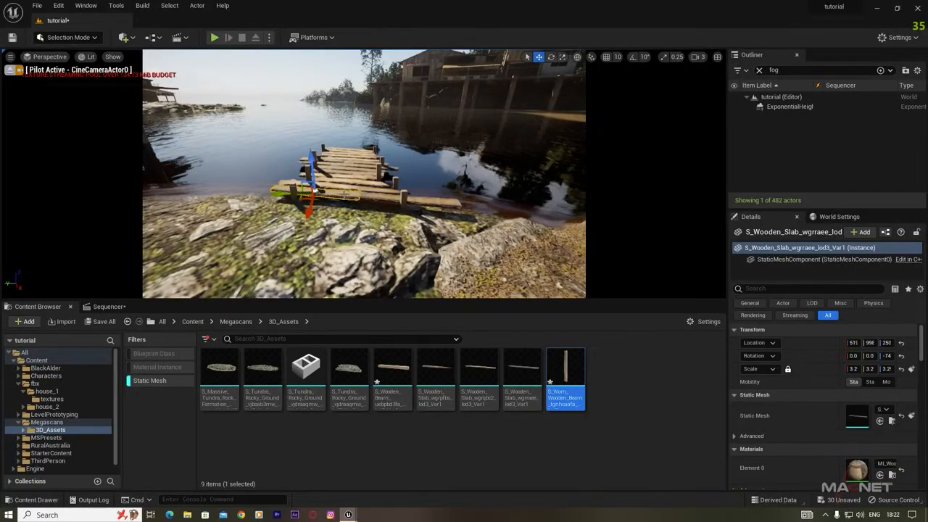
pyautogui.keyDown('ctrl'); pyautogui.click(370, 200); pyautogui.keyUp('ctrl')
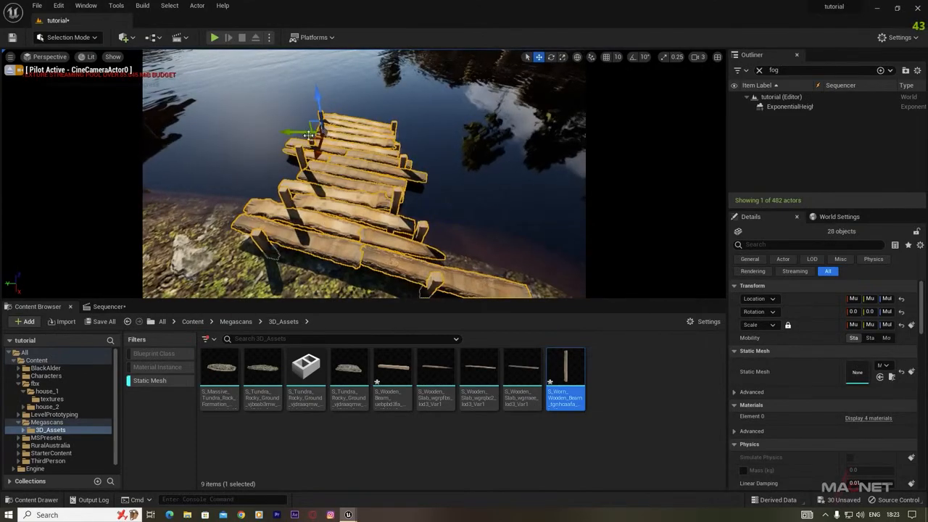
pyautogui.moveTo(290, 131); pyautogui.dragTo(239, 125)
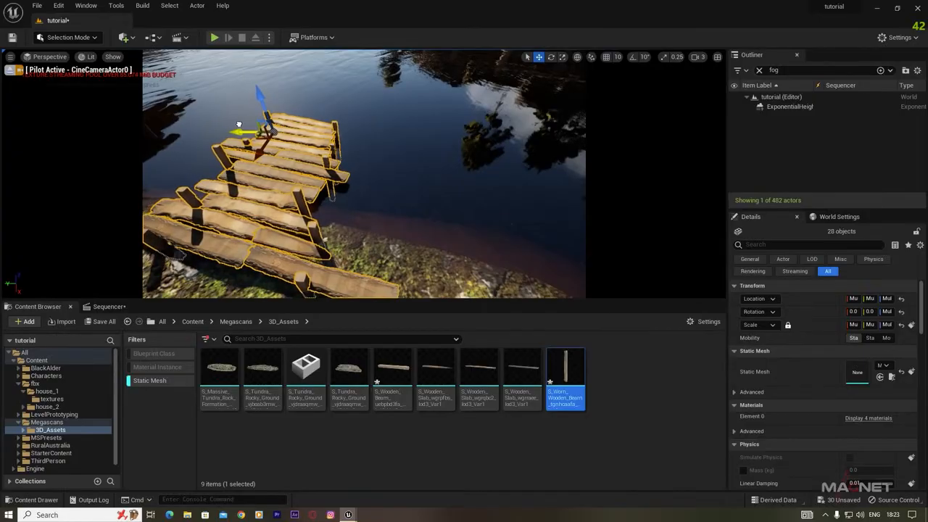
pyautogui.moveTo(239, 125); pyautogui.dragTo(410, 141, button='right')
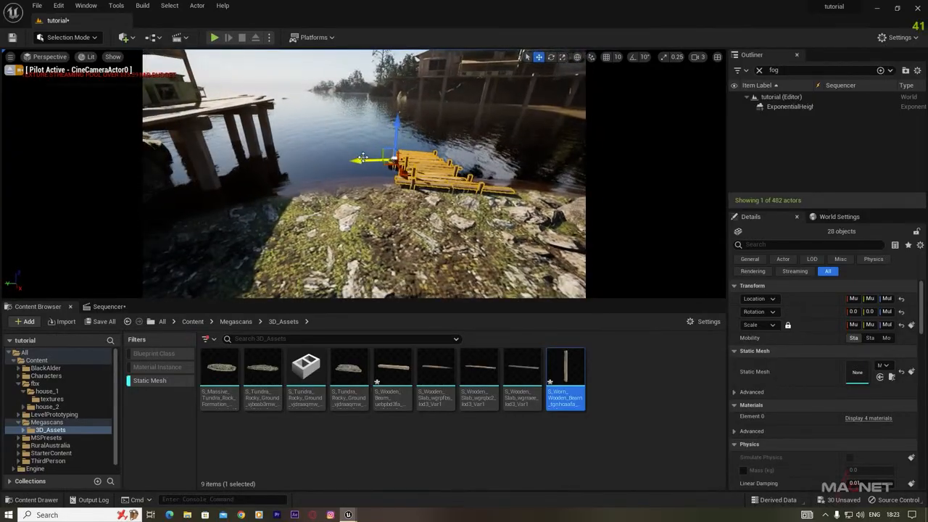
pyautogui.moveTo(378, 241); pyautogui.dragTo(511, 242, button='right')
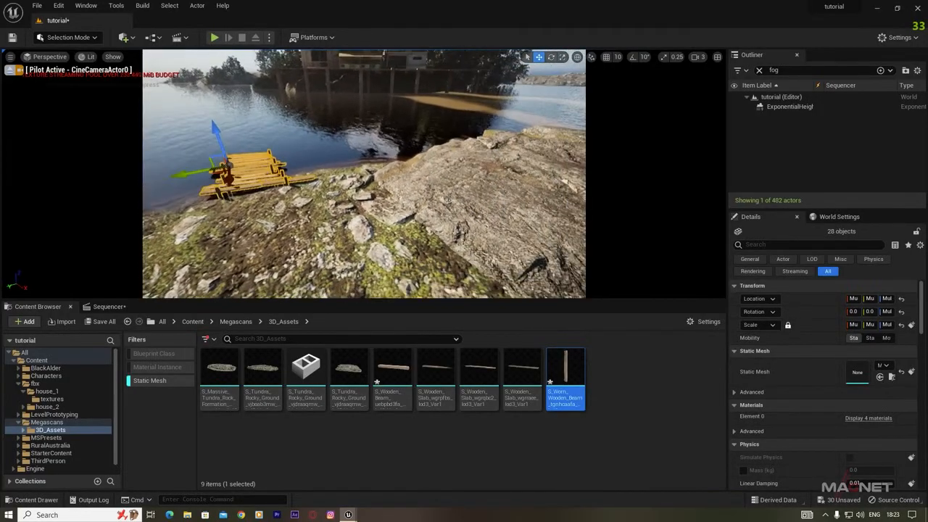
# Lower and reposition the S_Tundra_Rocky_Ground_vjdraaqmw rock on the shore beside the dock.
pyautogui.moveTo(447, 201); pyautogui.dragTo(431, 201, button='right')
pyautogui.click(431, 201)
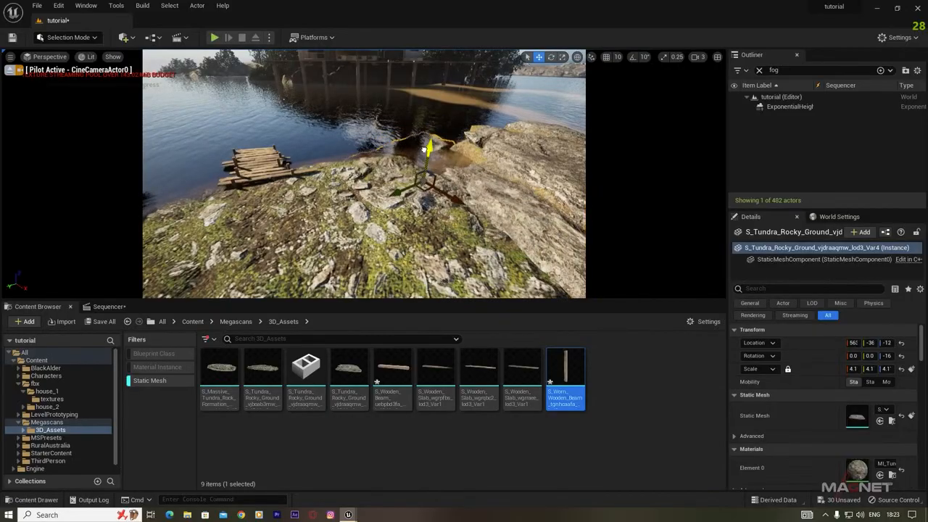
pyautogui.moveTo(428, 235); pyautogui.dragTo(471, 183, button='right')
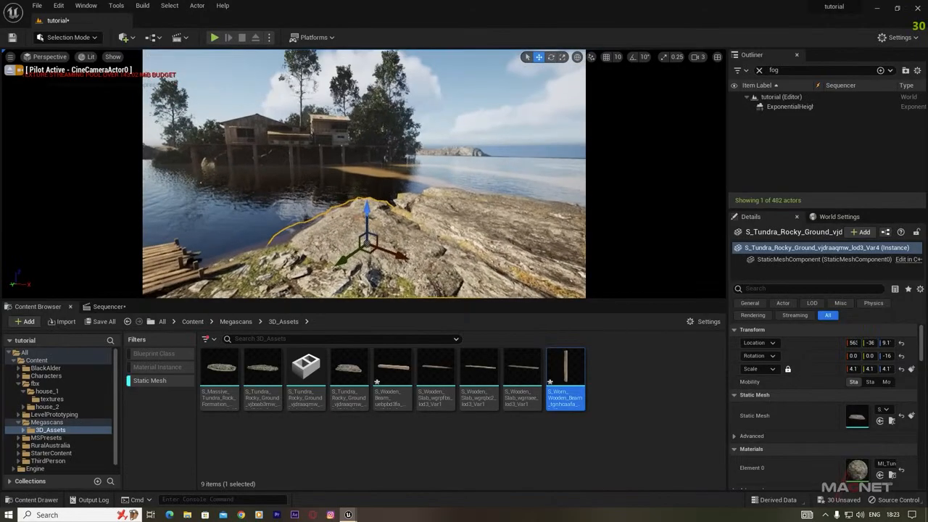
pyautogui.click(491, 104)
# Raise the camera speed to 5 and reframe the piloted camera on the plank dock and the stilt house.
pyautogui.click(697, 56)
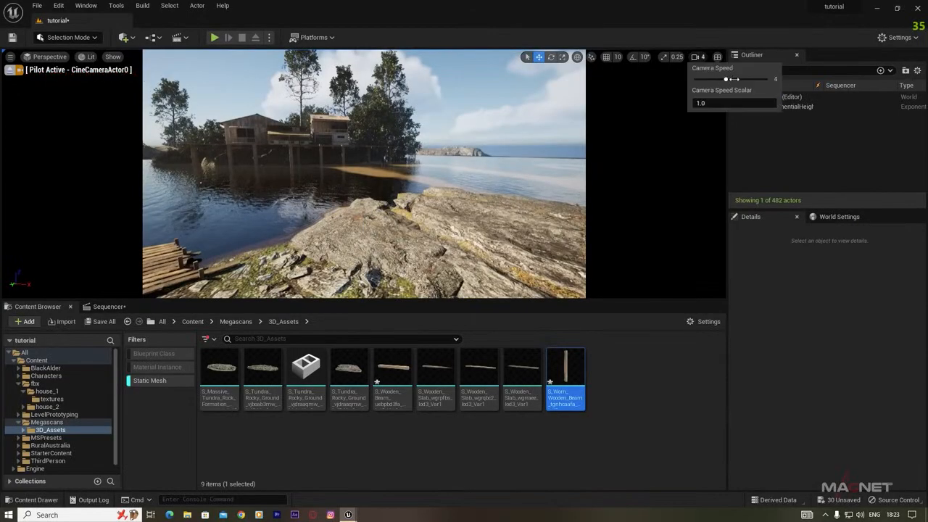
pyautogui.press('s')
pyautogui.moveTo(493, 160); pyautogui.dragTo(367, 95, button='right')
pyautogui.press('q')
pyautogui.press('w')
pyautogui.press('s')
pyautogui.moveTo(386, 243); pyautogui.dragTo(422, 200, button='right')
pyautogui.press('w')
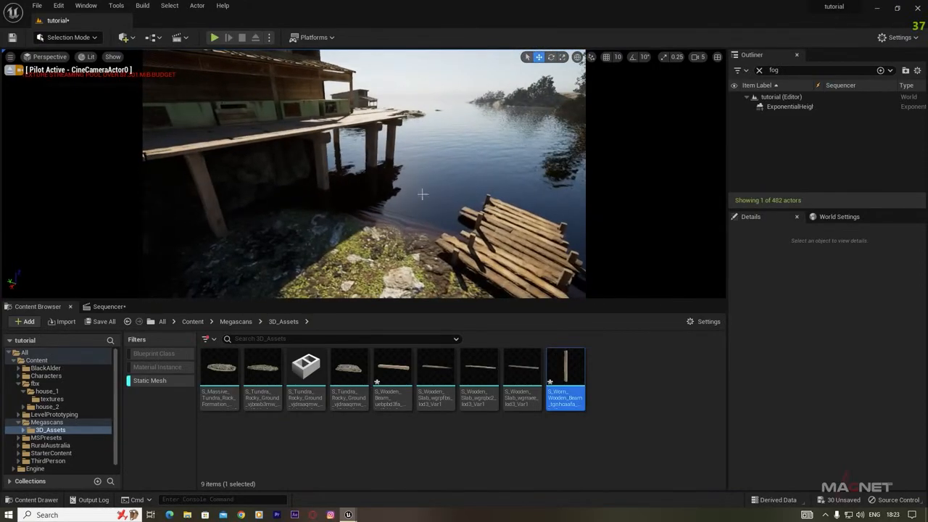
pyautogui.moveTo(414, 232); pyautogui.dragTo(424, 186, button='right')
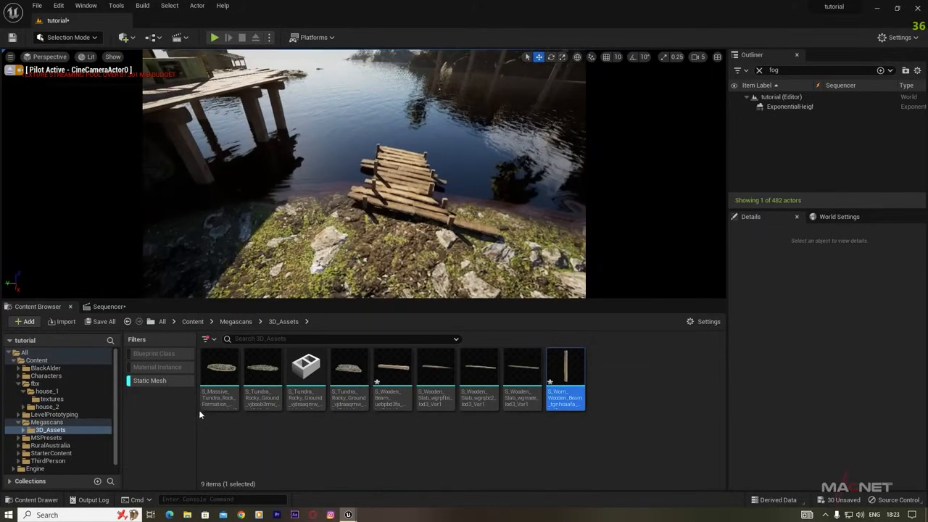
# Remove the Static Mesh filter and add the downloaded Rembrandt Water Lily and Nasturtium plants from Quixel Bridge to the project.
pyautogui.click(149, 381)
pyautogui.rightClick(404, 442)
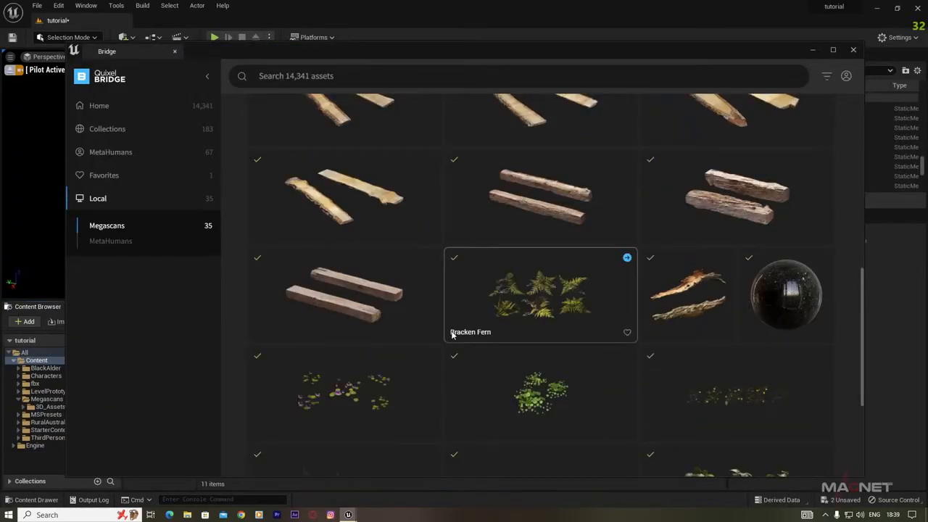
pyautogui.scroll(-3, 453, 333)
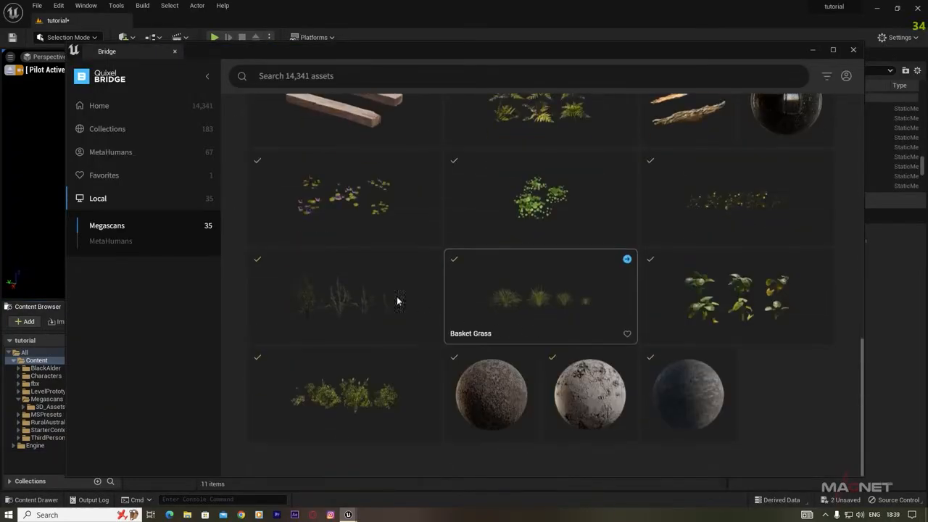
pyautogui.click(382, 216)
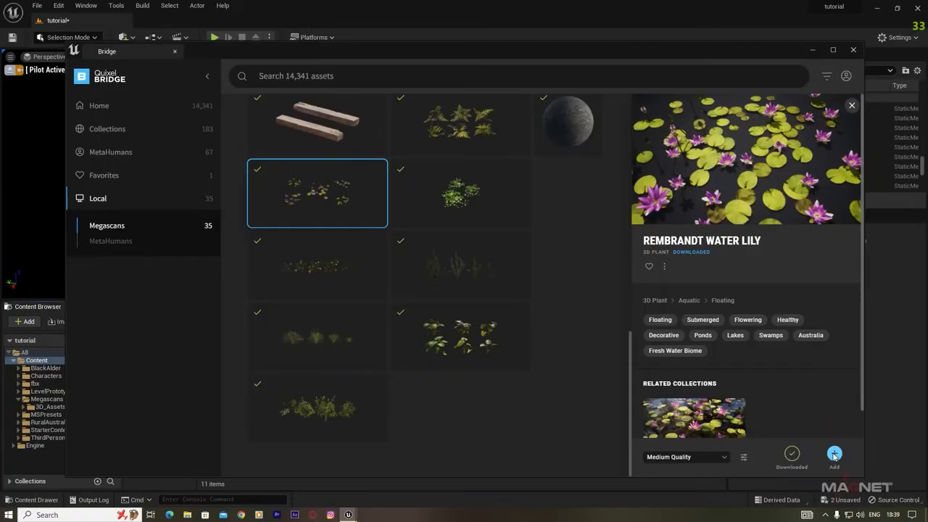
pyautogui.click(465, 190)
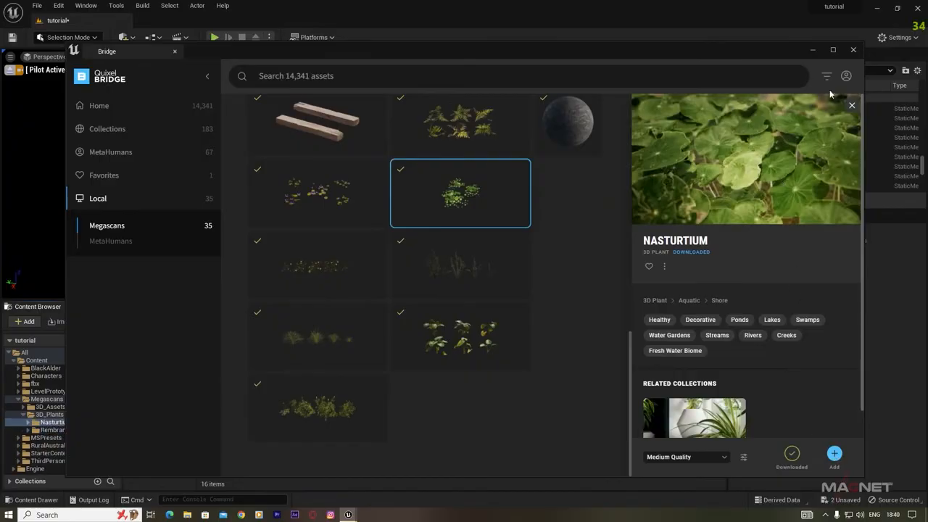
pyautogui.click(814, 50)
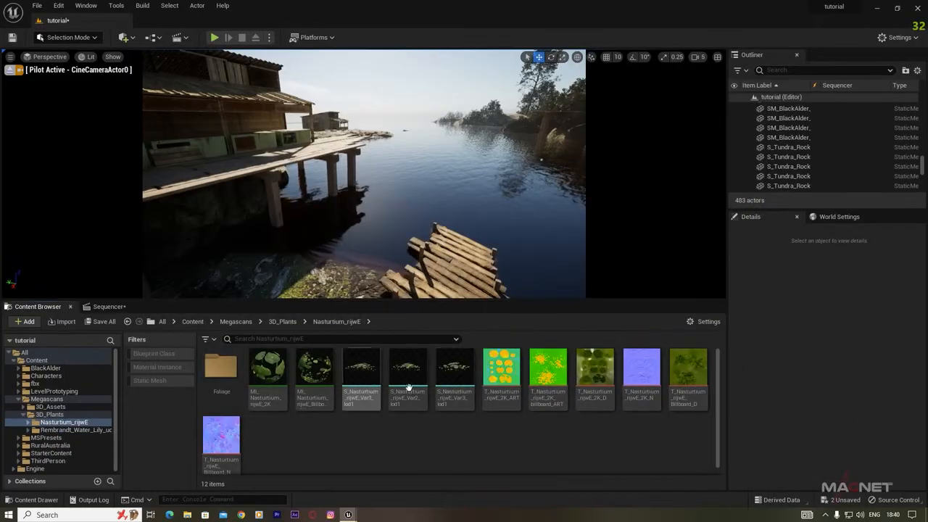
# Enable Nanite for the three S_Nasturtium_rijwE meshes.
pyautogui.click(456, 378)
pyautogui.keyDown('shift'); pyautogui.click(363, 370); pyautogui.keyUp('shift')
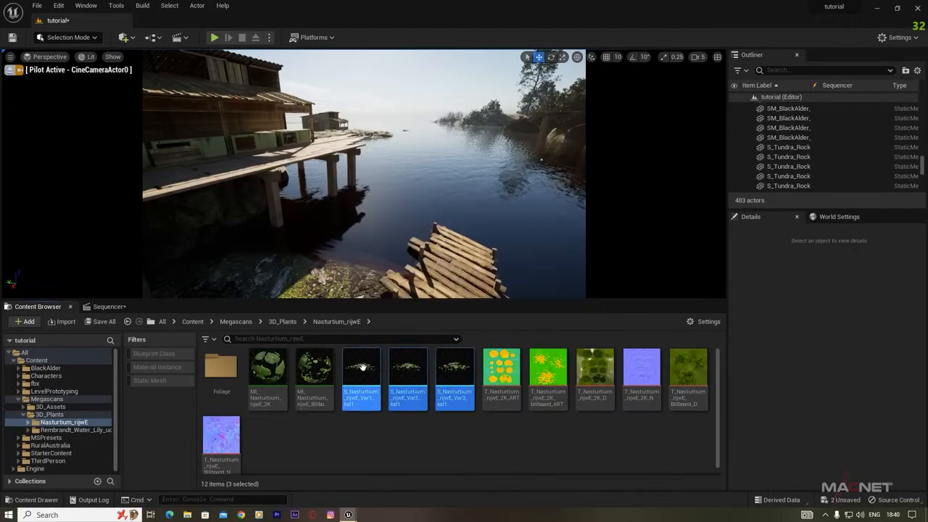
pyautogui.rightClick(366, 366)
pyautogui.moveTo(406, 77)
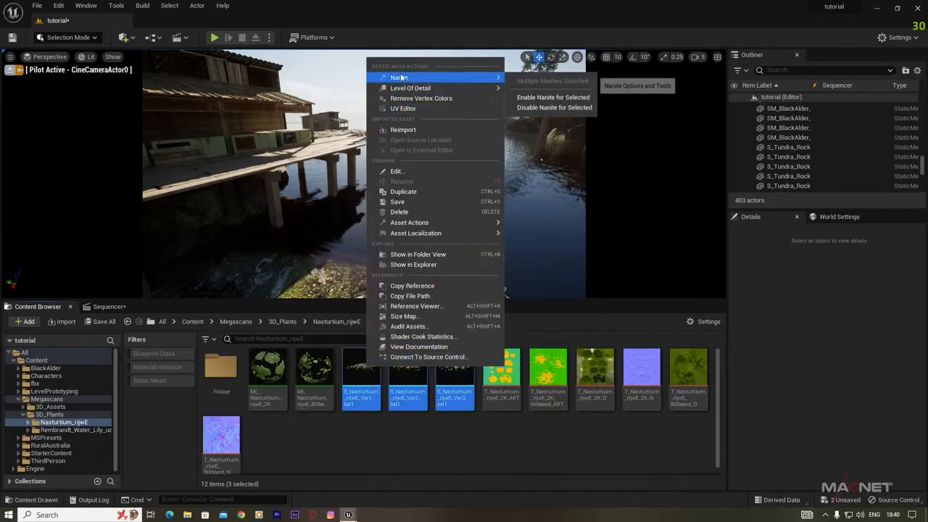
pyautogui.click(529, 94)
# Enable Nanite for the seven S_Rembrandt_Water_Lily meshes.
pyautogui.click(79, 429)
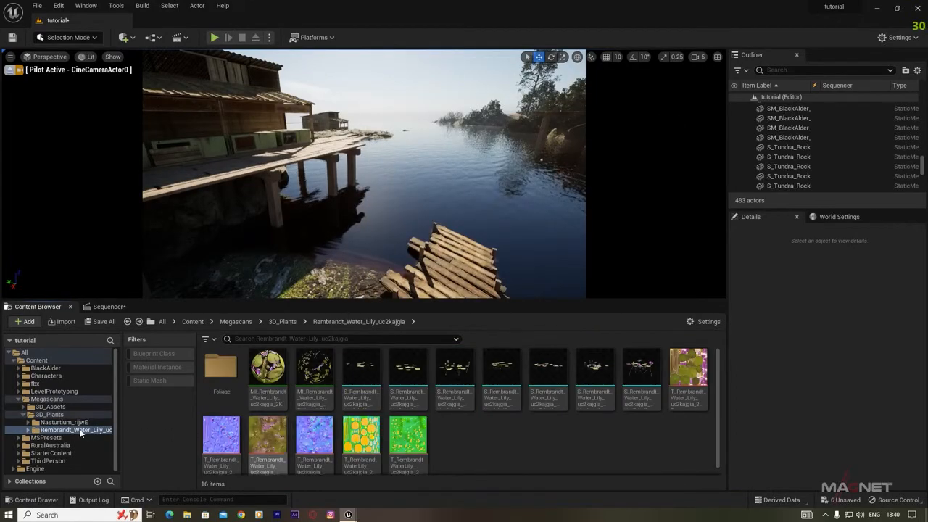
pyautogui.click(383, 372)
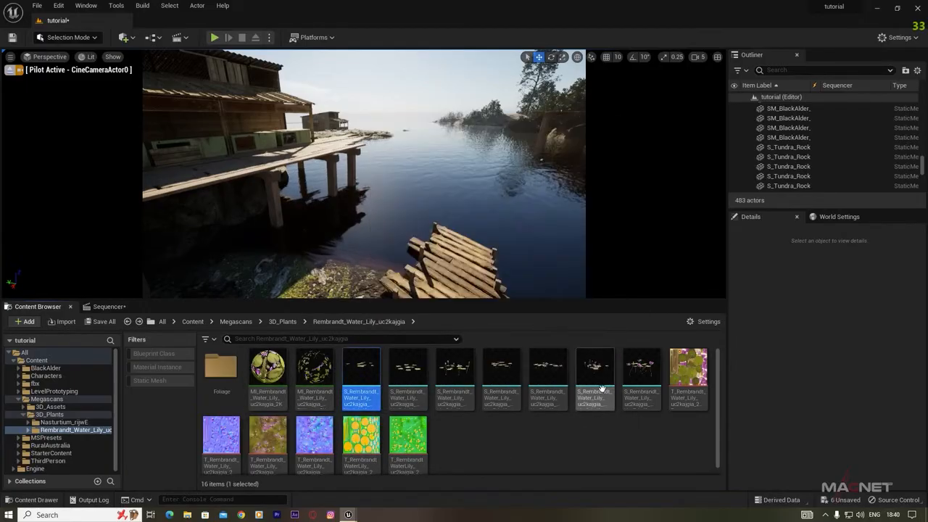
pyautogui.keyDown('shift'); pyautogui.click(642, 370); pyautogui.keyUp('shift')
pyautogui.rightClick(397, 370)
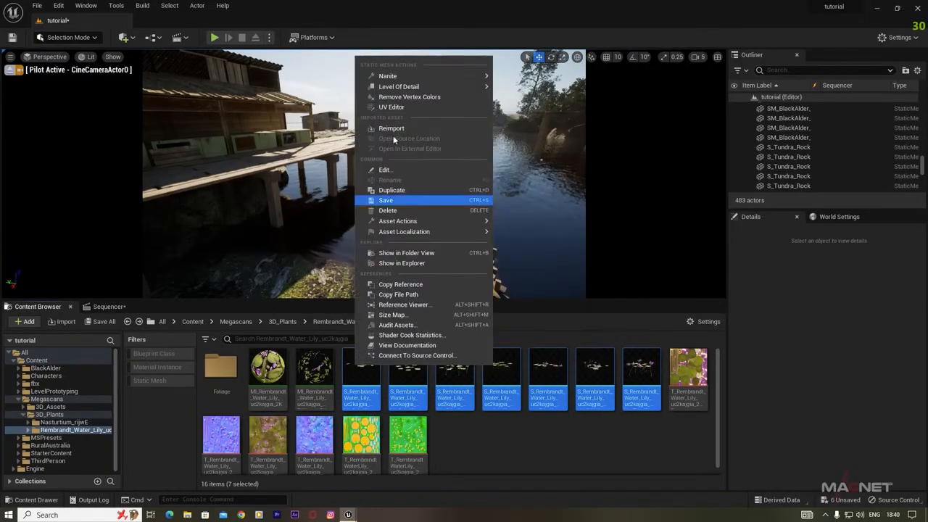
pyautogui.moveTo(403, 76)
pyautogui.click(542, 96)
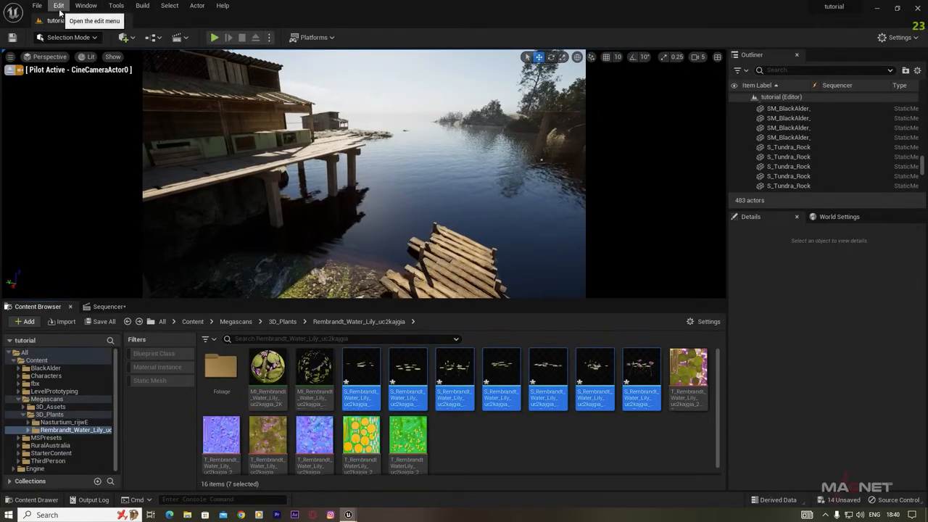
# Switch to foliage painting, select the seven Rembrandt Water Lily foliage types and set their density to 10.
pyautogui.click(92, 39)
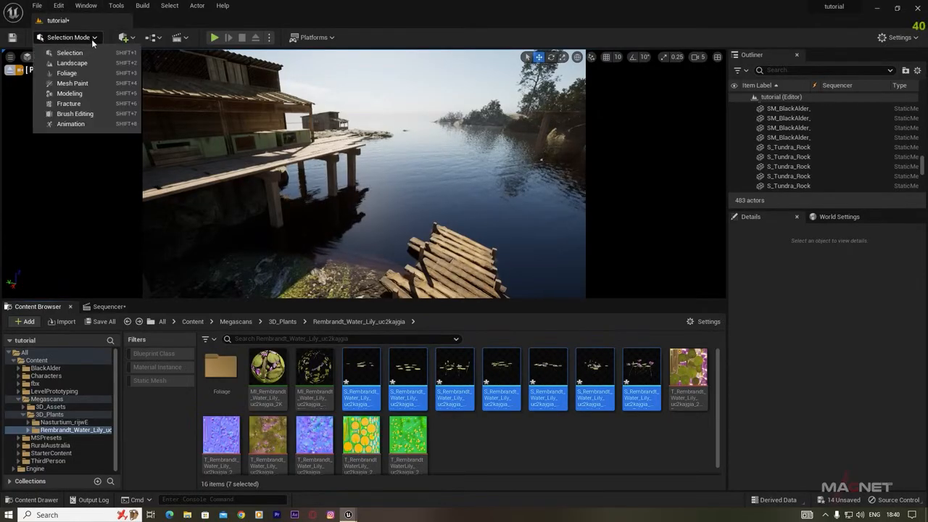
pyautogui.click(66, 73)
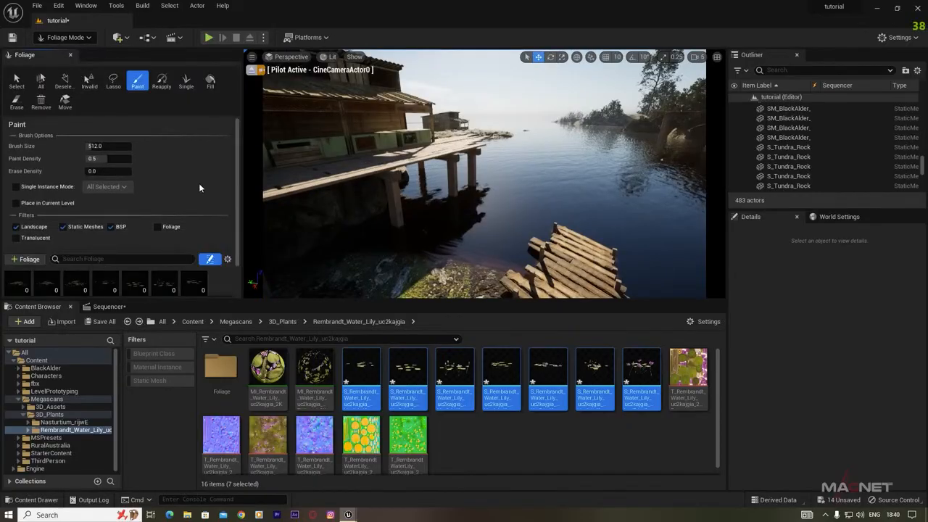
pyautogui.keyDown('shift'); pyautogui.click(107, 250); pyautogui.keyUp('shift')
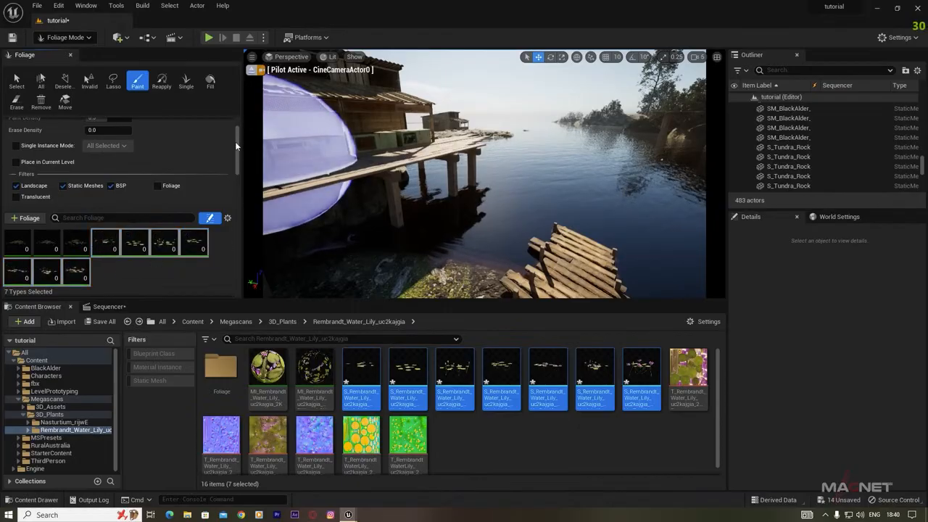
pyautogui.moveTo(235, 141); pyautogui.dragTo(236, 190)
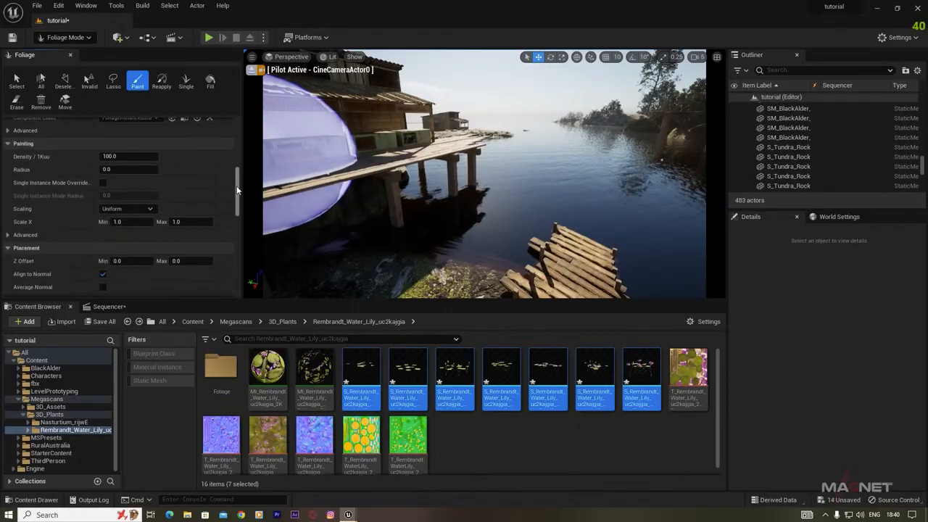
pyautogui.click(110, 156)
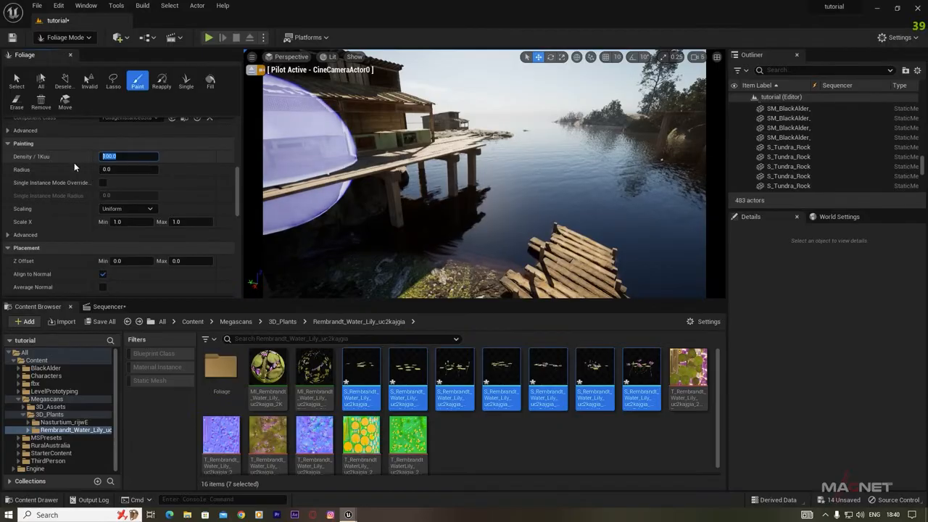
pyautogui.write('10')
pyautogui.press('Return')
# Set the foliage brush size to 50.
pyautogui.moveTo(237, 180); pyautogui.dragTo(233, 113)
pyautogui.moveTo(105, 150)
pyautogui.mouseDown()
pyautogui.moveTo(94, 150)
pyautogui.moveTo(115, 150)
pyautogui.mouseUp()
pyautogui.click(116, 150)
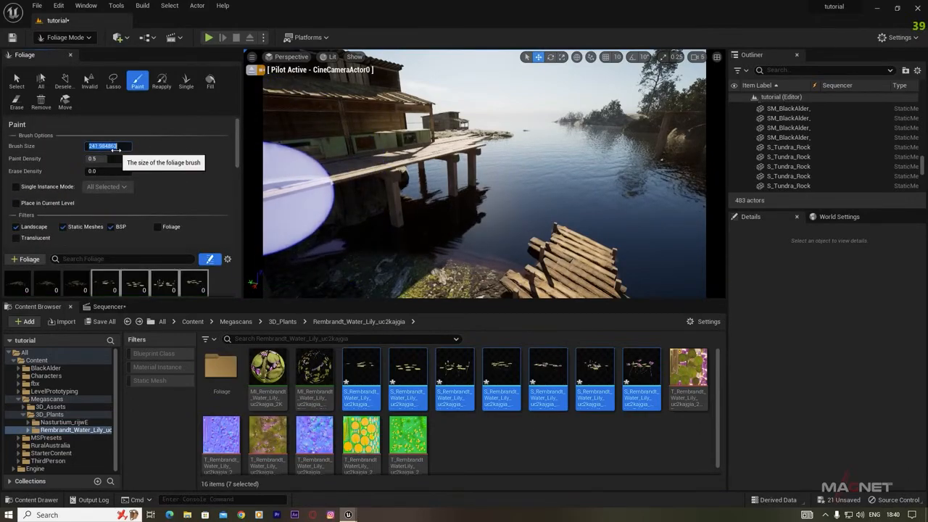
pyautogui.write('50')
pyautogui.press('Return')
# Try painting water lilies along the water's edge beside the dock, and erase over the painted patch.
pyautogui.moveTo(468, 265); pyautogui.dragTo(417, 326, button='right')
pyautogui.press('w')
pyautogui.moveTo(529, 265)
pyautogui.mouseDown(button='right')
pyautogui.moveTo(508, 275)
pyautogui.moveTo(529, 266)
pyautogui.mouseUp(button='right')
pyautogui.click(519, 247)
pyautogui.moveTo(521, 220)
pyautogui.mouseDown()
pyautogui.moveTo(531, 221)
pyautogui.moveTo(517, 180)
pyautogui.moveTo(555, 248)
pyautogui.mouseUp()
pyautogui.moveTo(555, 248)
pyautogui.mouseDown(button='right')
pyautogui.moveTo(581, 245)
pyautogui.moveTo(507, 218)
pyautogui.moveTo(530, 221)
pyautogui.moveTo(536, 239)
pyautogui.moveTo(508, 268)
pyautogui.moveTo(384, 270)
pyautogui.moveTo(406, 232)
pyautogui.moveTo(450, 210)
pyautogui.moveTo(566, 236)
pyautogui.mouseUp(button='right')
pyautogui.press('shift')
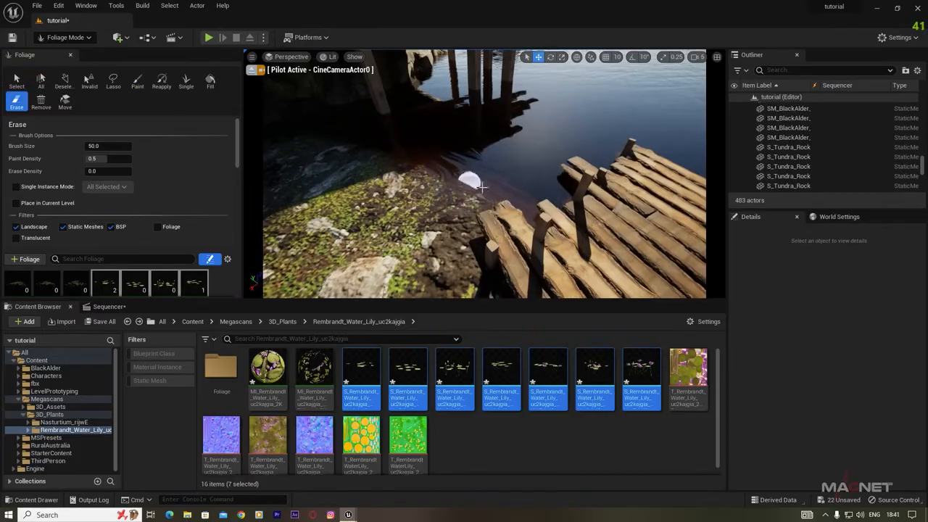
# Set the water lily foliage's minimum and maximum scale to 2, try it beside the dock and erase the result.
pyautogui.scroll(-2, 198, 290)
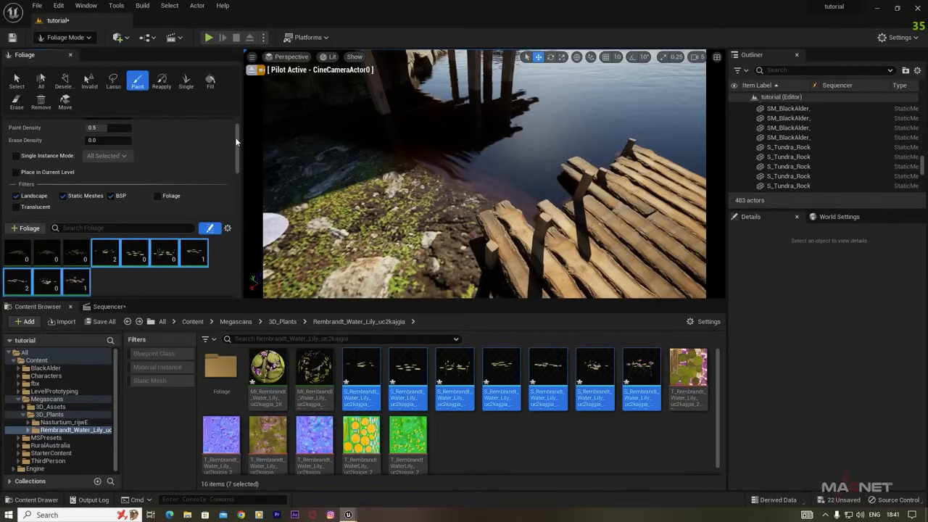
pyautogui.moveTo(235, 137); pyautogui.dragTo(236, 183)
pyautogui.click(122, 248)
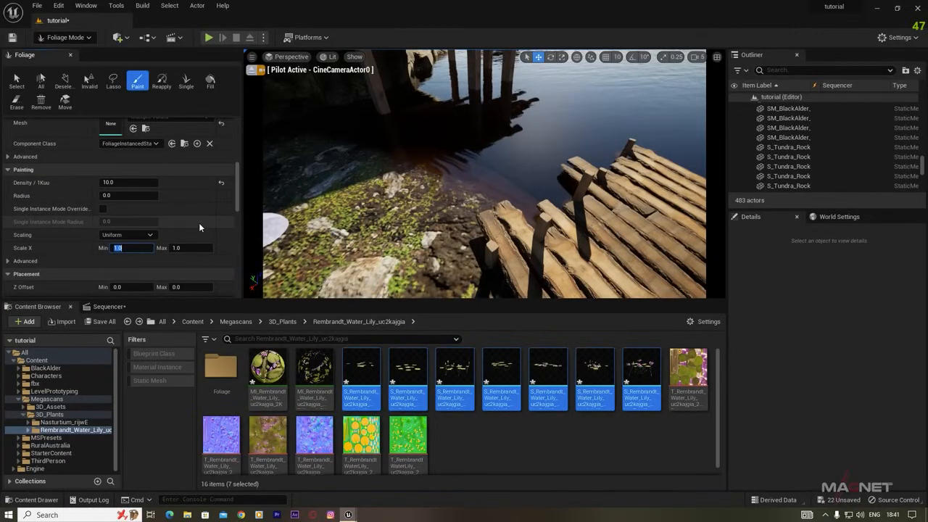
pyautogui.write('2')
pyautogui.press('Tab')
pyautogui.write('2')
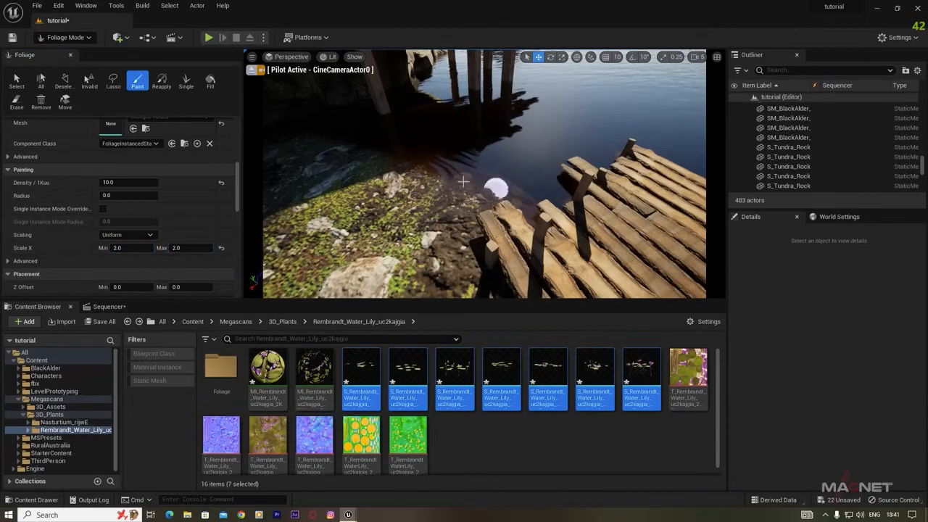
pyautogui.press('shift')
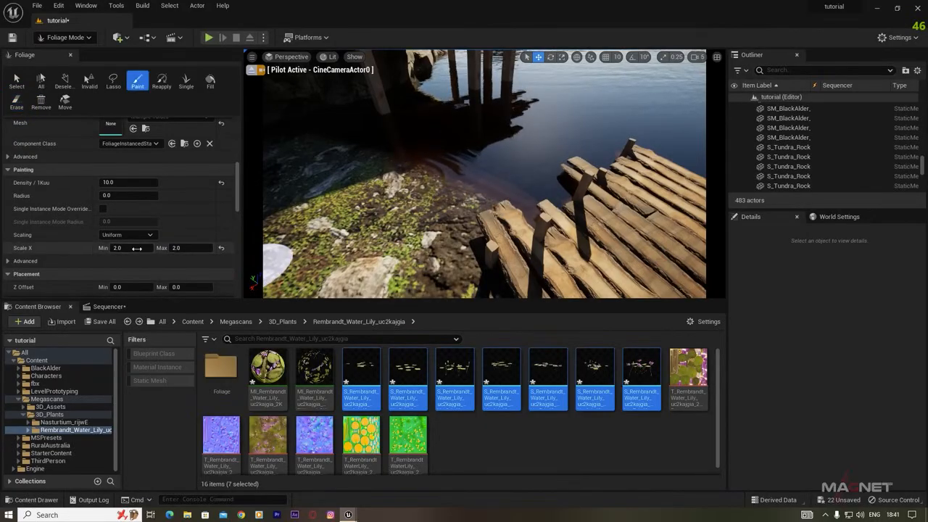
# Raise the water lilies' minimum and maximum scale to 4 and on to 6, and paint them in the water beside the dock.
pyautogui.write('4')
pyautogui.press('Return')
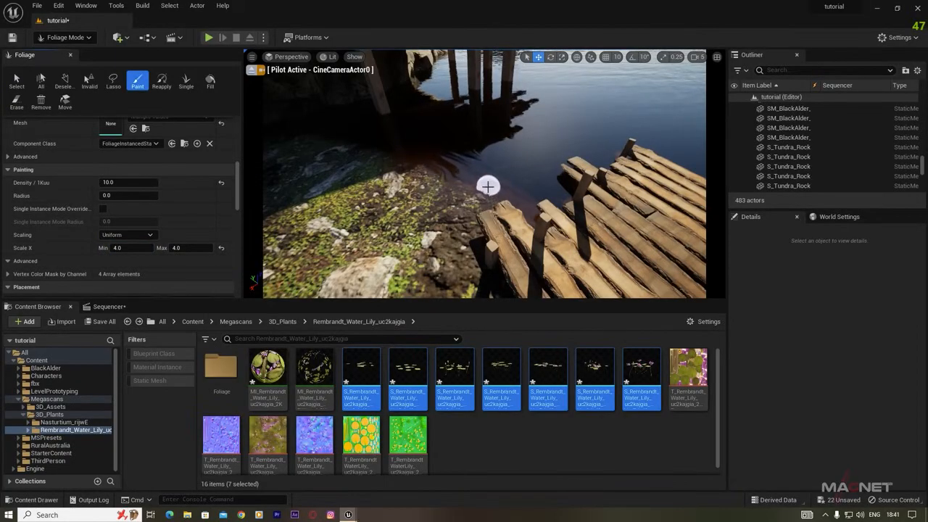
pyautogui.moveTo(512, 190); pyautogui.dragTo(525, 173)
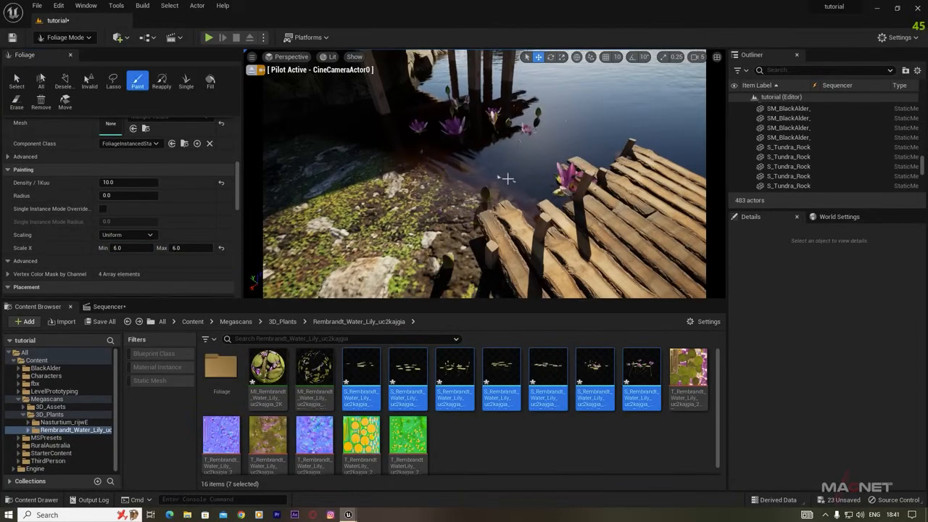
pyautogui.moveTo(508, 179); pyautogui.dragTo(558, 166, button='right')
pyautogui.press('w')
pyautogui.press('w')
pyautogui.press('s')
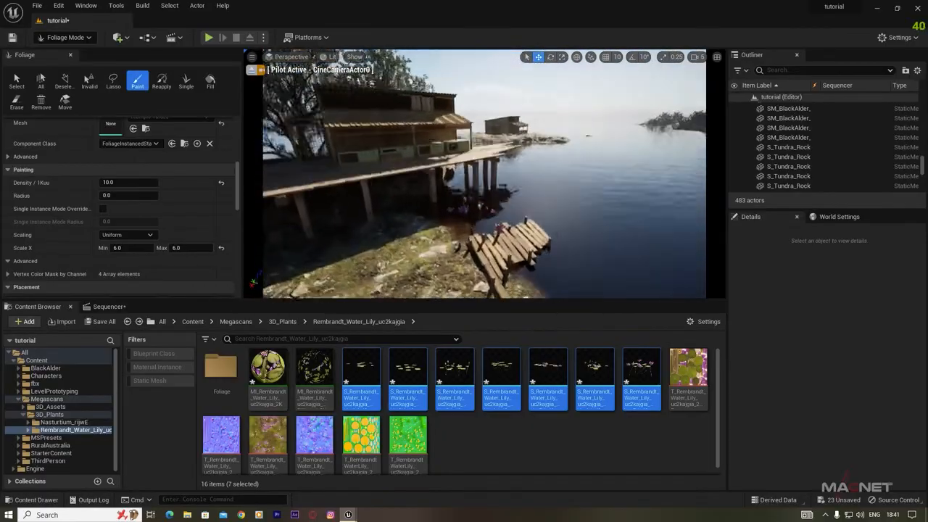
# Erase the enlarged water lilies from the water beside the dock.
pyautogui.moveTo(507, 226); pyautogui.dragTo(506, 241, button='right')
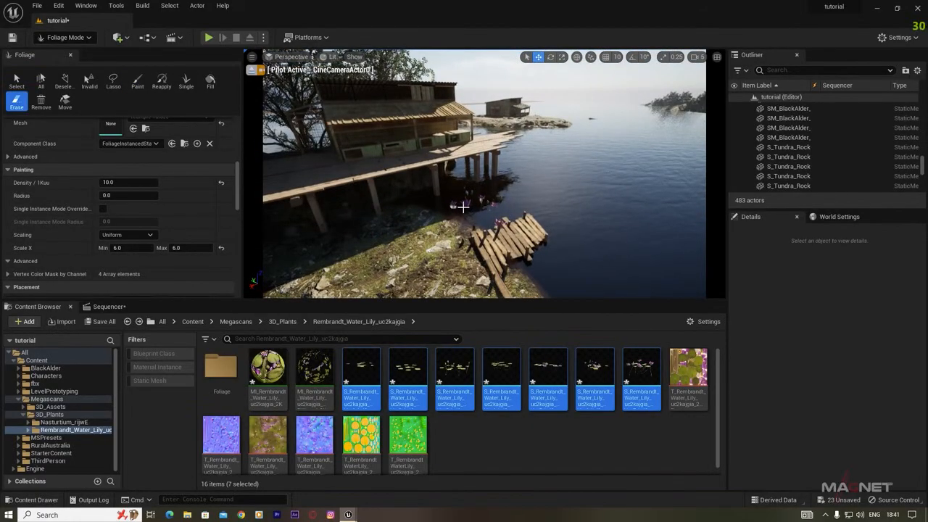
pyautogui.click(137, 81)
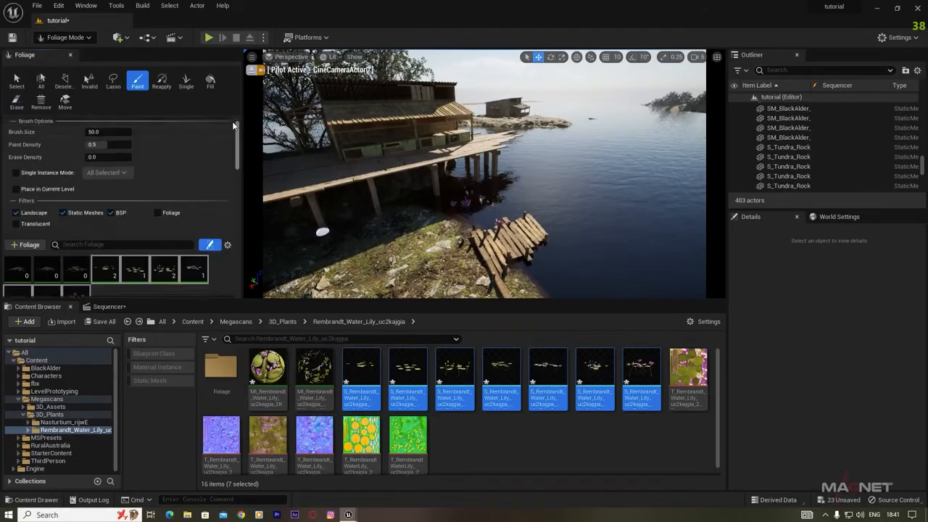
pyautogui.moveTo(497, 203)
pyautogui.keyDown('shift'); pyautogui.mouseDown()
pyautogui.moveTo(512, 244)
pyautogui.moveTo(493, 210)
pyautogui.mouseUp(); pyautogui.keyUp('shift')
pyautogui.moveTo(512, 256)
pyautogui.mouseDown(button='right')
pyautogui.moveTo(521, 256)
pyautogui.moveTo(487, 272)
pyautogui.mouseUp(button='right')
# In Selection mode, duplicate the rocky ground mesh and place the copy over the water beside the plank dock.
pyautogui.click(71, 38)
pyautogui.click(69, 53)
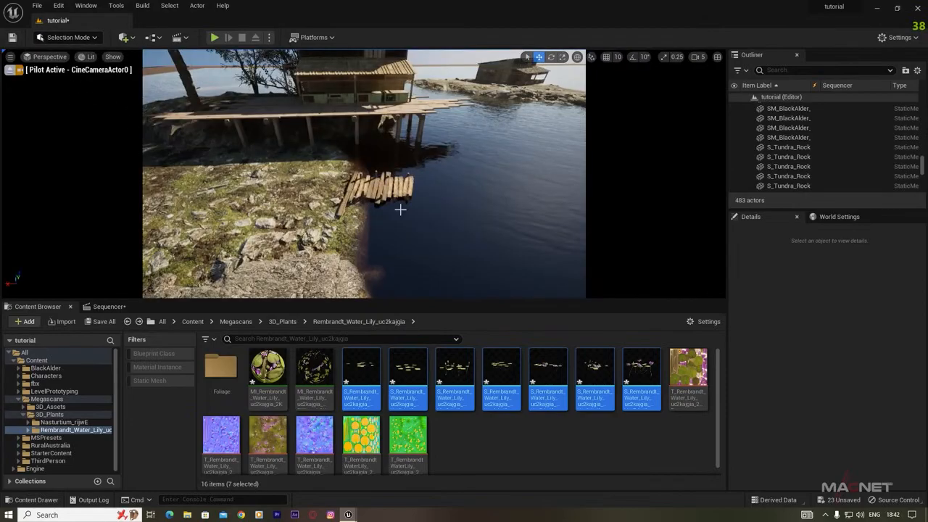
pyautogui.moveTo(333, 174)
pyautogui.mouseDown(button='right')
pyautogui.moveTo(316, 172)
pyautogui.moveTo(312, 191)
pyautogui.moveTo(334, 189)
pyautogui.mouseUp(button='right')
pyautogui.click(317, 174)
pyautogui.keyDown('alt'); pyautogui.moveTo(265, 141); pyautogui.dragTo(374, 160); pyautogui.keyUp('alt')
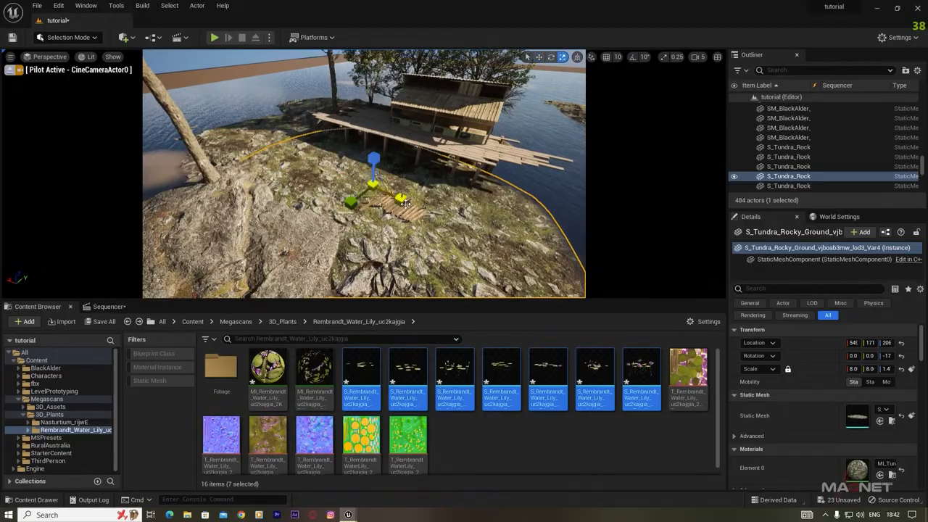
# Flatten the copied rocky ground vertically and lower it just beneath the water surface around the dock.
pyautogui.moveTo(375, 158); pyautogui.dragTo(374, 174)
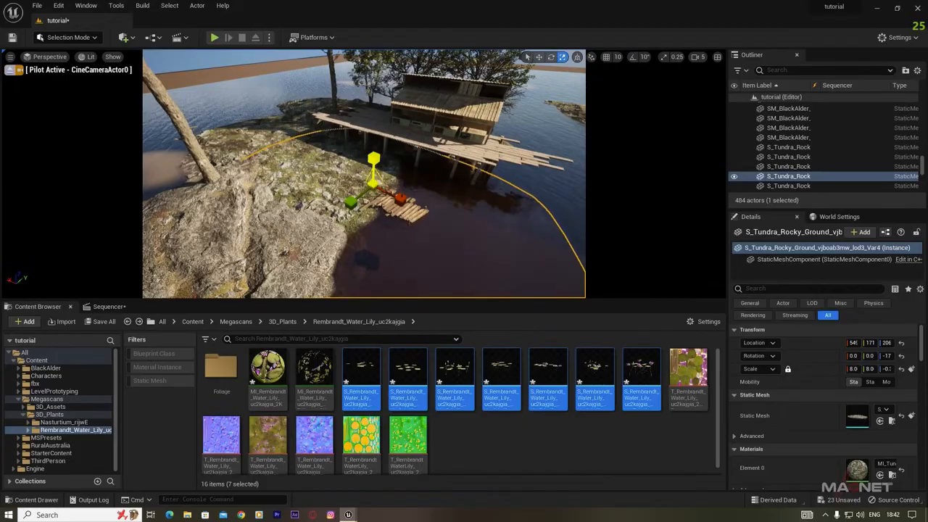
pyautogui.moveTo(373, 156); pyautogui.dragTo(376, 111)
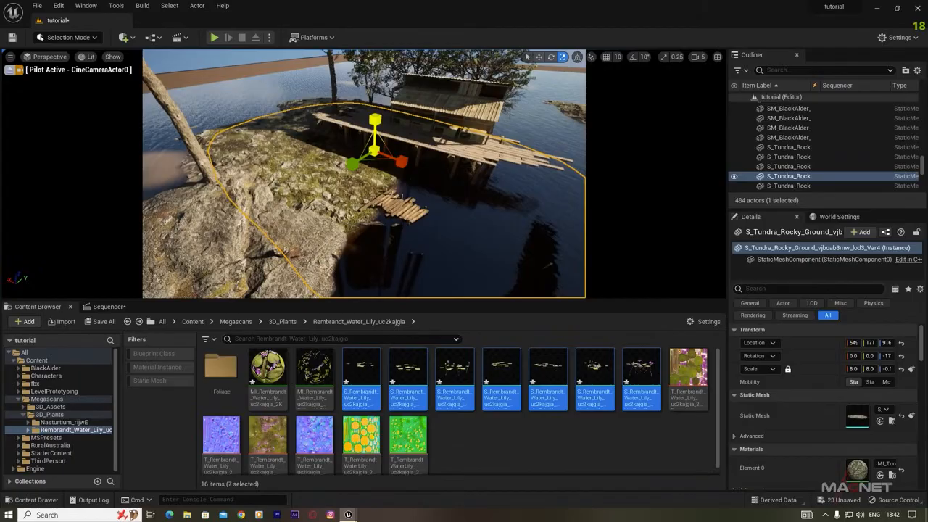
pyautogui.moveTo(373, 150); pyautogui.dragTo(371, 80, button='right')
pyautogui.press('q')
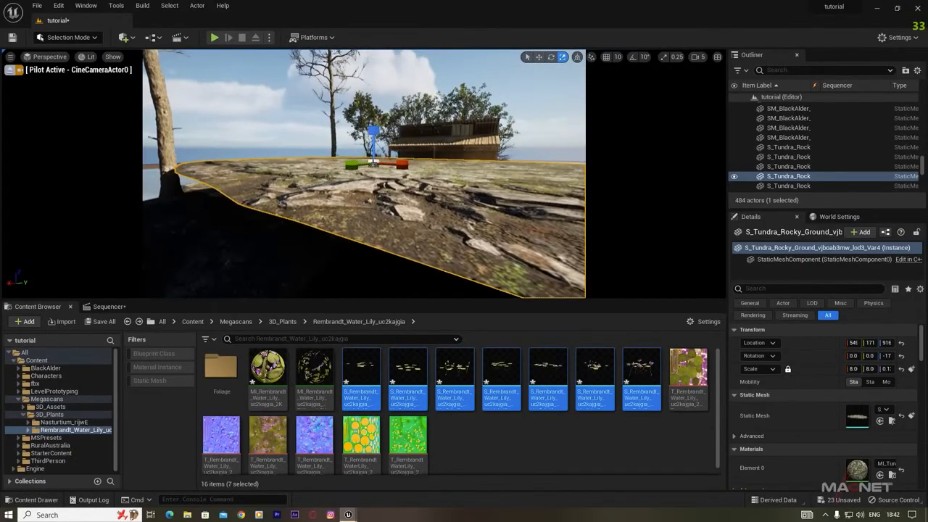
pyautogui.moveTo(373, 130); pyautogui.dragTo(373, 176)
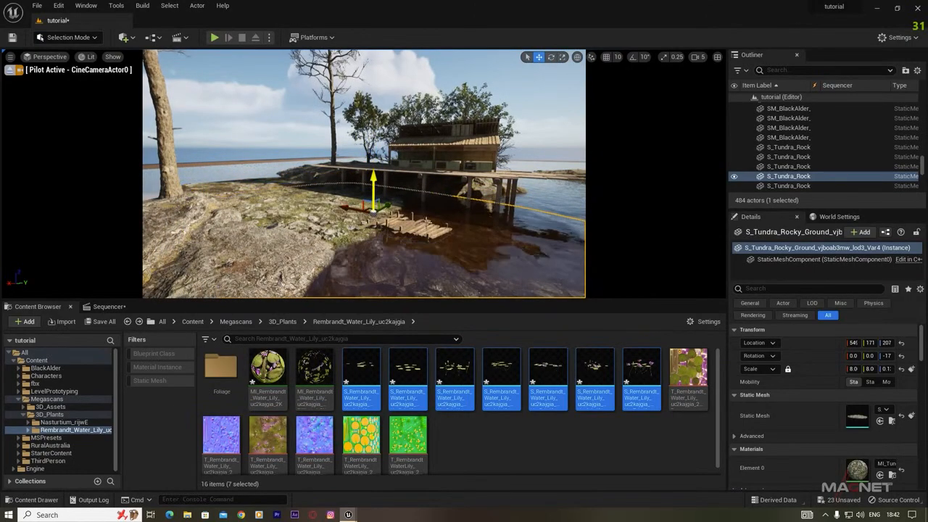
# Shift the submerged rocky ground along the shore, raise its vertical scale to about 1.8 and sink it deeper.
pyautogui.moveTo(374, 182); pyautogui.dragTo(312, 238, button='right')
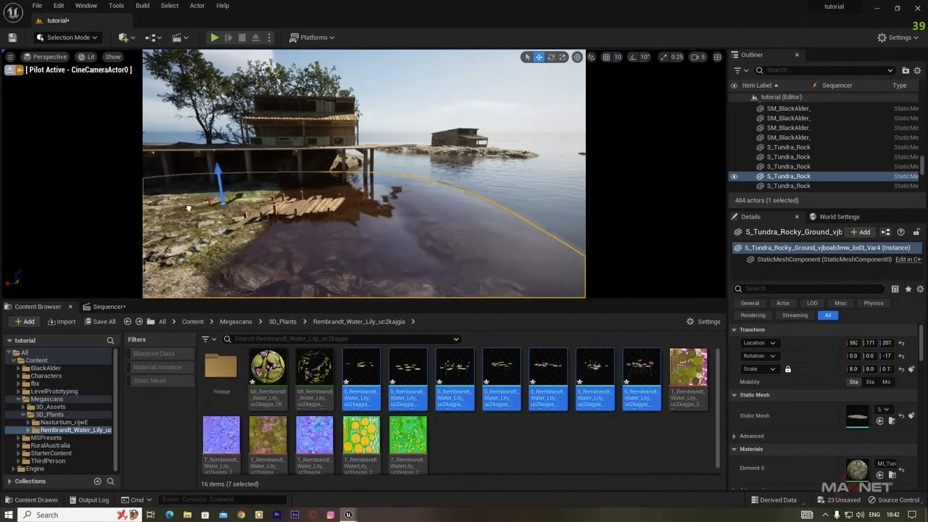
pyautogui.moveTo(161, 209); pyautogui.dragTo(107, 216, button='right')
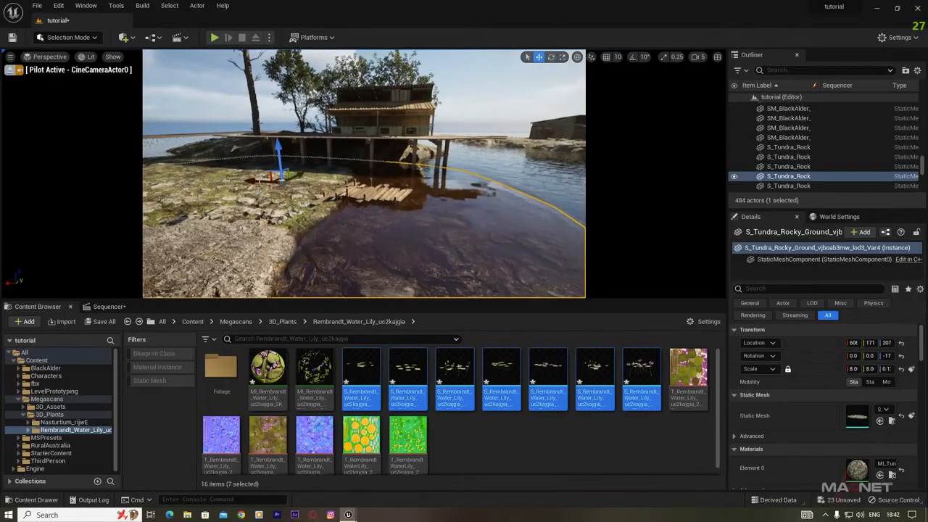
pyautogui.moveTo(346, 239); pyautogui.dragTo(315, 242, button='right')
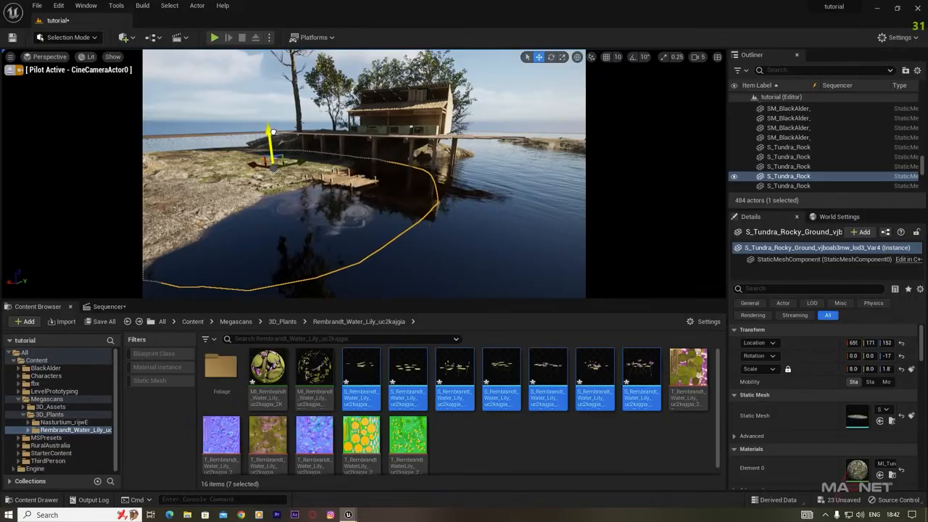
pyautogui.moveTo(372, 211); pyautogui.dragTo(457, 246, button='right')
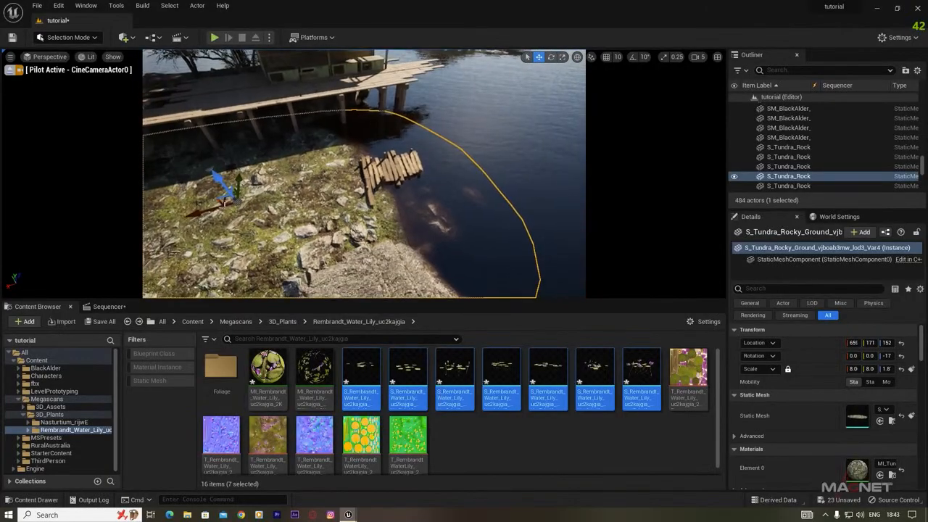
# Rotate the submerged ground about its vertical axis and slide it so it spans the water between the dock and the pier posts.
pyautogui.press('e')
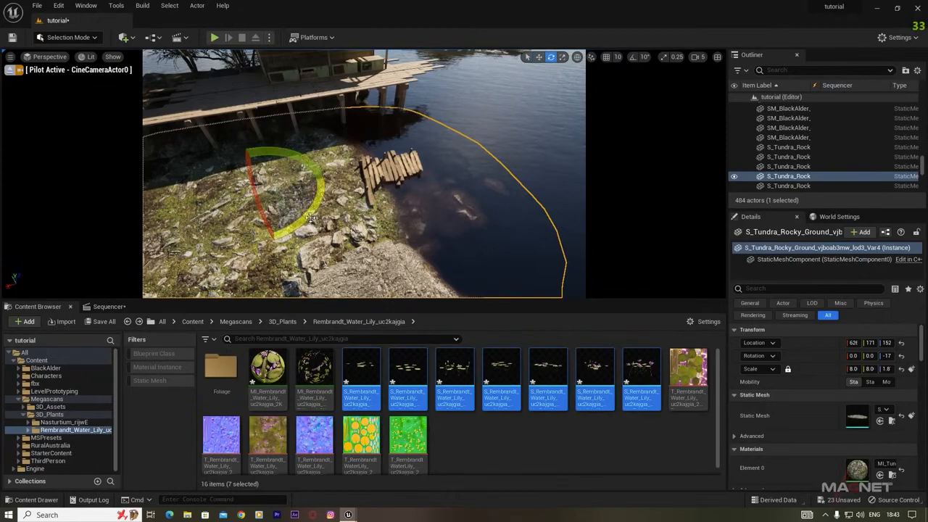
pyautogui.moveTo(226, 203); pyautogui.dragTo(217, 190)
pyautogui.press('w')
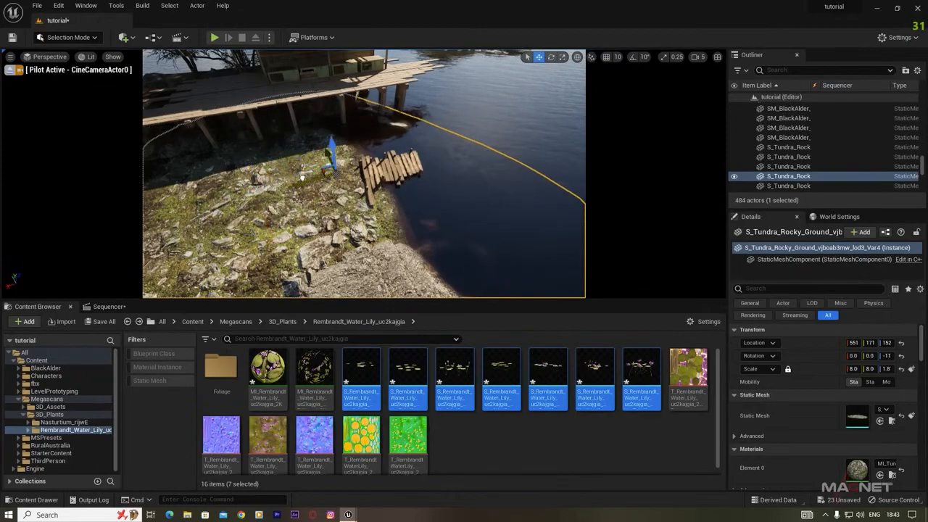
pyautogui.press('w')
pyautogui.moveTo(475, 228)
pyautogui.mouseDown(button='right')
pyautogui.moveTo(473, 218)
pyautogui.moveTo(476, 238)
pyautogui.mouseUp(button='right')
pyautogui.moveTo(323, 165); pyautogui.dragTo(309, 156, button='right')
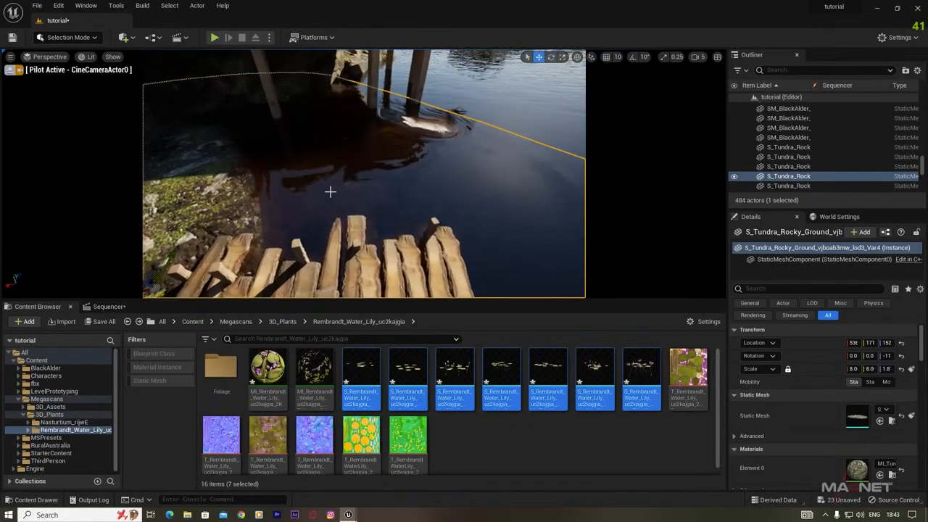
# Return to Foliage mode, select the seven water lily foliage types and reset their scale to the default 1.0.
pyautogui.click(87, 37)
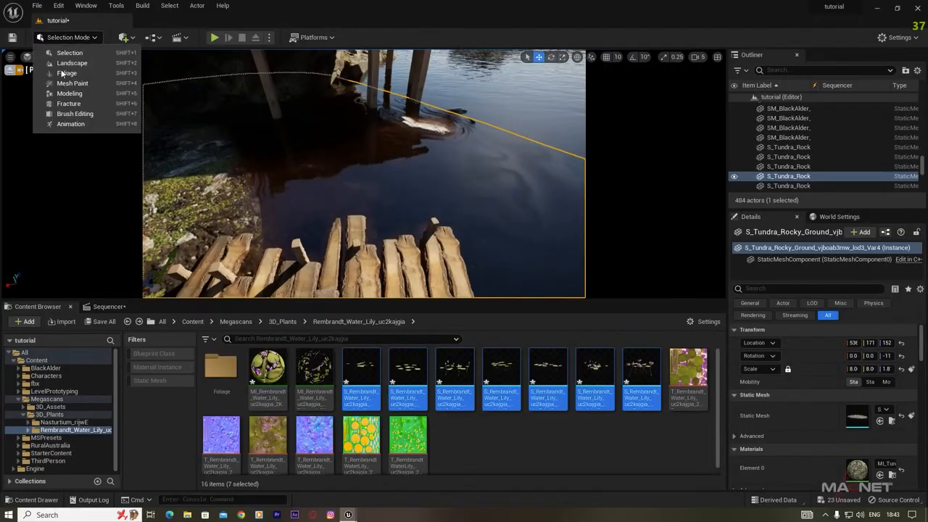
pyautogui.click(65, 69)
pyautogui.click(105, 247)
pyautogui.keyDown('shift'); pyautogui.click(71, 274); pyautogui.keyUp('shift')
pyautogui.scroll(-10, 187, 256)
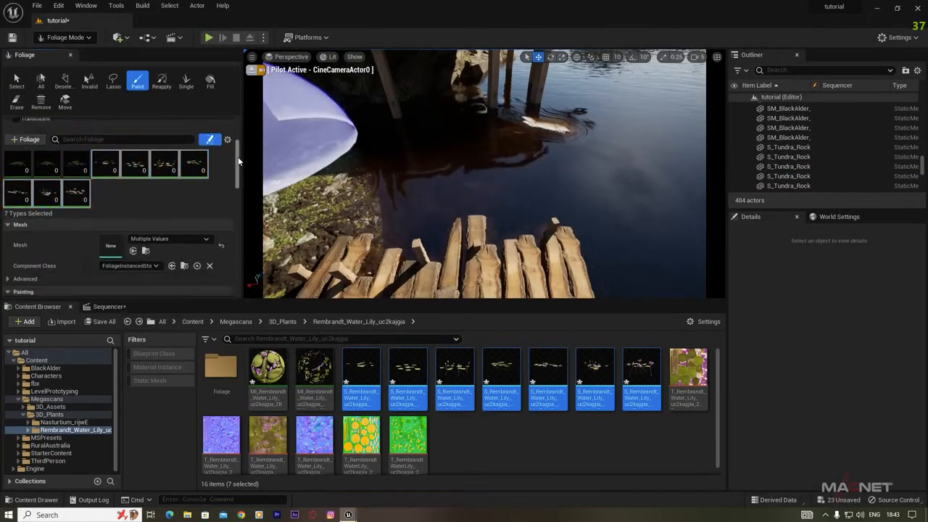
pyautogui.scroll(-1, 185, 261)
pyautogui.click(222, 244)
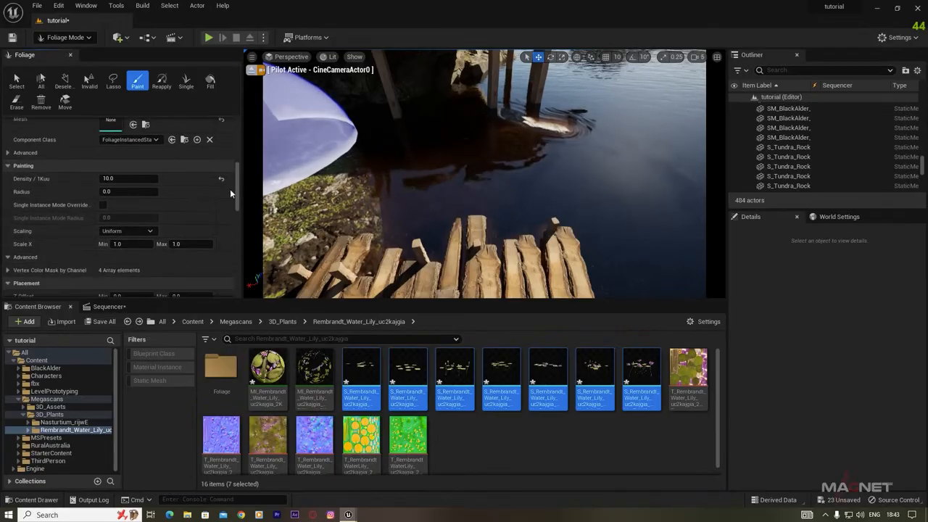
# Set the foliage brush size to 50.
pyautogui.moveTo(237, 177); pyautogui.dragTo(233, 106)
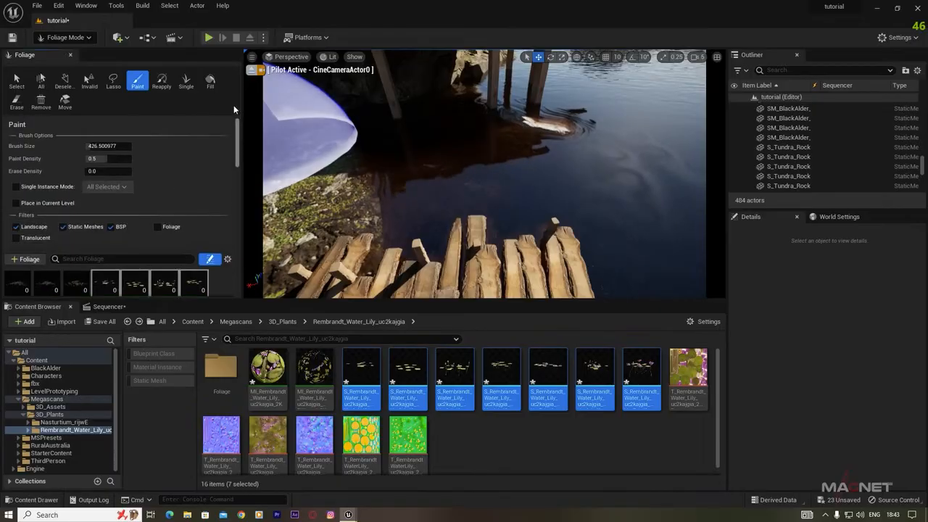
pyautogui.click(121, 145)
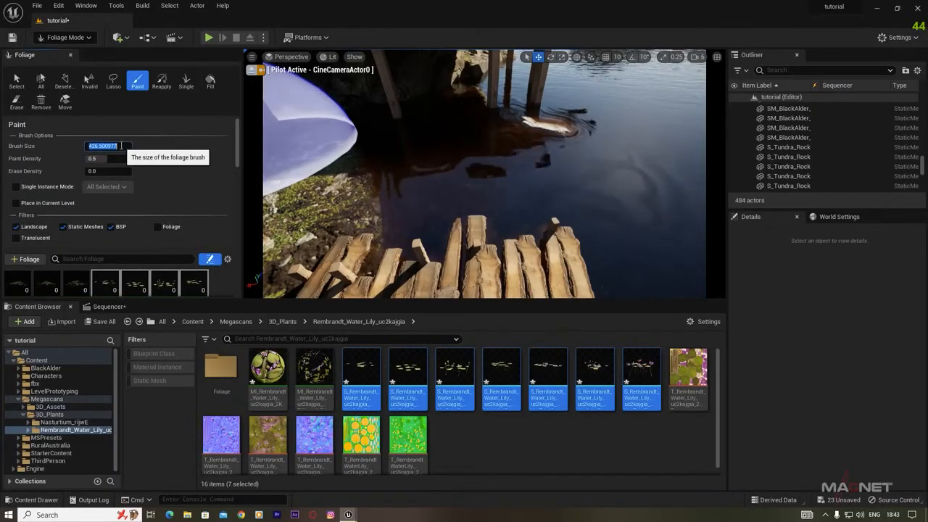
pyautogui.write('50')
pyautogui.press('Return')
# Paint water lilies over the water between the dock and the pier posts, and along the shoreline from the dock to the large rock.
pyautogui.moveTo(431, 203)
pyautogui.mouseDown()
pyautogui.moveTo(398, 199)
pyautogui.moveTo(392, 208)
pyautogui.moveTo(424, 204)
pyautogui.mouseUp()
pyautogui.press('w')
pyautogui.moveTo(425, 203)
pyautogui.mouseDown(button='right')
pyautogui.moveTo(406, 209)
pyautogui.moveTo(425, 209)
pyautogui.mouseUp(button='right')
pyautogui.moveTo(469, 229)
pyautogui.mouseDown()
pyautogui.moveTo(371, 169)
pyautogui.moveTo(321, 196)
pyautogui.moveTo(393, 140)
pyautogui.moveTo(436, 194)
pyautogui.moveTo(460, 174)
pyautogui.moveTo(326, 178)
pyautogui.moveTo(341, 190)
pyautogui.moveTo(414, 137)
pyautogui.moveTo(360, 137)
pyautogui.moveTo(388, 160)
pyautogui.mouseUp()
pyautogui.moveTo(389, 161)
pyautogui.mouseDown(button='right')
pyautogui.moveTo(580, 135)
pyautogui.moveTo(507, 137)
pyautogui.moveTo(479, 177)
pyautogui.mouseUp(button='right')
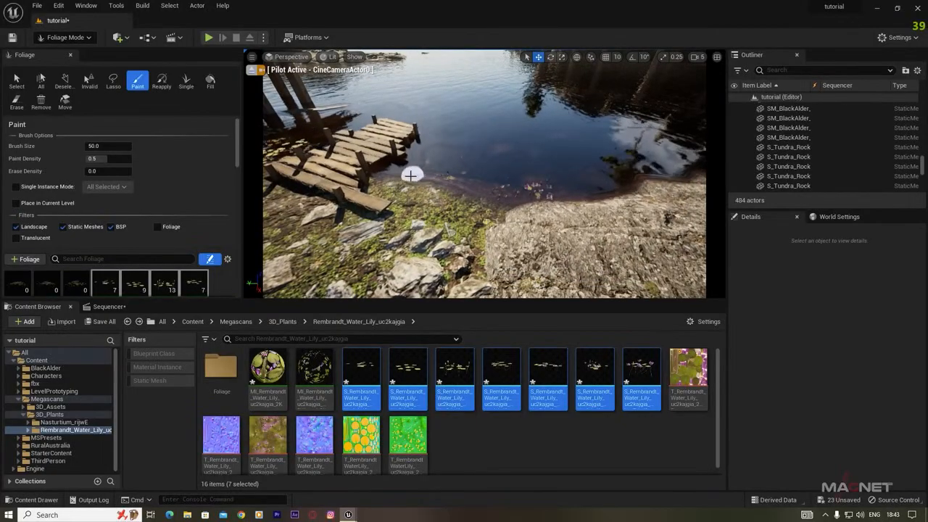
pyautogui.moveTo(390, 171)
pyautogui.mouseDown()
pyautogui.moveTo(464, 192)
pyautogui.moveTo(544, 190)
pyautogui.mouseUp()
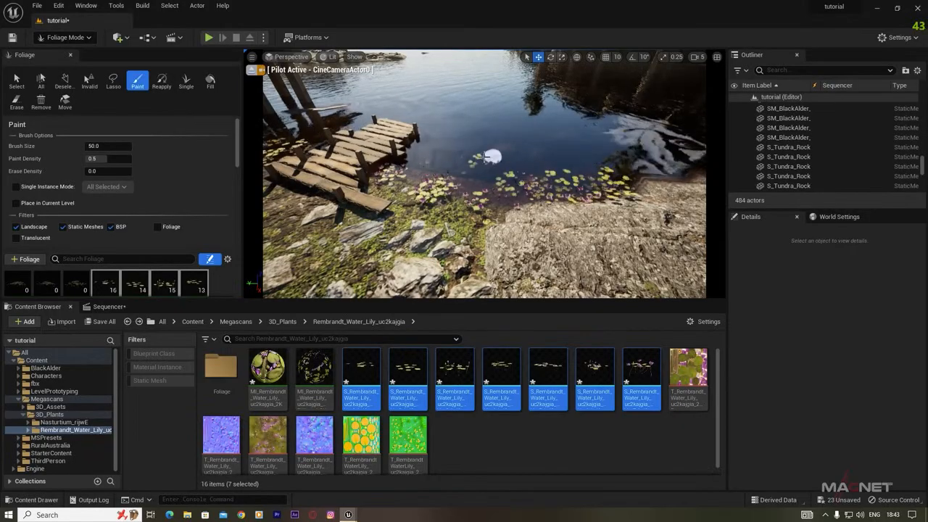
pyautogui.moveTo(440, 154); pyautogui.dragTo(470, 216, button='right')
pyautogui.moveTo(462, 205)
pyautogui.mouseDown()
pyautogui.moveTo(493, 254)
pyautogui.moveTo(489, 148)
pyautogui.mouseUp()
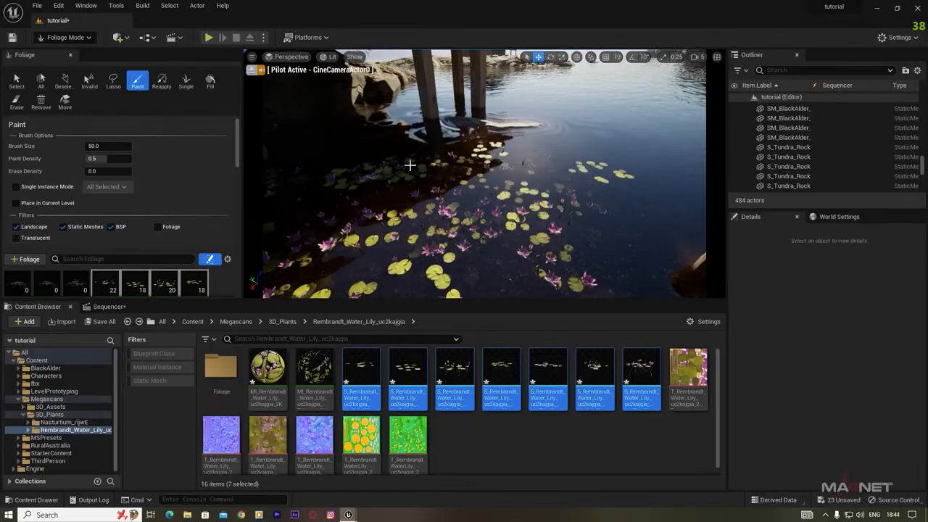
pyautogui.moveTo(511, 188); pyautogui.dragTo(564, 212)
pyautogui.moveTo(564, 212); pyautogui.dragTo(476, 207, button='right')
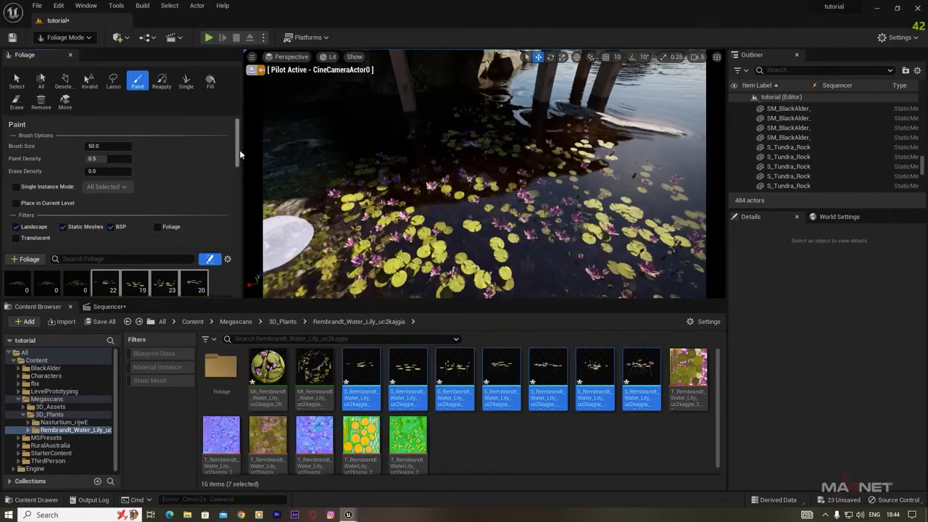
# Set the seven water lily types' minimum and maximum scale to 2 and paint more of them along the large rock's waterline.
pyautogui.scroll(-4, 237, 153)
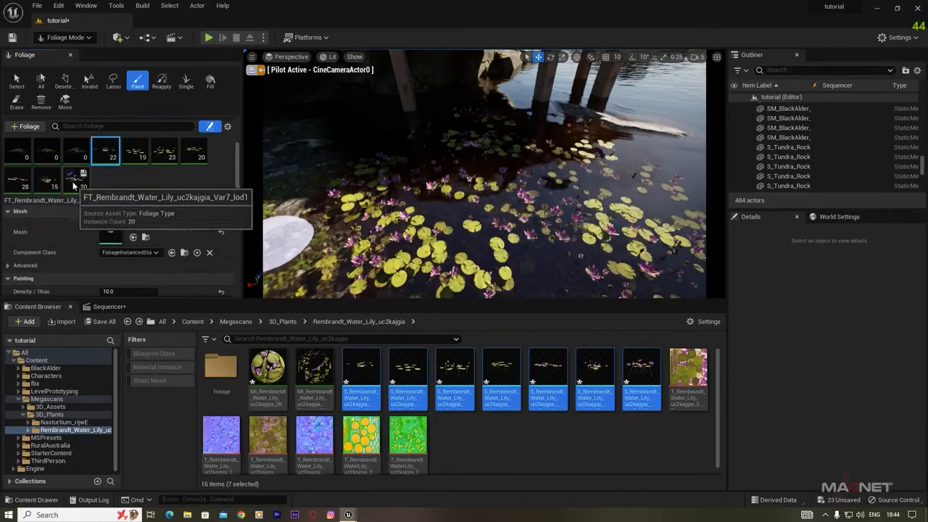
pyautogui.scroll(-3, 238, 153)
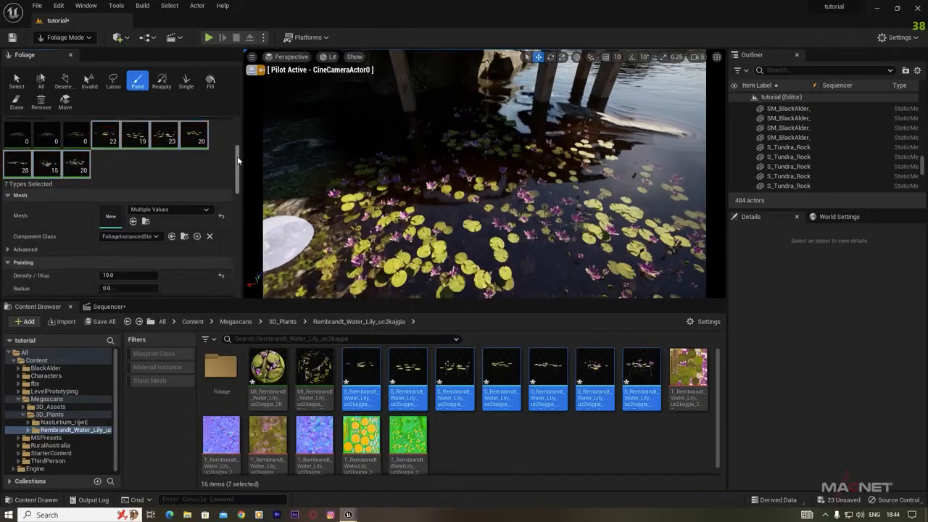
pyautogui.click(177, 264)
pyautogui.write('2')
pyautogui.press('Return')
pyautogui.write('2')
pyautogui.press('Return')
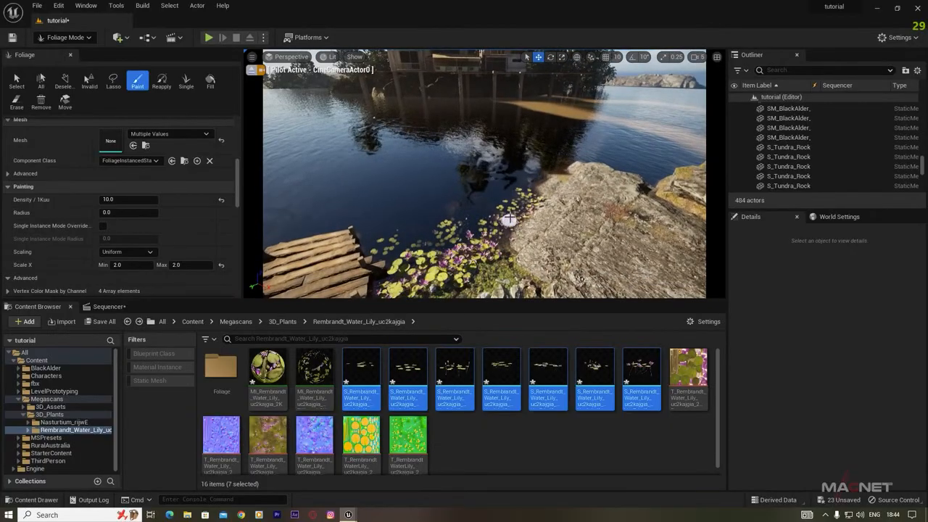
pyautogui.moveTo(477, 214)
pyautogui.mouseDown(button='right')
pyautogui.moveTo(363, 217)
pyautogui.moveTo(370, 195)
pyautogui.moveTo(453, 193)
pyautogui.moveTo(413, 203)
pyautogui.moveTo(395, 178)
pyautogui.moveTo(439, 174)
pyautogui.moveTo(414, 178)
pyautogui.mouseUp(button='right')
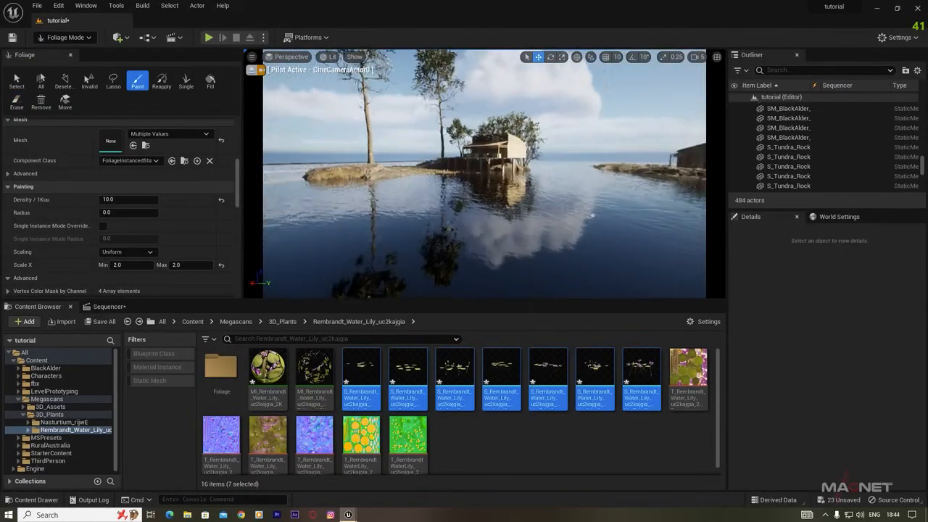
pyautogui.moveTo(542, 252); pyautogui.dragTo(539, 290, button='right')
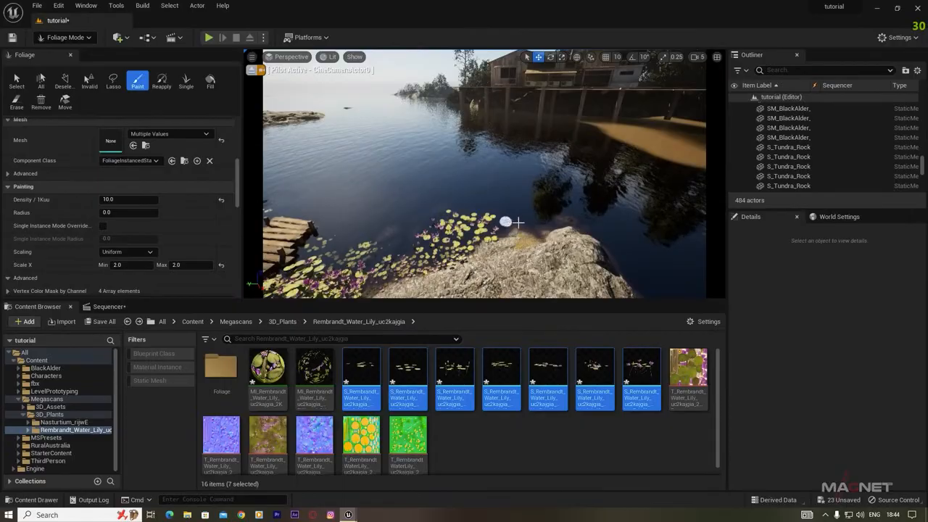
pyautogui.moveTo(542, 225); pyautogui.dragTo(515, 277, button='right')
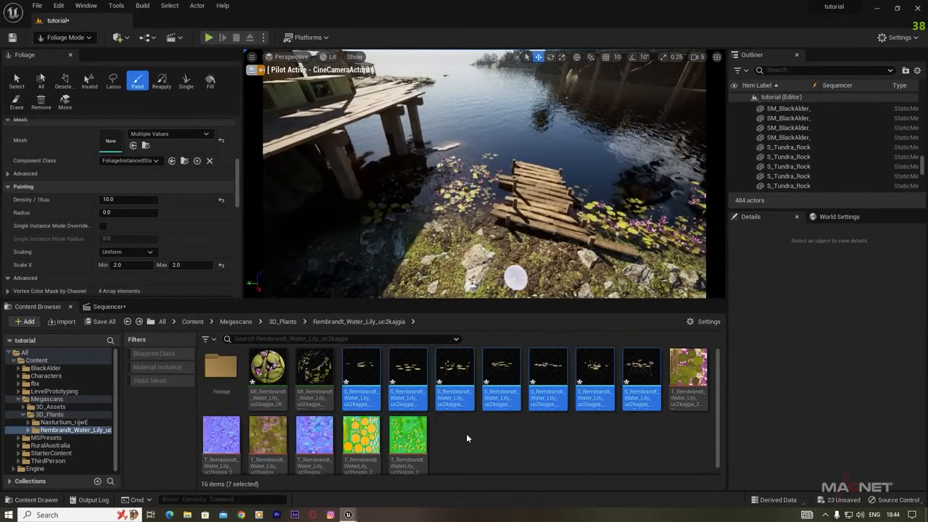
# Open the Nasturtium_rijwE asset folder and make the three nasturtium foliage types the only ones selected for painting.
pyautogui.hotkey('alt', 'Left')
pyautogui.hotkey('alt', 'Right')
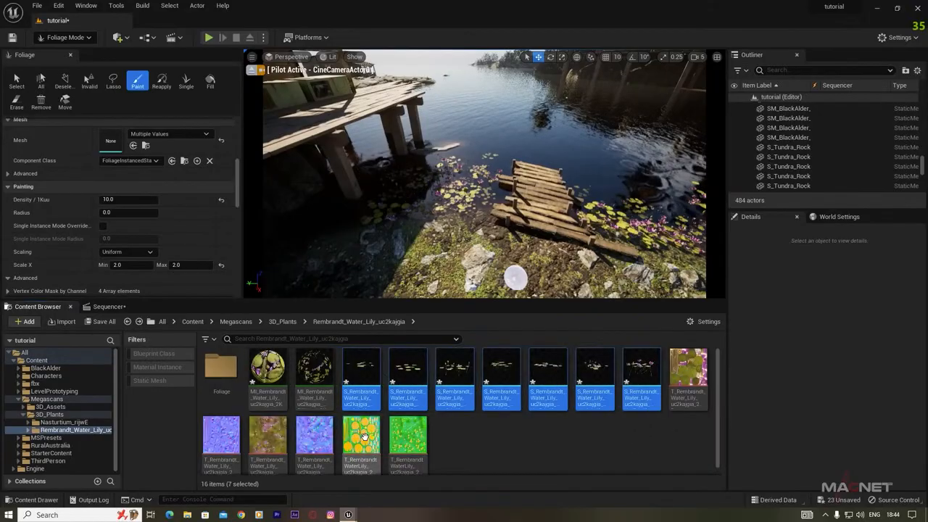
pyautogui.hotkey('alt', 'Left')
pyautogui.click(357, 371)
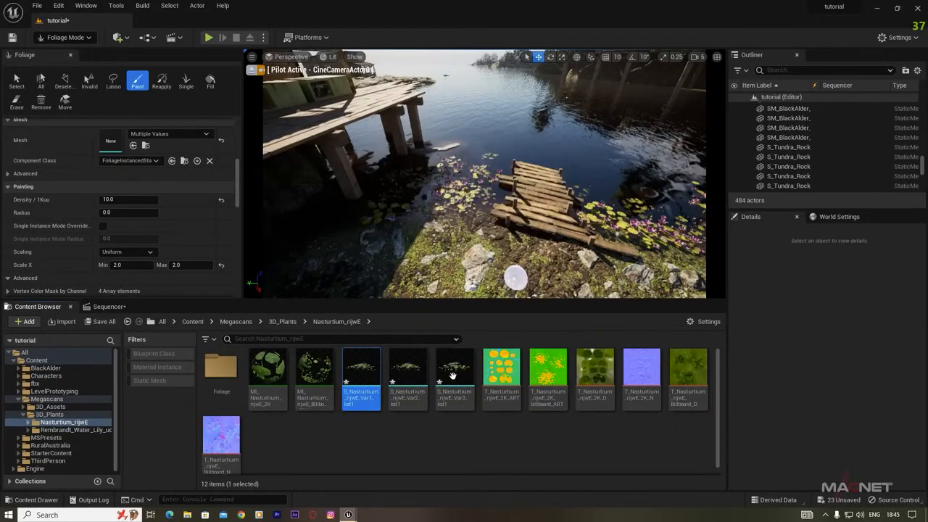
pyautogui.click(453, 375)
pyautogui.moveTo(236, 171)
pyautogui.mouseDown()
pyautogui.moveTo(235, 195)
pyautogui.moveTo(231, 128)
pyautogui.moveTo(233, 157)
pyautogui.mouseUp()
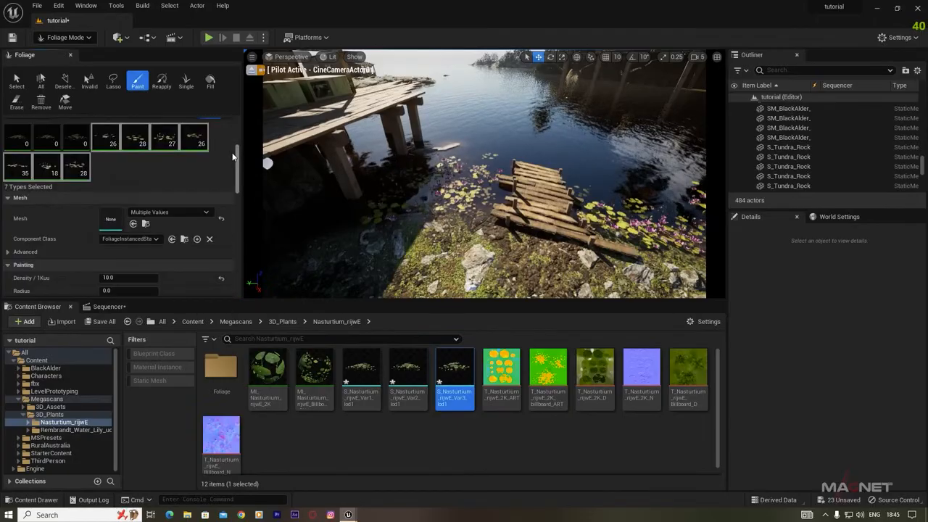
pyautogui.click(70, 143)
pyautogui.keyDown('shift'); pyautogui.click(21, 140); pyautogui.keyUp('shift')
pyautogui.click(11, 132)
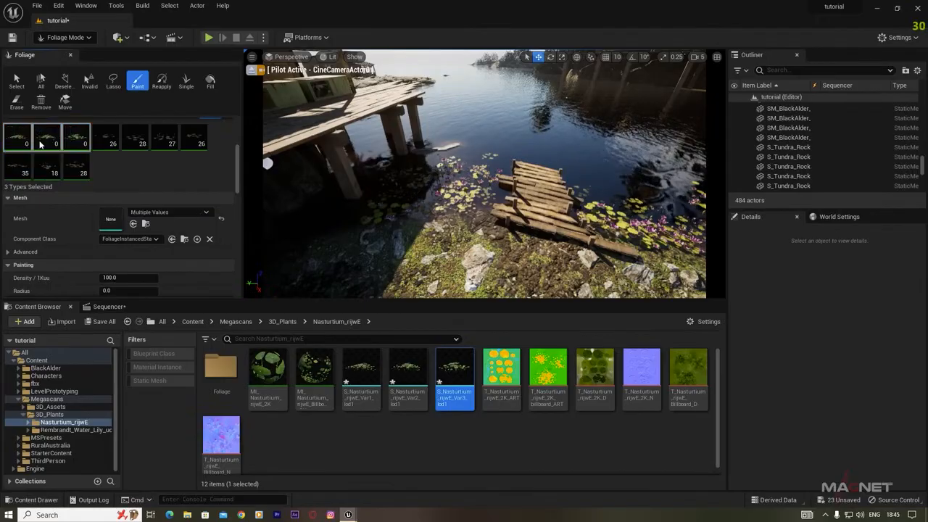
# Paint nasturtium plants along the shoreline beside the dock, among the water lilies.
pyautogui.press('w')
pyautogui.moveTo(425, 222)
pyautogui.mouseDown(button='right')
pyautogui.moveTo(415, 253)
pyautogui.moveTo(437, 254)
pyautogui.moveTo(506, 213)
pyautogui.mouseUp(button='right')
pyautogui.moveTo(507, 212)
pyautogui.mouseDown()
pyautogui.moveTo(514, 176)
pyautogui.moveTo(597, 196)
pyautogui.moveTo(562, 149)
pyautogui.moveTo(530, 142)
pyautogui.moveTo(472, 213)
pyautogui.moveTo(352, 235)
pyautogui.moveTo(444, 177)
pyautogui.moveTo(471, 209)
pyautogui.mouseUp()
pyautogui.moveTo(482, 233)
pyautogui.mouseDown(button='right')
pyautogui.moveTo(467, 223)
pyautogui.moveTo(475, 240)
pyautogui.moveTo(531, 219)
pyautogui.moveTo(463, 250)
pyautogui.moveTo(482, 206)
pyautogui.mouseUp(button='right')
pyautogui.press('w')
pyautogui.click(480, 234)
pyautogui.press('w')
pyautogui.press('s')
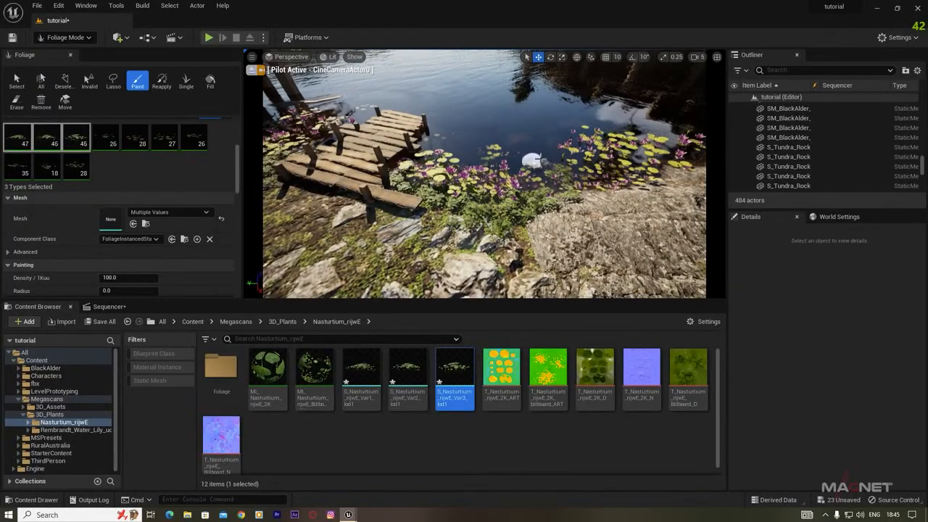
# Paint more nasturtium plants among the water lilies beside the dock and out toward the pier posts.
pyautogui.press('w')
pyautogui.moveTo(644, 190)
pyautogui.mouseDown(button='right')
pyautogui.moveTo(637, 201)
pyautogui.moveTo(545, 228)
pyautogui.mouseUp(button='right')
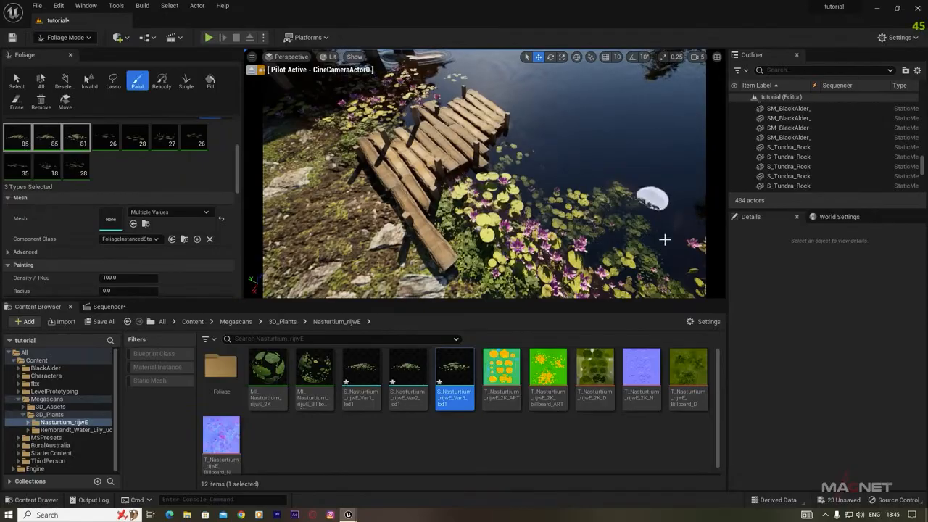
pyautogui.press('w')
pyautogui.moveTo(614, 234)
pyautogui.mouseDown(button='right')
pyautogui.moveTo(580, 184)
pyautogui.moveTo(555, 178)
pyautogui.moveTo(533, 211)
pyautogui.moveTo(460, 202)
pyautogui.mouseUp(button='right')
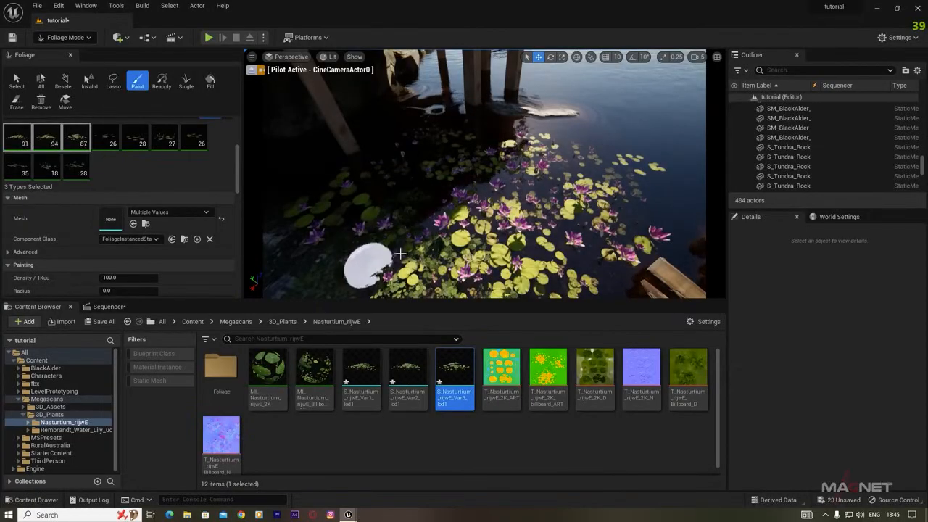
pyautogui.moveTo(522, 195)
pyautogui.mouseDown()
pyautogui.moveTo(573, 254)
pyautogui.moveTo(638, 247)
pyautogui.moveTo(625, 187)
pyautogui.mouseUp()
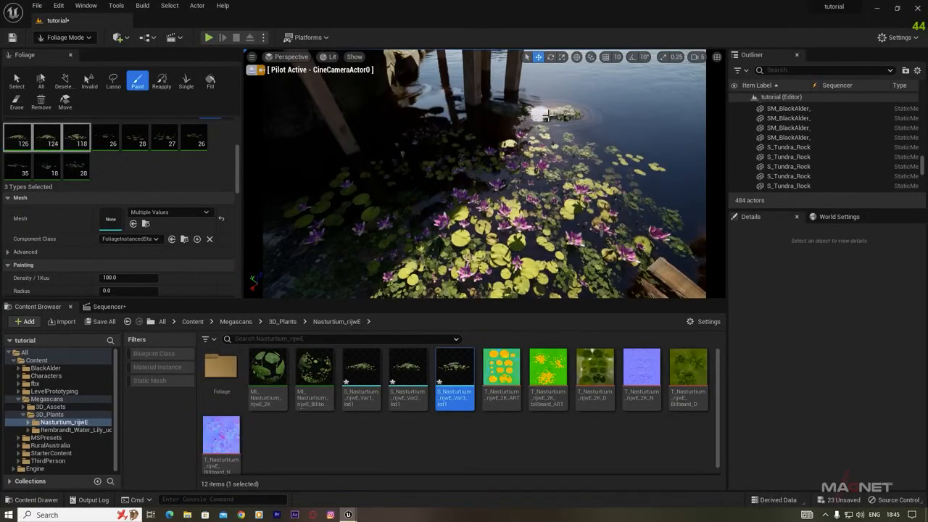
pyautogui.moveTo(530, 202); pyautogui.dragTo(580, 197, button='right')
pyautogui.moveTo(586, 177)
pyautogui.mouseDown()
pyautogui.moveTo(571, 165)
pyautogui.moveTo(529, 192)
pyautogui.mouseUp()
# Paint nasturtium plants along the shaded waterline under the pier, up to the lily patch.
pyautogui.moveTo(530, 191)
pyautogui.mouseDown(button='right')
pyautogui.moveTo(567, 223)
pyautogui.moveTo(604, 218)
pyautogui.moveTo(530, 187)
pyautogui.moveTo(493, 205)
pyautogui.moveTo(412, 206)
pyautogui.mouseUp(button='right')
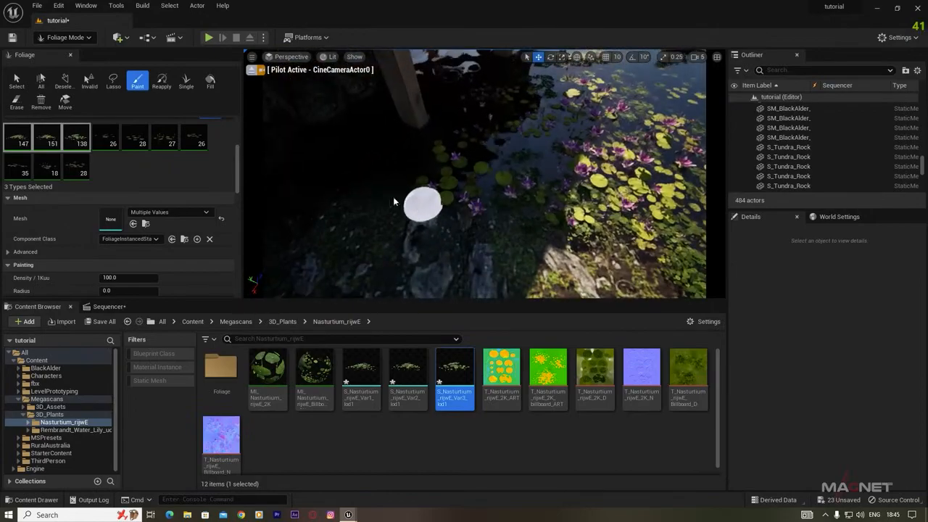
pyautogui.moveTo(382, 225)
pyautogui.mouseDown()
pyautogui.moveTo(501, 261)
pyautogui.moveTo(508, 240)
pyautogui.moveTo(655, 271)
pyautogui.moveTo(534, 166)
pyautogui.mouseUp()
pyautogui.moveTo(534, 166)
pyautogui.mouseDown(button='right')
pyautogui.moveTo(542, 98)
pyautogui.moveTo(476, 208)
pyautogui.mouseUp(button='right')
pyautogui.press('s')
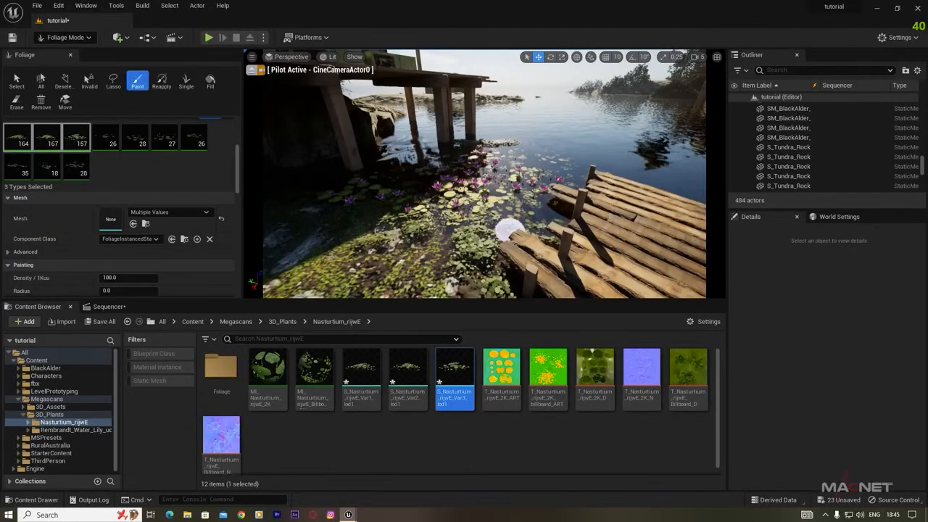
# Turn on EnableGrassWind in the main Rembrandt water lily 2K material instance and save it.
pyautogui.hotkey('alt', 'Left')
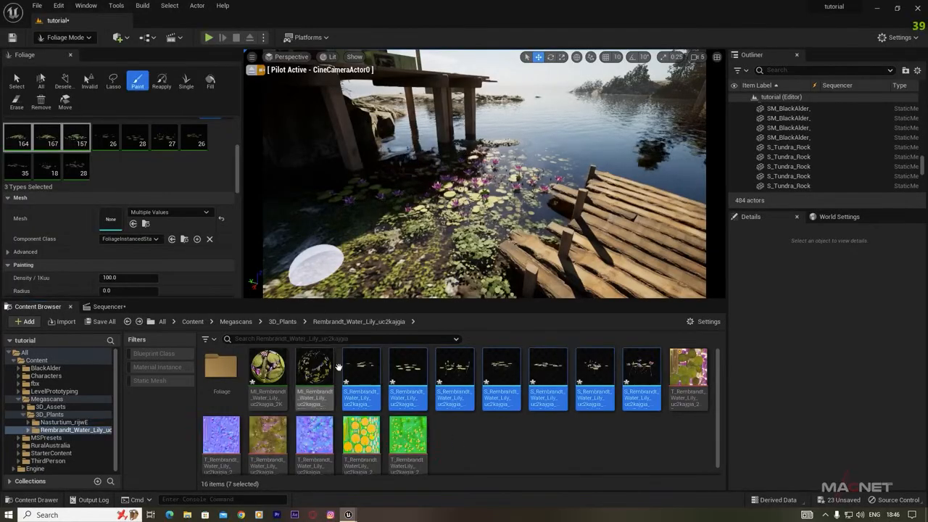
pyautogui.doubleClick(267, 368)
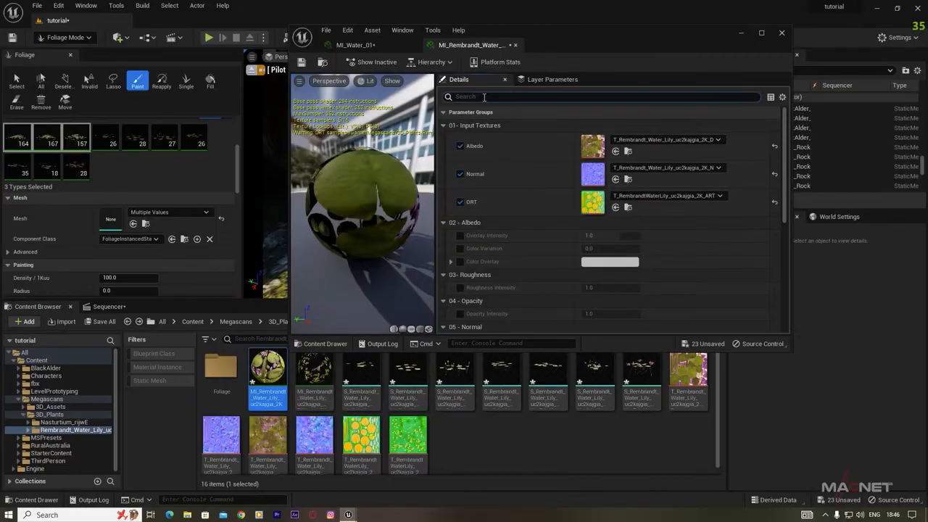
pyautogui.write('wind')
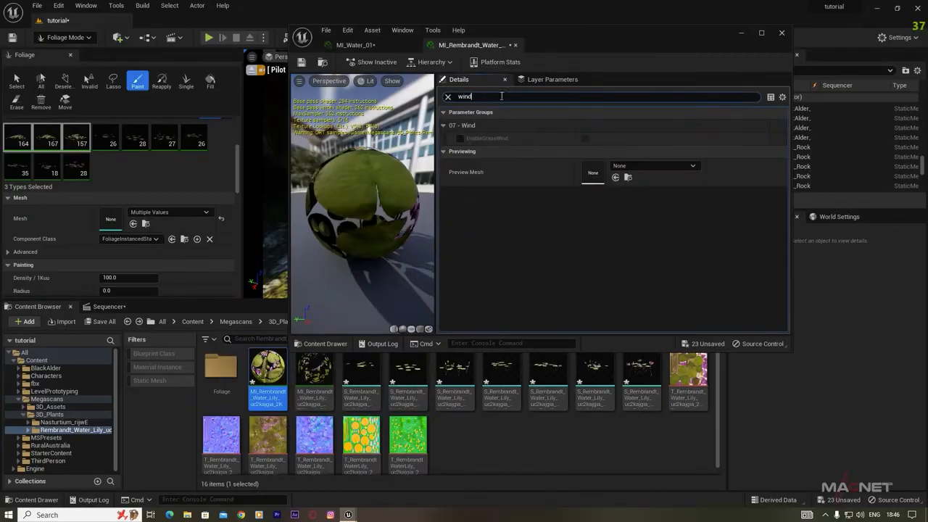
pyautogui.click(460, 138)
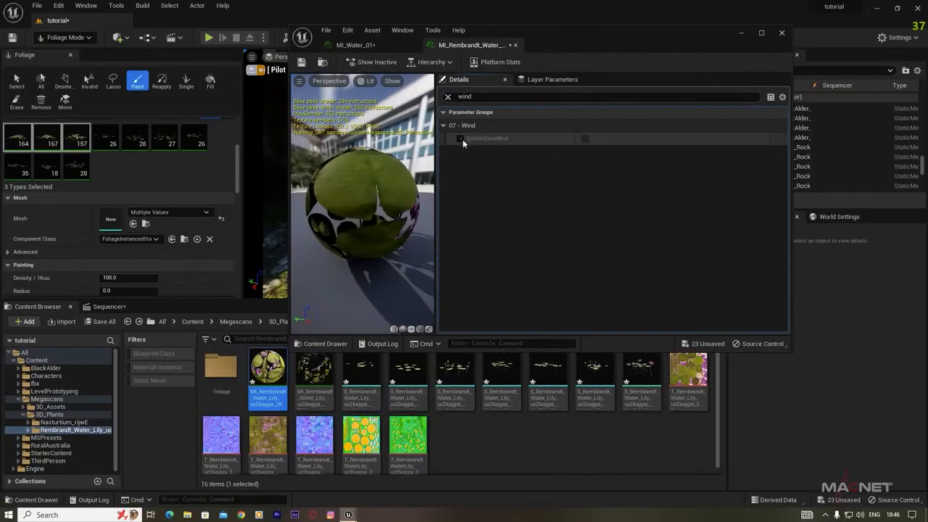
pyautogui.click(585, 138)
pyautogui.moveTo(526, 36); pyautogui.dragTo(693, 72)
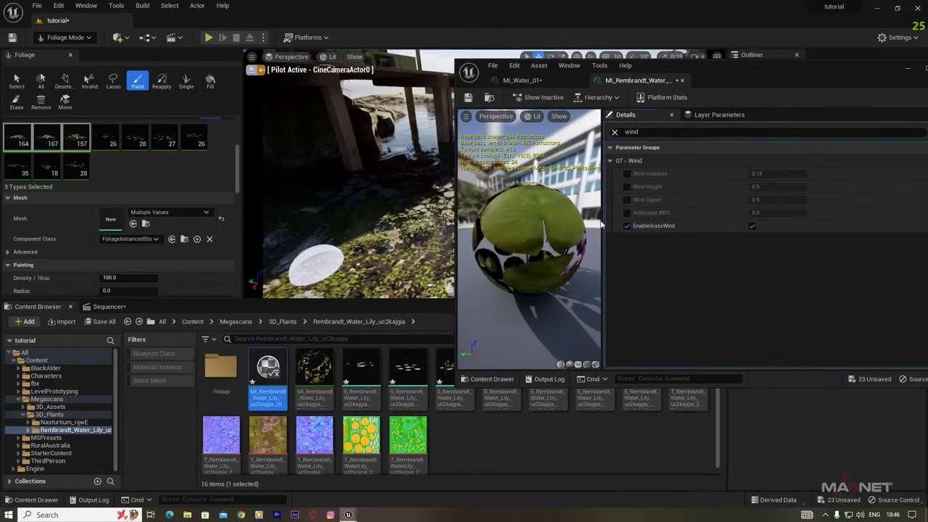
pyautogui.click(469, 98)
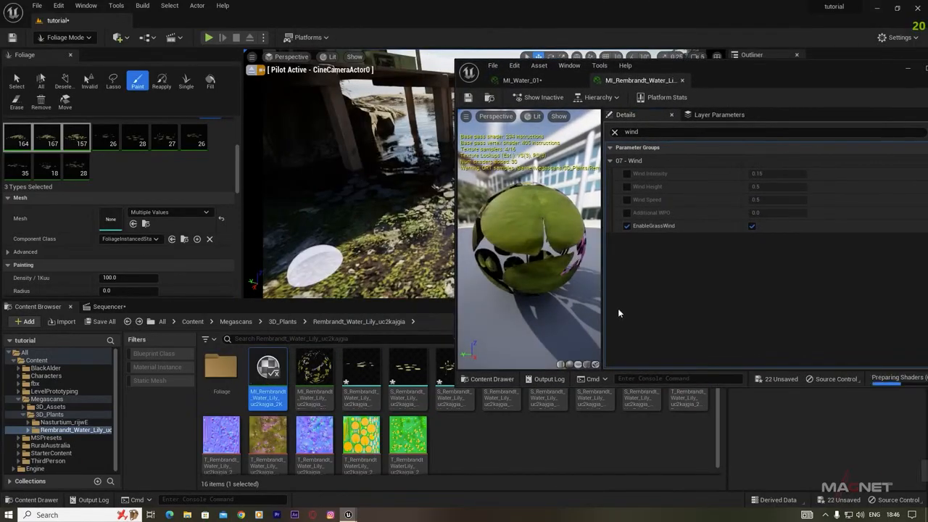
# Turn on EnableGrassWind in the Rembrandt water lily Billboard_2K material instance and save it.
pyautogui.doubleClick(318, 366)
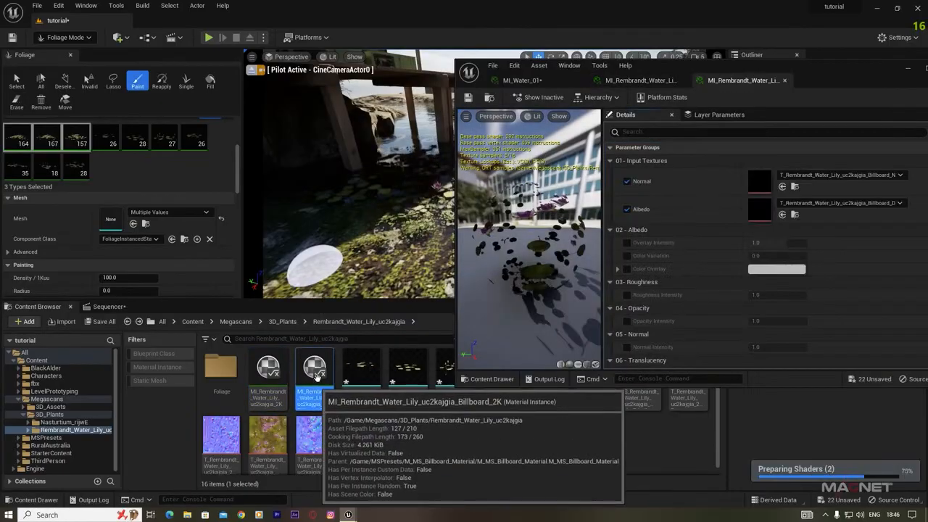
pyautogui.click(666, 132)
pyautogui.write('wind')
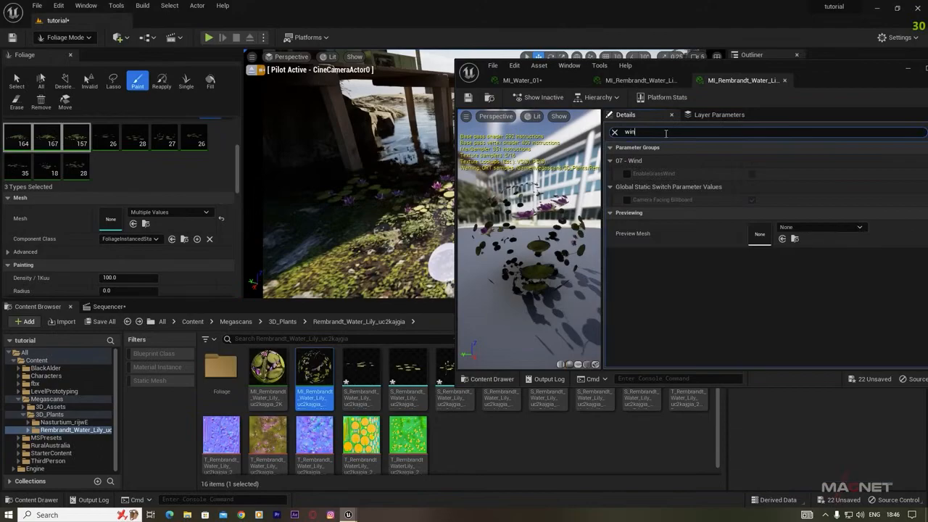
pyautogui.click(626, 174)
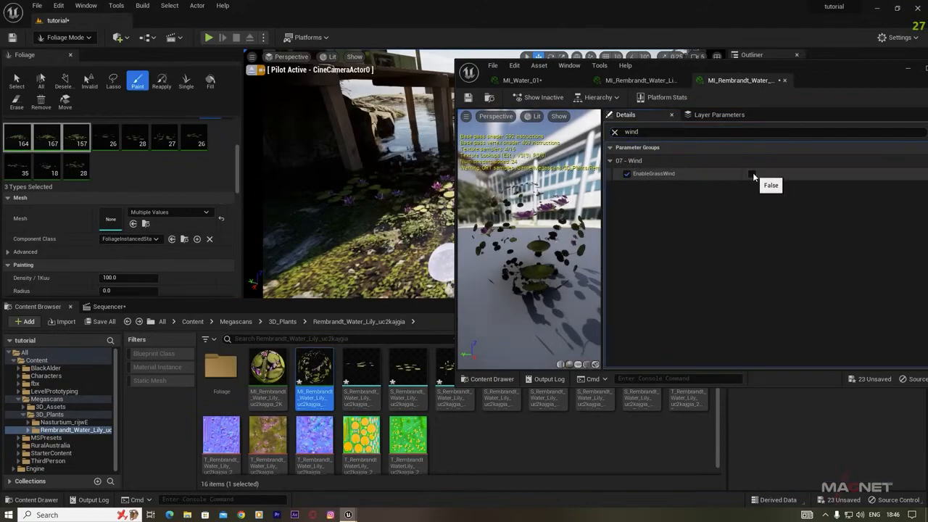
pyautogui.click(751, 174)
pyautogui.click(467, 98)
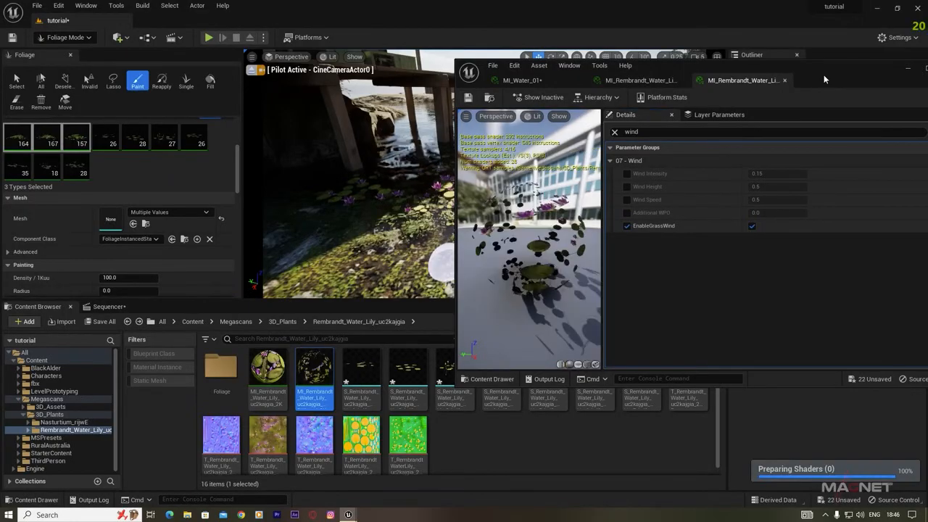
# Override the main water lily material's Wind Intensity with 0.454 and Wind Speed with 0.132, watching the lilies up close, and close the editor.
pyautogui.moveTo(694, 71); pyautogui.dragTo(523, 287)
pyautogui.moveTo(487, 208); pyautogui.dragTo(481, 217, button='right')
pyautogui.press('w')
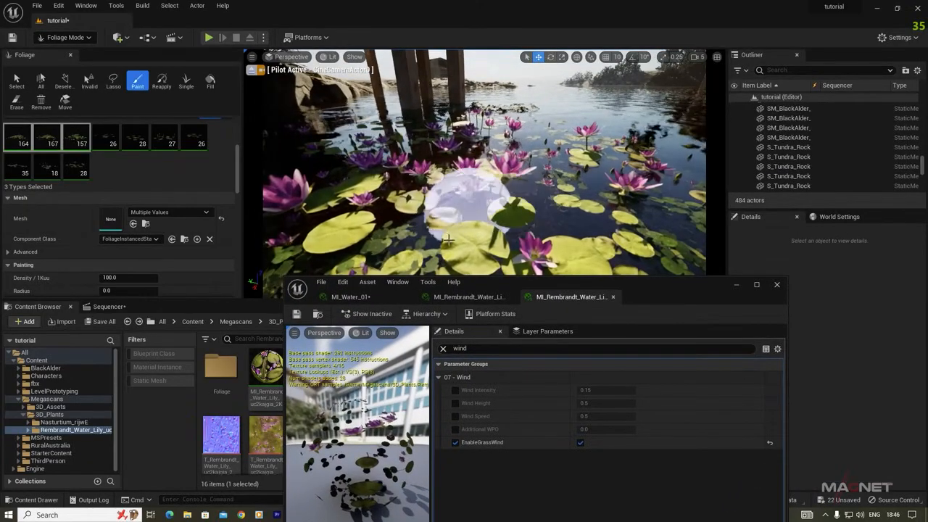
pyautogui.click(478, 298)
pyautogui.click(455, 390)
pyautogui.click(586, 390)
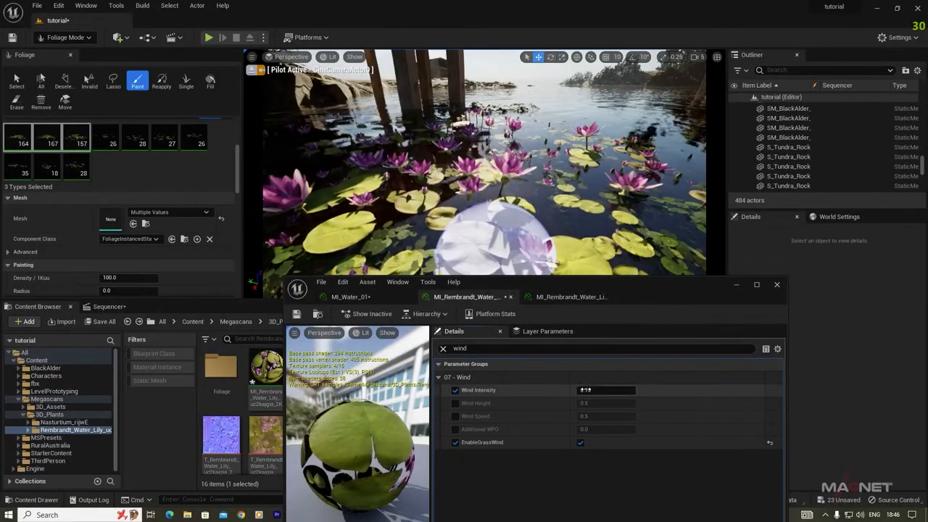
pyautogui.moveTo(586, 390); pyautogui.dragTo(555, 390)
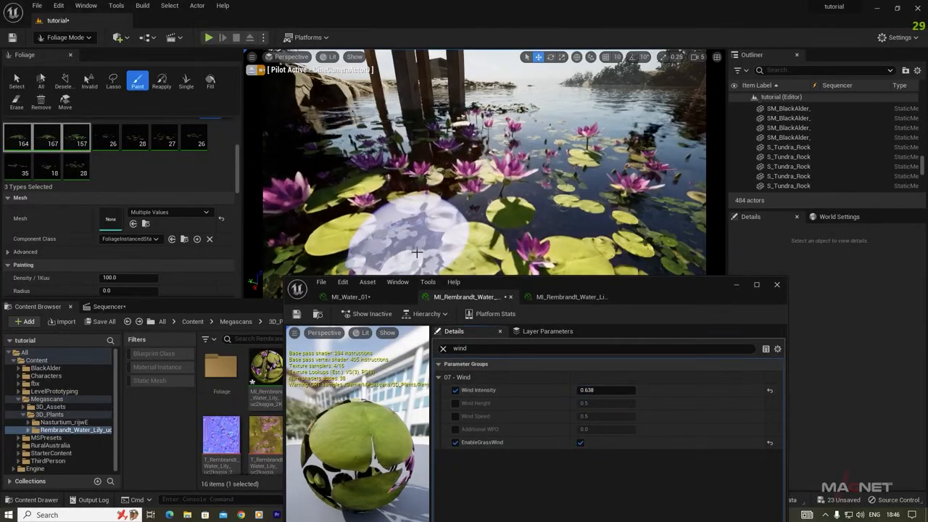
pyautogui.moveTo(594, 390)
pyautogui.mouseDown()
pyautogui.moveTo(572, 390)
pyautogui.moveTo(598, 422)
pyautogui.moveTo(579, 416)
pyautogui.moveTo(589, 416)
pyautogui.moveTo(593, 390)
pyautogui.mouseUp()
pyautogui.click(455, 417)
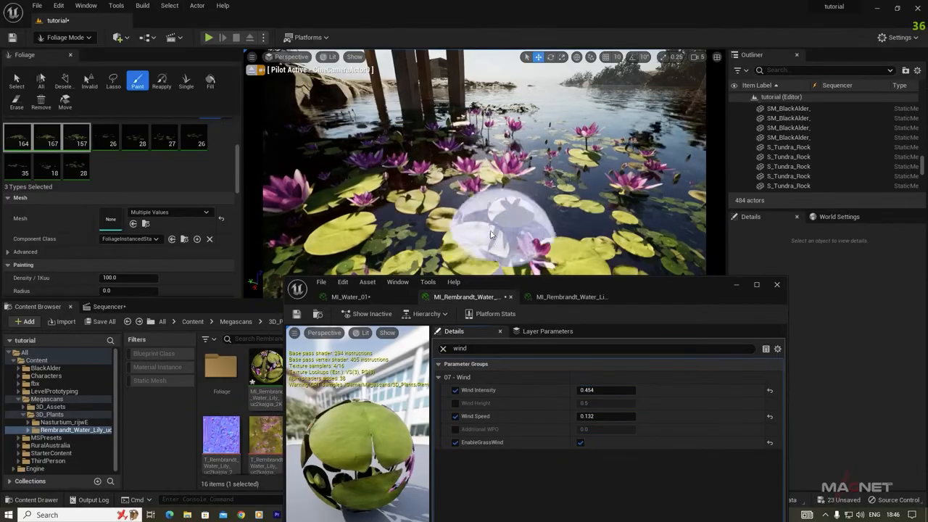
pyautogui.click(777, 287)
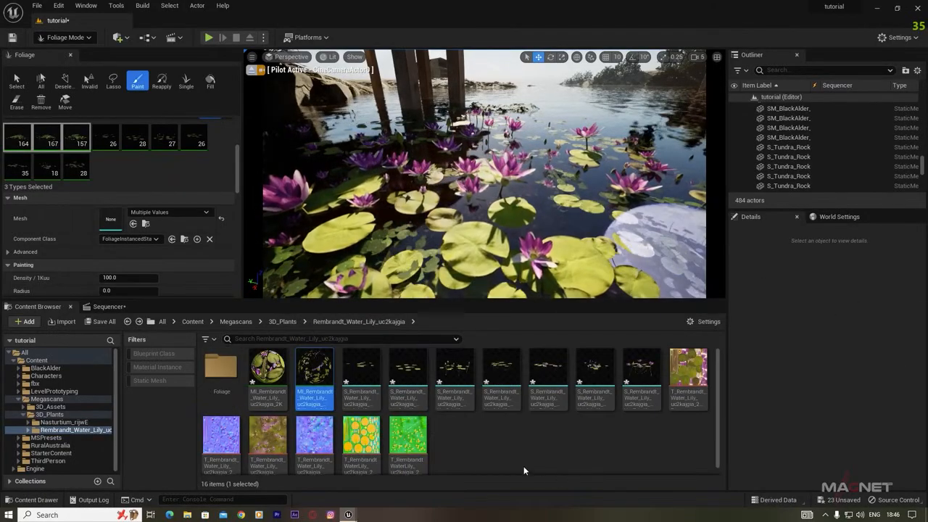
# Return to the Nasturtium_rijwE folder and turn on EnableGrassWind in the MI_Nasturtium_rijwE_2K material instance.
pyautogui.hotkey('alt', 'Left')
pyautogui.hotkey('alt', 'Right')
pyautogui.hotkey('alt', 'Right')
pyautogui.hotkey('alt', 'Right')
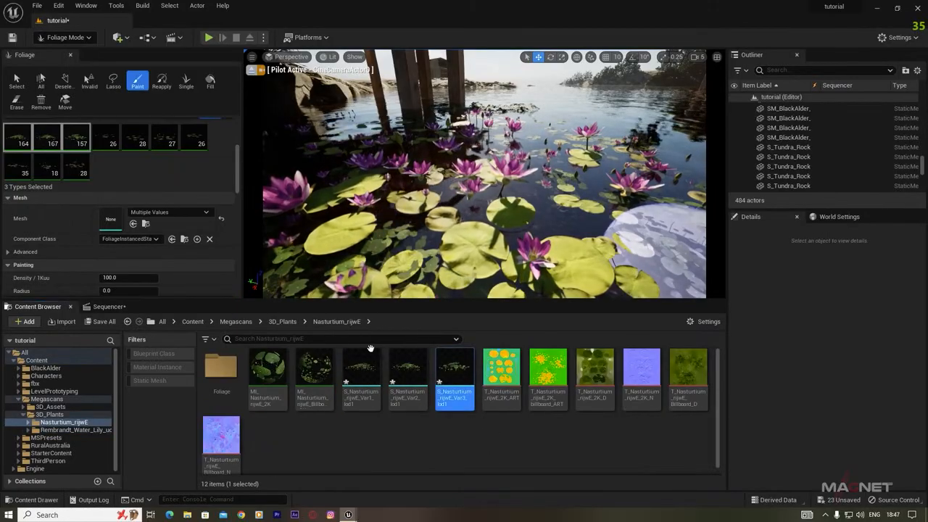
pyautogui.doubleClick(283, 377)
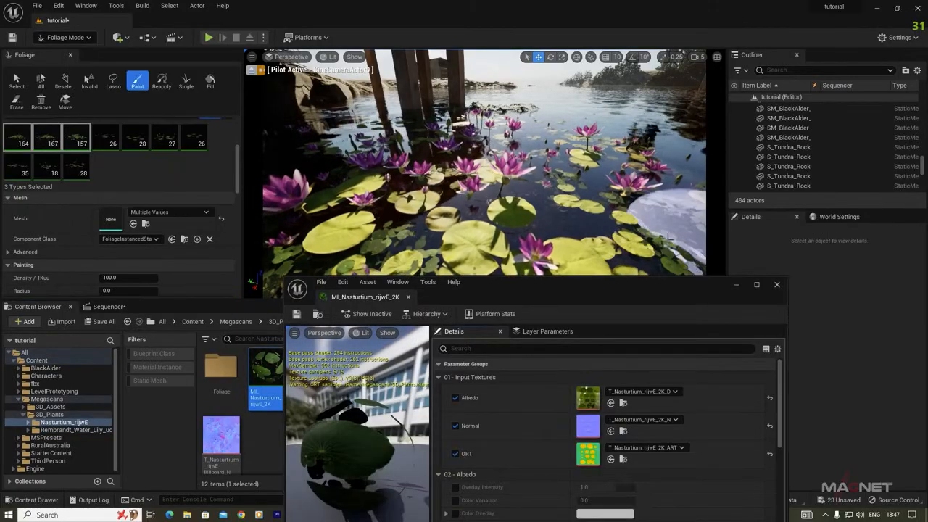
pyautogui.moveTo(558, 293); pyautogui.dragTo(620, 127)
pyautogui.click(542, 184)
pyautogui.write('wind')
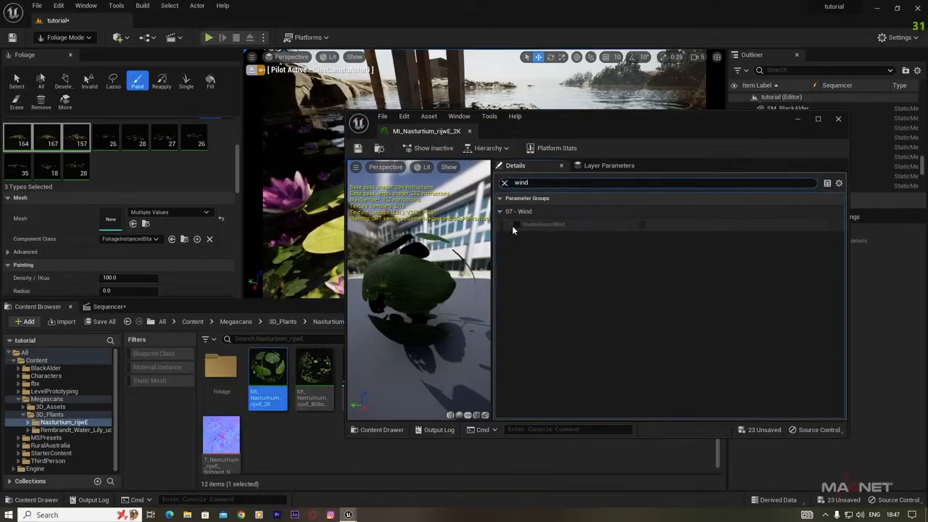
pyautogui.click(515, 225)
pyautogui.click(641, 225)
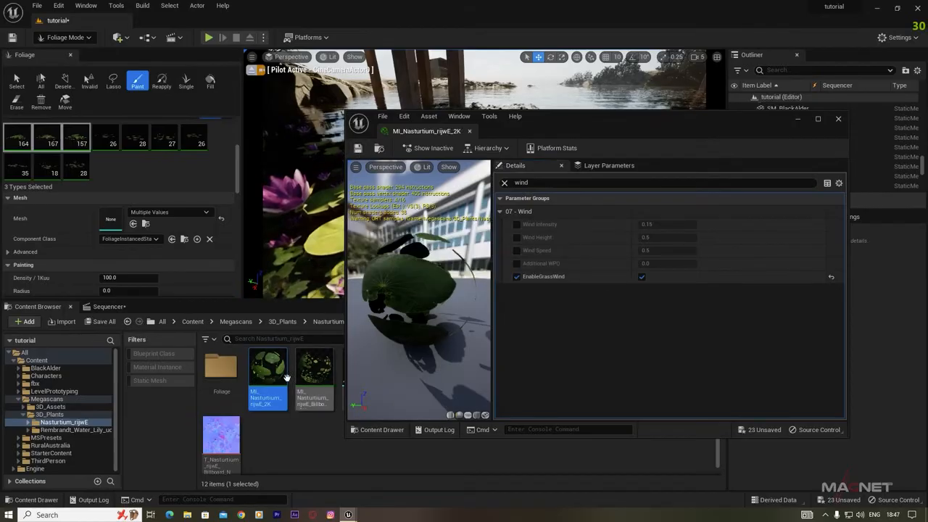
# Turn on EnableGrassWind in the nasturtium billboard material instance, save it and close the material editor.
pyautogui.doubleClick(314, 371)
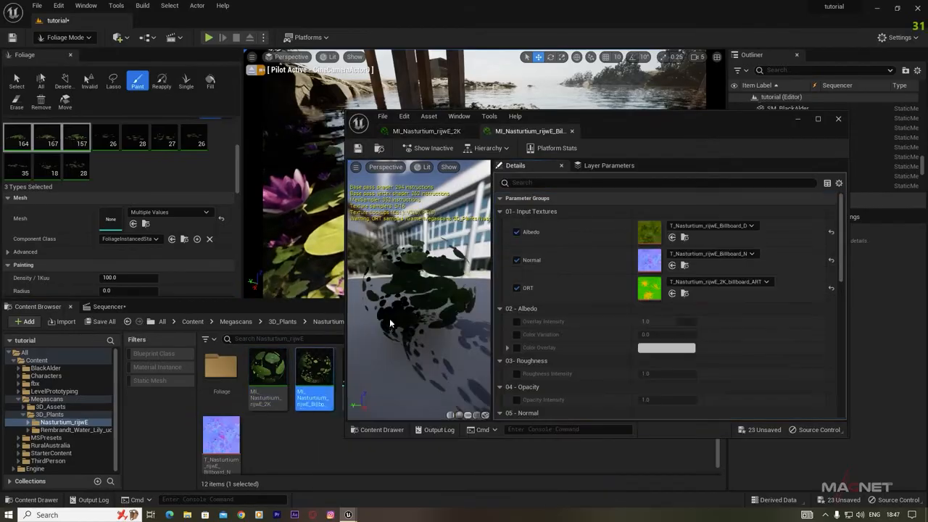
pyautogui.click(545, 181)
pyautogui.write('wind')
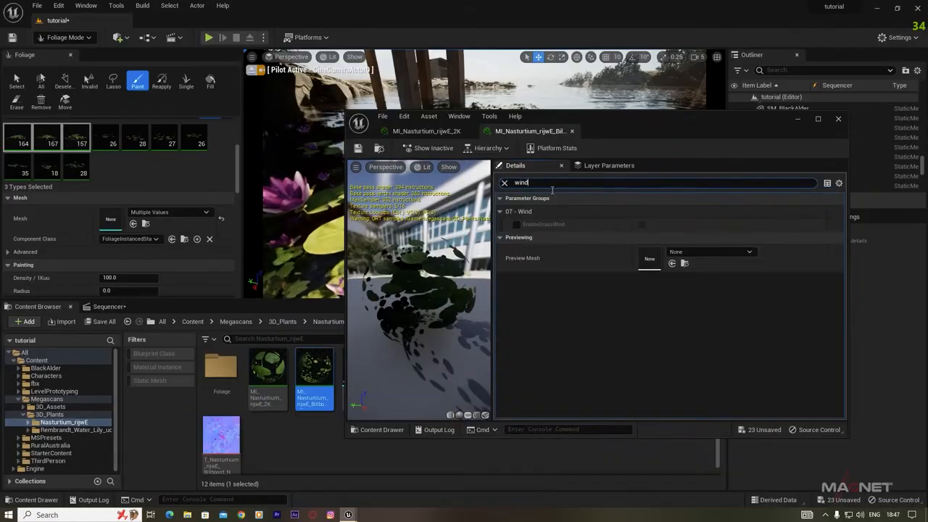
pyautogui.click(642, 224)
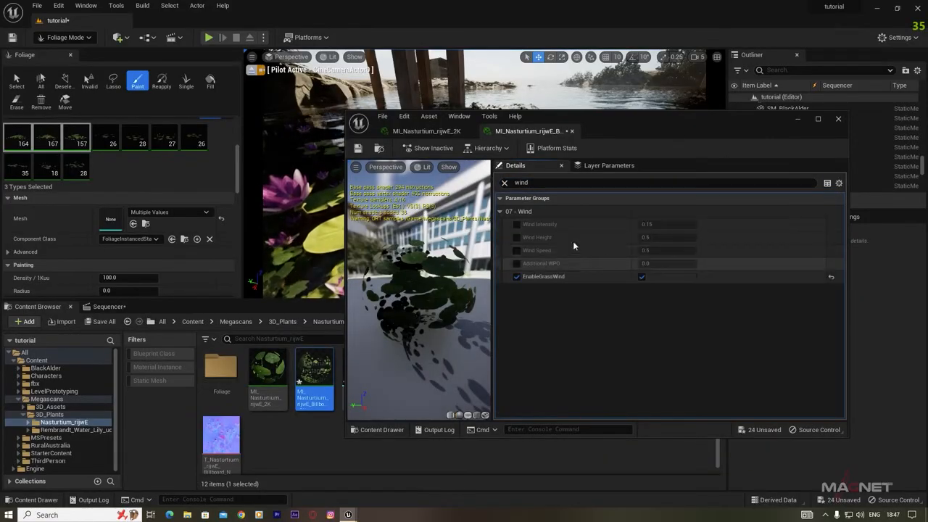
pyautogui.click(359, 148)
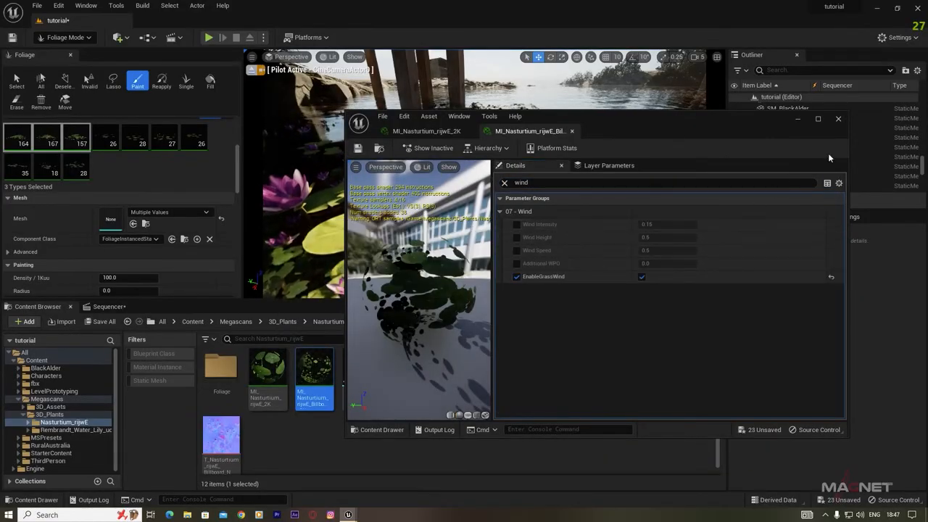
pyautogui.click(838, 118)
# Face the mossy ground beside the house and open the Quixel content library from the project's Content folder.
pyautogui.moveTo(533, 206)
pyautogui.mouseDown(button='right')
pyautogui.moveTo(587, 209)
pyautogui.moveTo(645, 241)
pyautogui.moveTo(638, 219)
pyautogui.moveTo(621, 210)
pyautogui.moveTo(628, 213)
pyautogui.mouseUp(button='right')
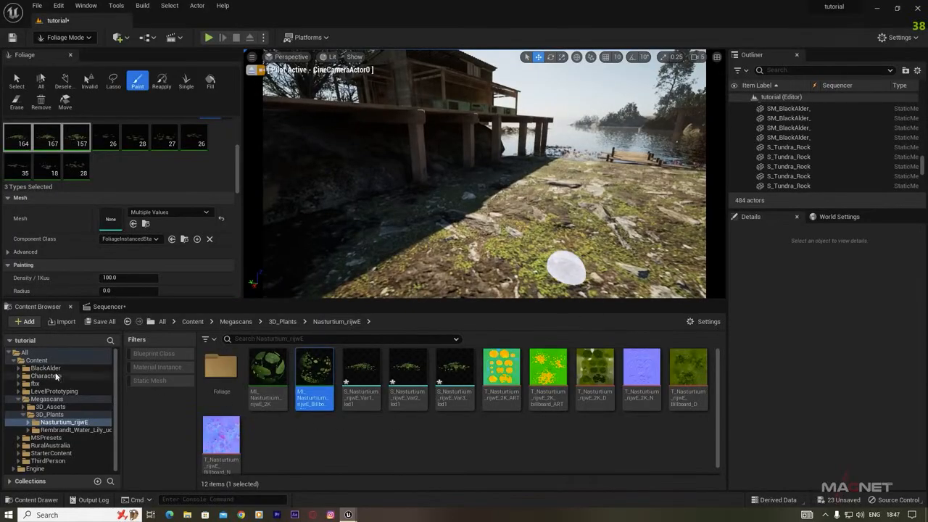
pyautogui.click(37, 361)
pyautogui.rightClick(412, 434)
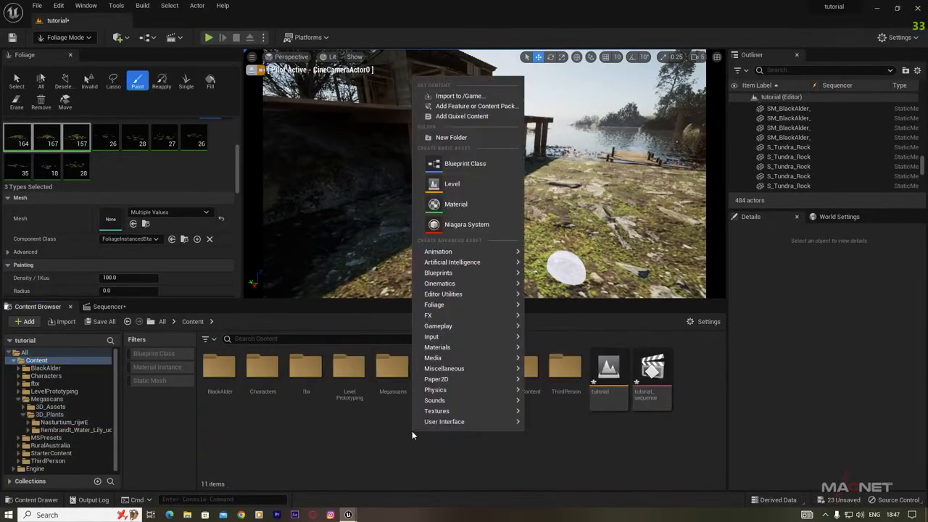
pyautogui.click(453, 116)
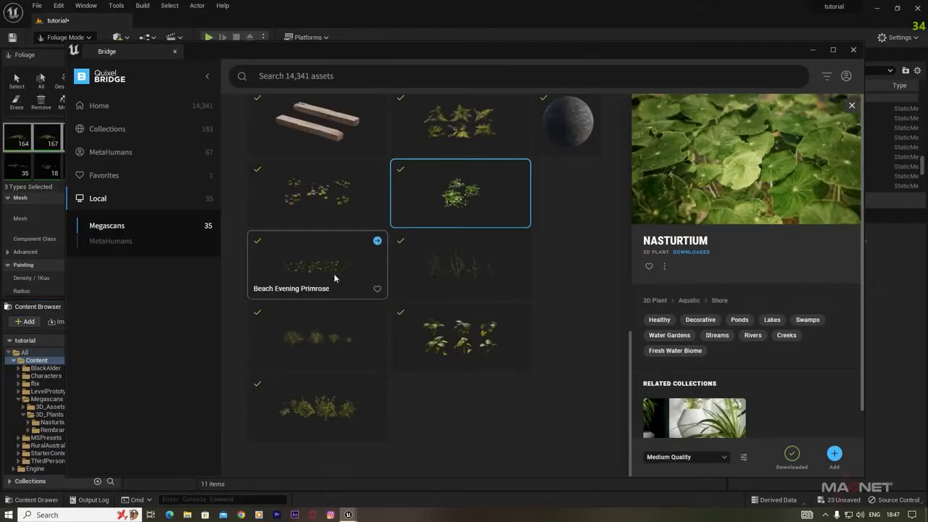
# Select Bracken Fern, Beach Evening Primrose, White Ramping Fumitory, Taro, Basket Grass and Myricaria from the local Megascans assets and add them to the project.
pyautogui.click(312, 272)
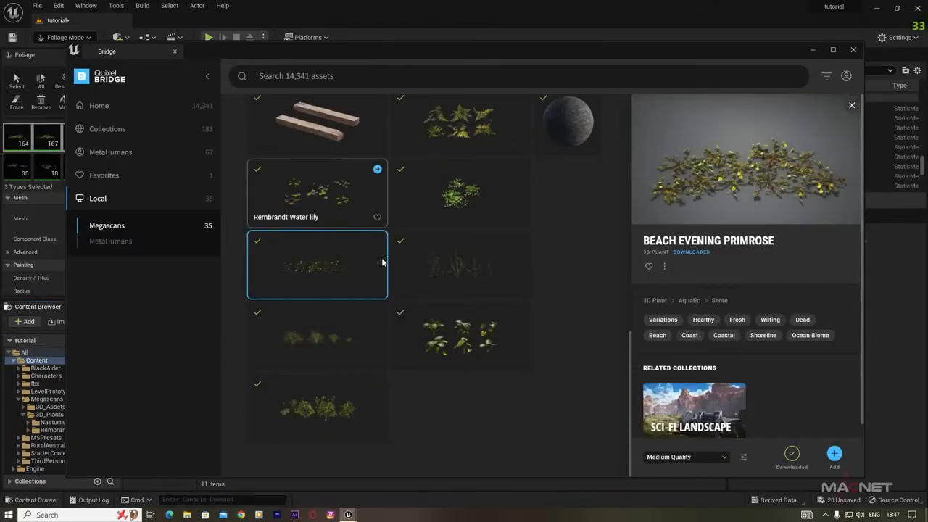
pyautogui.scroll(3, 458, 294)
pyautogui.scroll(-3, 435, 312)
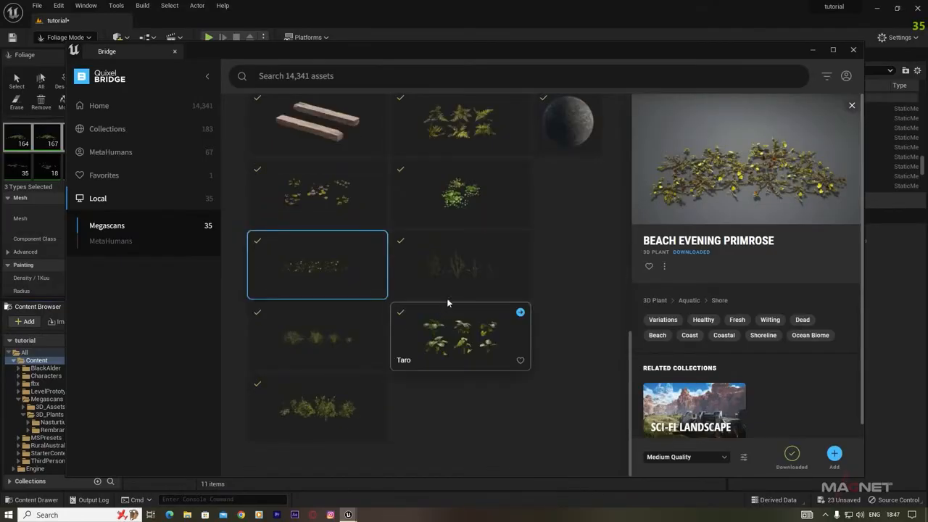
pyautogui.click(459, 136)
pyautogui.keyDown('ctrl'); pyautogui.click(323, 265); pyautogui.keyUp('ctrl')
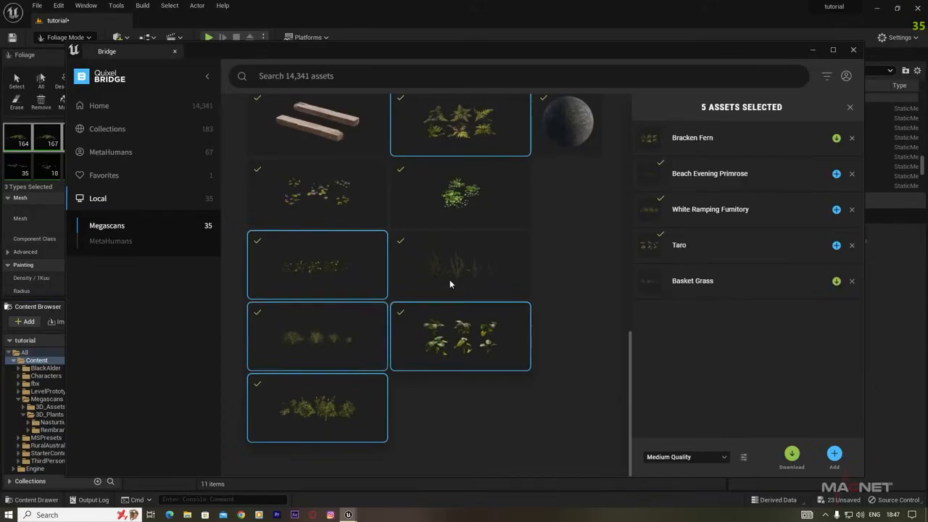
pyautogui.scroll(6, 364, 216)
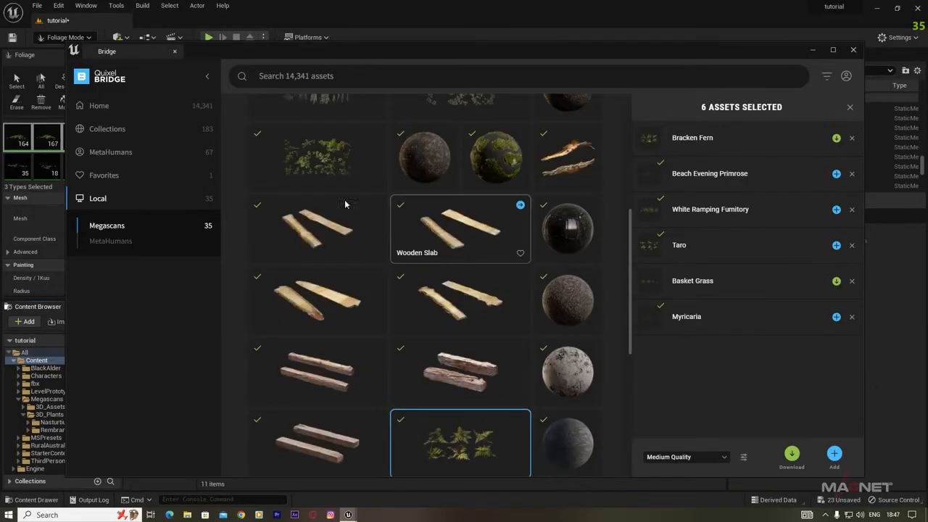
pyautogui.scroll(6, 435, 290)
pyautogui.scroll(-3, 445, 353)
pyautogui.scroll(3, 446, 341)
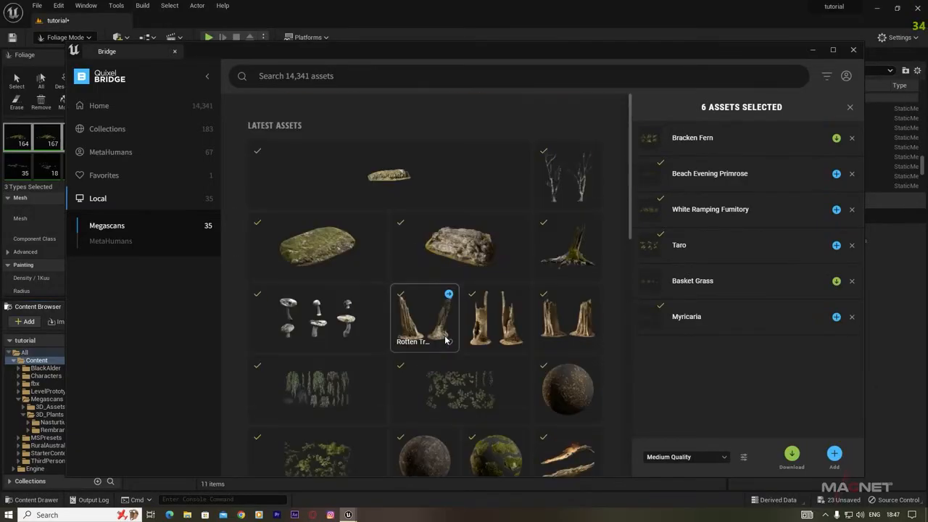
pyautogui.scroll(-8, 443, 319)
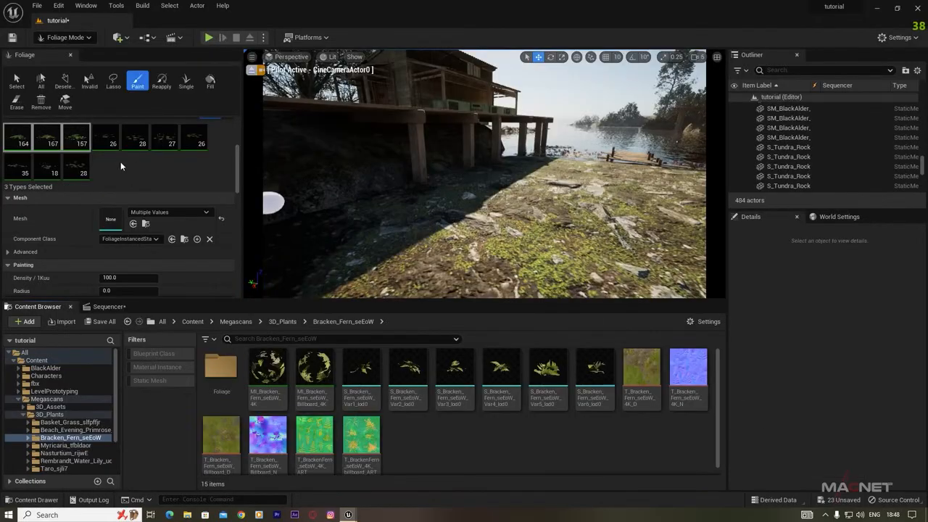
# Enable Nanite for the six Bracken Fern static meshes, Var1 to Var6, in the Bracken_Fern_seEoW folder.
pyautogui.scroll(3, 122, 165)
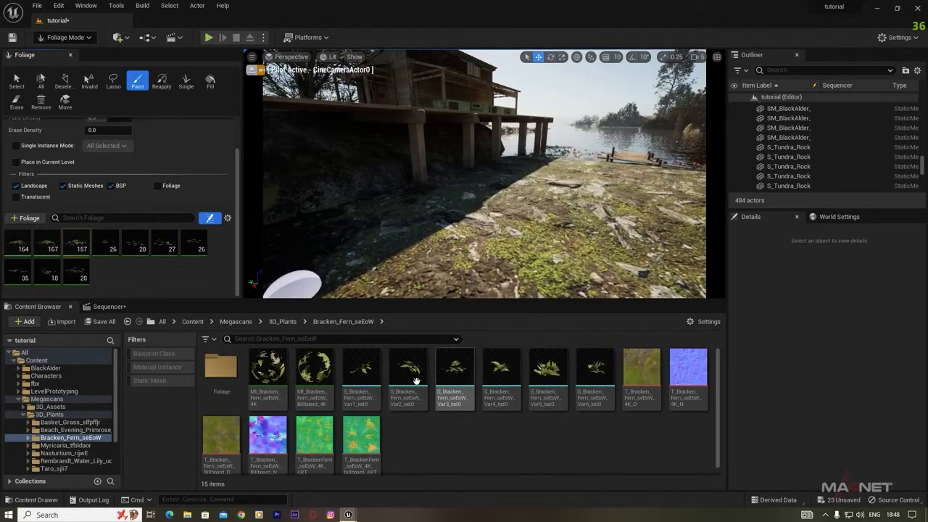
pyautogui.click(359, 369)
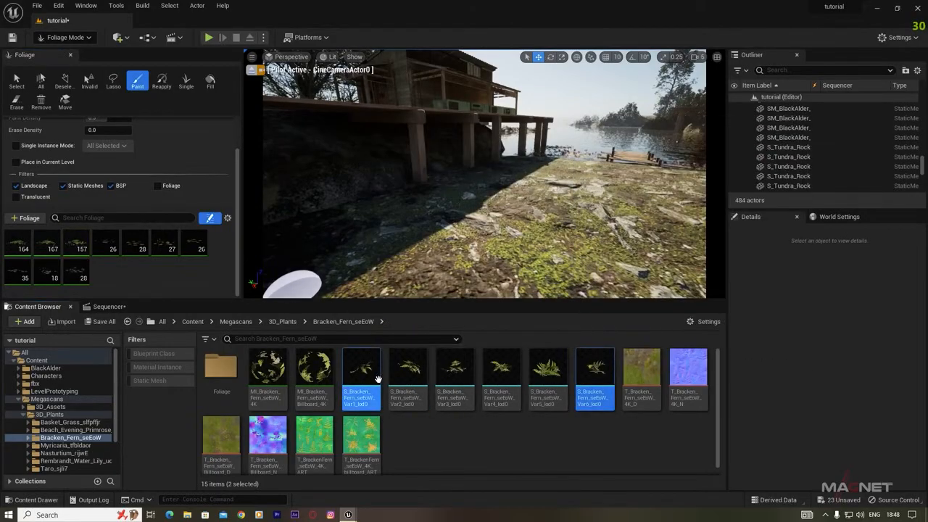
pyautogui.keyDown('ctrl'); pyautogui.click(549, 369); pyautogui.keyUp('ctrl')
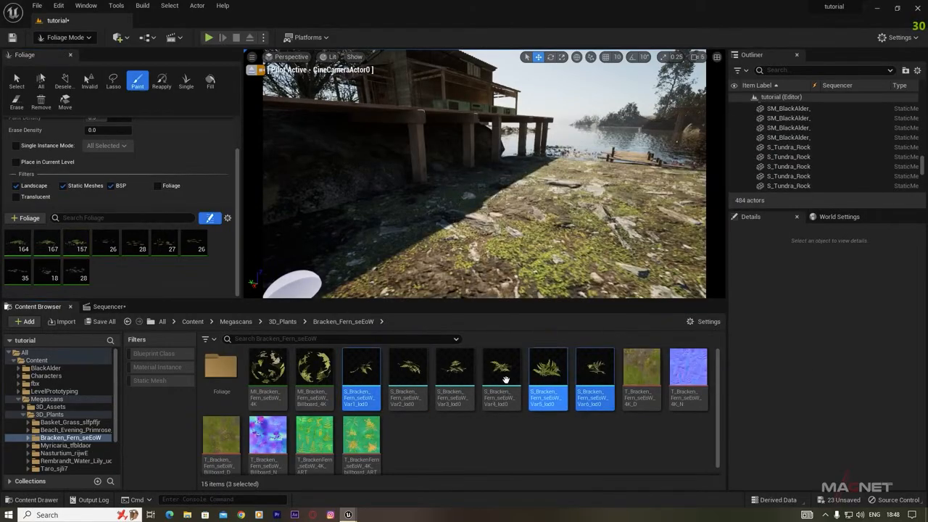
pyautogui.keyDown('ctrl'); pyautogui.click(501, 370); pyautogui.keyUp('ctrl')
pyautogui.keyDown('ctrl'); pyautogui.click(455, 370); pyautogui.keyUp('ctrl')
pyautogui.keyDown('ctrl'); pyautogui.click(408, 369); pyautogui.keyUp('ctrl')
pyautogui.rightClick(408, 369)
pyautogui.moveTo(394, 84)
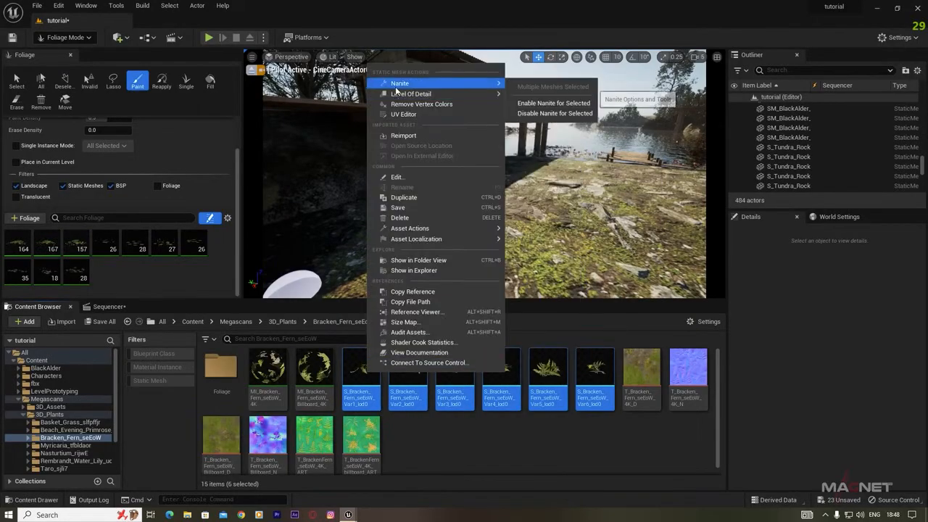
pyautogui.click(552, 103)
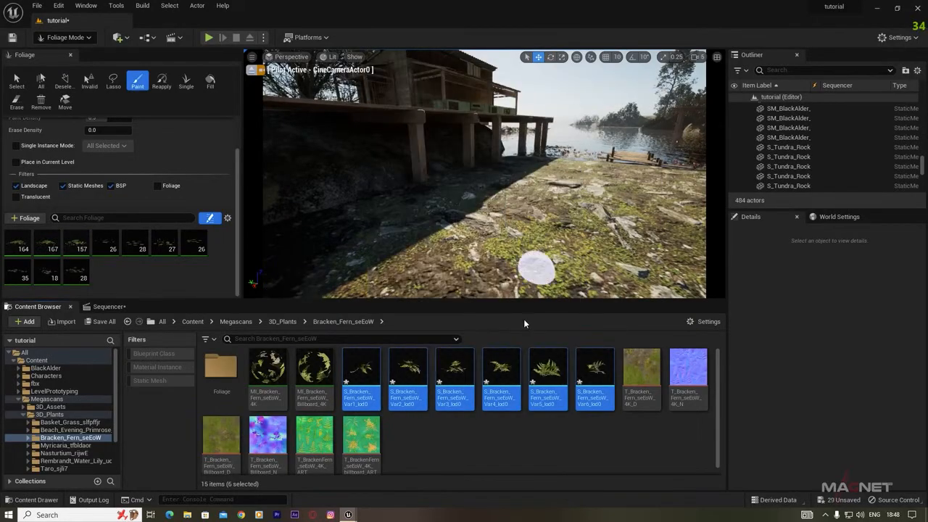
# Add the six Nanite-enabled Bracken Fern meshes to the foliage palette and find their entries among the other types.
pyautogui.moveTo(348, 371); pyautogui.dragTo(134, 285)
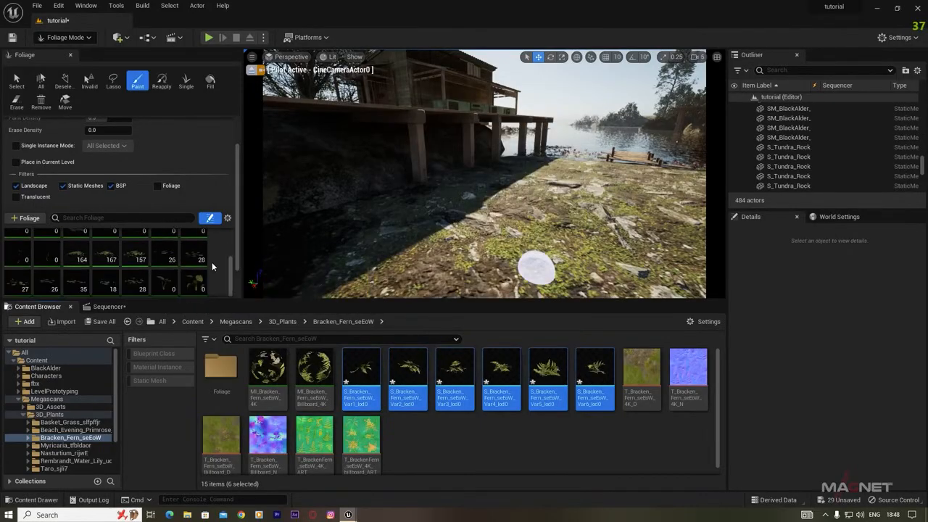
pyautogui.scroll(-2, 211, 262)
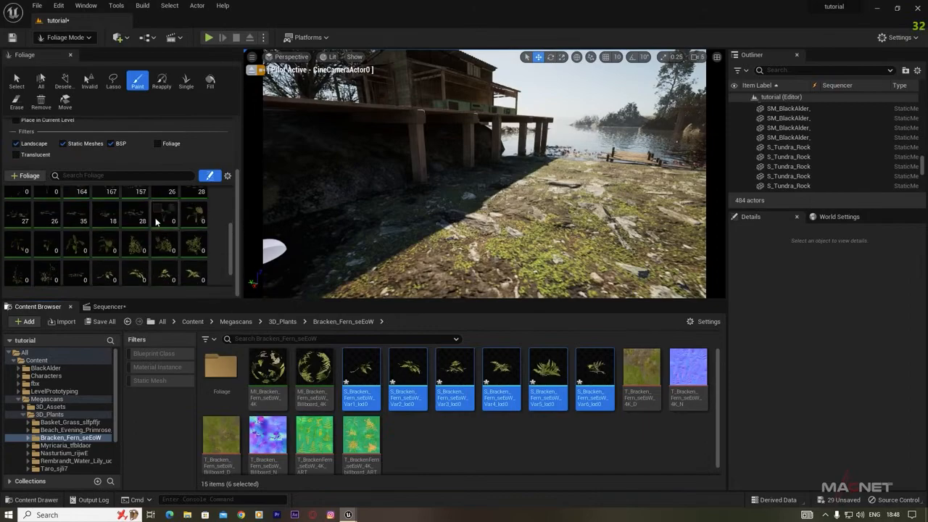
pyautogui.scroll(4, 163, 238)
pyautogui.scroll(-4, 171, 240)
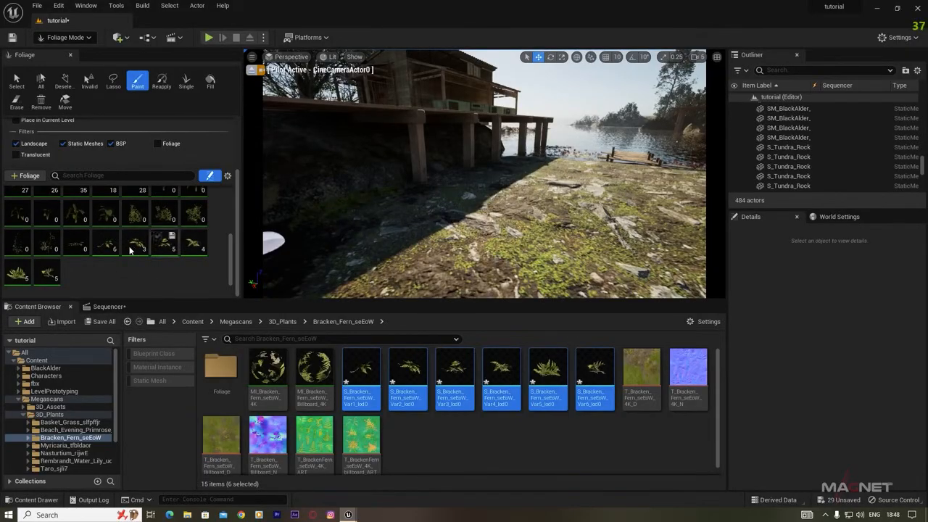
# Set the maximum Scale X of the six Bracken Fern foliage types to 2.0.
pyautogui.click(105, 243)
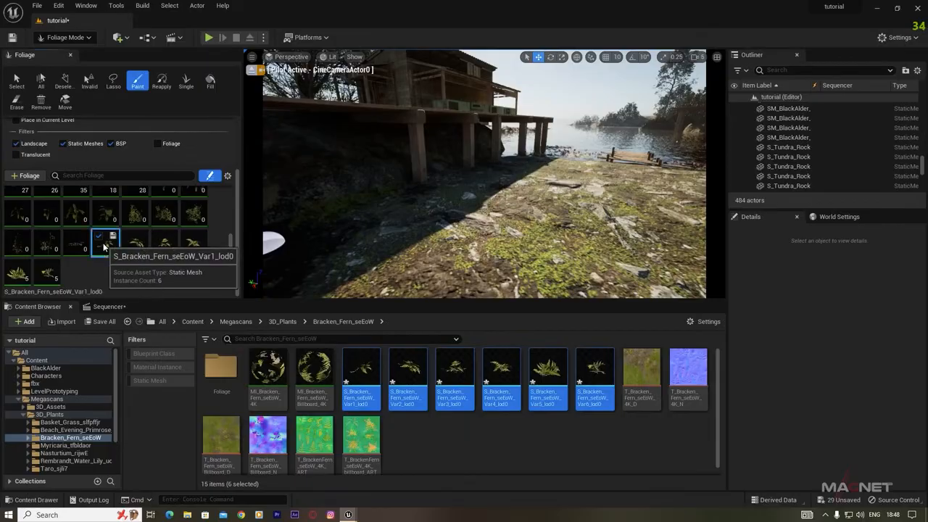
pyautogui.keyDown('shift'); pyautogui.click(47, 272); pyautogui.keyUp('shift')
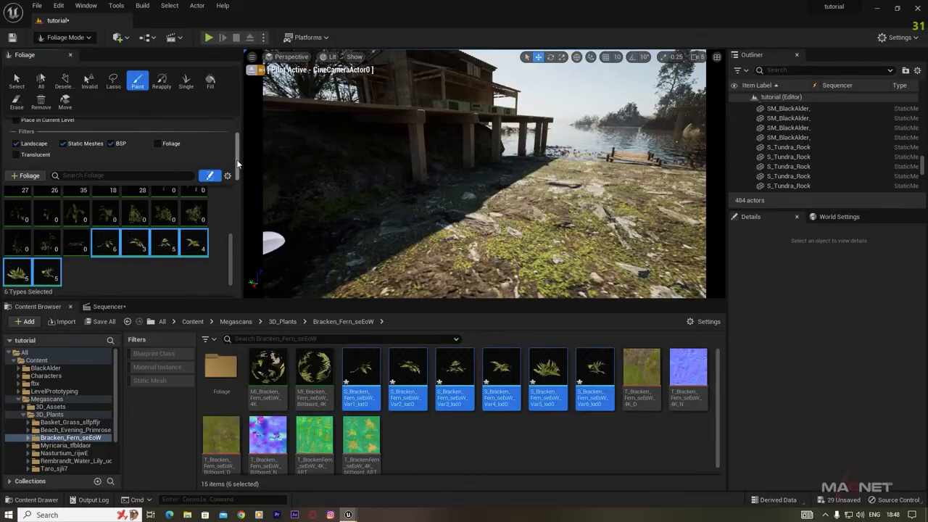
pyautogui.scroll(-10, 171, 231)
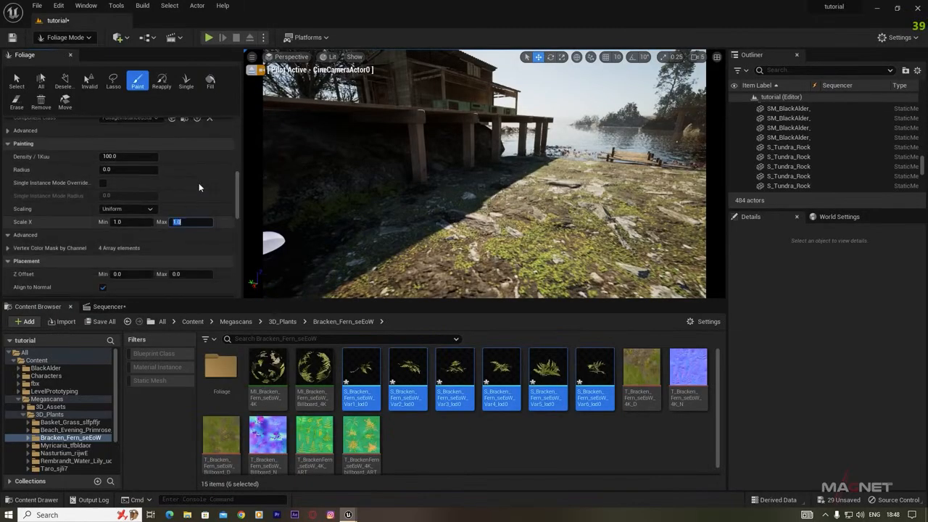
pyautogui.write('2')
pyautogui.press('Return')
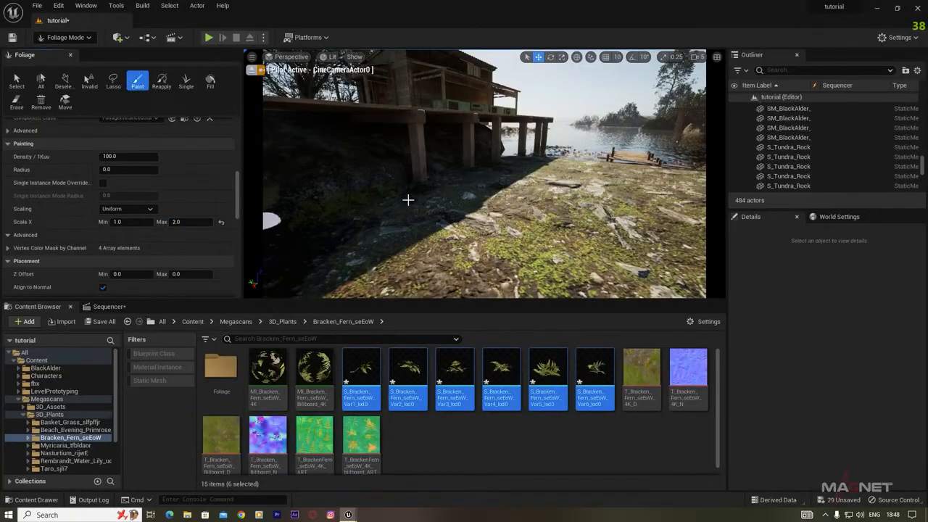
# Paint bracken ferns around the base of the shoreline rock and the tree trunk growing on it.
pyautogui.moveTo(421, 219); pyautogui.dragTo(458, 195, button='right')
pyautogui.press('w')
pyautogui.moveTo(322, 181); pyautogui.dragTo(322, 181, button='right')
pyautogui.moveTo(369, 210)
pyautogui.mouseDown(button='right')
pyautogui.moveTo(385, 224)
pyautogui.moveTo(569, 185)
pyautogui.mouseUp(button='right')
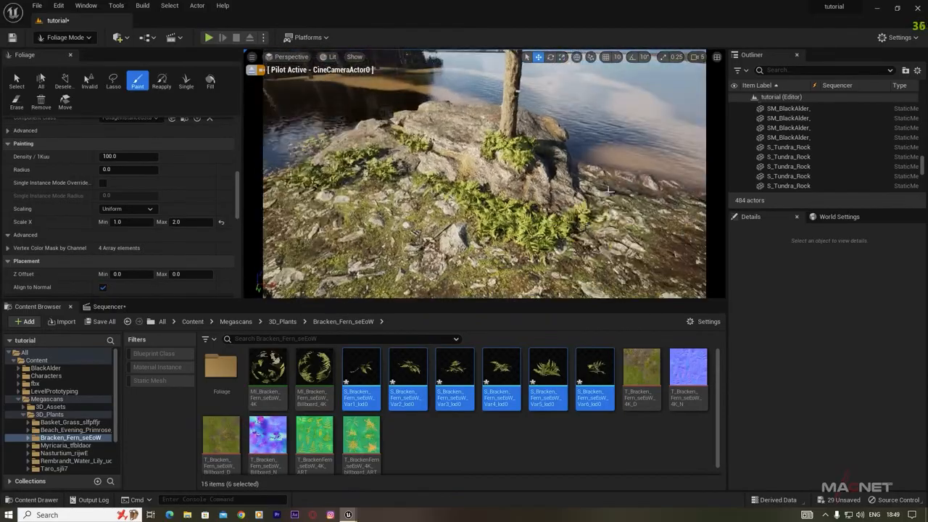
# Face the house and water and rotate the sun lower for a warm light across the scene.
pyautogui.moveTo(609, 190); pyautogui.dragTo(511, 57, button='right')
pyautogui.press('w')
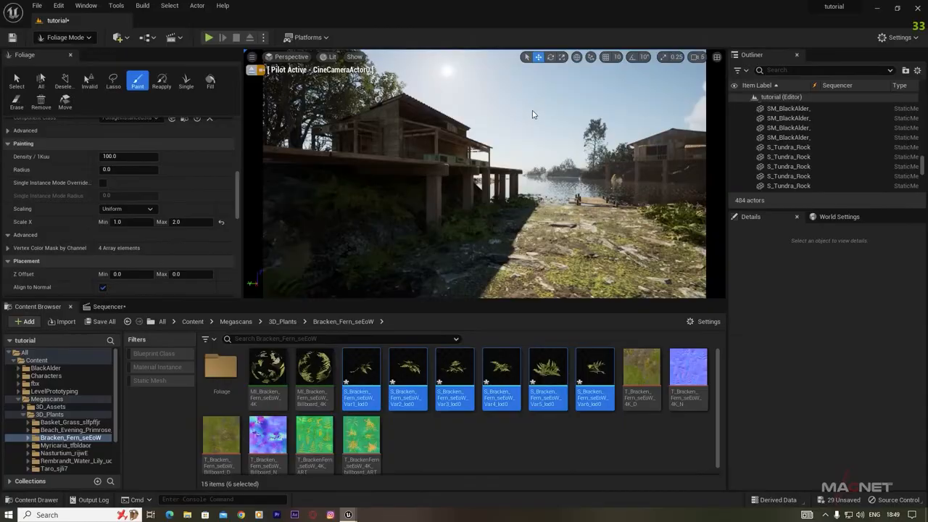
pyautogui.hotkey('ctrl', 'l')
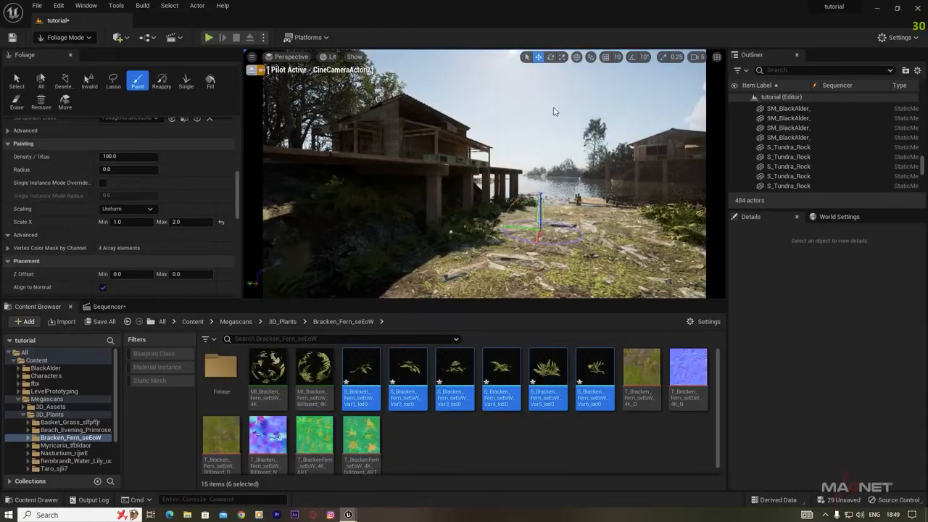
pyautogui.hotkey('ctrl', 'l')
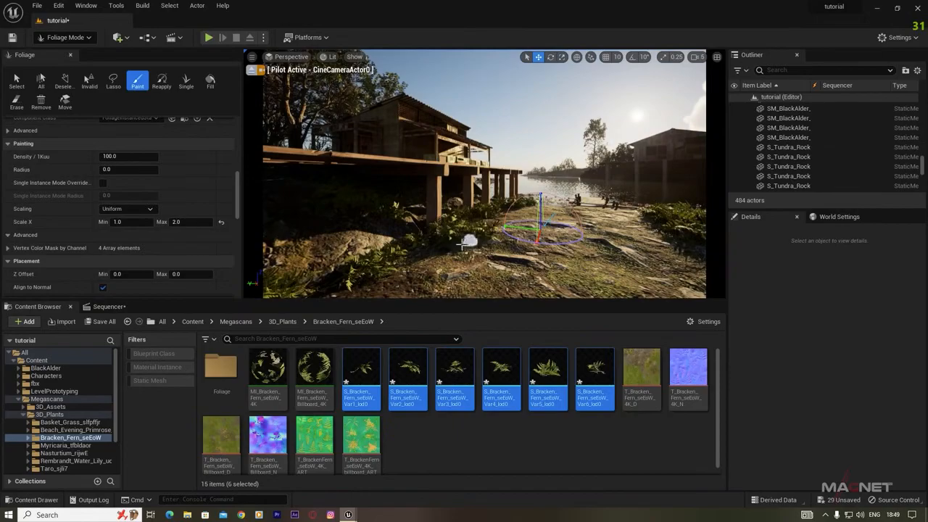
# Paint more bracken ferns under the house deck, along the bank by the water lilies and on the nearby shore rocks.
pyautogui.moveTo(446, 247)
pyautogui.mouseDown(button='right')
pyautogui.moveTo(384, 231)
pyautogui.moveTo(471, 252)
pyautogui.moveTo(465, 217)
pyautogui.mouseUp(button='right')
pyautogui.press('w')
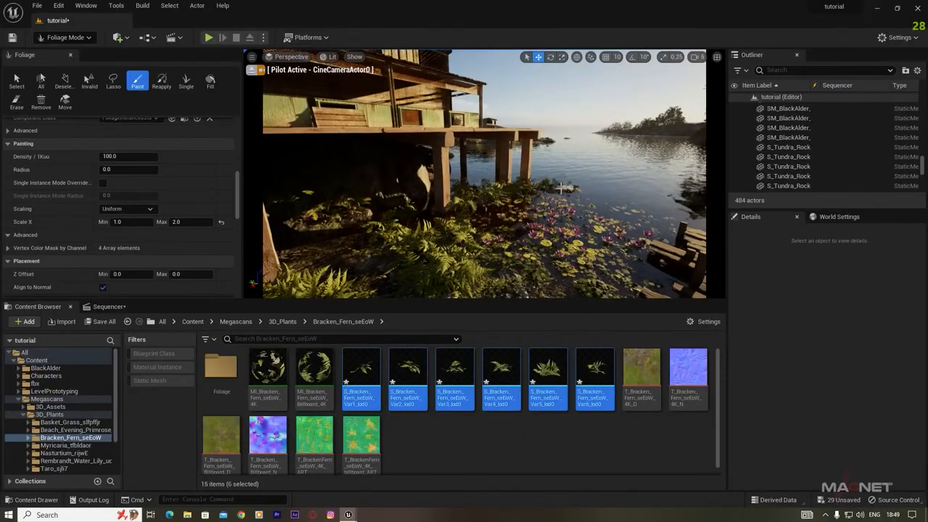
pyautogui.moveTo(516, 243); pyautogui.dragTo(533, 274, button='right')
pyautogui.press('w')
pyautogui.moveTo(476, 269)
pyautogui.mouseDown()
pyautogui.moveTo(410, 259)
pyautogui.moveTo(356, 280)
pyautogui.moveTo(503, 238)
pyautogui.mouseUp()
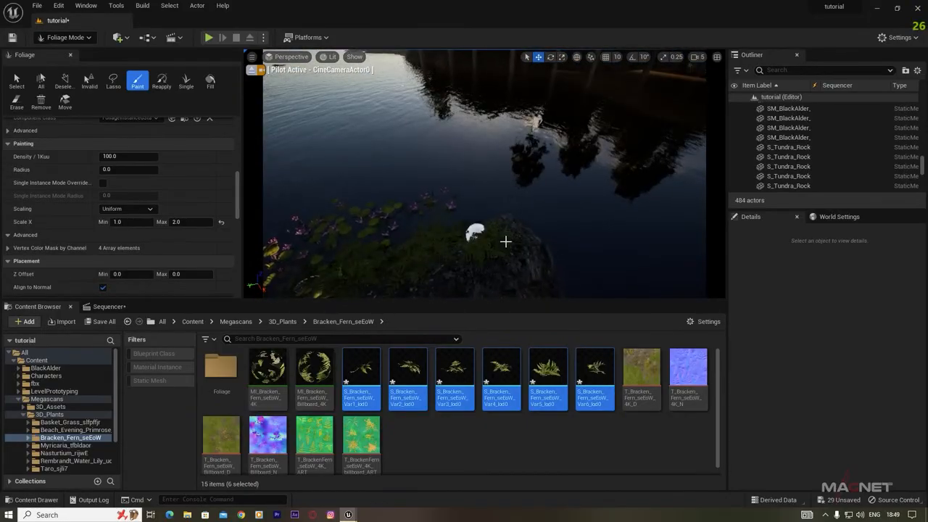
pyautogui.moveTo(591, 283); pyautogui.dragTo(504, 276, button='right')
pyautogui.moveTo(420, 214)
pyautogui.mouseDown()
pyautogui.moveTo(319, 243)
pyautogui.moveTo(437, 226)
pyautogui.mouseUp()
pyautogui.press('s')
pyautogui.moveTo(438, 227)
pyautogui.mouseDown(button='right')
pyautogui.moveTo(396, 206)
pyautogui.moveTo(428, 211)
pyautogui.moveTo(435, 197)
pyautogui.moveTo(432, 210)
pyautogui.mouseUp(button='right')
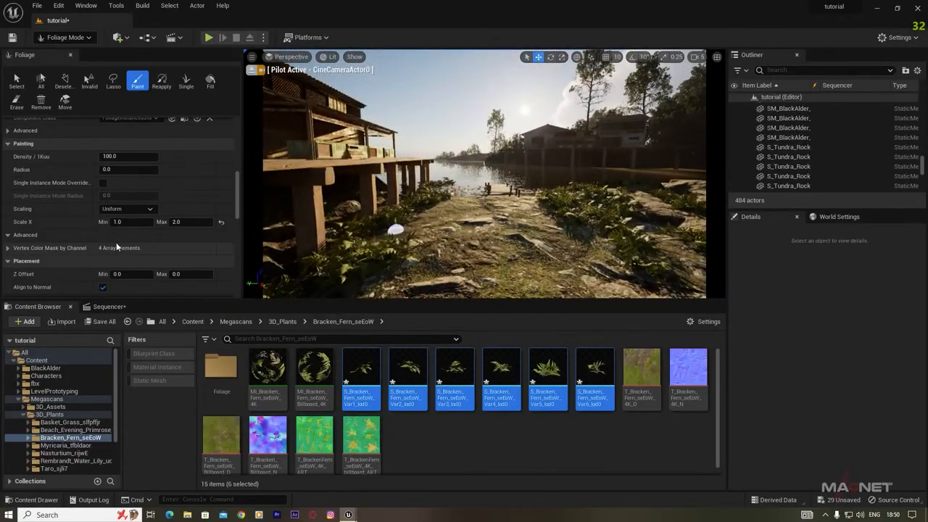
# Select the six Taro foliage types in place of the ferns and set their maximum Scale X to 2.0.
pyautogui.scroll(5, 217, 189)
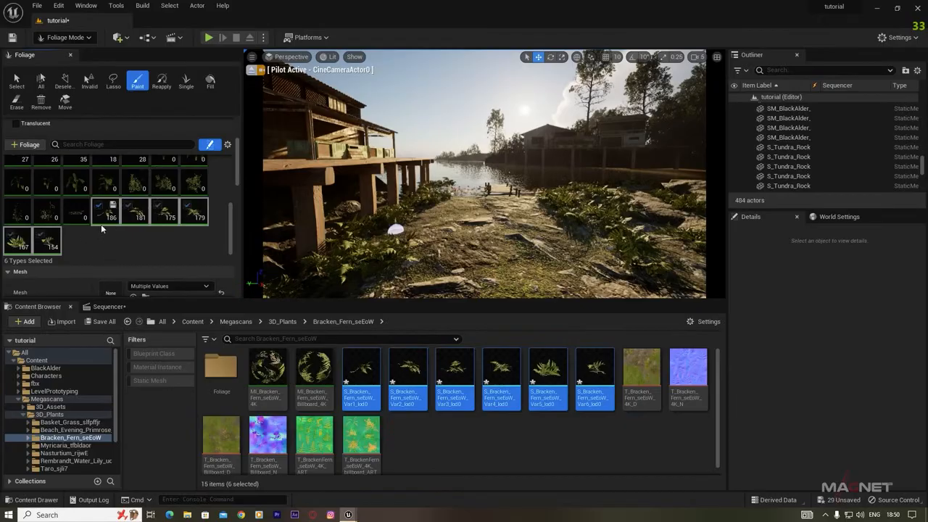
pyautogui.scroll(1, 225, 221)
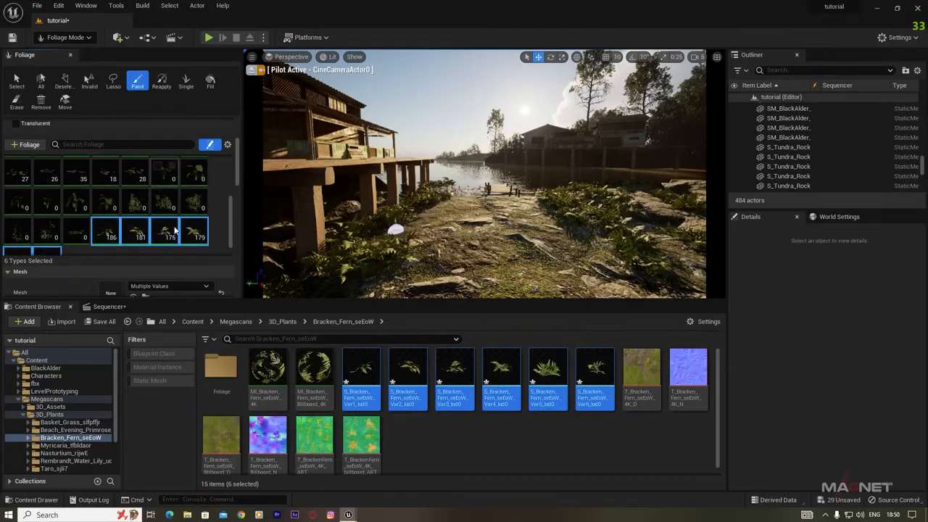
pyautogui.click(158, 180)
pyautogui.keyDown('shift'); pyautogui.click(94, 197); pyautogui.keyUp('shift')
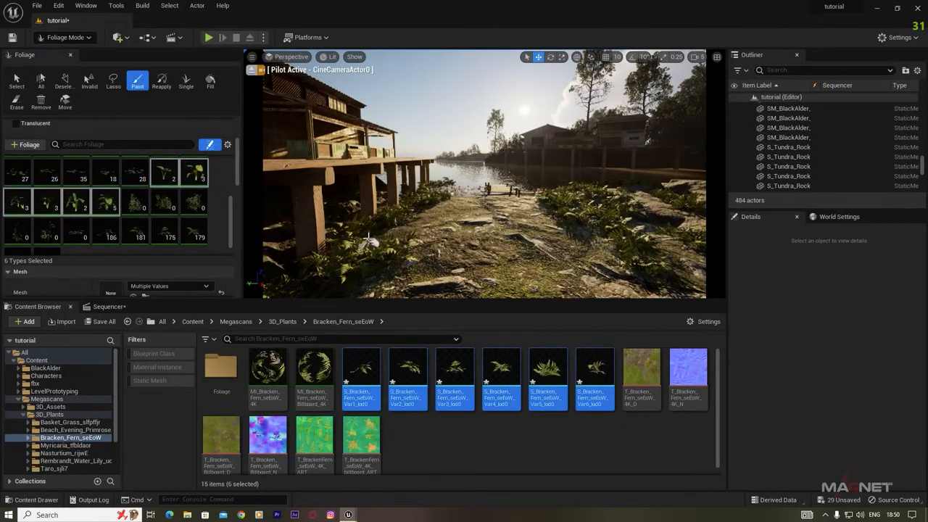
pyautogui.scroll(-10, 237, 157)
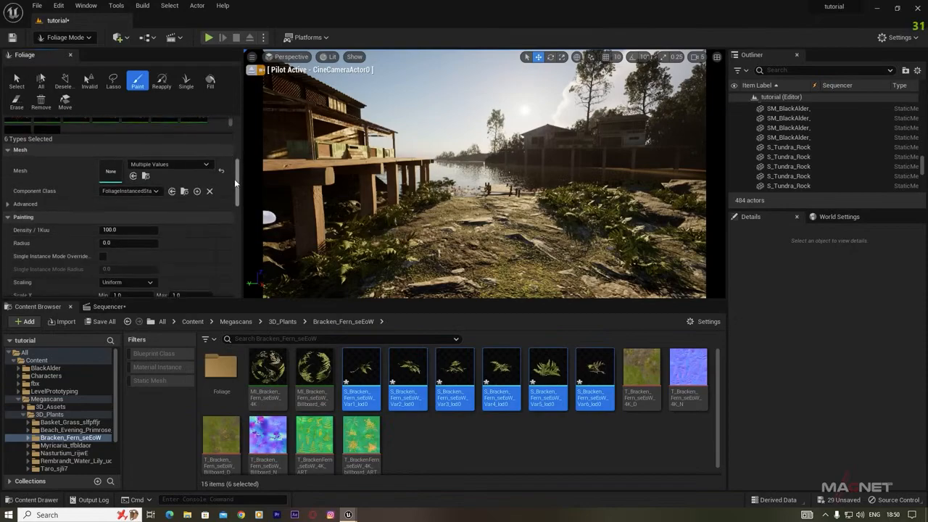
pyautogui.write('2.0')
pyautogui.press('Return')
# Paint Taro plants among the ferns along the rocky side of the path, opposite the house.
pyautogui.moveTo(643, 237); pyautogui.dragTo(597, 211)
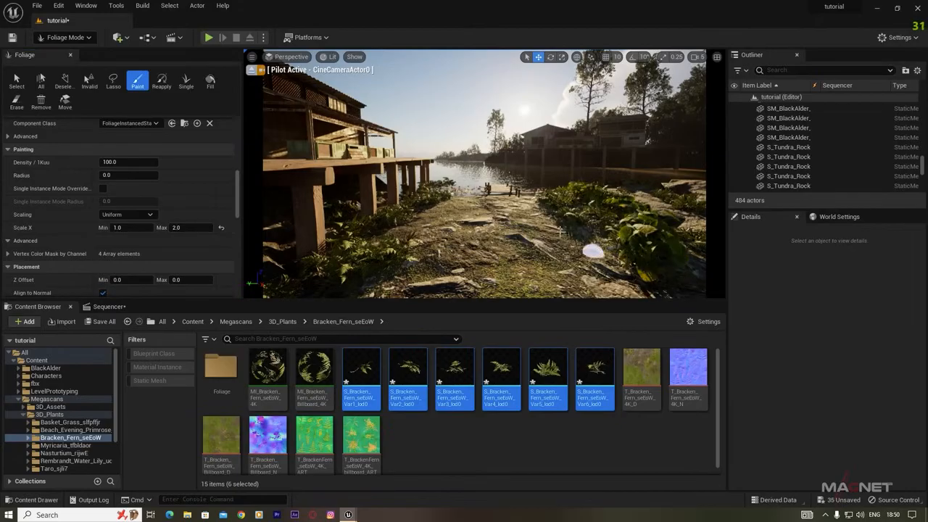
pyautogui.moveTo(594, 251); pyautogui.dragTo(593, 232, button='right')
pyautogui.moveTo(617, 241)
pyautogui.mouseDown()
pyautogui.moveTo(642, 247)
pyautogui.moveTo(587, 248)
pyautogui.mouseUp()
pyautogui.press('w')
pyautogui.moveTo(549, 248); pyautogui.dragTo(542, 256, button='right')
pyautogui.press('d')
pyautogui.moveTo(529, 223); pyautogui.dragTo(482, 215)
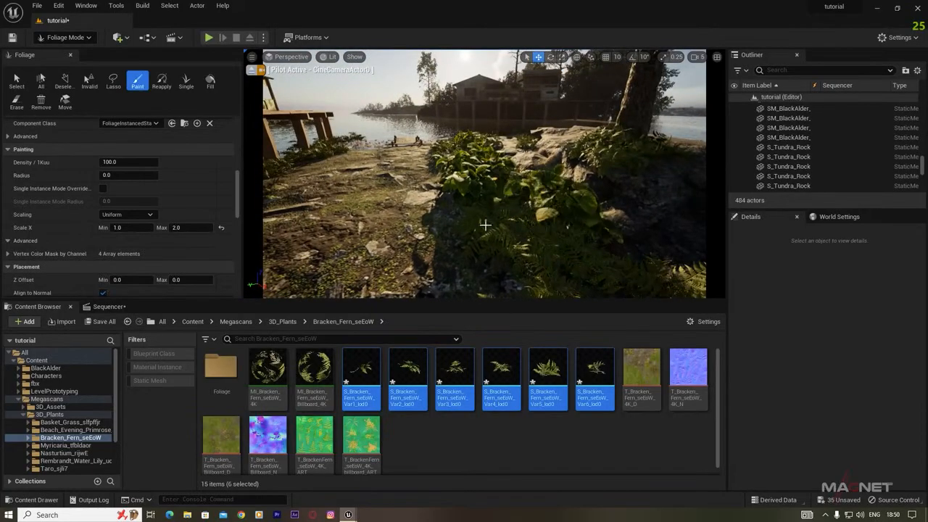
pyautogui.press('s')
pyautogui.moveTo(618, 257); pyautogui.dragTo(573, 241, button='right')
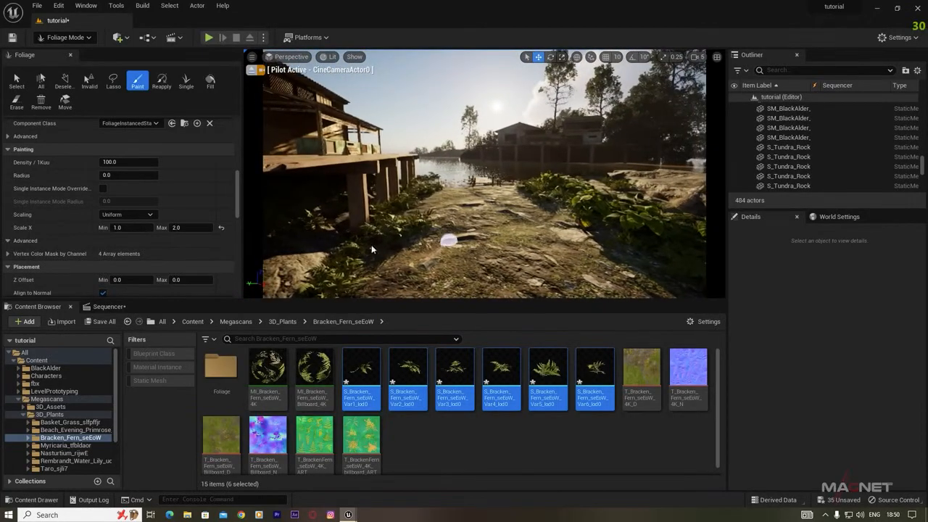
# Paint Taro plants among the ferns beneath the wooden deck of the house, towards the water.
pyautogui.moveTo(304, 258); pyautogui.dragTo(344, 227)
pyautogui.moveTo(437, 236); pyautogui.dragTo(403, 237, button='right')
pyautogui.press('w')
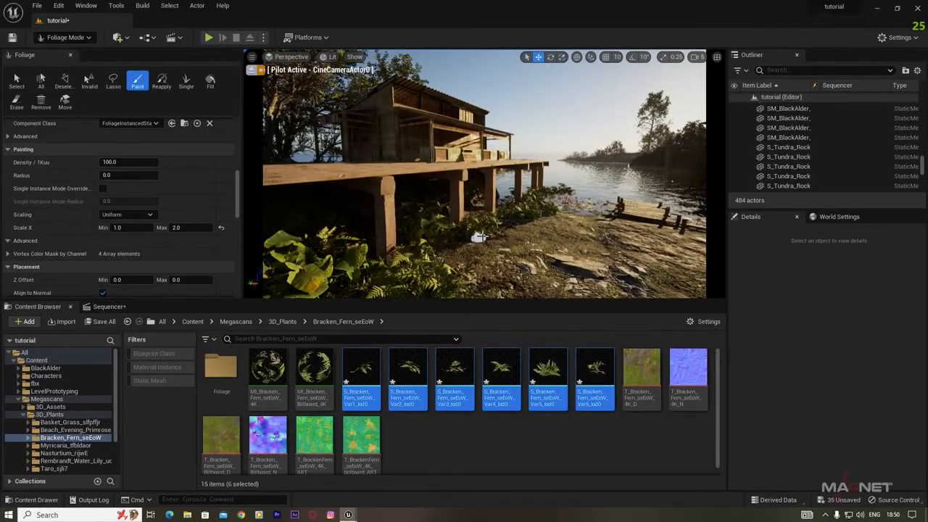
pyautogui.press('w')
pyautogui.moveTo(546, 269); pyautogui.dragTo(465, 219, button='right')
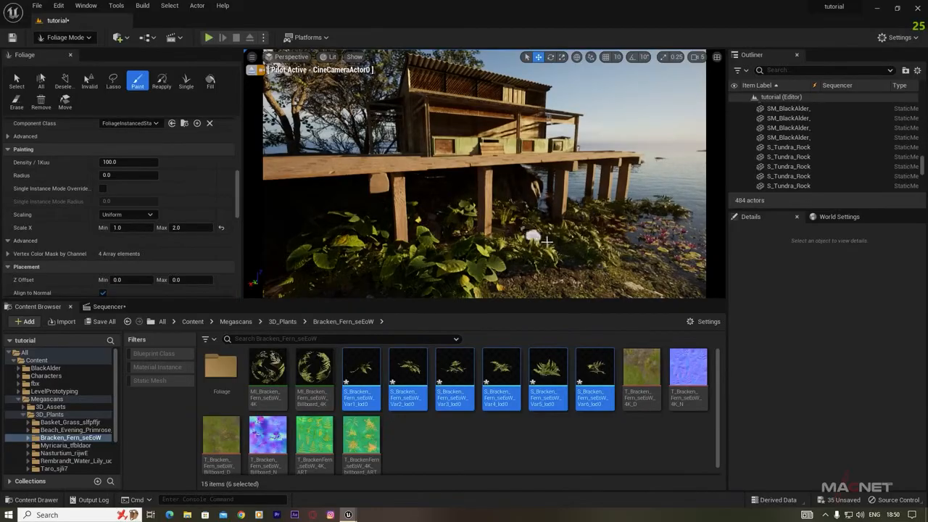
pyautogui.press('w')
pyautogui.moveTo(600, 281); pyautogui.dragTo(633, 281, button='right')
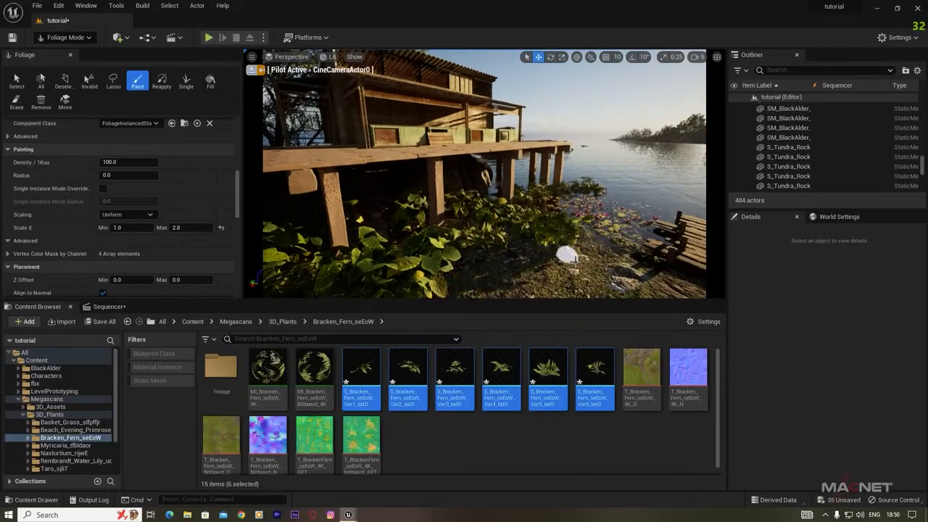
# Paint Taro at the edge of the path beside the small wooden dock and erase the excess there.
pyautogui.moveTo(507, 227); pyautogui.dragTo(533, 227, button='right')
pyautogui.press('s')
pyautogui.click(490, 199)
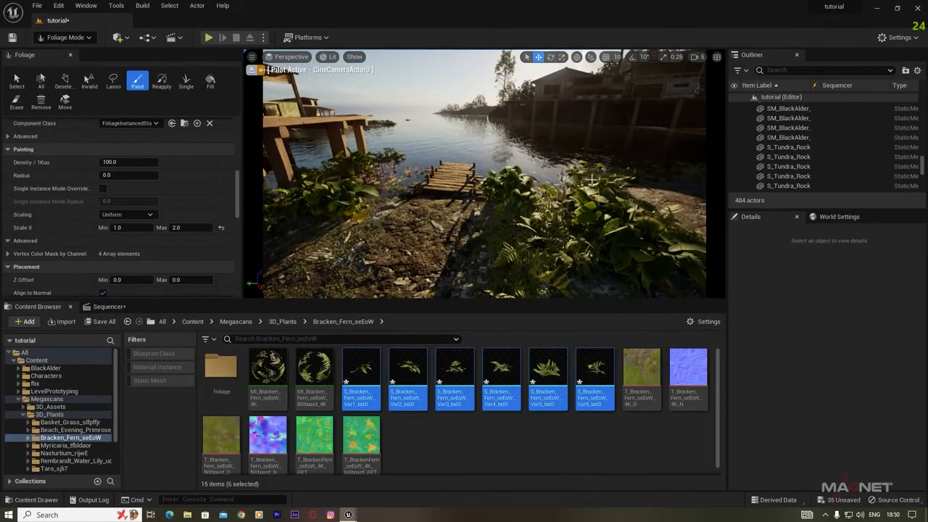
pyautogui.keyDown('shift'); pyautogui.click(492, 199); pyautogui.keyUp('shift')
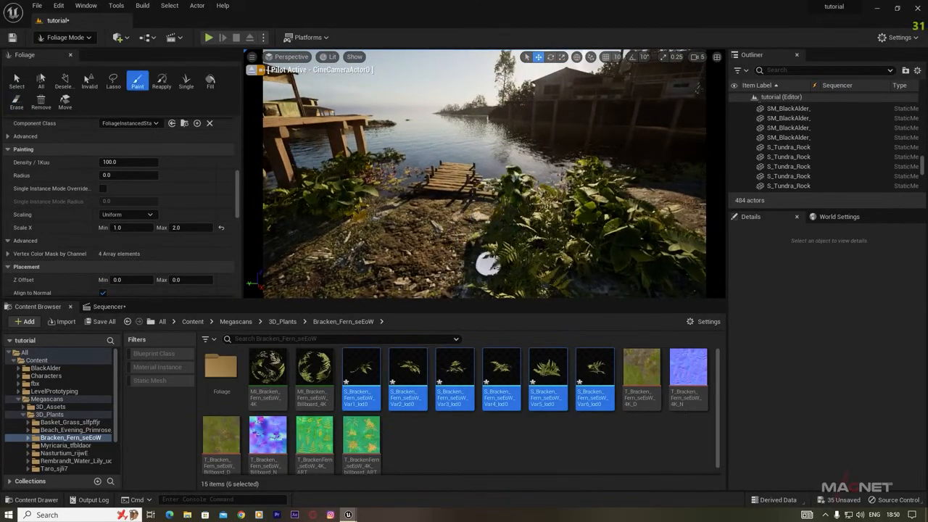
pyautogui.moveTo(488, 265); pyautogui.dragTo(538, 216, button='right')
pyautogui.moveTo(632, 232); pyautogui.dragTo(679, 207, button='right')
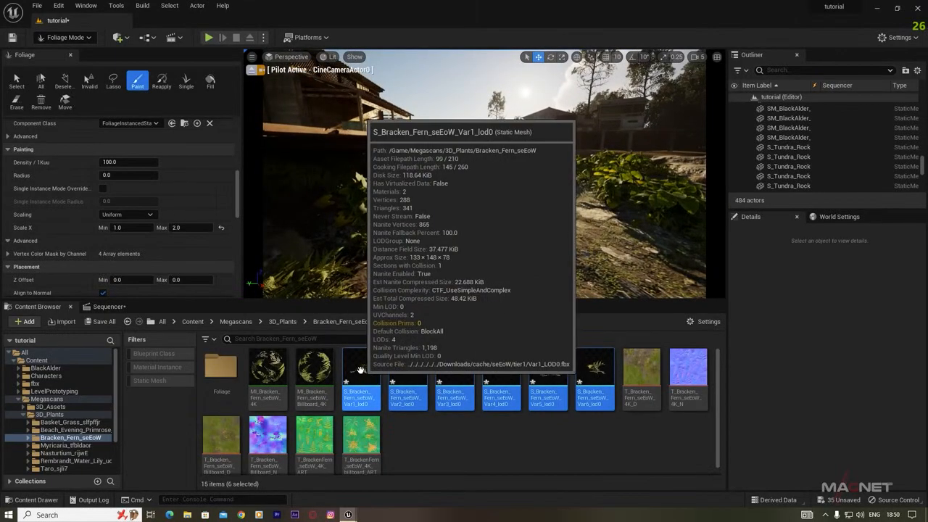
# Turn on EnableGrassWind in the fern material instance MI_Bracken_Fern_seEoW_4K and save it.
pyautogui.doubleClick(266, 367)
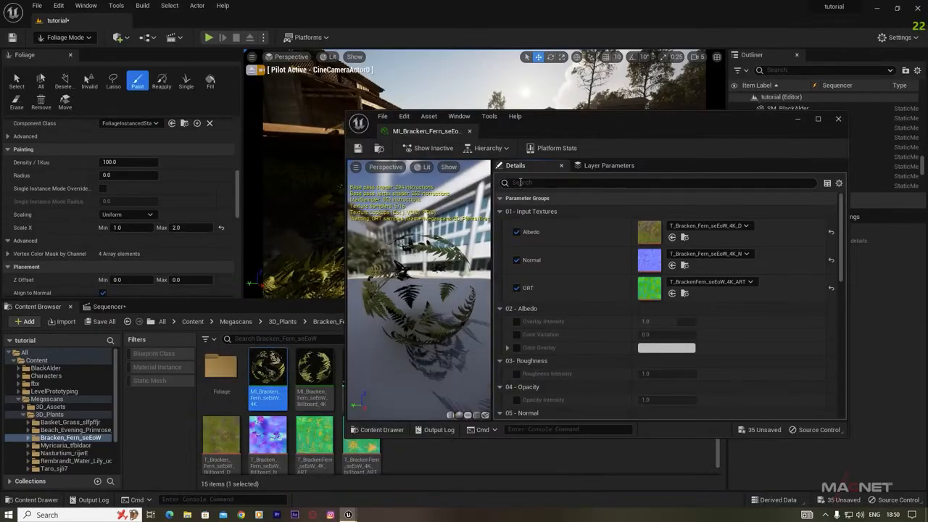
pyautogui.click(549, 187)
pyautogui.write('w')
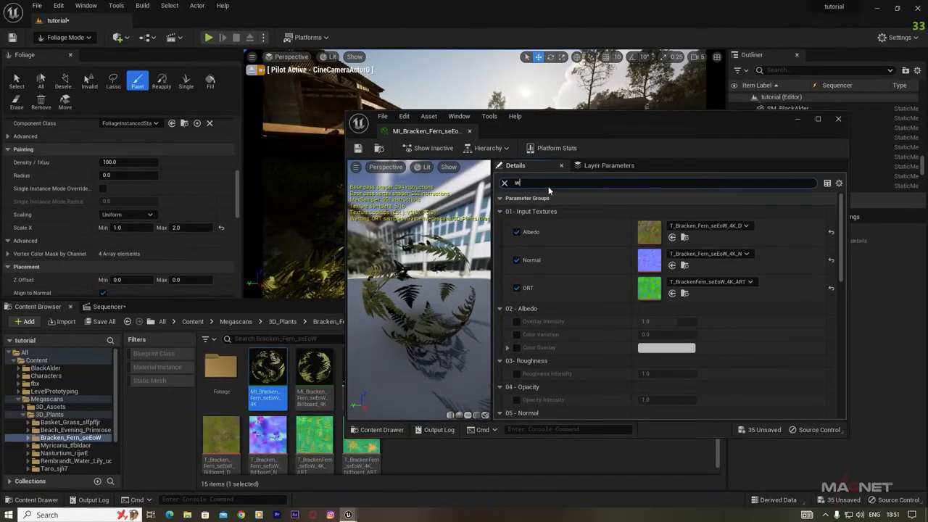
pyautogui.write('ind')
pyautogui.click(517, 224)
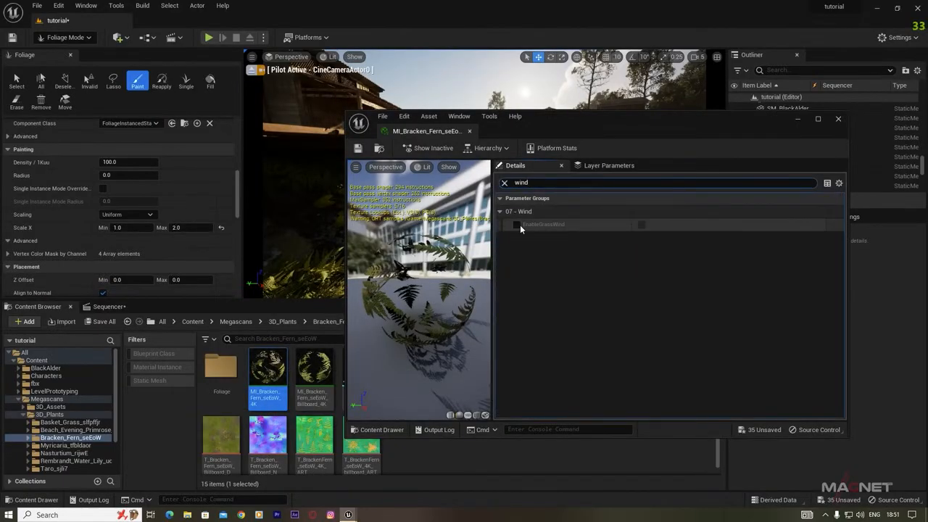
pyautogui.click(640, 224)
pyautogui.click(358, 149)
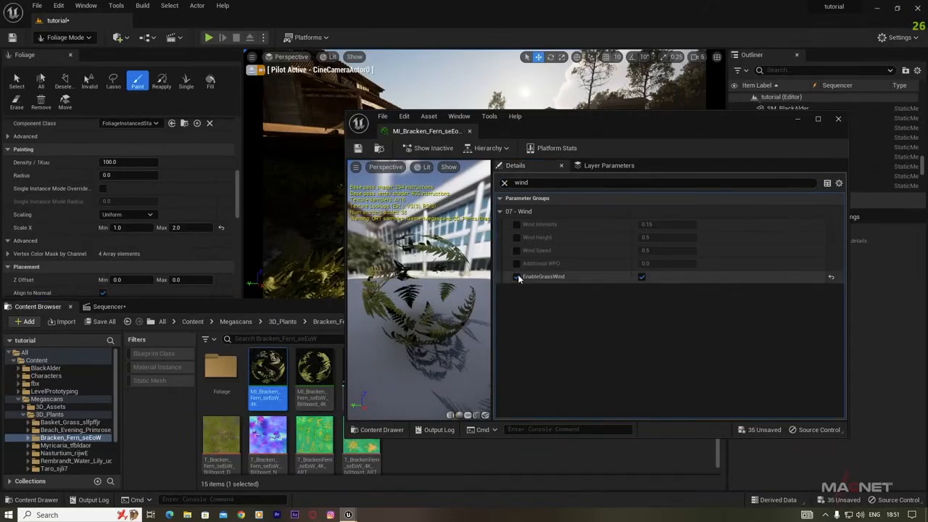
# Turn on EnableGrassWind in the fern's billboard material instance, save it and close the material editor.
pyautogui.doubleClick(314, 368)
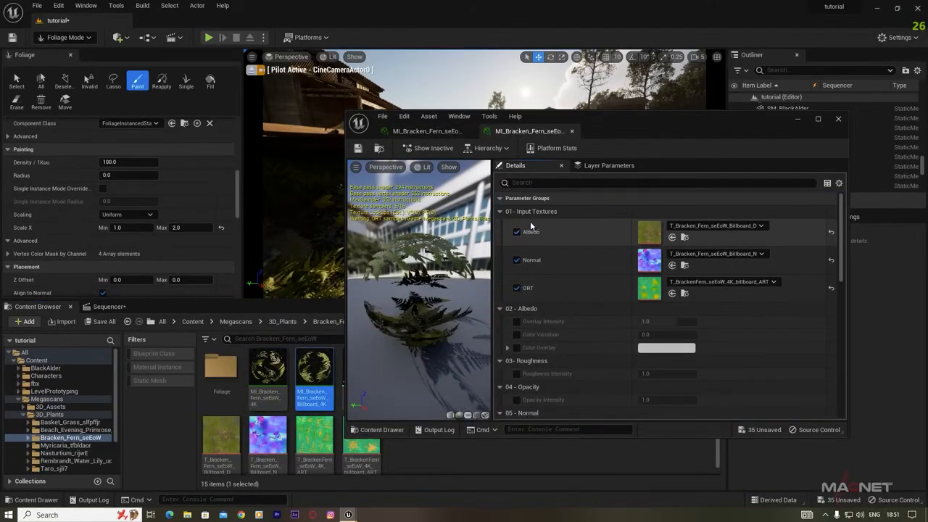
pyautogui.click(531, 183)
pyautogui.write('wind')
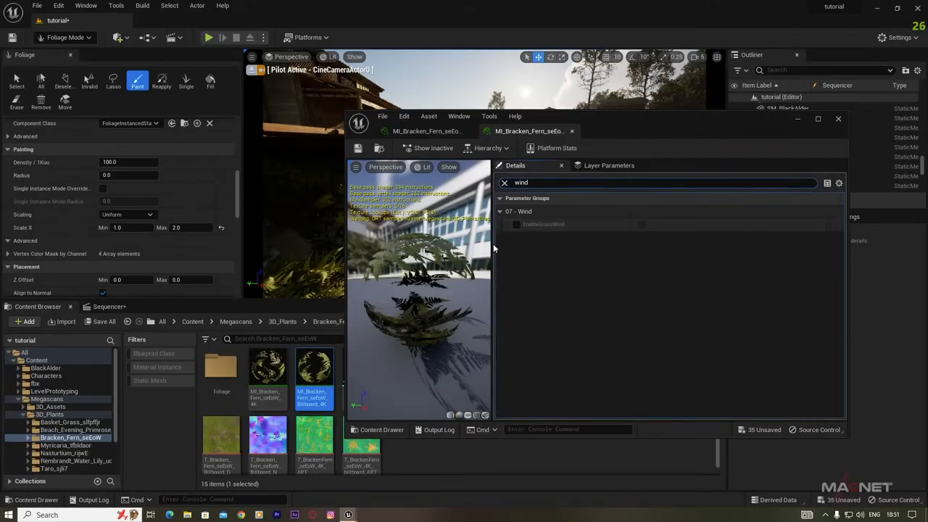
pyautogui.click(515, 225)
pyautogui.click(641, 225)
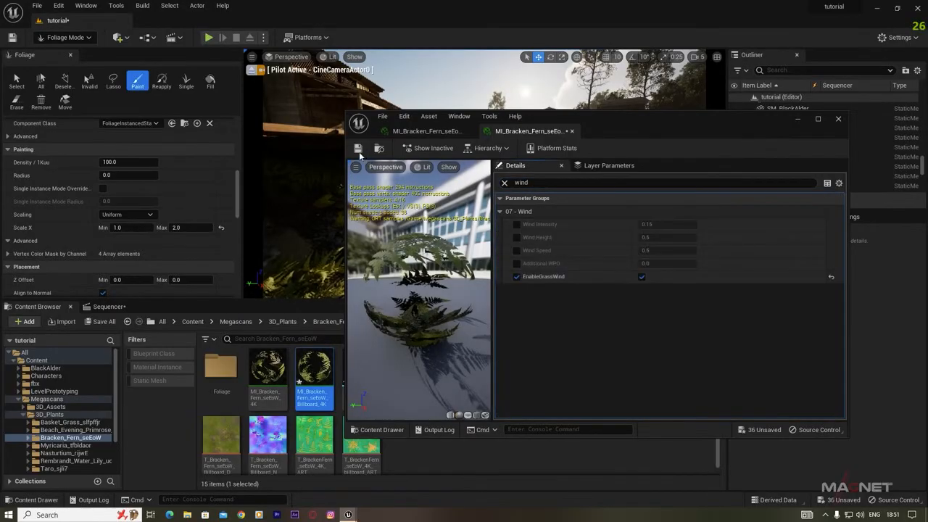
pyautogui.click(838, 120)
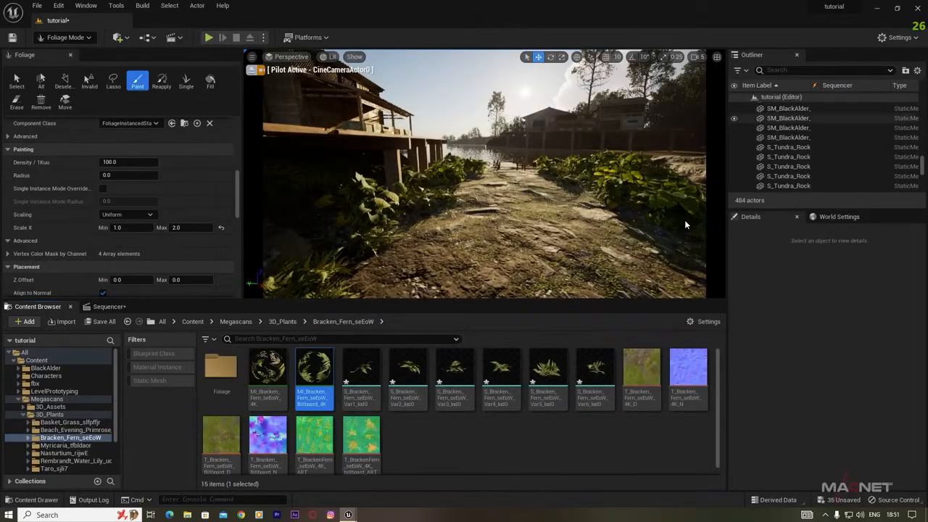
# Enable Nanite on the Megascans static meshes from Basket Grass Var1 through White Ramping Fumitory Var5, filtering the folder by Static Mesh.
pyautogui.hotkey('alt', 'Left')
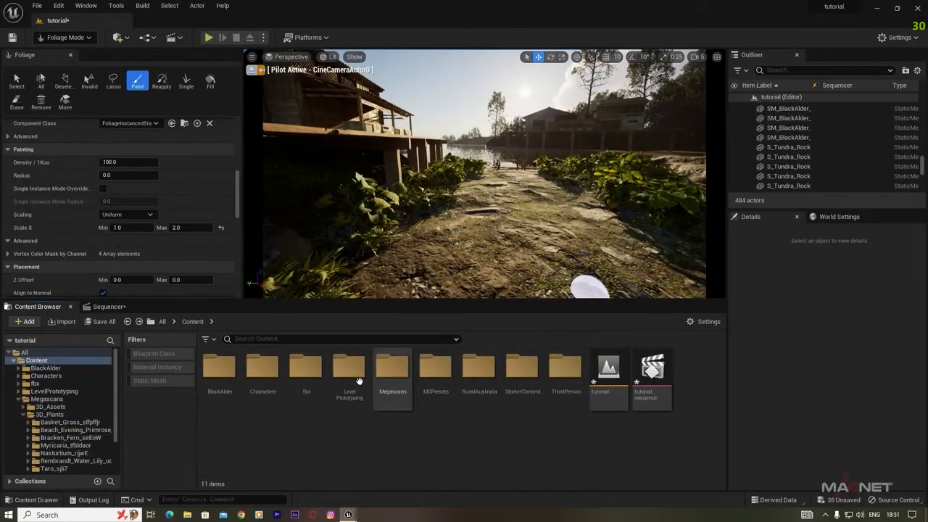
pyautogui.doubleClick(393, 370)
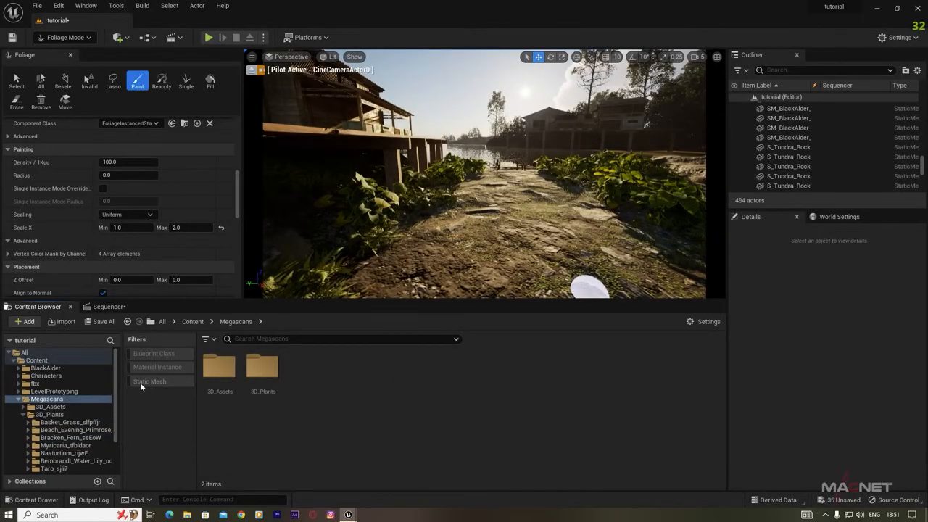
pyautogui.click(140, 381)
pyautogui.click(225, 371)
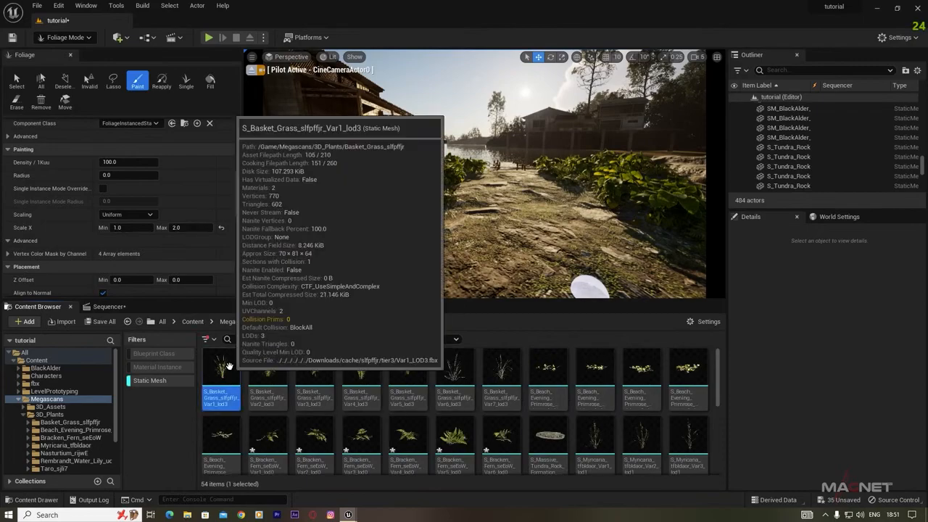
pyautogui.scroll(-4, 483, 452)
pyautogui.scroll(-2, 482, 452)
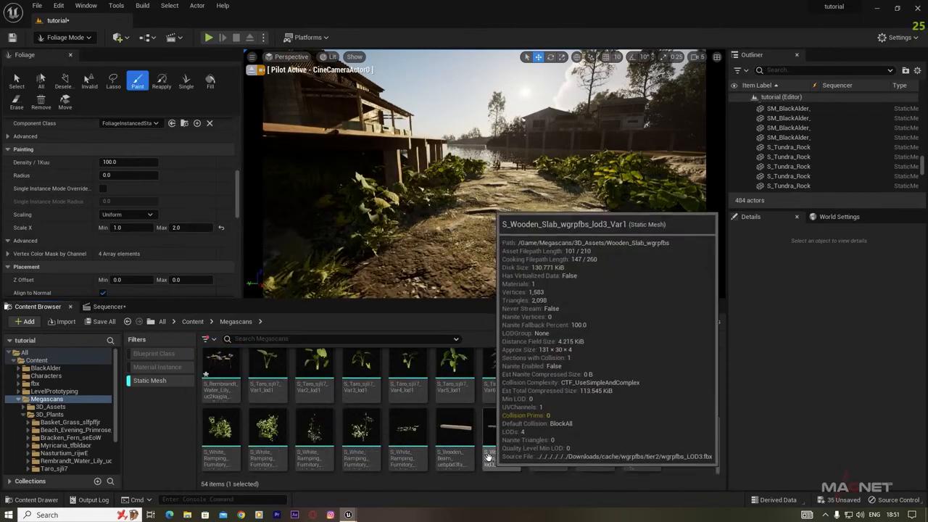
pyautogui.keyDown('shift'); pyautogui.click(364, 435); pyautogui.keyUp('shift')
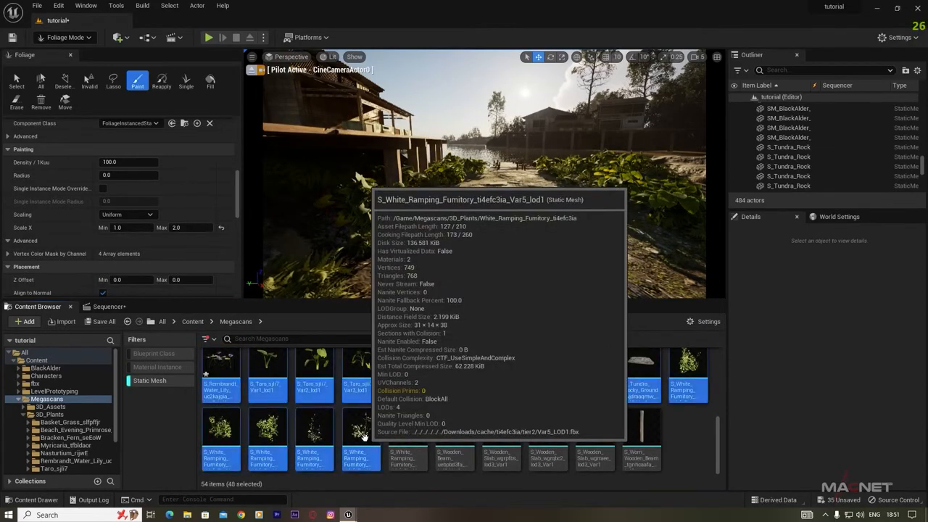
pyautogui.rightClick(362, 432)
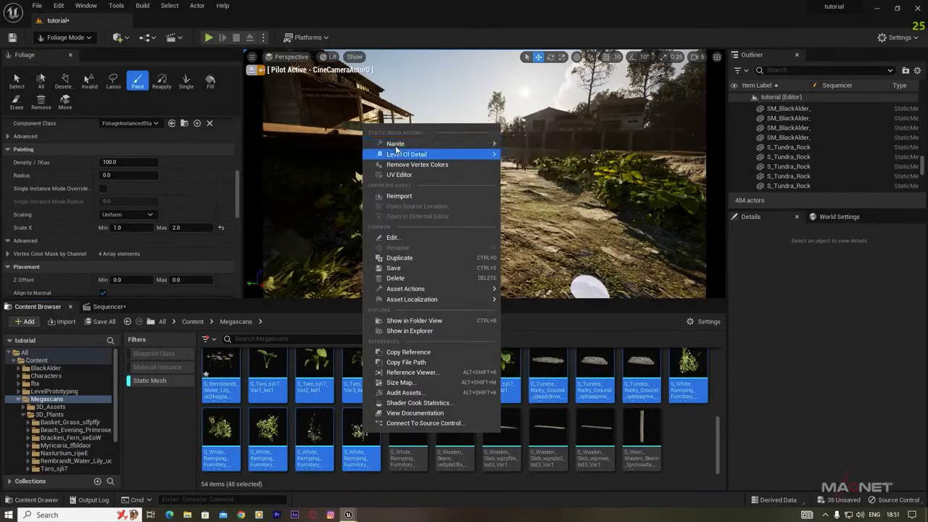
pyautogui.moveTo(493, 144)
pyautogui.click(528, 161)
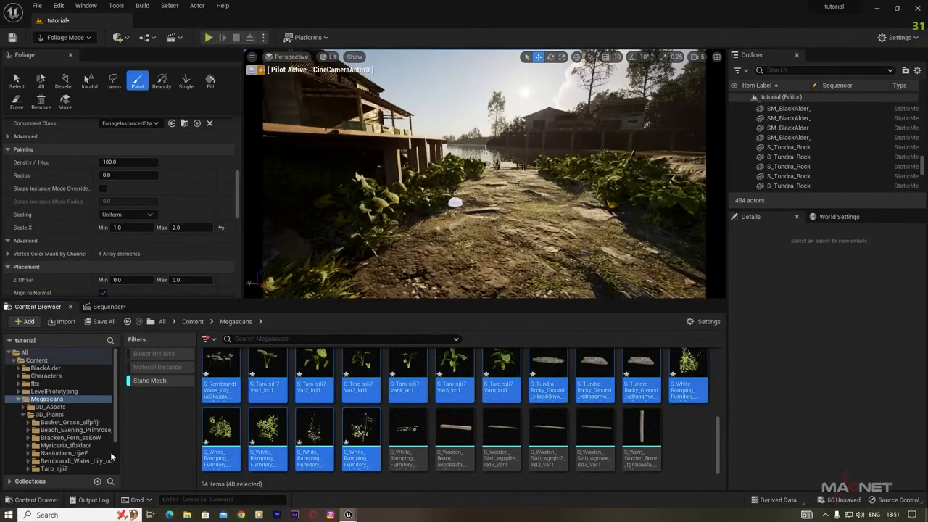
# Remove the Static Mesh filter, then turn on EnableGrassWind in the Taro material instance MI_Taro_sjli7_2K and save it.
pyautogui.click(152, 379)
pyautogui.doubleClick(268, 366)
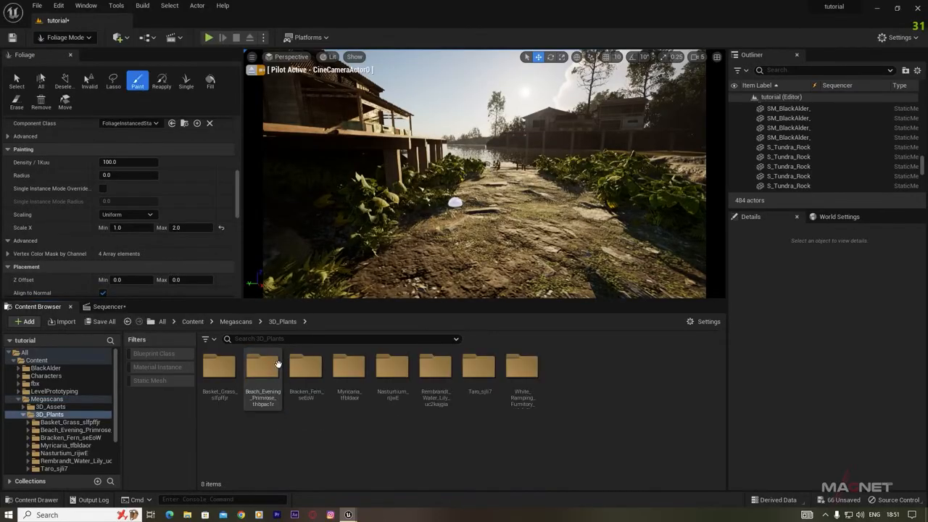
pyautogui.doubleClick(479, 366)
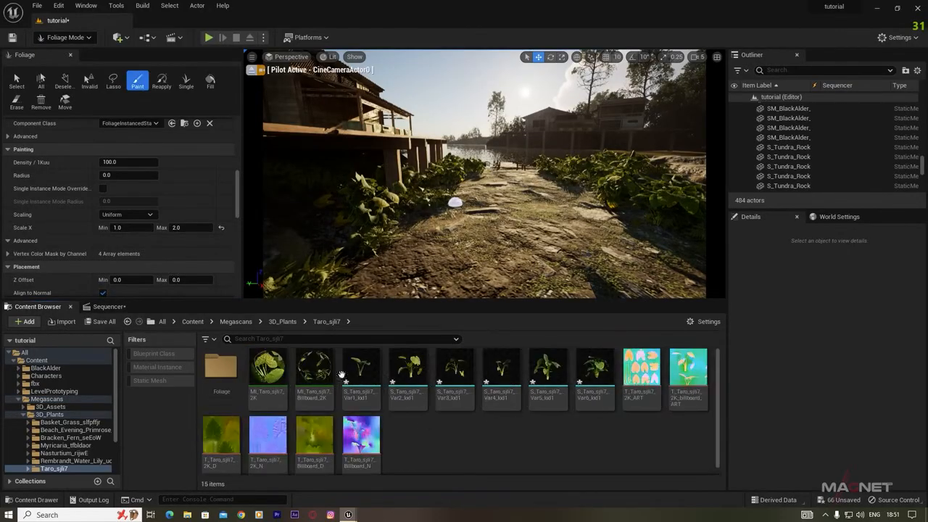
pyautogui.doubleClick(270, 370)
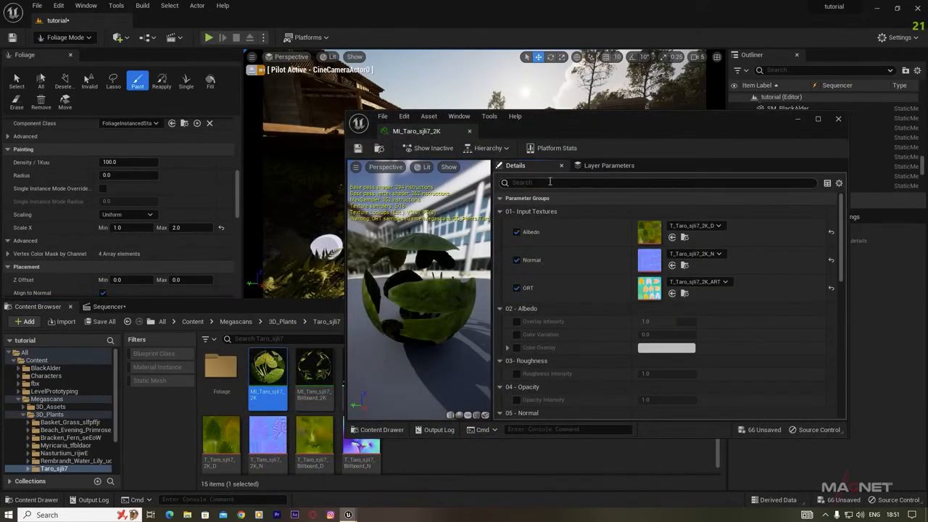
pyautogui.write('wind')
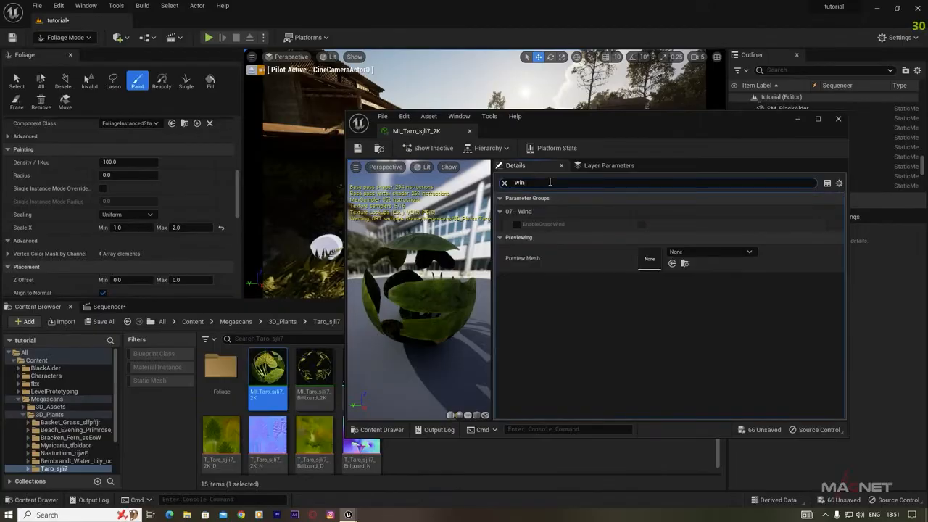
pyautogui.click(642, 224)
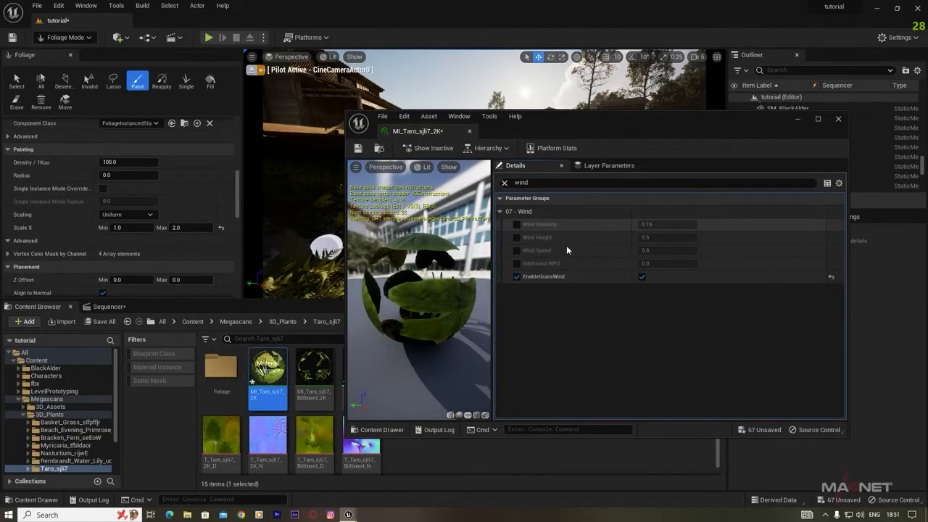
pyautogui.click(357, 150)
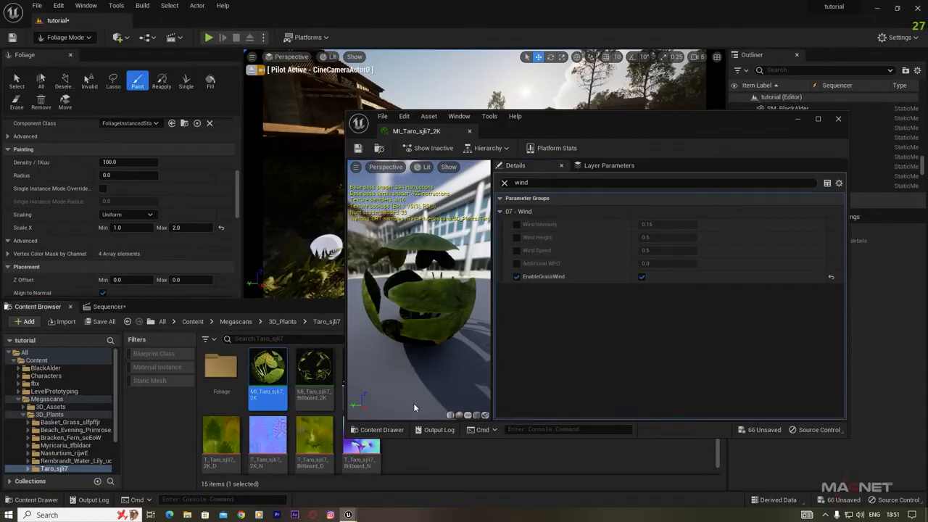
# Turn on EnableGrassWind in the Taro billboard material instance MI_Taro_sjli7_Billboard_2K.
pyautogui.doubleClick(314, 372)
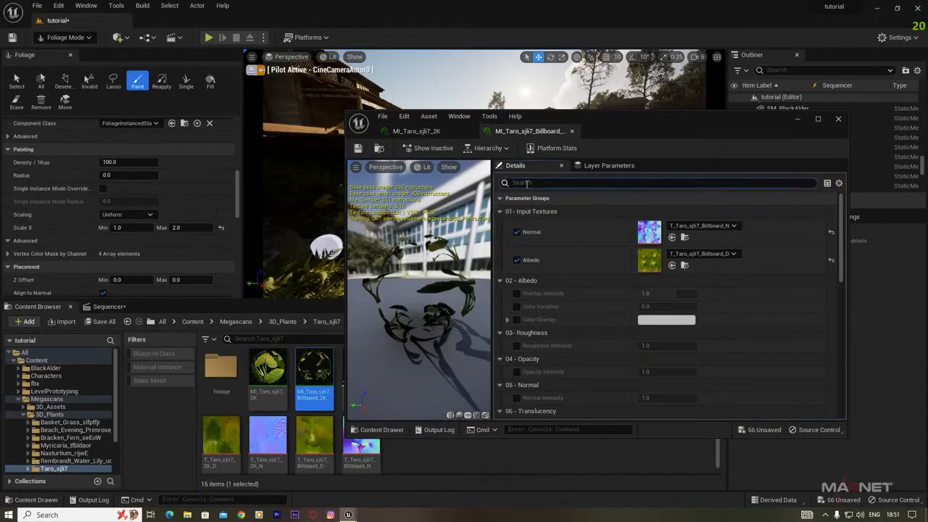
pyautogui.write('wind')
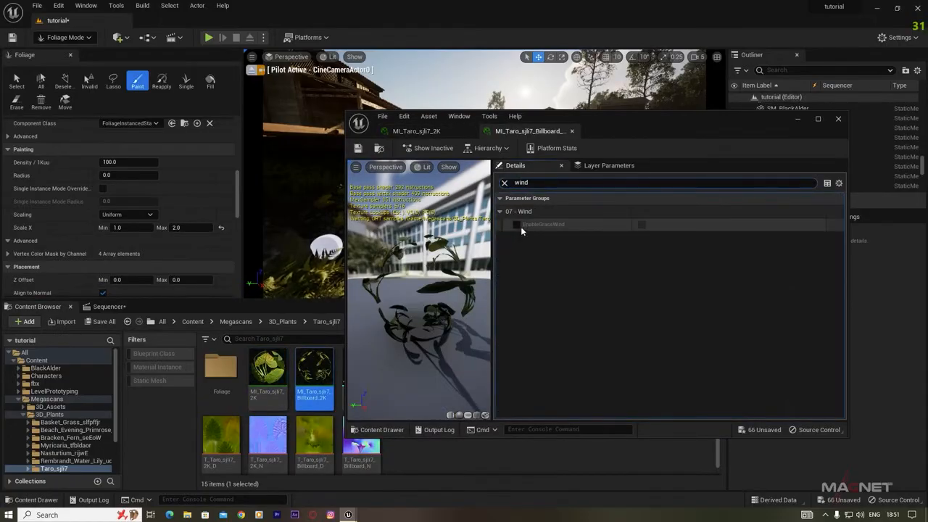
pyautogui.click(642, 224)
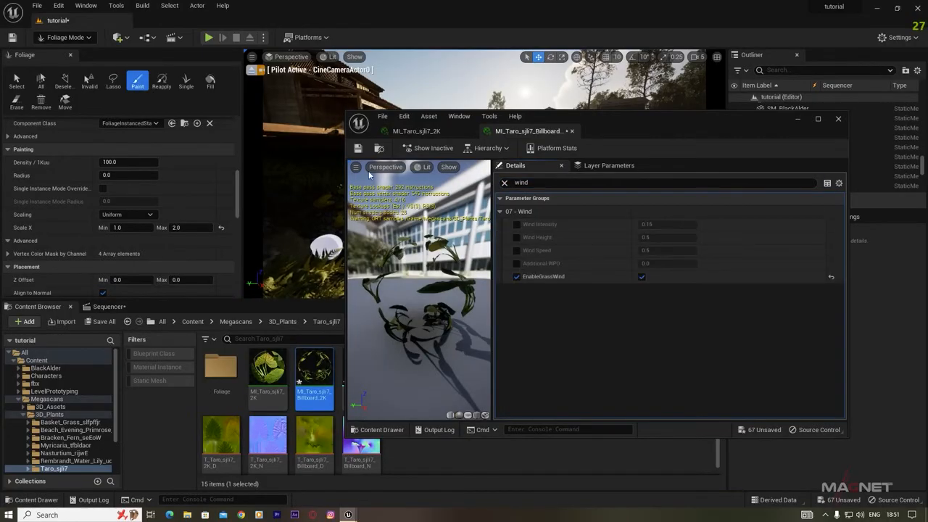
# Save the Taro billboard material instance with its grass wind setting and close the material editor.
pyautogui.click(356, 150)
pyautogui.click(839, 119)
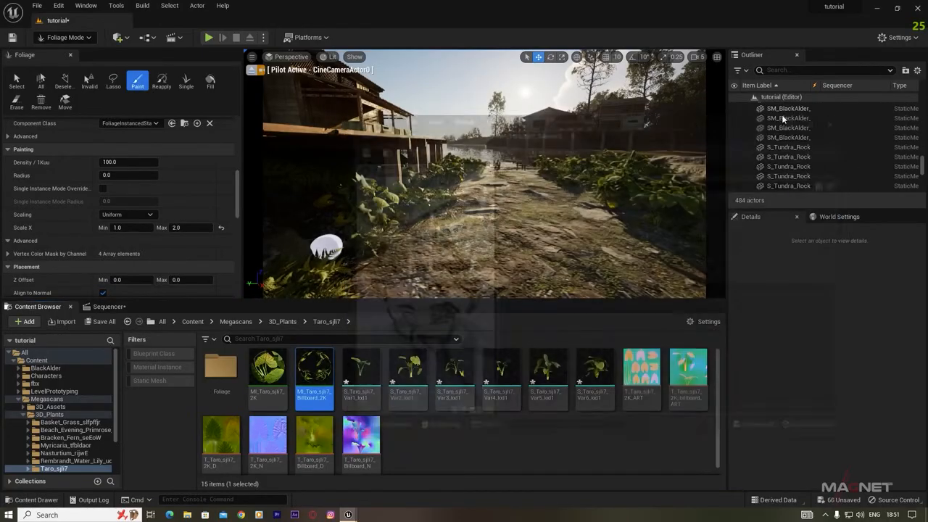
pyautogui.moveTo(630, 206); pyautogui.dragTo(528, 328, button='right')
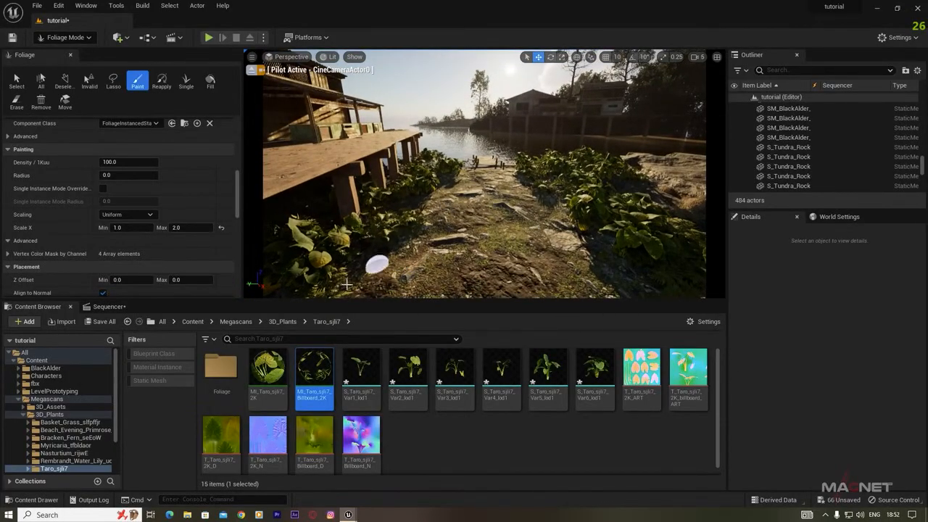
# Examine the contents of the Rembrandt Water Lily, Nasturtium and Myricaria folders under 3D_Plants.
pyautogui.hotkey('alt', 'Left')
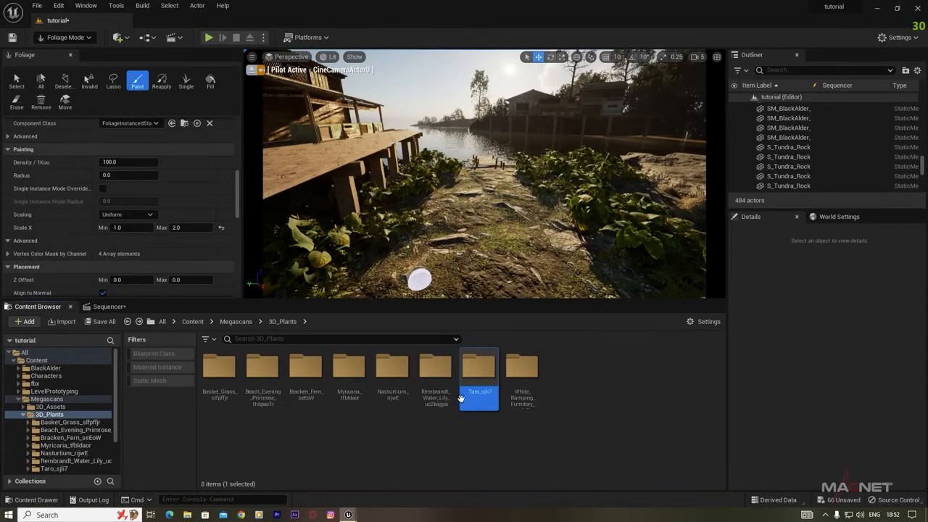
pyautogui.click(433, 374)
pyautogui.doubleClick(432, 373)
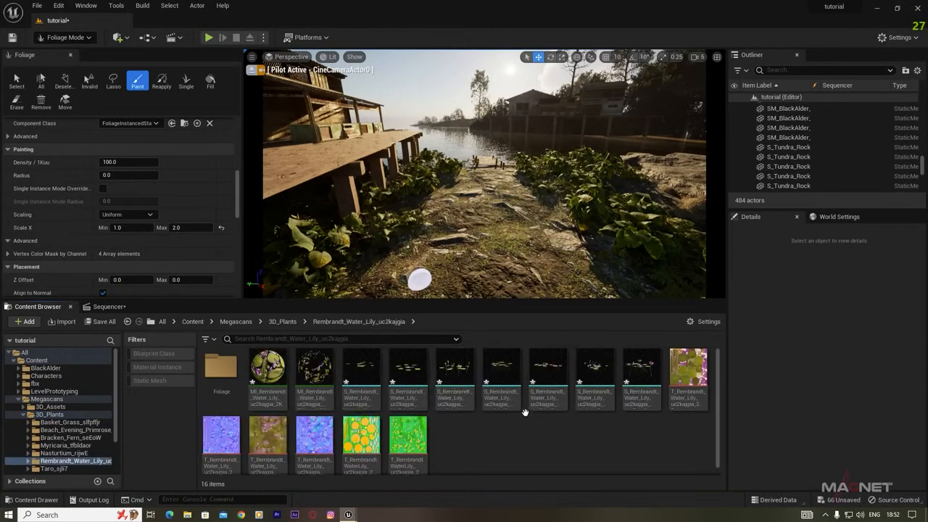
pyautogui.hotkey('alt', 'Left')
pyautogui.click(410, 368)
pyautogui.doubleClick(412, 368)
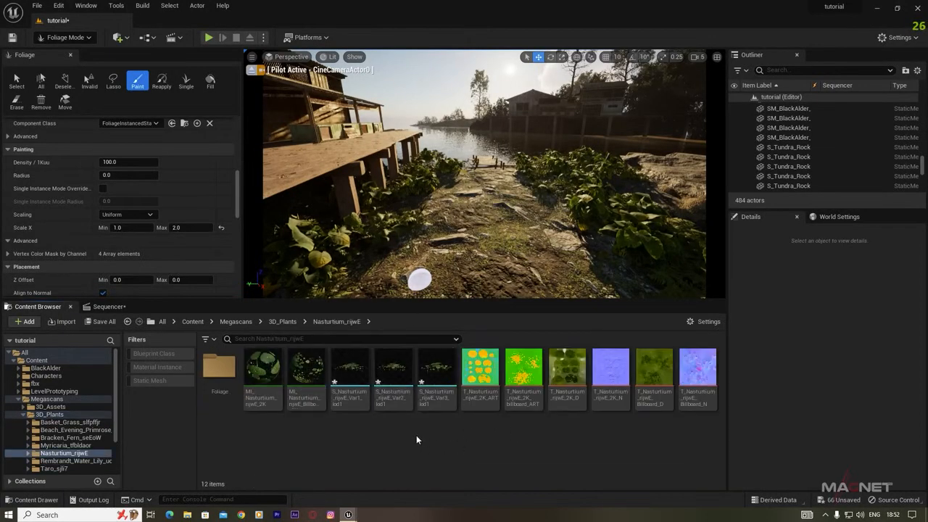
pyautogui.hotkey('alt', 'Left')
pyautogui.doubleClick(392, 369)
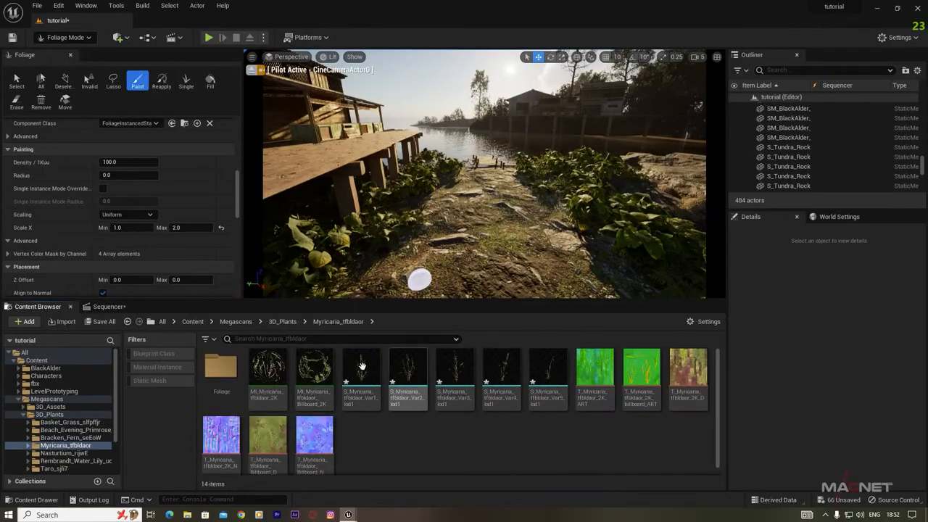
# Select the five Myricaria foliage types and paint them along the dirt path and towards the rocks by the tree.
pyautogui.moveTo(235, 193); pyautogui.dragTo(235, 161)
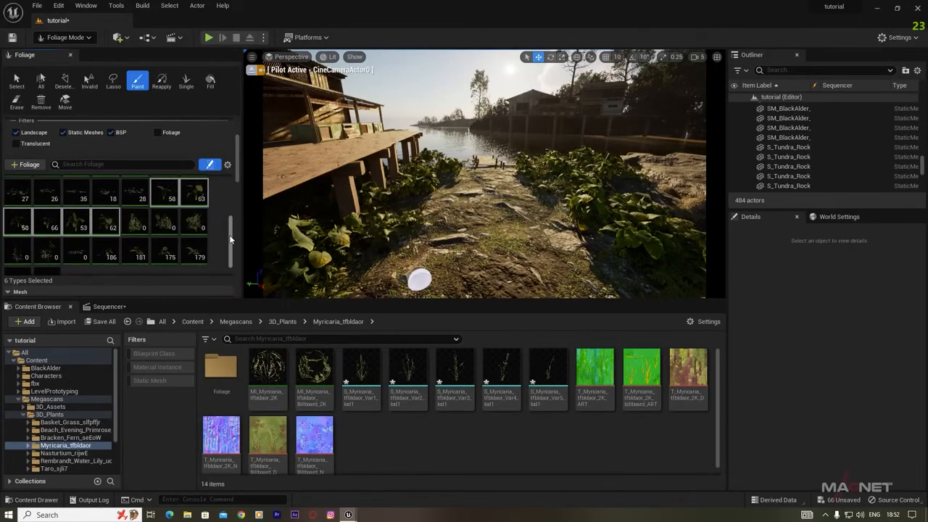
pyautogui.scroll(5, 230, 233)
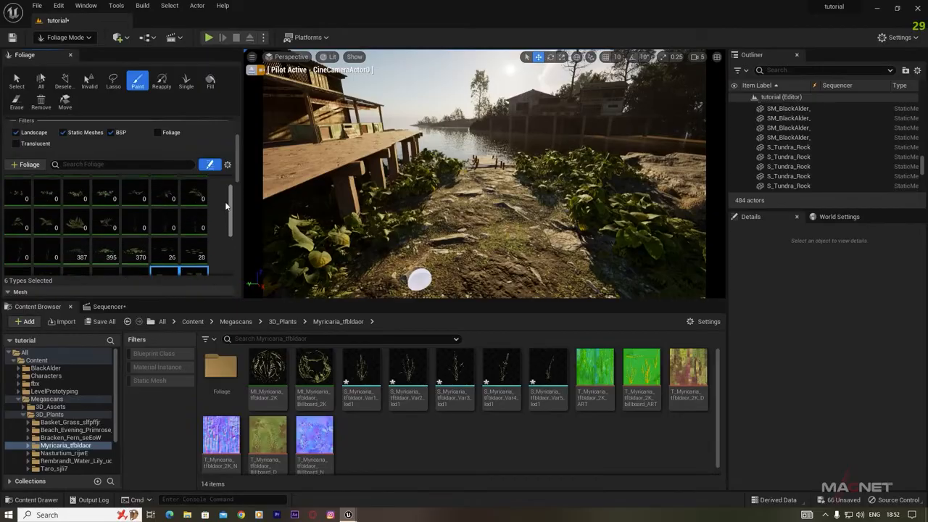
pyautogui.click(138, 243)
pyautogui.keyDown('shift'); pyautogui.click(58, 262); pyautogui.keyUp('shift')
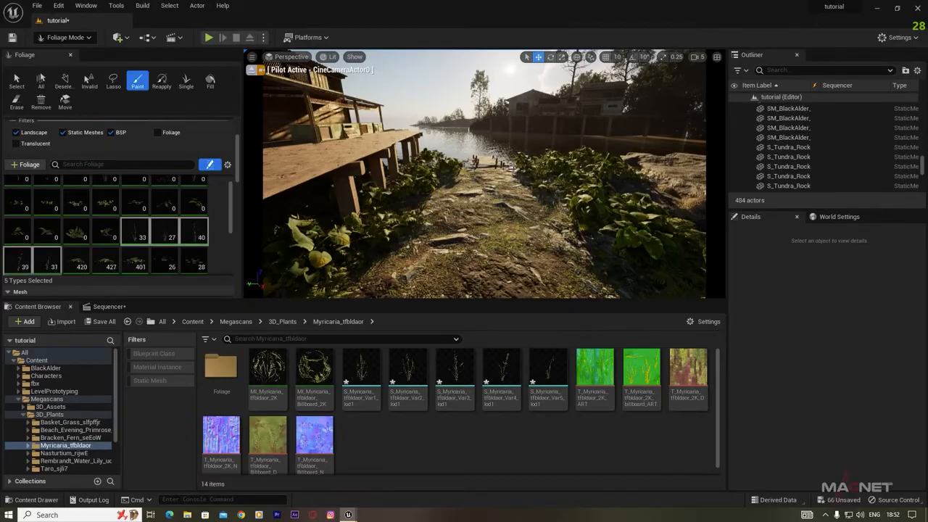
pyautogui.moveTo(522, 199); pyautogui.dragTo(580, 224, button='right')
pyautogui.moveTo(573, 261)
pyautogui.mouseDown()
pyautogui.moveTo(534, 218)
pyautogui.moveTo(510, 253)
pyautogui.moveTo(459, 189)
pyautogui.mouseUp()
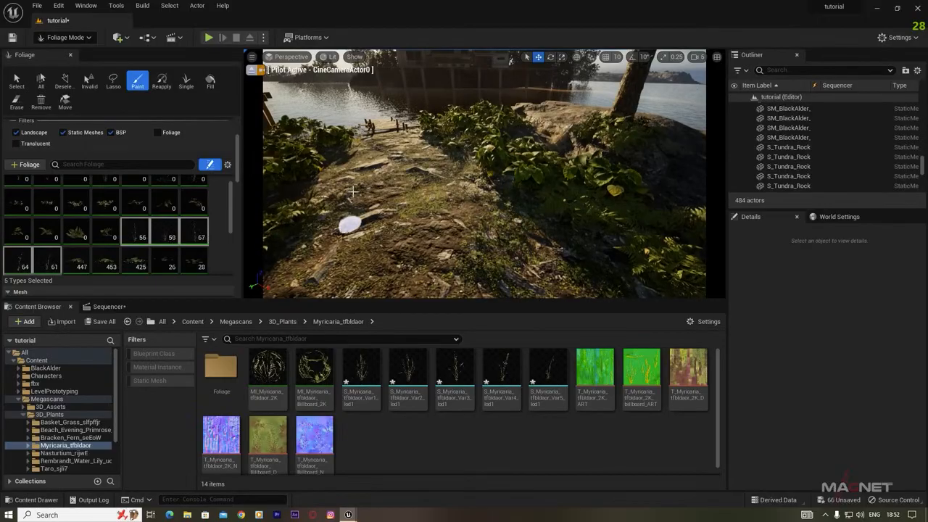
pyautogui.moveTo(395, 239)
pyautogui.mouseDown(button='right')
pyautogui.moveTo(435, 248)
pyautogui.moveTo(457, 290)
pyautogui.moveTo(400, 192)
pyautogui.moveTo(363, 177)
pyautogui.moveTo(372, 232)
pyautogui.moveTo(352, 251)
pyautogui.mouseUp(button='right')
pyautogui.moveTo(507, 195)
pyautogui.mouseDown()
pyautogui.moveTo(472, 190)
pyautogui.moveTo(421, 218)
pyautogui.mouseUp()
pyautogui.moveTo(420, 217)
pyautogui.mouseDown(button='right')
pyautogui.moveTo(540, 155)
pyautogui.moveTo(435, 248)
pyautogui.mouseUp(button='right')
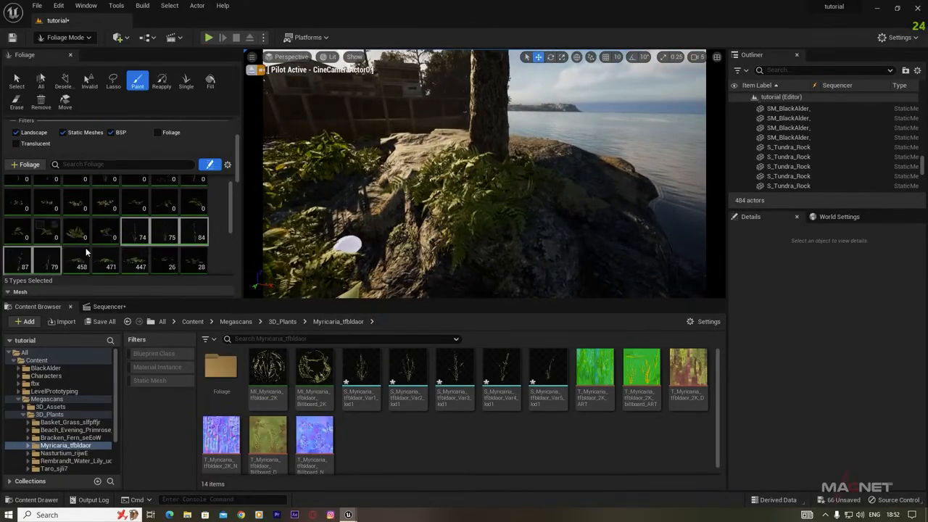
# Select the three White Ramping Fumitory foliage types and set their maximum Scale X to 2.5.
pyautogui.scroll(-4, 137, 240)
pyautogui.click(135, 212)
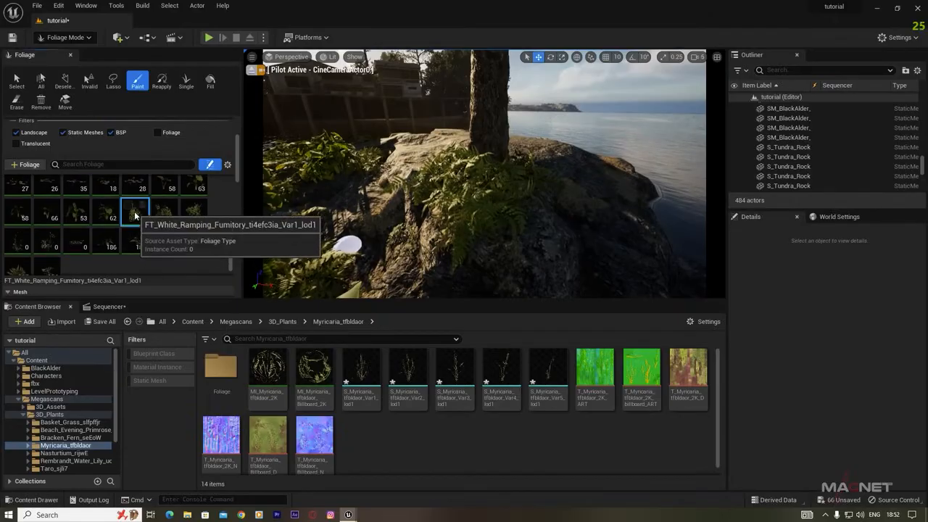
pyautogui.keyDown('shift'); pyautogui.click(199, 216); pyautogui.keyUp('shift')
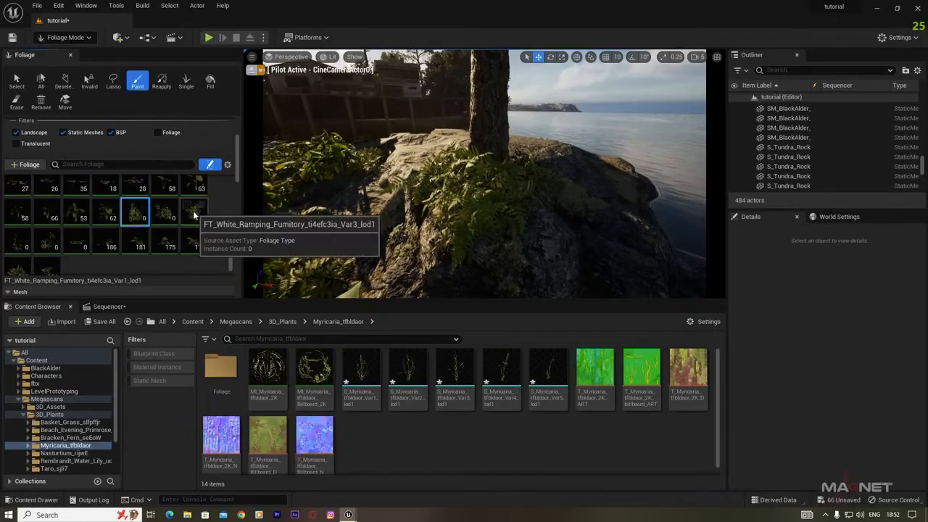
pyautogui.scroll(1, 157, 221)
pyautogui.click(129, 211)
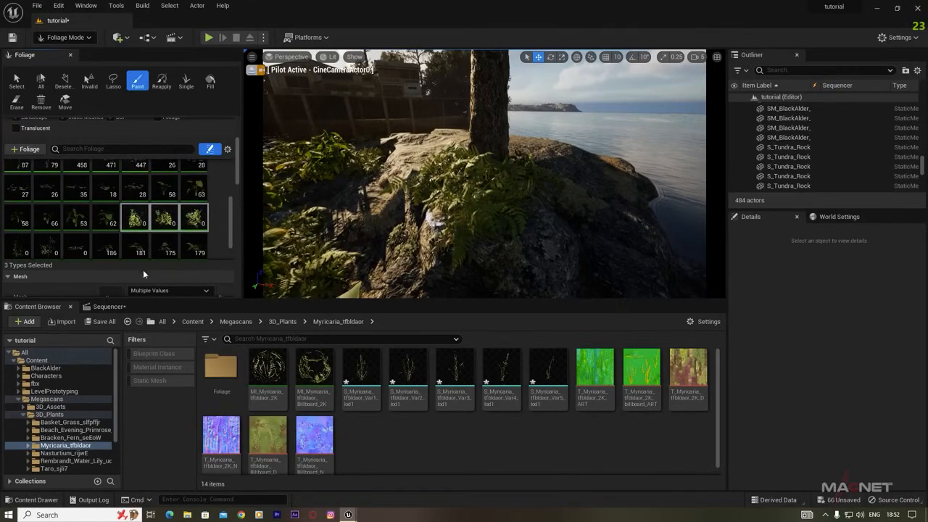
pyautogui.moveTo(237, 179); pyautogui.dragTo(237, 195)
pyautogui.click(183, 237)
pyautogui.write('2.5')
pyautogui.press('Return')
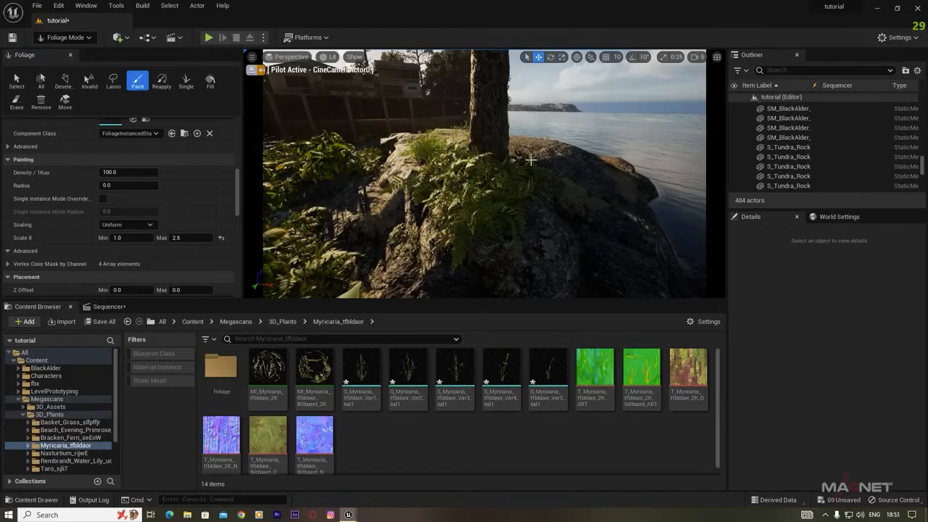
# Paint the White Ramping Fumitory over the rock around the tree and along the bank beside the wooden deck.
pyautogui.moveTo(552, 239)
pyautogui.mouseDown()
pyautogui.moveTo(559, 232)
pyautogui.moveTo(426, 261)
pyautogui.moveTo(385, 234)
pyautogui.moveTo(412, 242)
pyautogui.moveTo(385, 181)
pyautogui.mouseUp()
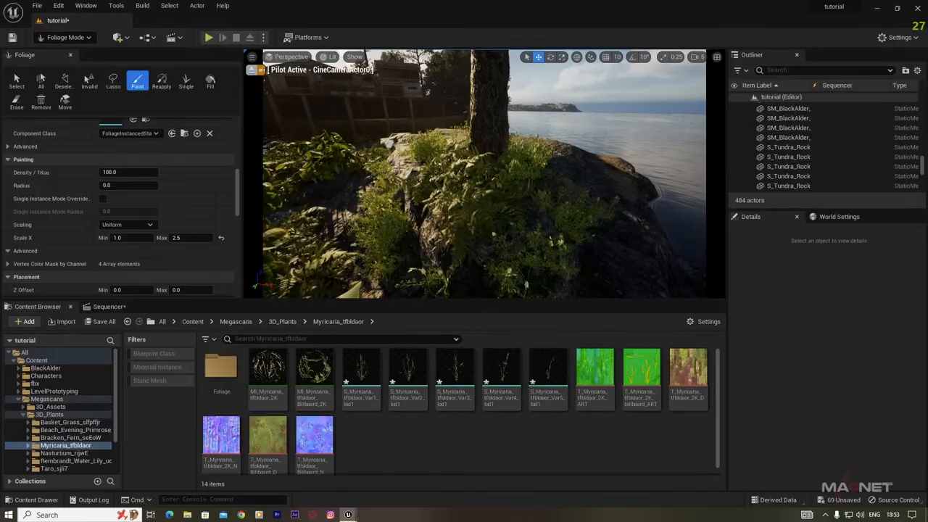
pyautogui.moveTo(397, 193)
pyautogui.mouseDown(button='right')
pyautogui.moveTo(380, 234)
pyautogui.moveTo(372, 190)
pyautogui.moveTo(398, 190)
pyautogui.moveTo(385, 191)
pyautogui.mouseUp(button='right')
pyautogui.moveTo(459, 193); pyautogui.dragTo(460, 197, button='right')
pyautogui.moveTo(460, 197)
pyautogui.mouseDown()
pyautogui.moveTo(504, 284)
pyautogui.moveTo(470, 195)
pyautogui.moveTo(555, 253)
pyautogui.mouseUp()
pyautogui.moveTo(557, 250)
pyautogui.mouseDown(button='right')
pyautogui.moveTo(508, 246)
pyautogui.moveTo(501, 255)
pyautogui.moveTo(547, 240)
pyautogui.moveTo(472, 234)
pyautogui.moveTo(449, 251)
pyautogui.moveTo(478, 254)
pyautogui.moveTo(488, 272)
pyautogui.mouseUp(button='right')
pyautogui.moveTo(403, 284)
pyautogui.mouseDown()
pyautogui.moveTo(419, 207)
pyautogui.moveTo(392, 236)
pyautogui.mouseUp()
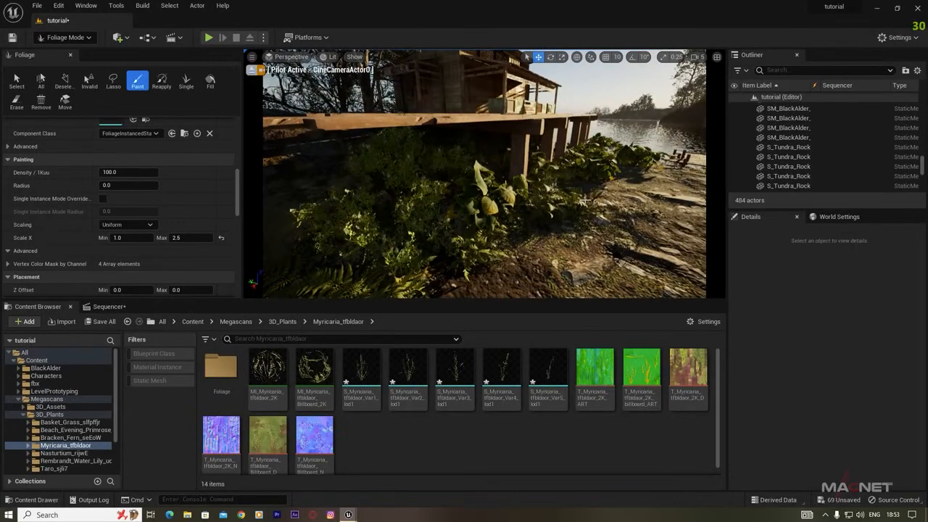
pyautogui.moveTo(578, 234); pyautogui.dragTo(486, 217, button='right')
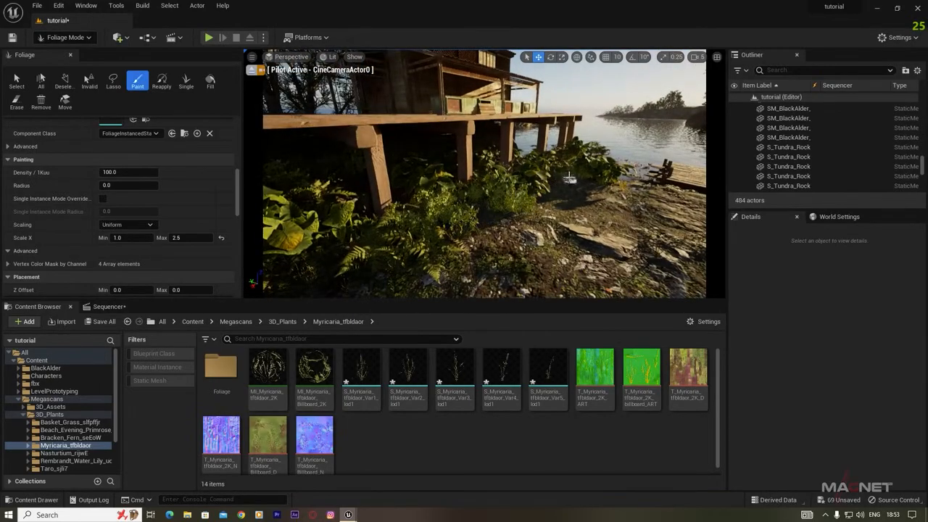
# Set both the minimum and maximum Scale X of the White Ramping Fumitory types to 4 for the waterline under the pier.
pyautogui.moveTo(588, 216)
pyautogui.mouseDown(button='right')
pyautogui.moveTo(689, 194)
pyautogui.moveTo(649, 197)
pyautogui.mouseUp(button='right')
pyautogui.press('w')
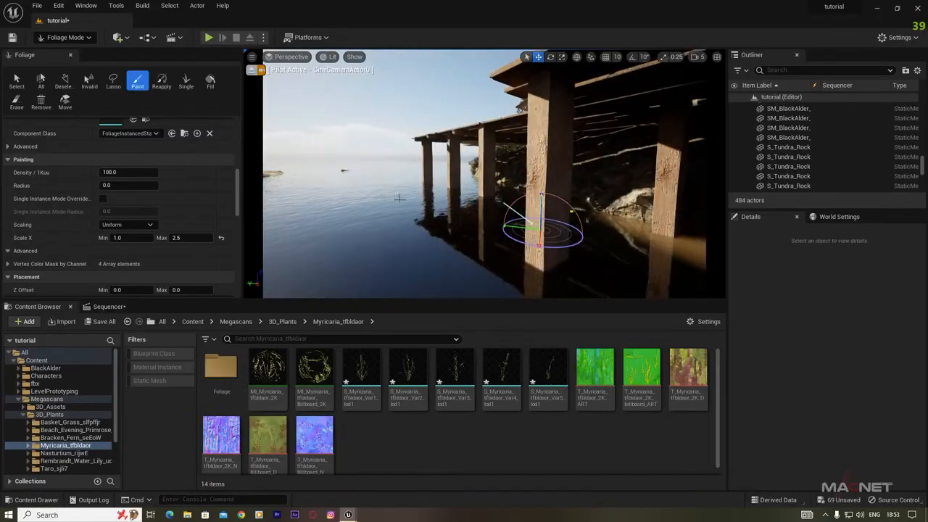
pyautogui.moveTo(238, 182); pyautogui.dragTo(236, 198)
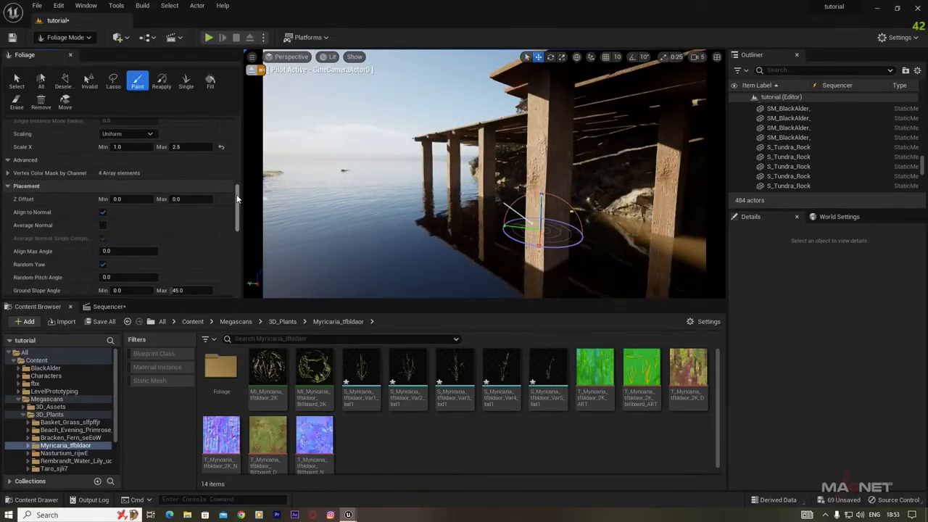
pyautogui.click(178, 147)
pyautogui.write('4')
pyautogui.press('Return')
pyautogui.click(114, 148)
pyautogui.write('4')
pyautogui.press('Return')
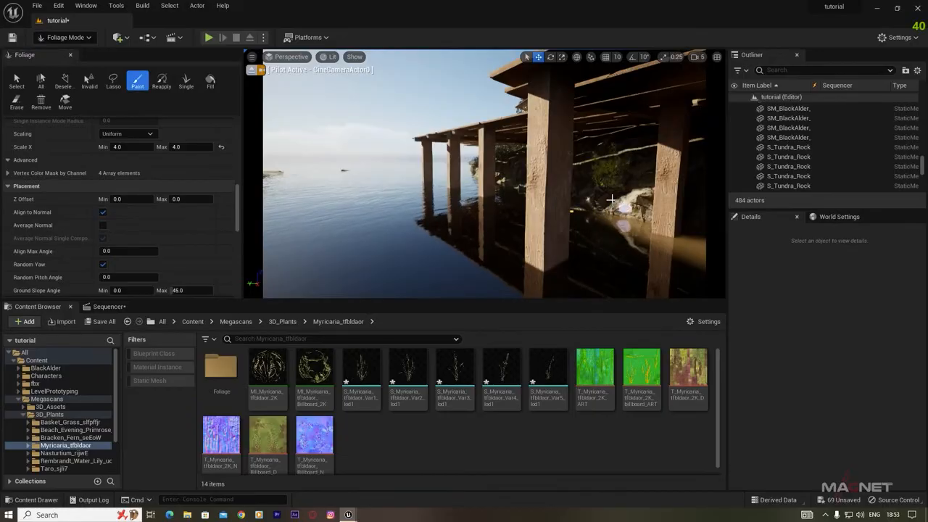
# Paint a clump of White Ramping Fumitory at the muddy waterline beneath the pier.
pyautogui.moveTo(589, 250); pyautogui.dragTo(610, 232, button='right')
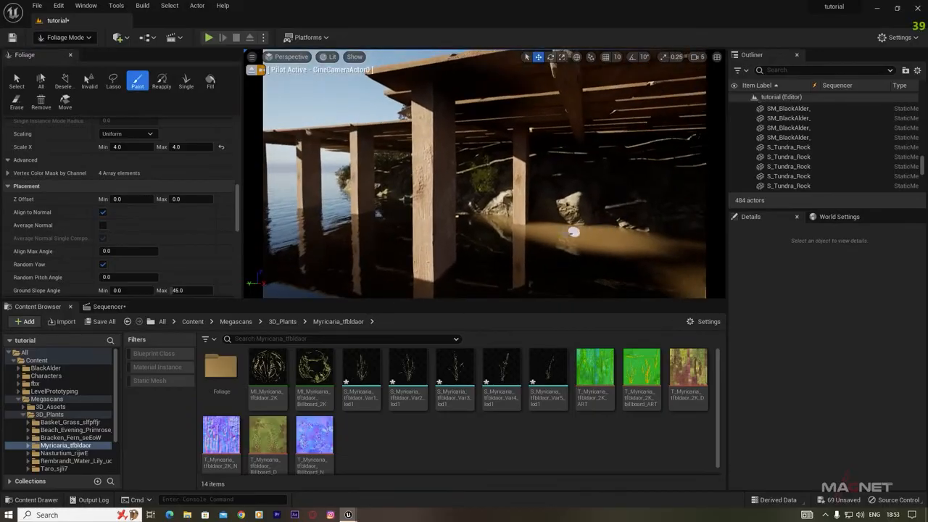
pyautogui.click(599, 232)
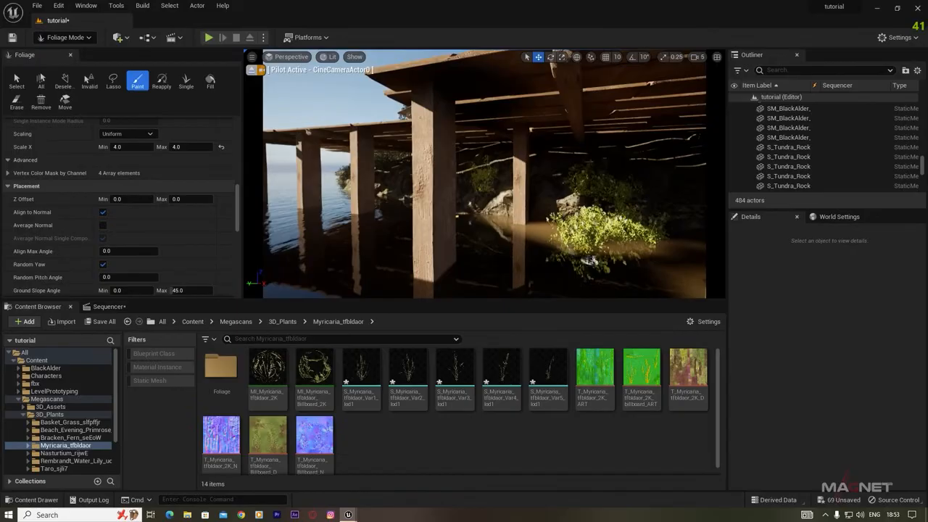
pyautogui.moveTo(609, 239); pyautogui.dragTo(435, 232, button='right')
# Enlarge the foliage brush and paint White Ramping Fumitory along the whole shoreline beneath the stilt houses.
pyautogui.moveTo(238, 199); pyautogui.dragTo(237, 109)
pyautogui.moveTo(109, 146); pyautogui.dragTo(167, 146)
pyautogui.click(477, 207)
pyautogui.moveTo(477, 206)
pyautogui.mouseDown(button='right')
pyautogui.moveTo(377, 206)
pyautogui.moveTo(457, 246)
pyautogui.mouseUp(button='right')
pyautogui.moveTo(457, 247); pyautogui.dragTo(377, 210)
pyautogui.moveTo(377, 211)
pyautogui.mouseDown(button='right')
pyautogui.moveTo(334, 211)
pyautogui.moveTo(464, 217)
pyautogui.mouseUp(button='right')
pyautogui.moveTo(377, 210); pyautogui.dragTo(326, 218)
pyautogui.moveTo(327, 217); pyautogui.dragTo(362, 211, button='right')
pyautogui.moveTo(442, 218); pyautogui.dragTo(624, 224)
pyautogui.moveTo(508, 225); pyautogui.dragTo(377, 225, button='right')
# Select the six Taro foliage types and set both their minimum and maximum Scale X to 3.
pyautogui.scroll(-5, 225, 174)
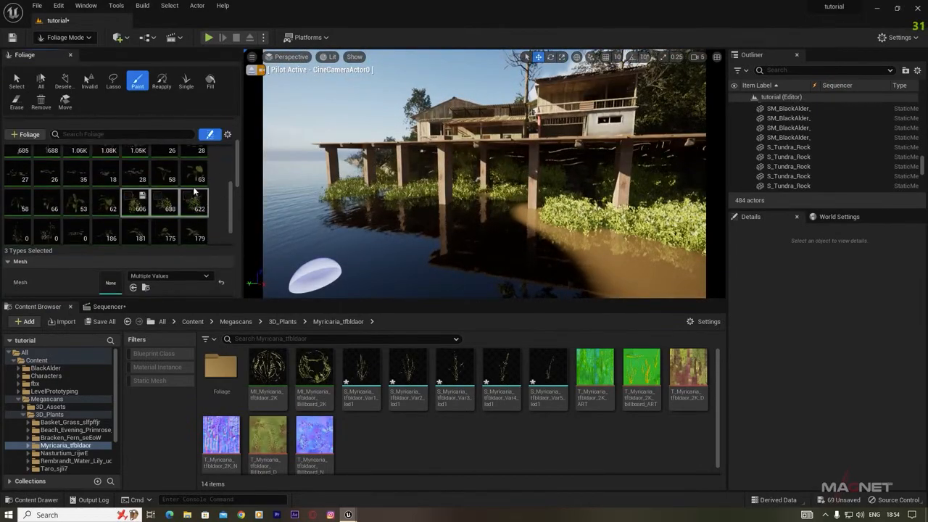
pyautogui.click(166, 177)
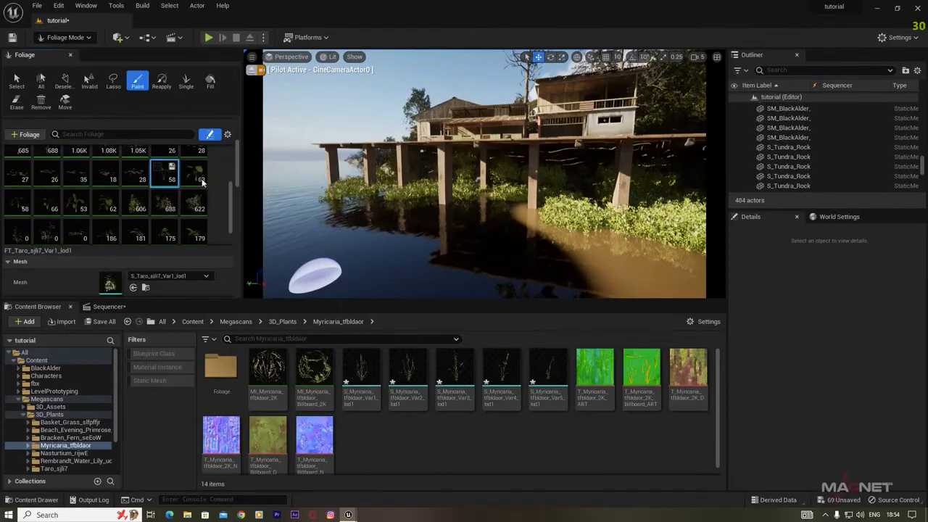
pyautogui.keyDown('shift'); pyautogui.click(103, 206); pyautogui.keyUp('shift')
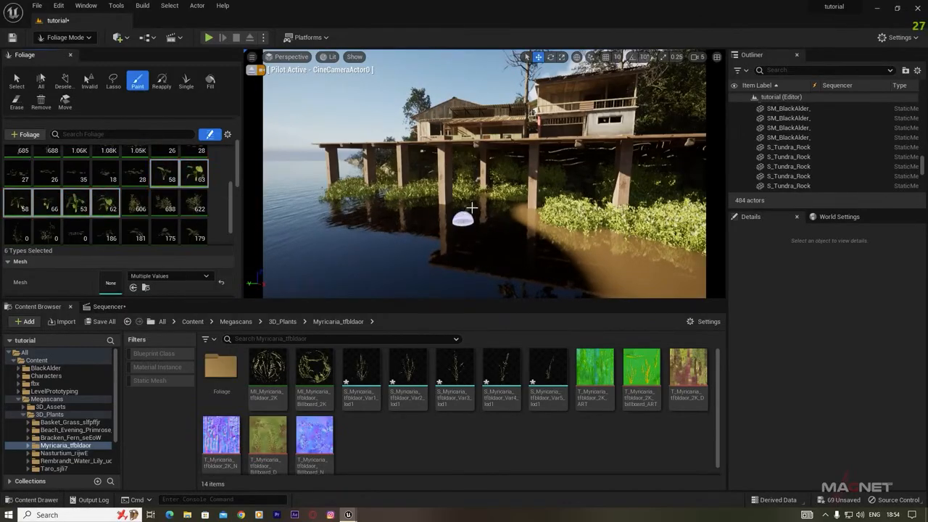
pyautogui.moveTo(237, 153); pyautogui.dragTo(238, 181)
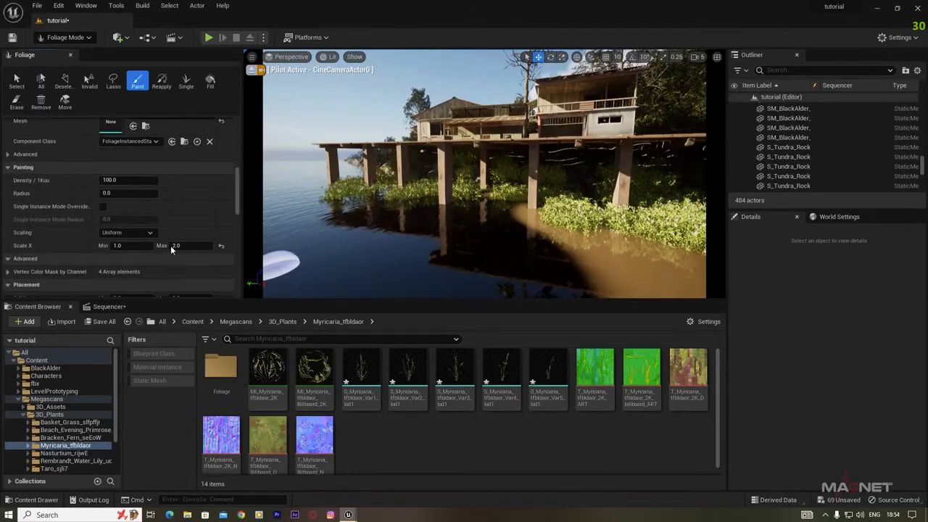
pyautogui.click(174, 246)
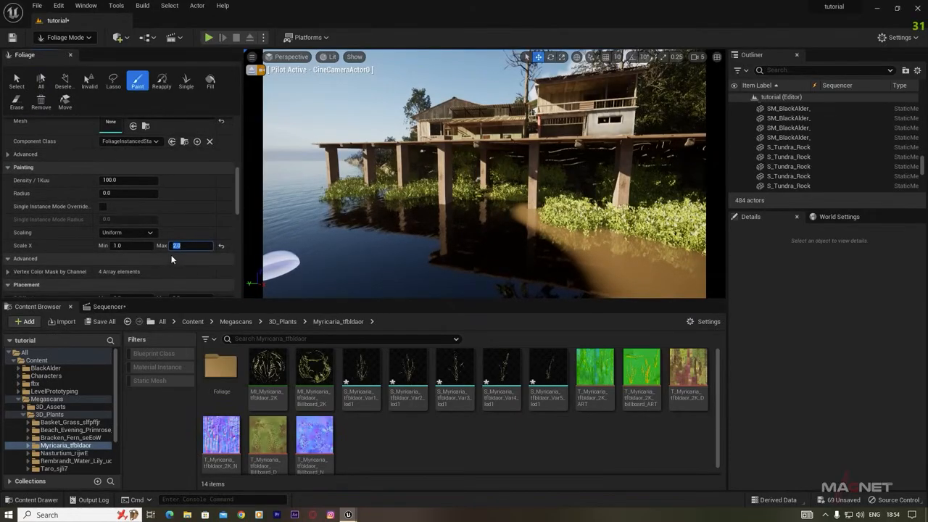
pyautogui.write('3')
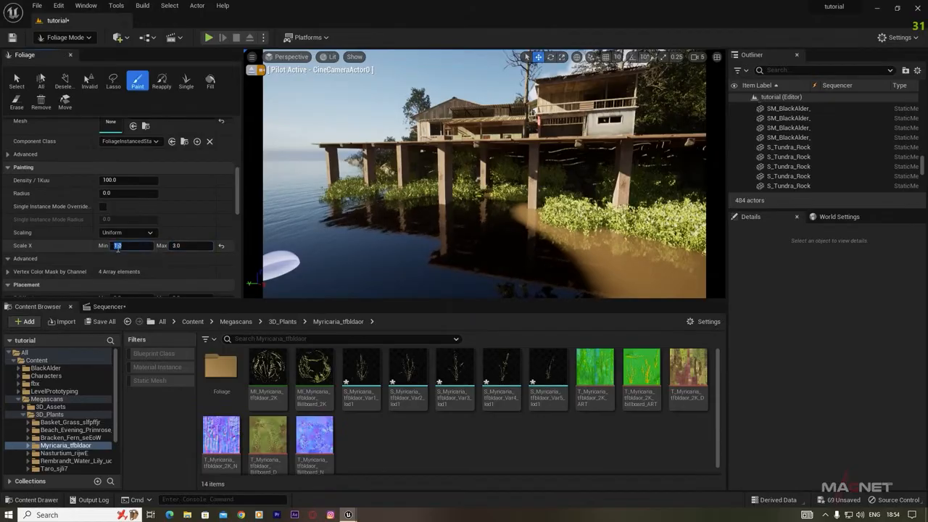
pyautogui.write('3')
pyautogui.press('Return')
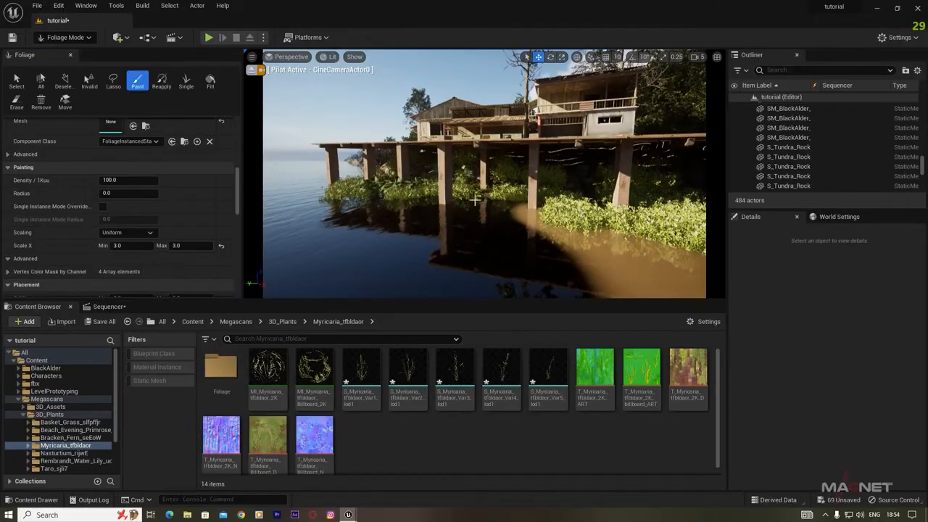
# Paint Taro plants along the waterline beneath the stilt houses' pier and along the adjoining bank.
pyautogui.moveTo(501, 208)
pyautogui.mouseDown()
pyautogui.moveTo(540, 207)
pyautogui.moveTo(569, 167)
pyautogui.mouseUp()
pyautogui.moveTo(567, 228); pyautogui.dragTo(673, 255)
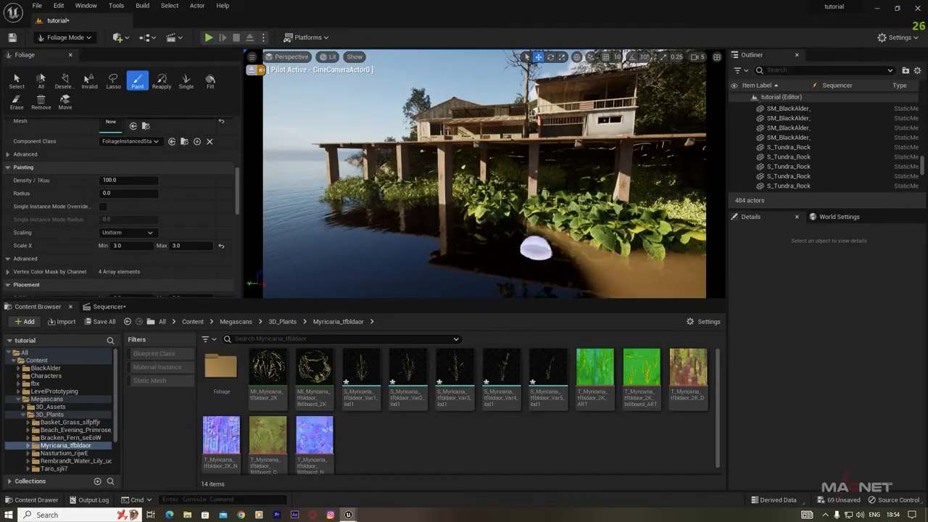
pyautogui.moveTo(541, 248); pyautogui.dragTo(638, 250, button='right')
pyautogui.moveTo(553, 225)
pyautogui.mouseDown()
pyautogui.moveTo(598, 208)
pyautogui.moveTo(551, 196)
pyautogui.mouseUp()
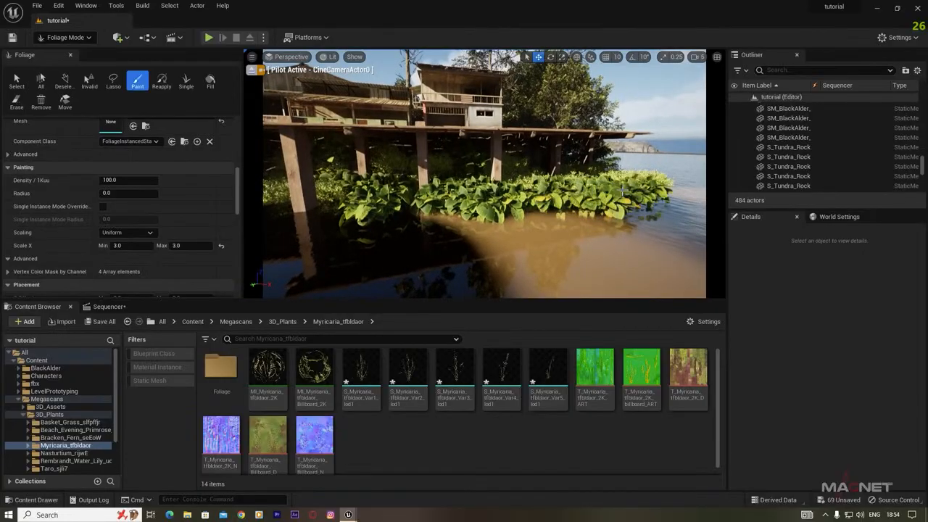
pyautogui.moveTo(566, 221); pyautogui.dragTo(488, 201, button='right')
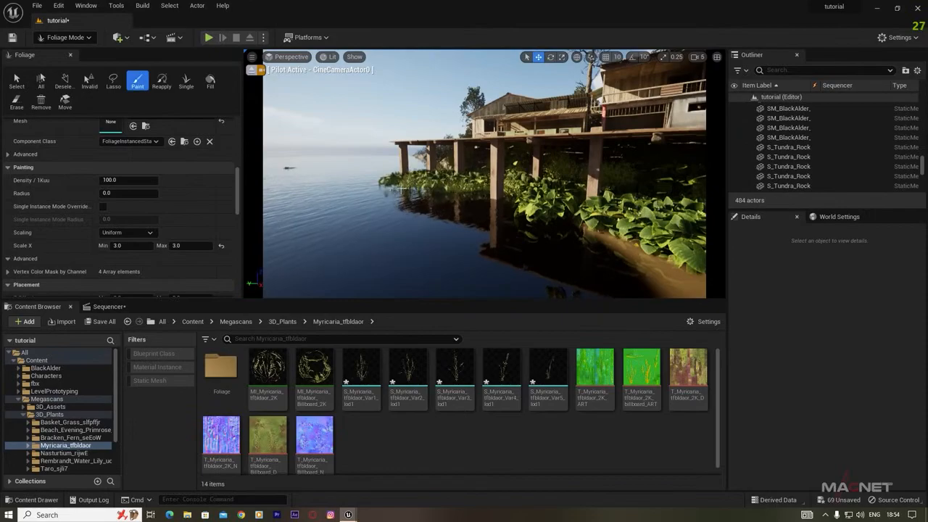
pyautogui.press('s')
pyautogui.moveTo(559, 236)
pyautogui.mouseDown(button='right')
pyautogui.moveTo(507, 230)
pyautogui.moveTo(573, 236)
pyautogui.moveTo(558, 225)
pyautogui.mouseUp(button='right')
pyautogui.press('w')
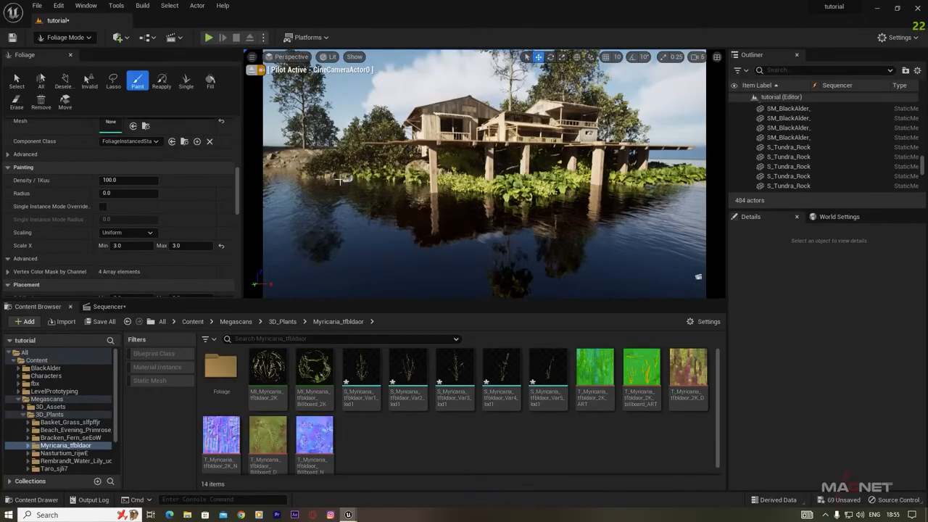
pyautogui.moveTo(318, 182); pyautogui.dragTo(341, 183, button='right')
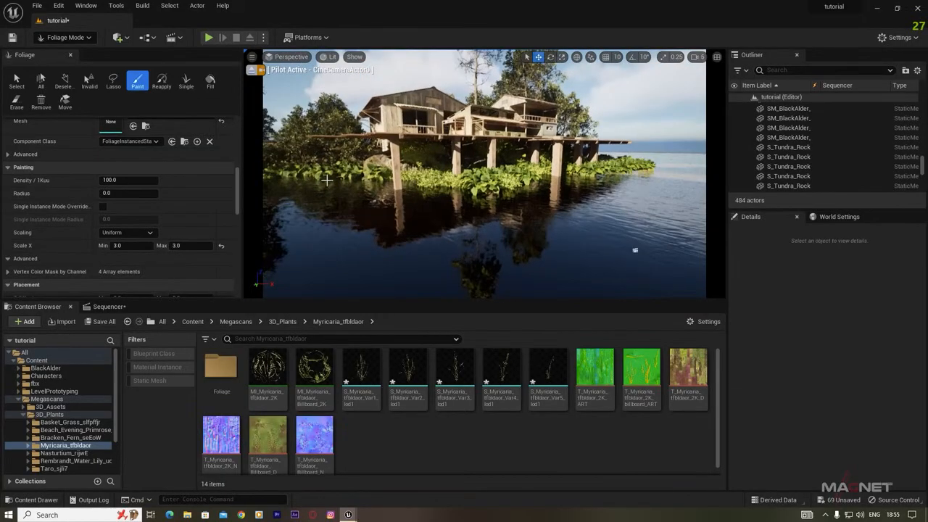
# Examine the planted path, the shoreline and the bare rocky island around the opposite house.
pyautogui.moveTo(479, 223)
pyautogui.mouseDown(button='right')
pyautogui.moveTo(543, 220)
pyautogui.moveTo(406, 224)
pyautogui.moveTo(412, 250)
pyautogui.moveTo(435, 245)
pyautogui.moveTo(444, 215)
pyautogui.mouseUp(button='right')
pyautogui.press('s')
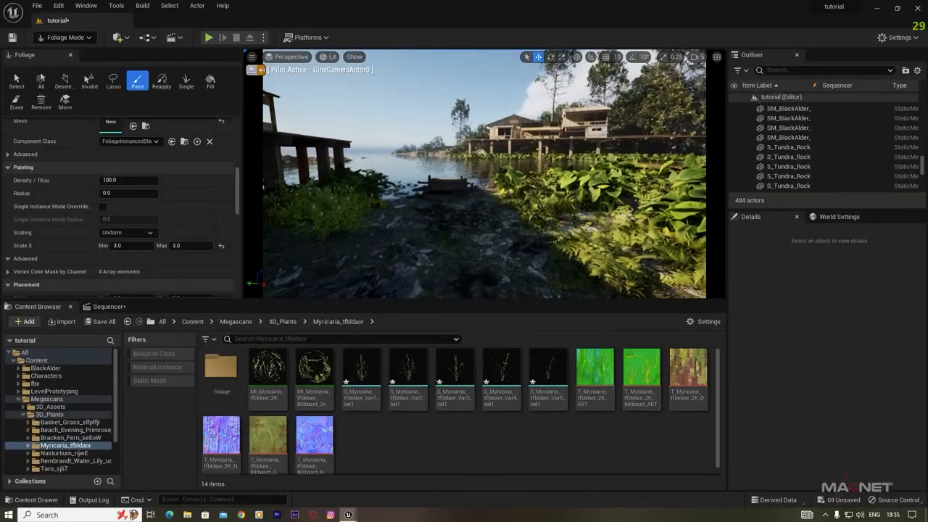
pyautogui.moveTo(443, 215)
pyautogui.mouseDown(button='right')
pyautogui.moveTo(447, 272)
pyautogui.moveTo(445, 231)
pyautogui.moveTo(436, 238)
pyautogui.moveTo(438, 227)
pyautogui.moveTo(412, 227)
pyautogui.moveTo(390, 244)
pyautogui.mouseUp(button='right')
pyautogui.press('s')
pyautogui.press('s')
pyautogui.press('w')
pyautogui.press('w')
pyautogui.press('d')
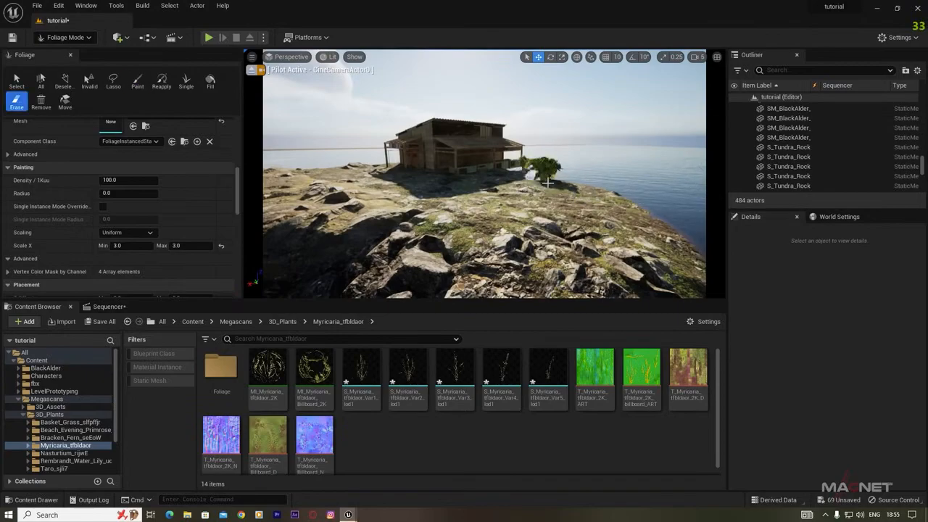
# Switch to Selection mode and duplicate the Black Alder beside the stilt houses over to the house on the rocky island.
pyautogui.moveTo(567, 235); pyautogui.dragTo(596, 230, button='right')
pyautogui.press('s')
pyautogui.click(72, 38)
pyautogui.click(62, 55)
pyautogui.moveTo(364, 181); pyautogui.dragTo(424, 176, button='right')
pyautogui.press('w')
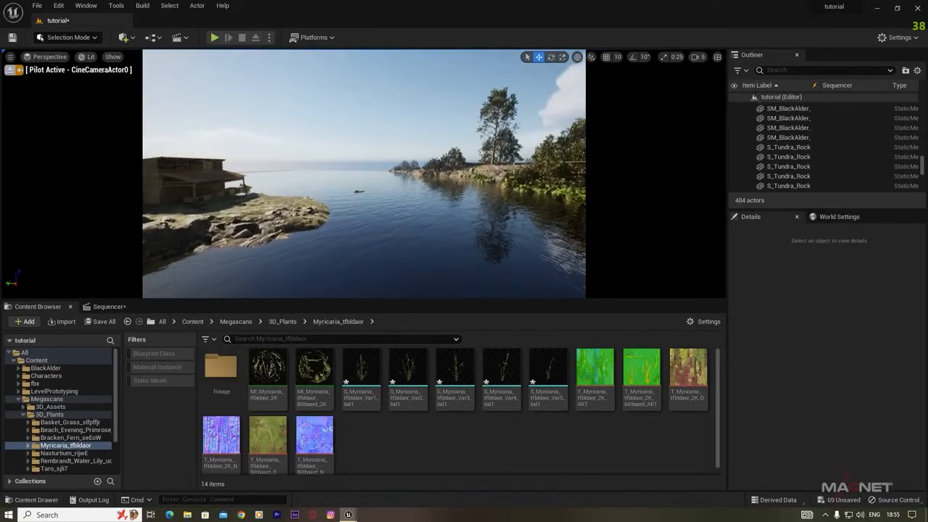
pyautogui.click(537, 160)
pyautogui.moveTo(533, 212); pyautogui.dragTo(548, 215, button='right')
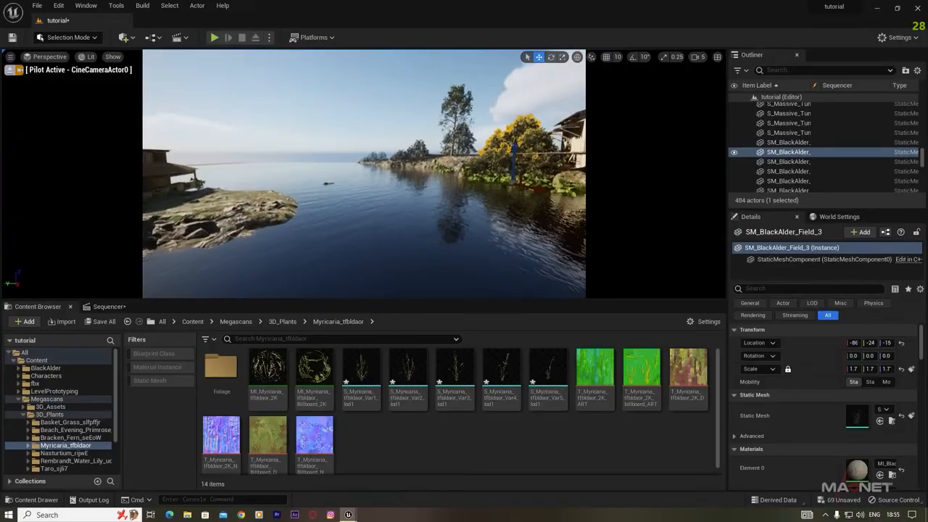
pyautogui.keyDown('alt'); pyautogui.moveTo(506, 182); pyautogui.dragTo(149, 197); pyautogui.keyUp('alt')
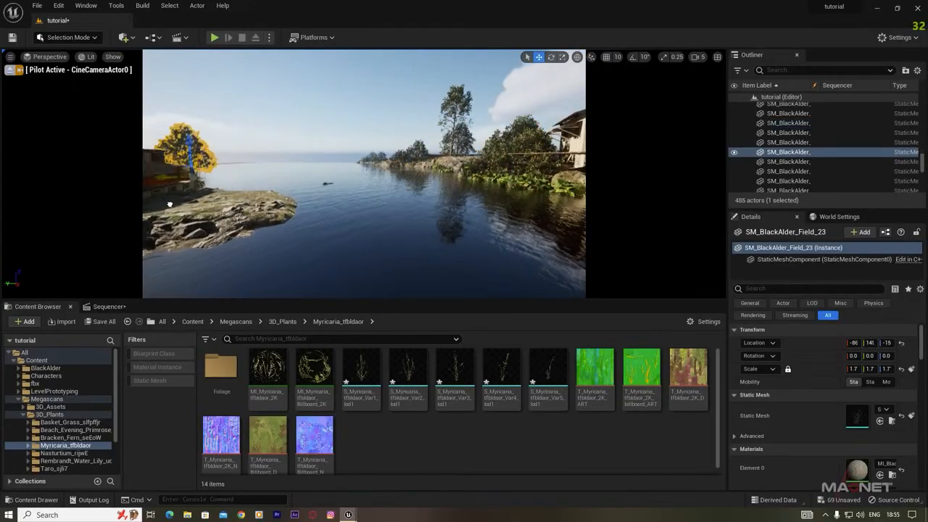
# Reposition the copied Black Alder behind the island house and place another copy next to it.
pyautogui.press('f')
pyautogui.moveTo(364, 174); pyautogui.dragTo(319, 174, button='right')
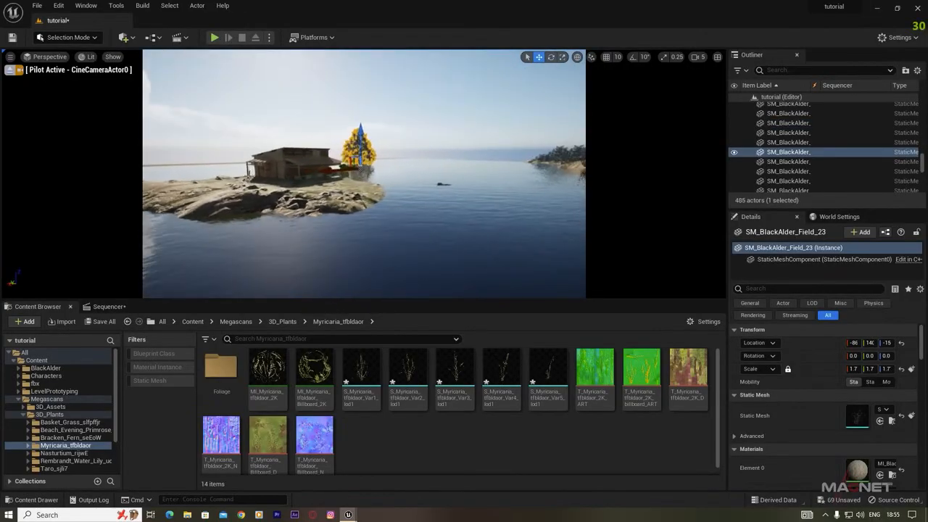
pyautogui.moveTo(247, 188); pyautogui.dragTo(177, 190)
pyautogui.moveTo(227, 222); pyautogui.dragTo(280, 171, button='right')
pyautogui.moveTo(288, 162); pyautogui.dragTo(322, 240)
pyautogui.press('e')
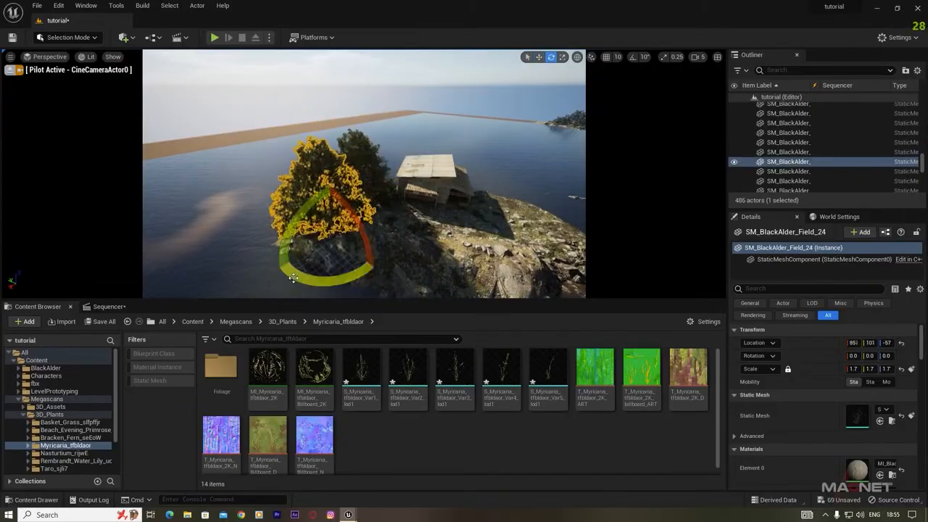
# Duplicate more Black Alder trees around the island house and the far stilt houses, varying their rotation and scale.
pyautogui.keyDown('alt'); pyautogui.moveTo(313, 273); pyautogui.dragTo(395, 192); pyautogui.keyUp('alt')
pyautogui.press('r')
pyautogui.moveTo(378, 133); pyautogui.dragTo(348, 218, button='right')
pyautogui.keyDown('alt'); pyautogui.moveTo(348, 217); pyautogui.dragTo(394, 246); pyautogui.keyUp('alt')
pyautogui.press('e')
pyautogui.moveTo(394, 246); pyautogui.dragTo(377, 218, button='right')
pyautogui.press('w')
pyautogui.keyDown('alt'); pyautogui.moveTo(377, 217); pyautogui.dragTo(320, 286); pyautogui.keyUp('alt')
pyautogui.moveTo(320, 286); pyautogui.dragTo(449, 309, button='right')
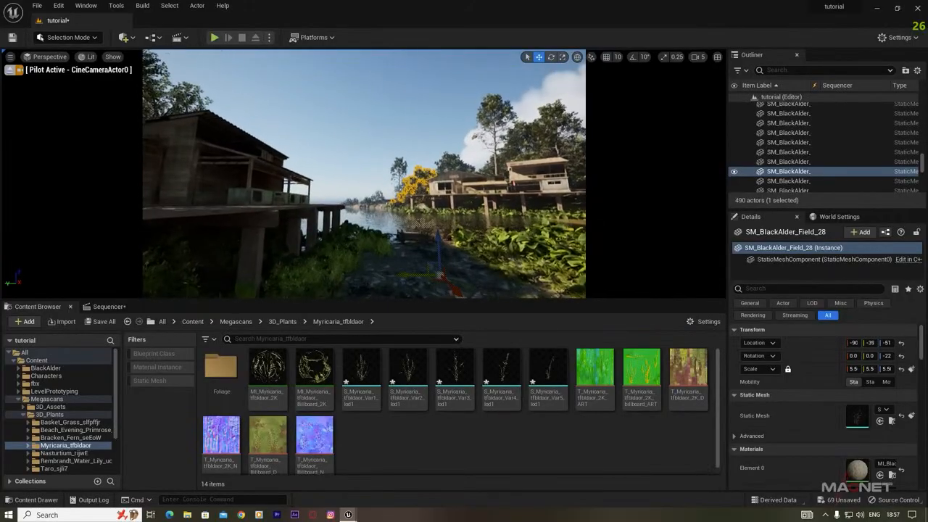
pyautogui.press('Escape')
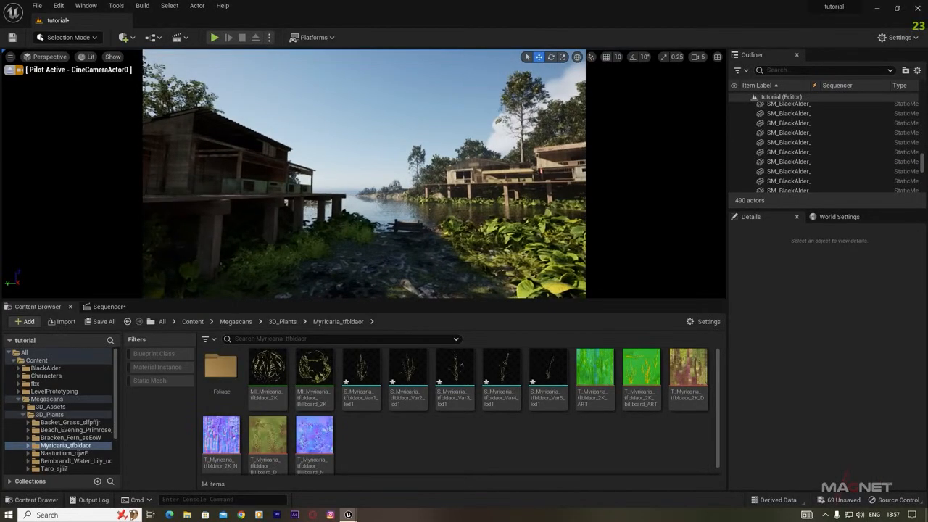
# Switch to the Epic Games Launcher and add the Megascans - Forest Path pack to the tutorial project.
pyautogui.moveTo(386, 119)
pyautogui.mouseDown(button='right')
pyautogui.moveTo(397, 115)
pyautogui.moveTo(386, 118)
pyautogui.mouseUp(button='right')
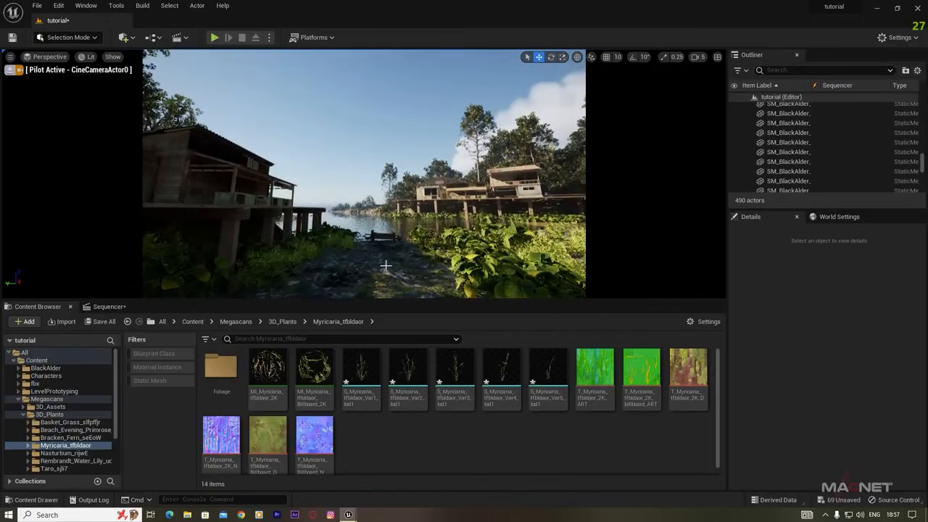
pyautogui.moveTo(395, 258)
pyautogui.mouseDown(button='right')
pyautogui.moveTo(374, 254)
pyautogui.moveTo(397, 257)
pyautogui.moveTo(397, 275)
pyautogui.mouseUp(button='right')
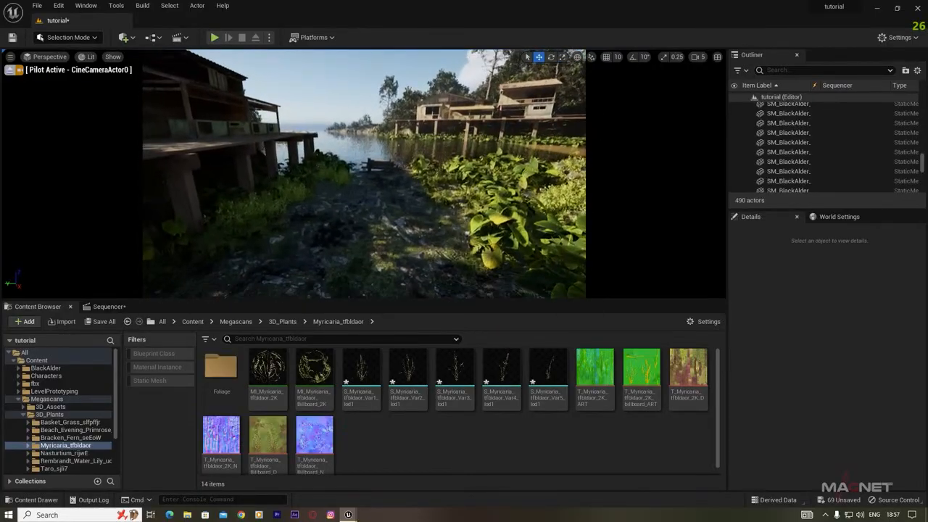
pyautogui.click(37, 360)
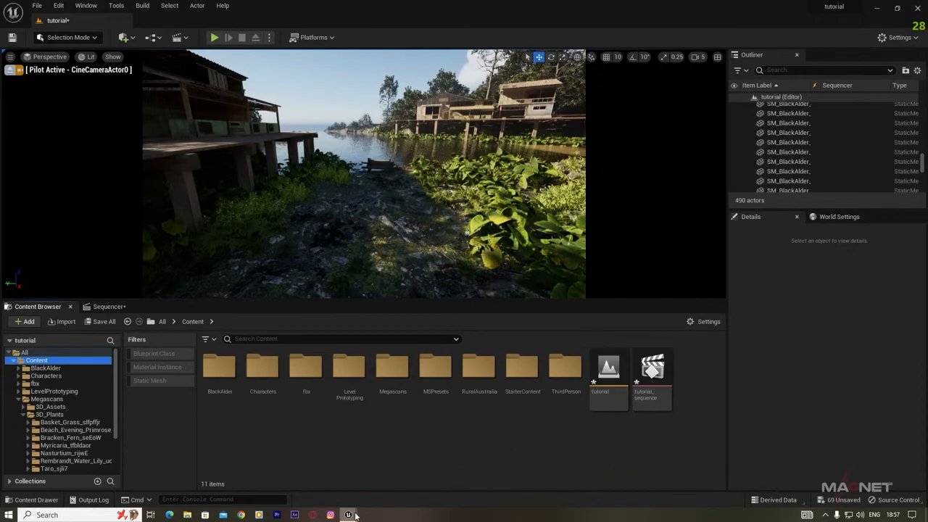
pyautogui.moveTo(355, 516)
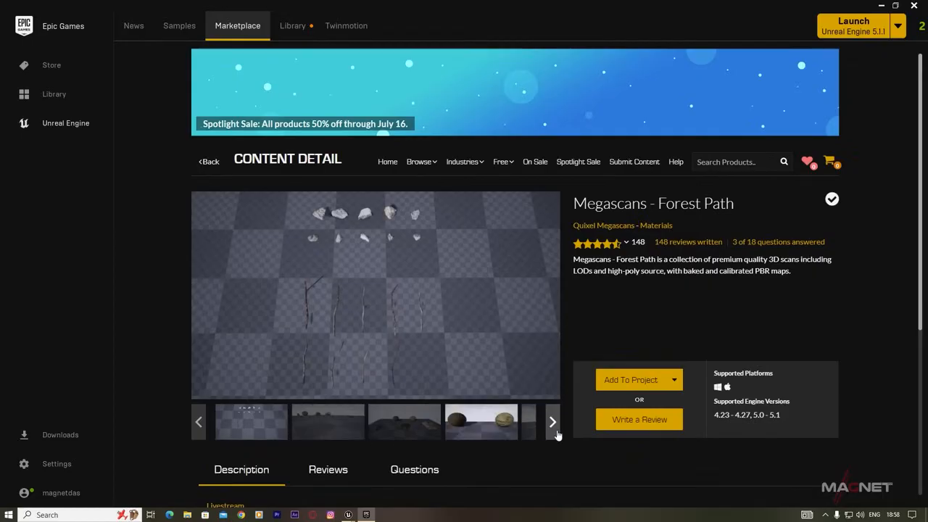
pyautogui.moveTo(742, 197); pyautogui.dragTo(703, 204)
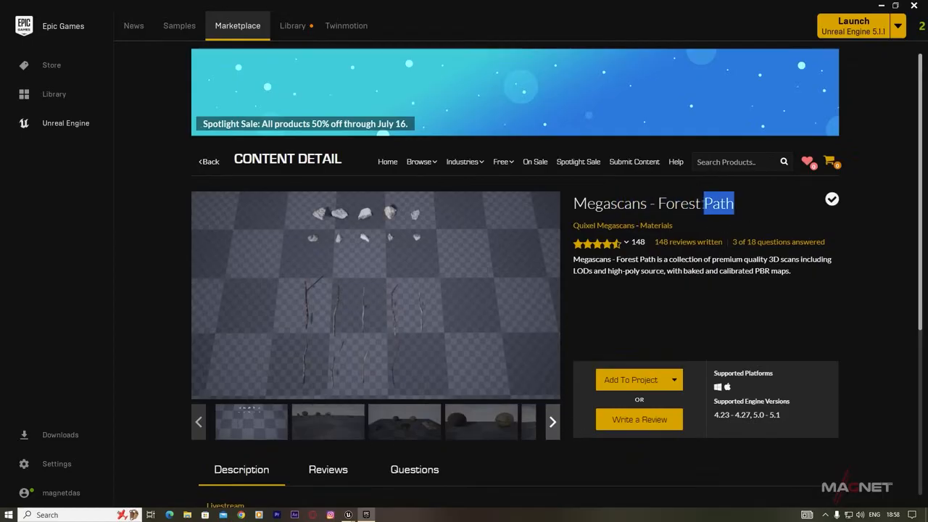
pyautogui.click(629, 382)
pyautogui.scroll(-5, 498, 281)
pyautogui.scroll(-3, 498, 281)
pyautogui.click(363, 216)
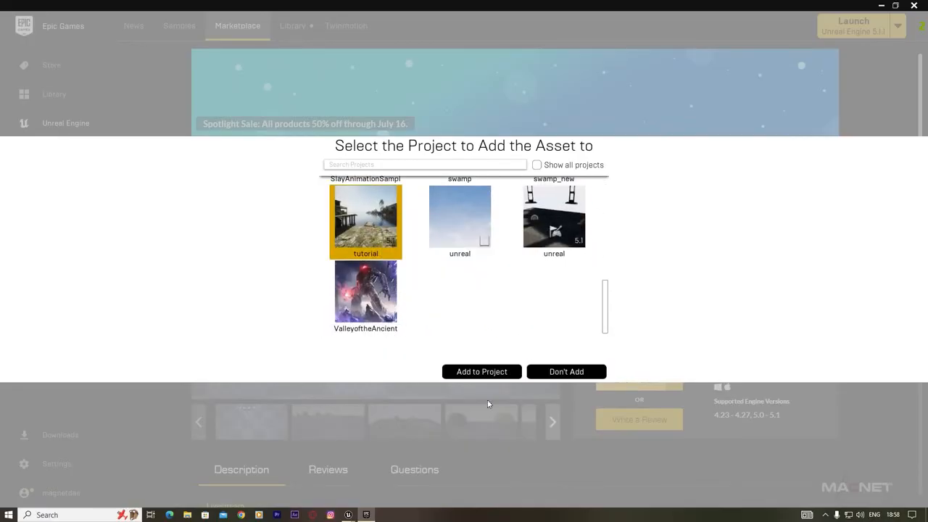
pyautogui.click(482, 371)
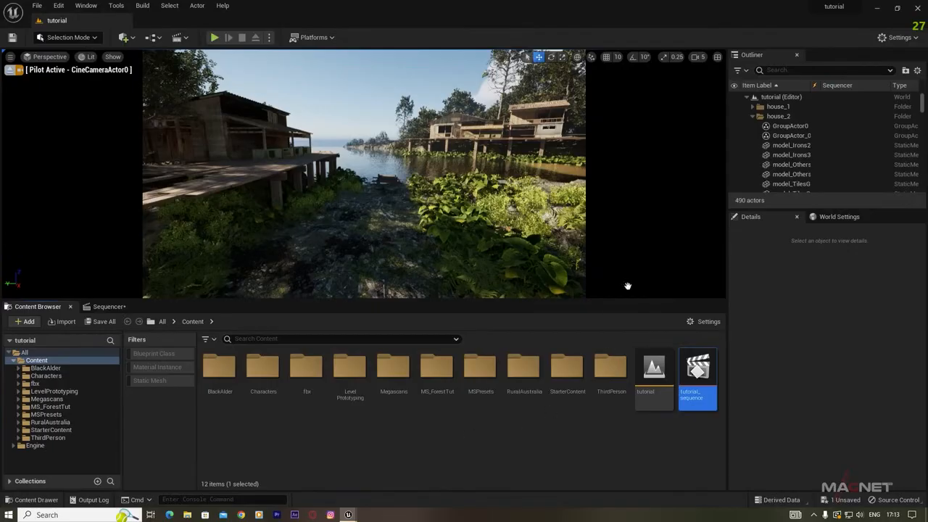
# Open the MS_ForestTut content folder in Unreal Engine and filter it to static meshes.
pyautogui.doubleClick(441, 371)
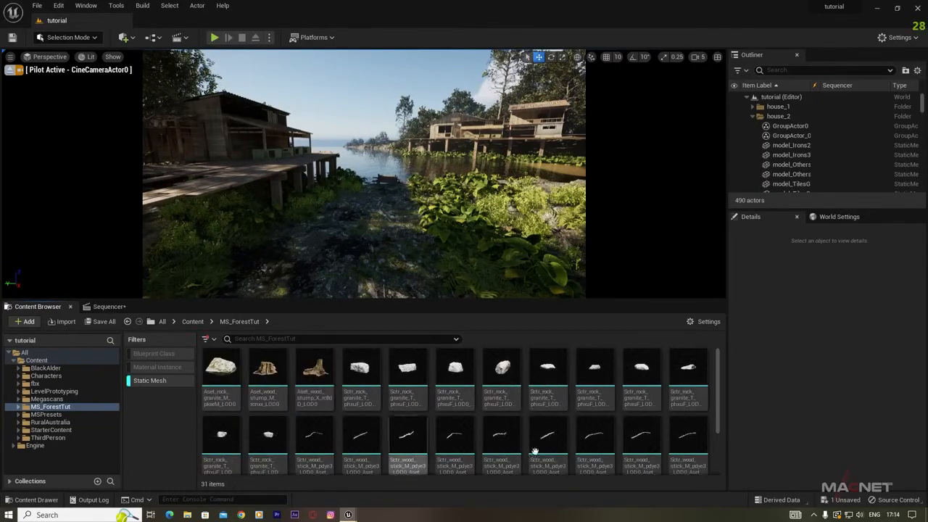
pyautogui.scroll(-3, 578, 447)
pyautogui.scroll(3, 472, 431)
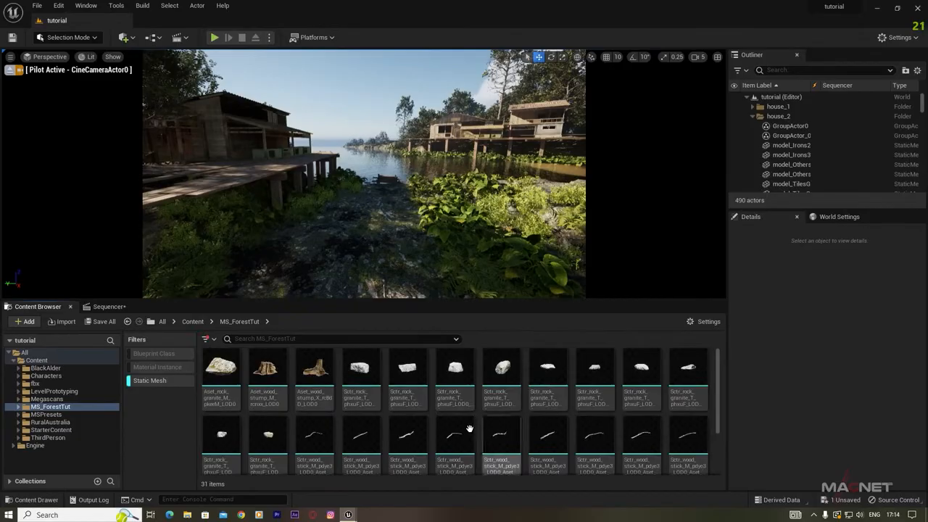
# Enable Nanite for all the static meshes in the MS_ForestTut folder.
pyautogui.scroll(-3, 469, 429)
pyautogui.click(595, 442)
pyautogui.hotkey('ctrl', 'a')
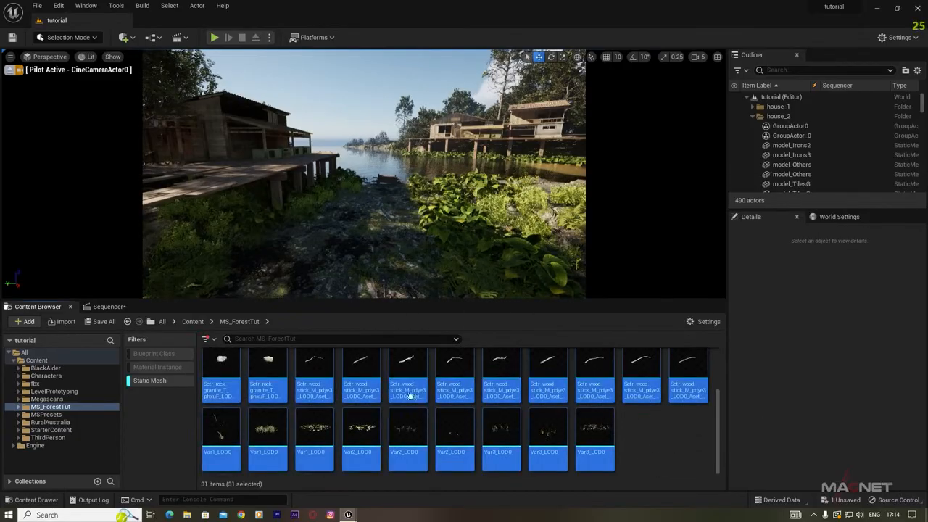
pyautogui.rightClick(544, 431)
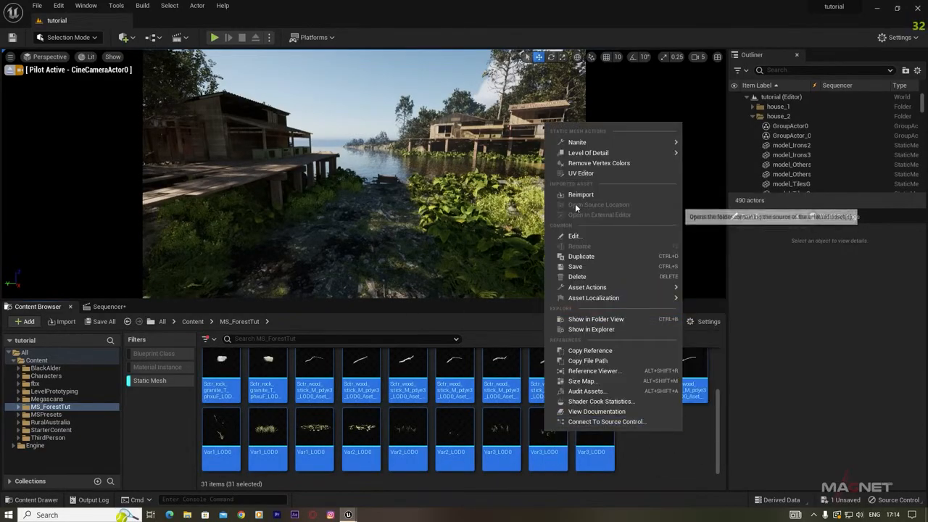
pyautogui.moveTo(574, 144)
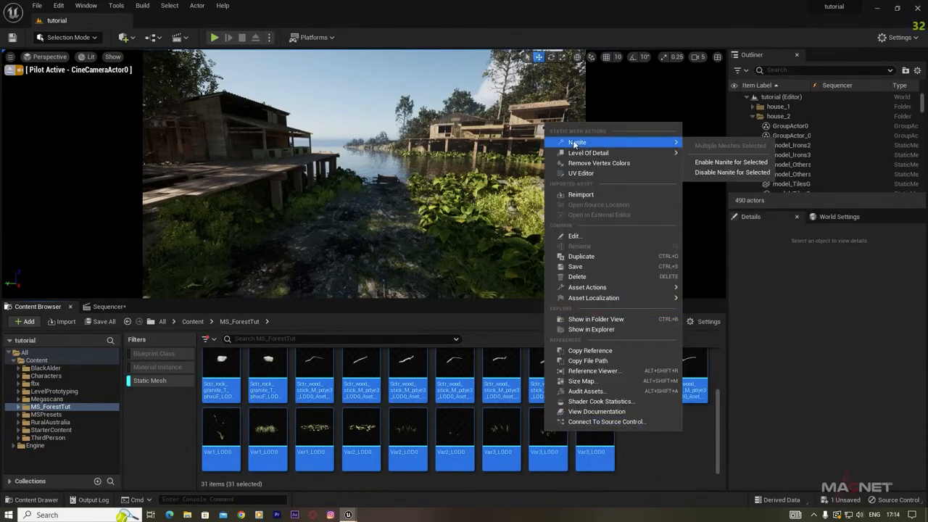
pyautogui.click(726, 163)
pyautogui.click(659, 457)
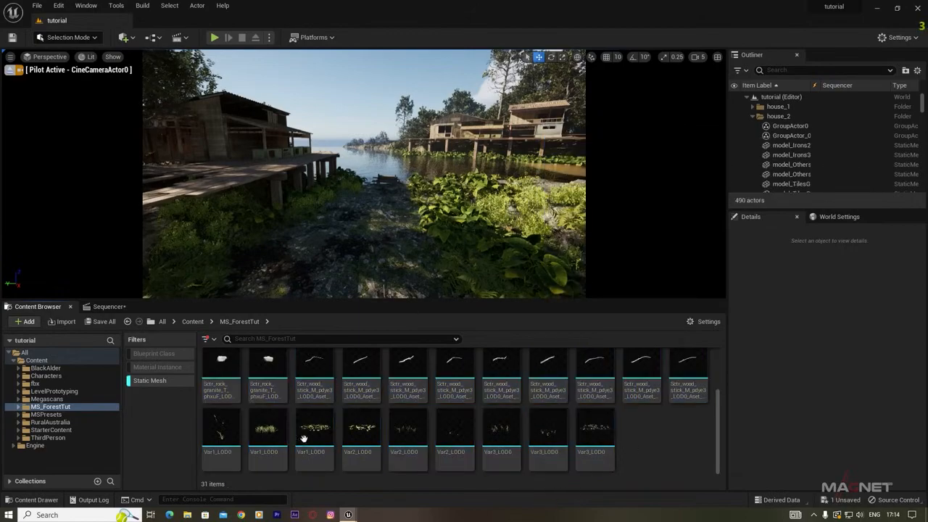
# Switch to Foliage mode and add the dead-leaves meshes Var1_LOD0, Var2_LOD0 and Var3_LOD0 to the foliage palette.
pyautogui.scroll(2, 559, 410)
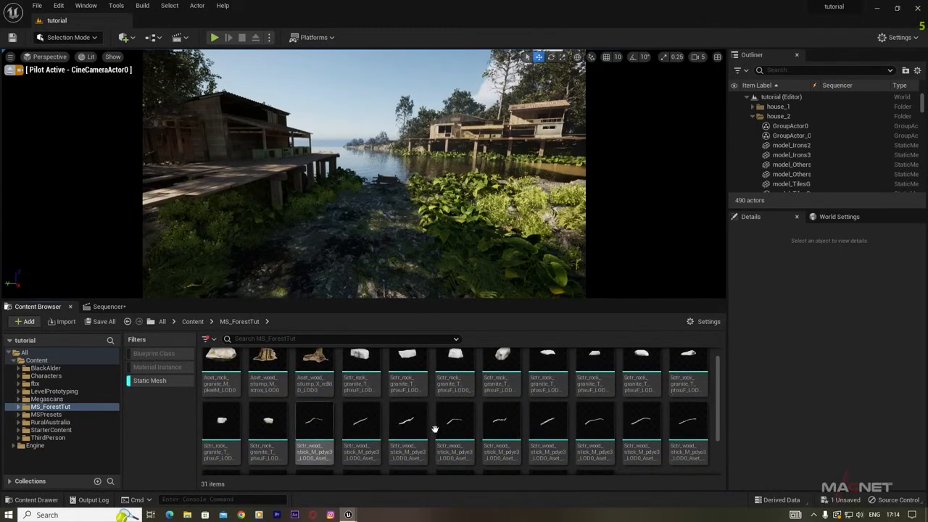
pyautogui.click(94, 40)
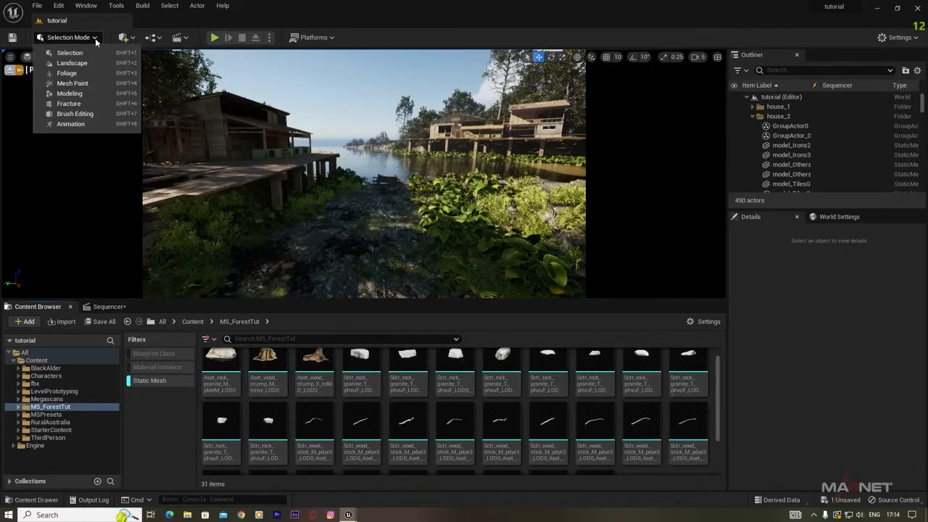
pyautogui.click(67, 73)
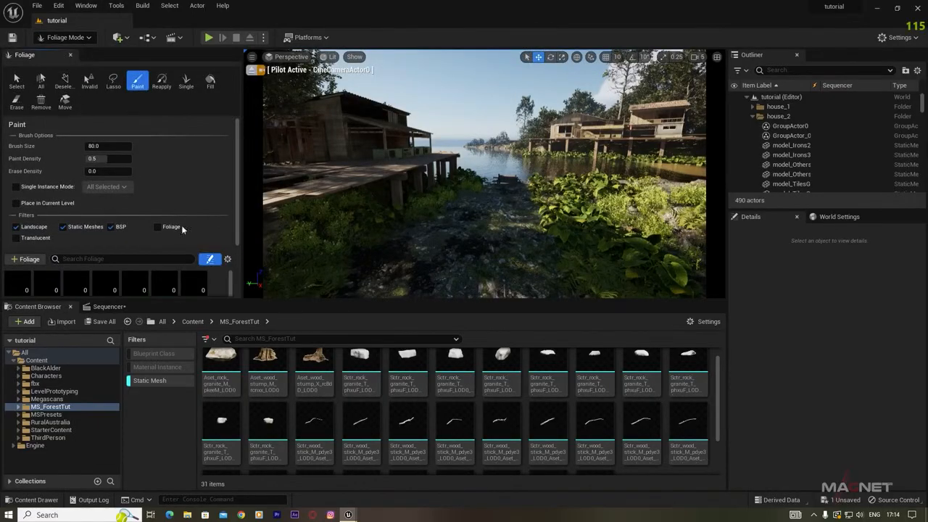
pyautogui.scroll(-5, 220, 250)
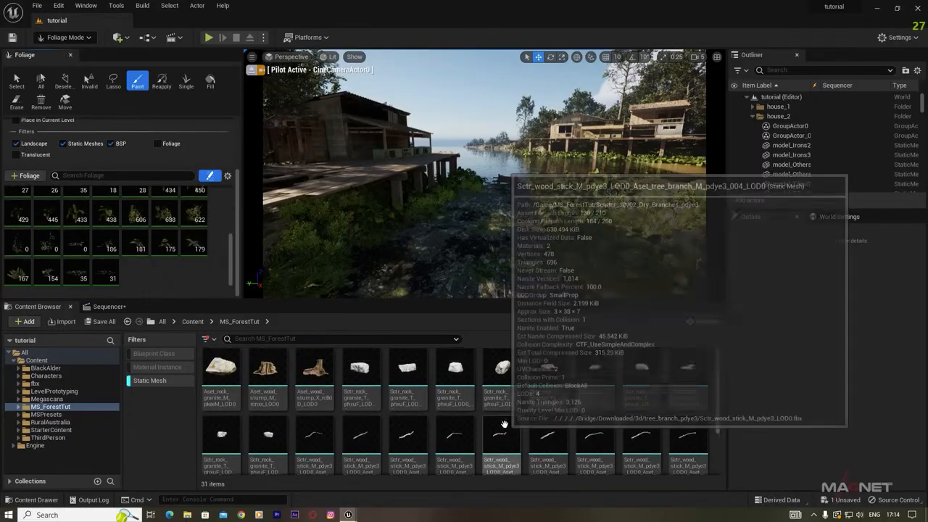
pyautogui.scroll(-2, 527, 437)
pyautogui.click(610, 446)
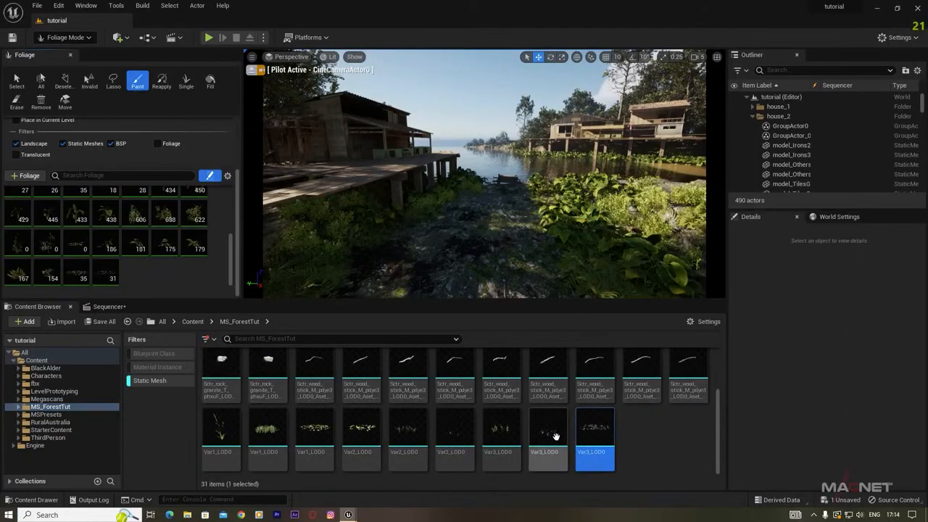
pyautogui.click(314, 435)
pyautogui.keyDown('ctrl'); pyautogui.click(376, 446); pyautogui.keyUp('ctrl')
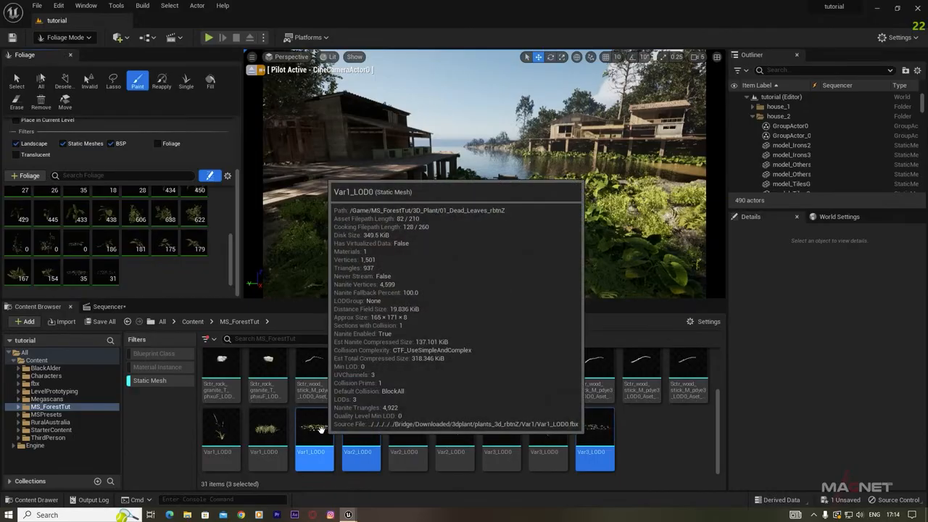
pyautogui.moveTo(237, 358); pyautogui.dragTo(161, 277)
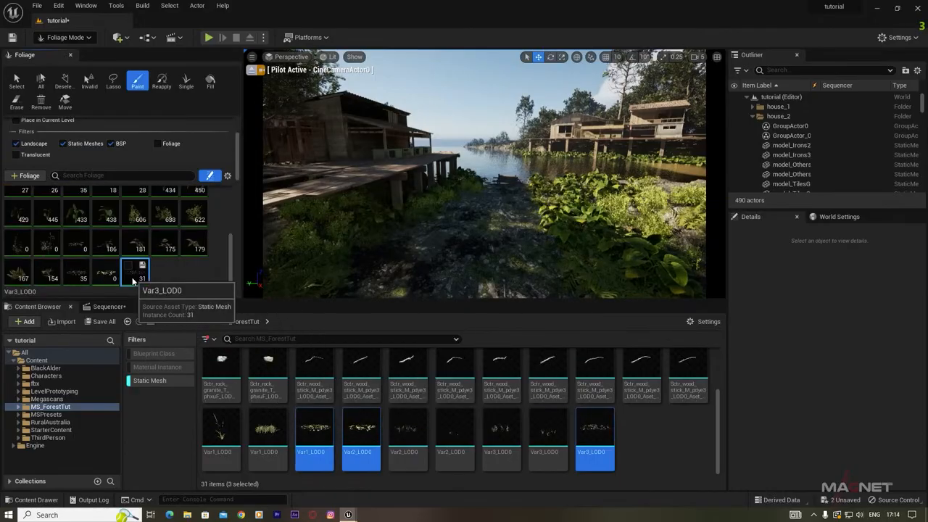
# Deactivate all foliage types, and activate only the three dead-leaves types Var1_LOD0, Var2_LOD0 and Var3_LOD0 for painting.
pyautogui.hotkey('ctrl', 'a')
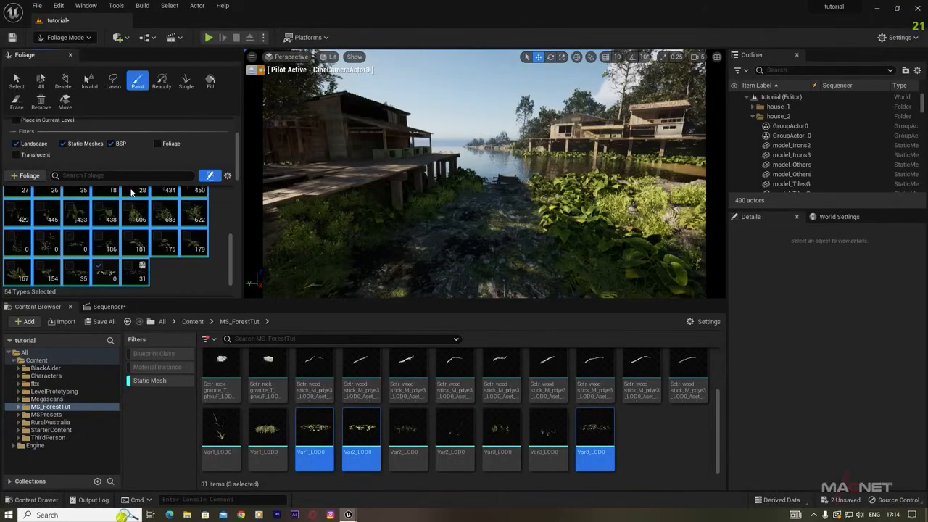
pyautogui.click(128, 267)
pyautogui.click(128, 268)
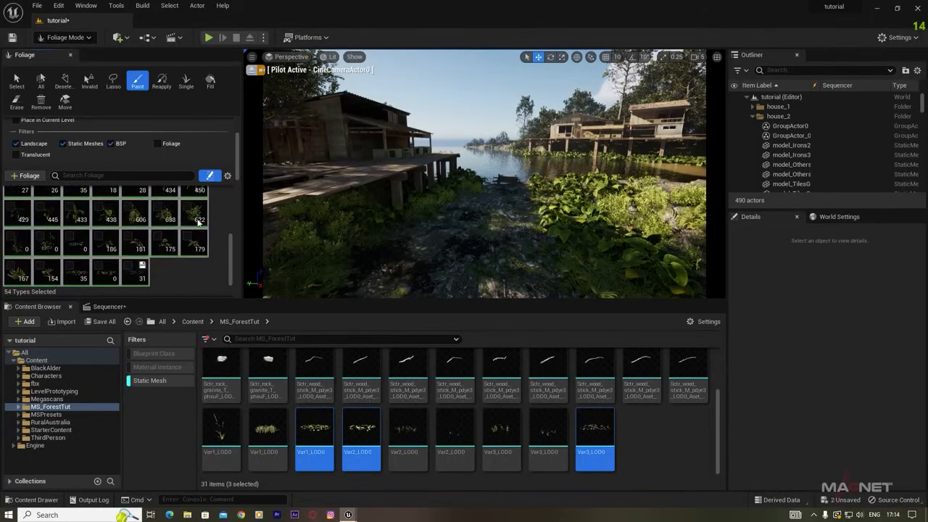
pyautogui.click(134, 273)
pyautogui.keyDown('ctrl'); pyautogui.click(78, 272); pyautogui.keyUp('ctrl')
pyautogui.keyDown('ctrl'); pyautogui.click(107, 279); pyautogui.keyUp('ctrl')
pyautogui.click(71, 268)
# Paint the dead leaves on the bare ground of the path near the lakeshore.
pyautogui.click(438, 251)
pyautogui.moveTo(438, 251); pyautogui.dragTo(438, 290, button='right')
pyautogui.press('w')
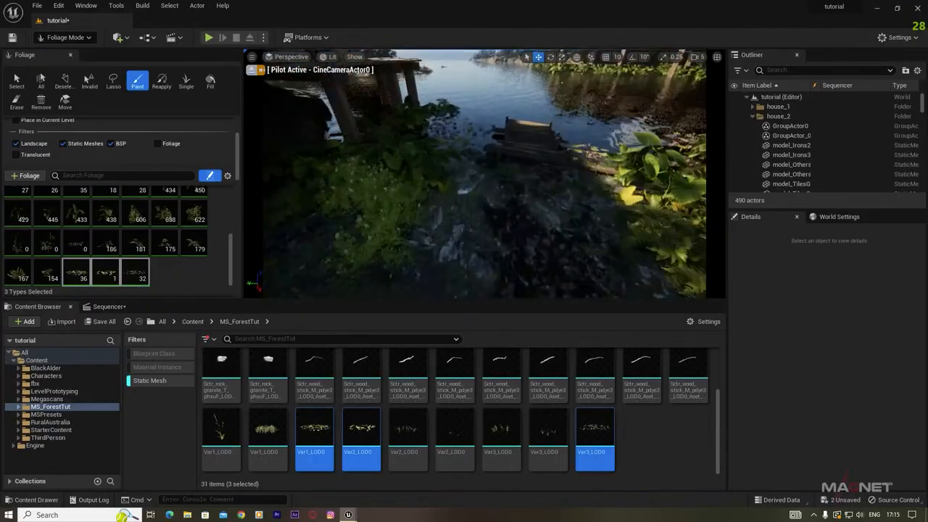
pyautogui.moveTo(464, 222); pyautogui.dragTo(435, 222, button='right')
pyautogui.moveTo(471, 221); pyautogui.dragTo(491, 188)
pyautogui.press('w')
pyautogui.moveTo(491, 189)
pyautogui.mouseDown(button='right')
pyautogui.moveTo(508, 174)
pyautogui.moveTo(491, 181)
pyautogui.mouseUp(button='right')
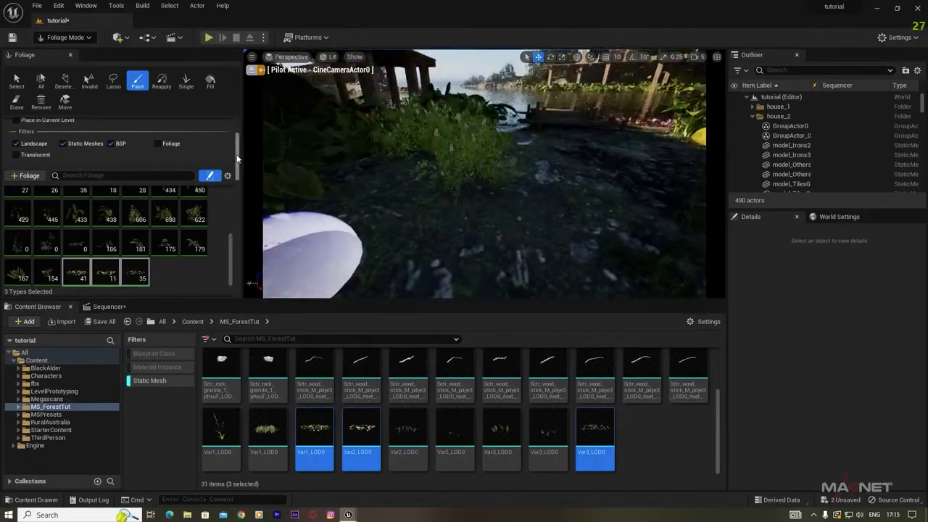
# Set the dead-leaves types' painting density to 50 and their maximum Scale X to 2.
pyautogui.moveTo(236, 180); pyautogui.dragTo(236, 213)
pyautogui.click(121, 194)
pyautogui.write('50')
pyautogui.click(185, 258)
pyautogui.write('2')
# Paint and touch up dead leaves across the path and along its planted edges with the denser settings.
pyautogui.moveTo(464, 218)
pyautogui.mouseDown(button='right')
pyautogui.moveTo(551, 211)
pyautogui.moveTo(551, 254)
pyautogui.mouseUp(button='right')
pyautogui.press('w')
pyautogui.moveTo(355, 217); pyautogui.dragTo(362, 254, button='right')
pyautogui.moveTo(355, 230)
pyautogui.mouseDown()
pyautogui.moveTo(466, 239)
pyautogui.moveTo(361, 187)
pyautogui.mouseUp()
pyautogui.moveTo(361, 186)
pyautogui.mouseDown(button='right')
pyautogui.moveTo(406, 186)
pyautogui.moveTo(435, 145)
pyautogui.moveTo(426, 181)
pyautogui.mouseUp(button='right')
pyautogui.press('w')
pyautogui.keyDown('shift'); pyautogui.moveTo(426, 155); pyautogui.dragTo(417, 192); pyautogui.keyUp('shift')
pyautogui.moveTo(417, 191)
pyautogui.mouseDown(button='right')
pyautogui.moveTo(428, 145)
pyautogui.moveTo(406, 138)
pyautogui.moveTo(363, 153)
pyautogui.mouseUp(button='right')
pyautogui.press('s')
pyautogui.moveTo(599, 222); pyautogui.dragTo(478, 217, button='right')
pyautogui.press('s')
pyautogui.moveTo(592, 259)
pyautogui.mouseDown(button='right')
pyautogui.moveTo(631, 254)
pyautogui.moveTo(592, 260)
pyautogui.mouseUp(button='right')
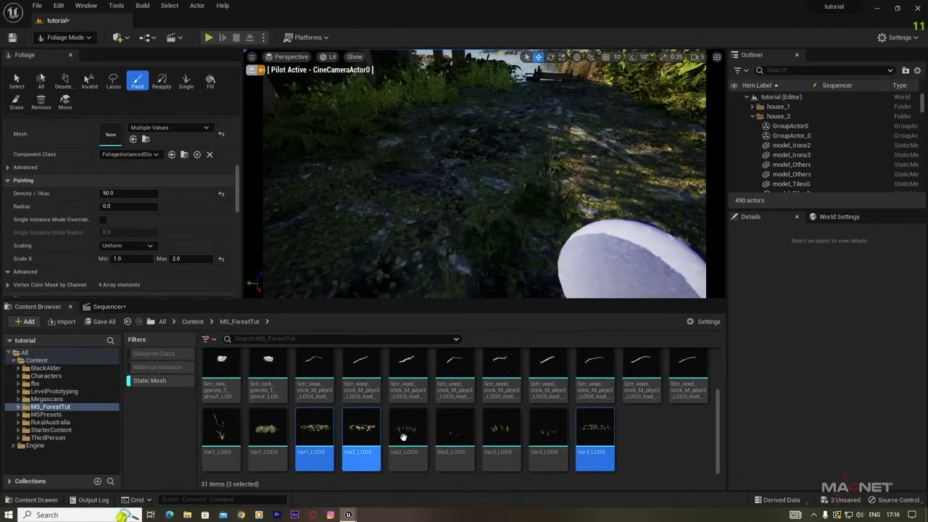
# Deactivate the dead-leaves types and add the leafy Var1_LOD0 and the two small-plant Var3_LOD0 meshes to the foliage palette.
pyautogui.click(549, 427)
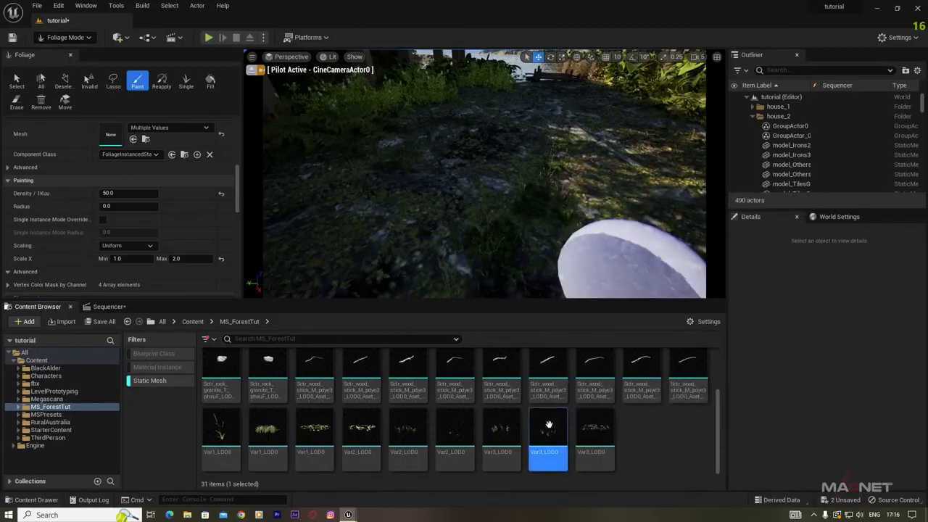
pyautogui.keyDown('ctrl'); pyautogui.click(500, 435); pyautogui.keyUp('ctrl')
pyautogui.keyDown('ctrl'); pyautogui.click(267, 435); pyautogui.keyUp('ctrl')
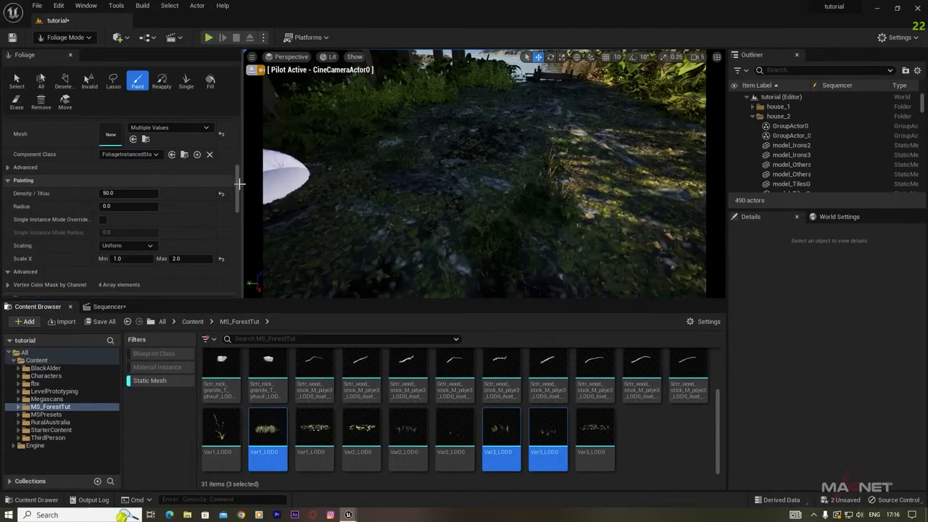
pyautogui.moveTo(237, 189); pyautogui.dragTo(236, 153)
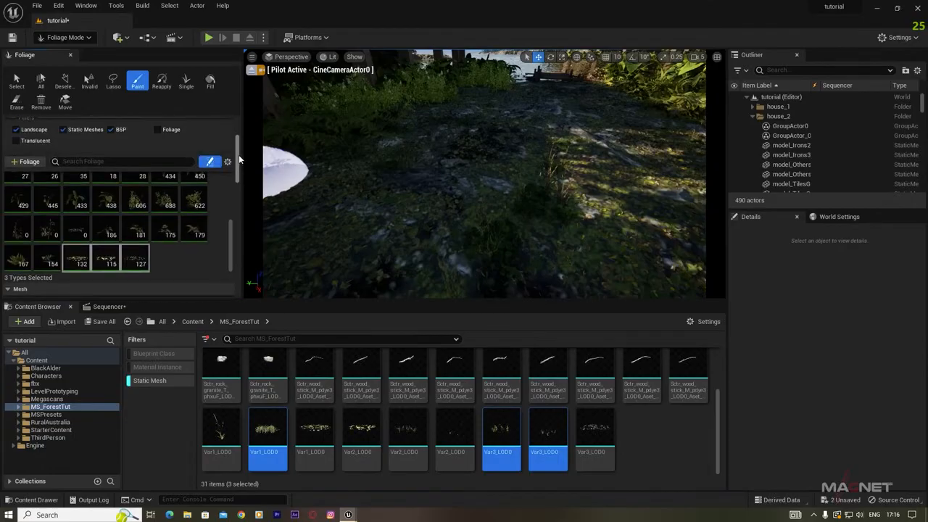
pyautogui.click(128, 249)
pyautogui.moveTo(272, 438); pyautogui.dragTo(182, 258)
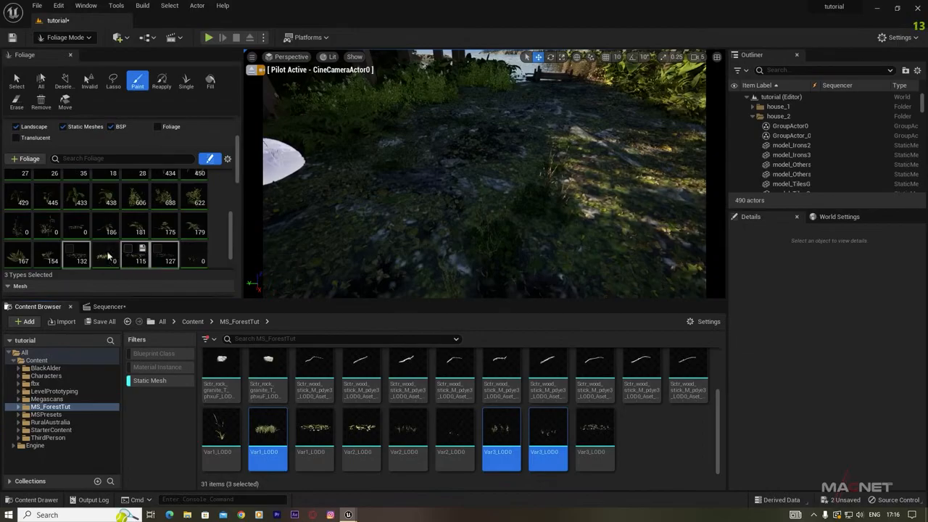
# Paint the newly added small ground plants along the path and beside the wooden dock.
pyautogui.moveTo(363, 178)
pyautogui.mouseDown()
pyautogui.moveTo(302, 178)
pyautogui.moveTo(367, 146)
pyautogui.moveTo(369, 195)
pyautogui.mouseUp()
pyautogui.press('w')
pyautogui.moveTo(374, 194)
pyautogui.mouseDown(button='right')
pyautogui.moveTo(464, 170)
pyautogui.moveTo(439, 166)
pyautogui.moveTo(496, 87)
pyautogui.mouseUp(button='right')
pyautogui.moveTo(497, 87); pyautogui.dragTo(517, 182)
pyautogui.moveTo(518, 182); pyautogui.dragTo(524, 228, button='right')
pyautogui.moveTo(524, 227); pyautogui.dragTo(479, 248)
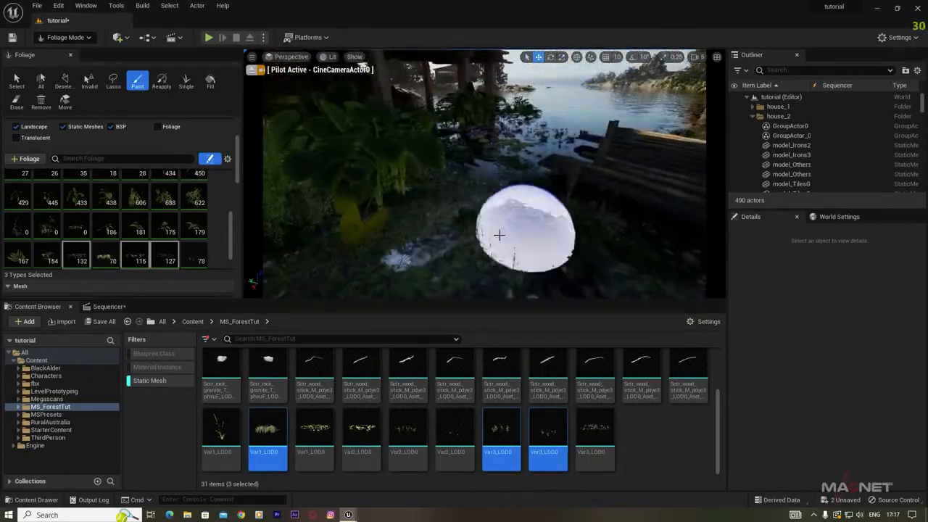
pyautogui.moveTo(479, 248); pyautogui.dragTo(435, 240, button='right')
pyautogui.moveTo(580, 224); pyautogui.dragTo(585, 190, button='right')
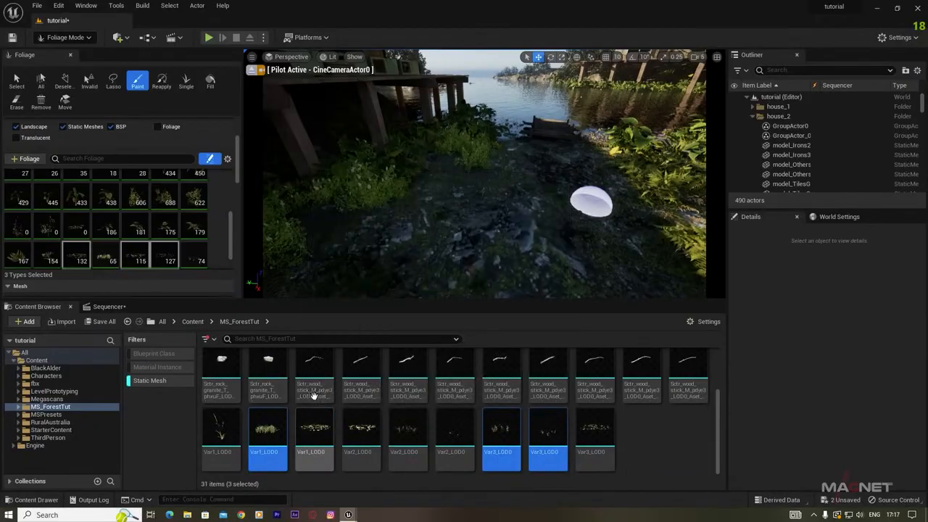
# Add all nine wood-stick scatter meshes from the MS_ForestTut folder to the foliage palette.
pyautogui.click(315, 366)
pyautogui.keyDown('shift'); pyautogui.click(686, 369); pyautogui.keyUp('shift')
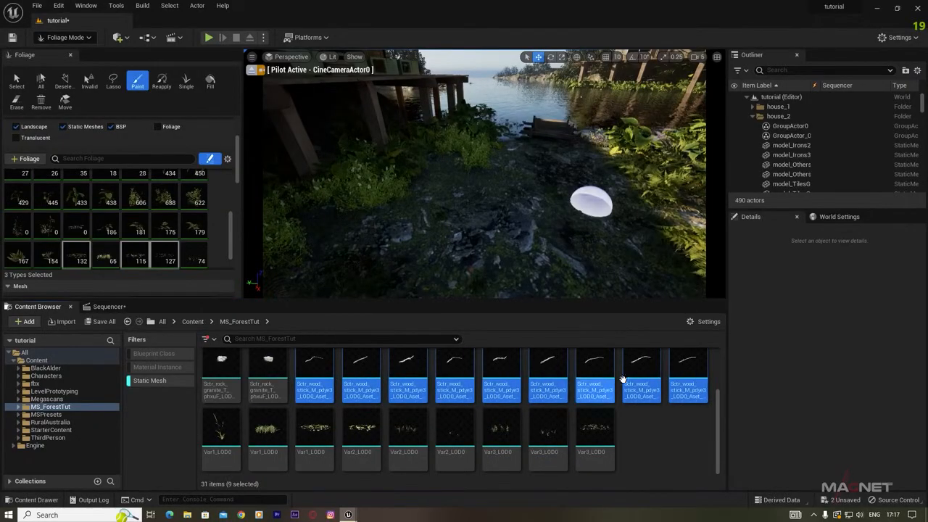
pyautogui.scroll(-2, 221, 247)
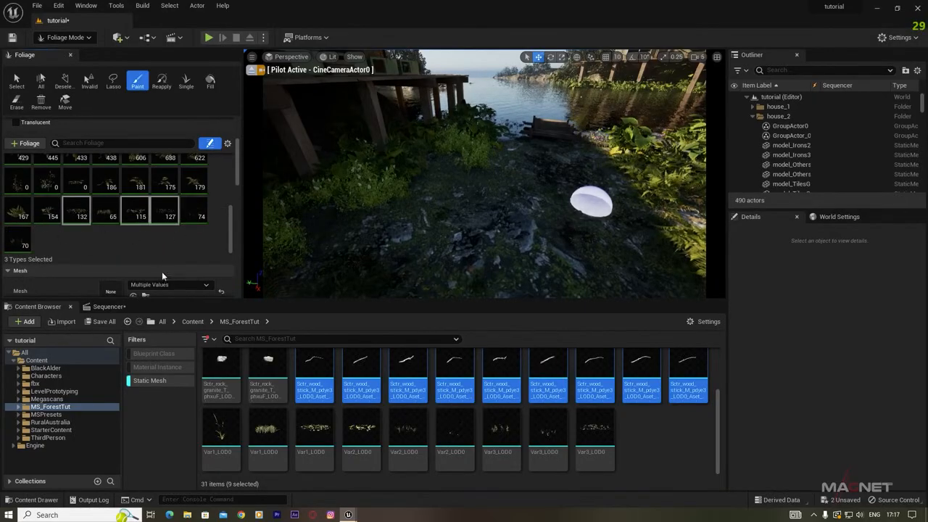
pyautogui.moveTo(327, 368); pyautogui.dragTo(99, 241)
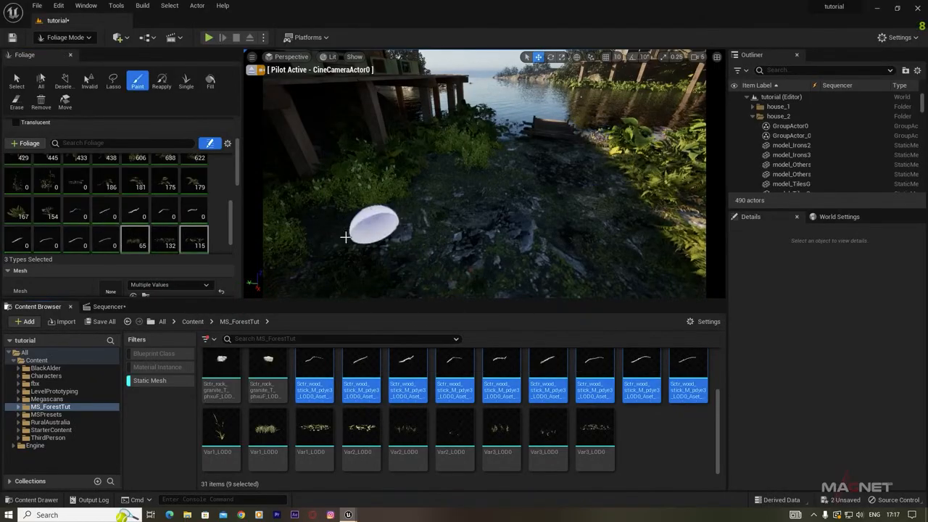
# Scatter the wood sticks over the path's ground with the foliage brush.
pyautogui.moveTo(324, 230)
pyautogui.mouseDown()
pyautogui.moveTo(342, 250)
pyautogui.moveTo(321, 266)
pyautogui.moveTo(367, 244)
pyautogui.moveTo(431, 174)
pyautogui.moveTo(438, 196)
pyautogui.mouseUp()
pyautogui.moveTo(438, 170)
pyautogui.mouseDown(button='right')
pyautogui.moveTo(406, 211)
pyautogui.moveTo(517, 217)
pyautogui.moveTo(481, 183)
pyautogui.mouseUp(button='right')
pyautogui.moveTo(481, 183)
pyautogui.mouseDown()
pyautogui.moveTo(538, 212)
pyautogui.moveTo(543, 269)
pyautogui.mouseUp()
pyautogui.moveTo(543, 269)
pyautogui.mouseDown(button='right')
pyautogui.moveTo(551, 208)
pyautogui.moveTo(573, 211)
pyautogui.moveTo(500, 236)
pyautogui.moveTo(451, 74)
pyautogui.moveTo(533, 236)
pyautogui.moveTo(542, 210)
pyautogui.moveTo(543, 232)
pyautogui.moveTo(500, 250)
pyautogui.moveTo(473, 279)
pyautogui.mouseUp(button='right')
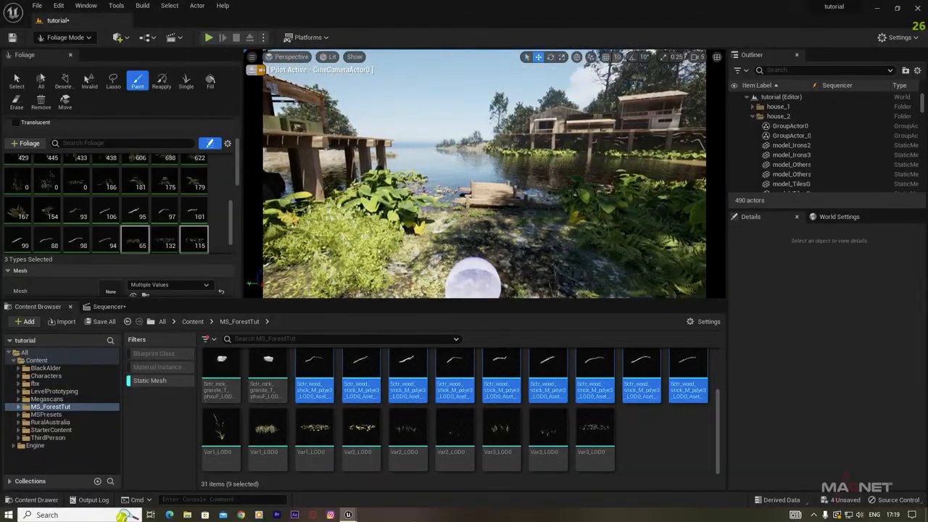
# Place the Aset_wood_stump_X_rcBdD_LOD0 mesh beside the path and switch to Selection mode.
pyautogui.scroll(2, 319, 434)
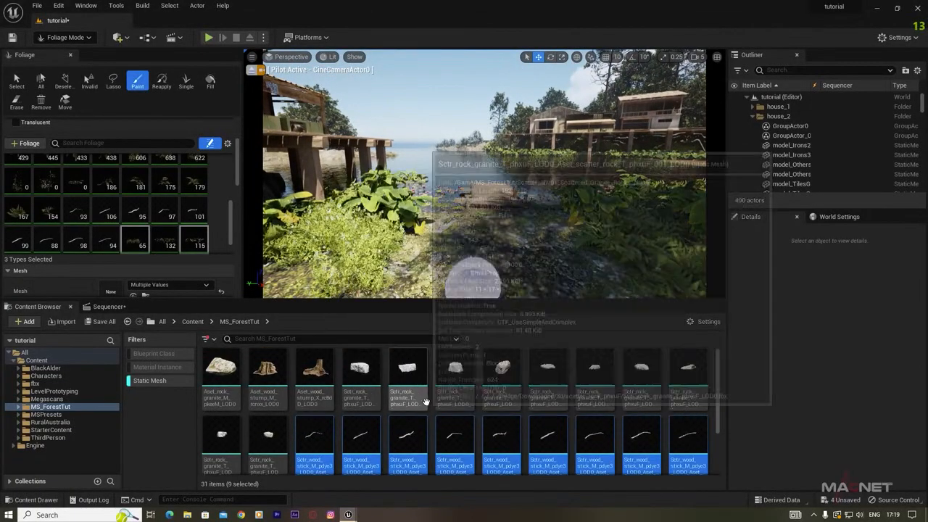
pyautogui.moveTo(444, 255); pyautogui.dragTo(369, 281, button='right')
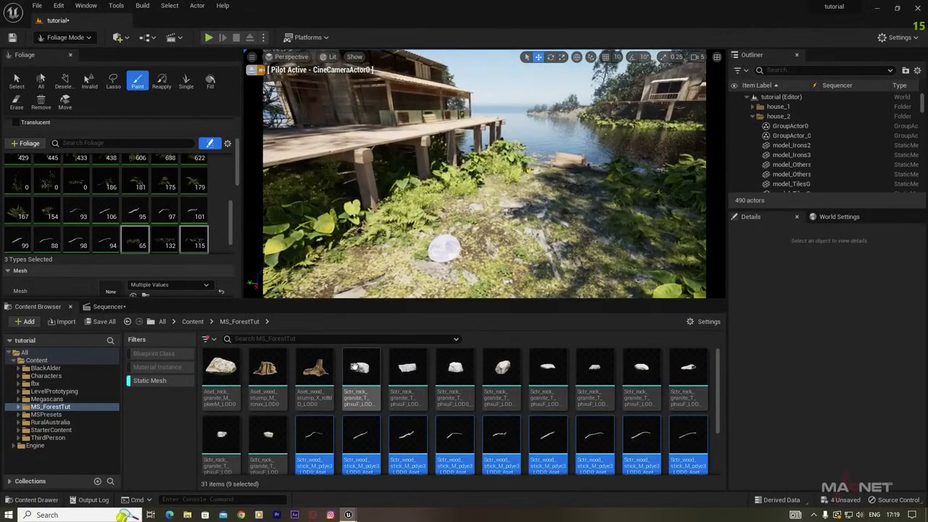
pyautogui.moveTo(302, 383)
pyautogui.mouseDown()
pyautogui.moveTo(342, 244)
pyautogui.moveTo(341, 267)
pyautogui.mouseUp()
pyautogui.click(87, 38)
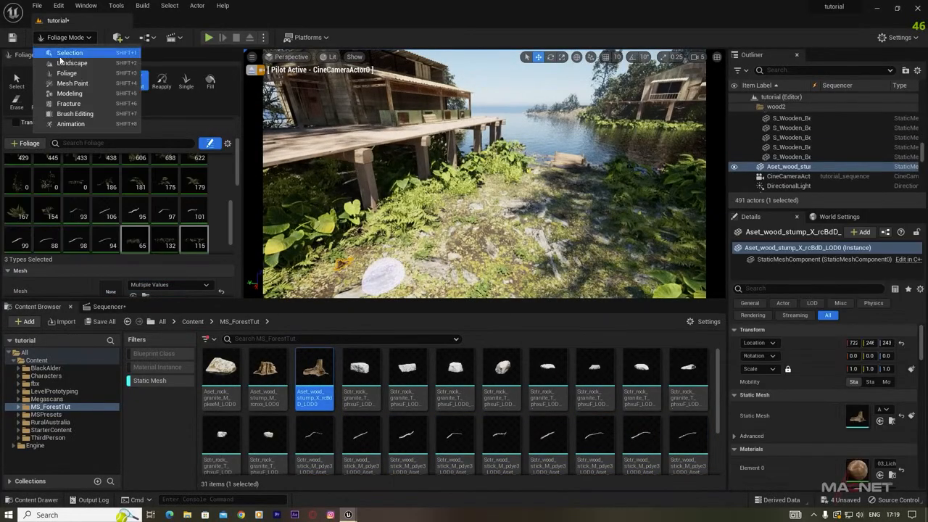
pyautogui.click(70, 57)
# Scale the wood stump up to about 5.1 and position it against the plants at the path's edge.
pyautogui.moveTo(364, 175); pyautogui.dragTo(331, 217, button='right')
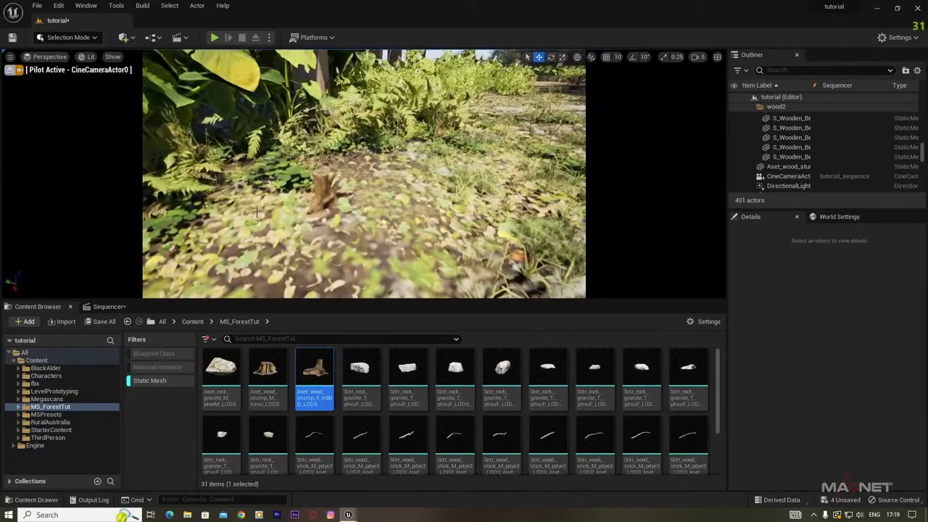
pyautogui.click(327, 193)
pyautogui.press('r')
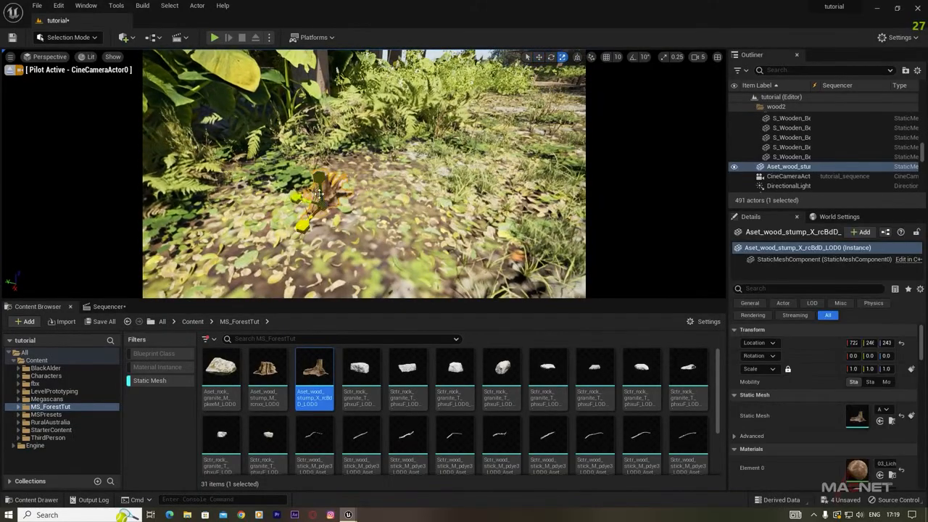
pyautogui.moveTo(323, 205); pyautogui.dragTo(395, 165)
pyautogui.scroll(-10, 323, 179)
pyautogui.press('w')
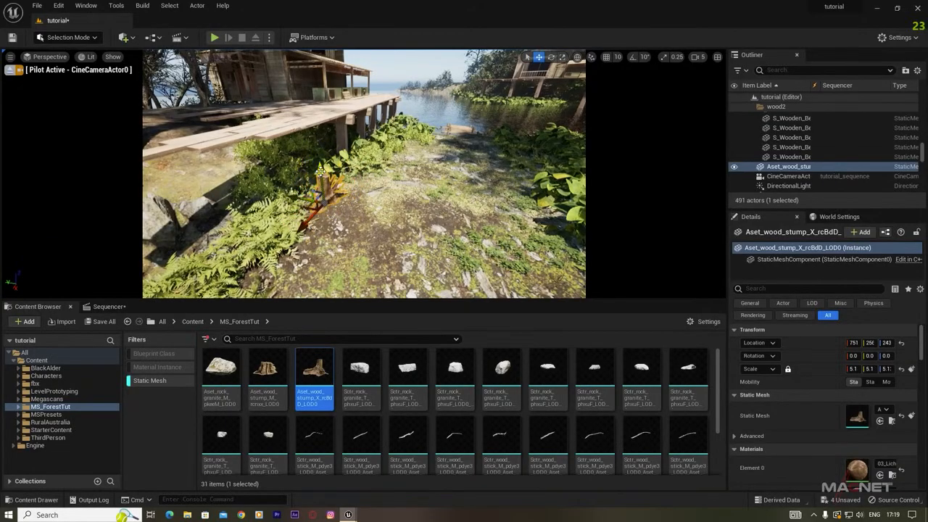
pyautogui.moveTo(172, 284); pyautogui.dragTo(261, 203, button='right')
pyautogui.press('Escape')
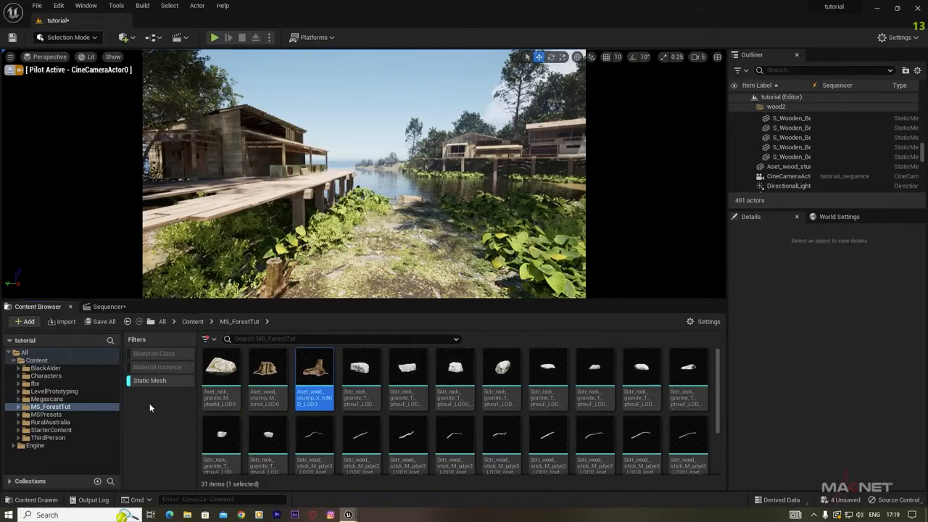
# Open the RuralAustralia content folder and place SM_GrassTree_03 beside the wood stump.
pyautogui.click(50, 422)
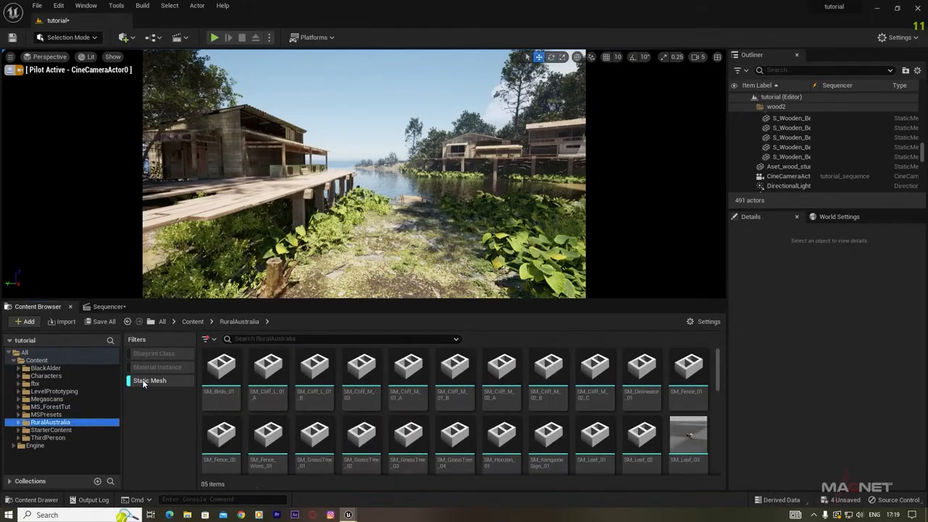
pyautogui.scroll(-2, 472, 428)
pyautogui.scroll(1, 438, 427)
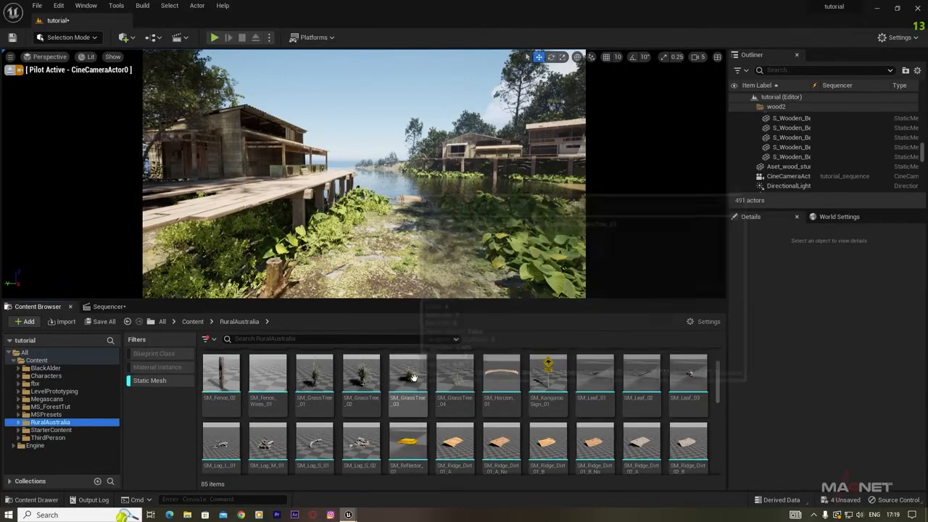
pyautogui.click(407, 377)
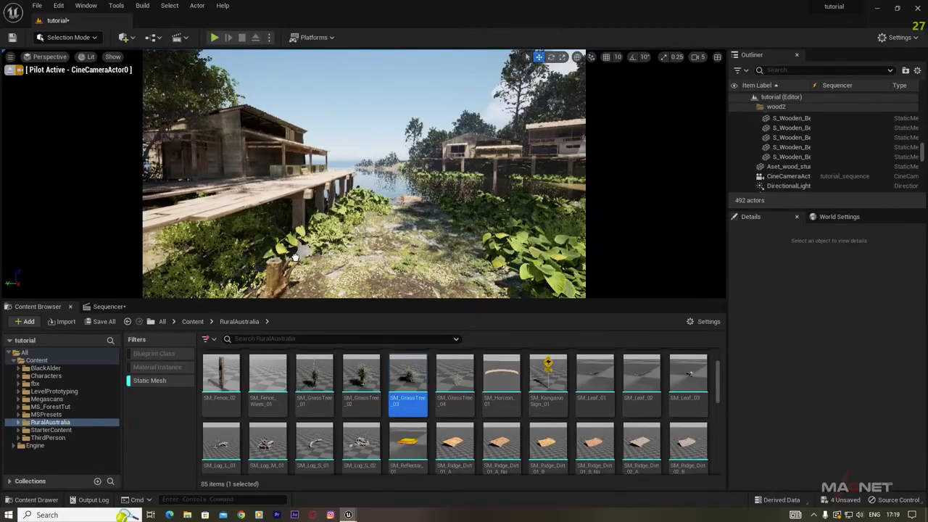
pyautogui.moveTo(295, 257); pyautogui.dragTo(295, 257)
# Place SM_GrassTree_02 among the ferns near the first grass tree.
pyautogui.press('f')
pyautogui.moveTo(364, 174); pyautogui.dragTo(371, 203, button='right')
pyautogui.press('w')
pyautogui.moveTo(361, 377); pyautogui.dragTo(377, 135)
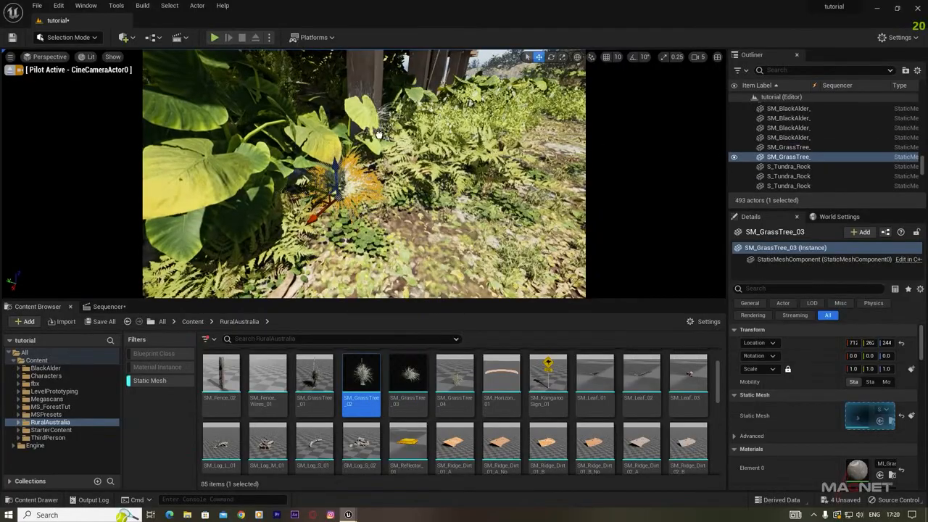
pyautogui.click(400, 155)
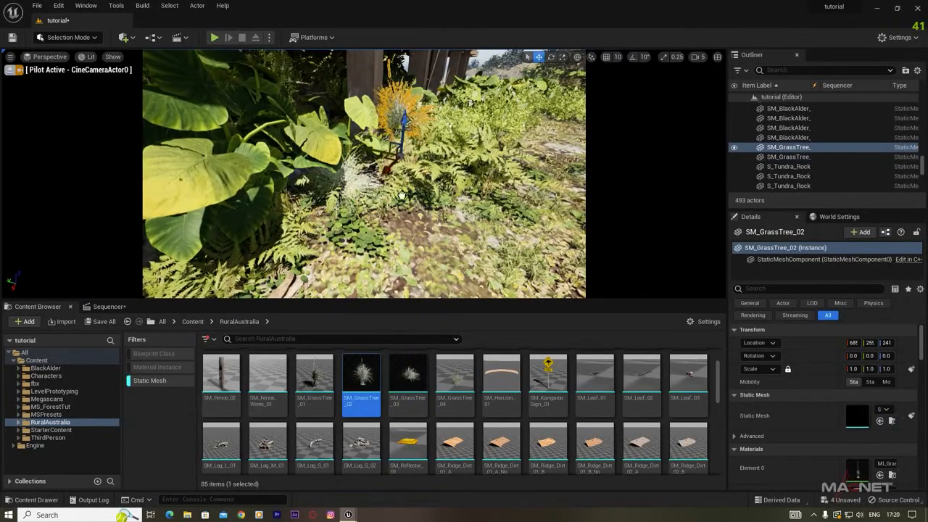
pyautogui.press('s')
pyautogui.moveTo(399, 154); pyautogui.dragTo(451, 130, button='right')
pyautogui.press('w')
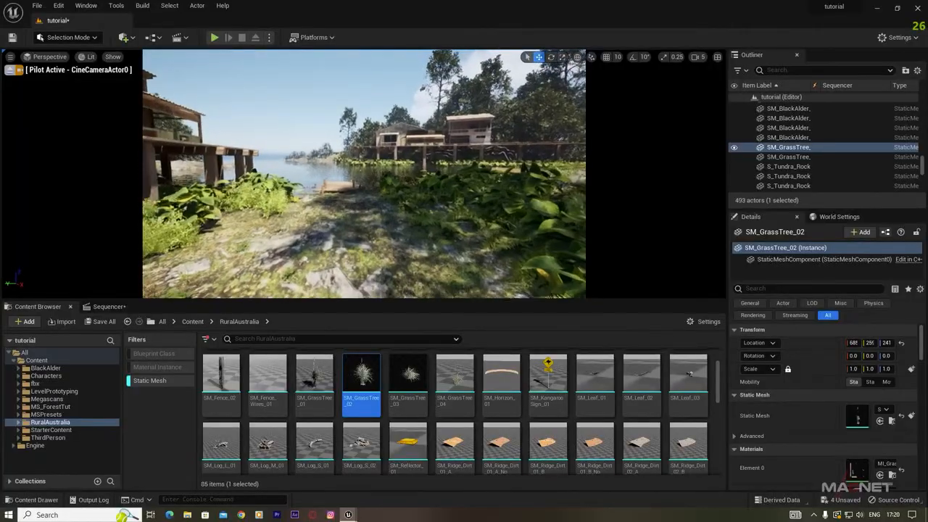
# Place the SM_Fence_02 post on the planted side of the path and scale it up to about 3.7.
pyautogui.moveTo(228, 381); pyautogui.dragTo(355, 251)
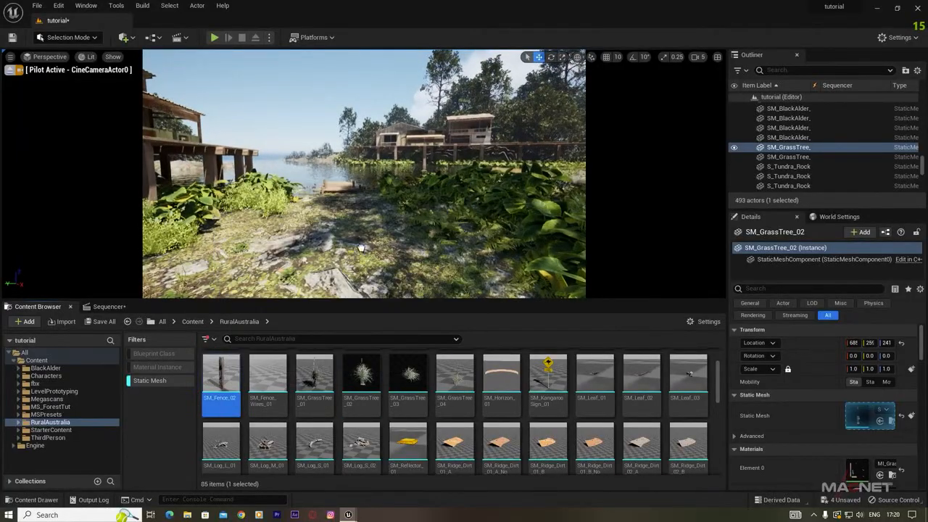
pyautogui.moveTo(483, 274); pyautogui.dragTo(496, 205)
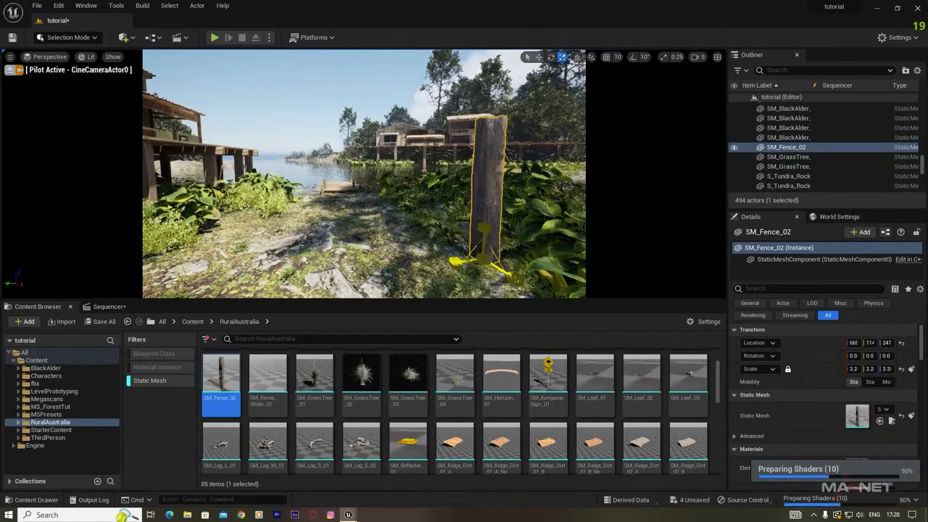
pyautogui.moveTo(410, 198); pyautogui.dragTo(496, 198, button='right')
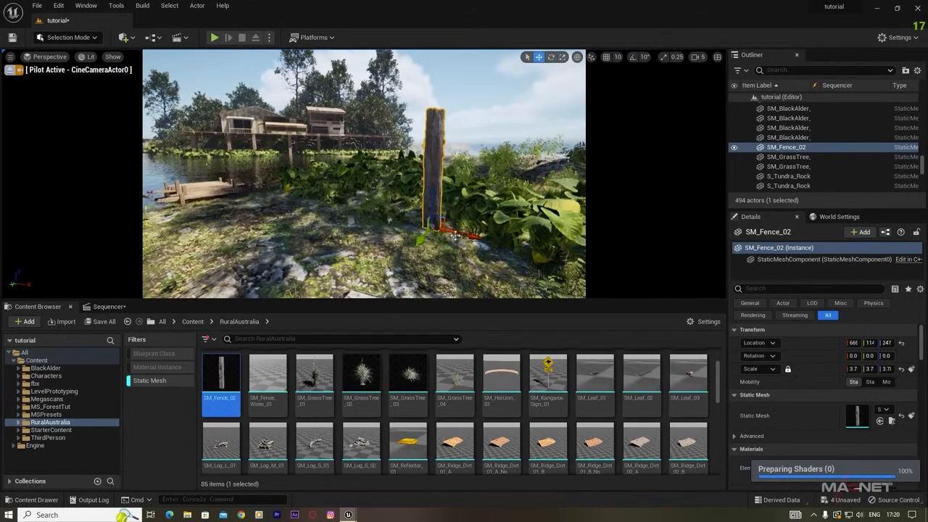
# Duplicate the fence post along the path toward the lake and tilt the copy slightly.
pyautogui.keyDown('alt'); pyautogui.moveTo(470, 234); pyautogui.dragTo(445, 225); pyautogui.keyUp('alt')
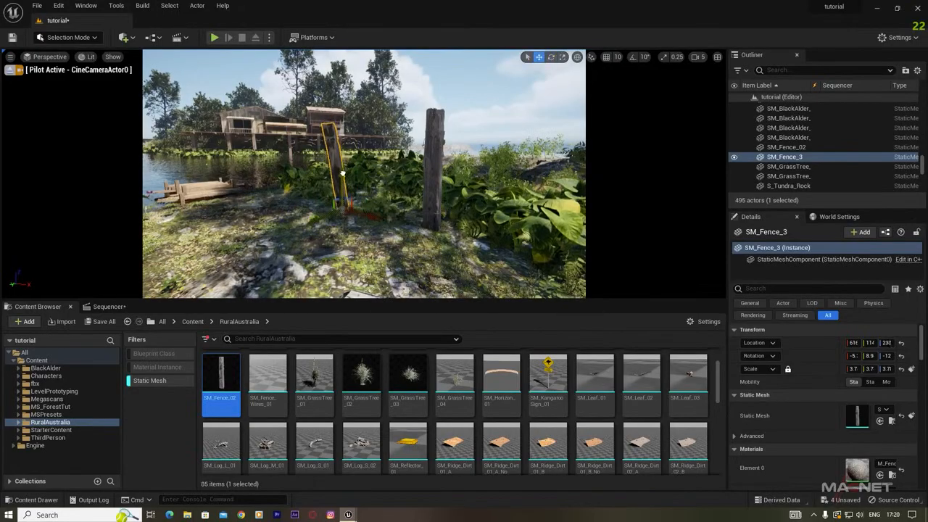
pyautogui.press('Escape')
pyautogui.moveTo(364, 174); pyautogui.dragTo(254, 174, button='right')
pyautogui.moveTo(416, 209); pyautogui.dragTo(432, 229, button='right')
# Duplicate the tilted fence post further toward the lake and lean the new copy at a different angle.
pyautogui.click(459, 286)
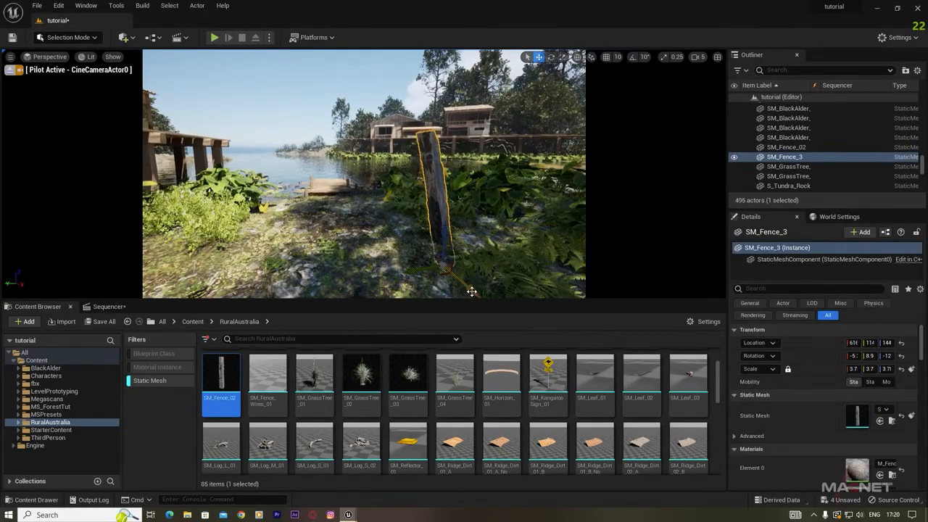
pyautogui.keyDown('alt'); pyautogui.moveTo(472, 292); pyautogui.dragTo(446, 267); pyautogui.keyUp('alt')
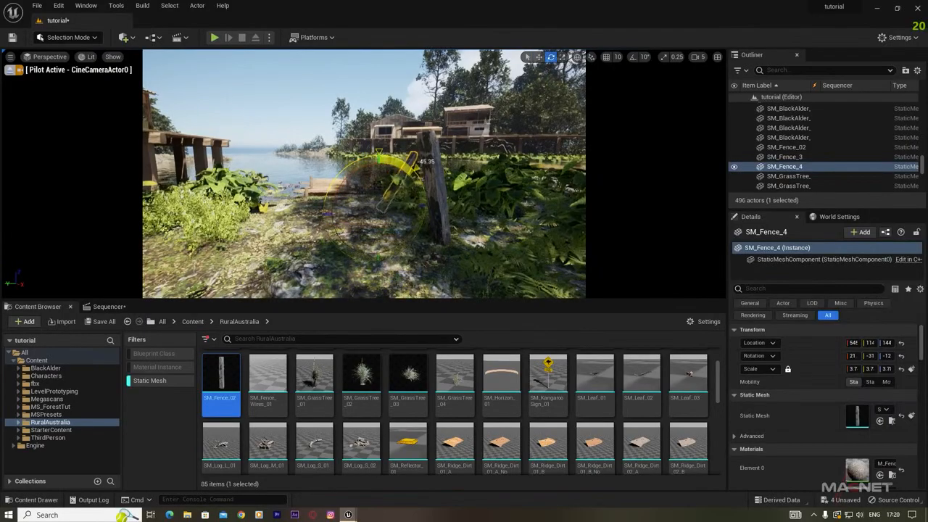
pyautogui.click(311, 97)
pyautogui.press('w')
pyautogui.moveTo(311, 98); pyautogui.dragTo(392, 149, button='right')
pyautogui.press('w')
pyautogui.press('s')
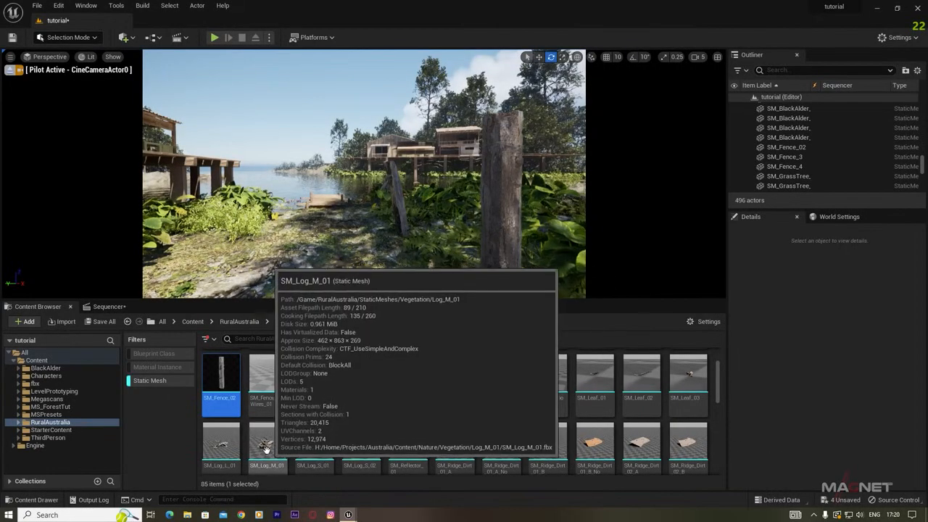
# Place the SM_Log_M_01 log among the plants behind the large fence post.
pyautogui.moveTo(267, 446); pyautogui.dragTo(429, 264)
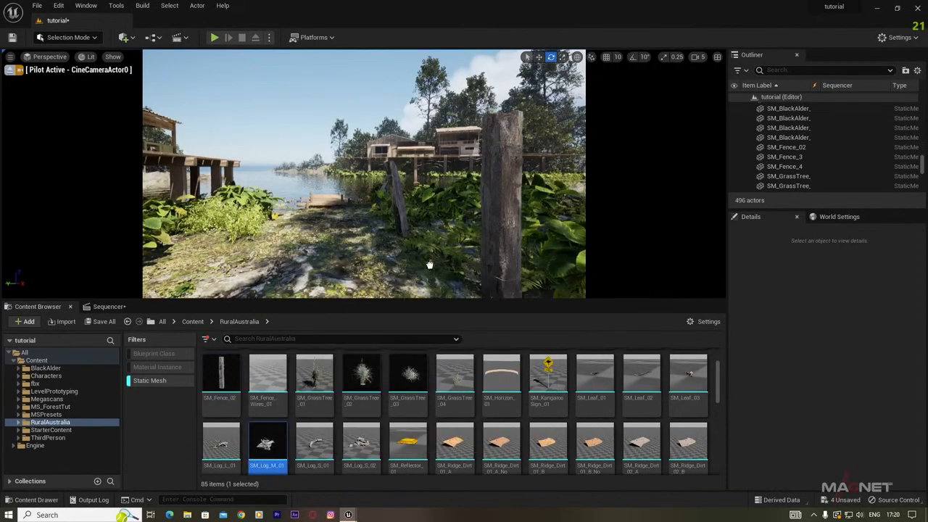
pyautogui.click(467, 249)
pyautogui.press('Escape')
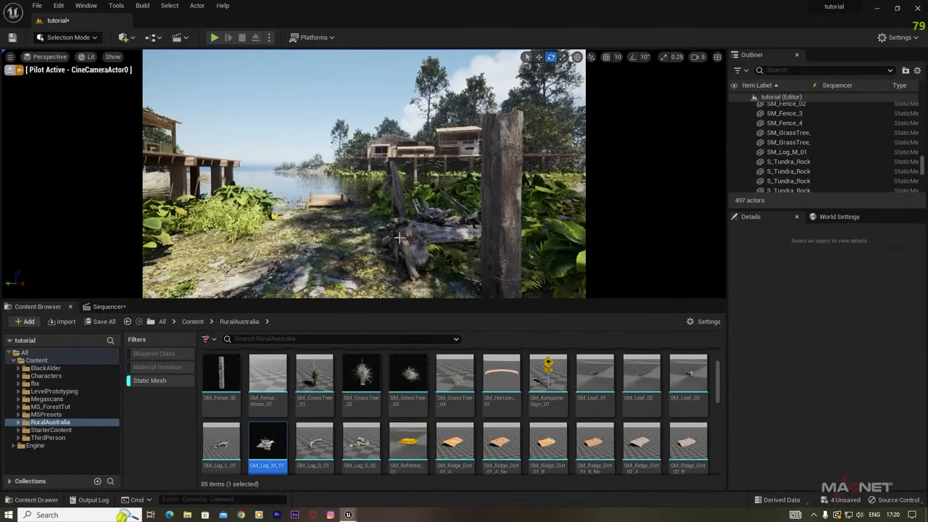
pyautogui.click(435, 234)
pyautogui.moveTo(435, 234); pyautogui.dragTo(486, 264, button='right')
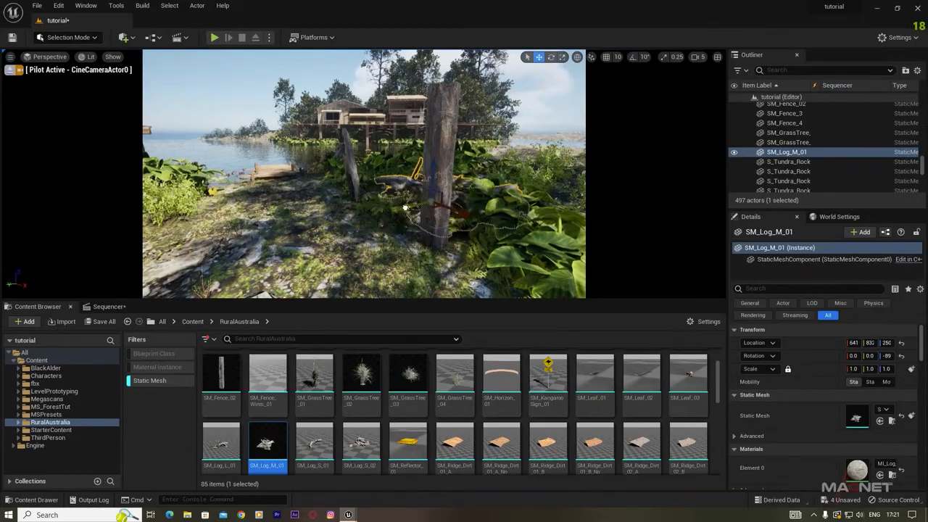
# Duplicate the small island's rocky ground into the lake near the stilt house, flatten its vertical scale to about 3.9 and sink it.
pyautogui.click(284, 130)
pyautogui.press('w')
pyautogui.moveTo(284, 130); pyautogui.dragTo(291, 165, button='right')
pyautogui.press('s')
pyautogui.press('w')
pyautogui.press('s')
pyautogui.press('w')
pyautogui.press('s')
pyautogui.moveTo(190, 156); pyautogui.dragTo(178, 148, button='right')
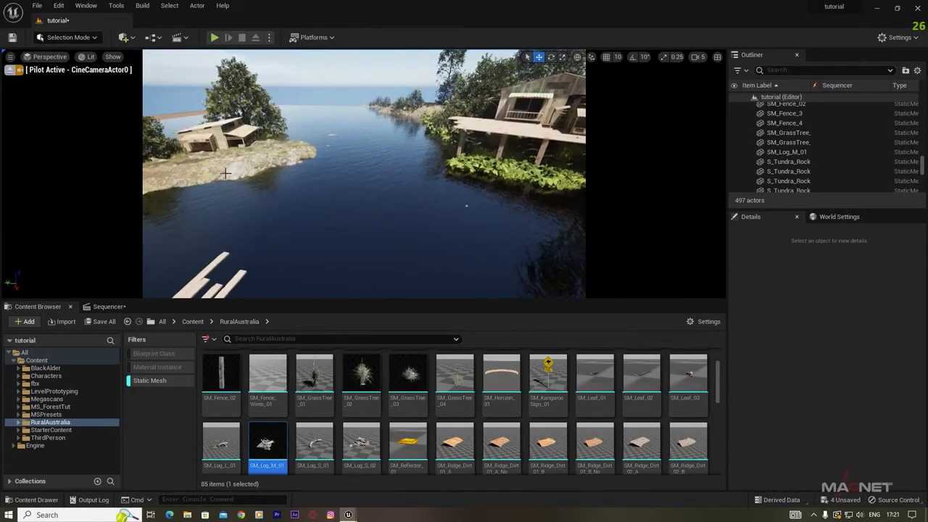
pyautogui.hotkey('ctrl', 'z')
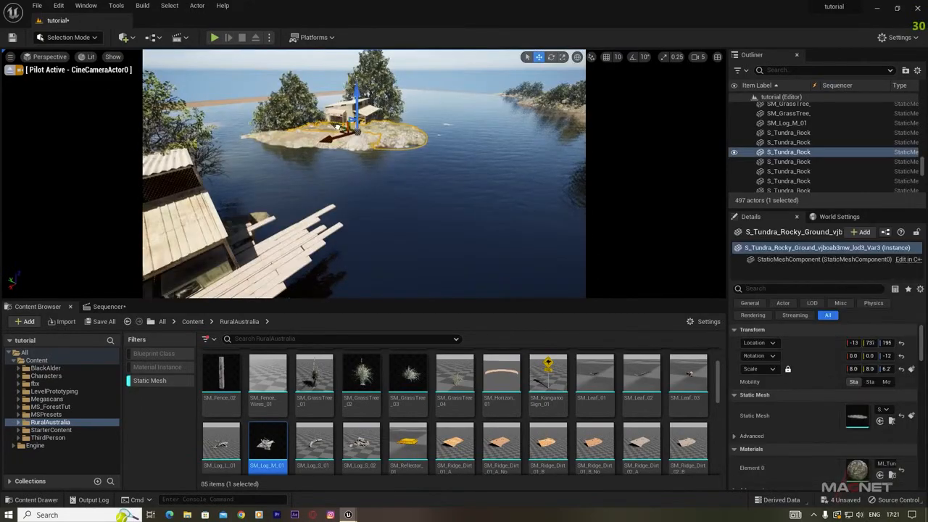
pyautogui.keyDown('alt'); pyautogui.moveTo(338, 127); pyautogui.dragTo(401, 165); pyautogui.keyUp('alt')
pyautogui.moveTo(460, 200); pyautogui.dragTo(465, 203)
pyautogui.moveTo(465, 204); pyautogui.dragTo(533, 207, button='right')
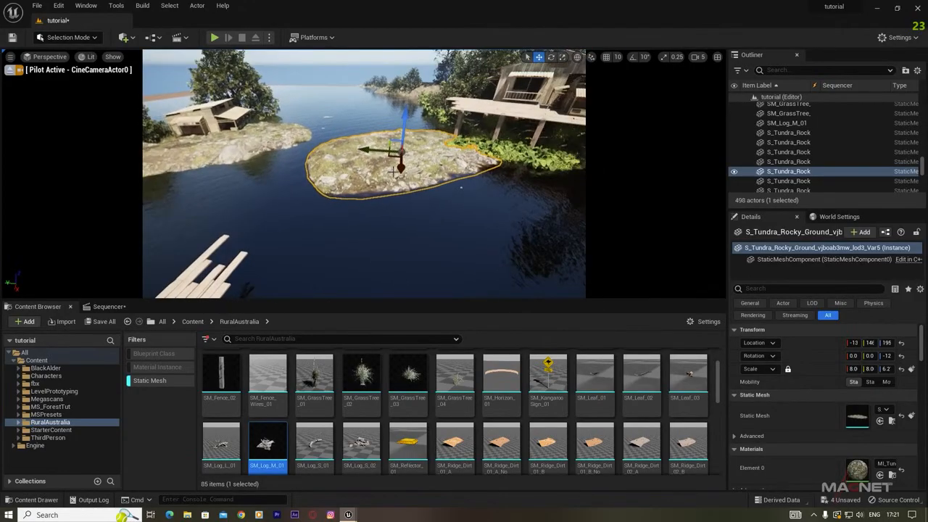
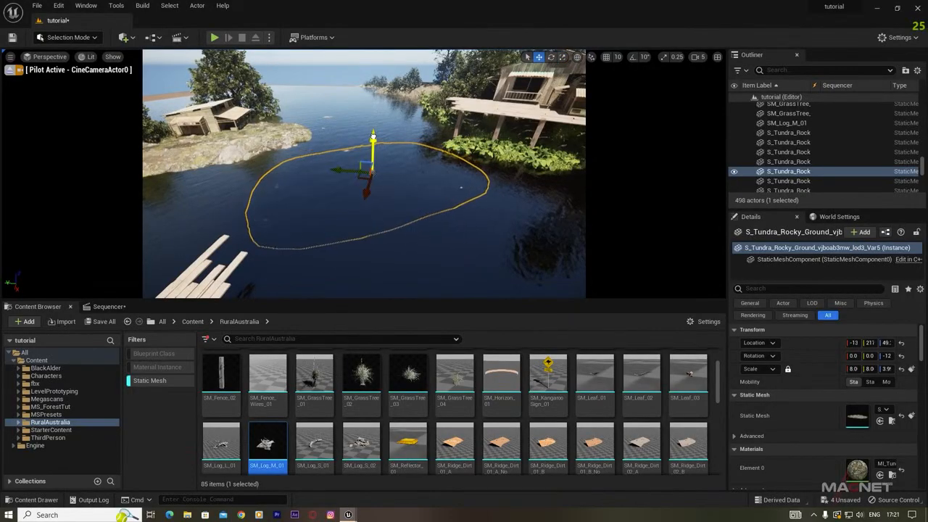
# Place the SM_Log_L_01 dead tree on the partly submerged rock in the lake.
pyautogui.moveTo(409, 235); pyautogui.dragTo(409, 204, button='right')
pyautogui.press('q')
pyautogui.press('s')
pyautogui.press('w')
pyautogui.moveTo(221, 443); pyautogui.dragTo(370, 220)
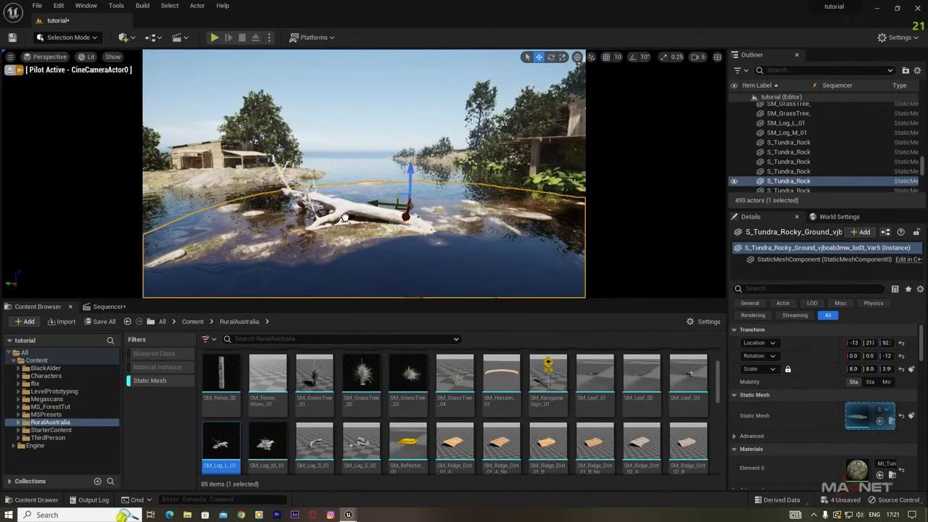
pyautogui.click(346, 217)
pyautogui.click(369, 101)
pyautogui.press('w')
pyautogui.moveTo(394, 259); pyautogui.dragTo(394, 259, button='right')
pyautogui.moveTo(371, 224); pyautogui.dragTo(371, 224, button='right')
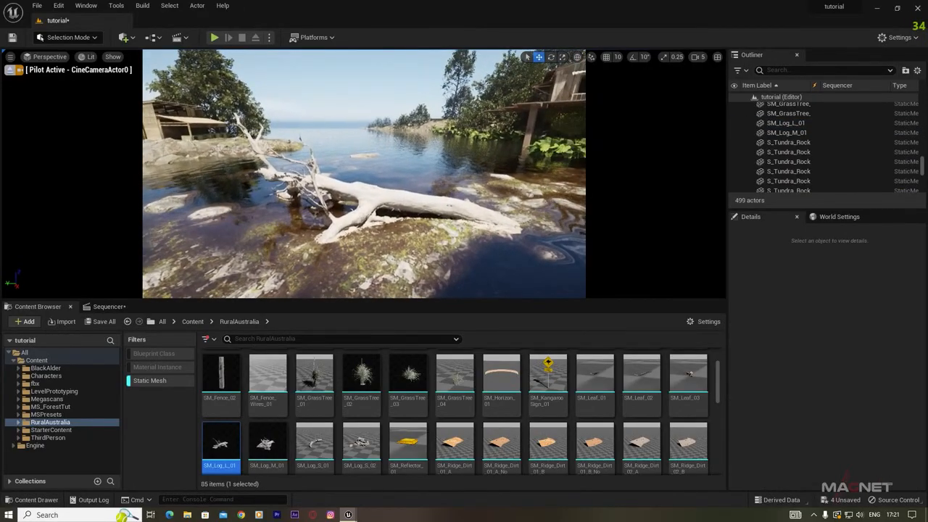
# Shift the dead log across the rock and lower it until its trunk rests on the surface.
pyautogui.click(371, 221)
pyautogui.moveTo(356, 245); pyautogui.dragTo(396, 243)
pyautogui.press('w')
pyautogui.moveTo(368, 175); pyautogui.dragTo(368, 181)
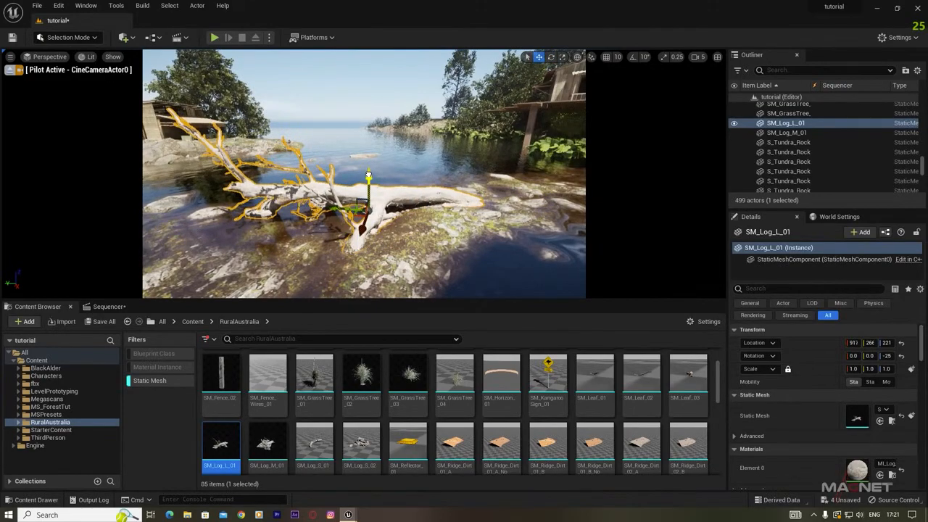
pyautogui.moveTo(336, 210); pyautogui.dragTo(410, 244)
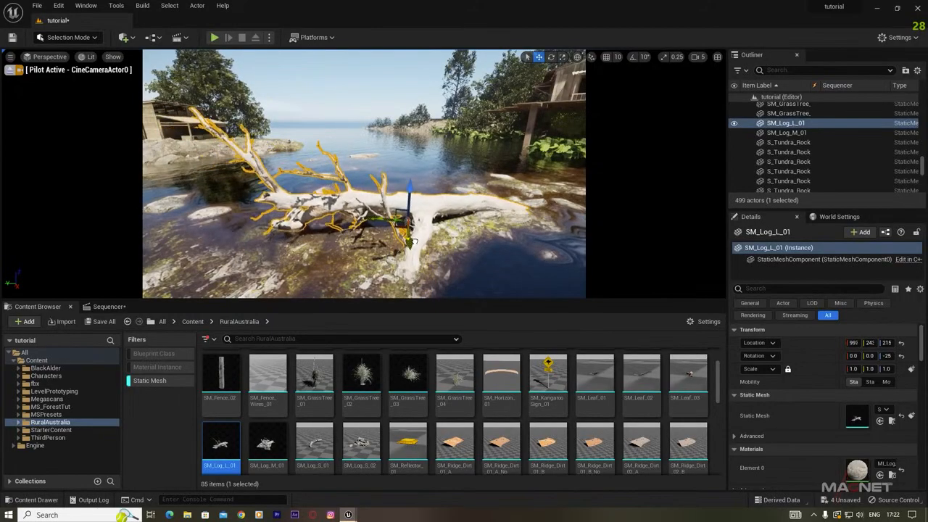
pyautogui.click(366, 113)
pyautogui.moveTo(366, 113); pyautogui.dragTo(254, 119, button='right')
pyautogui.press('s')
pyautogui.moveTo(384, 229); pyautogui.dragTo(417, 254, button='right')
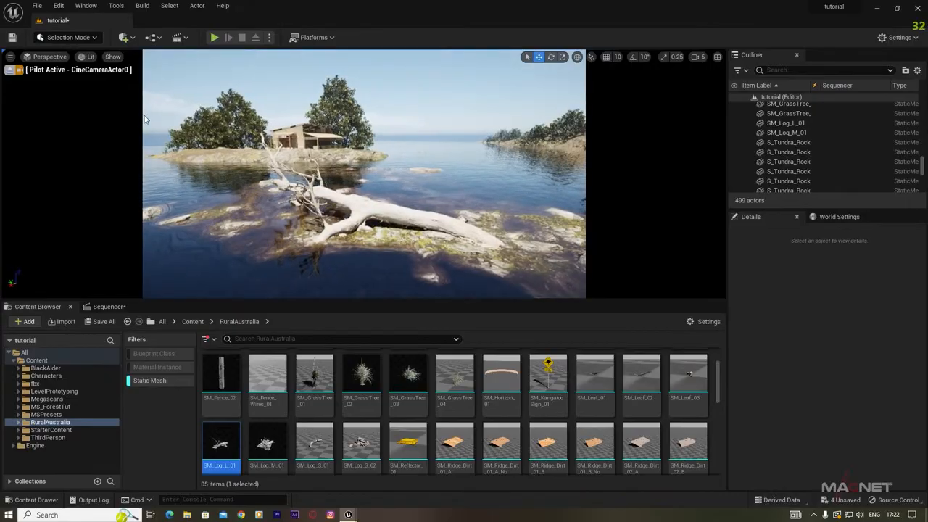
# Switch to Foliage mode and select four neighbouring S_Bracken_Fern variants, ending with Var5, for painting.
pyautogui.click(94, 38)
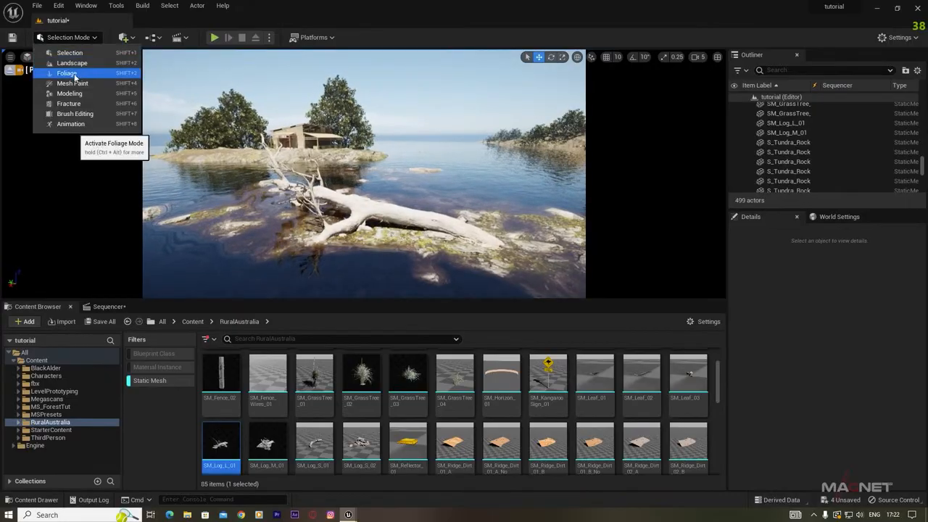
pyautogui.click(66, 76)
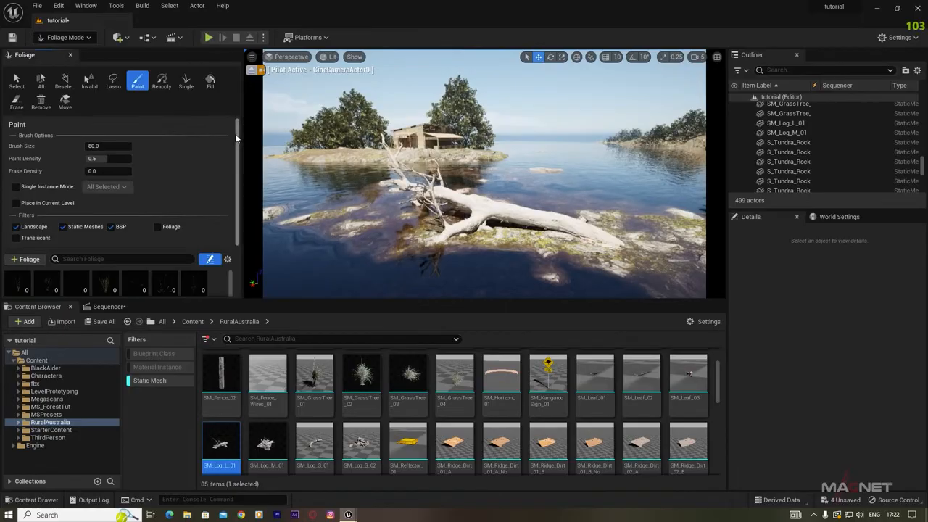
pyautogui.scroll(-3, 231, 204)
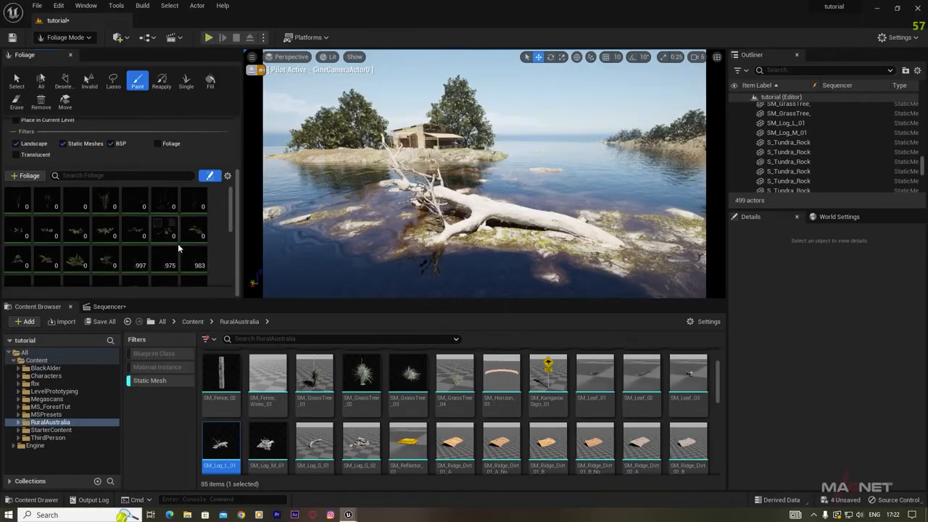
pyautogui.scroll(-5, 178, 247)
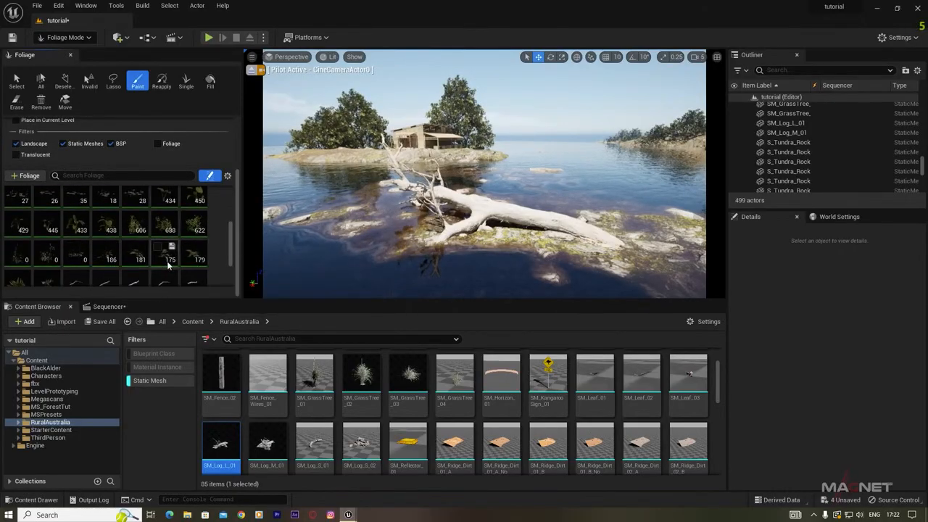
pyautogui.scroll(-3, 120, 251)
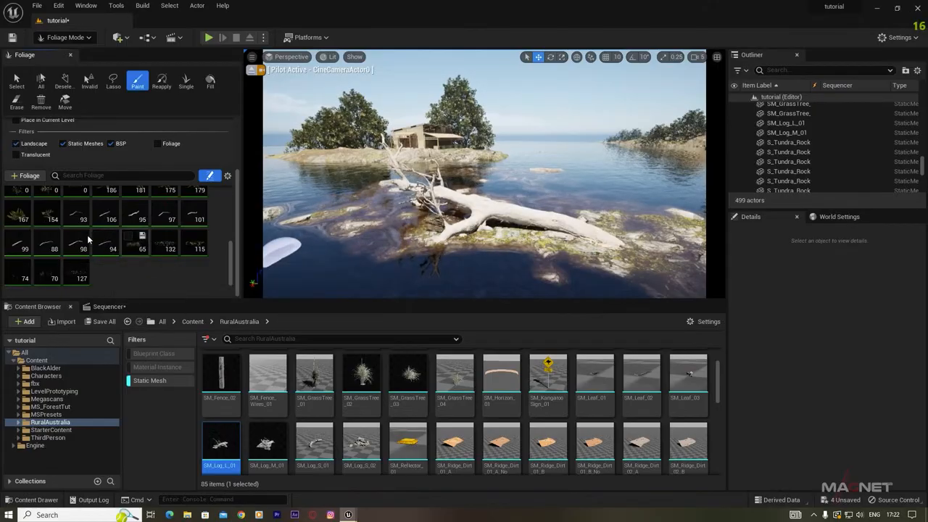
pyautogui.click(108, 241)
pyautogui.keyDown('shift'); pyautogui.click(70, 215); pyautogui.keyUp('shift')
pyautogui.click(69, 209)
pyautogui.scroll(2, 109, 243)
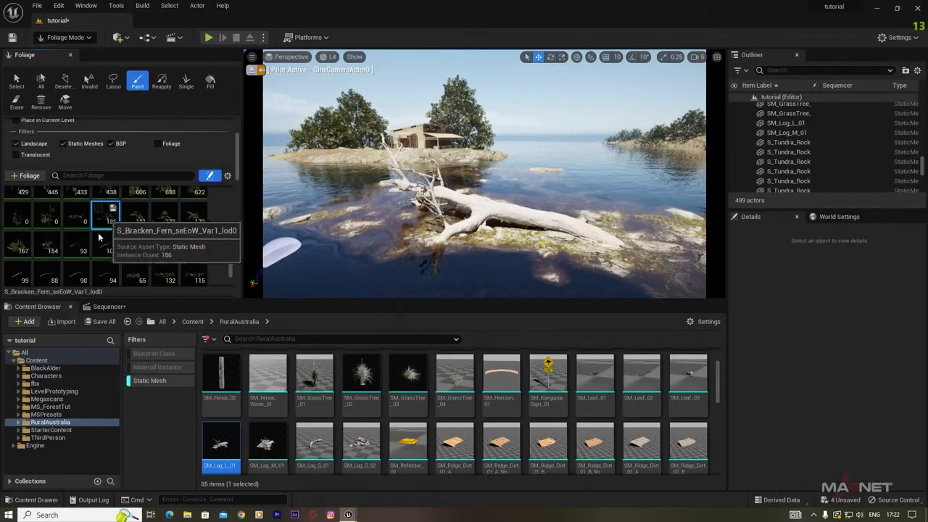
pyautogui.click(13, 241)
pyautogui.click(113, 209)
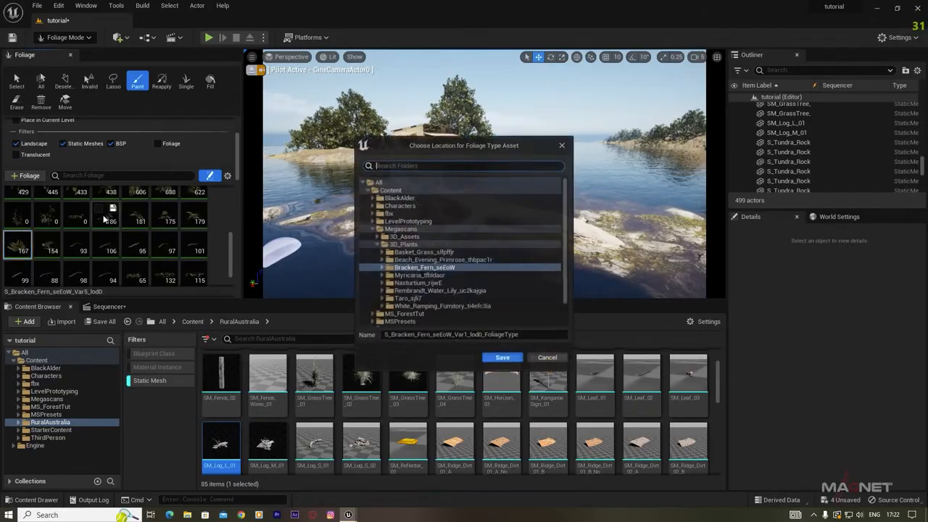
pyautogui.click(563, 146)
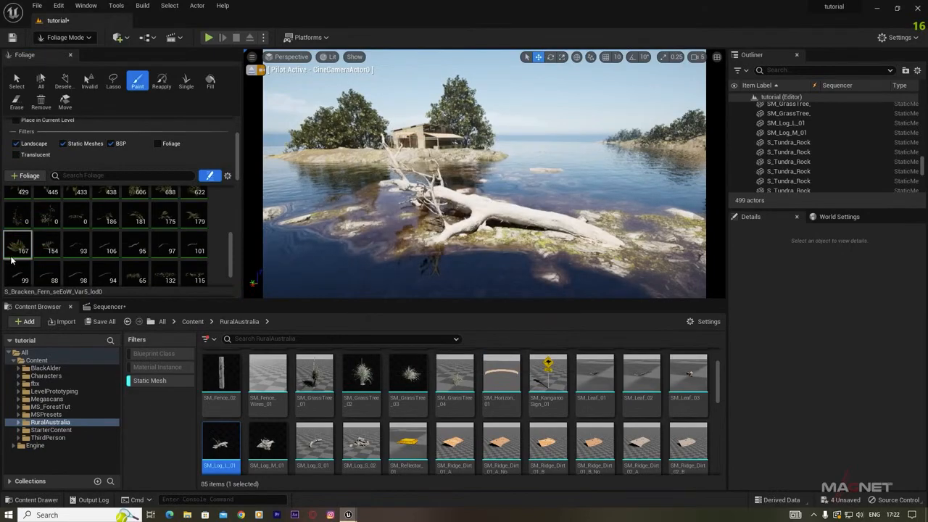
pyautogui.keyDown('shift'); pyautogui.click(135, 217); pyautogui.keyUp('shift')
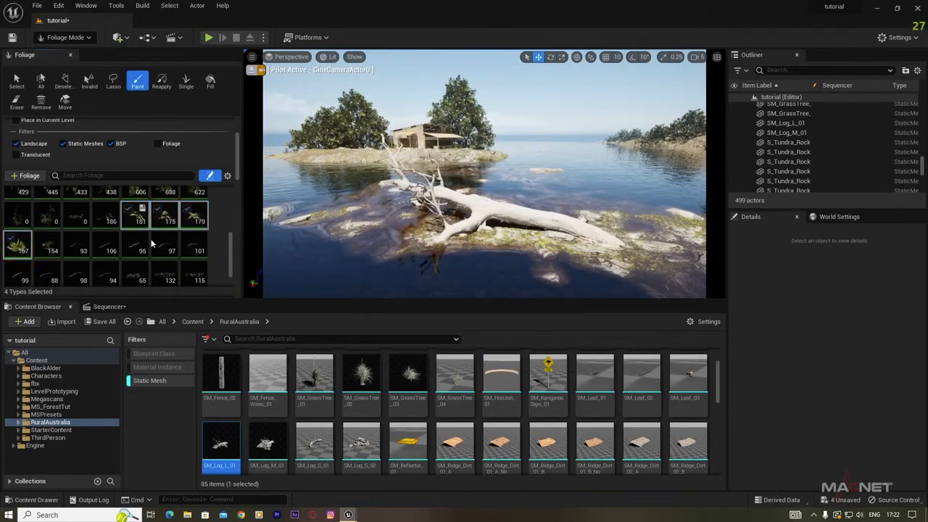
# Paint the bracken ferns on the rock along both sides of the dead log and at its branch end.
pyautogui.press('w')
pyautogui.moveTo(515, 250)
pyautogui.mouseDown(button='right')
pyautogui.moveTo(580, 252)
pyautogui.moveTo(518, 279)
pyautogui.mouseUp(button='right')
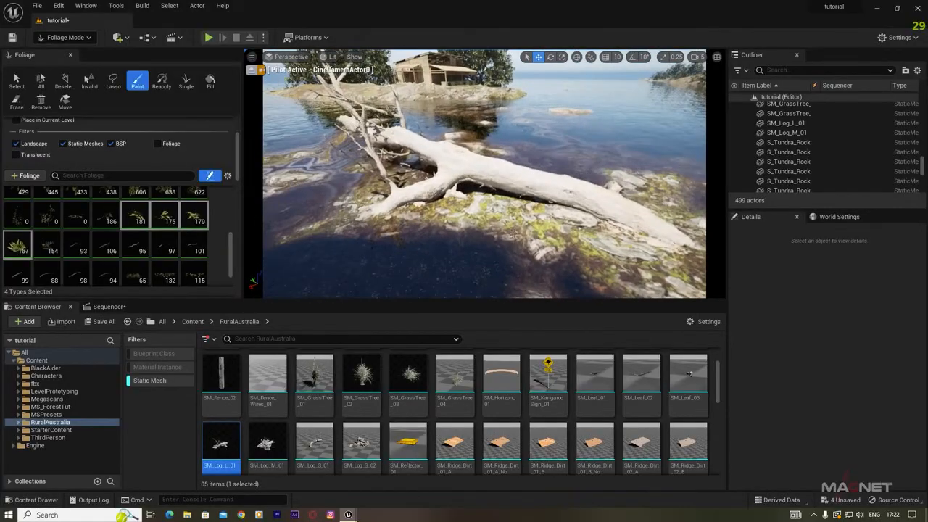
pyautogui.moveTo(474, 206); pyautogui.dragTo(616, 230)
pyautogui.moveTo(589, 176); pyautogui.dragTo(675, 210, button='right')
pyautogui.moveTo(615, 201); pyautogui.dragTo(642, 226)
pyautogui.moveTo(641, 225)
pyautogui.mouseDown(button='right')
pyautogui.moveTo(639, 212)
pyautogui.moveTo(573, 171)
pyautogui.moveTo(432, 199)
pyautogui.mouseUp(button='right')
pyautogui.press('s')
pyautogui.press('w')
pyautogui.moveTo(511, 228); pyautogui.dragTo(526, 231)
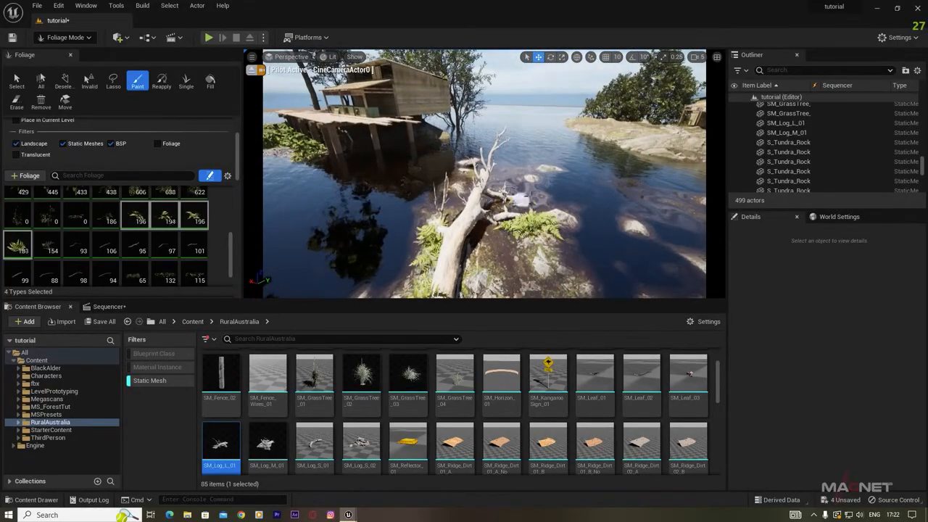
pyautogui.moveTo(474, 238); pyautogui.dragTo(580, 219, button='right')
pyautogui.press('a')
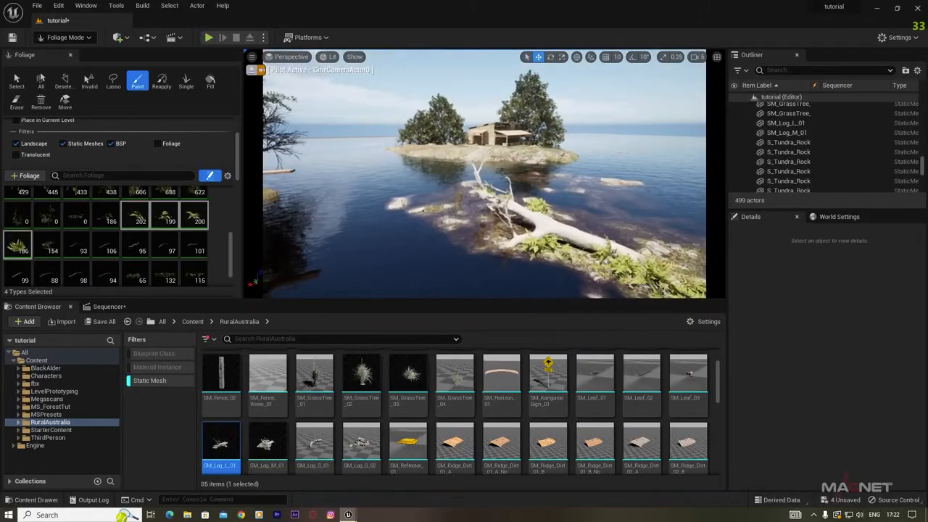
# Select the three adjacent leafy plant types in the row above the ferns as the foliage to paint.
pyautogui.scroll(3, 98, 248)
pyautogui.scroll(-2, 81, 244)
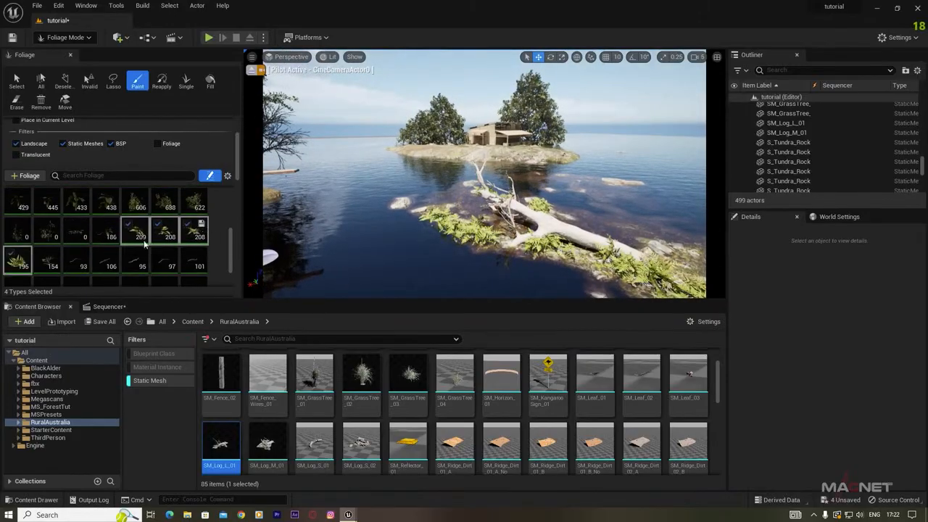
pyautogui.scroll(1, 104, 238)
pyautogui.click(106, 236)
pyautogui.keyDown('shift'); pyautogui.click(51, 234); pyautogui.keyUp('shift')
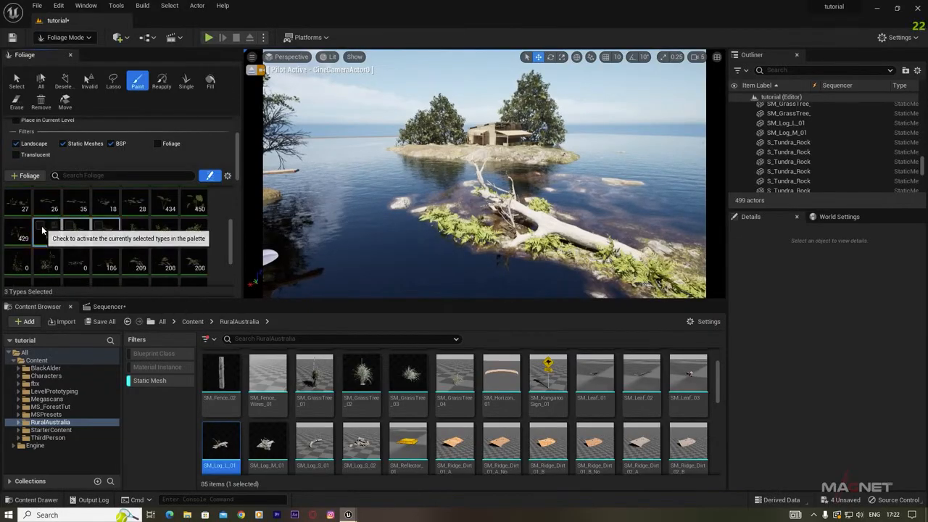
pyautogui.scroll(5, 505, 231)
# Try painting a leafy plant beside the log's branches and erase it again.
pyautogui.click(515, 237)
pyautogui.moveTo(425, 240); pyautogui.dragTo(501, 240, button='right')
pyautogui.moveTo(430, 240)
pyautogui.keyDown('shift'); pyautogui.mouseDown()
pyautogui.moveTo(364, 203)
pyautogui.moveTo(451, 224)
pyautogui.mouseUp(); pyautogui.keyUp('shift')
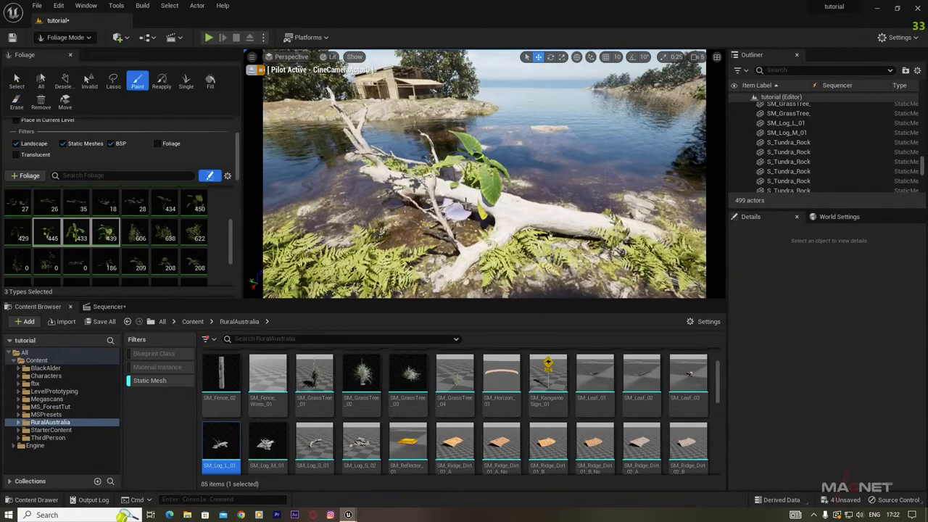
pyautogui.keyDown('shift'); pyautogui.click(470, 209); pyautogui.keyUp('shift')
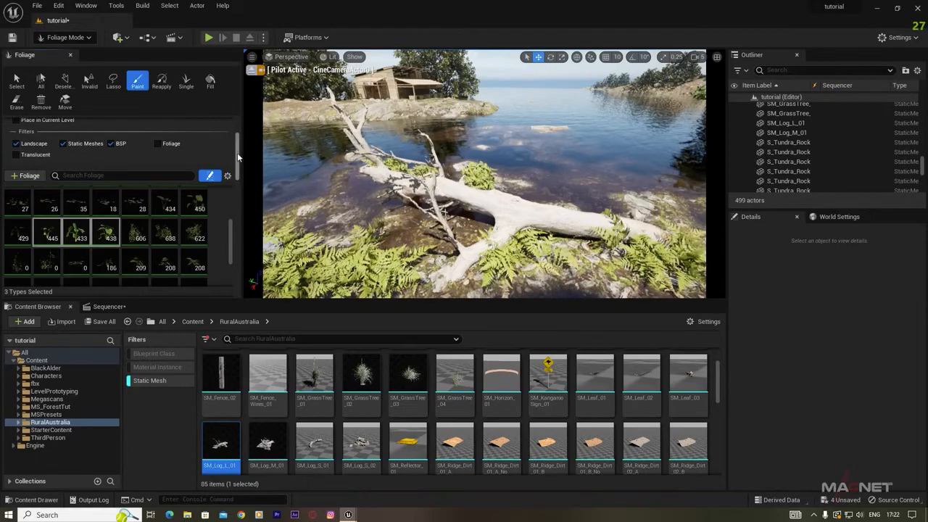
# Set the three leafy plants' scale to 1.0 minimum and maximum and paint them among the ferns around the log.
pyautogui.scroll(-5, 237, 157)
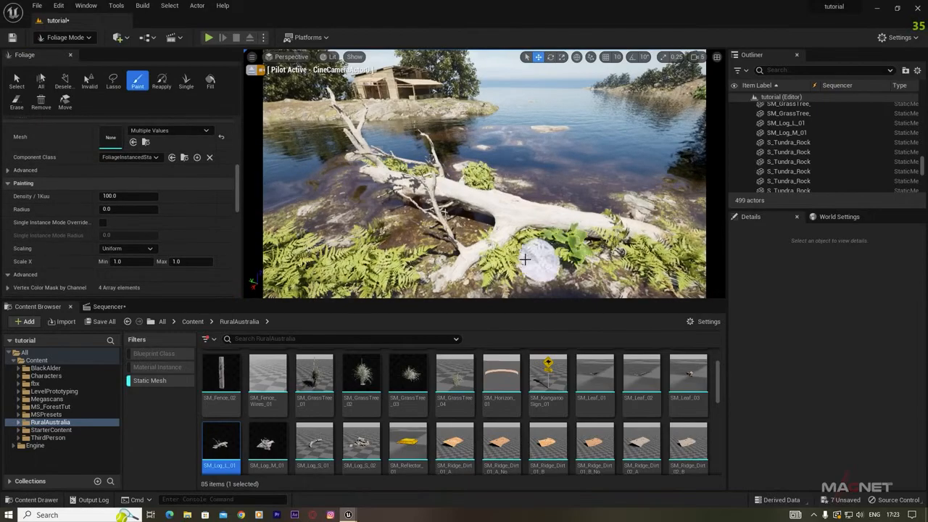
pyautogui.moveTo(526, 259); pyautogui.dragTo(580, 261, button='right')
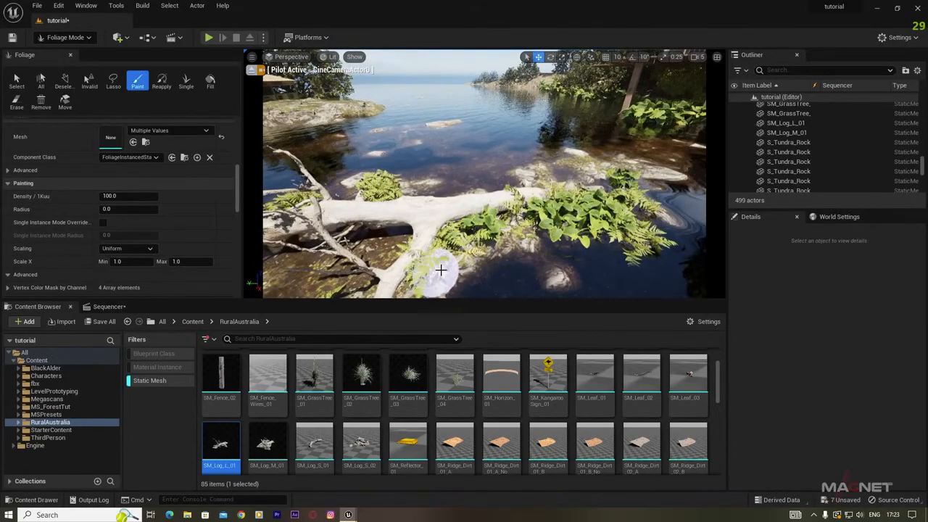
pyautogui.moveTo(540, 239); pyautogui.dragTo(469, 224, button='right')
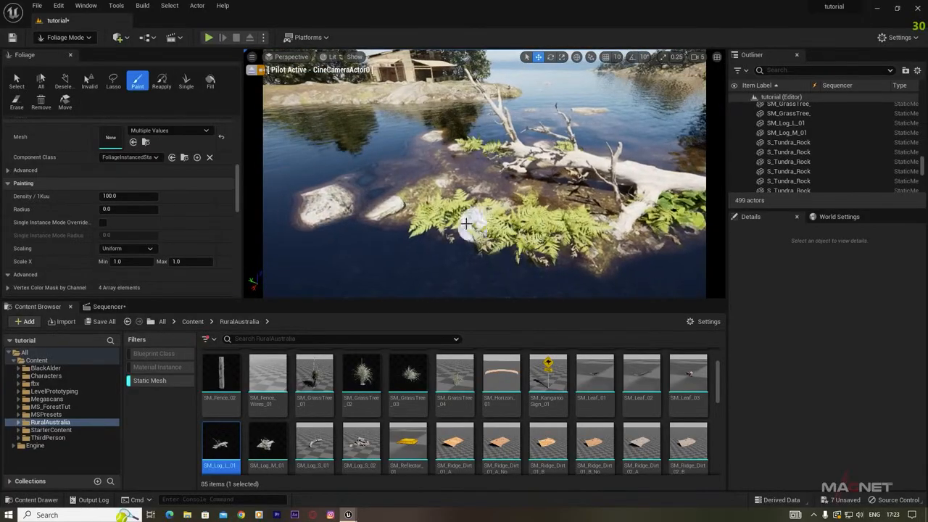
# Return to Selection mode and duplicate a Black Alder tree twice along the rocky shoreline beside the dense trees.
pyautogui.moveTo(375, 203); pyautogui.dragTo(594, 181, button='right')
pyautogui.moveTo(484, 174); pyautogui.dragTo(449, 178, button='right')
pyautogui.click(86, 39)
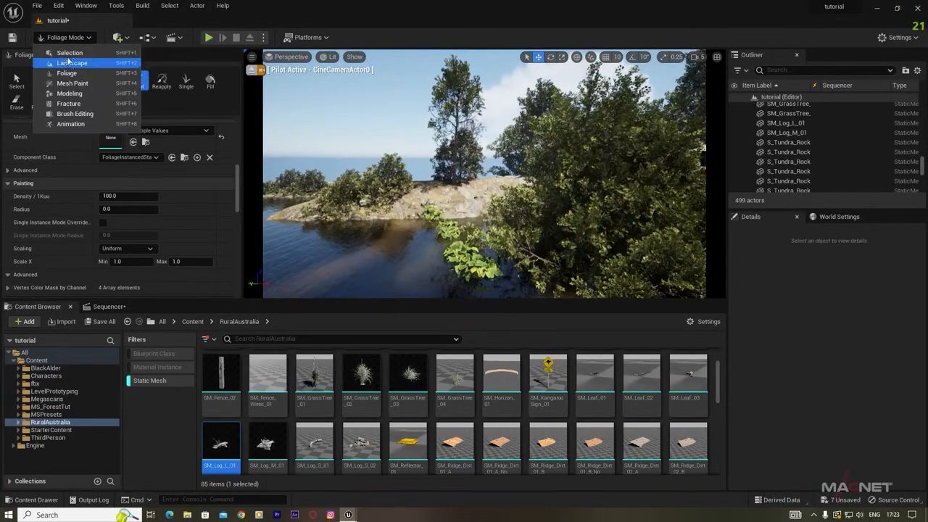
pyautogui.click(81, 64)
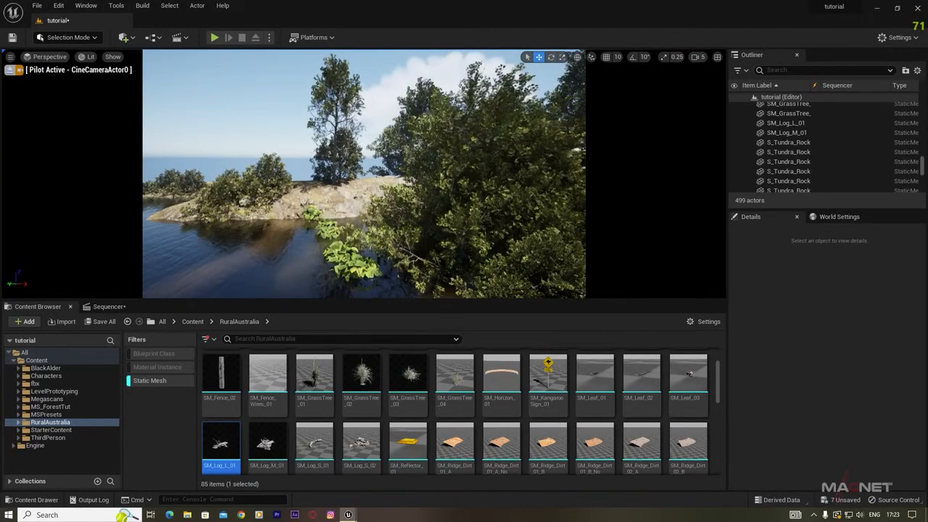
pyautogui.click(411, 230)
pyautogui.keyDown('alt'); pyautogui.moveTo(417, 228); pyautogui.dragTo(364, 234); pyautogui.keyUp('alt')
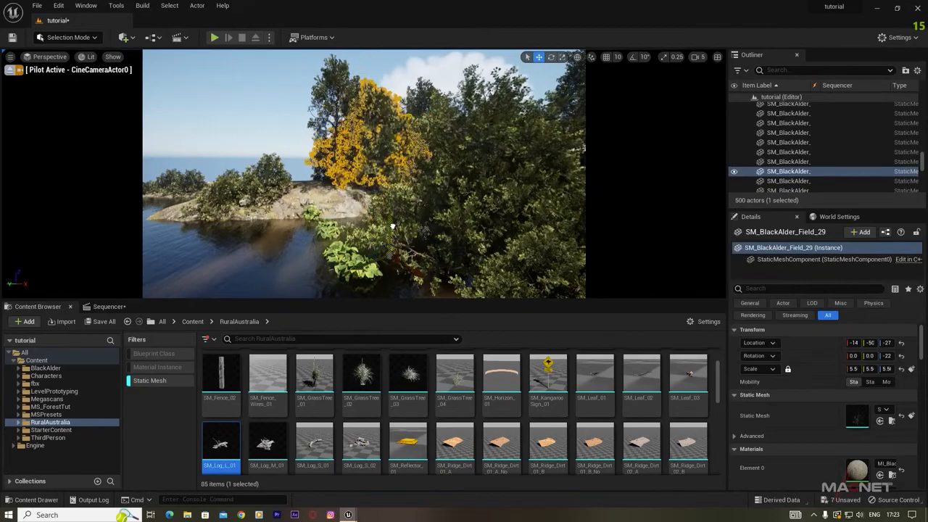
pyautogui.moveTo(364, 233); pyautogui.dragTo(392, 261, button='right')
pyautogui.keyDown('alt'); pyautogui.moveTo(369, 239); pyautogui.dragTo(290, 268); pyautogui.keyUp('alt')
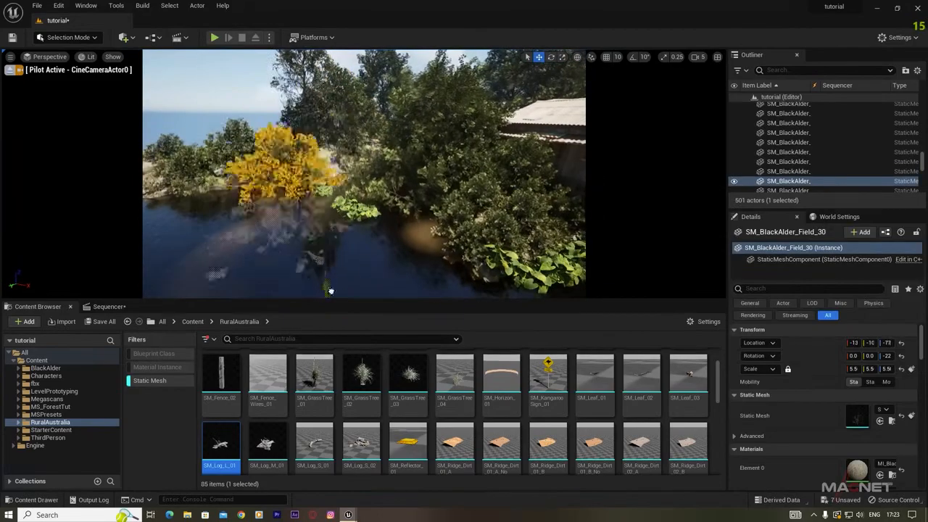
# Duplicate more Black Alder trees along the rocky shoreline, extending the tree line out toward the open lake.
pyautogui.moveTo(334, 243); pyautogui.dragTo(350, 218, button='right')
pyautogui.press('r')
pyautogui.press('w')
pyautogui.click(343, 116)
pyautogui.keyDown('alt'); pyautogui.moveTo(345, 228); pyautogui.dragTo(278, 222); pyautogui.keyUp('alt')
pyautogui.click(337, 166)
pyautogui.keyDown('alt'); pyautogui.moveTo(274, 250); pyautogui.dragTo(246, 253); pyautogui.keyUp('alt')
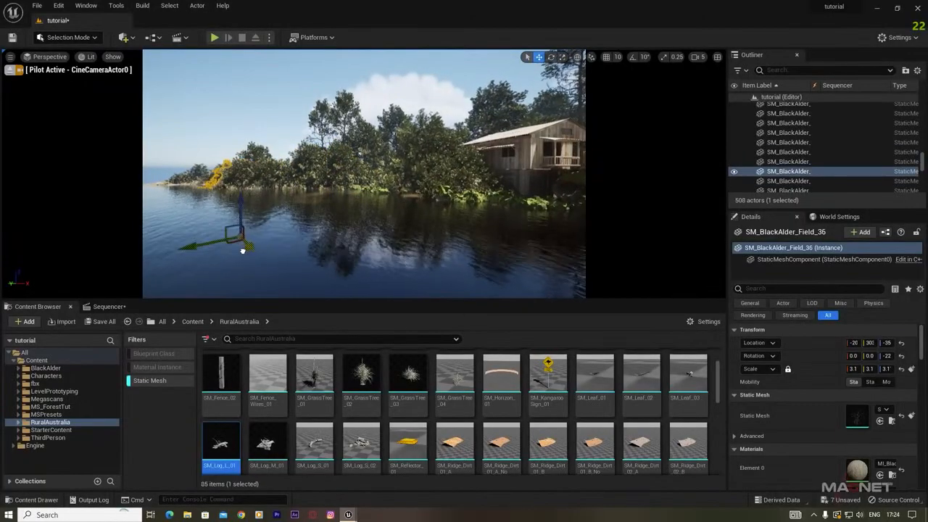
pyautogui.press('Escape')
# Set CineCameraActor0's Current Focal Length to about 38.59 and frame the small wooden jetty between the stilt houses.
pyautogui.moveTo(259, 257); pyautogui.dragTo(536, 256, button='right')
pyautogui.press('w')
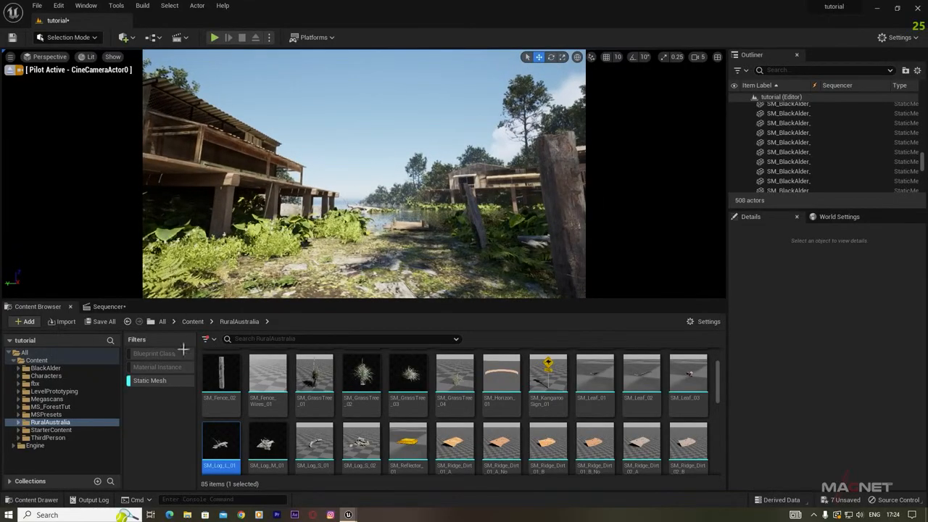
pyautogui.click(106, 307)
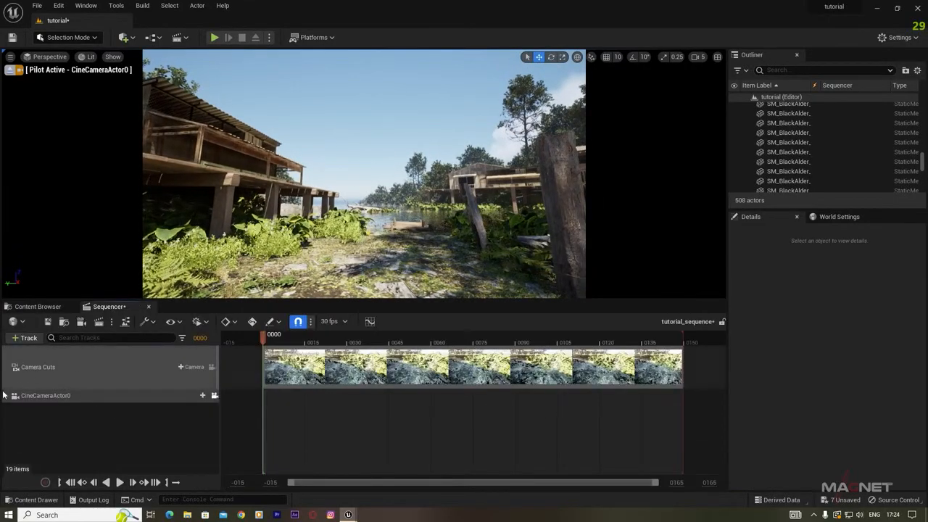
pyautogui.click(7, 395)
pyautogui.moveTo(158, 432); pyautogui.dragTo(185, 432)
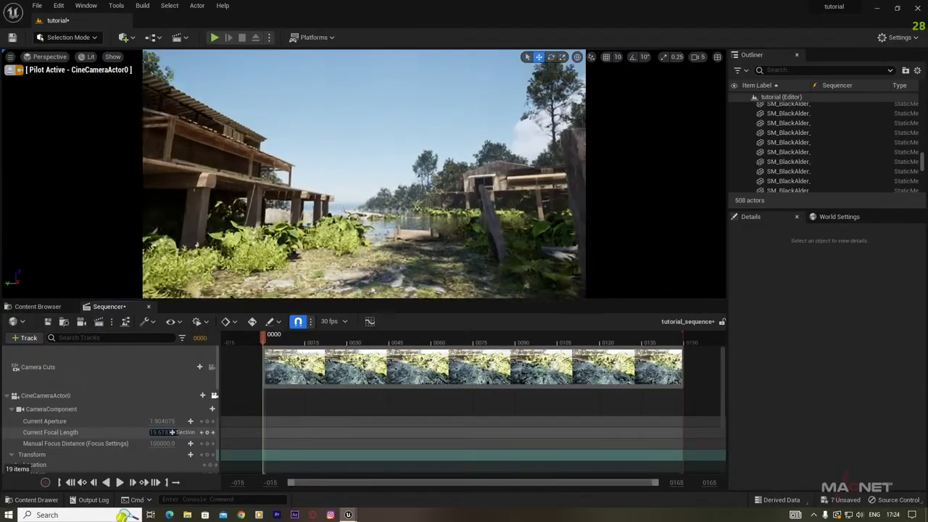
pyautogui.moveTo(374, 198); pyautogui.dragTo(387, 208, button='right')
pyautogui.press('a')
pyautogui.press('d')
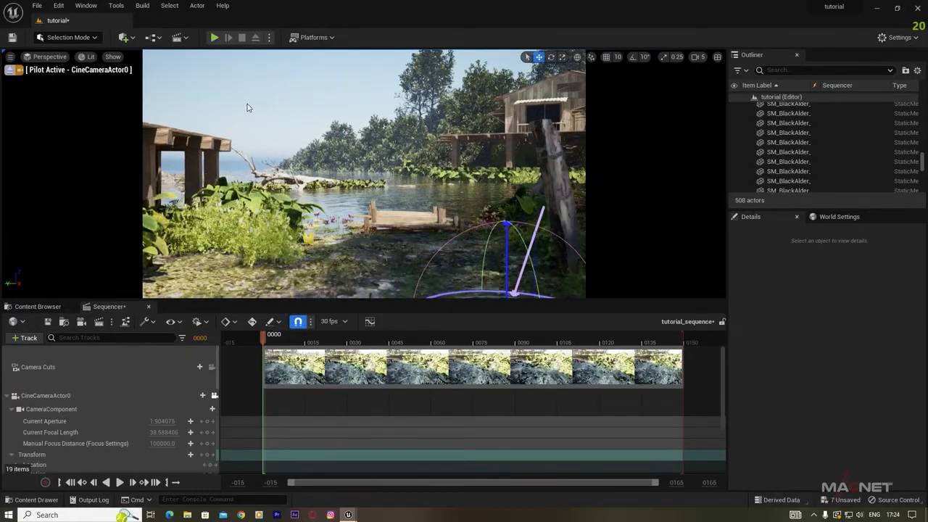
# Rotate the sun until it backlights the scene from across the lake and casts long shadows over the path.
pyautogui.hotkey('ctrl', 'l')
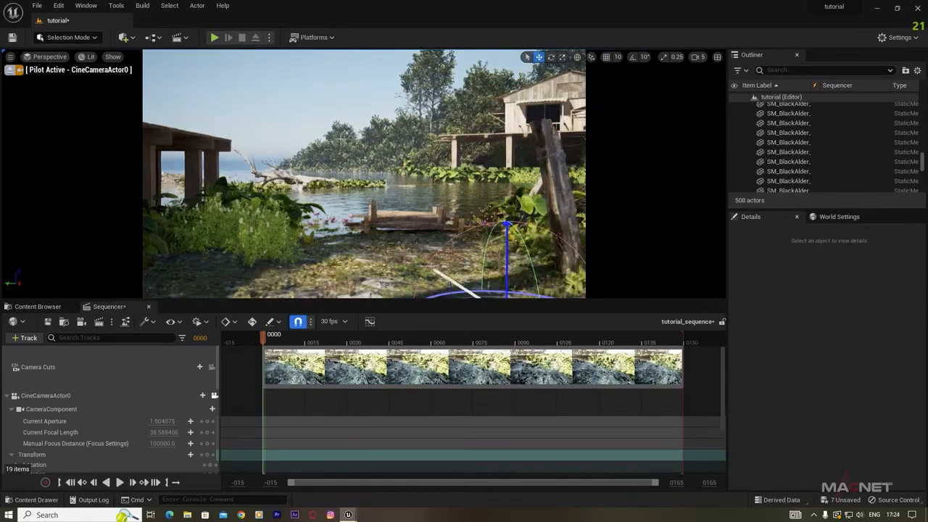
pyautogui.hotkey('ctrl', 'l')
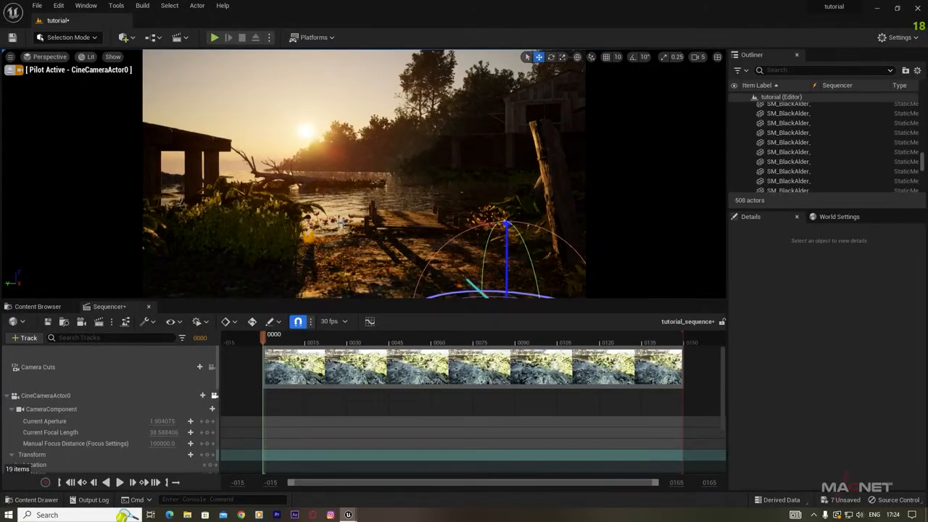
pyautogui.hotkey('ctrl', 'l')
pyautogui.hotkey('ctrl', 'l')
# Examine the path, stilt houses and jetty in the new lighting from farther back.
pyautogui.moveTo(338, 256); pyautogui.dragTo(366, 246, button='right')
pyautogui.press('w')
pyautogui.press('s')
pyautogui.press('s')
pyautogui.press('q')
pyautogui.press('e')
pyautogui.press('s')
pyautogui.press('w')
pyautogui.press('a')
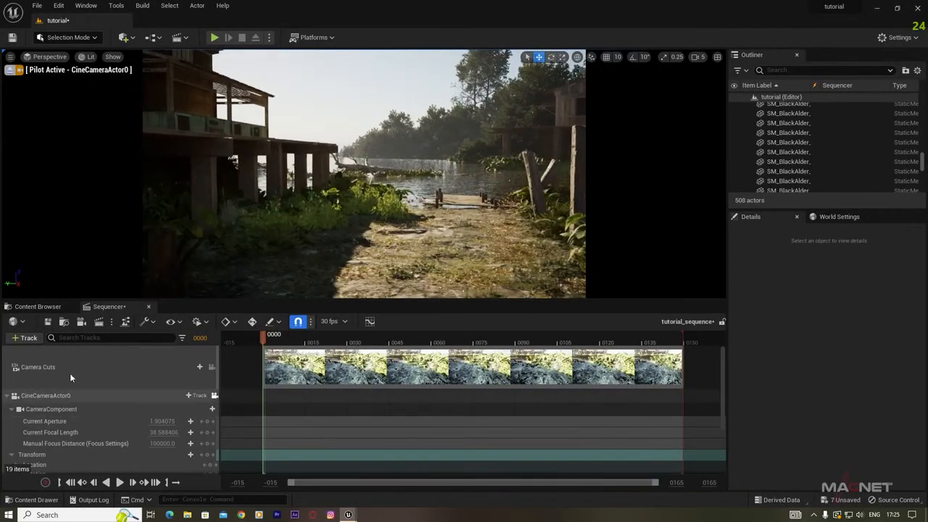
# Place the SM_Log_M_01 and SM_Log_S_02 meshes among the plants beside the path, near the stilt house's posts.
pyautogui.click(47, 306)
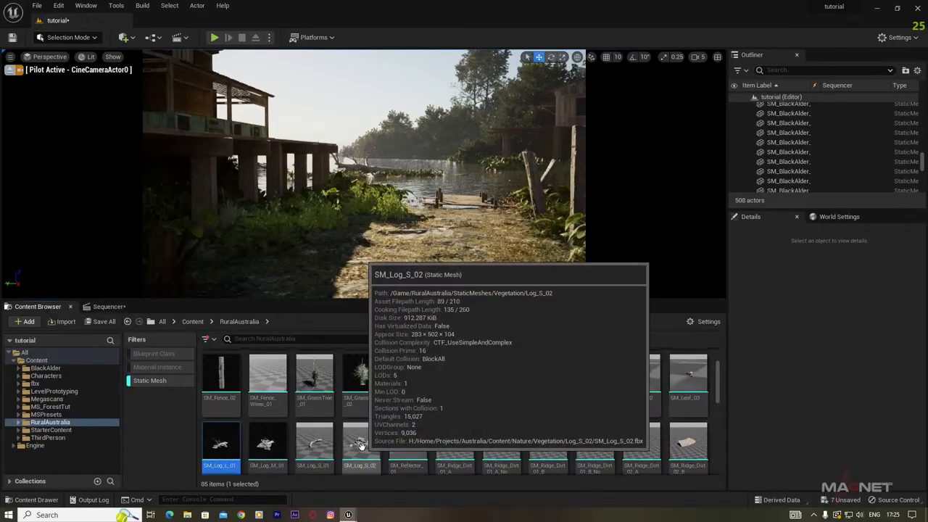
pyautogui.click(365, 440)
pyautogui.moveTo(267, 470); pyautogui.dragTo(239, 213)
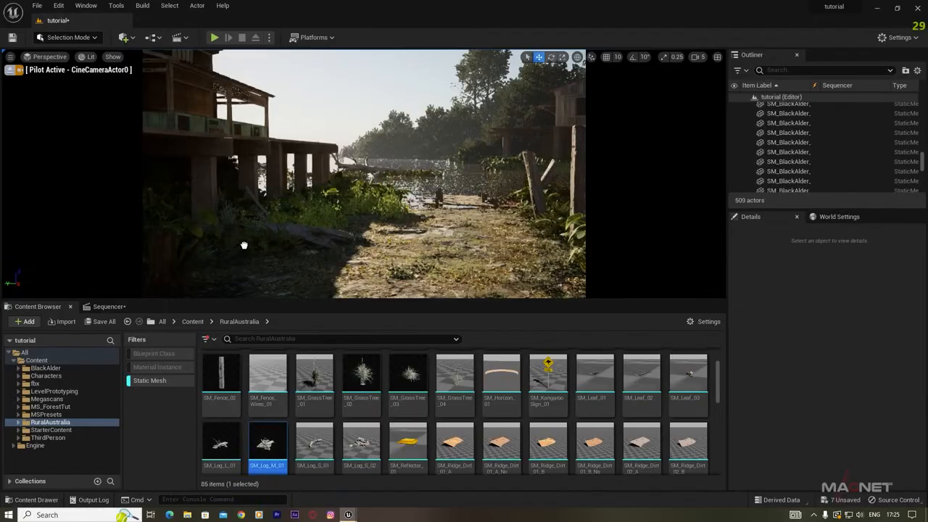
pyautogui.moveTo(244, 245); pyautogui.dragTo(245, 244)
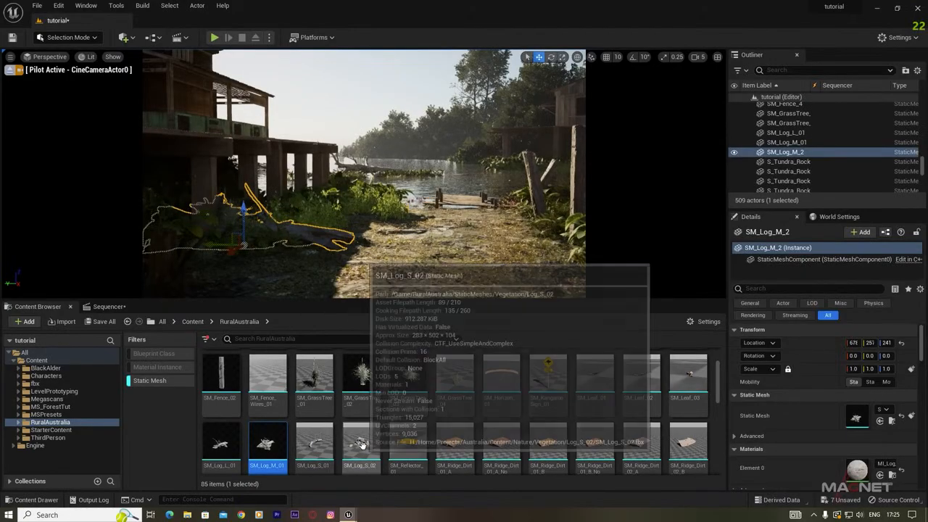
pyautogui.moveTo(354, 440); pyautogui.dragTo(307, 210)
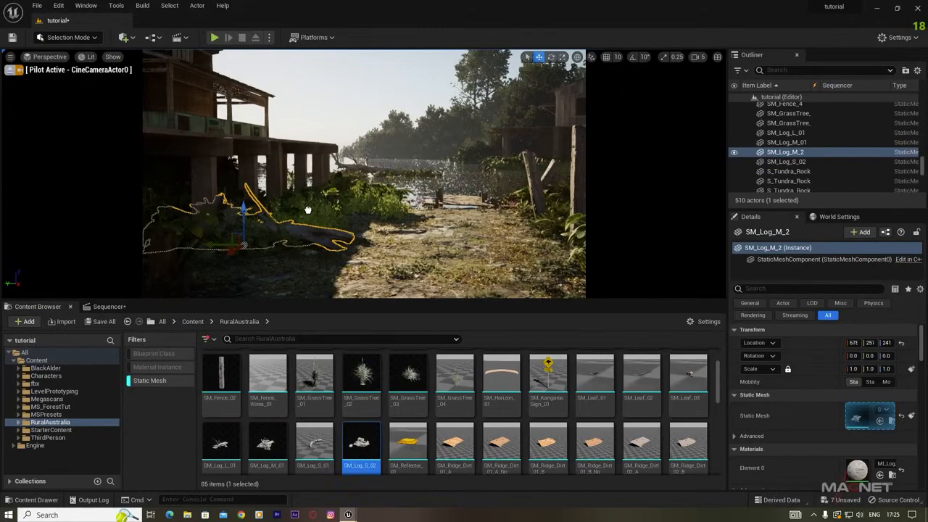
pyautogui.click(344, 227)
pyautogui.click(353, 82)
# Find and select the SM_Roots_01 mesh in the RuralAustralia assets and switch to Foliage mode.
pyautogui.moveTo(353, 82); pyautogui.dragTo(373, 94, button='right')
pyautogui.scroll(-5, 414, 434)
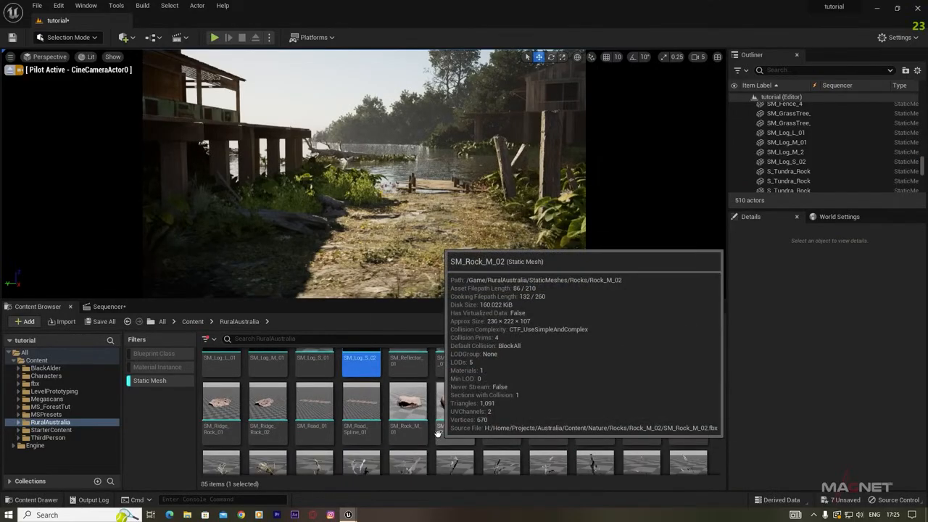
pyautogui.scroll(1, 616, 395)
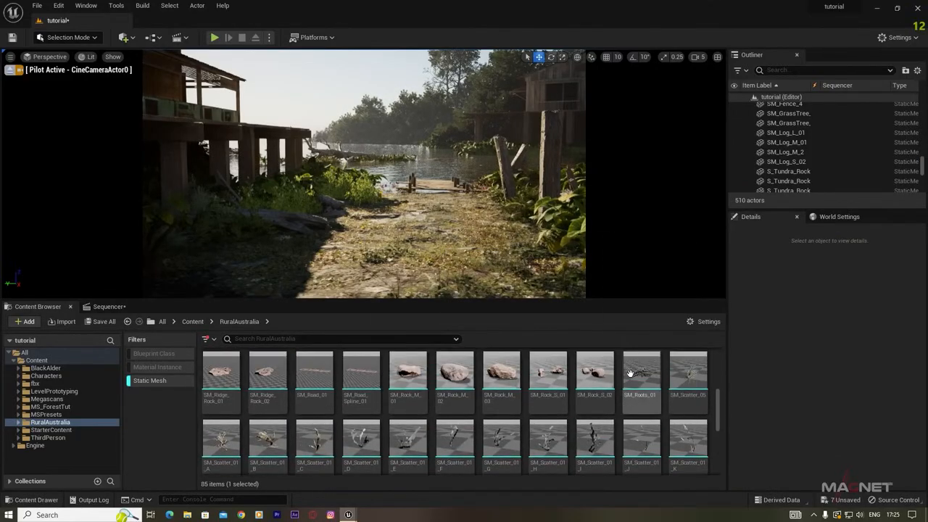
pyautogui.click(638, 380)
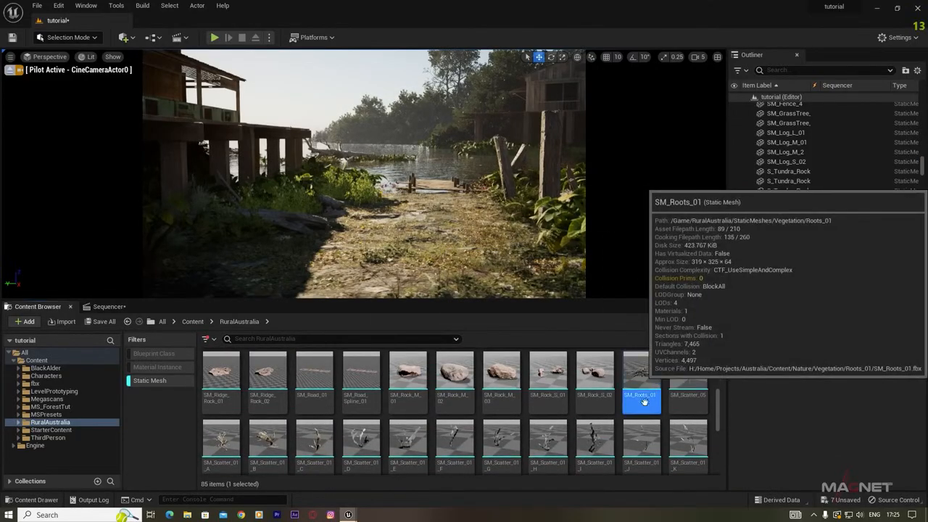
pyautogui.click(91, 38)
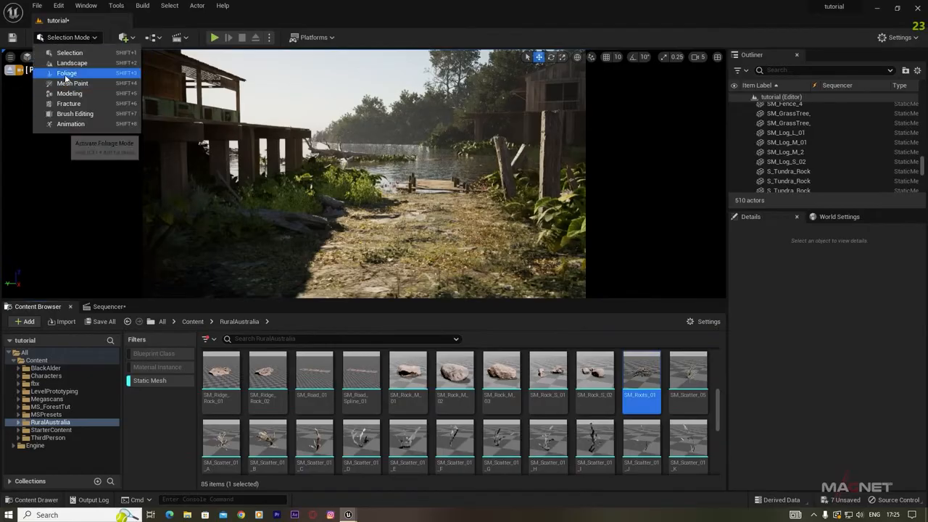
pyautogui.click(65, 73)
# Deactivate all existing foliage types, add SM_Roots_01 to the foliage palette and select it for painting.
pyautogui.scroll(-3, 186, 178)
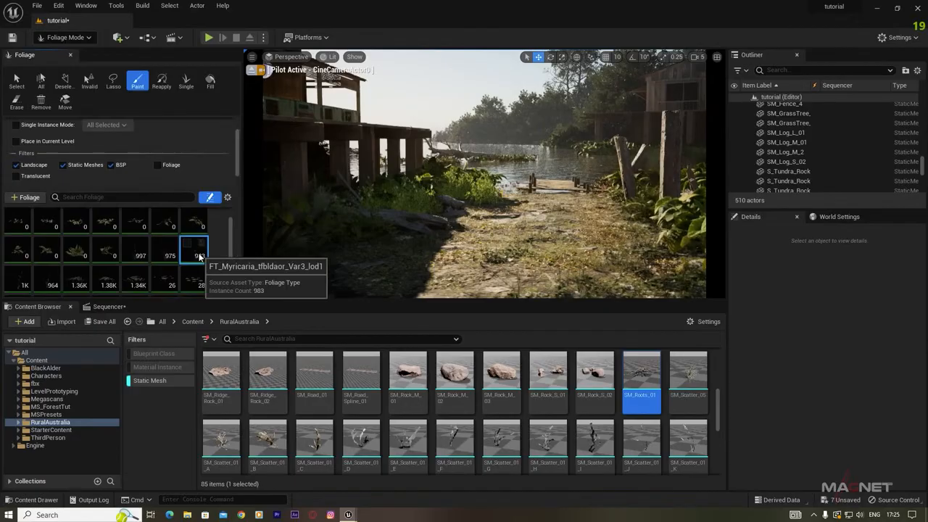
pyautogui.hotkey('ctrl', 'a')
pyautogui.click(185, 245)
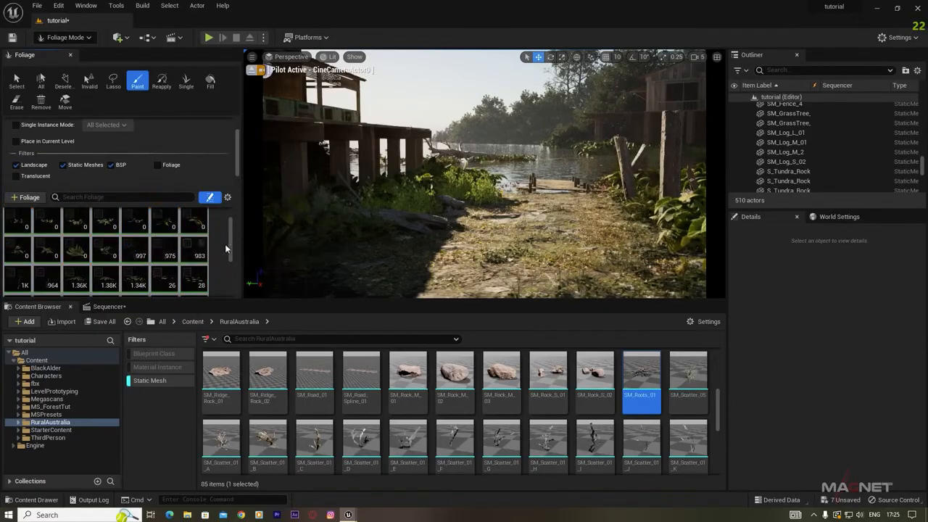
pyautogui.moveTo(230, 219); pyautogui.dragTo(229, 275)
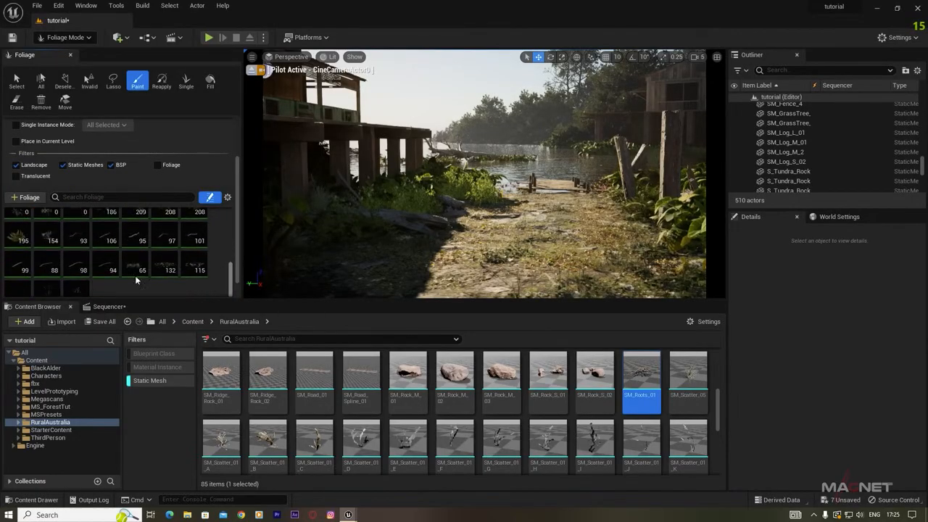
pyautogui.scroll(-1, 174, 266)
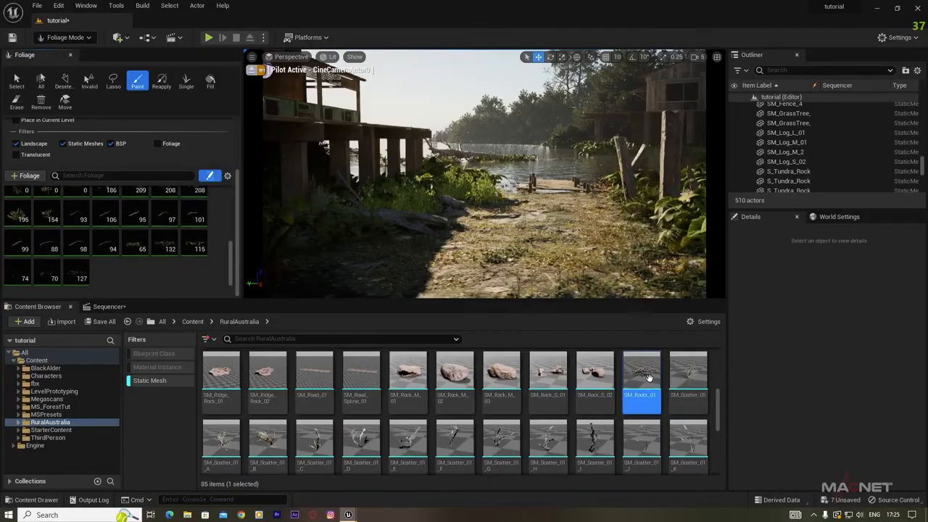
pyautogui.moveTo(649, 380); pyautogui.dragTo(137, 280)
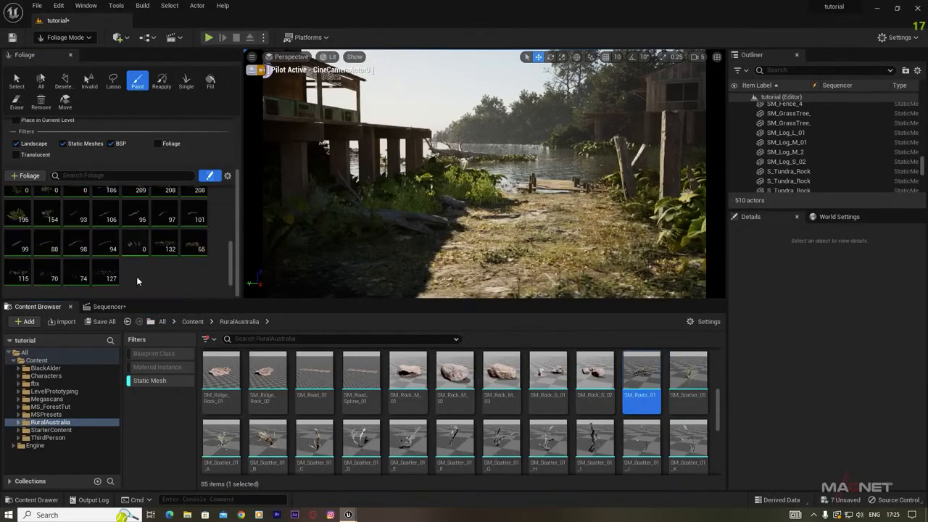
pyautogui.click(135, 241)
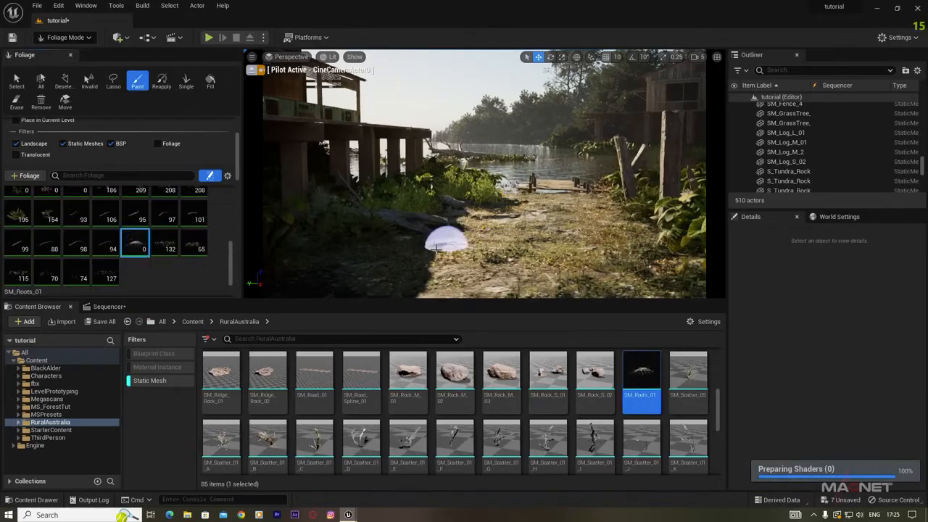
# Paint SM_Roots_01 on the shaded ground beside the path and around the base of the fence post.
pyautogui.moveTo(328, 266)
pyautogui.mouseDown()
pyautogui.moveTo(365, 242)
pyautogui.moveTo(410, 237)
pyautogui.mouseUp()
pyautogui.moveTo(442, 234)
pyautogui.mouseDown(button='right')
pyautogui.moveTo(343, 233)
pyautogui.moveTo(501, 290)
pyautogui.moveTo(499, 250)
pyautogui.moveTo(395, 235)
pyautogui.moveTo(457, 279)
pyautogui.moveTo(412, 248)
pyautogui.moveTo(408, 238)
pyautogui.moveTo(426, 215)
pyautogui.mouseUp(button='right')
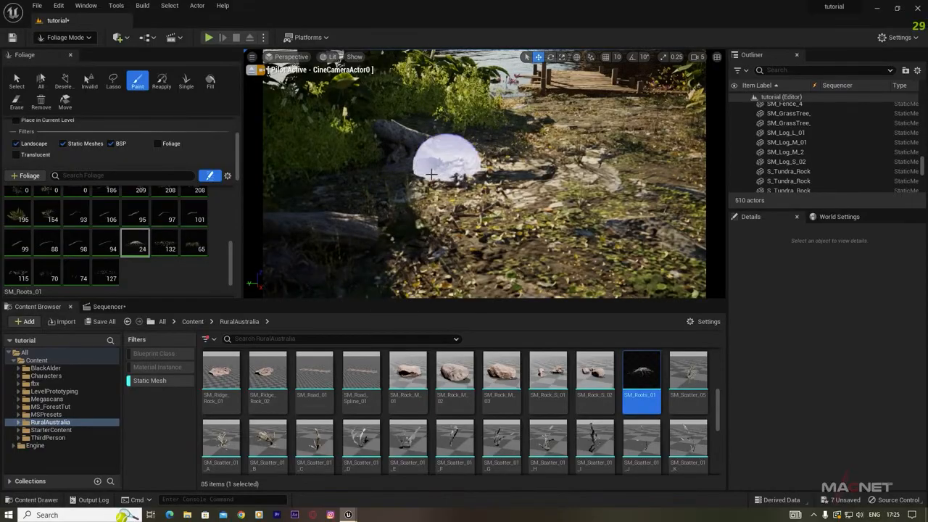
pyautogui.moveTo(432, 193)
pyautogui.mouseDown(button='right')
pyautogui.moveTo(558, 177)
pyautogui.moveTo(551, 210)
pyautogui.mouseUp(button='right')
pyautogui.moveTo(451, 195); pyautogui.dragTo(484, 232)
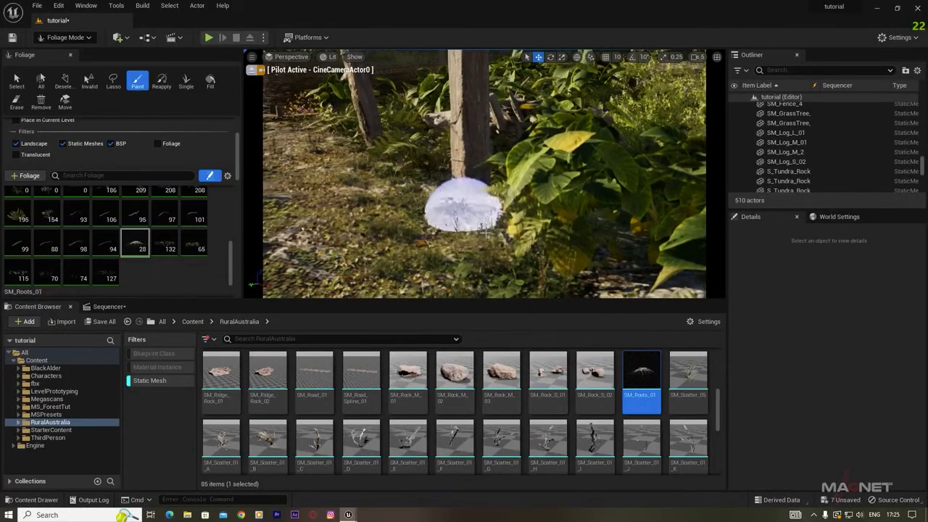
pyautogui.click(485, 232)
# Set the camera's Current Focal Length to about 13.53 and paint more SM_Roots_01 on the ground.
pyautogui.click(109, 307)
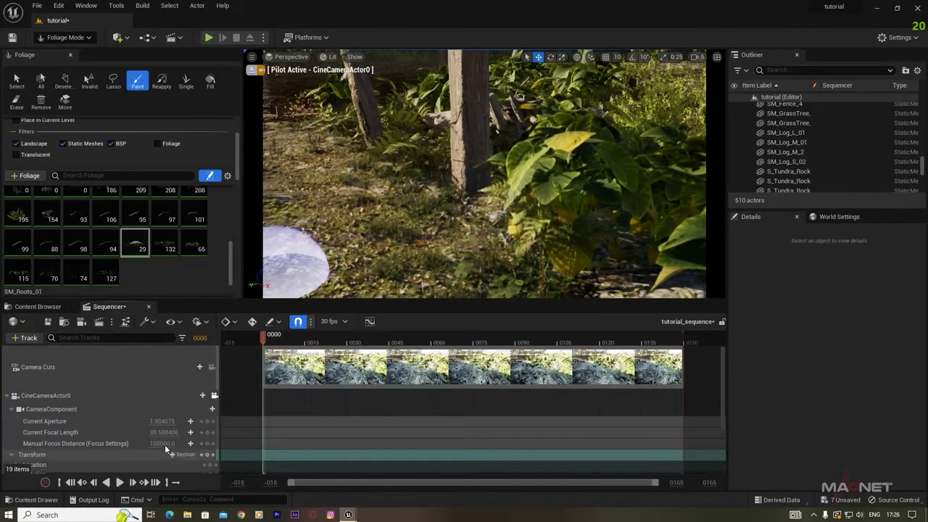
pyautogui.moveTo(172, 432); pyautogui.dragTo(172, 432)
pyautogui.moveTo(435, 198); pyautogui.dragTo(435, 197, button='right')
pyautogui.press('w')
pyautogui.moveTo(435, 198)
pyautogui.mouseDown()
pyautogui.moveTo(355, 192)
pyautogui.moveTo(373, 231)
pyautogui.mouseUp()
pyautogui.press('s')
# Paint SM_Roots_01 across the path and along the edges of the plants leading to the jetty.
pyautogui.moveTo(441, 209); pyautogui.dragTo(441, 209, button='right')
pyautogui.click(429, 181)
pyautogui.moveTo(417, 159)
pyautogui.mouseDown()
pyautogui.moveTo(428, 166)
pyautogui.moveTo(393, 142)
pyautogui.moveTo(446, 229)
pyautogui.mouseUp()
pyautogui.moveTo(580, 157)
pyautogui.mouseDown()
pyautogui.moveTo(480, 232)
pyautogui.moveTo(391, 166)
pyautogui.moveTo(363, 166)
pyautogui.moveTo(440, 198)
pyautogui.mouseUp()
pyautogui.moveTo(440, 198); pyautogui.dragTo(440, 197, button='right')
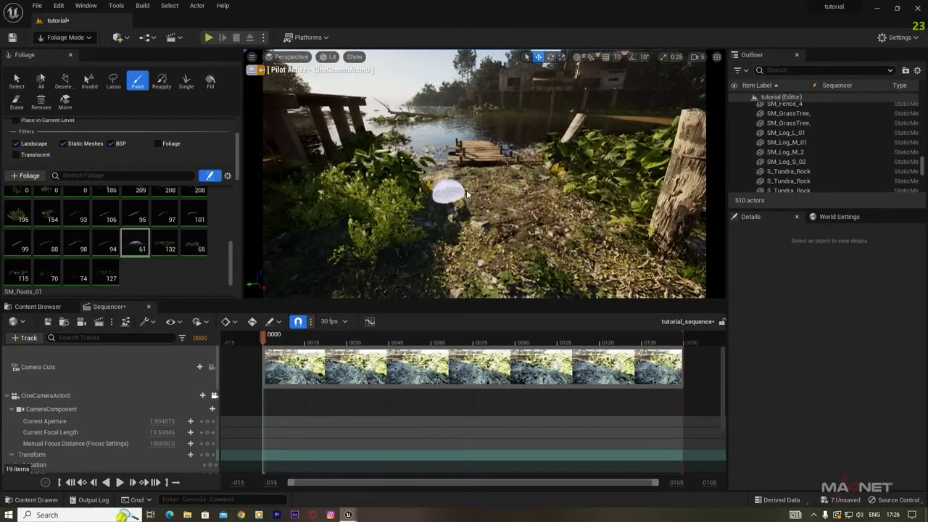
# Paint SM_Roots_01 along the bank near the jetty and erase stray roots at its shore end.
pyautogui.moveTo(358, 232)
pyautogui.mouseDown()
pyautogui.moveTo(406, 229)
pyautogui.moveTo(420, 239)
pyautogui.moveTo(437, 229)
pyautogui.mouseUp()
pyautogui.moveTo(456, 181); pyautogui.dragTo(456, 181, button='right')
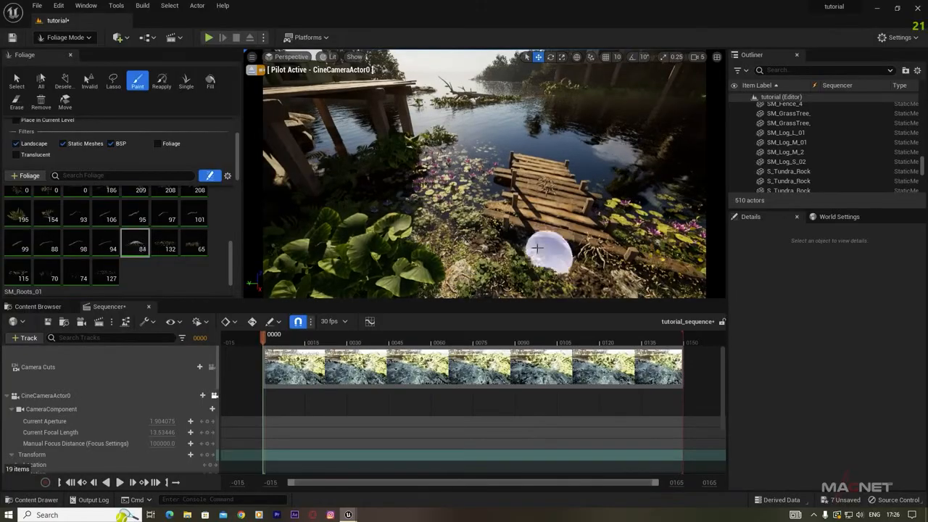
pyautogui.keyDown('shift'); pyautogui.moveTo(576, 247); pyautogui.dragTo(613, 271); pyautogui.keyUp('shift')
pyautogui.moveTo(614, 272); pyautogui.dragTo(675, 293, button='right')
# Paint SM_Roots_01 around the fallen log and the fern-covered rocks in the lake.
pyautogui.moveTo(464, 192)
pyautogui.mouseDown(button='right')
pyautogui.moveTo(464, 163)
pyautogui.moveTo(406, 138)
pyautogui.moveTo(377, 138)
pyautogui.moveTo(399, 163)
pyautogui.moveTo(398, 190)
pyautogui.mouseUp(button='right')
pyautogui.moveTo(390, 155)
pyautogui.mouseDown()
pyautogui.moveTo(435, 242)
pyautogui.moveTo(425, 269)
pyautogui.mouseUp()
pyautogui.moveTo(548, 227); pyautogui.dragTo(536, 198)
pyautogui.moveTo(466, 203)
pyautogui.mouseDown()
pyautogui.moveTo(408, 193)
pyautogui.moveTo(425, 228)
pyautogui.moveTo(364, 217)
pyautogui.mouseUp()
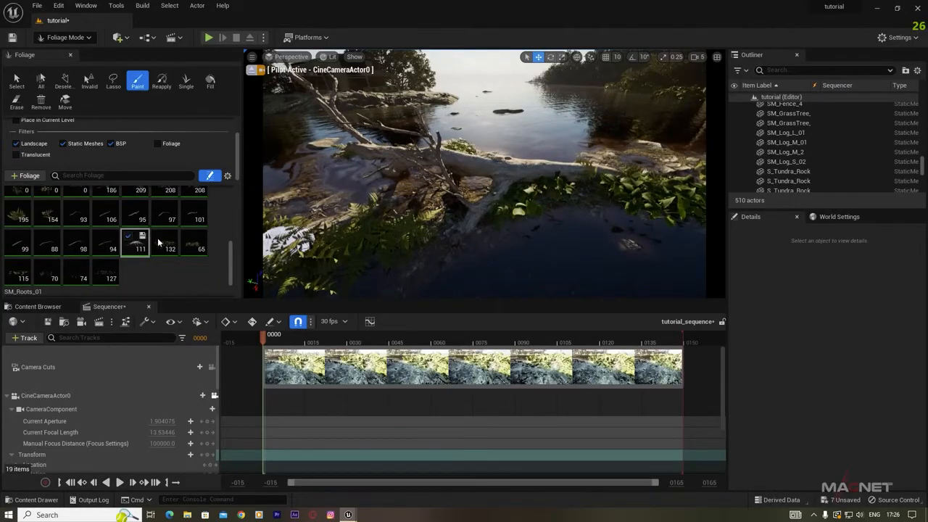
# Set the SM_Roots_01 scale to 2.0 minimum and maximum and paint larger roots around the fallen log.
pyautogui.moveTo(235, 140); pyautogui.dragTo(239, 178)
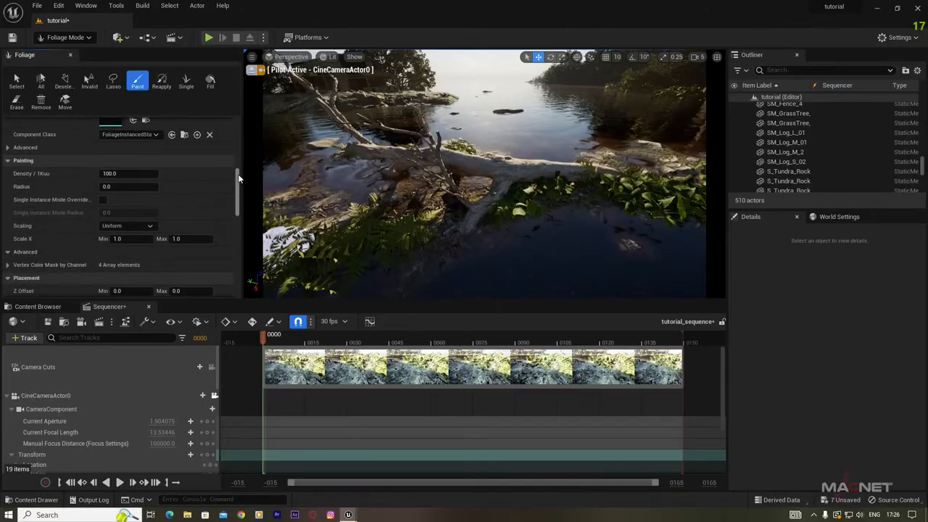
pyautogui.click(180, 243)
pyautogui.write('2')
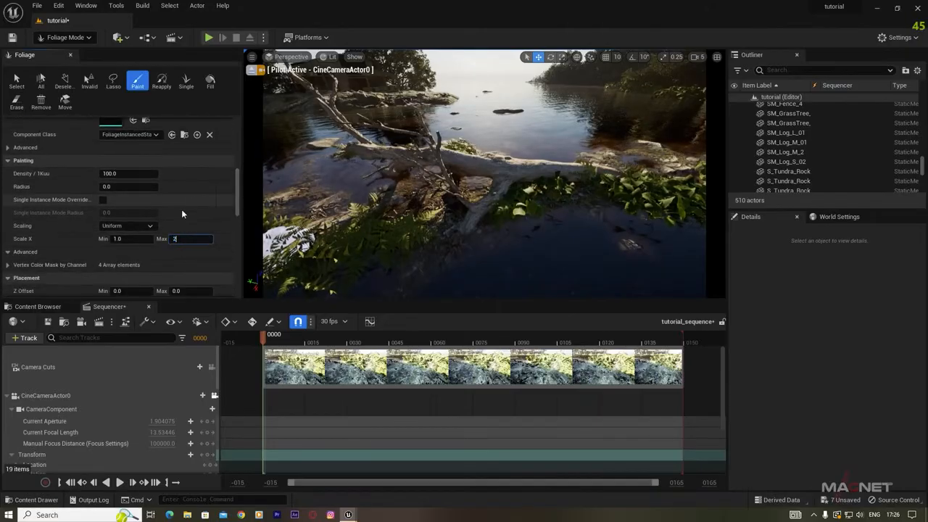
pyautogui.click(116, 239)
pyautogui.write('2')
pyautogui.press('Return')
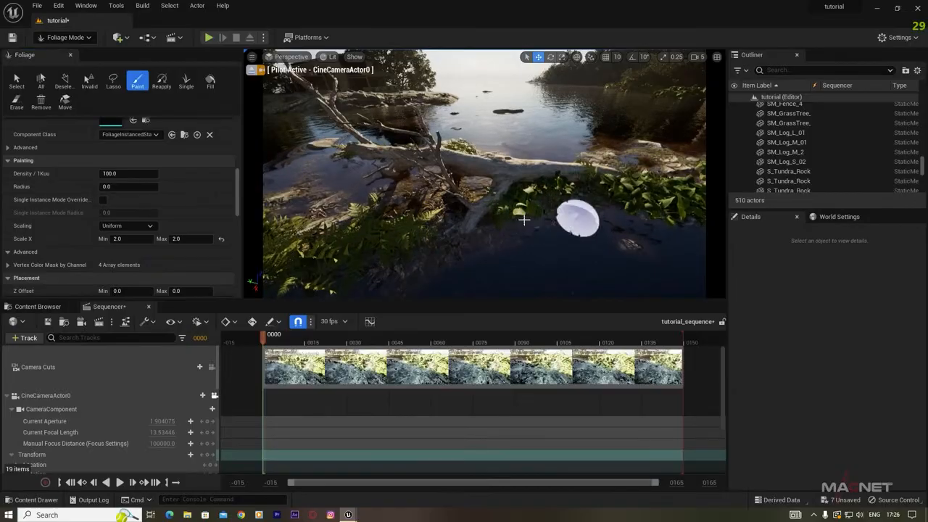
pyautogui.moveTo(638, 248); pyautogui.dragTo(459, 260)
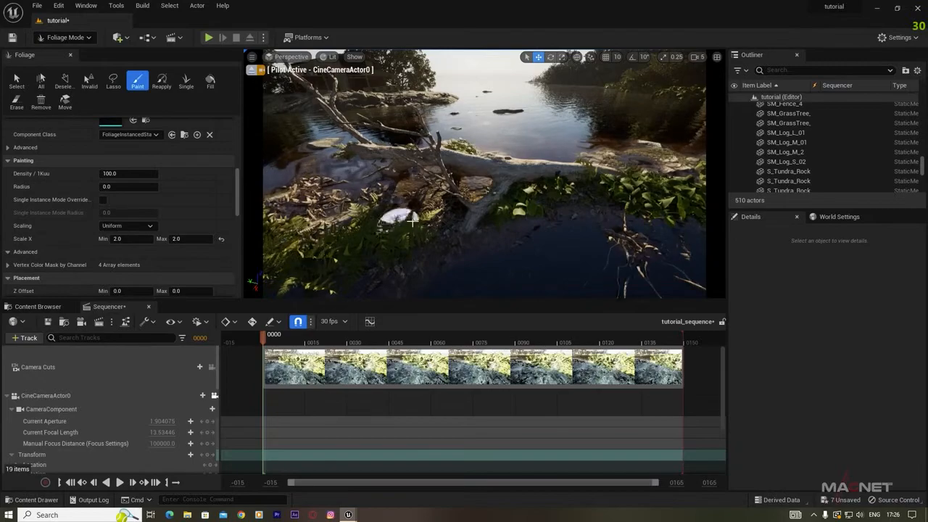
# Erase the large roots painted in the open water beside the fallen log.
pyautogui.moveTo(413, 221); pyautogui.dragTo(326, 221, button='right')
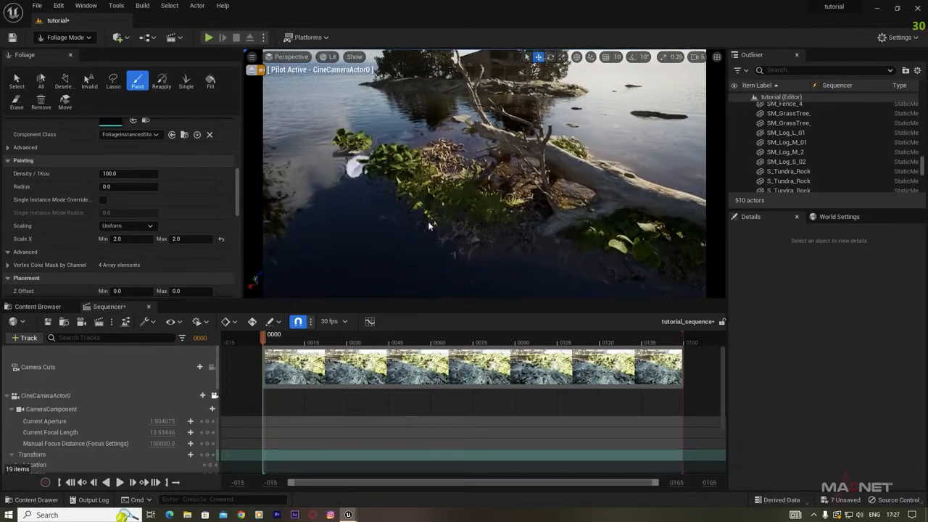
pyautogui.moveTo(429, 241); pyautogui.dragTo(518, 244, button='right')
pyautogui.moveTo(481, 203); pyautogui.dragTo(580, 197, button='right')
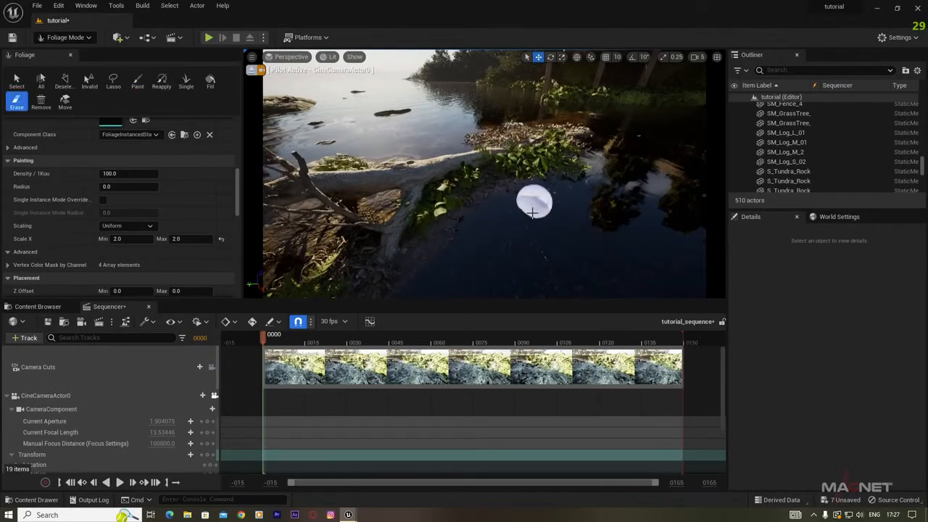
pyautogui.moveTo(489, 202); pyautogui.dragTo(624, 197, button='right')
# Look over the painted roots on the bank, the plants around the fence posts and the shore path.
pyautogui.press('w')
pyautogui.moveTo(484, 174)
pyautogui.mouseDown(button='right')
pyautogui.moveTo(494, 241)
pyautogui.moveTo(473, 203)
pyautogui.moveTo(443, 179)
pyautogui.moveTo(262, 179)
pyautogui.moveTo(421, 194)
pyautogui.moveTo(430, 227)
pyautogui.moveTo(406, 217)
pyautogui.moveTo(355, 226)
pyautogui.moveTo(330, 250)
pyautogui.mouseUp(button='right')
pyautogui.press('w')
pyautogui.press('w')
pyautogui.press('w')
pyautogui.press('w')
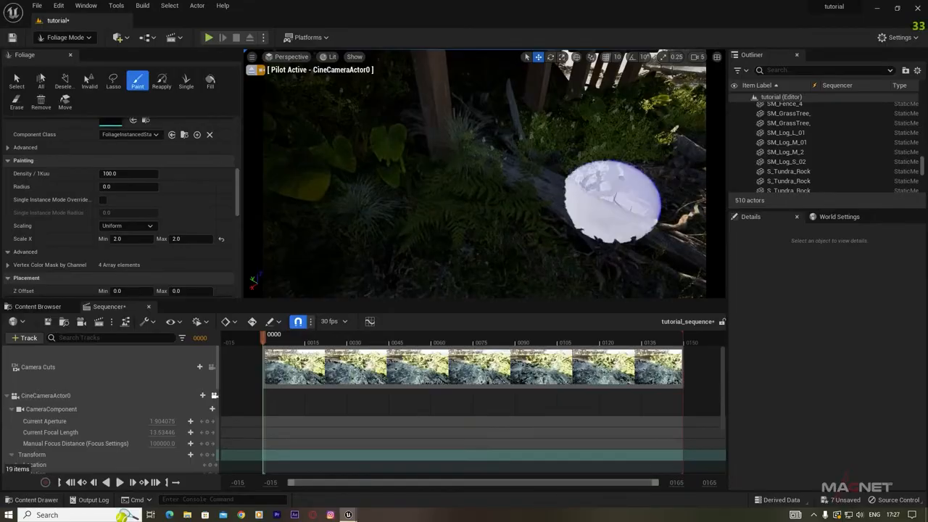
pyautogui.moveTo(613, 202); pyautogui.dragTo(663, 177, button='right')
pyautogui.press('s')
pyautogui.moveTo(576, 224); pyautogui.dragTo(681, 221, button='right')
pyautogui.press('w')
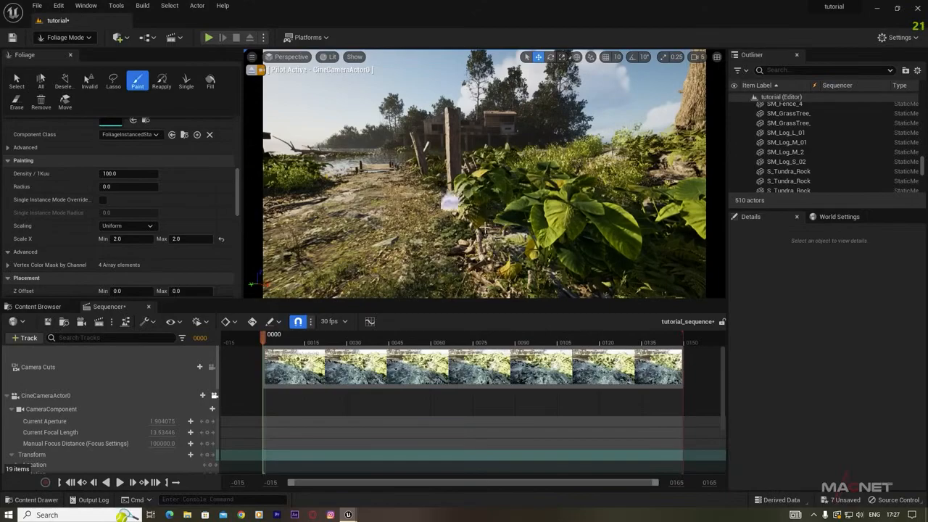
pyautogui.press('w')
pyautogui.moveTo(472, 240)
pyautogui.mouseDown(button='right')
pyautogui.moveTo(441, 224)
pyautogui.moveTo(482, 248)
pyautogui.moveTo(499, 245)
pyautogui.moveTo(497, 270)
pyautogui.moveTo(520, 260)
pyautogui.moveTo(522, 241)
pyautogui.moveTo(557, 232)
pyautogui.mouseUp(button='right')
pyautogui.press('w')
pyautogui.press('s')
# Switch to Selection mode and move the large Black Alder on the mound next to the fence posts by the shore path.
pyautogui.click(66, 38)
pyautogui.click(76, 54)
pyautogui.moveTo(364, 196); pyautogui.dragTo(396, 189, button='right')
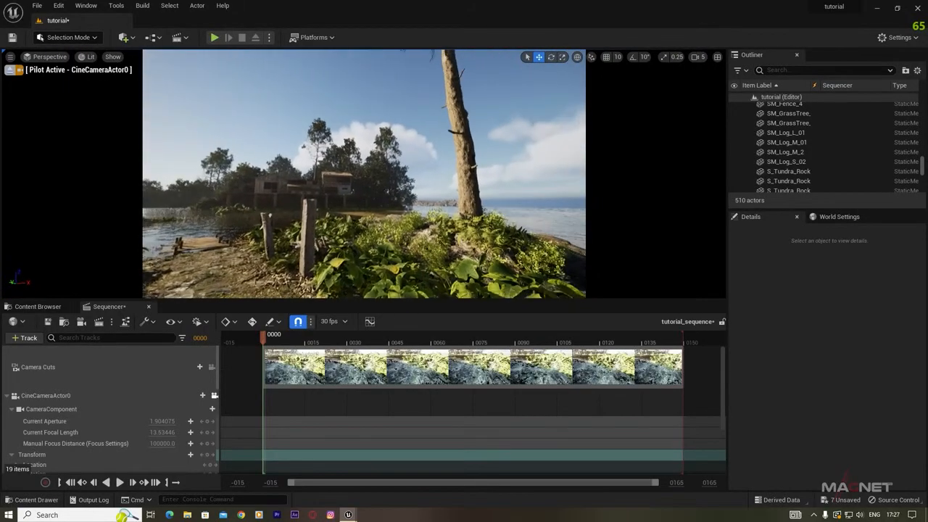
pyautogui.click(463, 159)
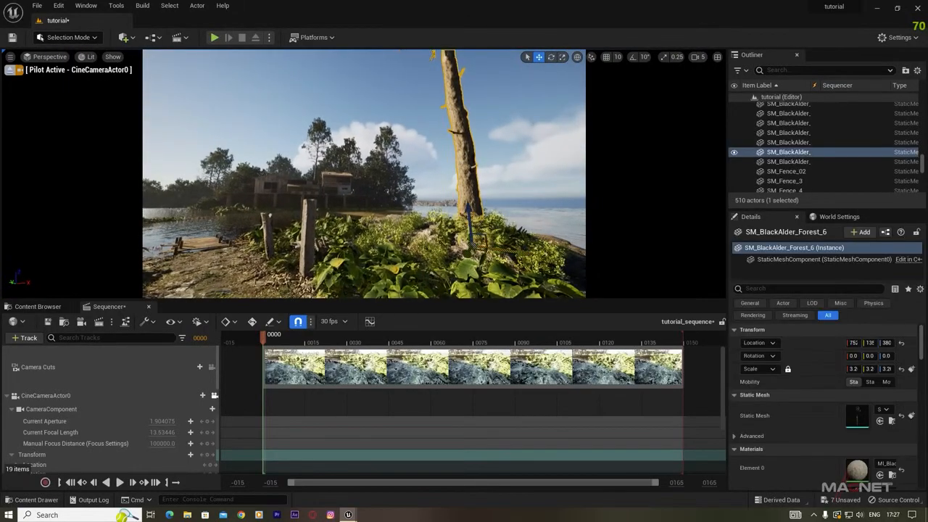
pyautogui.moveTo(502, 241); pyautogui.dragTo(466, 241)
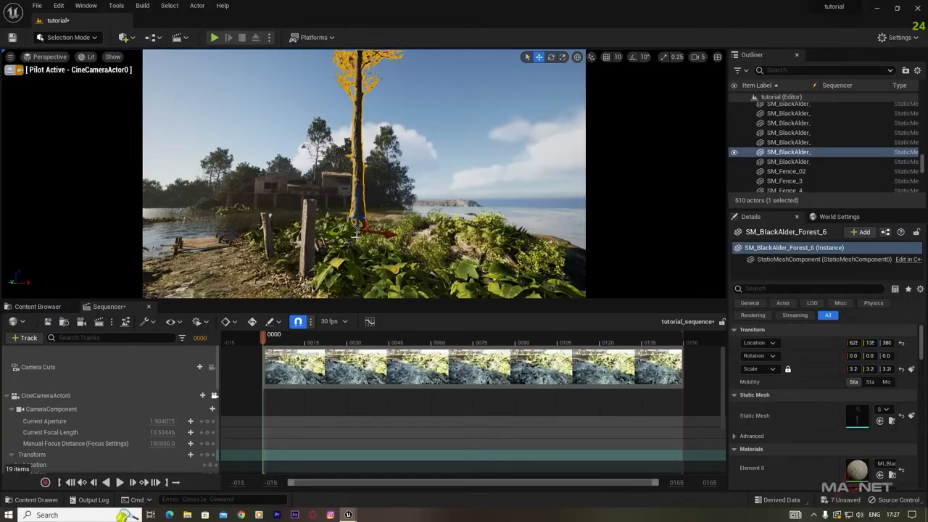
pyautogui.moveTo(355, 230); pyautogui.dragTo(296, 240)
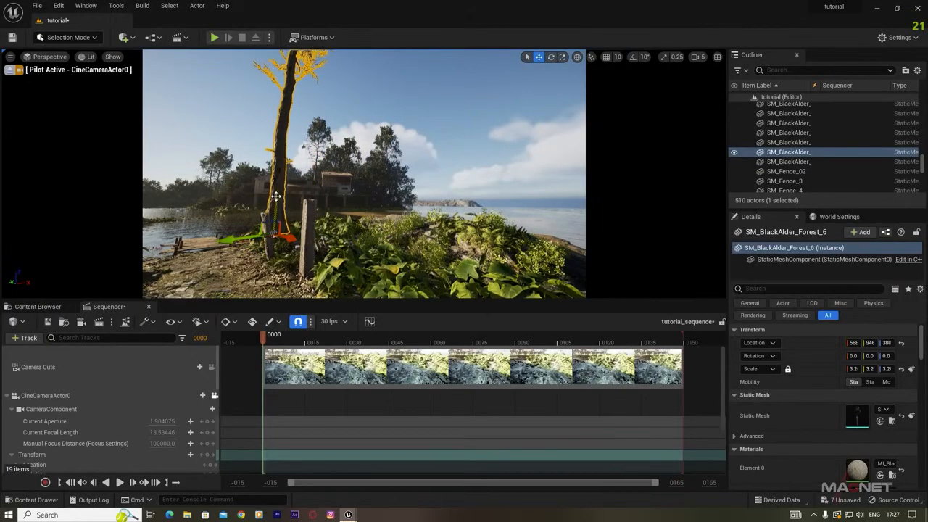
pyautogui.click(195, 127)
# Lower the Black Alder beside the fence posts to the ground and scale it down to about 1.7.
pyautogui.moveTo(195, 127); pyautogui.dragTo(116, 129, button='right')
pyautogui.moveTo(418, 293); pyautogui.dragTo(319, 226, button='right')
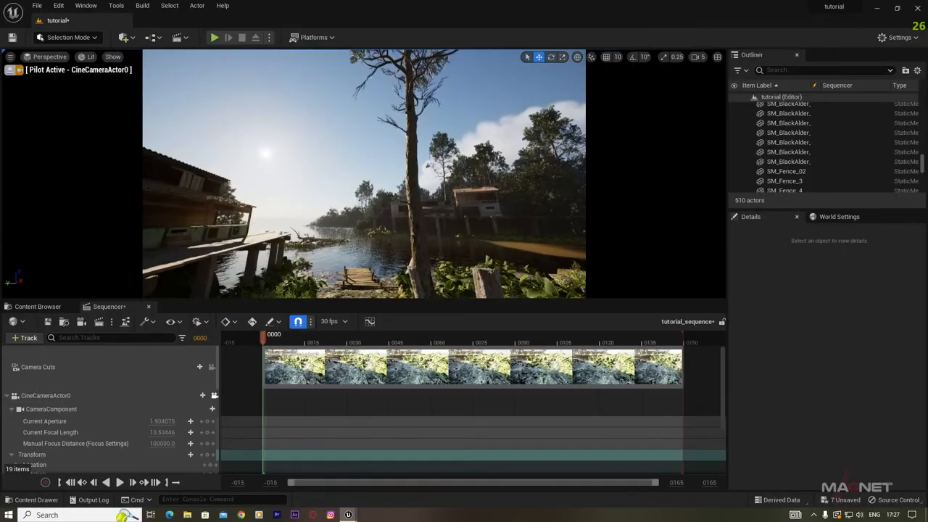
pyautogui.click(413, 181)
pyautogui.moveTo(413, 182); pyautogui.dragTo(449, 236, button='right')
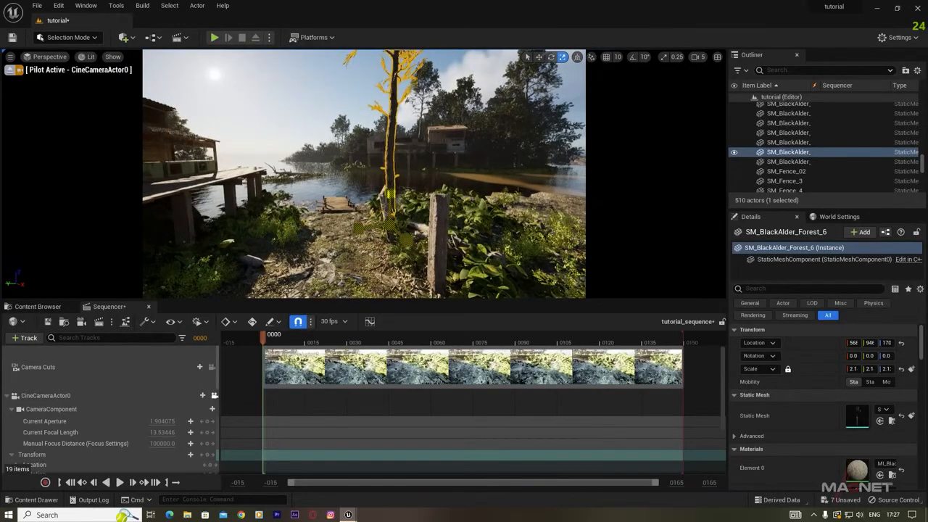
pyautogui.moveTo(391, 225); pyautogui.dragTo(390, 250)
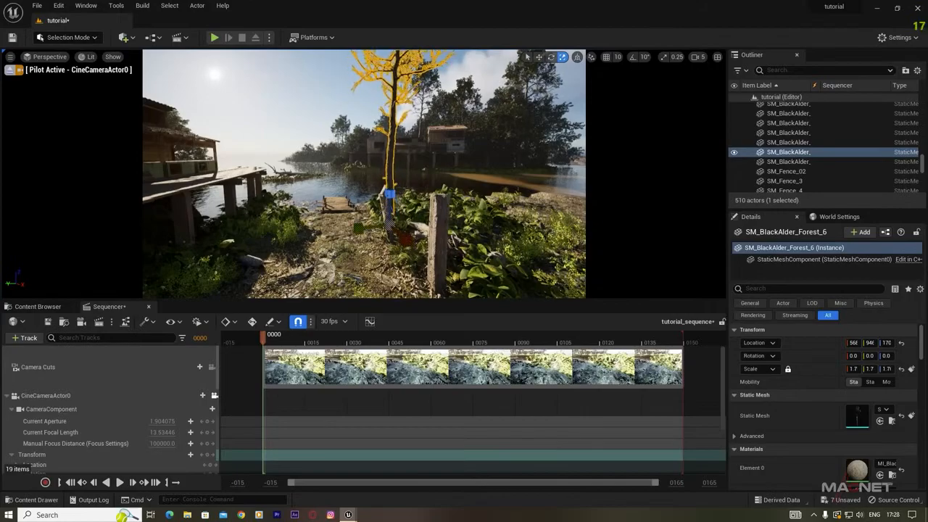
pyautogui.press('Escape')
# Open the OldWest content folder, filter it to static meshes and browse the props.
pyautogui.moveTo(392, 217); pyautogui.dragTo(331, 176, button='right')
pyautogui.press('w')
pyautogui.press('s')
pyautogui.press('w')
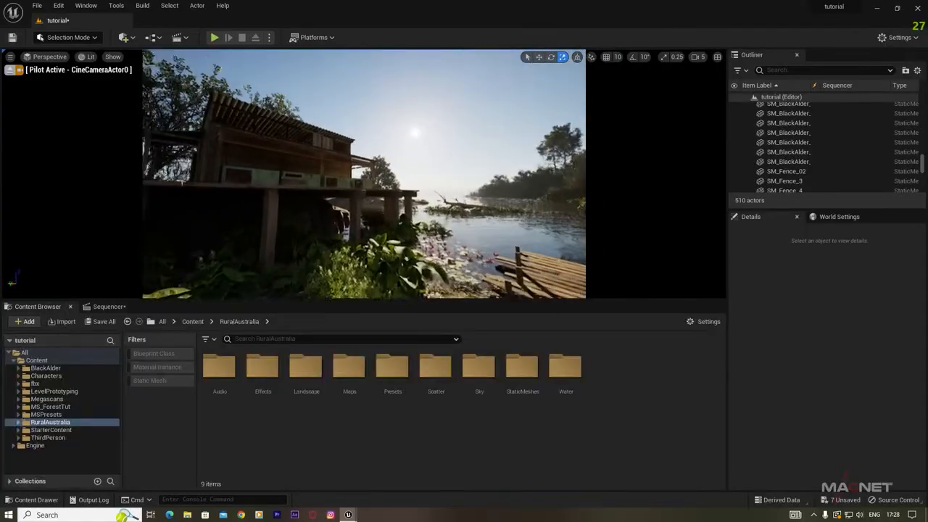
pyautogui.moveTo(362, 181); pyautogui.dragTo(443, 185, button='right')
pyautogui.press('s')
pyautogui.press('w')
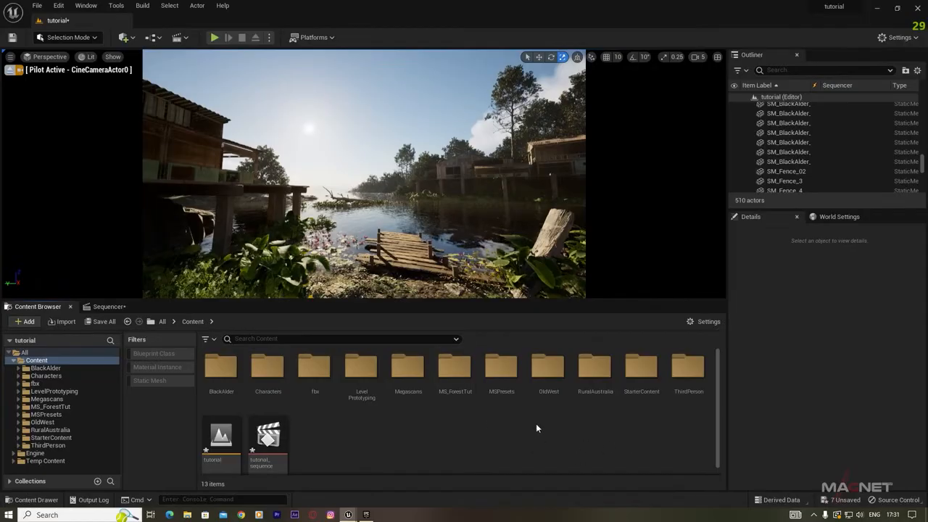
pyautogui.doubleClick(553, 385)
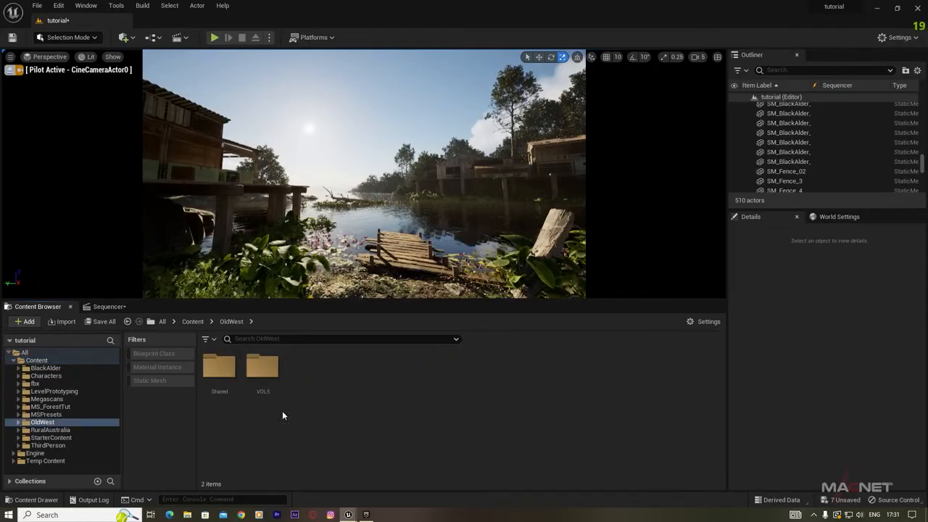
pyautogui.click(149, 380)
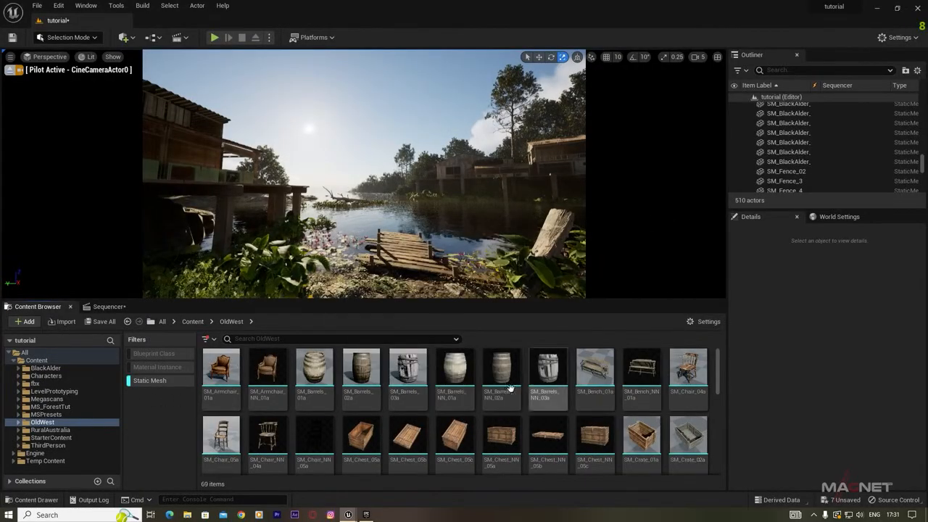
pyautogui.scroll(-5, 410, 430)
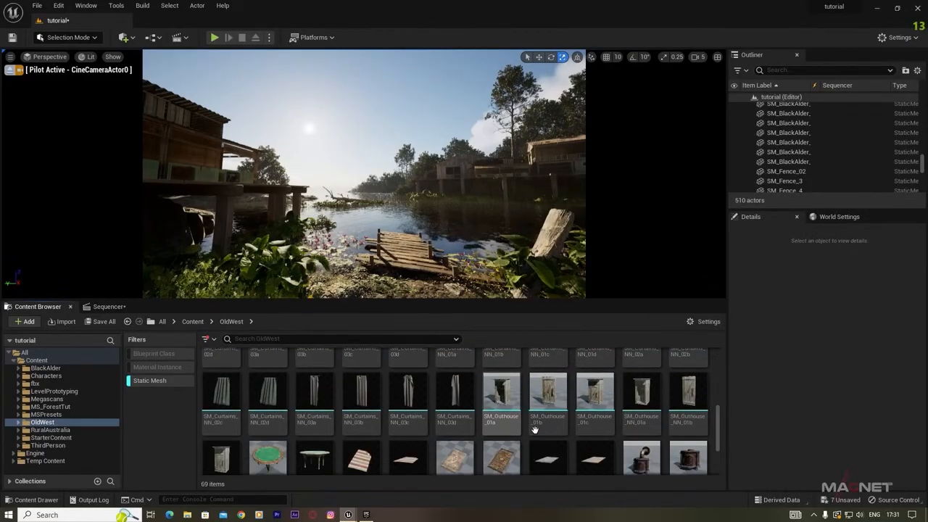
pyautogui.scroll(6, 550, 433)
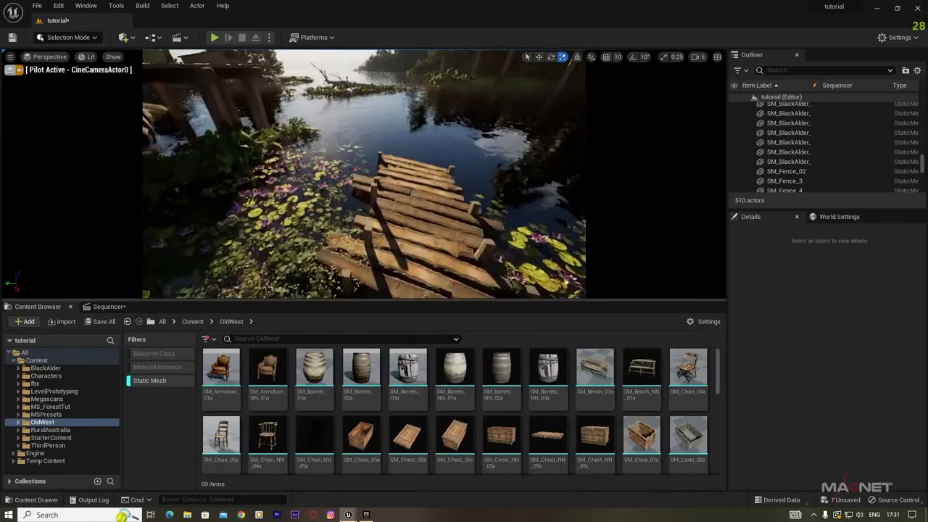
# Place SM_Barrels_03a on the small wooden jetty and add SM_Barrels_NN_02a nearby, scaled to about 2.7.
pyautogui.click(407, 373)
pyautogui.moveTo(397, 263); pyautogui.dragTo(385, 209)
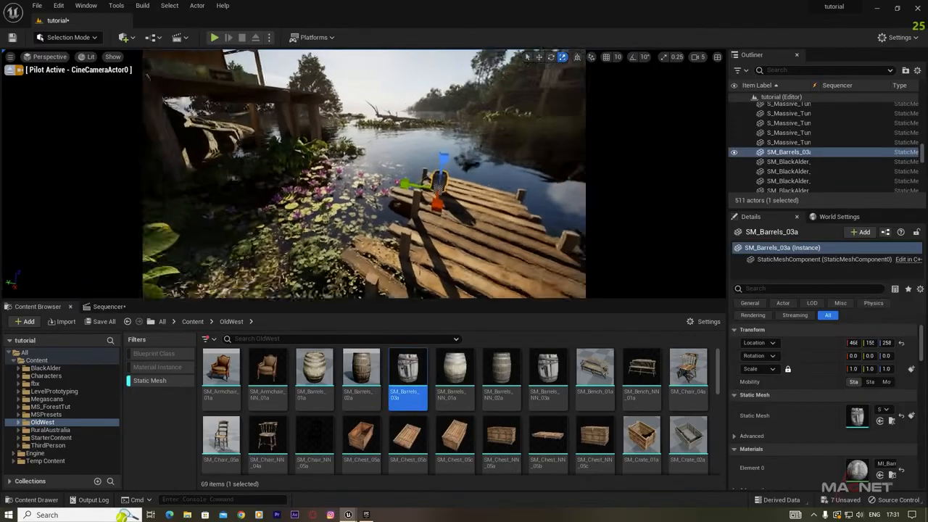
pyautogui.moveTo(501, 374); pyautogui.dragTo(399, 193)
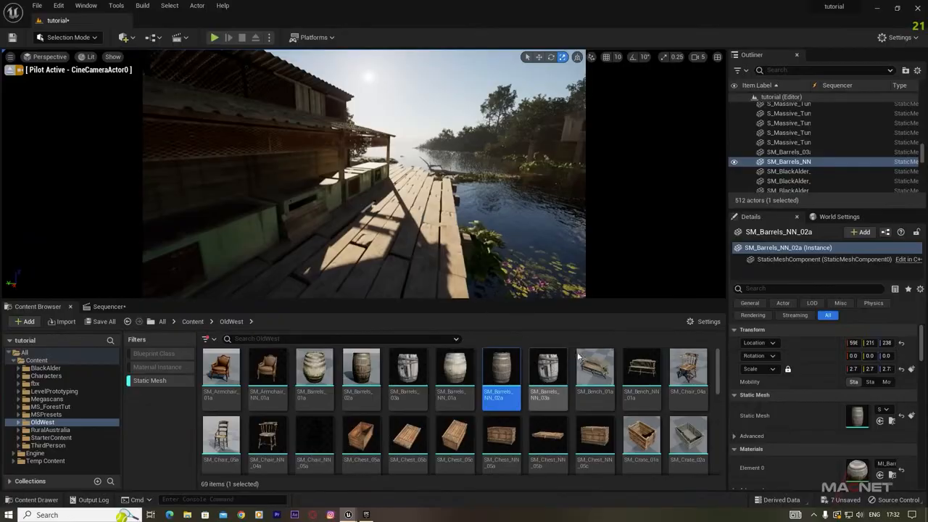
# Place SM_Bench_01a and SM_Chair_04a on the stilt-house deck, scaled to about 2.2 and 2.6, and rotate both.
pyautogui.moveTo(595, 371); pyautogui.dragTo(382, 211)
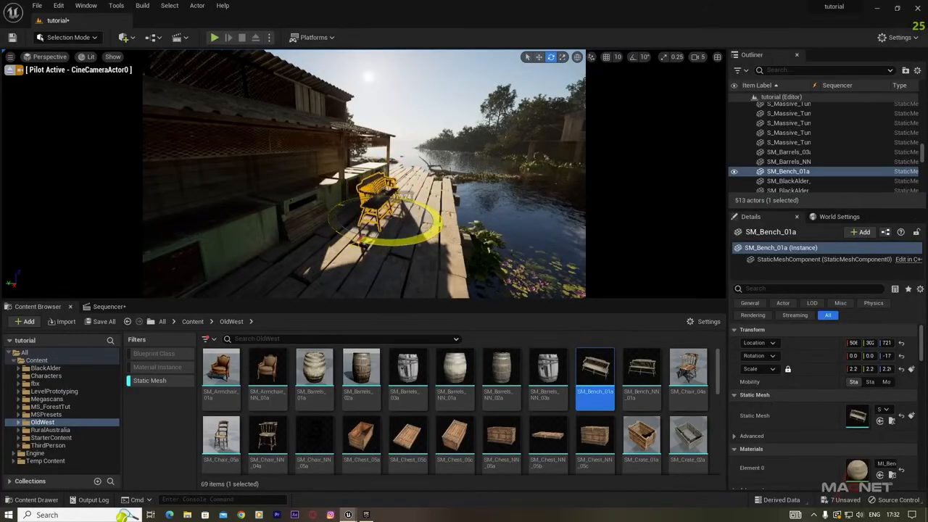
pyautogui.click(418, 97)
pyautogui.moveTo(418, 97)
pyautogui.mouseDown(button='right')
pyautogui.moveTo(423, 79)
pyautogui.moveTo(435, 131)
pyautogui.moveTo(419, 98)
pyautogui.moveTo(407, 100)
pyautogui.mouseUp(button='right')
pyautogui.press('d')
pyautogui.click(688, 371)
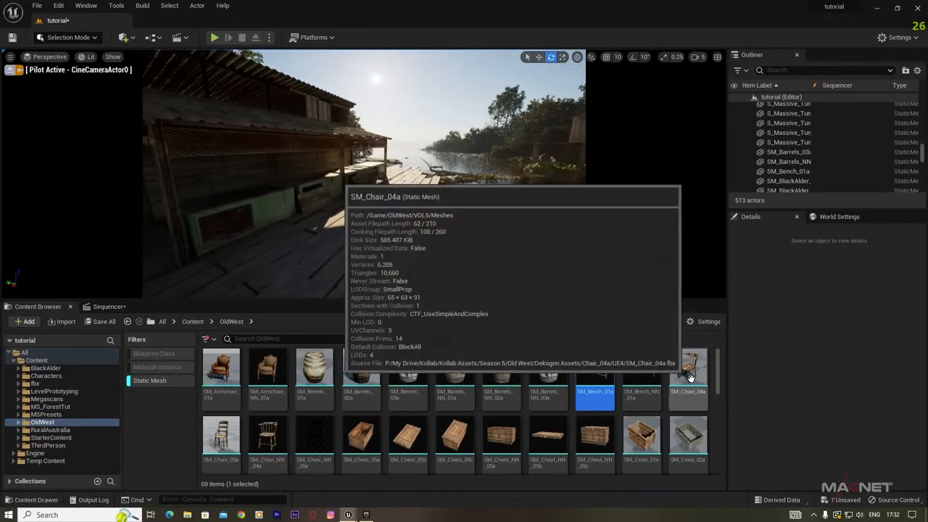
pyautogui.moveTo(688, 371); pyautogui.dragTo(366, 240)
pyautogui.moveTo(308, 251); pyautogui.dragTo(333, 202)
pyautogui.press('r')
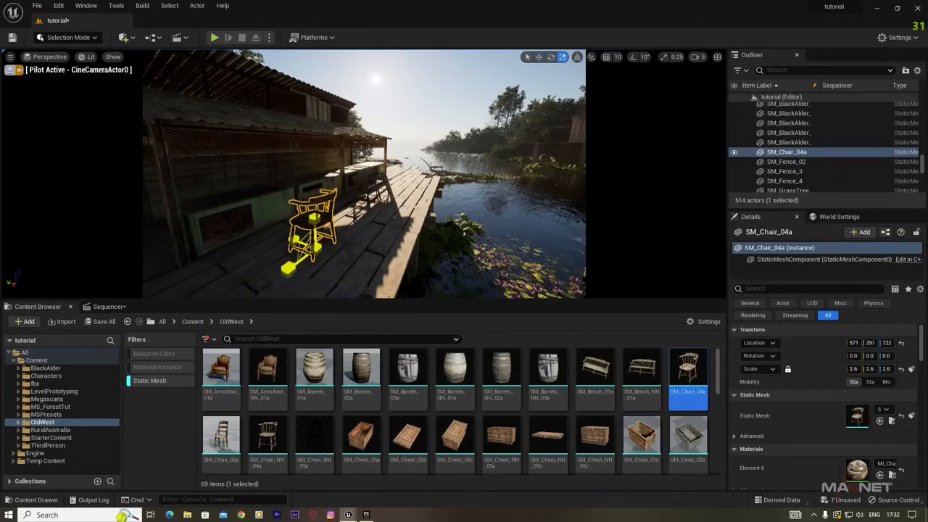
pyautogui.press('e')
pyautogui.moveTo(290, 293); pyautogui.dragTo(377, 287)
pyautogui.press('Escape')
# Place SM_Chest_NN_05c, SM_Barrels_NN_03a and SM_Chair_NN_04a along the near end of the stilt-house deck.
pyautogui.moveTo(387, 232); pyautogui.dragTo(422, 175, button='right')
pyautogui.press('s')
pyautogui.press('s')
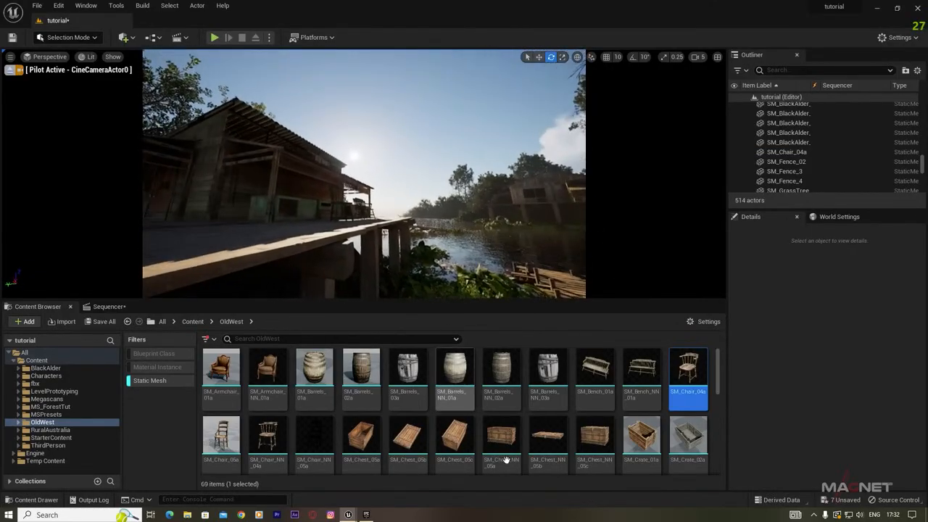
pyautogui.click(589, 446)
pyautogui.moveTo(589, 446); pyautogui.dragTo(276, 237)
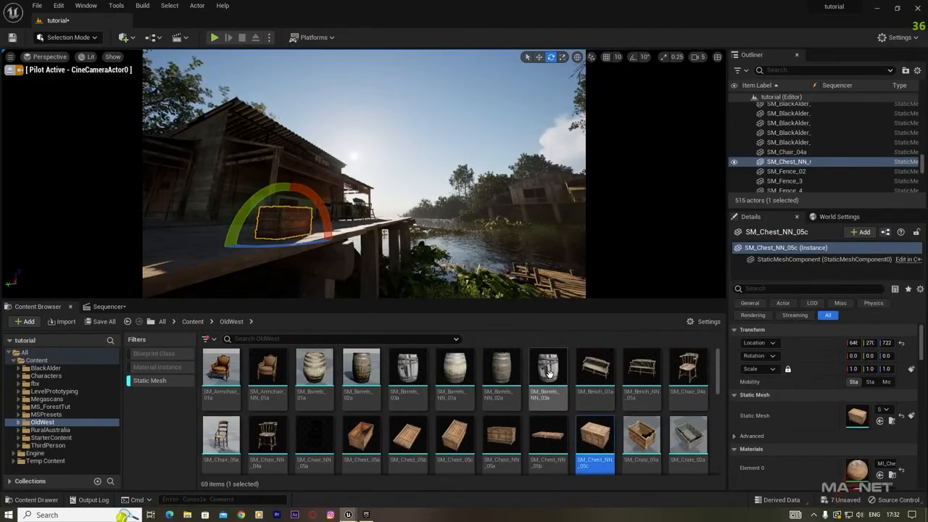
pyautogui.moveTo(547, 374); pyautogui.dragTo(330, 235)
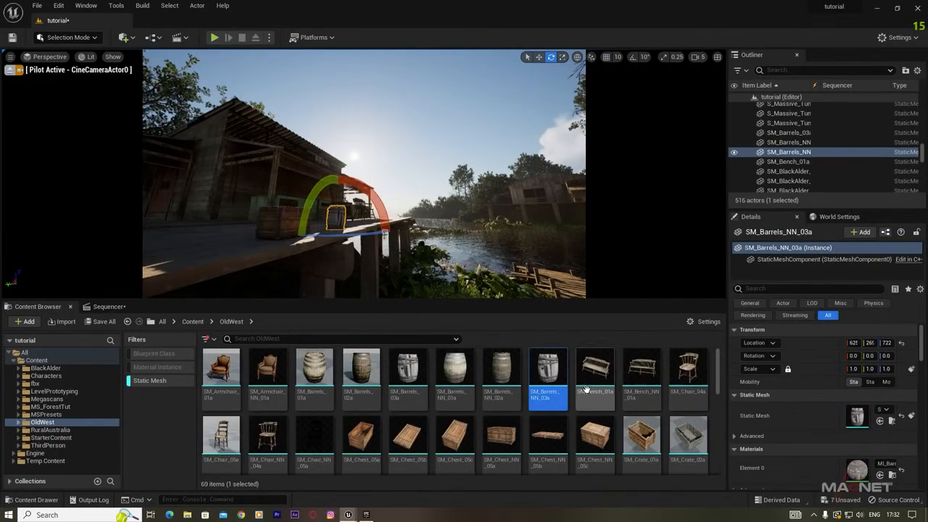
pyautogui.scroll(-1, 268, 406)
pyautogui.moveTo(268, 408); pyautogui.dragTo(226, 245)
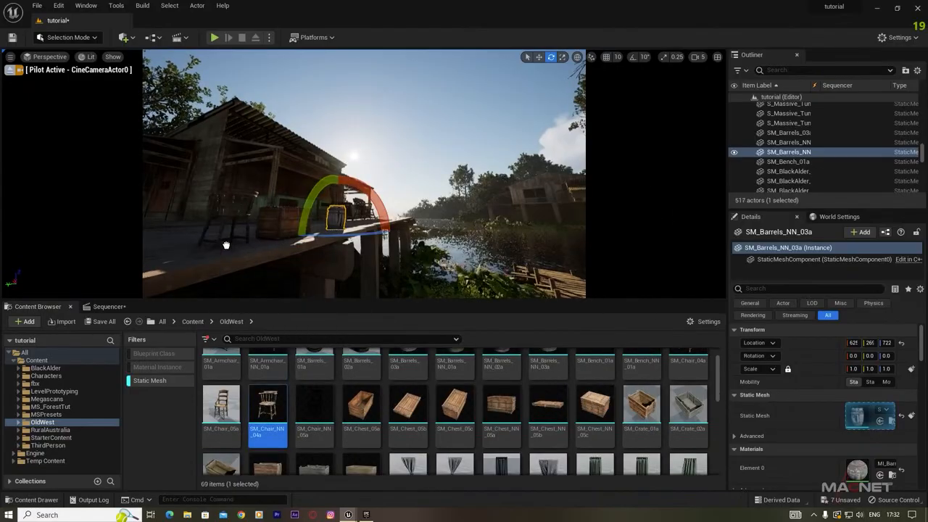
# Place SM_Crate_NN_01a and SM_Crate_NN_03a on the shore path near the small jetty.
pyautogui.scroll(-1, 455, 428)
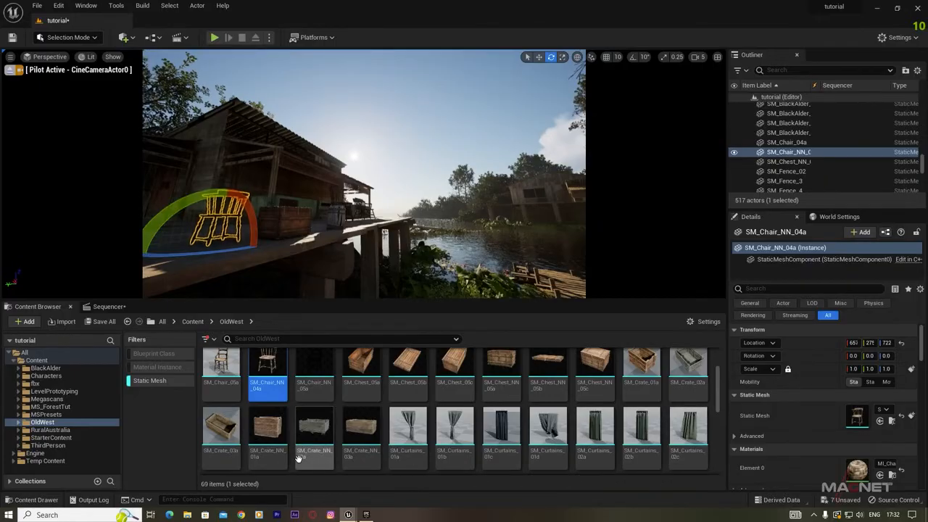
pyautogui.moveTo(414, 262); pyautogui.dragTo(450, 273, button='right')
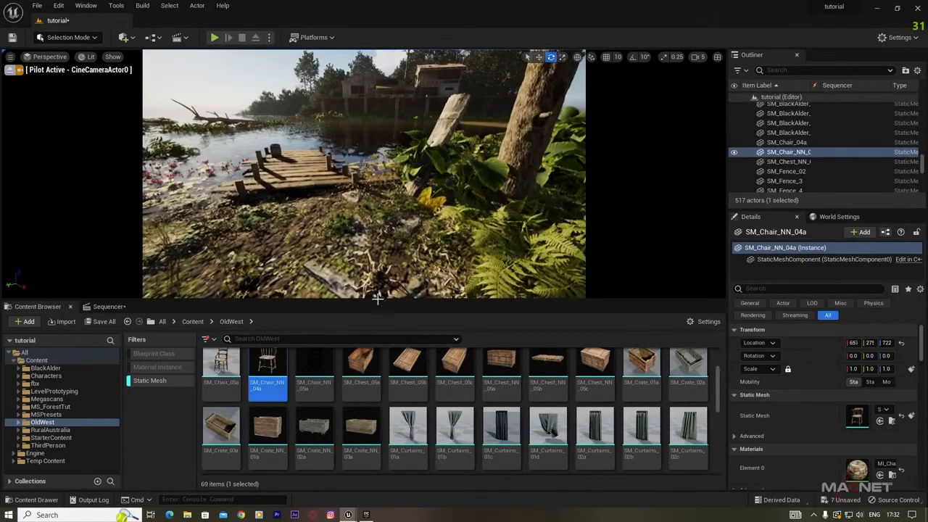
pyautogui.moveTo(272, 434); pyautogui.dragTo(429, 216)
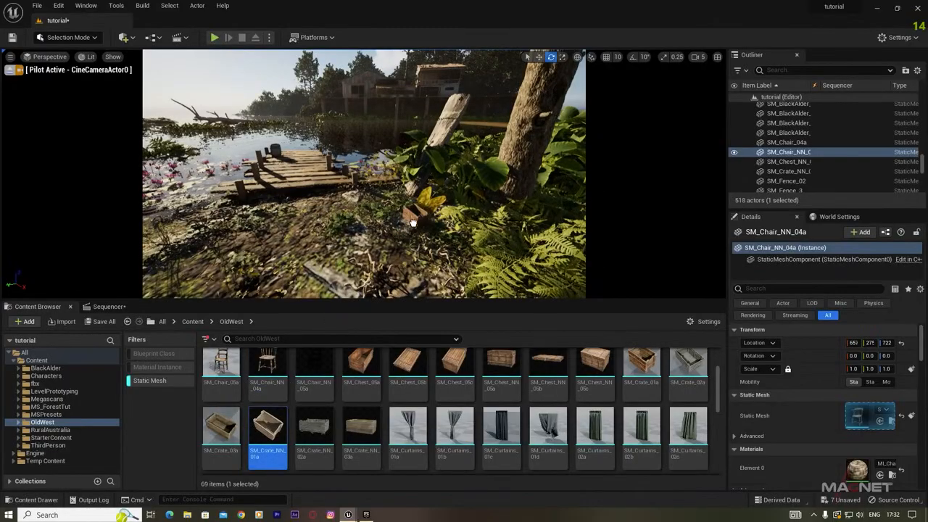
pyautogui.moveTo(361, 429); pyautogui.dragTo(366, 197)
# Clear the static mesh filter and open the FallingLeaves folder in the RuralAustralia effects.
pyautogui.scroll(2, 311, 414)
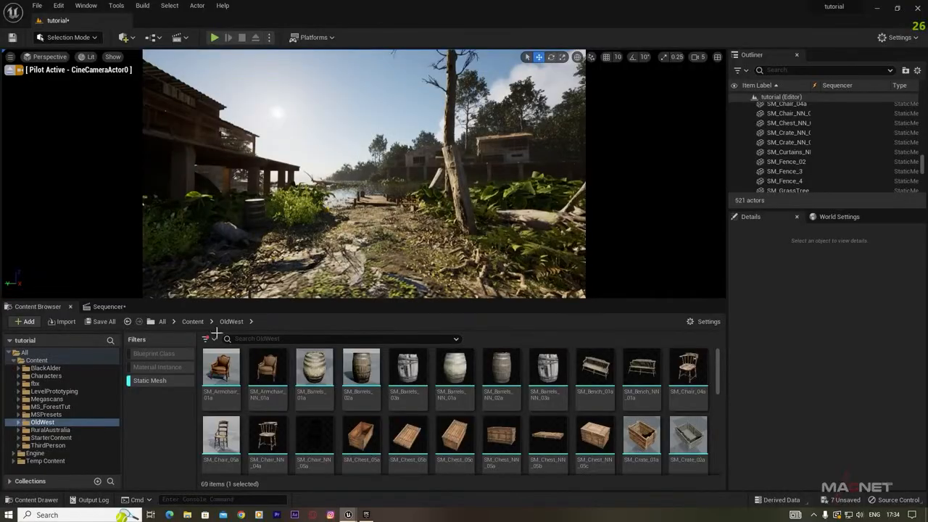
pyautogui.click(151, 380)
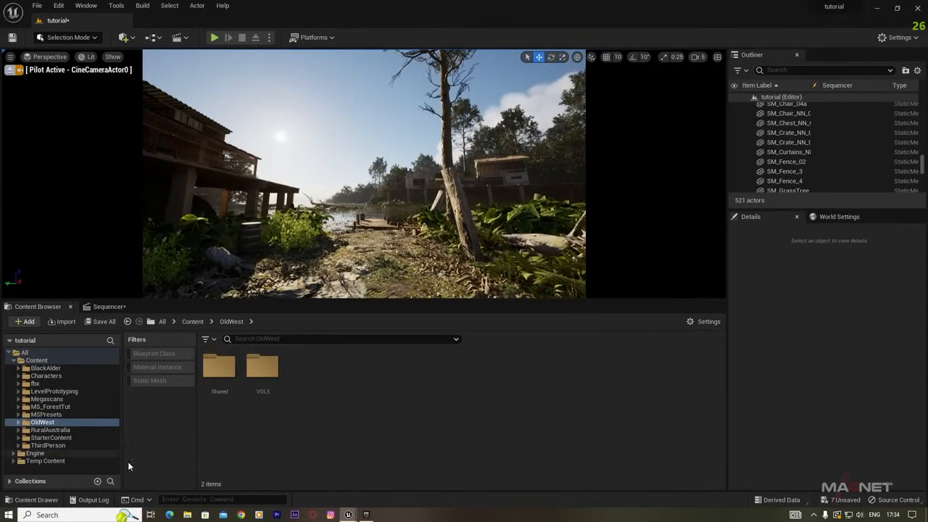
pyautogui.click(44, 431)
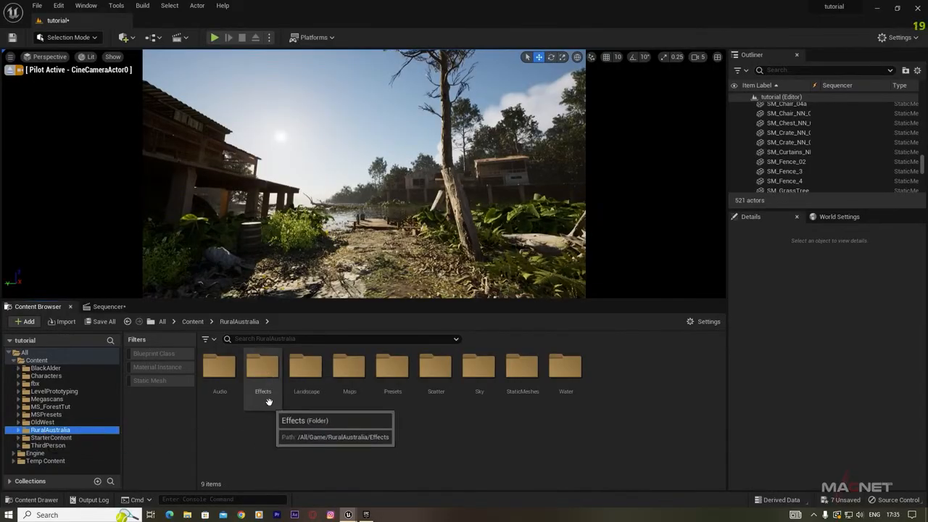
pyautogui.click(262, 364)
pyautogui.doubleClick(262, 365)
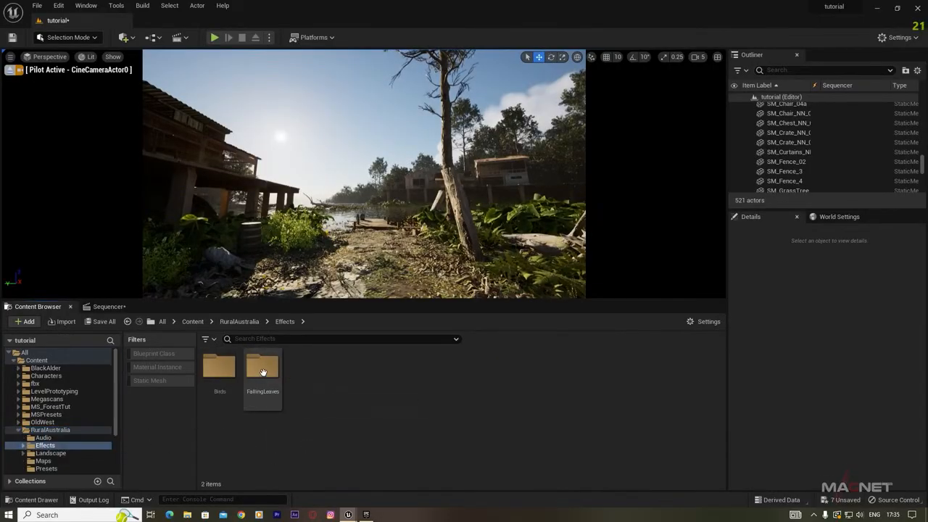
pyautogui.doubleClick(262, 365)
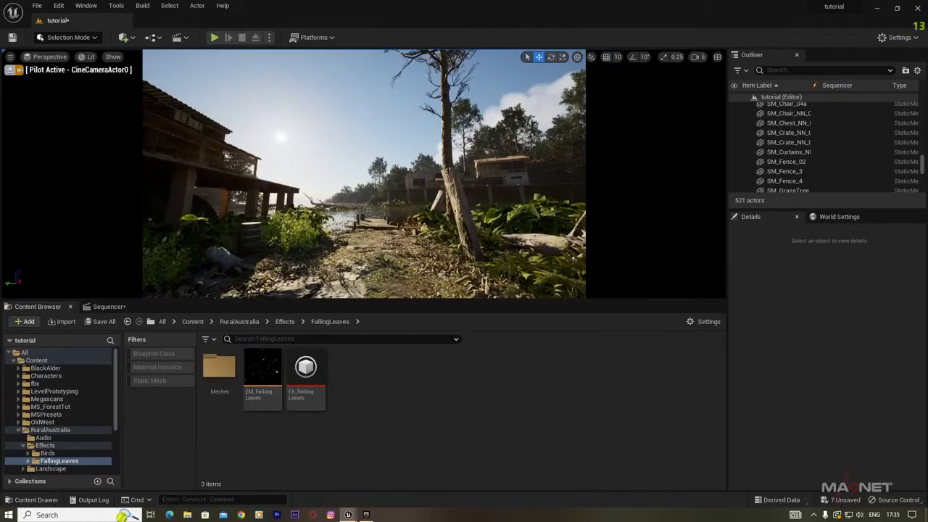
# Place three FX_FallingLeaves effects high among the trees around the shore and the stilt houses.
pyautogui.click(306, 368)
pyautogui.moveTo(387, 133); pyautogui.dragTo(389, 133)
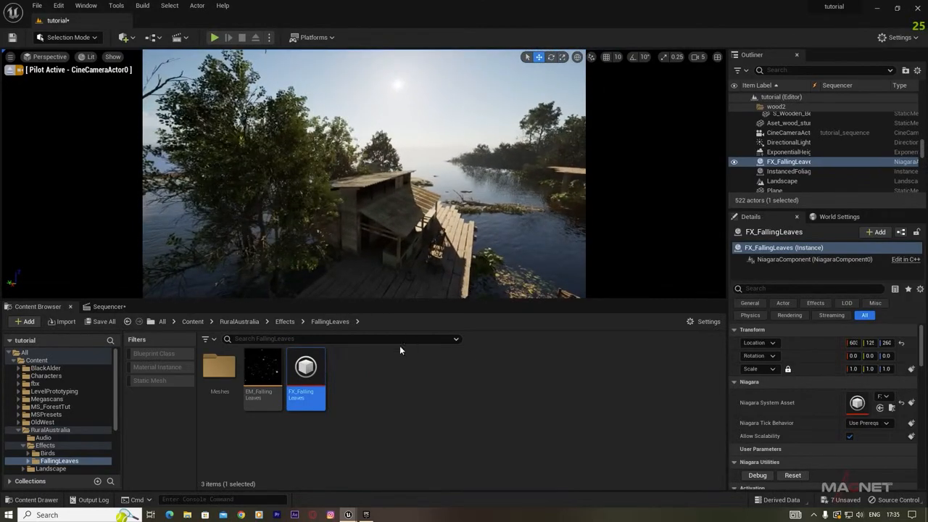
pyautogui.moveTo(314, 370); pyautogui.dragTo(293, 118)
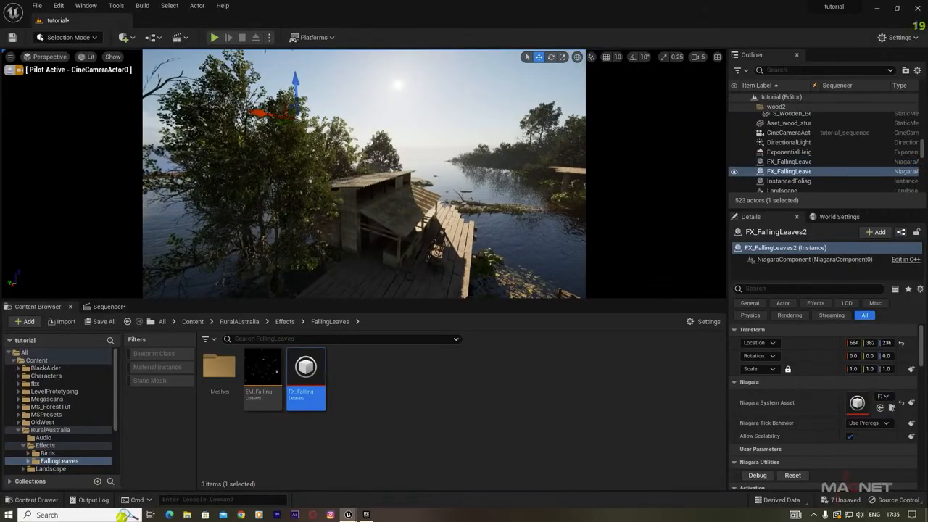
pyautogui.moveTo(325, 215); pyautogui.dragTo(334, 207, button='right')
pyautogui.moveTo(305, 383); pyautogui.dragTo(362, 145)
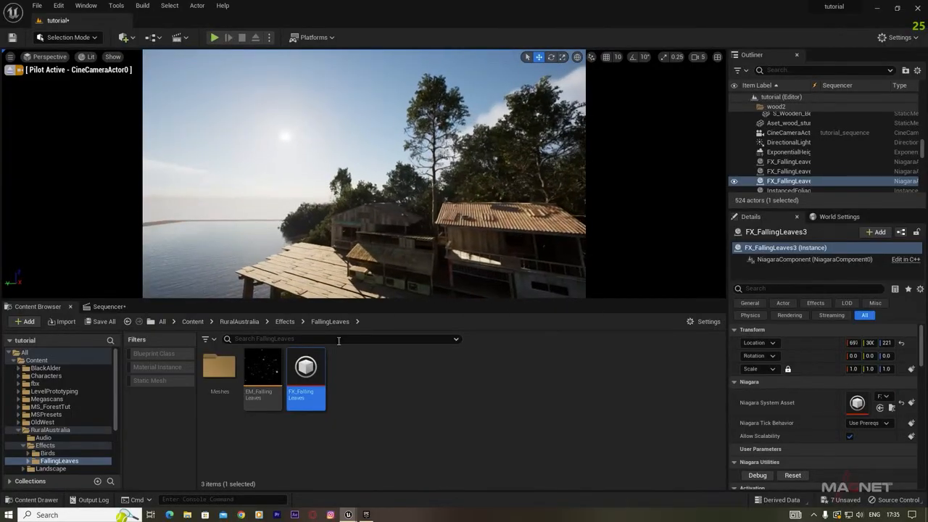
# Place three more FX_FallingLeaves effects high among the trees and above the stilt houses along the shore.
pyautogui.moveTo(313, 350); pyautogui.dragTo(407, 109)
pyautogui.moveTo(305, 368); pyautogui.dragTo(399, 182)
pyautogui.moveTo(399, 182); pyautogui.dragTo(399, 109, button='right')
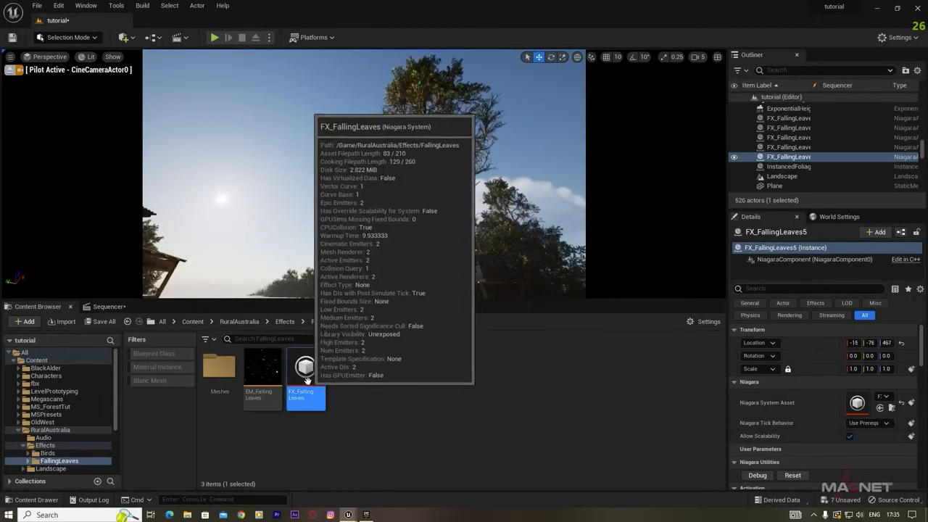
pyautogui.moveTo(305, 377); pyautogui.dragTo(403, 158)
pyautogui.moveTo(357, 184); pyautogui.dragTo(404, 150)
pyautogui.click(335, 177)
pyautogui.moveTo(336, 179); pyautogui.dragTo(302, 237, button='right')
pyautogui.press('s')
# Open the Birds folder in the RuralAustralia effects and place FX_Birds_02 in the sky above the lake.
pyautogui.hotkey('alt', 'Left')
pyautogui.doubleClick(221, 366)
pyautogui.moveTo(306, 367); pyautogui.dragTo(394, 108)
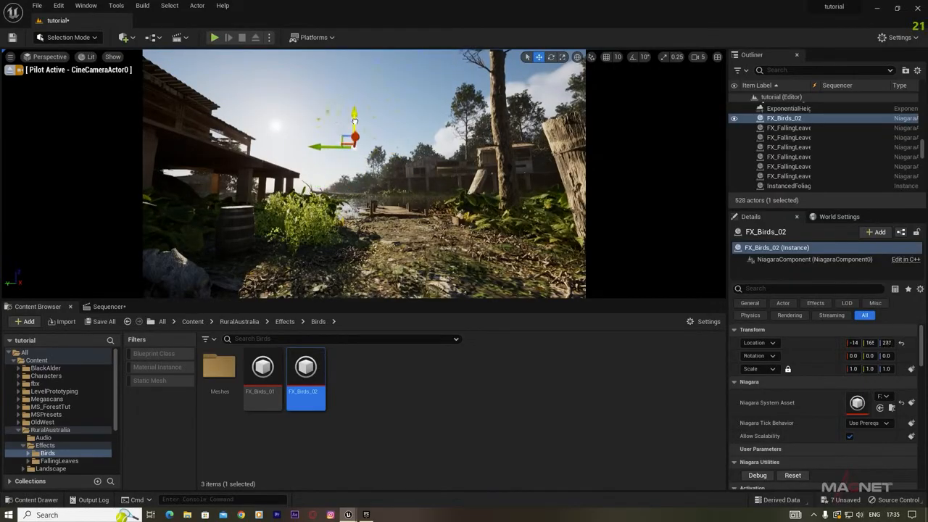
pyautogui.click(421, 130)
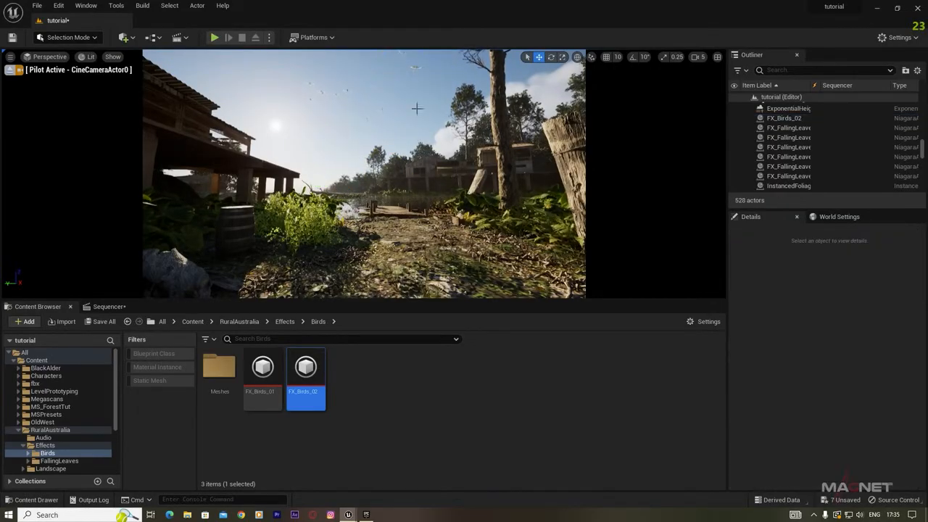
# Place FX_Birds_01 high above the lake, and shift FX_Birds_02 farther out and higher over the water.
pyautogui.moveTo(264, 376); pyautogui.dragTo(265, 120)
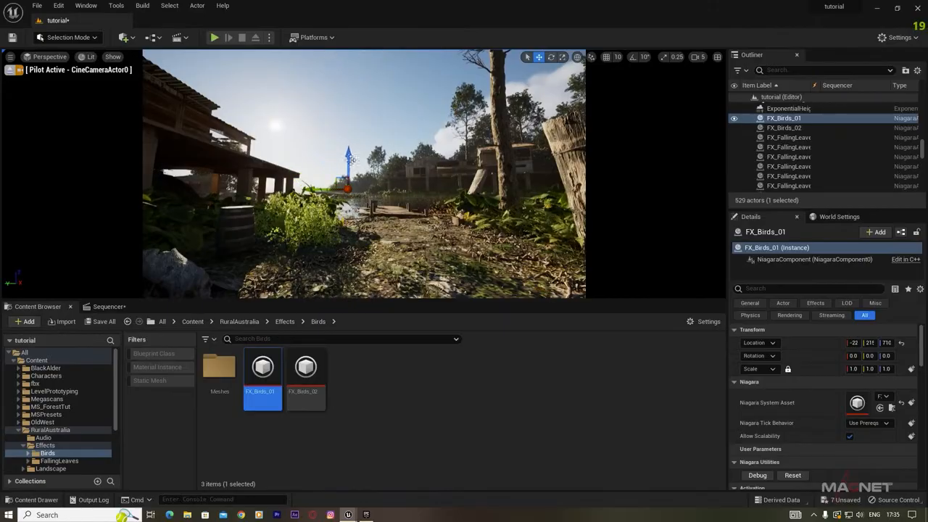
pyautogui.moveTo(428, 207); pyautogui.dragTo(429, 163, button='right')
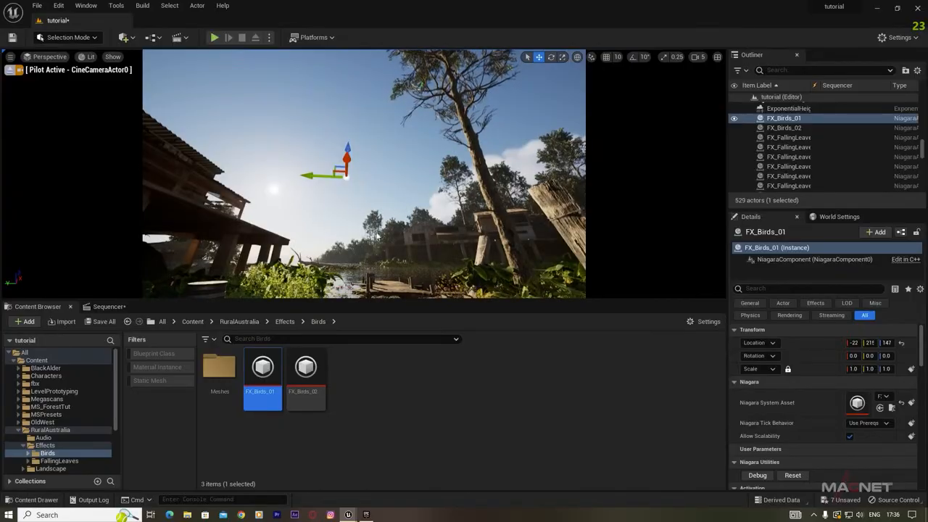
pyautogui.click(783, 128)
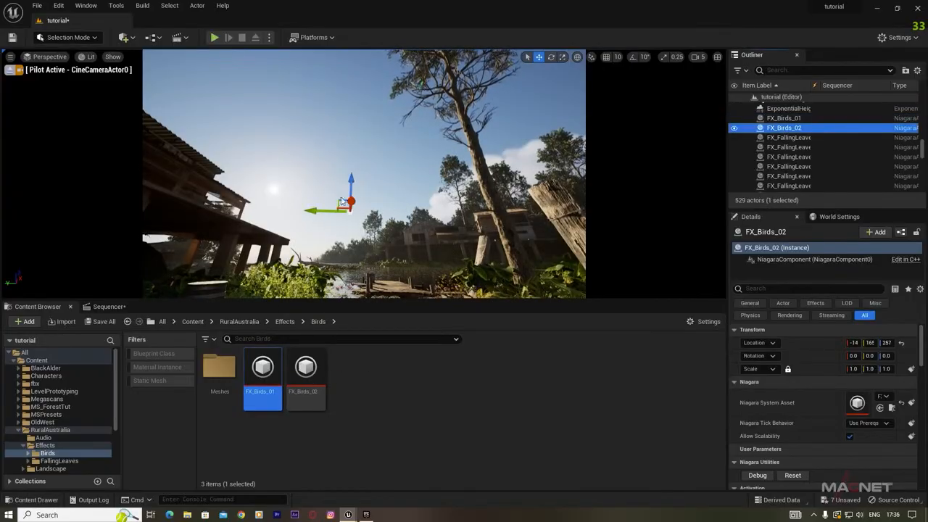
pyautogui.keyDown('alt'); pyautogui.moveTo(397, 268); pyautogui.dragTo(296, 202); pyautogui.keyUp('alt')
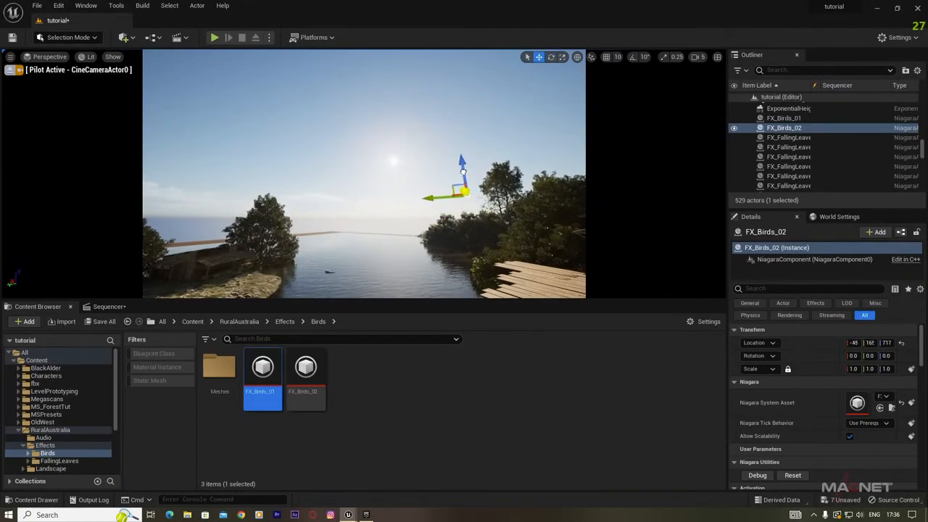
pyautogui.click(389, 203)
pyautogui.moveTo(389, 203); pyautogui.dragTo(315, 99, button='right')
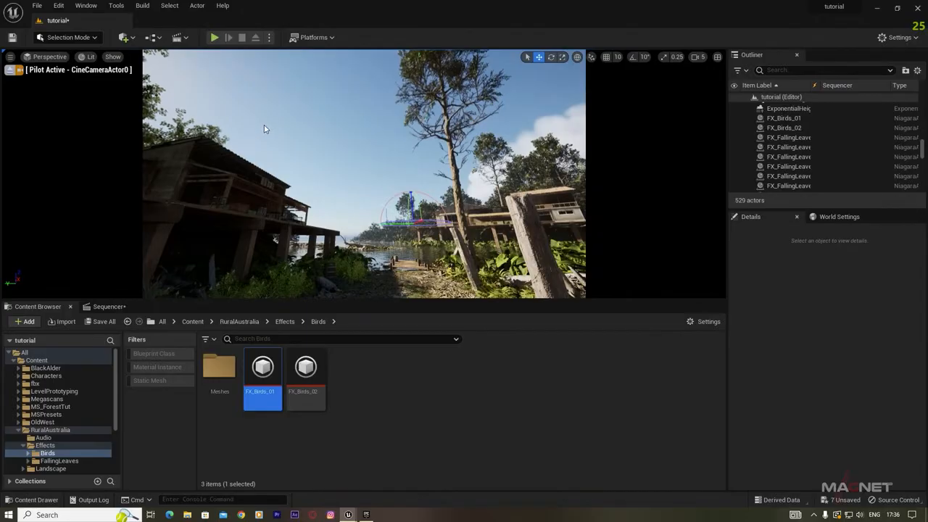
# Leave the RuralAustralia effects and open the Particles folder in StarterContent.
pyautogui.hotkey('alt', 'Left')
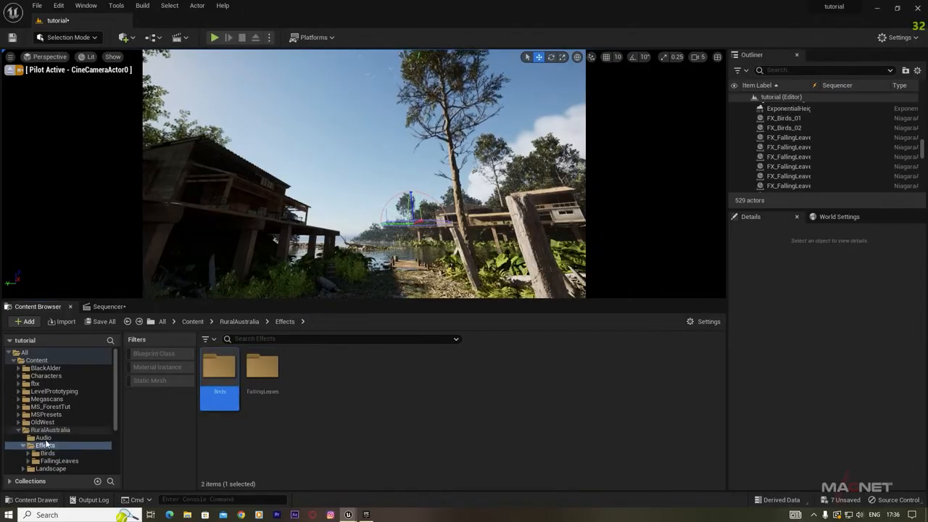
pyautogui.scroll(-3, 21, 414)
pyautogui.click(19, 371)
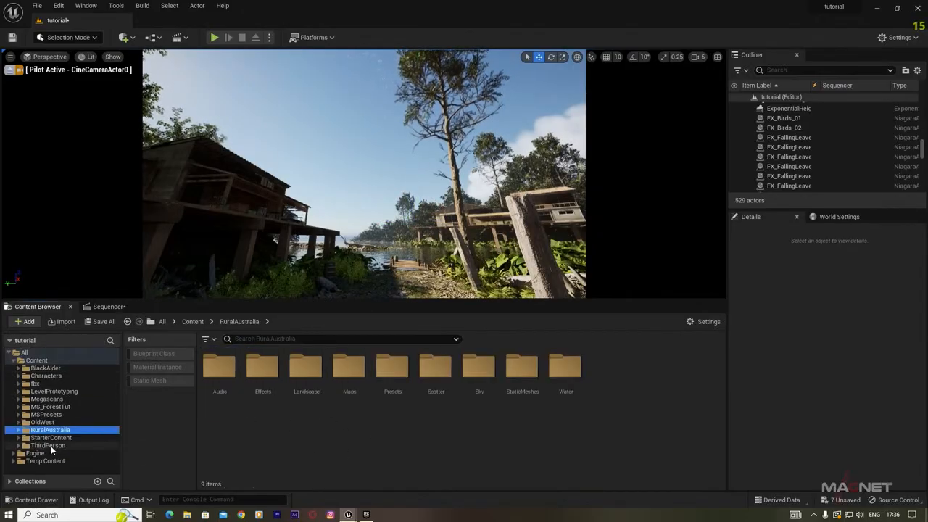
pyautogui.click(45, 438)
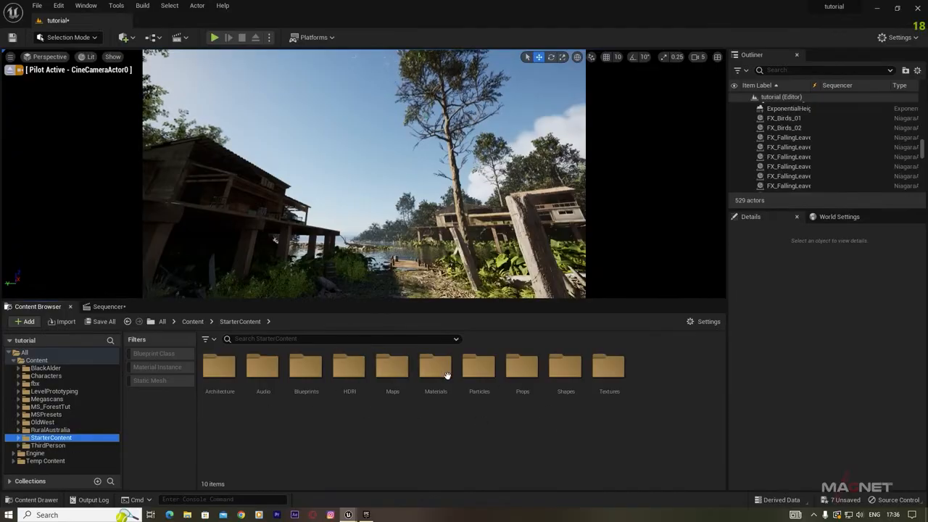
pyautogui.doubleClick(480, 366)
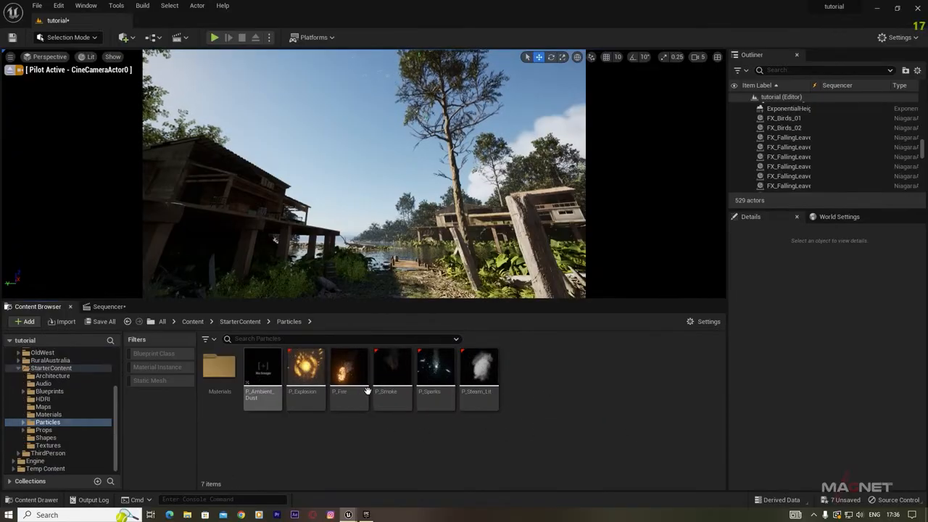
# Place four P_Ambient_Dust emitters around the near stilt house and the shore.
pyautogui.click(270, 373)
pyautogui.moveTo(312, 230); pyautogui.dragTo(308, 218)
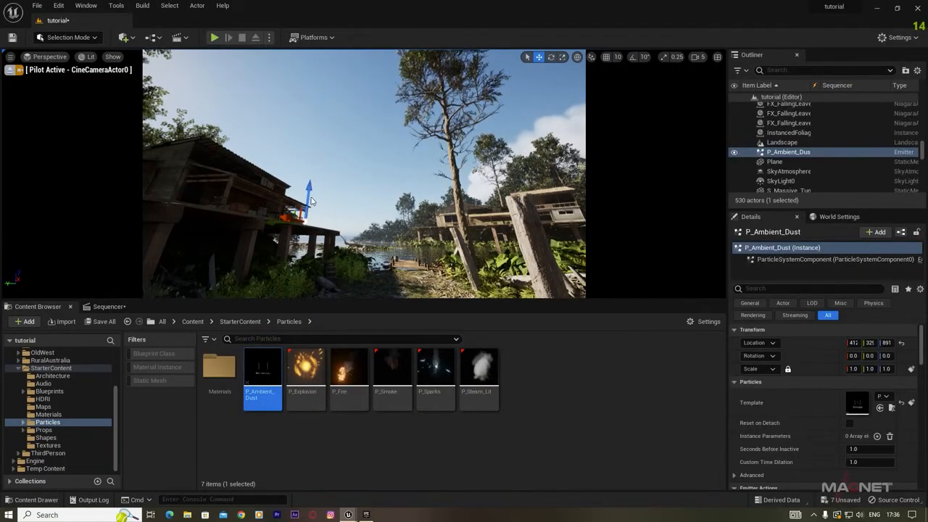
pyautogui.moveTo(269, 371); pyautogui.dragTo(238, 248)
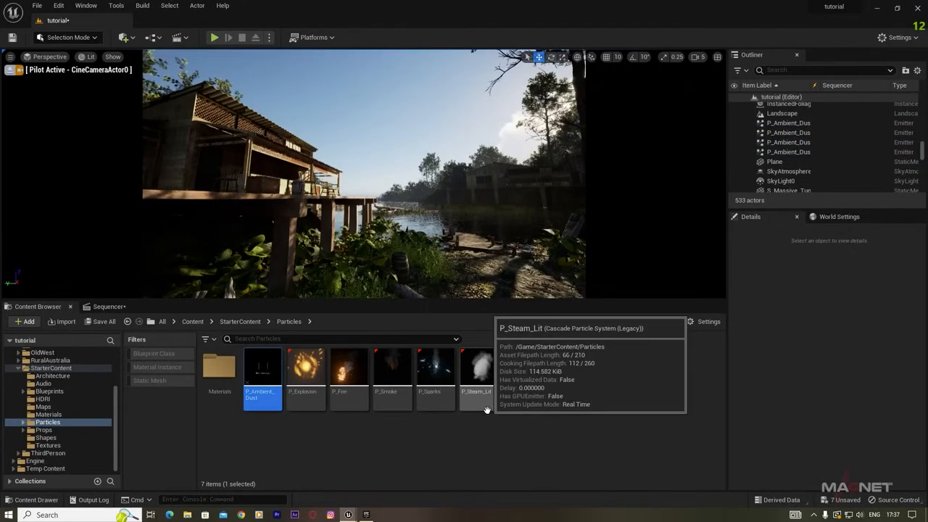
# Place P_Steam_Lit by the near stilt house, move it out over the lake and scale it to about 9.8.
pyautogui.moveTo(481, 372); pyautogui.dragTo(276, 202)
pyautogui.click(346, 102)
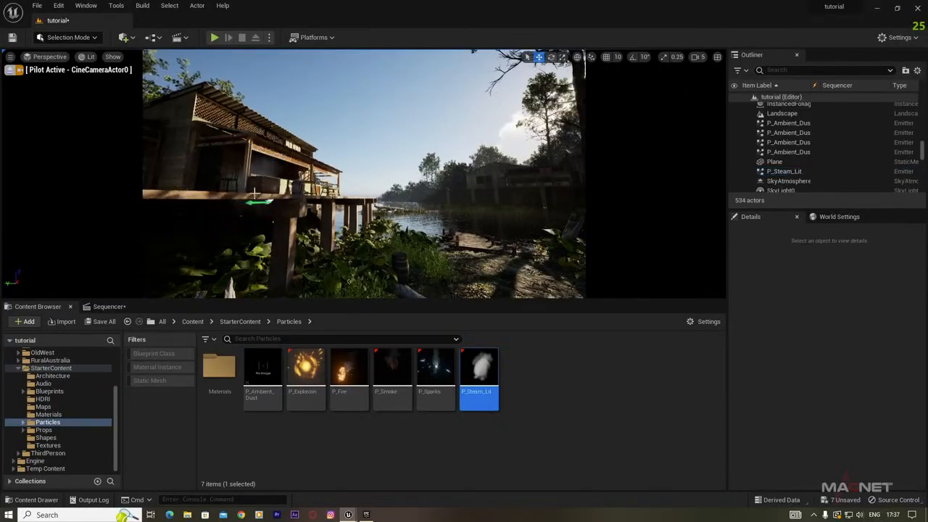
pyautogui.press('w')
pyautogui.moveTo(346, 145); pyautogui.dragTo(289, 148, button='right')
pyautogui.press('s')
pyautogui.press('s')
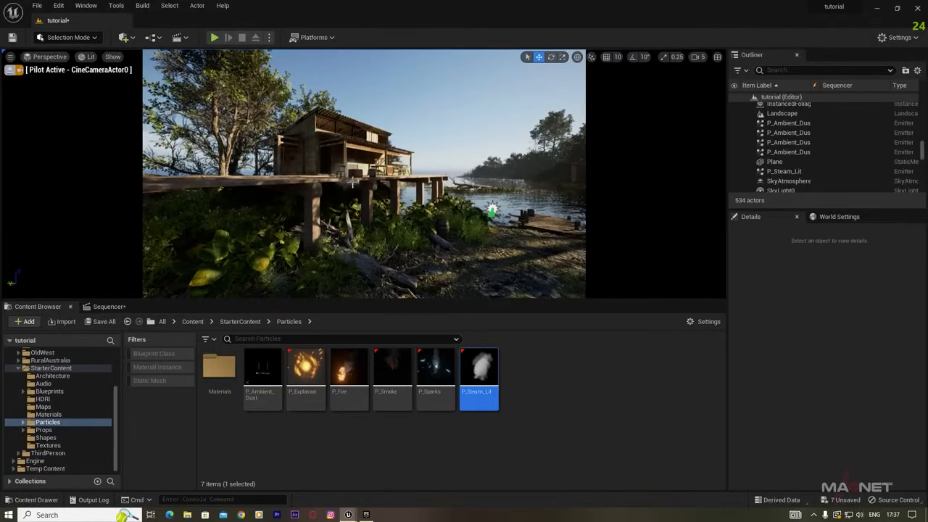
pyautogui.click(352, 182)
pyautogui.moveTo(352, 183); pyautogui.dragTo(450, 178, button='right')
pyautogui.moveTo(156, 208); pyautogui.dragTo(278, 195)
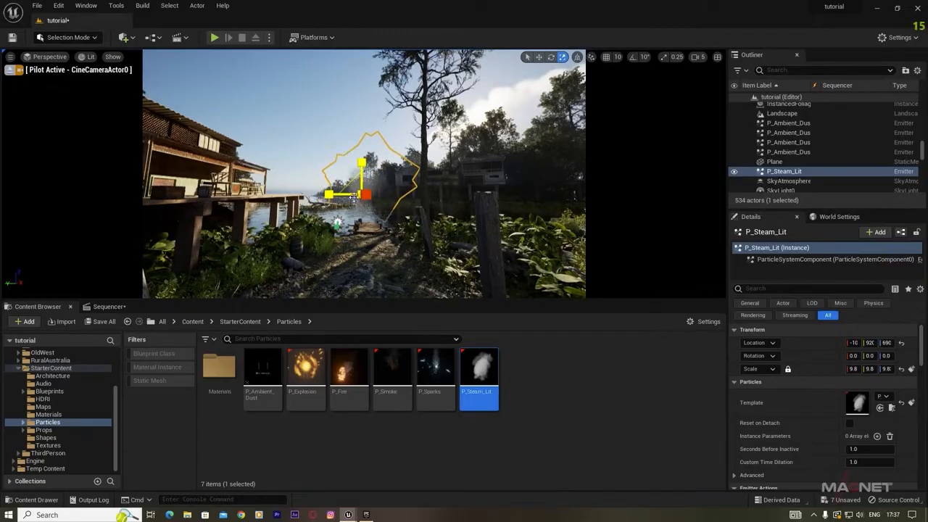
# Move the P_Steam_Lit emitter across the water to the edge of the far stilt house's deck.
pyautogui.press('Escape')
pyautogui.press('w')
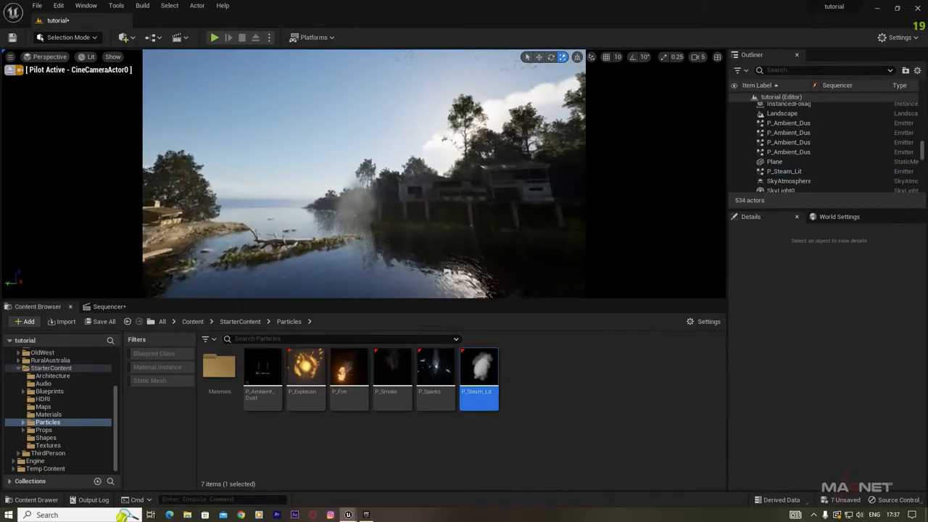
pyautogui.press('w')
pyautogui.moveTo(364, 174); pyautogui.dragTo(305, 181, button='right')
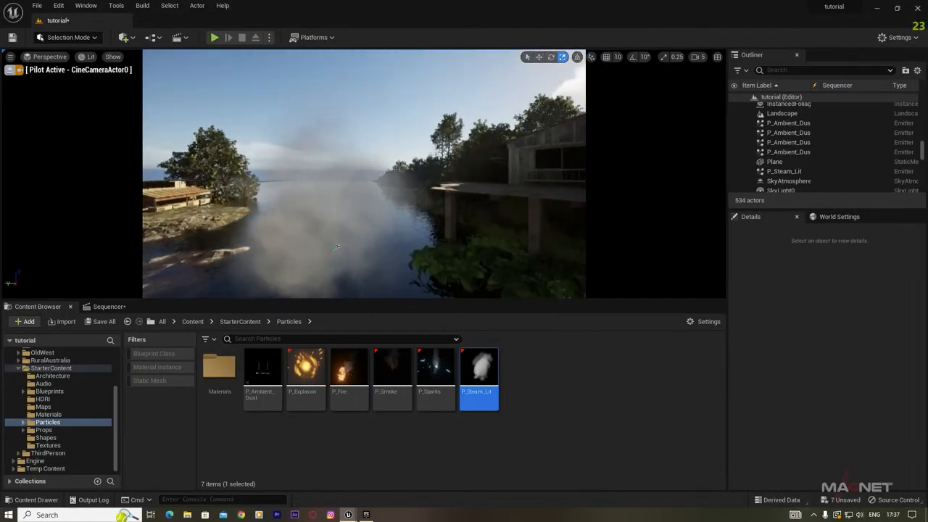
pyautogui.click(337, 247)
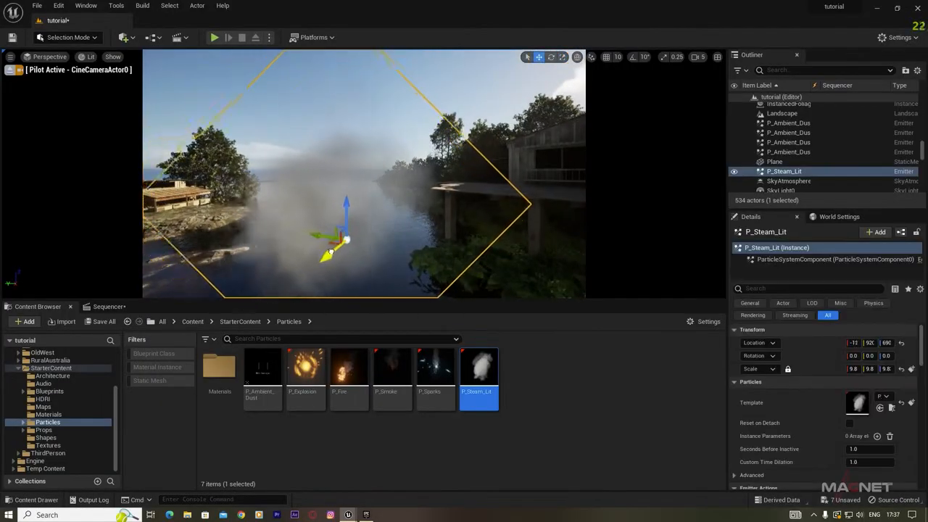
pyautogui.moveTo(331, 251); pyautogui.dragTo(410, 201)
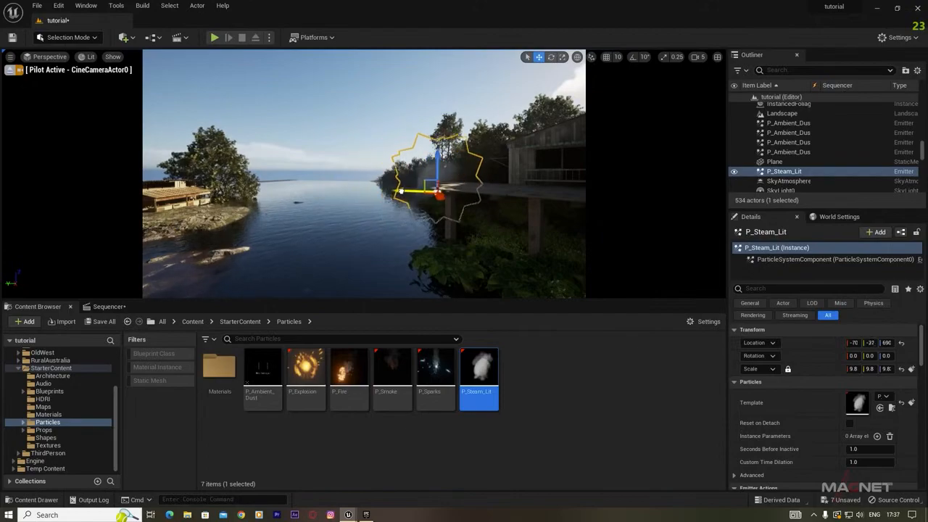
pyautogui.press('Escape')
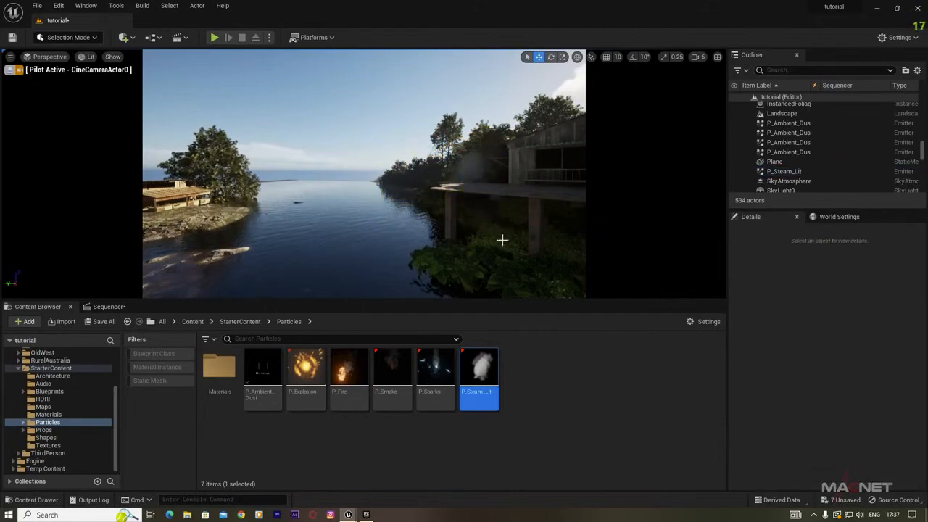
# Enlarge the P_Steam_Lit emitter to a scale of about 24 and adjust its position beside the far deck.
pyautogui.moveTo(482, 250); pyautogui.dragTo(398, 191, button='right')
pyautogui.click(399, 204)
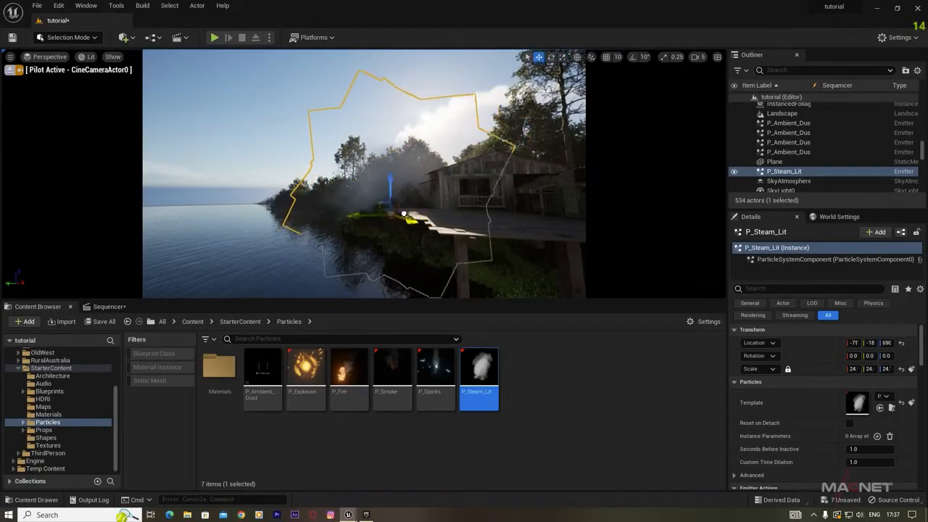
pyautogui.click(190, 91)
# Pull the piloted camera back along the shore path to frame the near stilt house, the jetty and the far shore.
pyautogui.moveTo(332, 199); pyautogui.dragTo(297, 210, button='right')
pyautogui.press('s')
pyautogui.press('q')
pyautogui.press('w')
pyautogui.moveTo(342, 102); pyautogui.dragTo(342, 102, button='right')
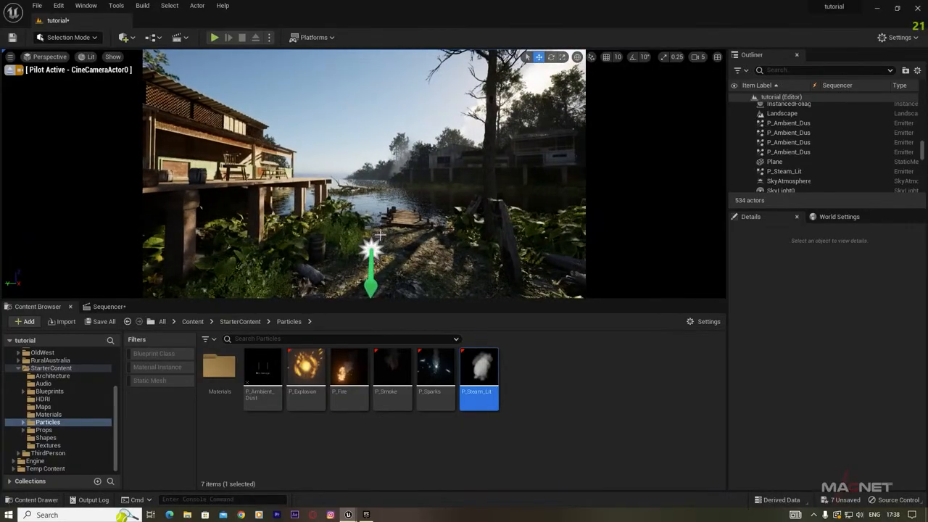
pyautogui.press('s')
pyautogui.moveTo(341, 103); pyautogui.dragTo(342, 102, button='right')
pyautogui.press('w')
pyautogui.press('s')
pyautogui.press('q')
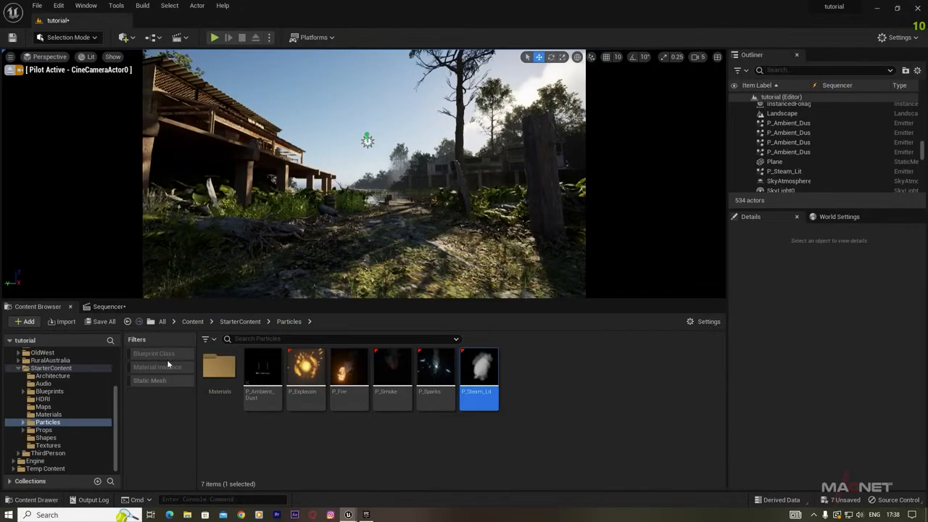
# In the tutorial_sequence timeline, set the display rate to 23.976 fps and the view range end to frame 240.
pyautogui.click(108, 307)
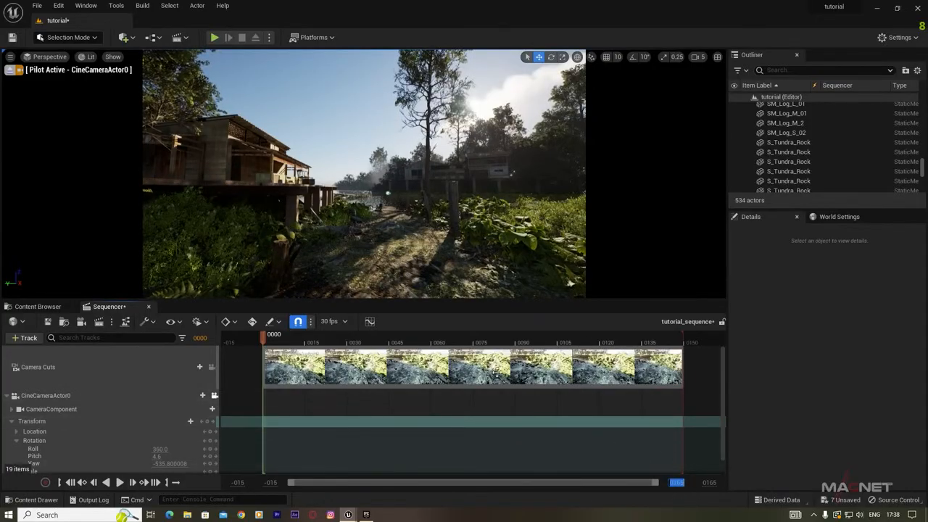
pyautogui.click(343, 320)
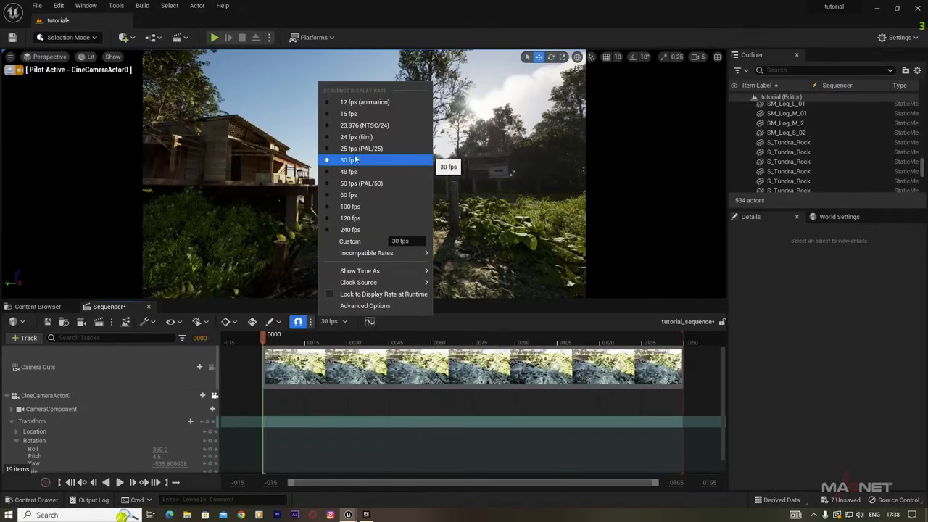
pyautogui.click(353, 127)
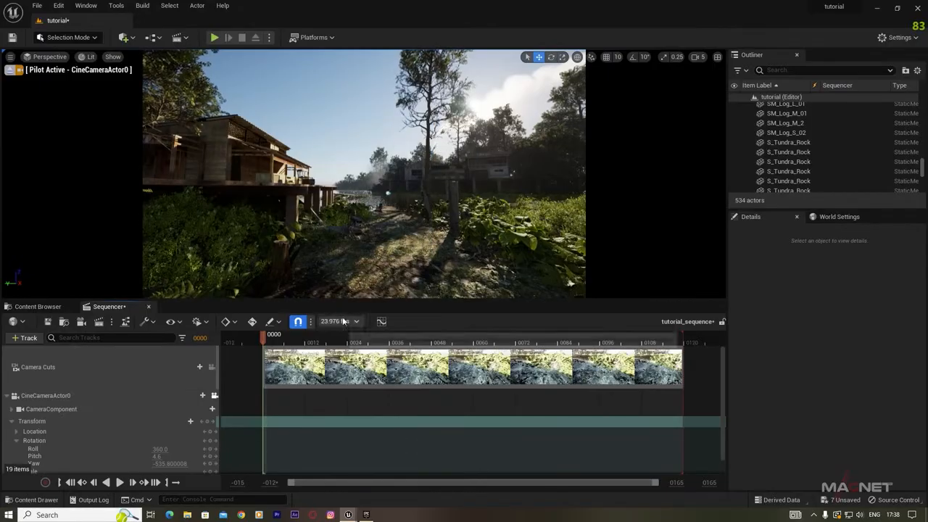
pyautogui.click(678, 482)
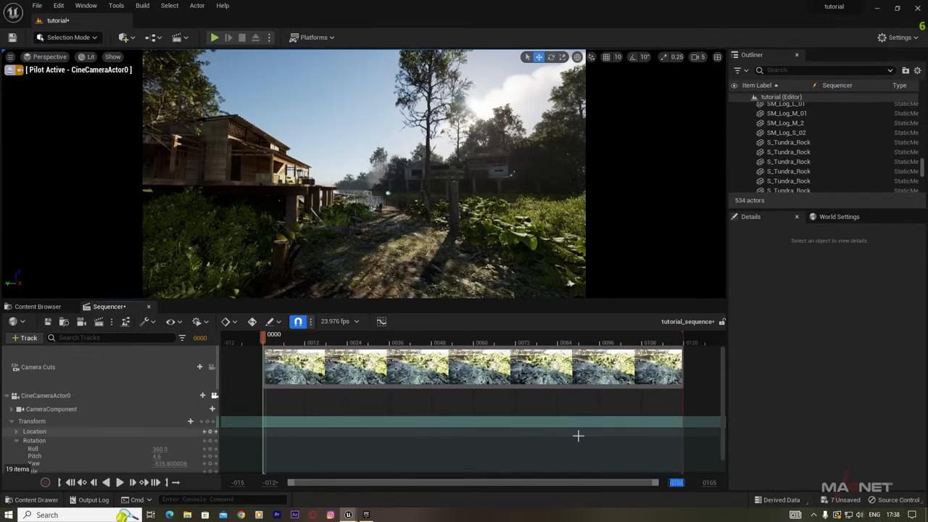
pyautogui.write('240')
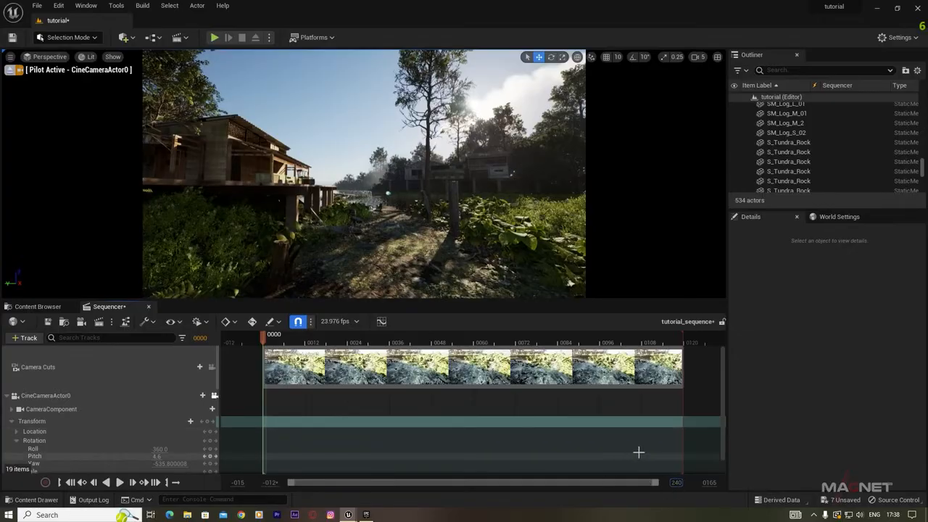
pyautogui.press('Return')
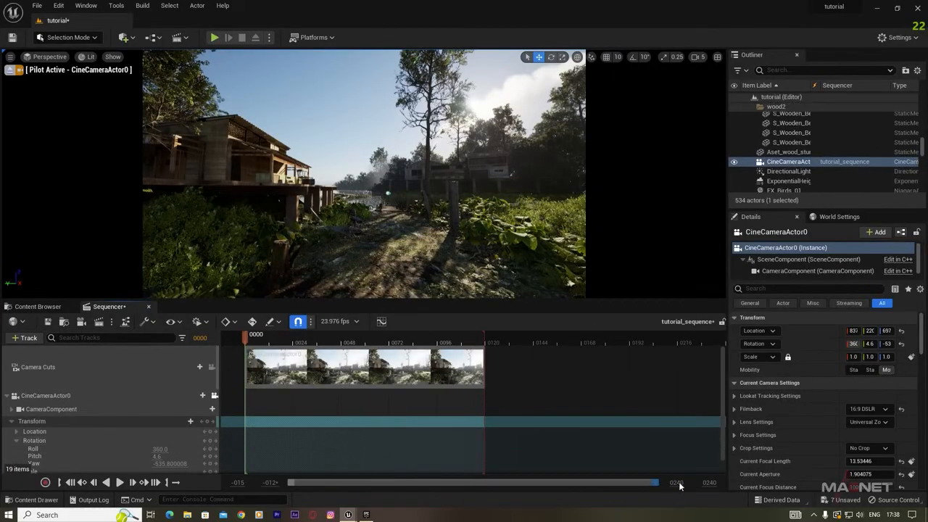
# Extend the sequence's playback end to frame 240 and stretch the camera cut at both ends to cover the playback range.
pyautogui.moveTo(485, 341); pyautogui.dragTo(713, 346)
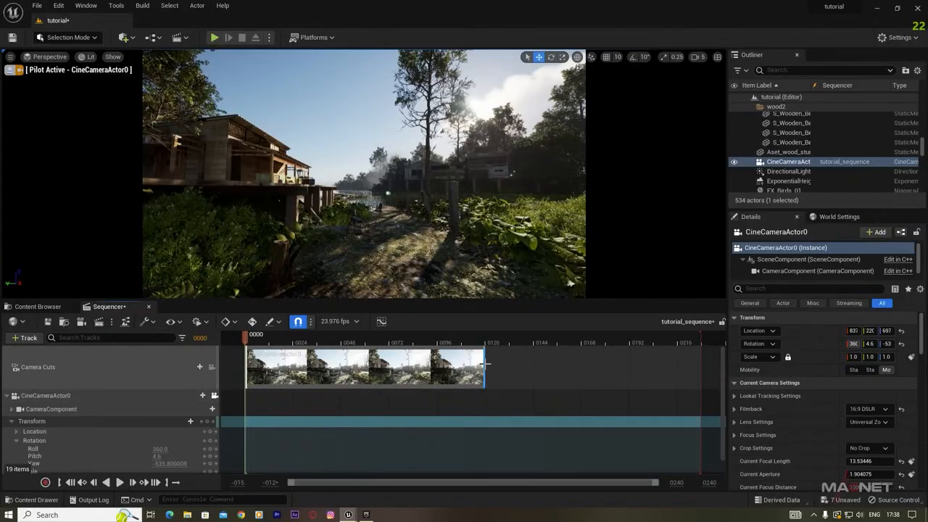
pyautogui.moveTo(485, 363); pyautogui.dragTo(715, 382)
pyautogui.moveTo(245, 355); pyautogui.dragTo(218, 357)
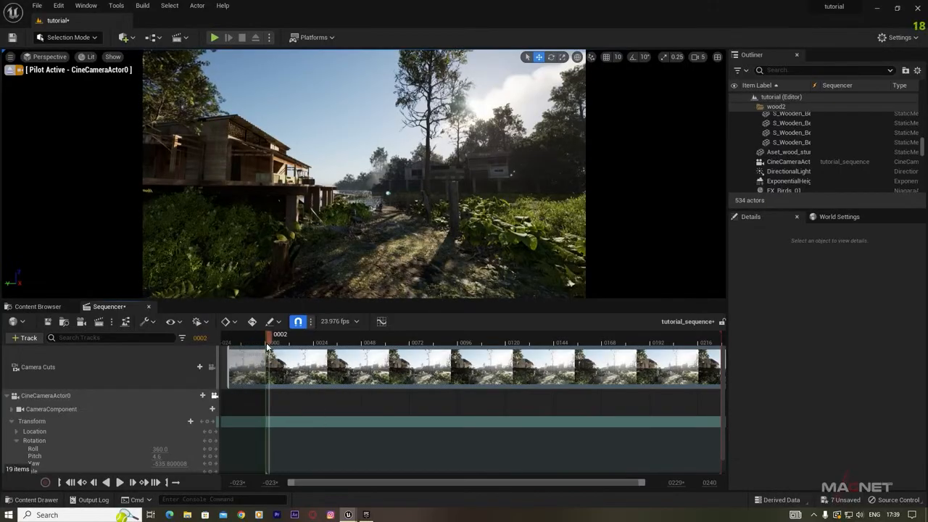
# Return the playhead to frame 0 and reframe the piloted camera on the path between the stilt house and the foliage.
pyautogui.moveTo(268, 336); pyautogui.dragTo(265, 343)
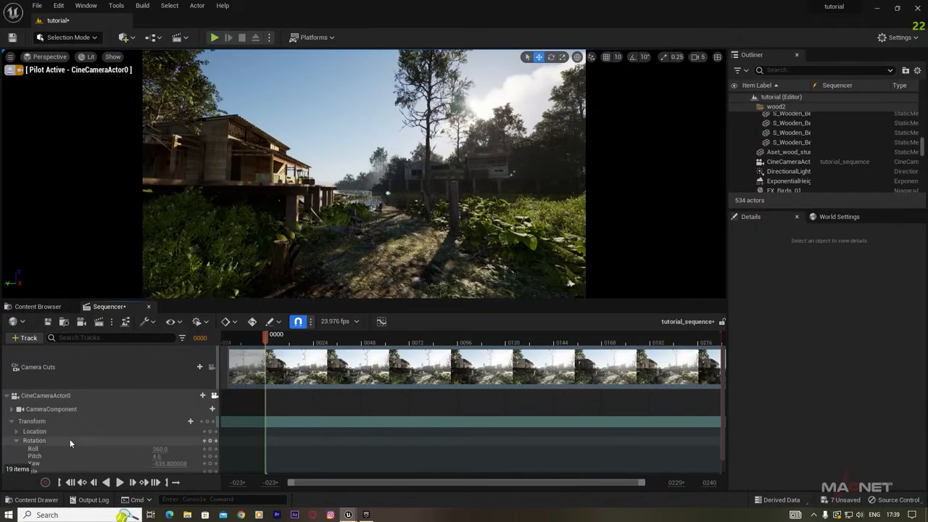
pyautogui.scroll(-1, 70, 438)
pyautogui.press('s')
pyautogui.moveTo(364, 174)
pyautogui.mouseDown(button='right')
pyautogui.moveTo(373, 172)
pyautogui.moveTo(354, 174)
pyautogui.moveTo(377, 170)
pyautogui.moveTo(364, 172)
pyautogui.mouseUp(button='right')
pyautogui.press('w')
pyautogui.press('w')
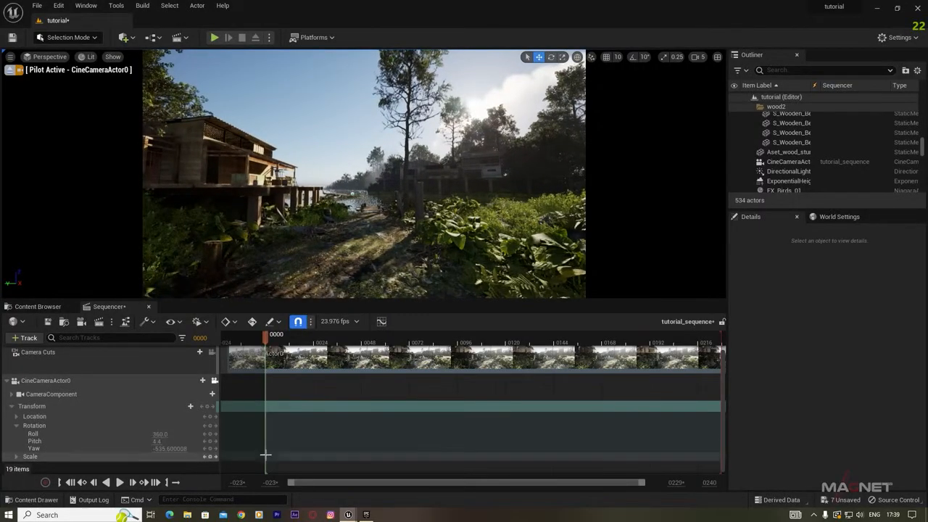
# Key the camera's transform at frame 0, set the default key interpolation to Linear and make the new keys linear.
pyautogui.click(208, 407)
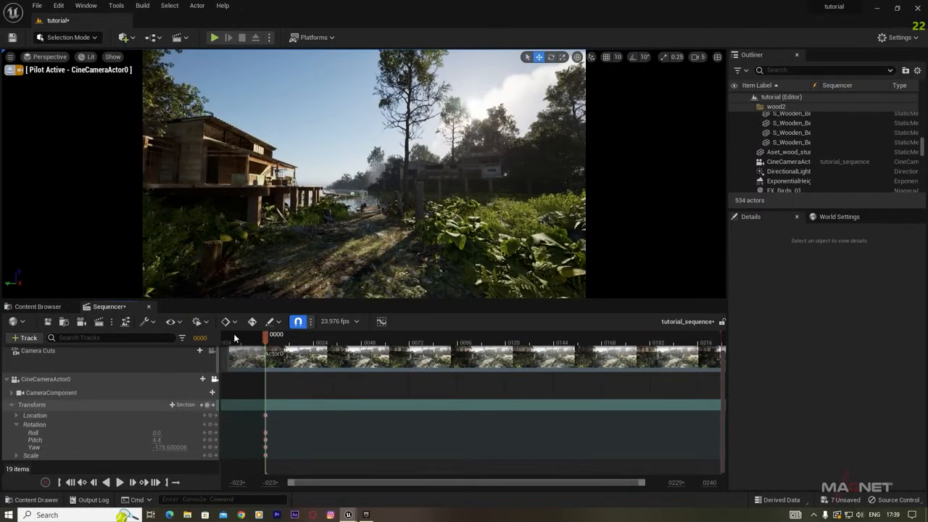
pyautogui.click(229, 322)
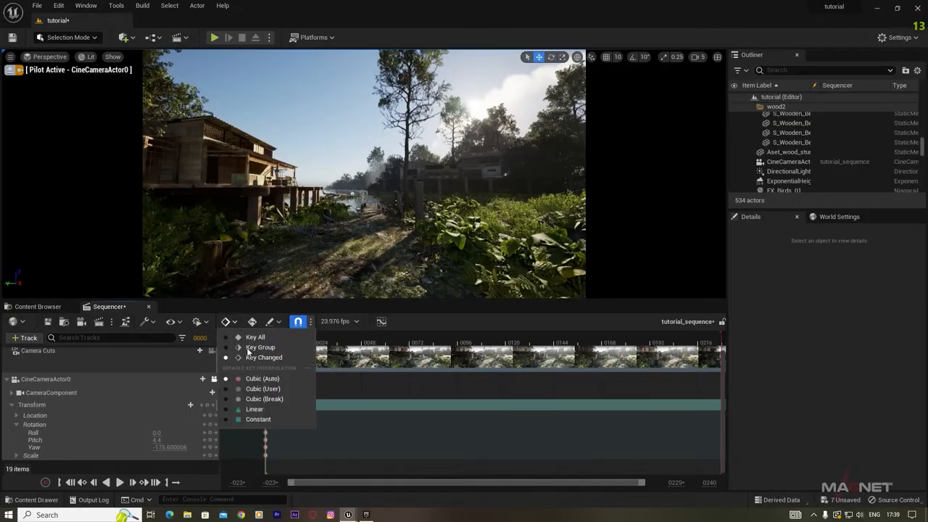
pyautogui.click(254, 409)
pyautogui.moveTo(258, 413); pyautogui.dragTo(269, 452)
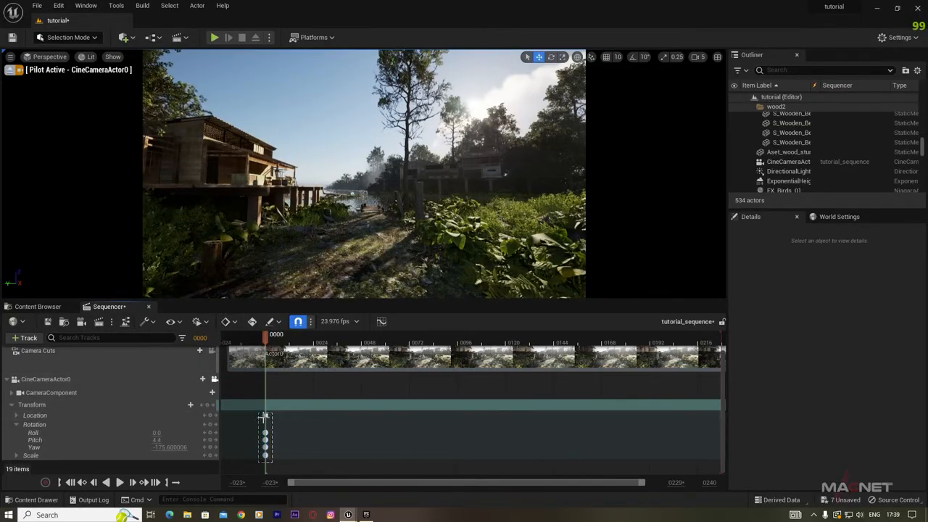
pyautogui.rightClick(265, 417)
pyautogui.click(313, 336)
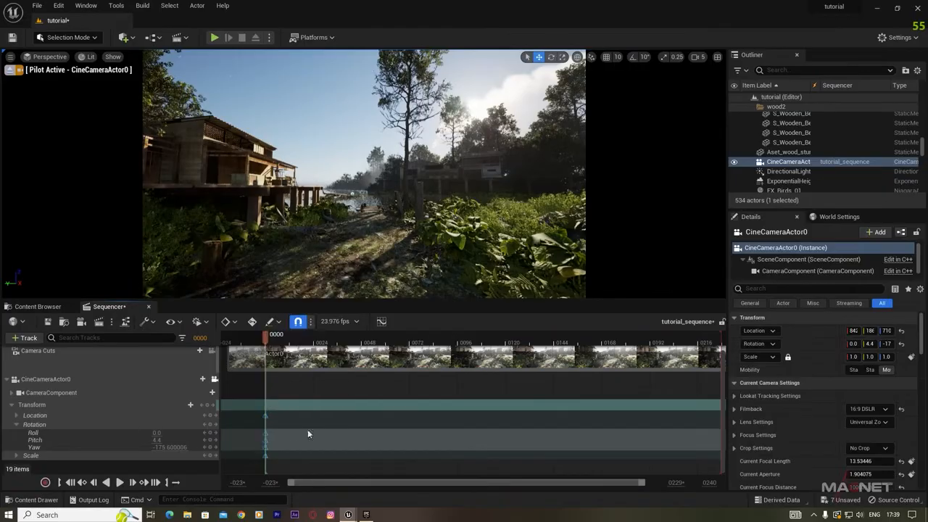
# With auto-key enabled, fly the piloted camera forward to the jetty at frame 227 and play back the move.
pyautogui.click(252, 323)
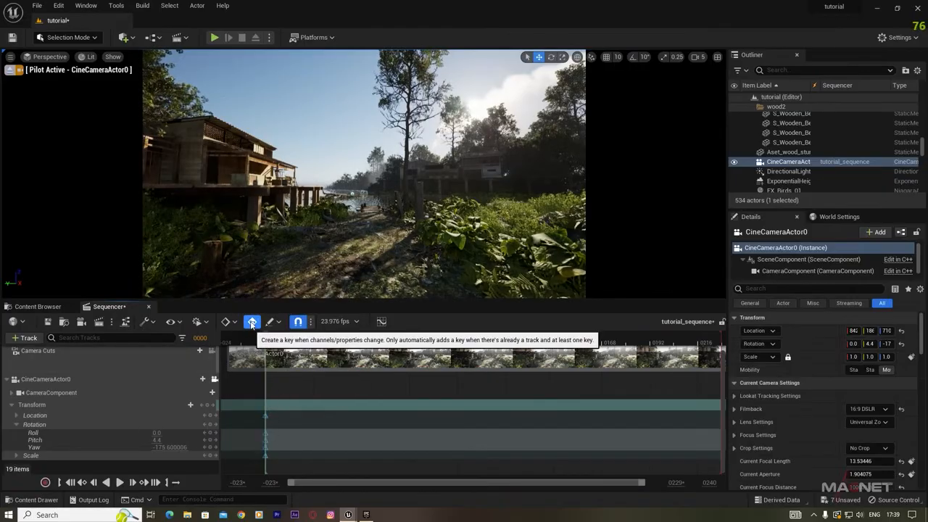
pyautogui.moveTo(377, 352); pyautogui.dragTo(723, 350)
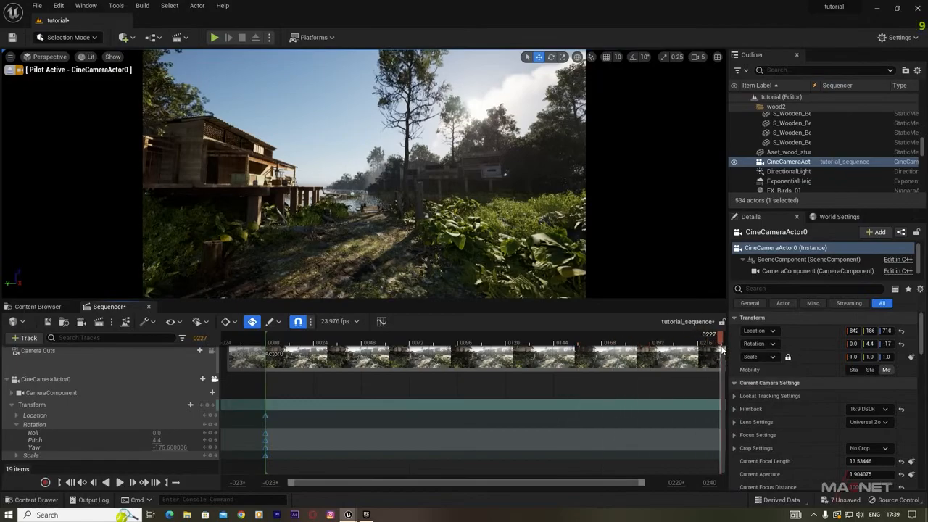
pyautogui.press('w')
pyautogui.moveTo(344, 219); pyautogui.dragTo(345, 220, button='right')
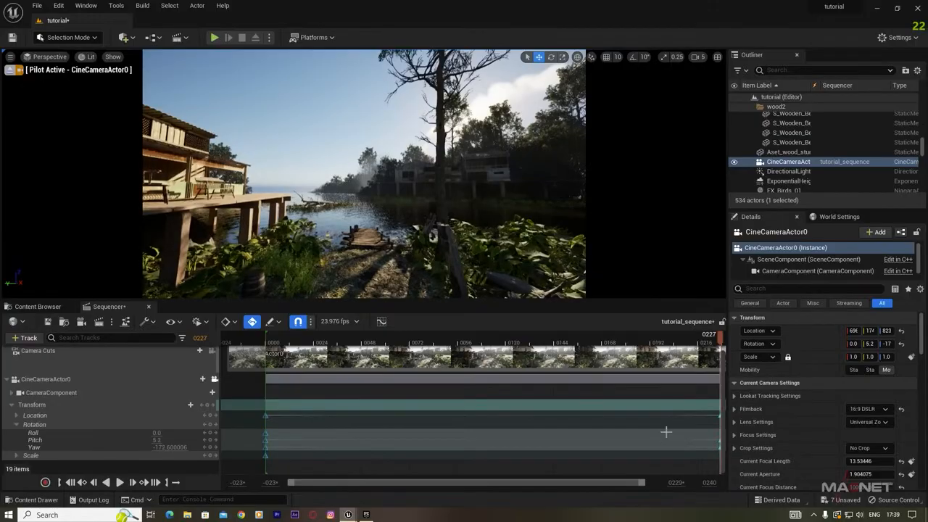
pyautogui.moveTo(712, 334); pyautogui.dragTo(284, 354)
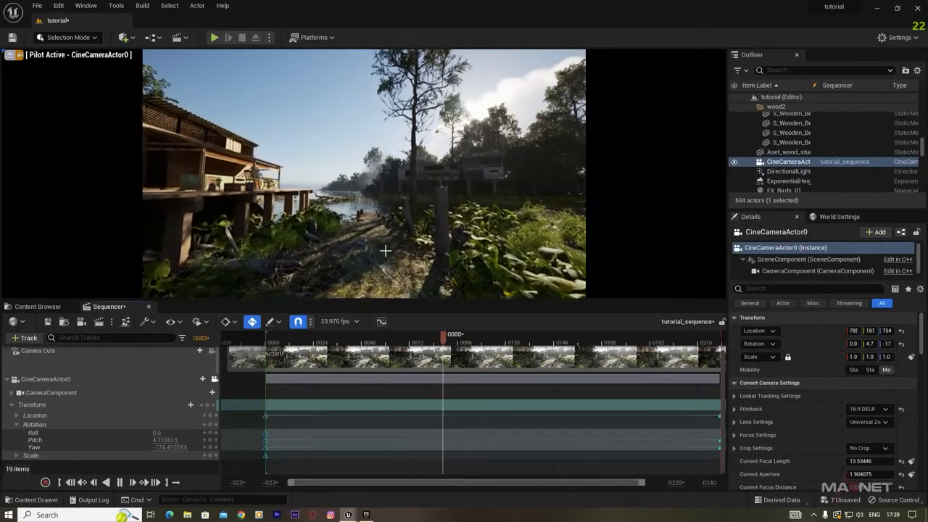
pyautogui.press('space')
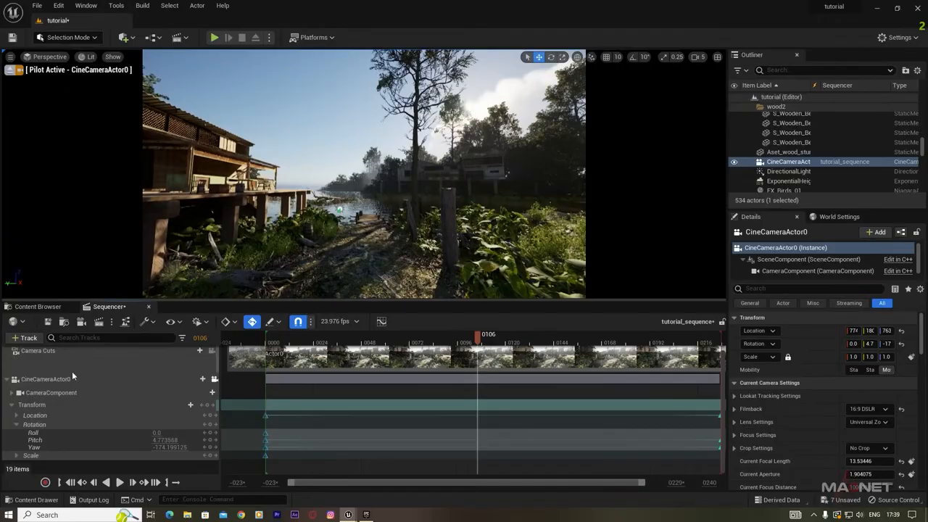
# Create a Blueprint class named sh in the Content folder with CameraShakeBase as its parent class.
pyautogui.click(38, 306)
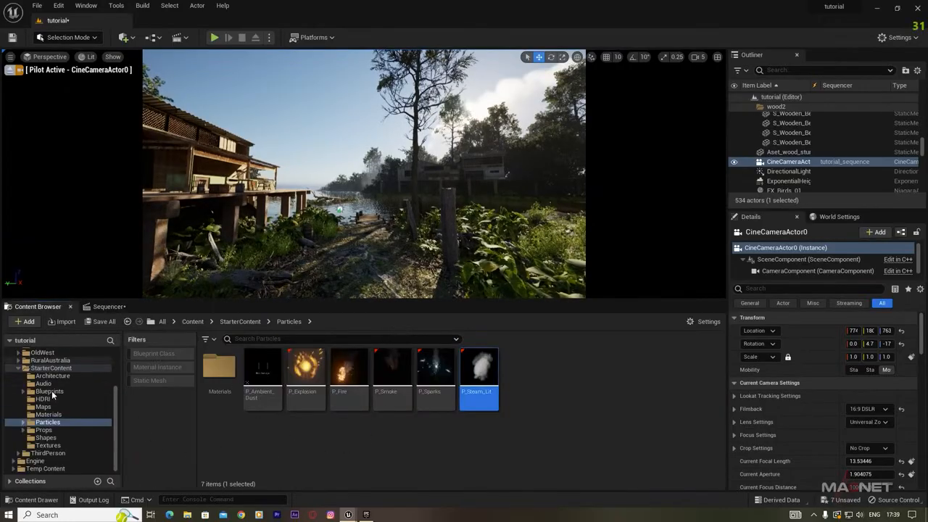
pyautogui.scroll(5, 50, 390)
pyautogui.click(36, 361)
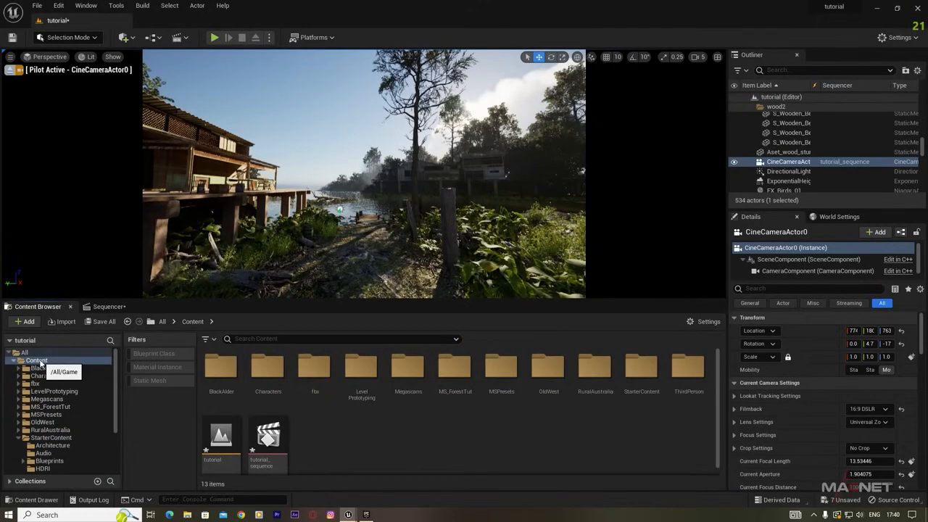
pyautogui.rightClick(337, 423)
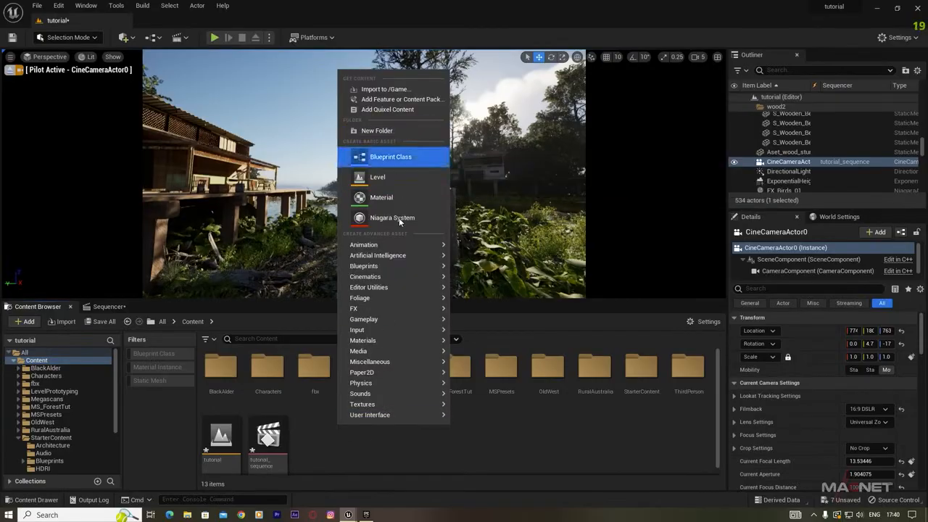
pyautogui.click(390, 161)
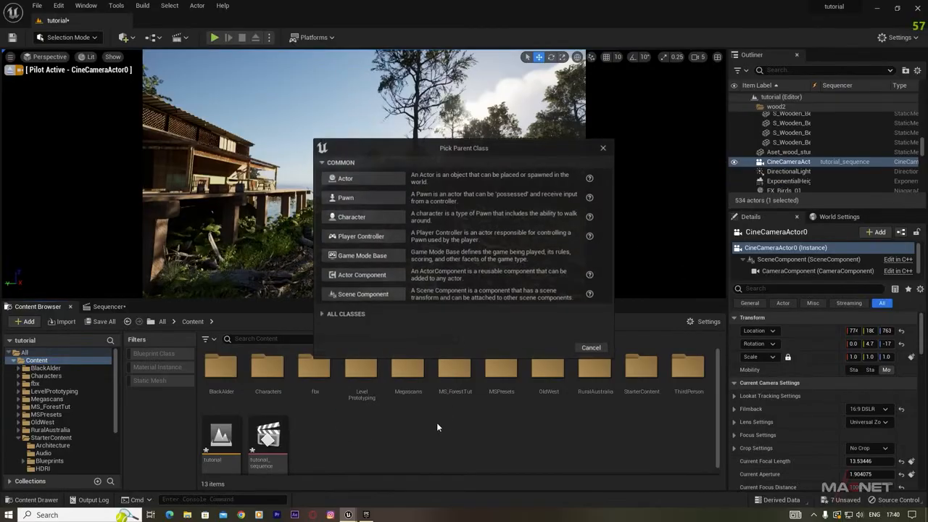
pyautogui.click(322, 315)
pyautogui.write('shake')
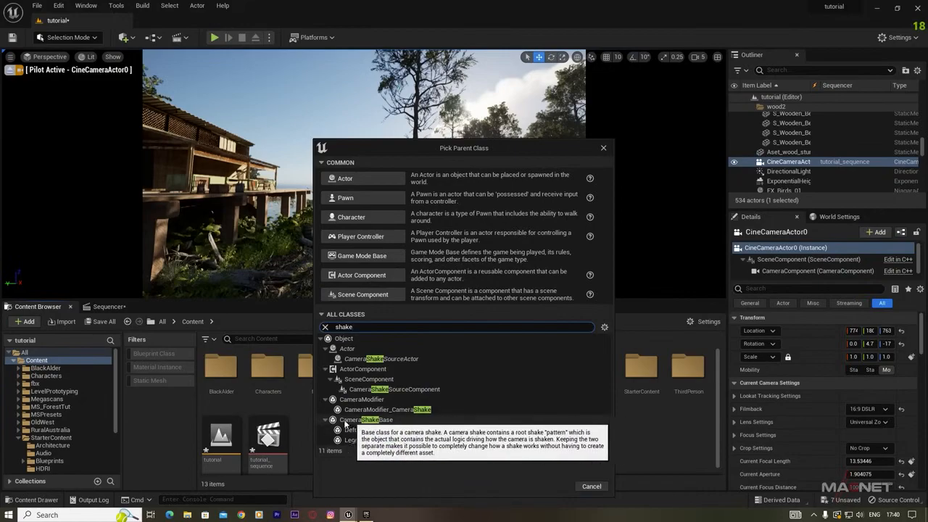
pyautogui.click(374, 421)
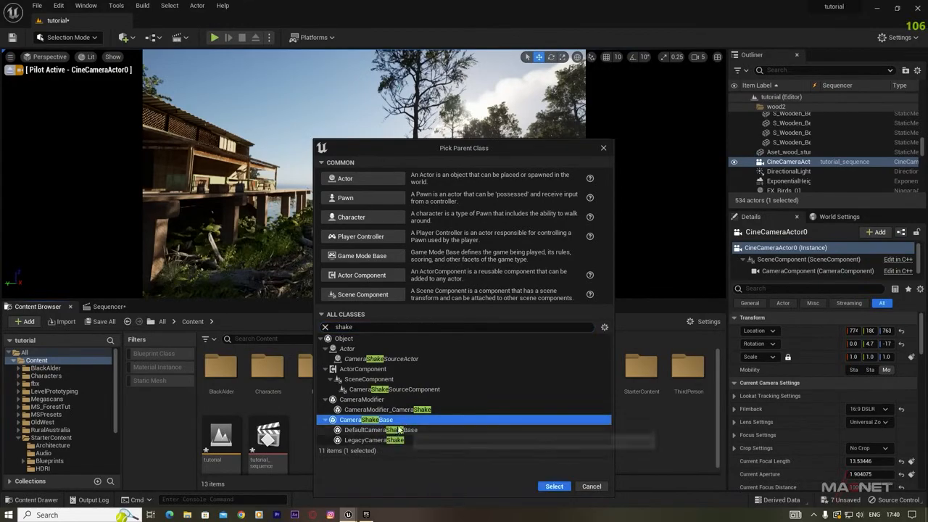
pyautogui.click(554, 487)
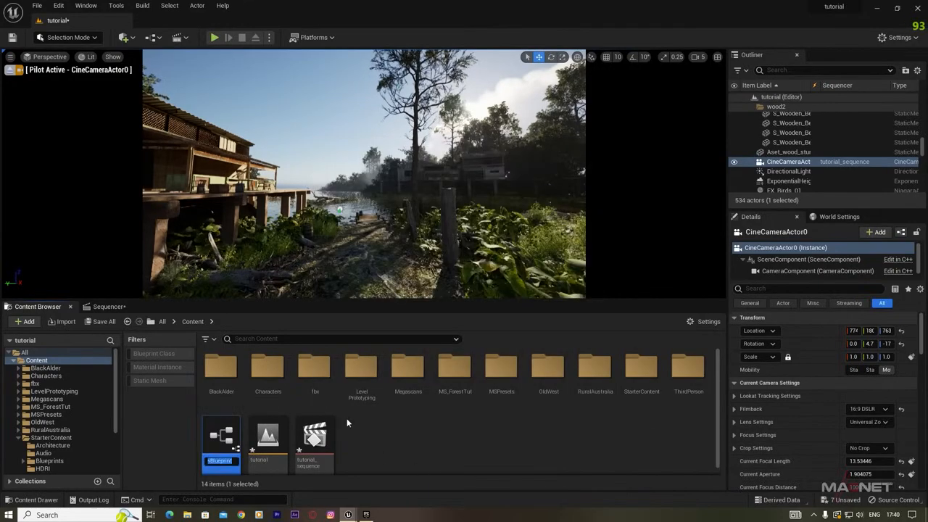
pyautogui.write('sh')
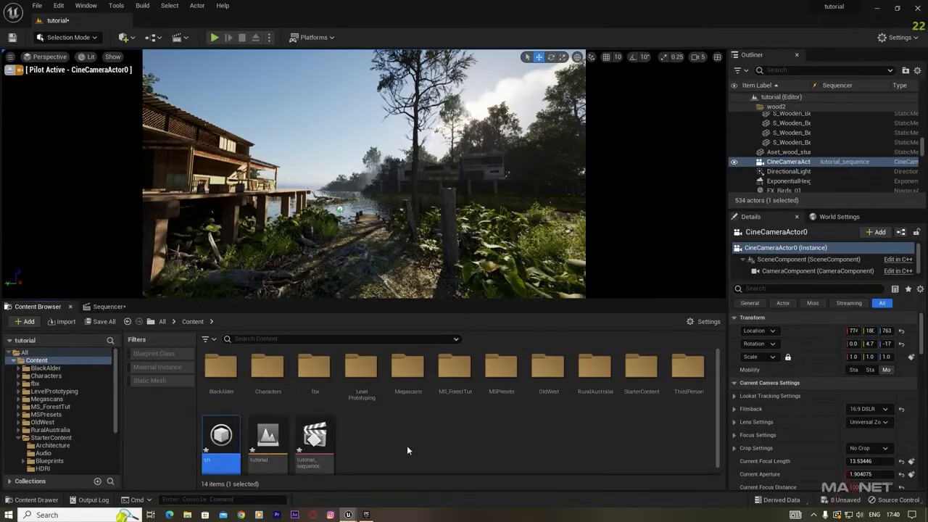
# In the sh blueprint, set the root shake pattern to Perlin Noise Camera Shake Pattern and its duration to 0.0.
pyautogui.scroll(-1, 407, 445)
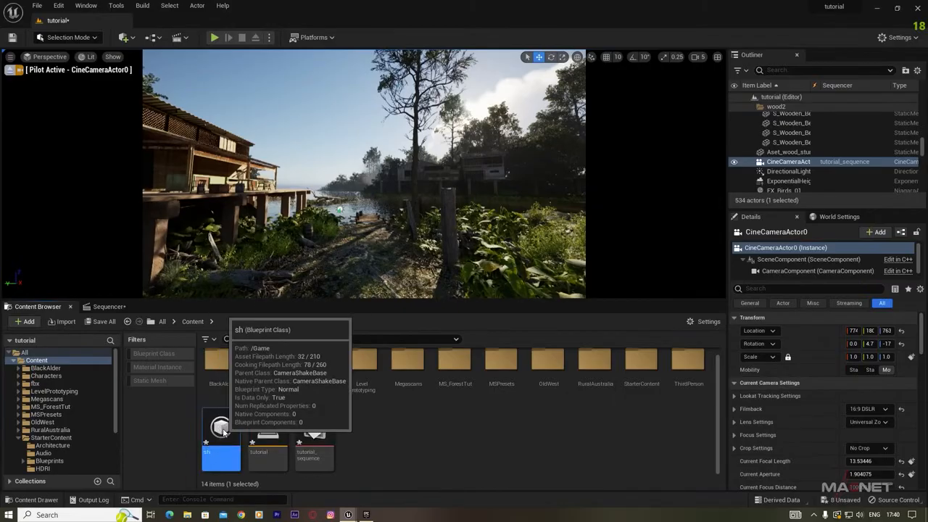
pyautogui.doubleClick(221, 431)
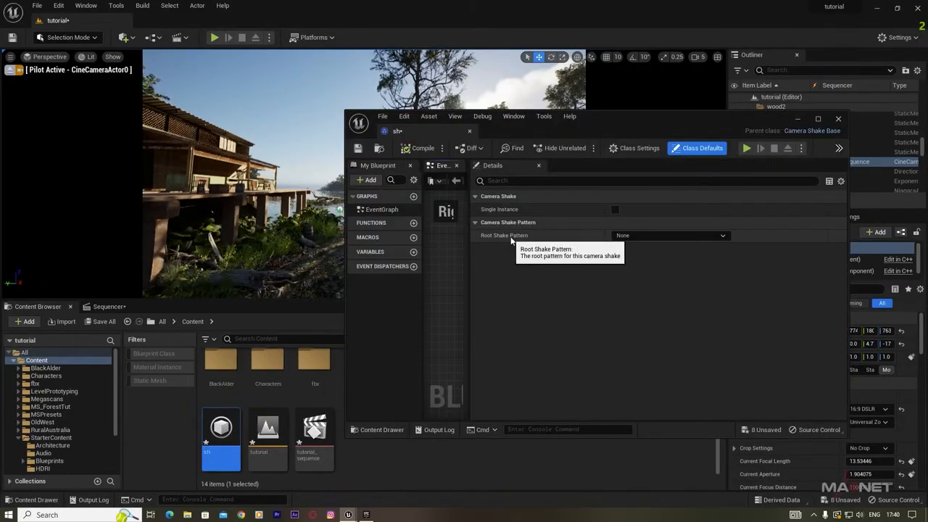
pyautogui.click(683, 237)
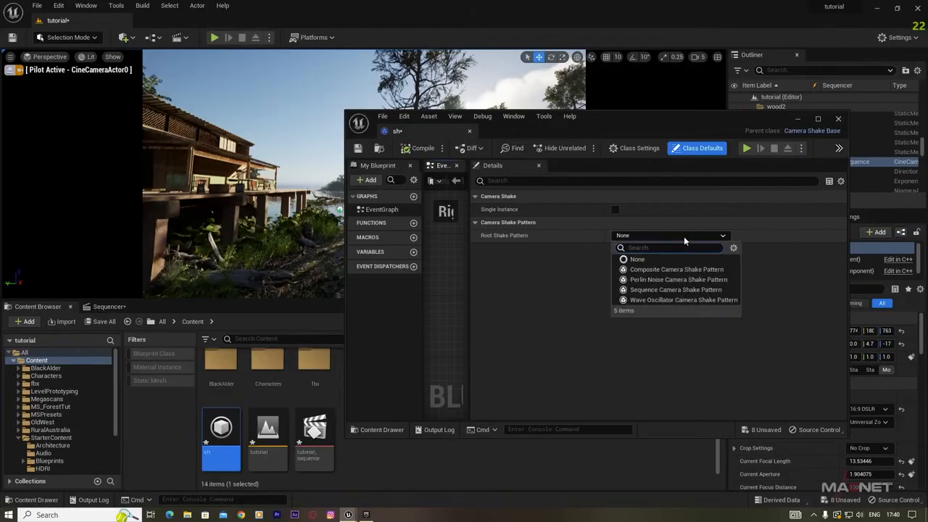
pyautogui.click(679, 280)
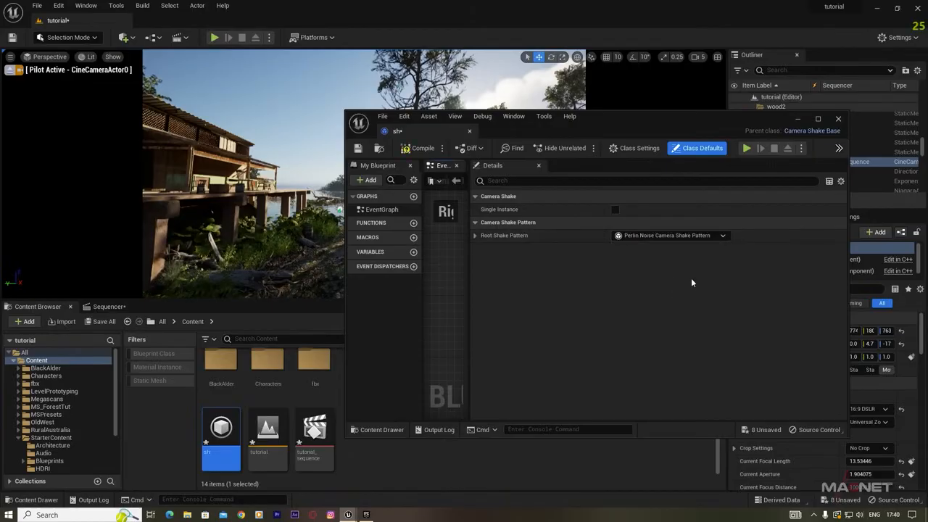
pyautogui.click(474, 234)
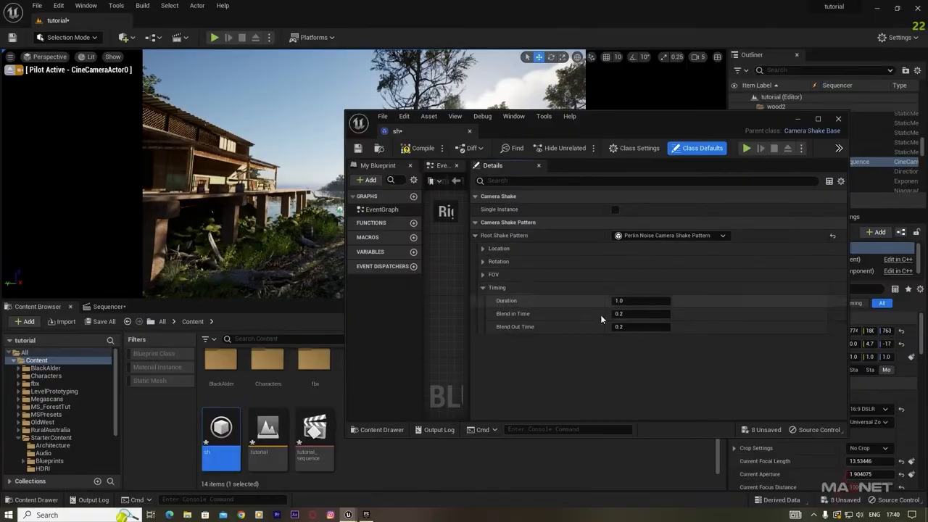
pyautogui.click(666, 277)
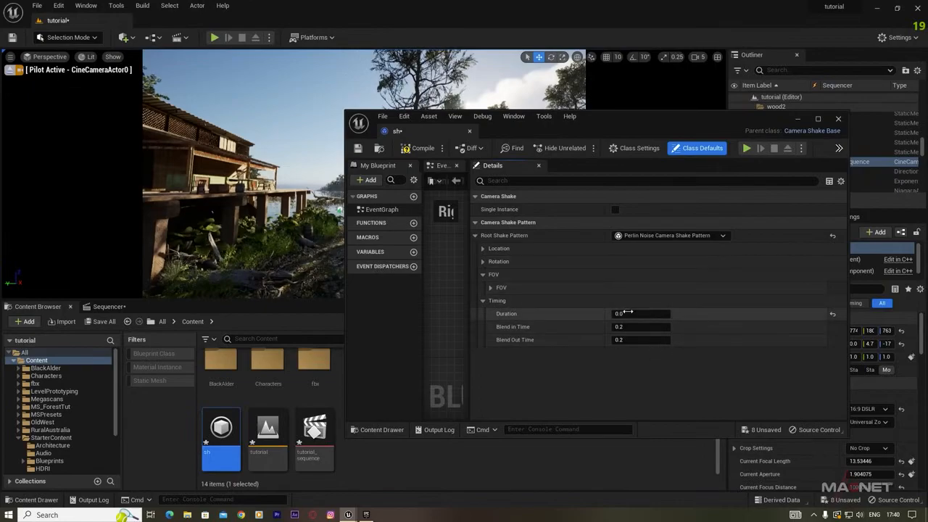
pyautogui.moveTo(618, 314); pyautogui.dragTo(616, 314)
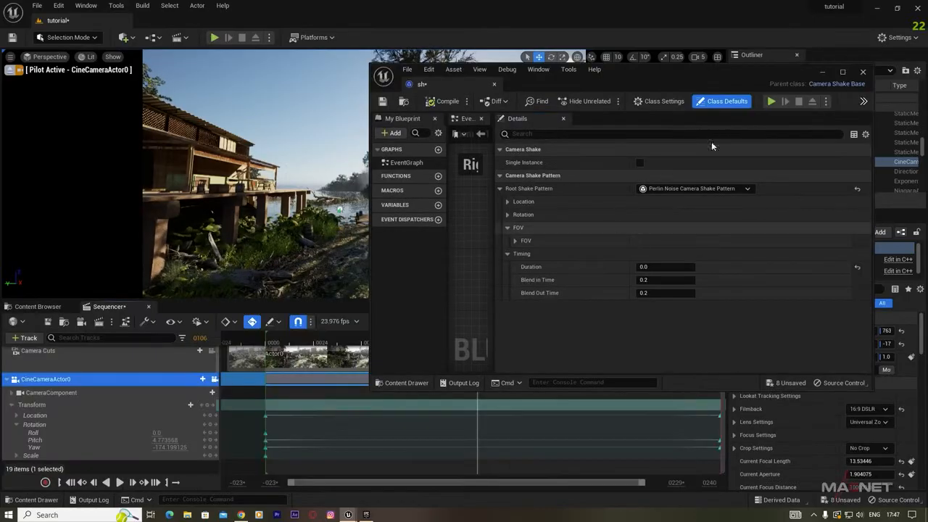
# Add the sh camera shake as a track on the camera's CameraComponent in the sequence.
pyautogui.click(822, 72)
pyautogui.click(62, 392)
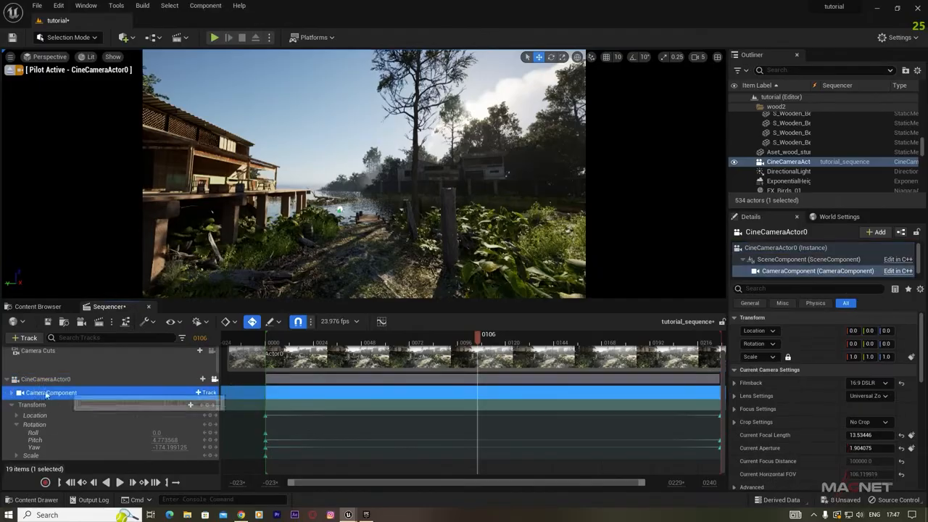
pyautogui.click(205, 393)
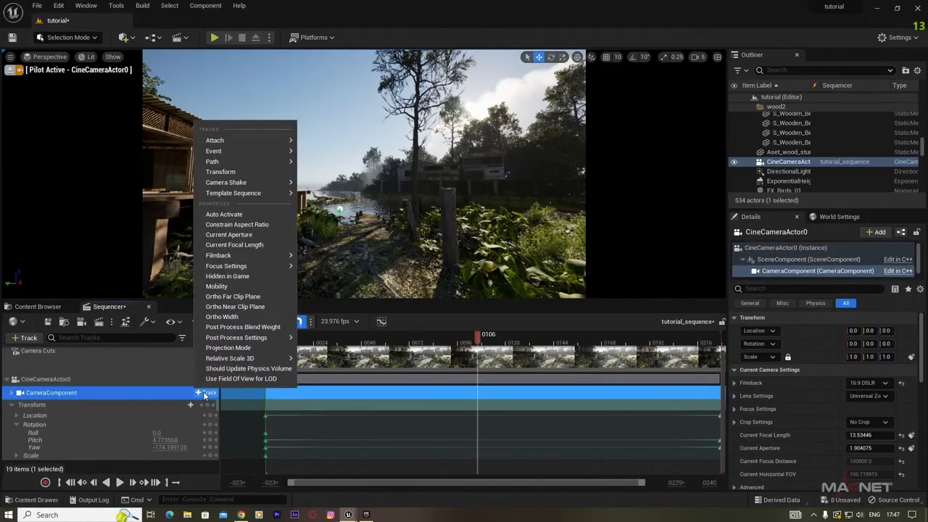
pyautogui.moveTo(229, 185)
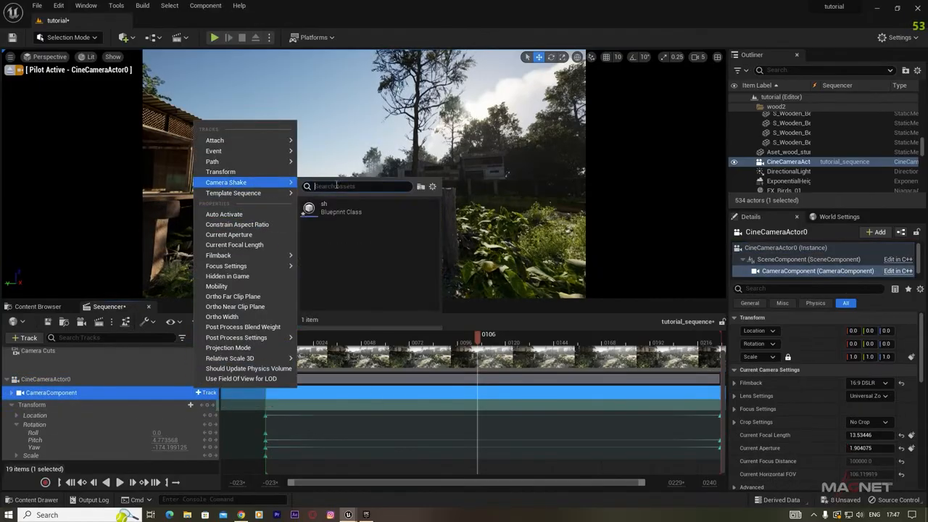
pyautogui.click(330, 208)
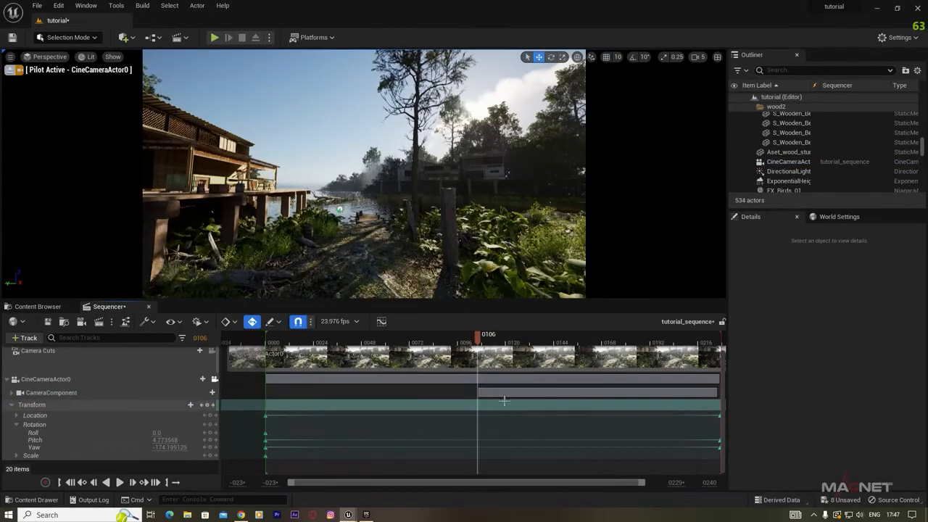
# Stretch the camera shake section at both ends to match the camera cut and play back the sequence.
pyautogui.moveTo(491, 393); pyautogui.dragTo(266, 393)
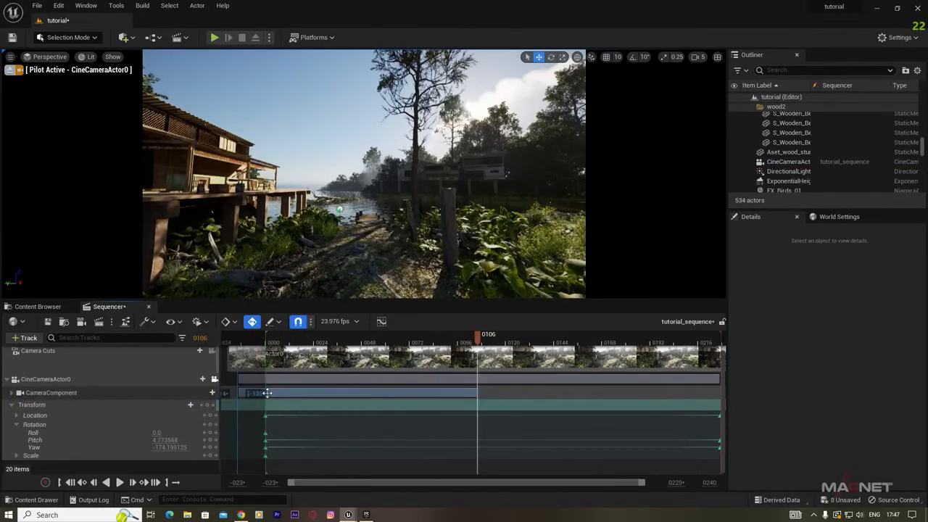
pyautogui.moveTo(666, 395); pyautogui.dragTo(709, 395)
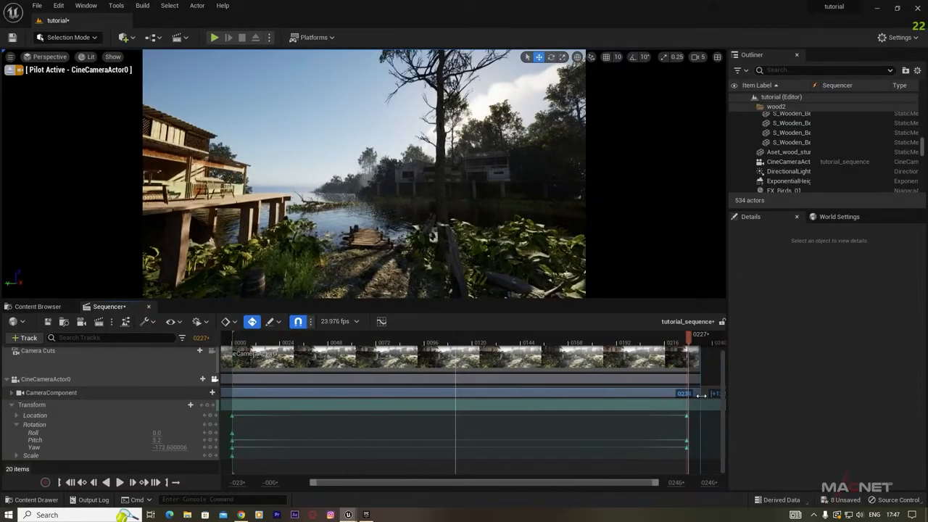
pyautogui.moveTo(392, 339); pyautogui.dragTo(290, 339)
pyautogui.press('space')
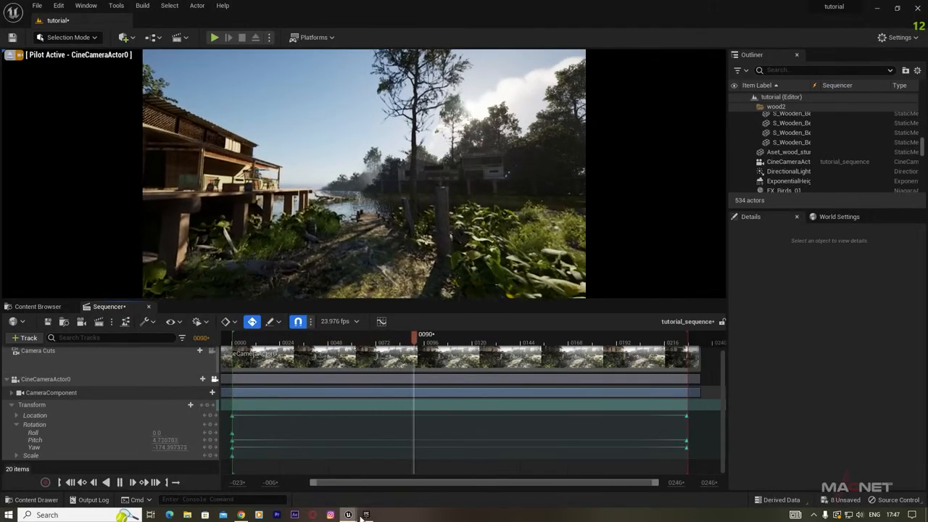
# Set the sh shake's Rotation Amplitude Multiplier to 1.0 and return the sequence playhead to frame 23.
pyautogui.moveTo(348, 515)
pyautogui.click(469, 478)
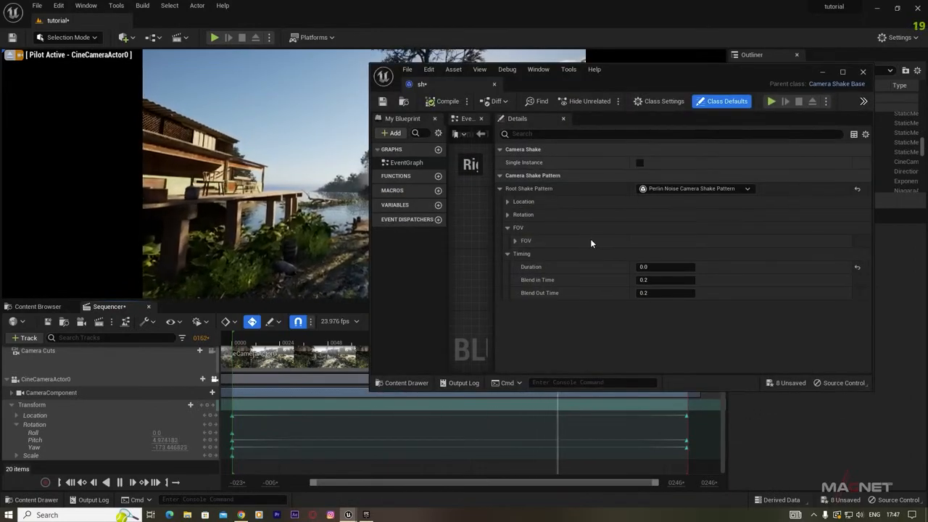
pyautogui.click(507, 214)
pyautogui.click(644, 228)
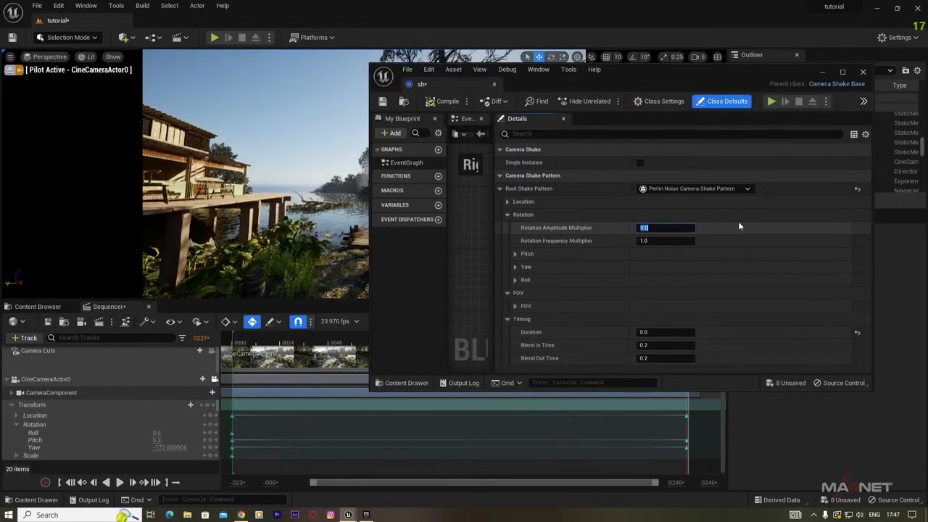
pyautogui.write('1')
pyautogui.press('Return')
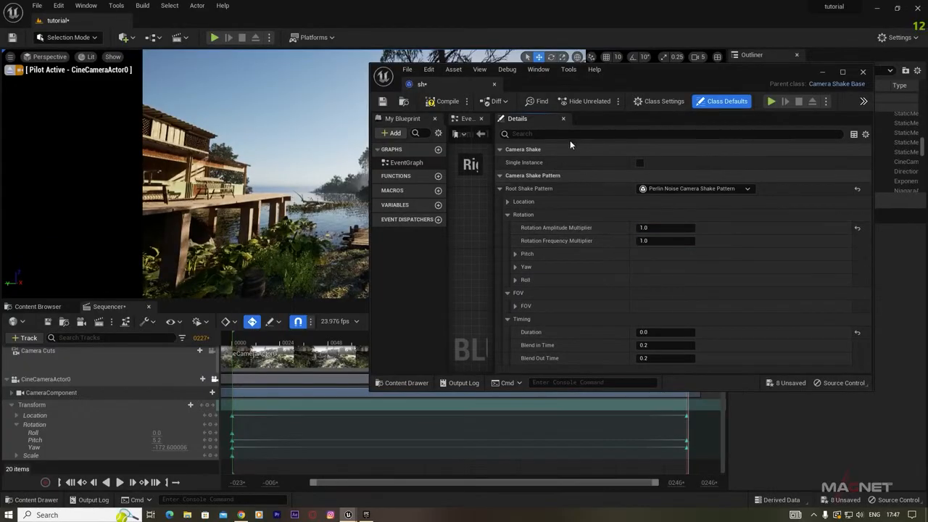
pyautogui.moveTo(281, 340); pyautogui.dragTo(277, 340)
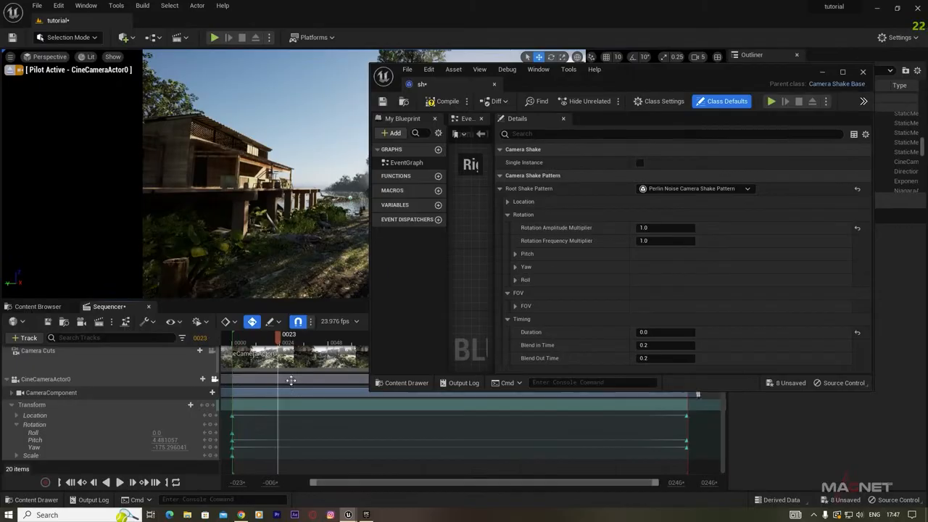
# Play back the sequence, move the sh blueprint window clear of the viewport and set its Rotation Amplitude Multiplier to 0.5.
pyautogui.moveTo(255, 339); pyautogui.dragTo(252, 340)
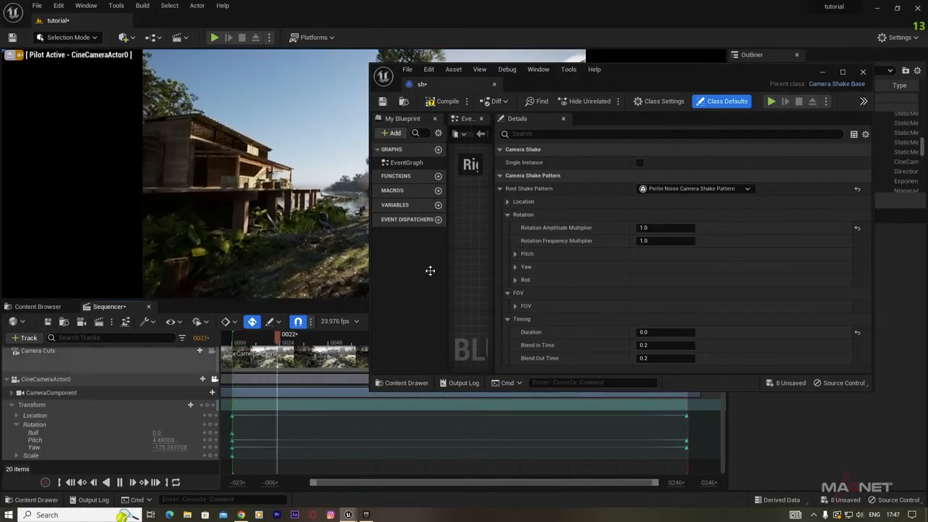
pyautogui.moveTo(623, 84); pyautogui.dragTo(753, 164)
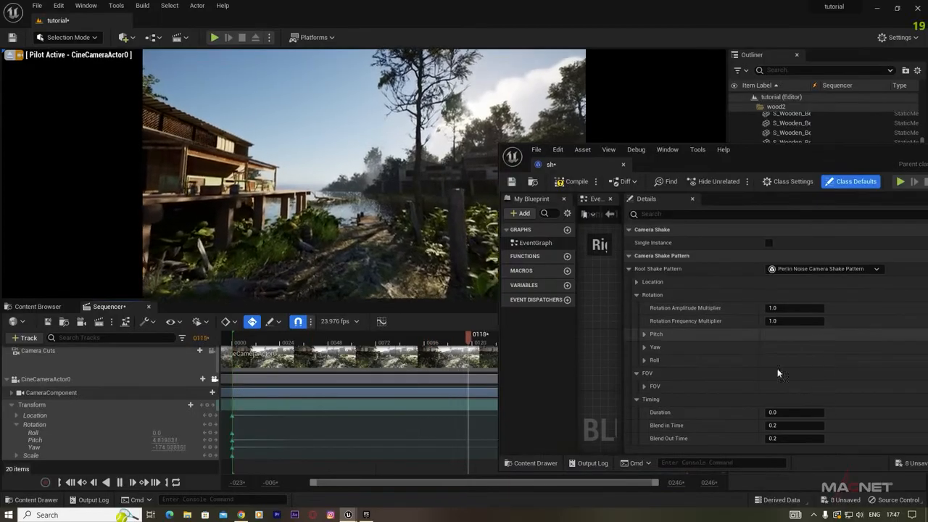
pyautogui.click(772, 321)
pyautogui.click(775, 308)
pyautogui.press('BackSpace')
pyautogui.write('0.5')
pyautogui.press('Return')
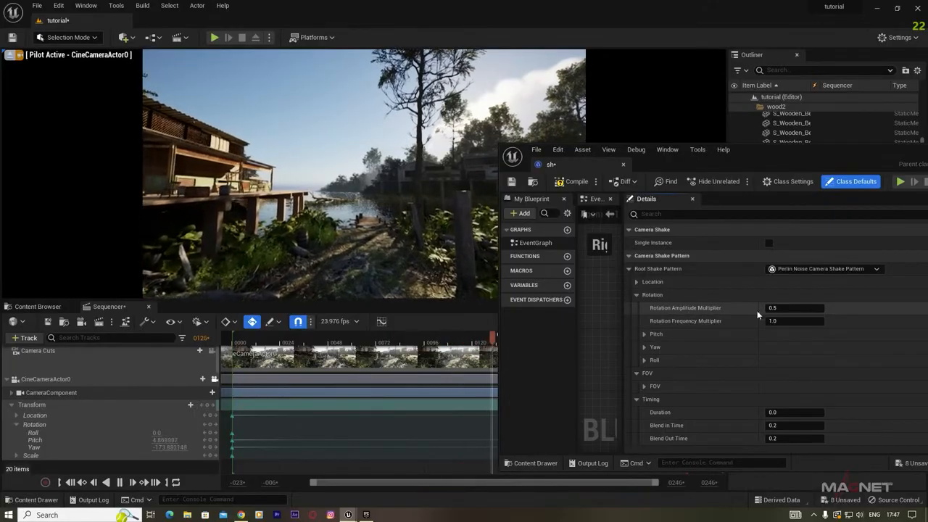
# Set the sh shake's Location Frequency Multiplier to 2.0 and its Rotation Frequency Multiplier to 1.5.
pyautogui.click(637, 282)
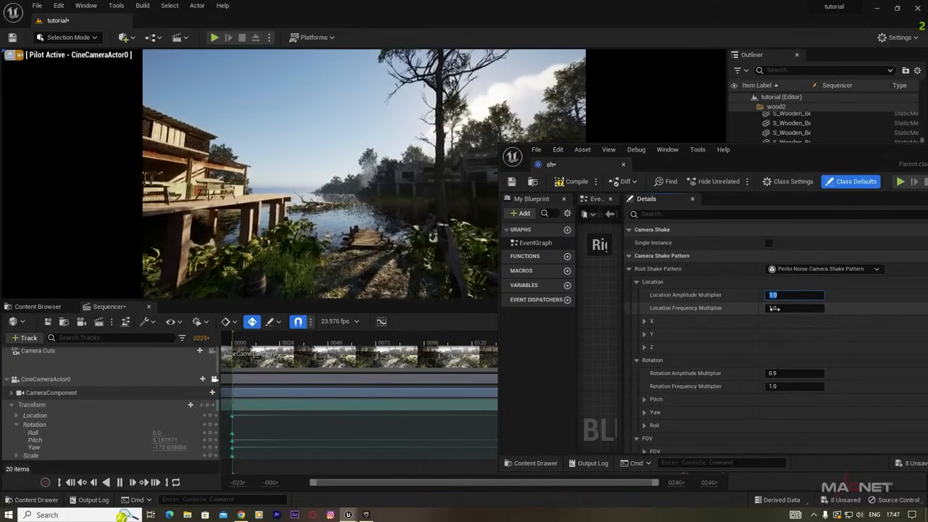
pyautogui.click(791, 308)
pyautogui.write('2')
pyautogui.press('Return')
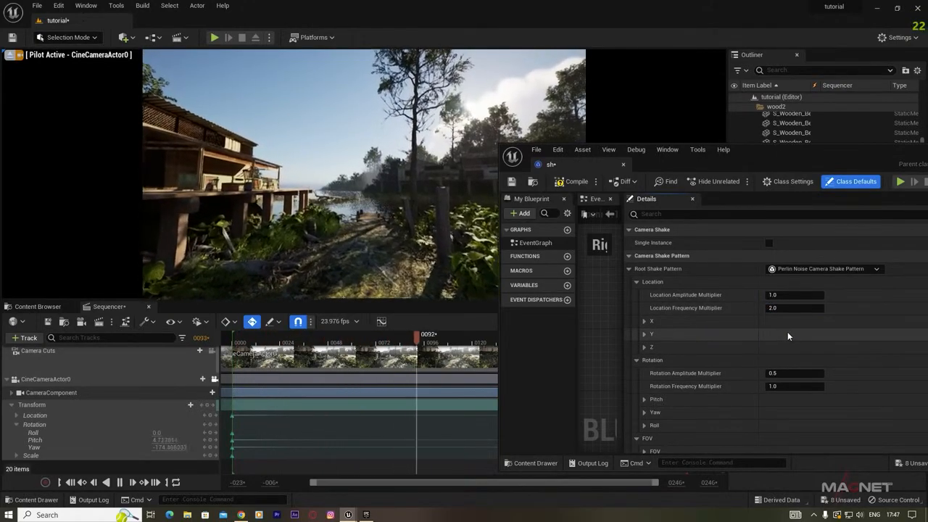
pyautogui.click(794, 386)
pyautogui.write('1.5')
pyautogui.press('Return')
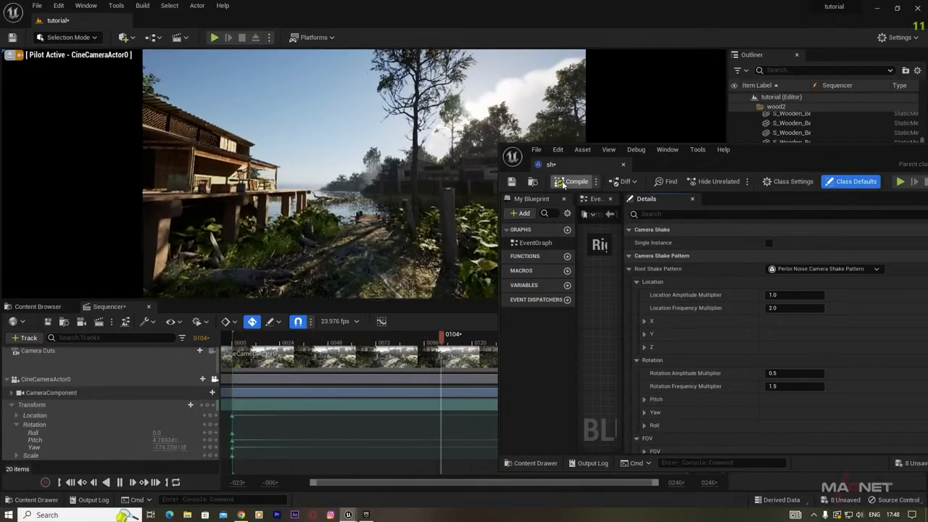
# Minimize the sh blueprint window and play back the sequence from near its start to review the shake.
pyautogui.moveTo(868, 152); pyautogui.dragTo(691, 124)
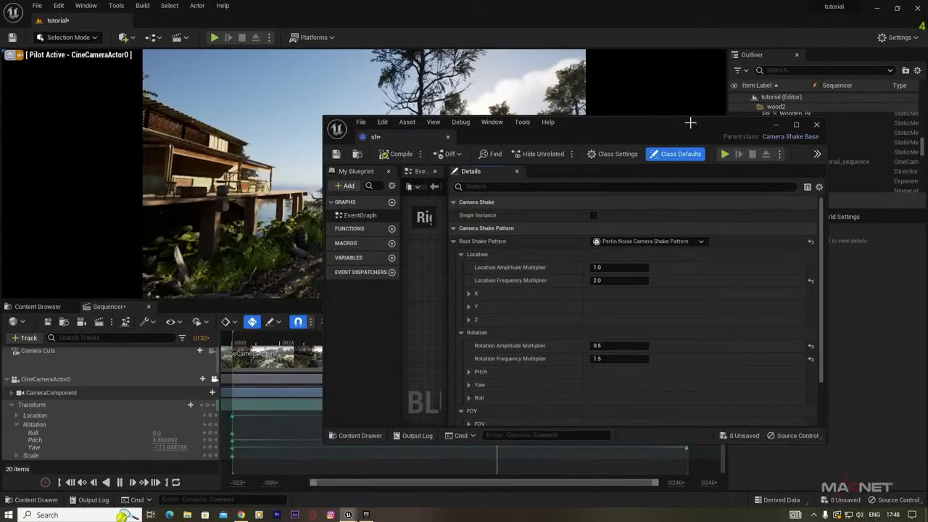
pyautogui.click(775, 124)
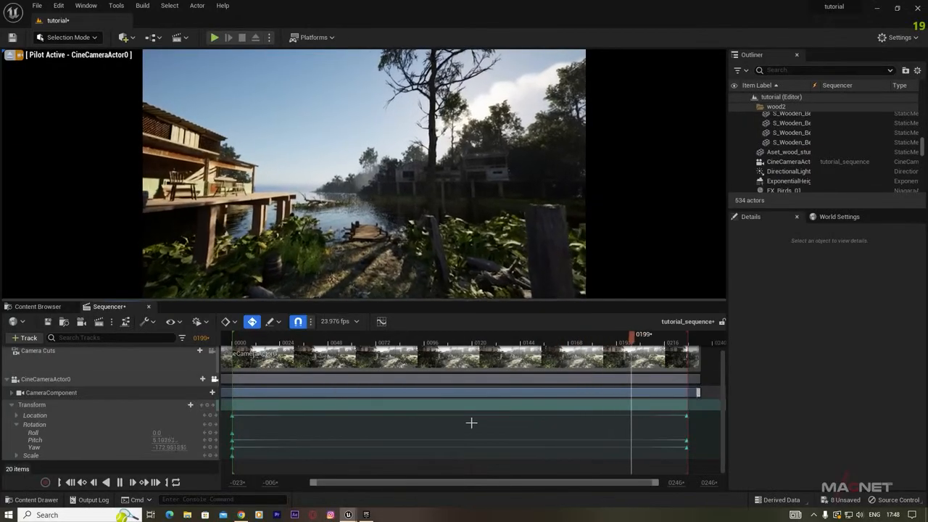
pyautogui.click(471, 345)
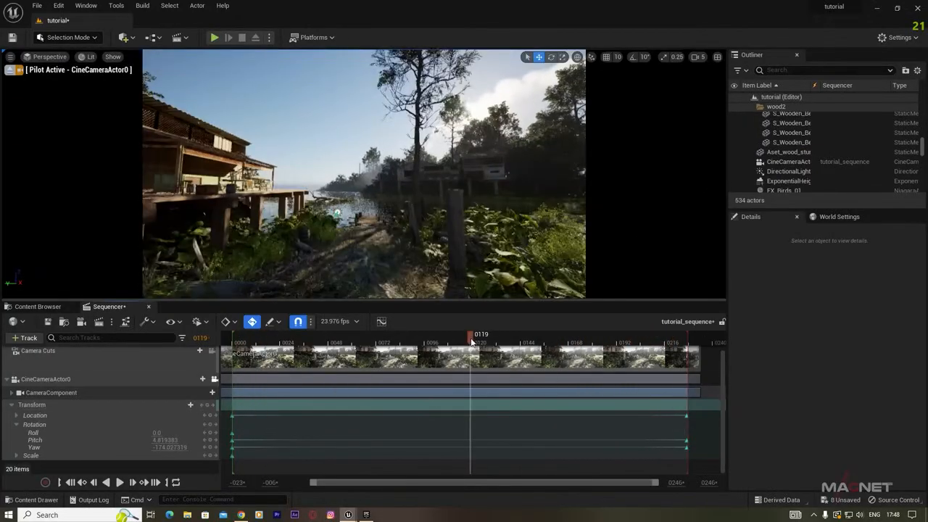
pyautogui.moveTo(379, 342); pyautogui.dragTo(256, 343)
pyautogui.press('space')
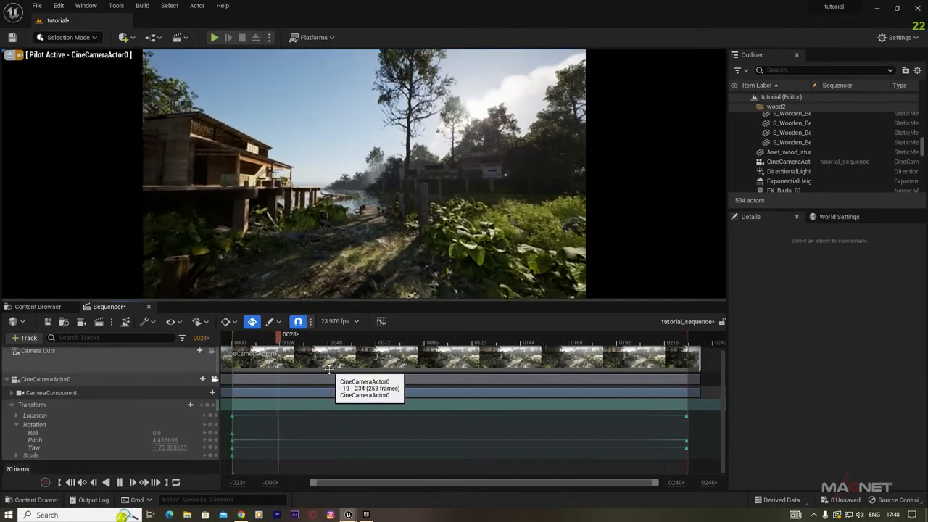
pyautogui.press('space')
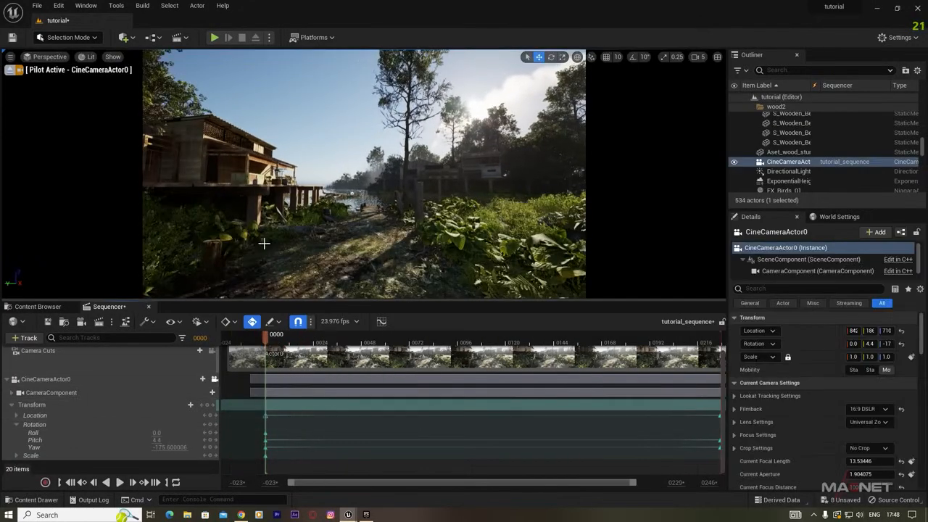
# Reframe the piloted camera at frame 0 and at frame 227, lowering it and tilting the view further up at both keys.
pyautogui.moveTo(295, 227); pyautogui.dragTo(332, 205, button='right')
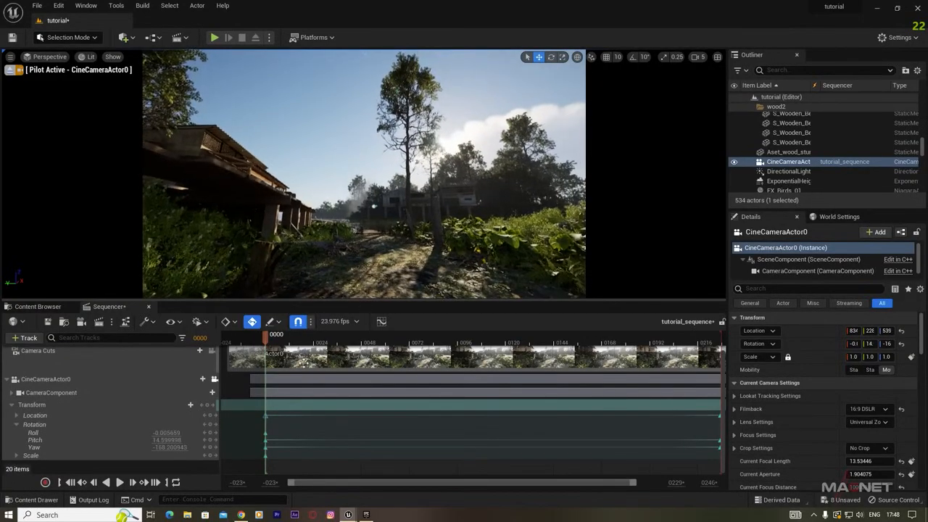
pyautogui.moveTo(303, 345); pyautogui.dragTo(618, 349)
pyautogui.click(720, 415)
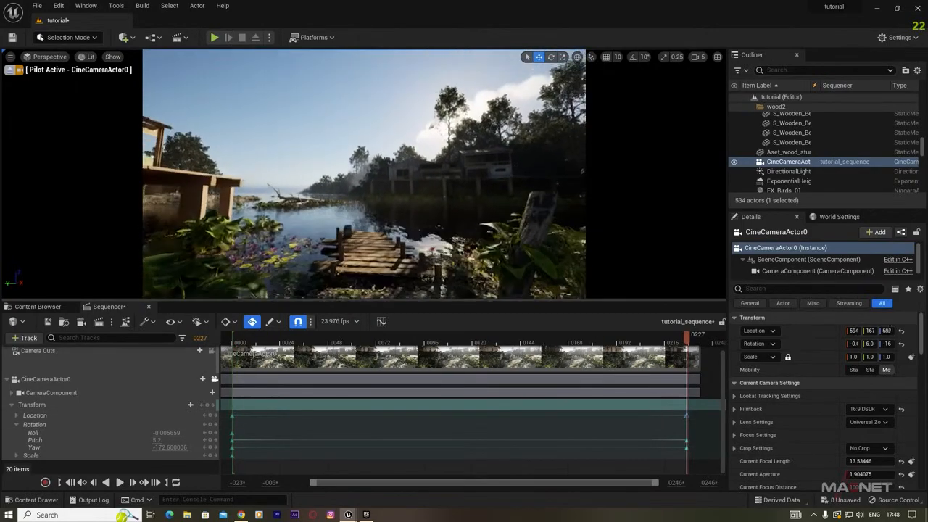
pyautogui.moveTo(364, 174); pyautogui.dragTo(364, 149, button='right')
pyautogui.press('q')
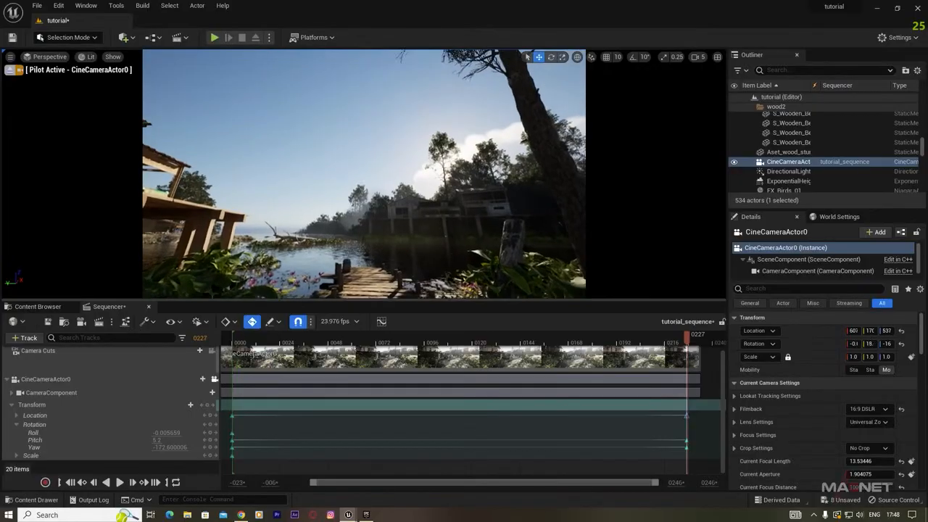
# Play back the reframed camera move from frame 36 and return the playhead to near the start.
pyautogui.moveTo(687, 340); pyautogui.dragTo(303, 350)
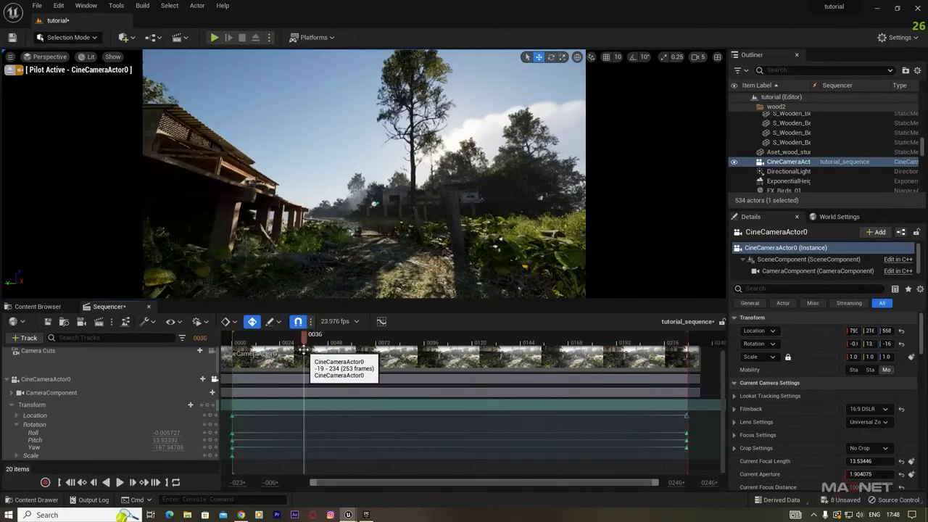
pyautogui.press('space')
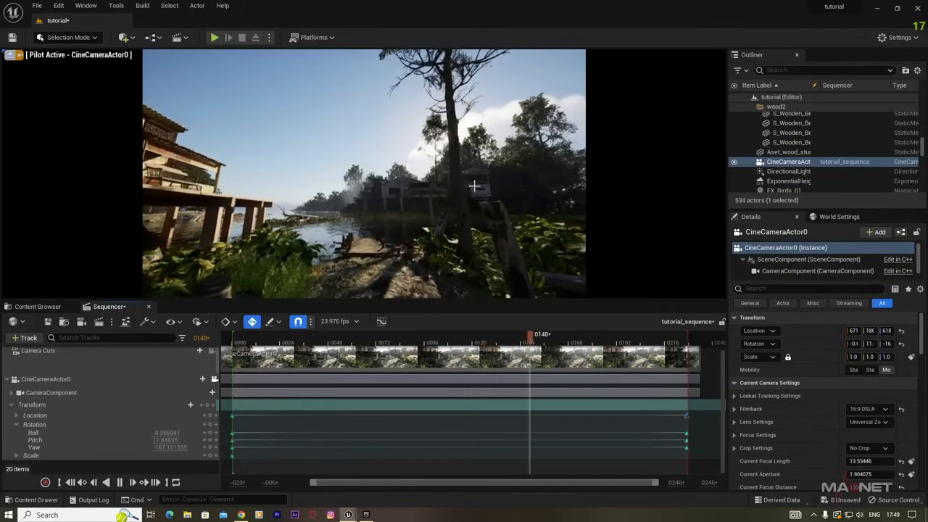
pyautogui.press('space')
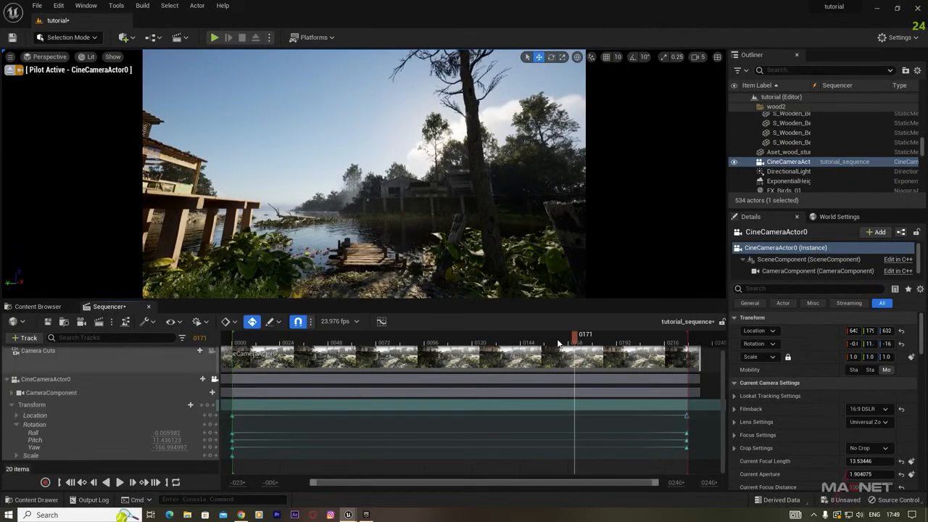
pyautogui.moveTo(575, 339); pyautogui.dragTo(265, 351)
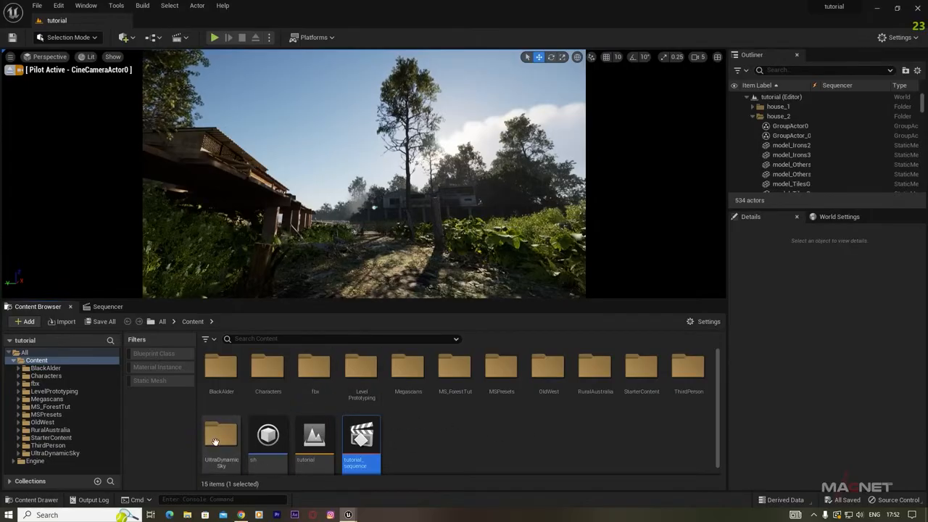
# Open the Blueprints folder inside UltraDynamicSky in the project content.
pyautogui.click(212, 441)
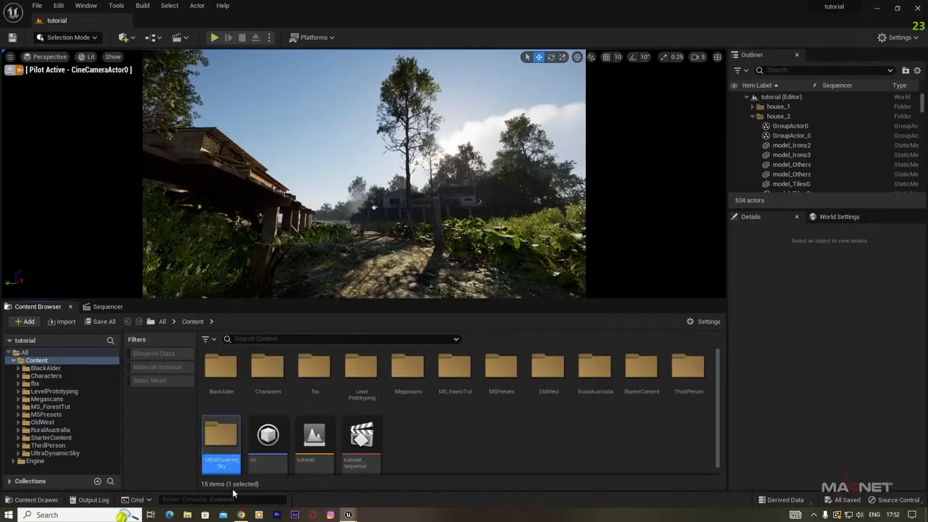
pyautogui.doubleClick(221, 432)
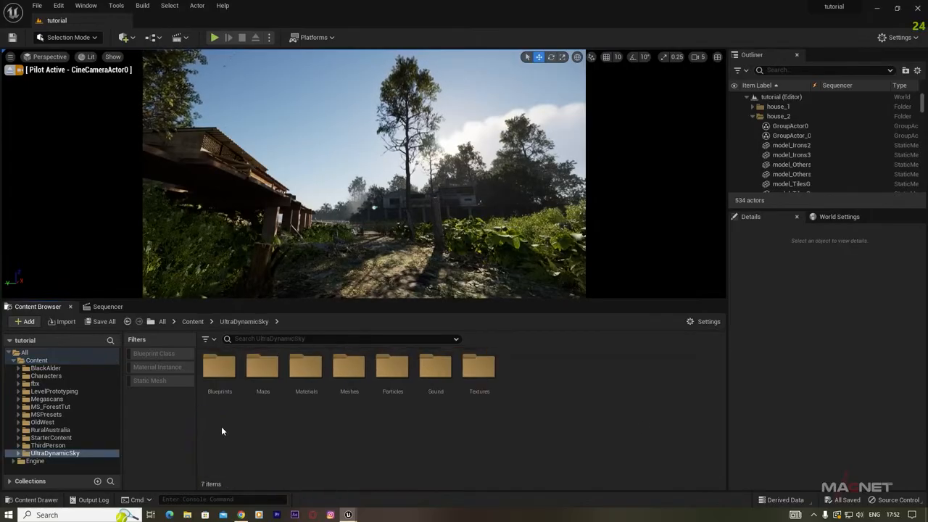
pyautogui.click(221, 371)
pyautogui.doubleClick(221, 370)
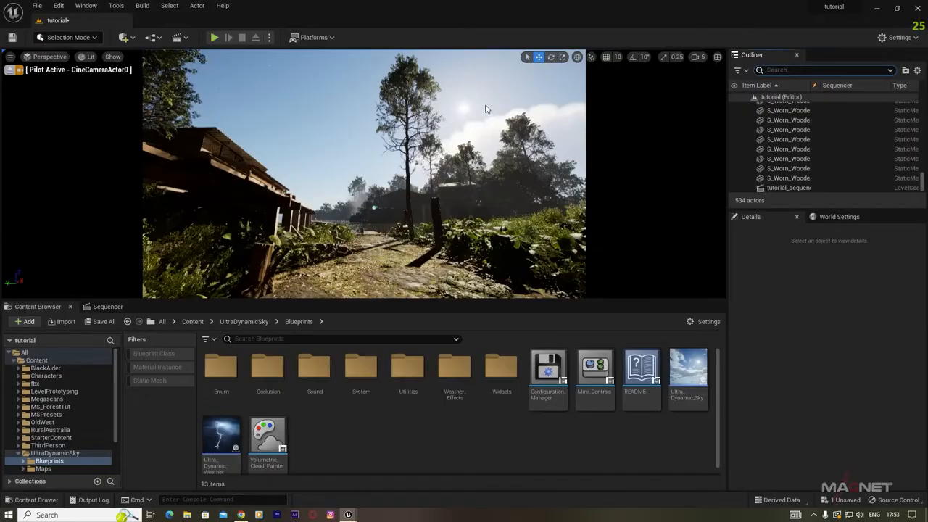
# Filter the scene actors by "dire" and hide the directional light.
pyautogui.write('dire')
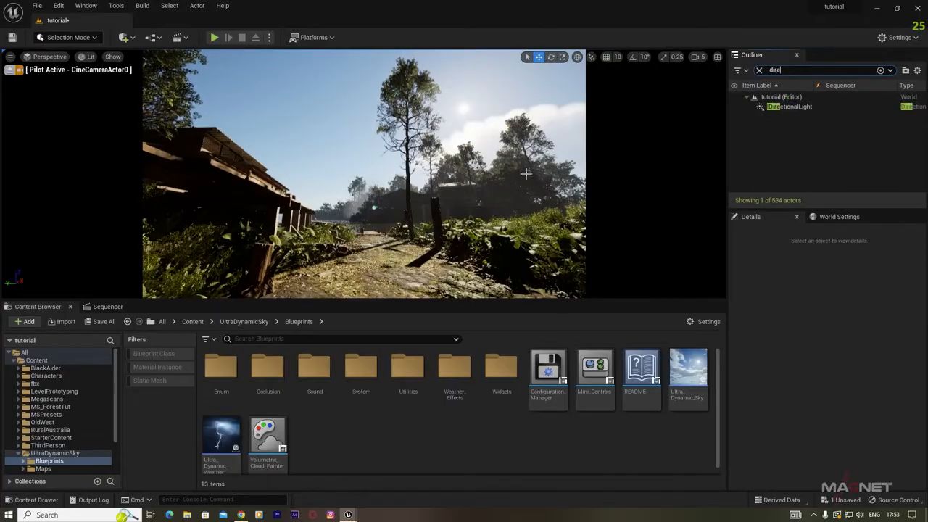
pyautogui.click(826, 108)
pyautogui.click(734, 107)
# Find and hide the VolumetricCloud, SkyAtmosphere and SkyLight actors, and clear the actor search.
pyautogui.click(774, 70)
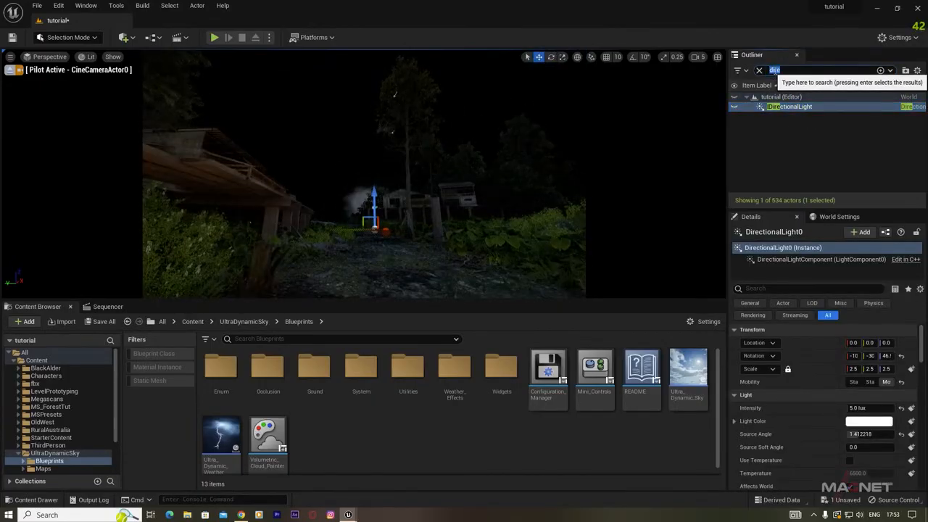
pyautogui.write('clo')
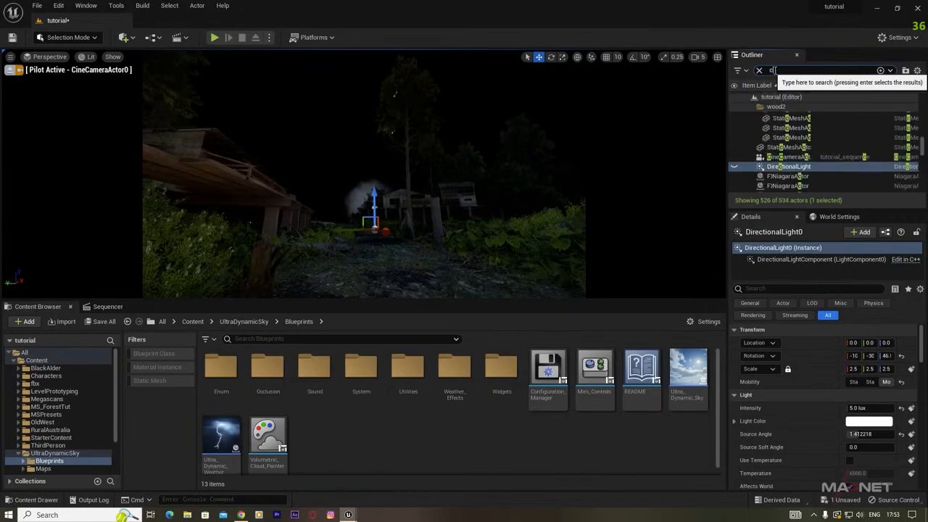
pyautogui.write('ud')
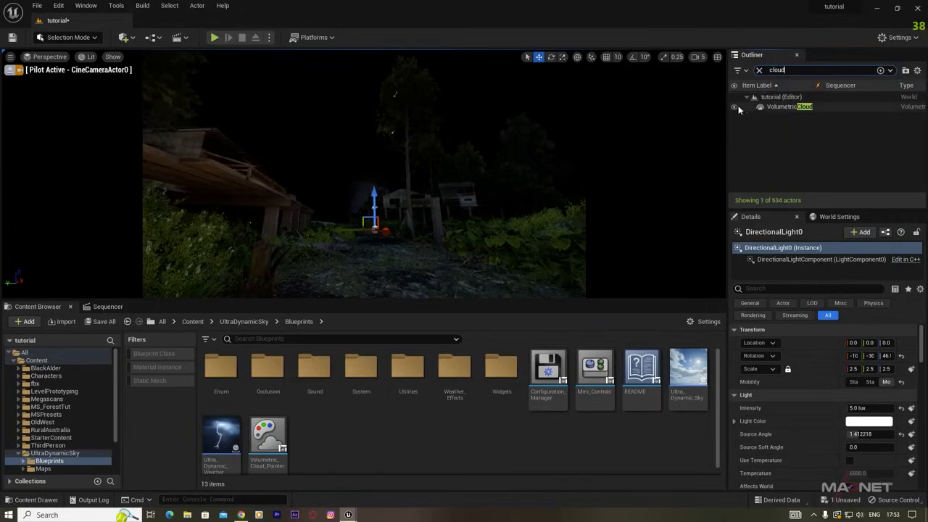
pyautogui.click(773, 70)
pyautogui.write('sky')
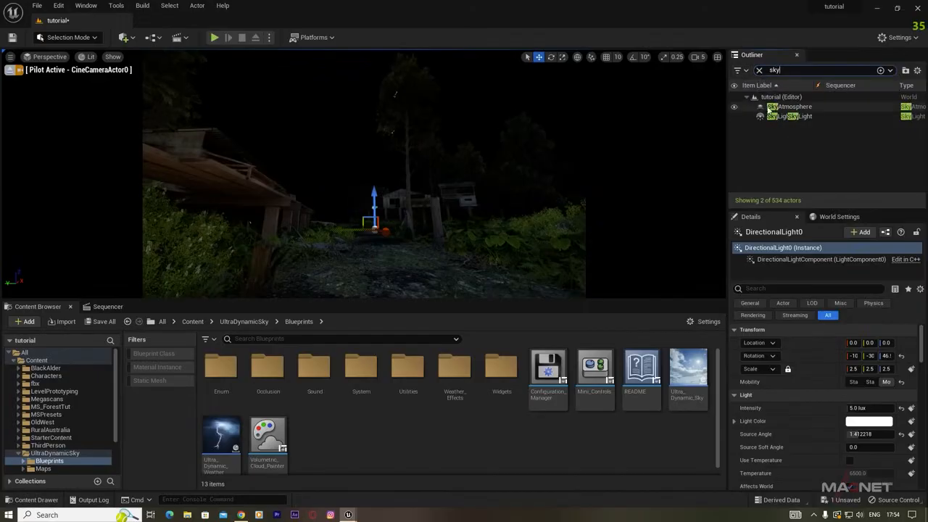
pyautogui.click(734, 106)
pyautogui.click(734, 116)
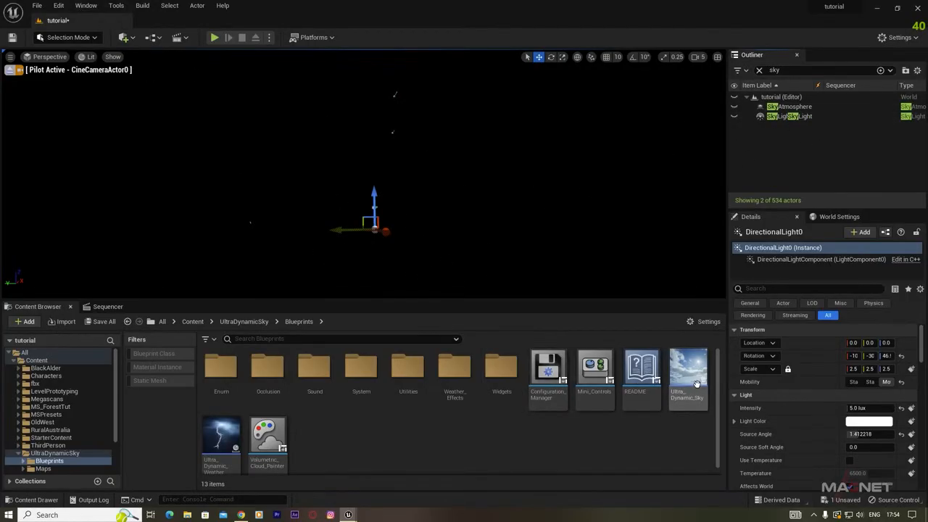
pyautogui.click(789, 106)
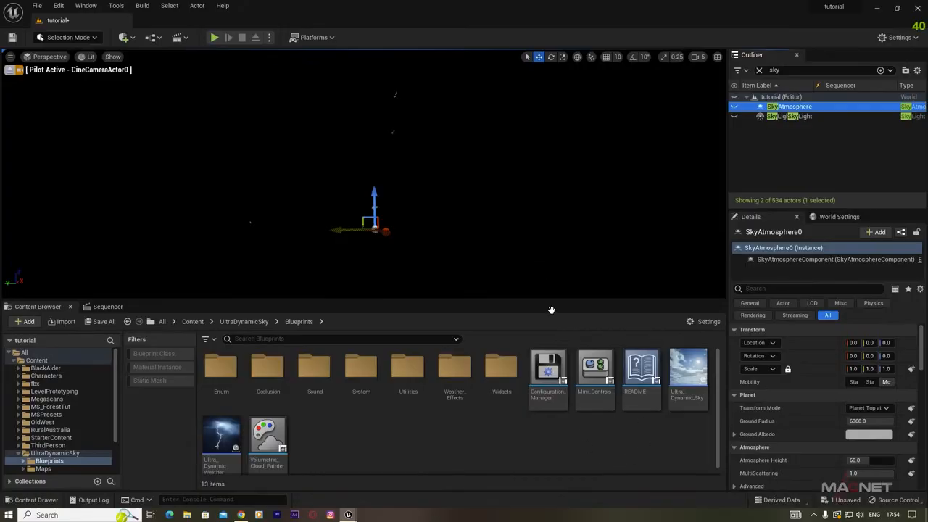
pyautogui.click(760, 70)
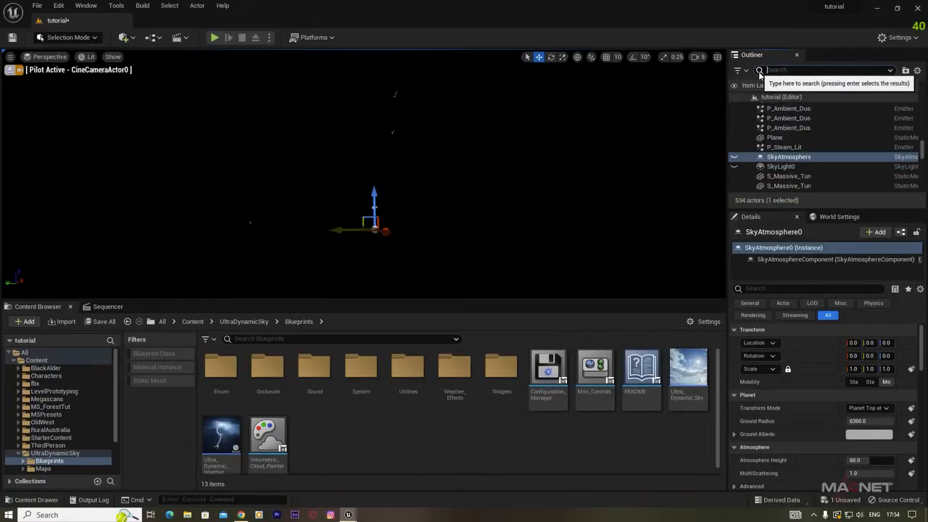
pyautogui.click(734, 166)
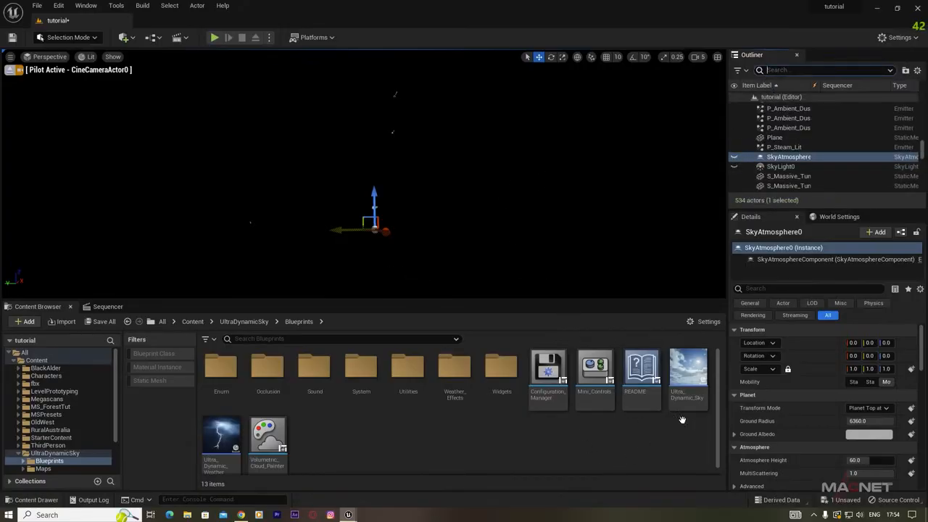
# Place the Ultra_Dynamic_Sky blueprint in the level and advance the camera along the path toward the house.
pyautogui.click(690, 368)
pyautogui.moveTo(688, 365); pyautogui.dragTo(366, 211)
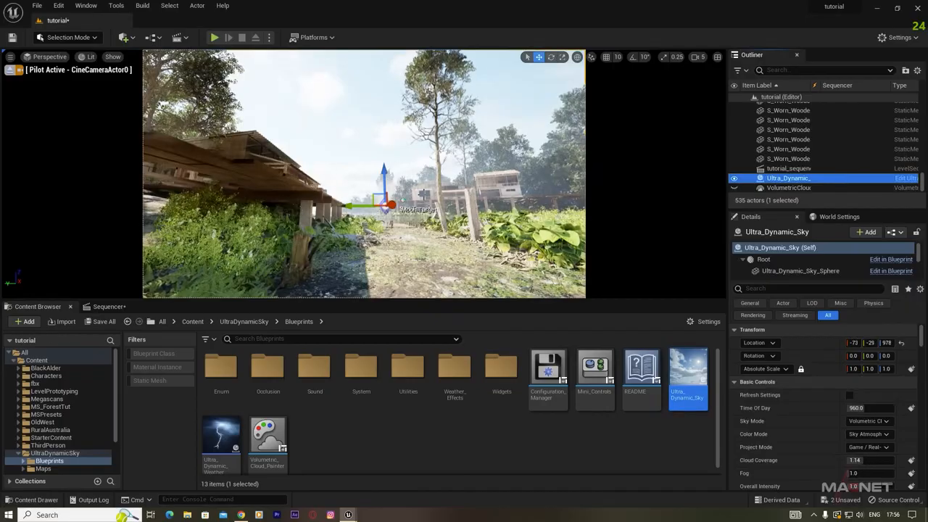
pyautogui.moveTo(467, 201)
pyautogui.mouseDown(button='right')
pyautogui.moveTo(417, 127)
pyautogui.moveTo(435, 130)
pyautogui.moveTo(471, 197)
pyautogui.moveTo(413, 210)
pyautogui.moveTo(457, 214)
pyautogui.mouseUp(button='right')
pyautogui.press('w')
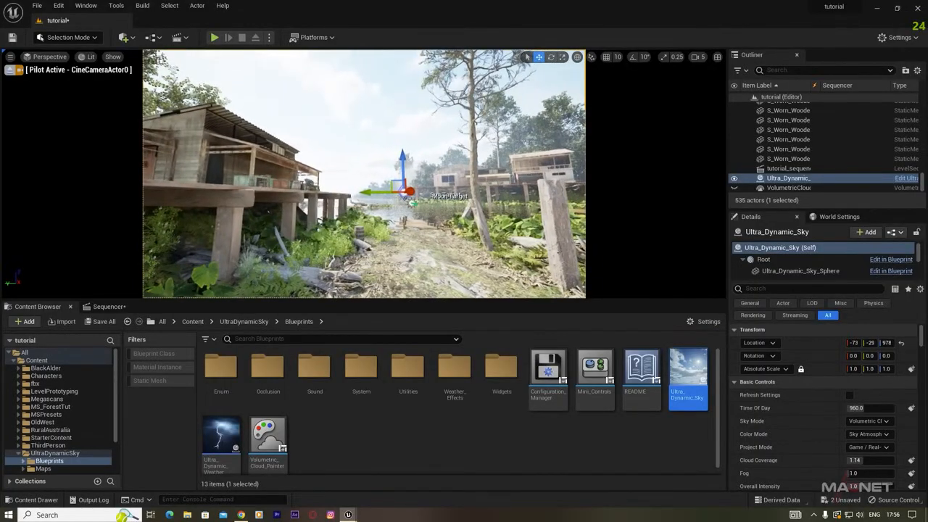
# Set the Ultra_Dynamic_Sky Time Of Day to 2400 and tilt the camera up to frame the night sky.
pyautogui.click(781, 180)
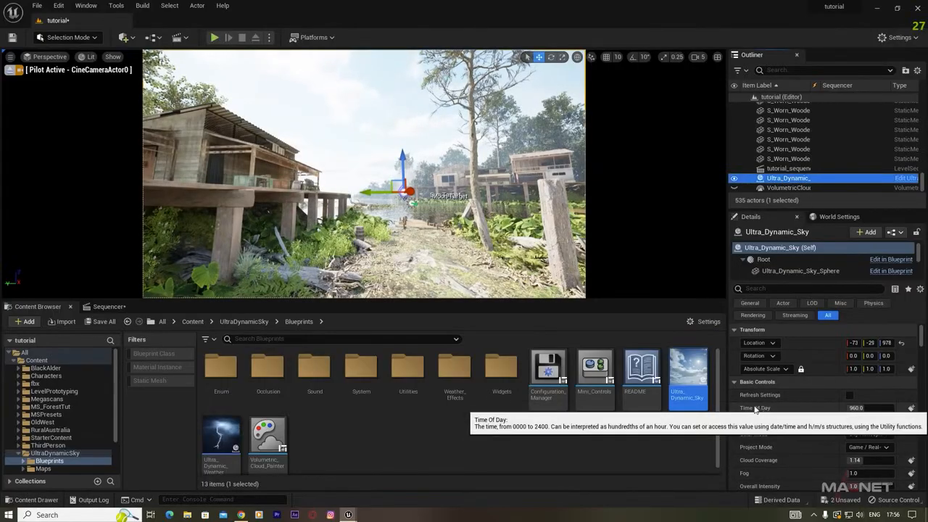
pyautogui.click(861, 408)
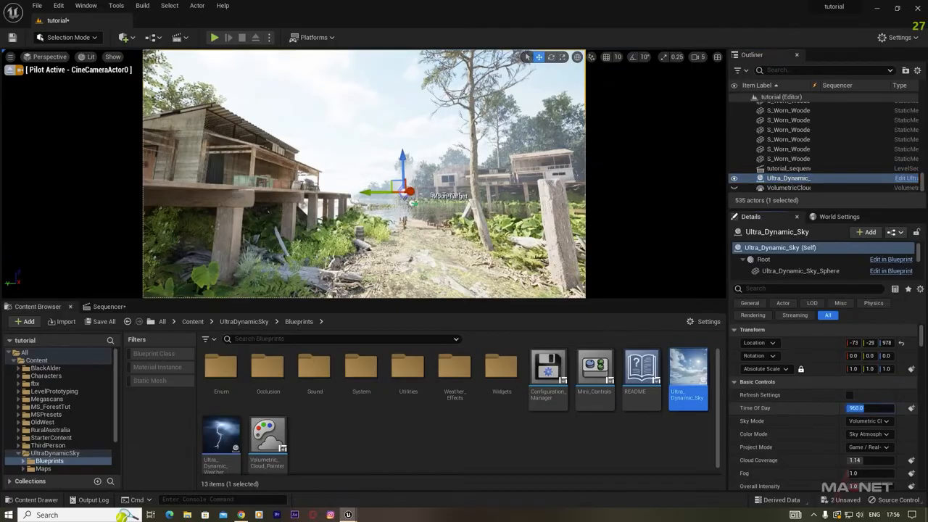
pyautogui.moveTo(873, 408); pyautogui.dragTo(870, 408)
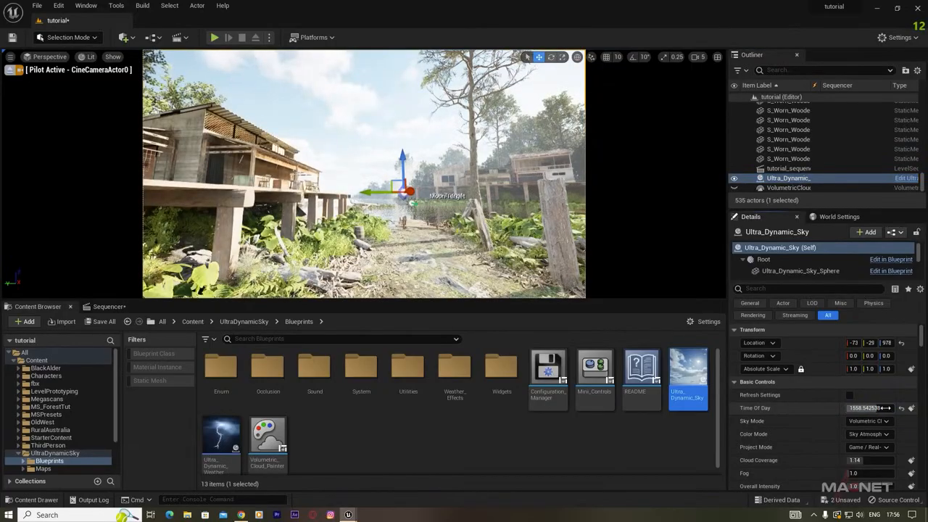
pyautogui.press('Return')
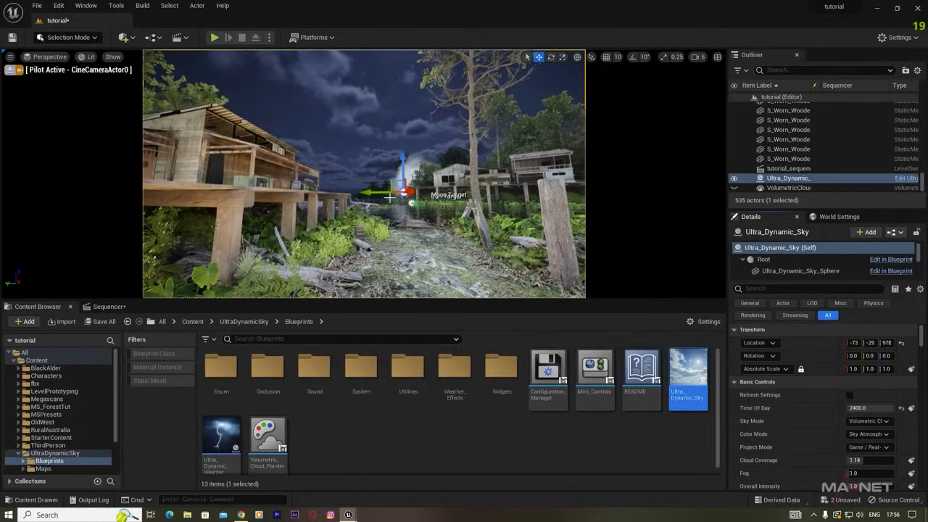
pyautogui.moveTo(413, 234); pyautogui.dragTo(391, 185, button='right')
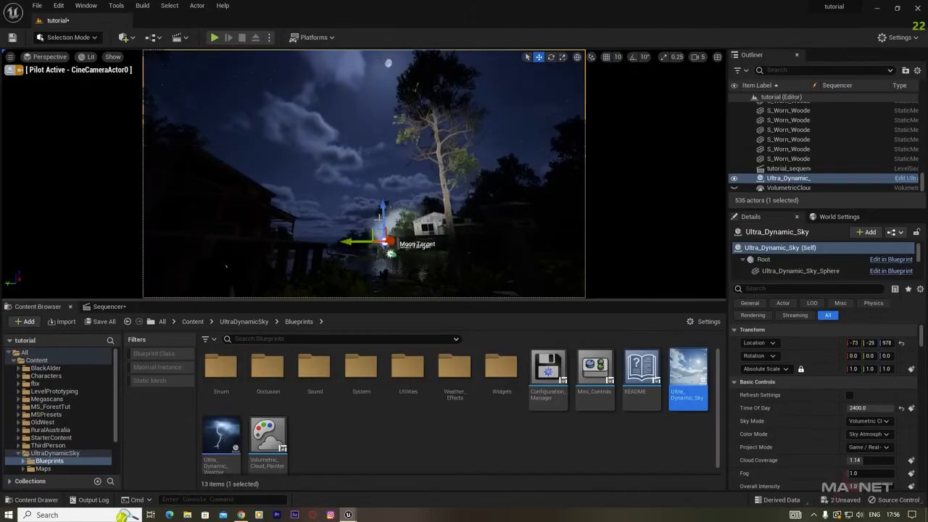
# Push the P_Steam_Lit emitter along its X axis, away from the lit white house, and reframe the camera on the path.
pyautogui.click(394, 232)
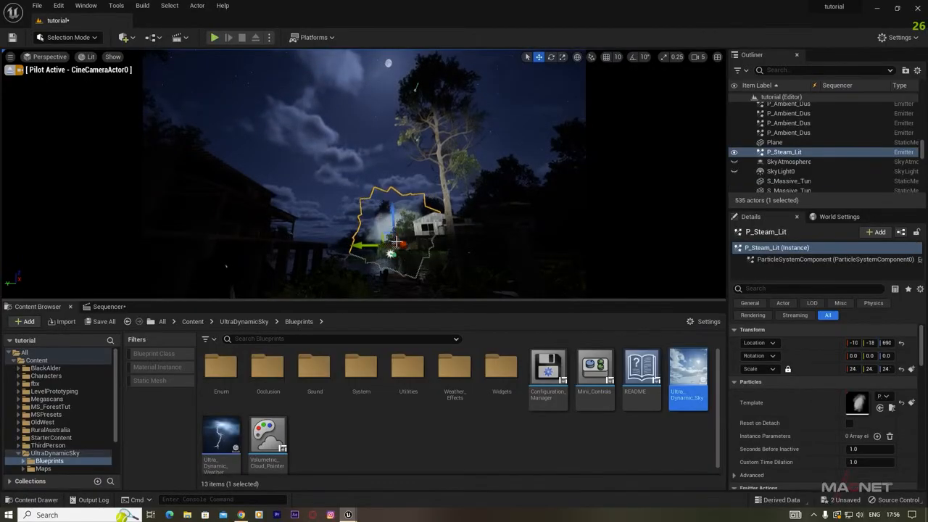
pyautogui.moveTo(391, 249); pyautogui.dragTo(388, 247)
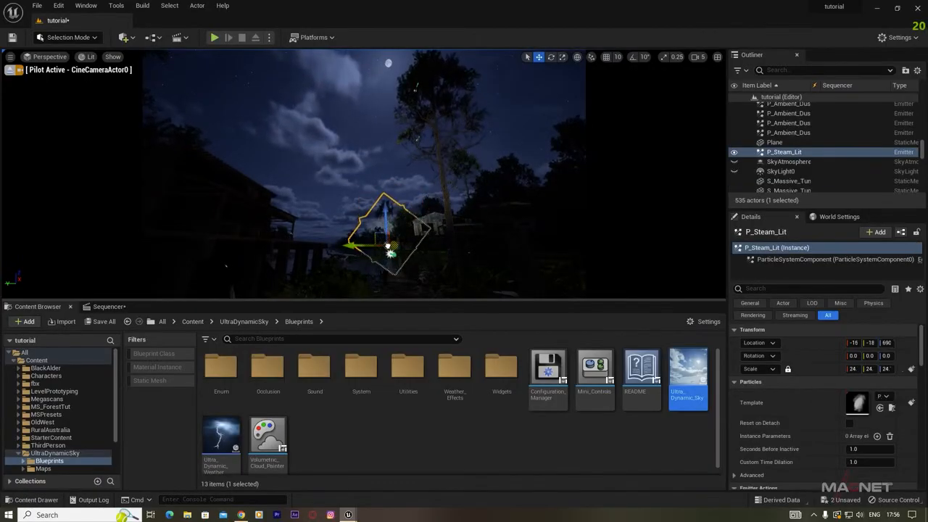
pyautogui.click(451, 270)
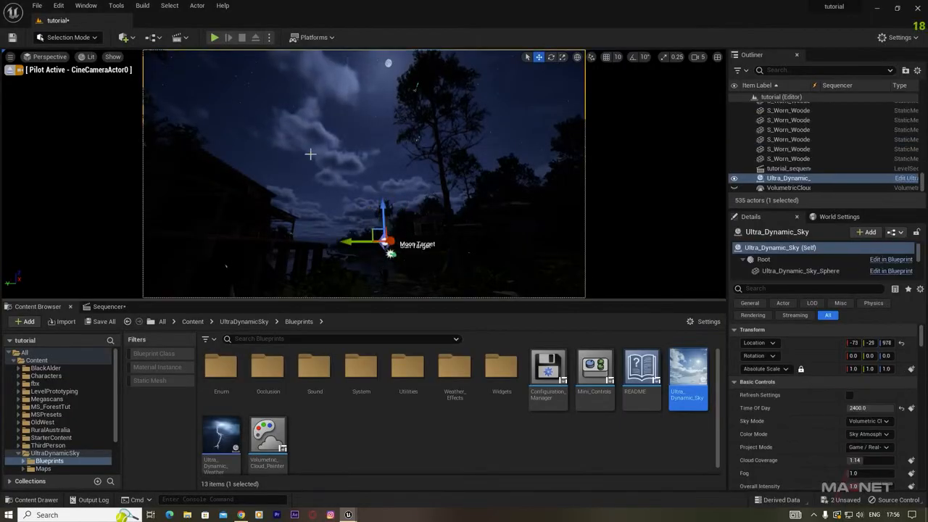
pyautogui.moveTo(406, 181)
pyautogui.mouseDown(button='right')
pyautogui.moveTo(392, 254)
pyautogui.moveTo(403, 267)
pyautogui.moveTo(388, 242)
pyautogui.moveTo(400, 185)
pyautogui.moveTo(395, 179)
pyautogui.moveTo(401, 200)
pyautogui.moveTo(355, 122)
pyautogui.mouseUp(button='right')
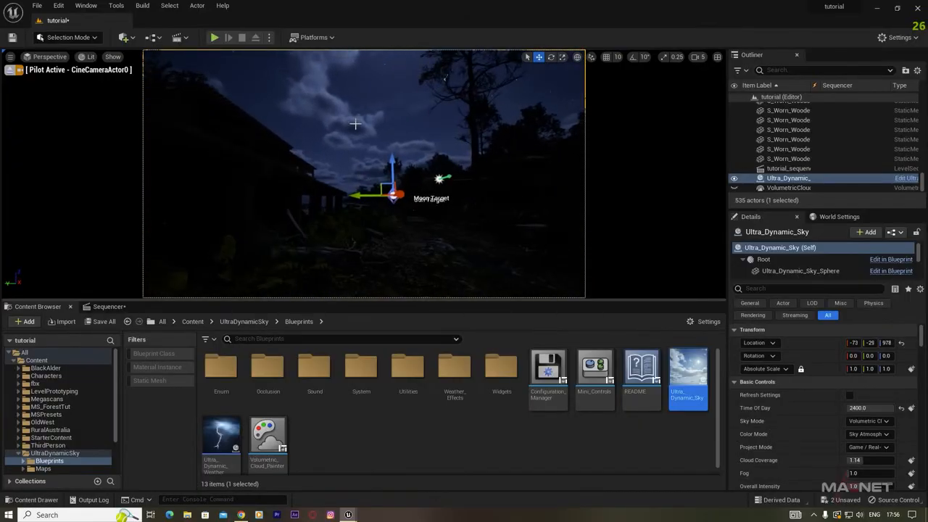
# Lower the camera's Current Aperture in the sequence to about 1.36 to brighten the night shot.
pyautogui.click(108, 306)
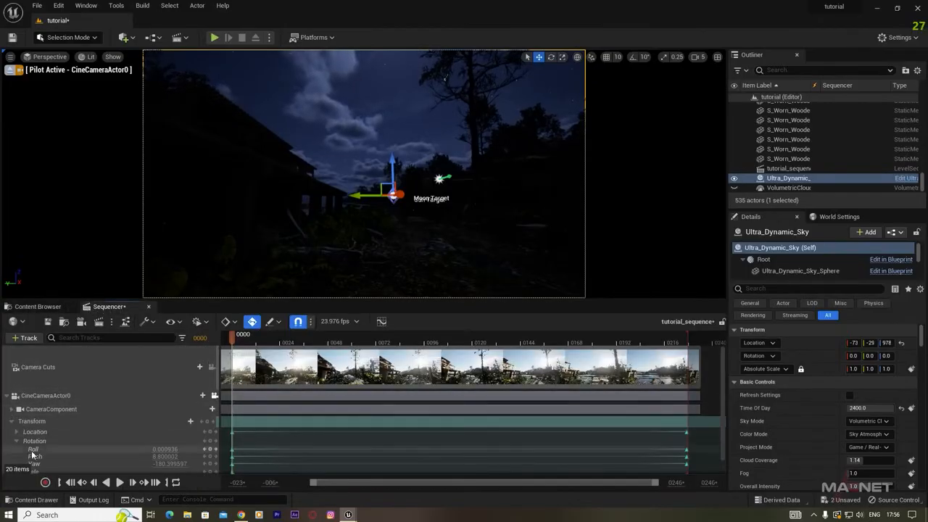
pyautogui.click(12, 409)
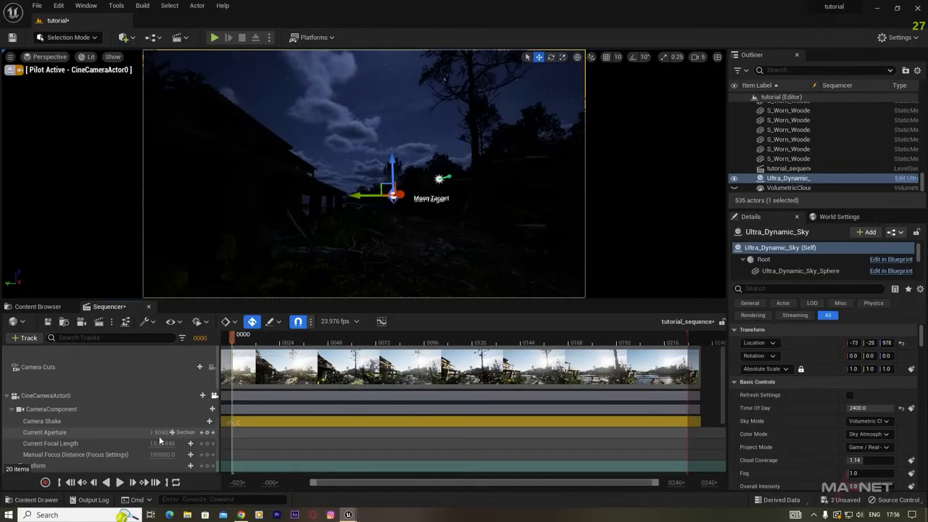
pyautogui.moveTo(158, 432); pyautogui.dragTo(138, 433)
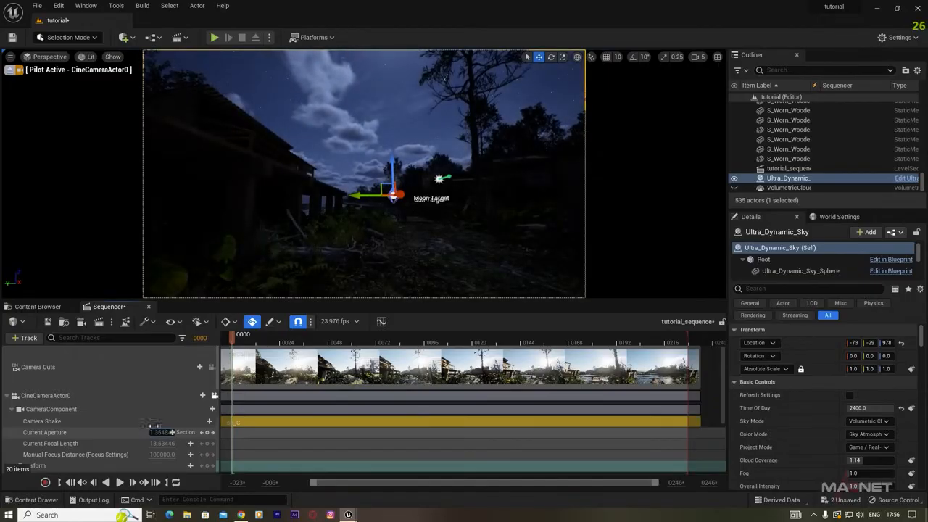
# Fly the camera toward the far stilt houses, add a point light and position it inside the upper-floor room.
pyautogui.moveTo(408, 253); pyautogui.dragTo(446, 232, button='right')
pyautogui.press('d')
pyautogui.press('a')
pyautogui.press('e')
pyautogui.press('q')
pyautogui.press('w')
pyautogui.moveTo(384, 205); pyautogui.dragTo(385, 204, button='right')
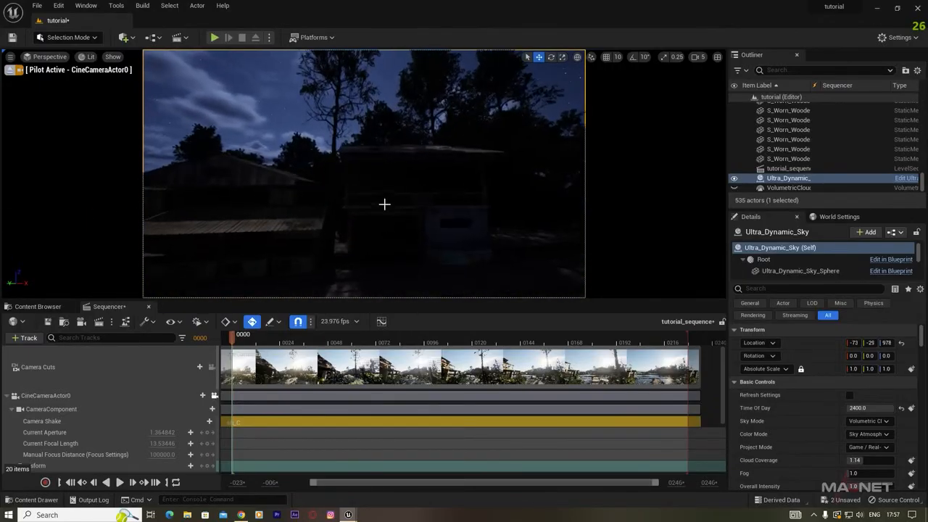
pyautogui.click(131, 39)
pyautogui.moveTo(146, 127)
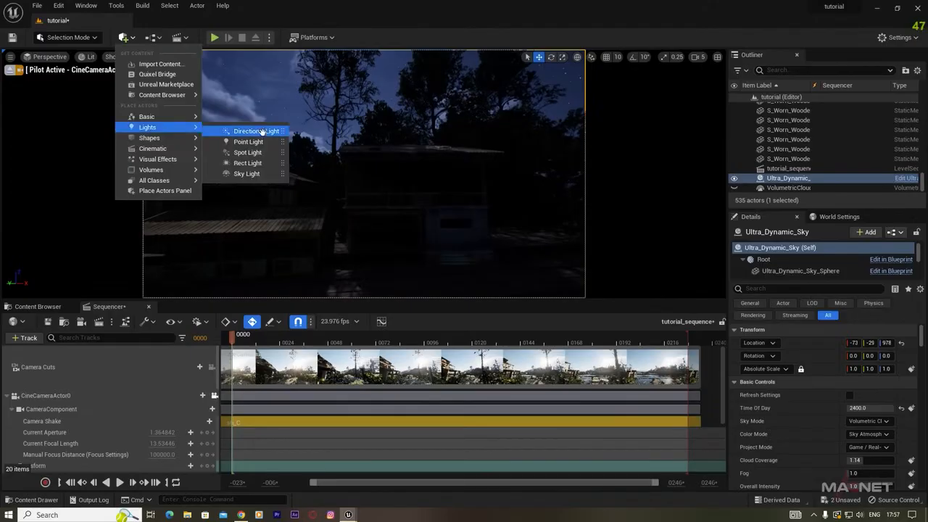
pyautogui.click(243, 142)
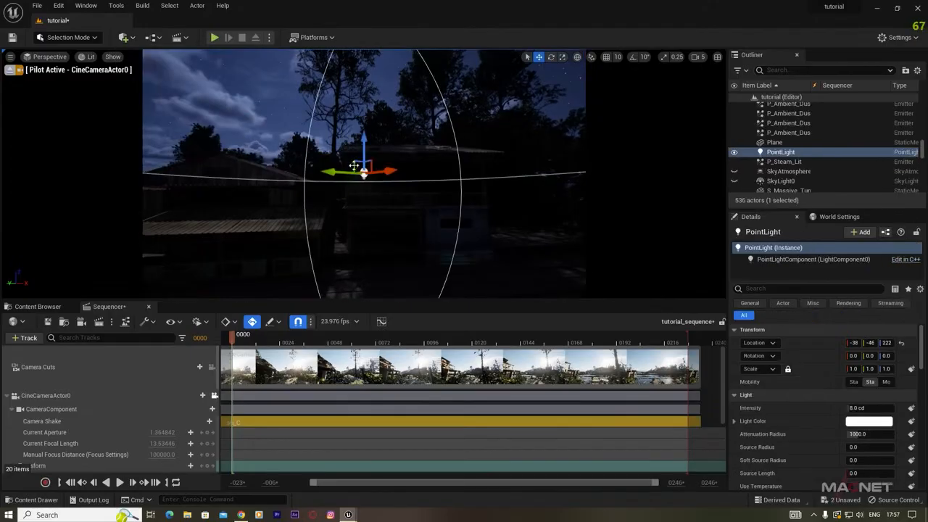
pyautogui.moveTo(328, 173); pyautogui.dragTo(419, 180)
pyautogui.moveTo(477, 183)
pyautogui.mouseDown()
pyautogui.moveTo(457, 186)
pyautogui.moveTo(467, 186)
pyautogui.mouseUp()
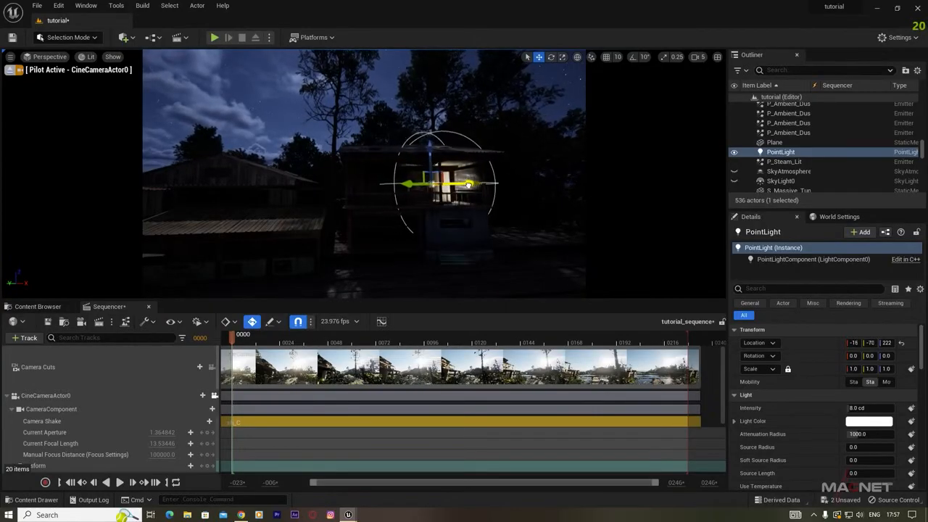
# Raise the point light's intensity to about 60.55 cd and give it a warm orange light color.
pyautogui.moveTo(855, 408); pyautogui.dragTo(865, 407)
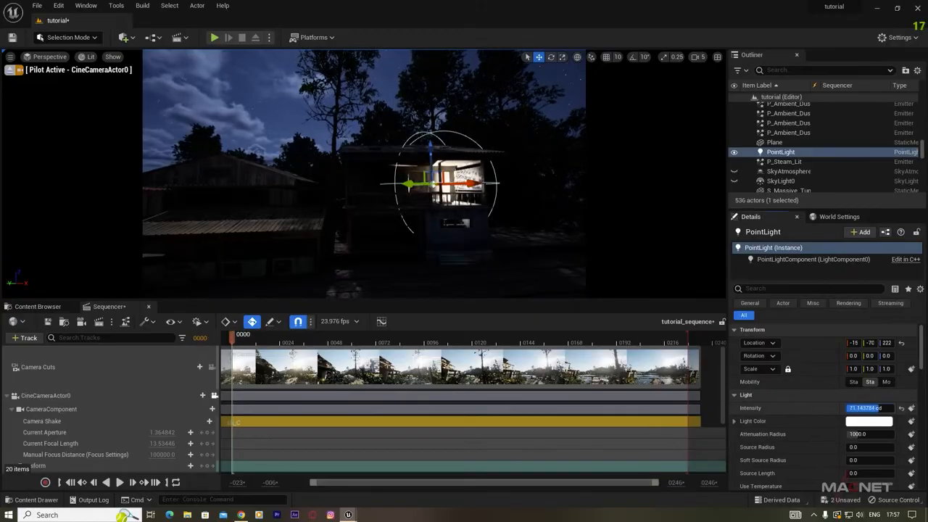
pyautogui.click(863, 422)
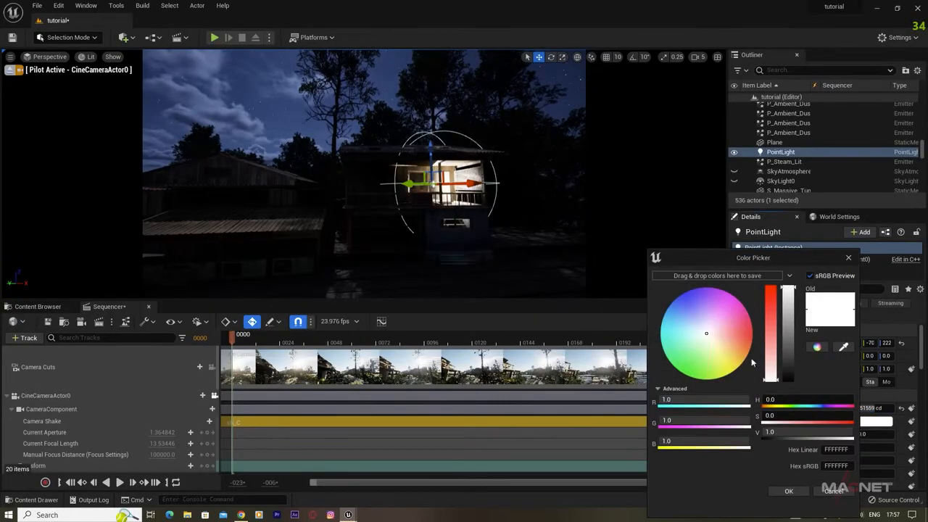
pyautogui.moveTo(714, 347); pyautogui.dragTo(737, 349)
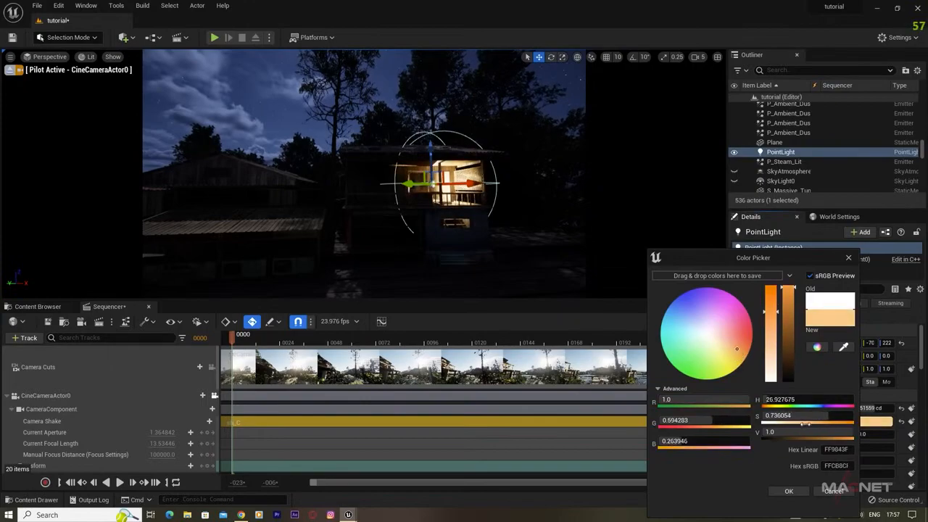
pyautogui.click(801, 497)
# Set the point light's Attenuation Radius to about 2253 and its Source Radius to about 1.09.
pyautogui.scroll(-1, 809, 428)
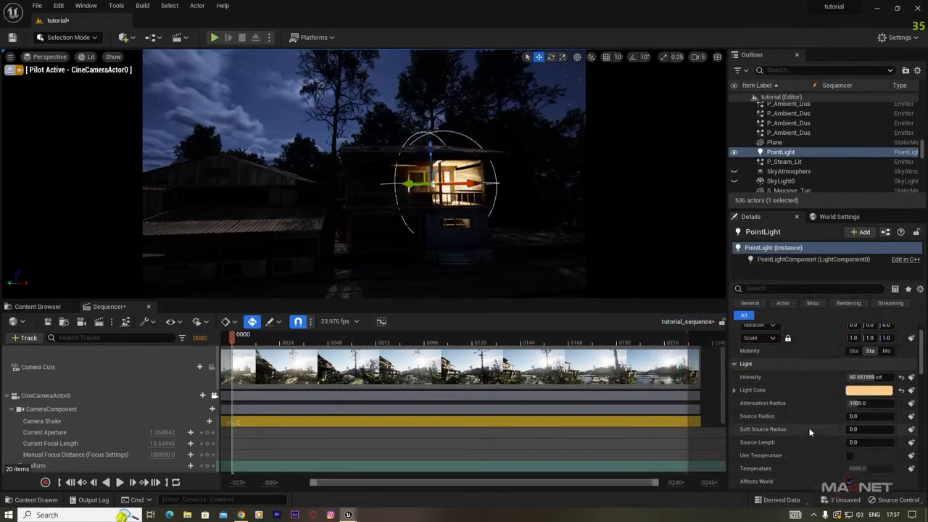
pyautogui.moveTo(854, 406)
pyautogui.mouseDown()
pyautogui.moveTo(914, 406)
pyautogui.moveTo(870, 404)
pyautogui.mouseUp()
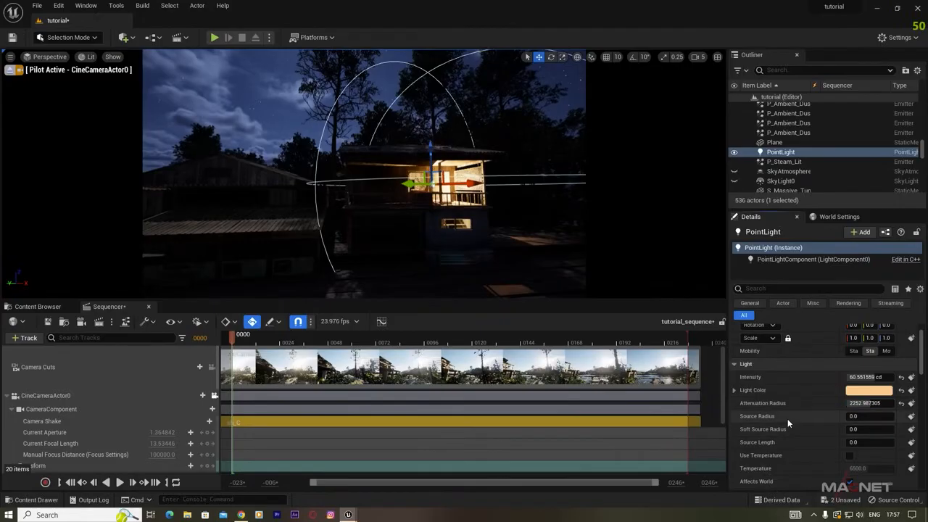
pyautogui.scroll(-1, 787, 418)
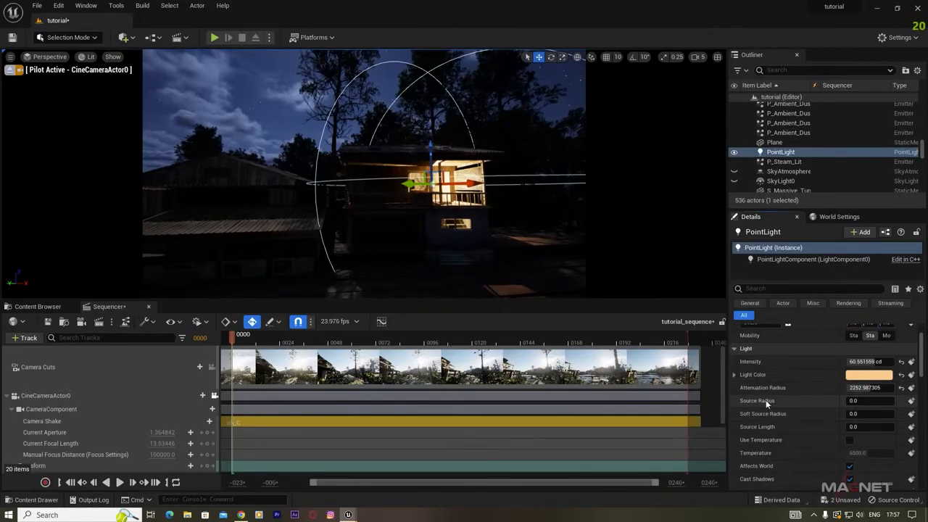
pyautogui.moveTo(850, 403); pyautogui.dragTo(860, 404)
# Set the point light's Volumetric Scattering Intensity to 20 and expand its advanced light settings.
pyautogui.scroll(-2, 774, 419)
pyautogui.scroll(-2, 775, 419)
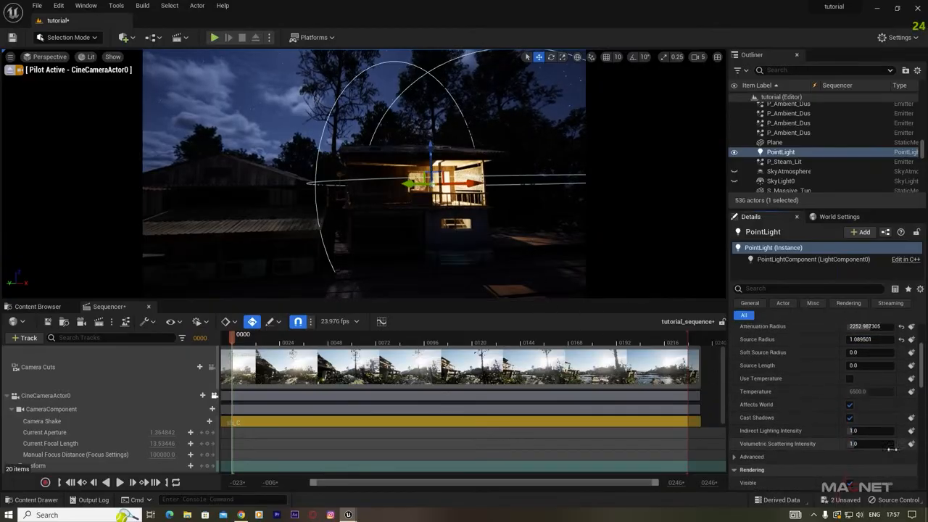
pyautogui.moveTo(851, 444); pyautogui.dragTo(895, 444)
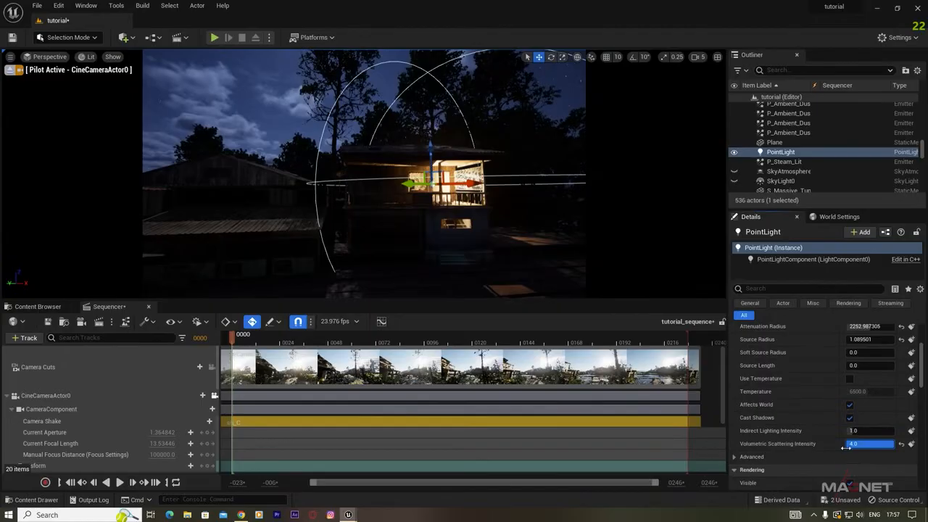
pyautogui.click(878, 443)
pyautogui.write('20')
pyautogui.click(829, 459)
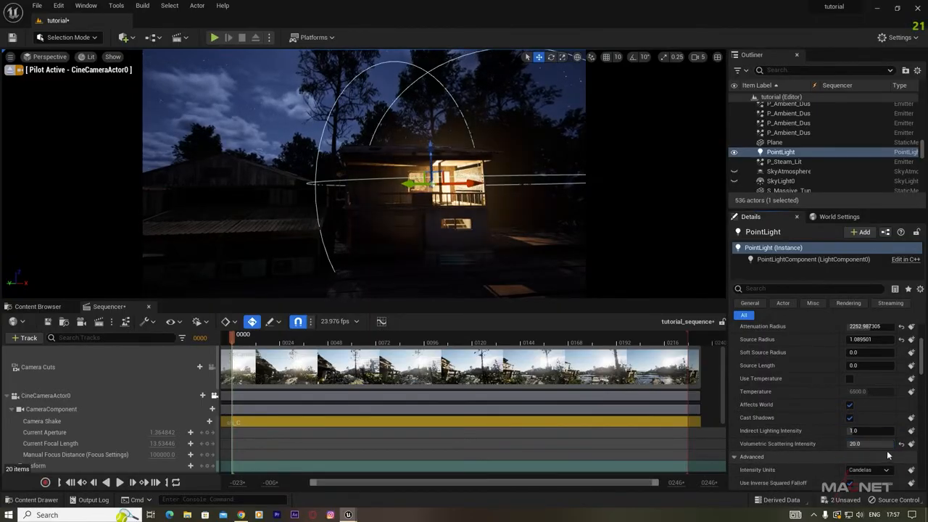
# Shift the point light horizontally within the upper-floor room and pull the camera back to the jetty across the water.
pyautogui.moveTo(469, 181); pyautogui.dragTo(457, 183)
pyautogui.moveTo(399, 184); pyautogui.dragTo(413, 184)
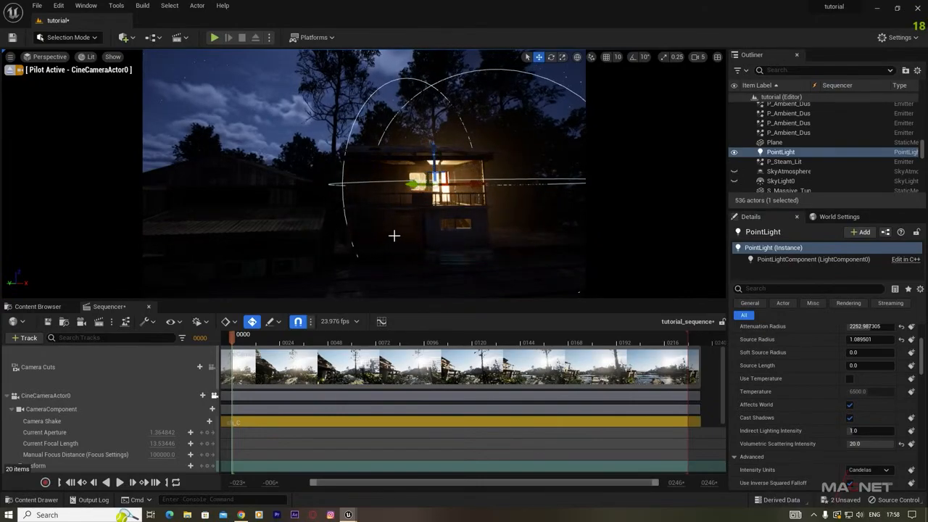
pyautogui.press('s')
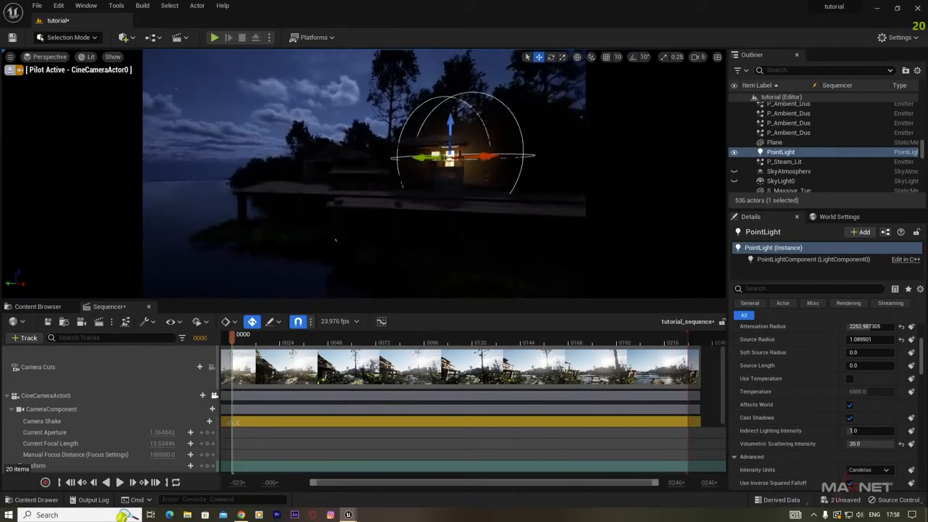
pyautogui.click(319, 107)
pyautogui.moveTo(319, 107); pyautogui.dragTo(276, 122, button='right')
pyautogui.press('w')
pyautogui.press('d')
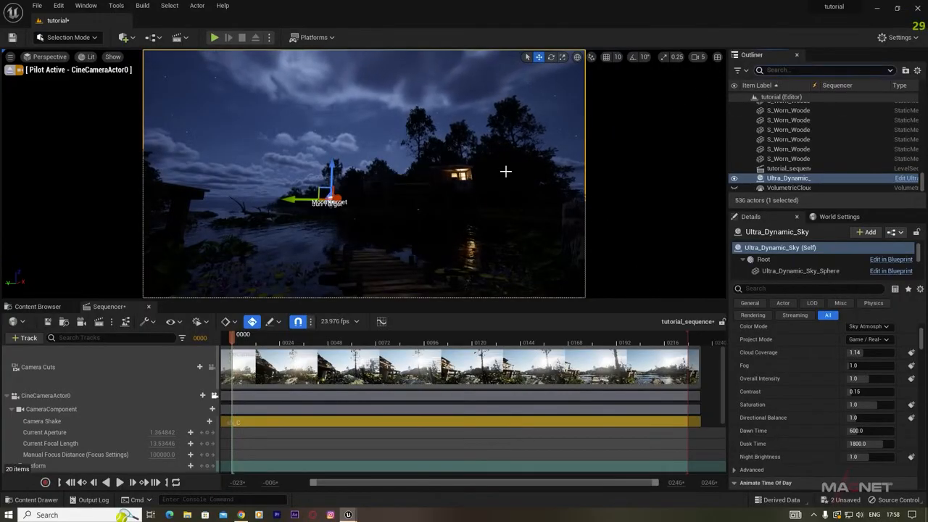
# Filter the scene actors by "light", duplicate the house's point light and place the copy in the neighboring house.
pyautogui.write('light')
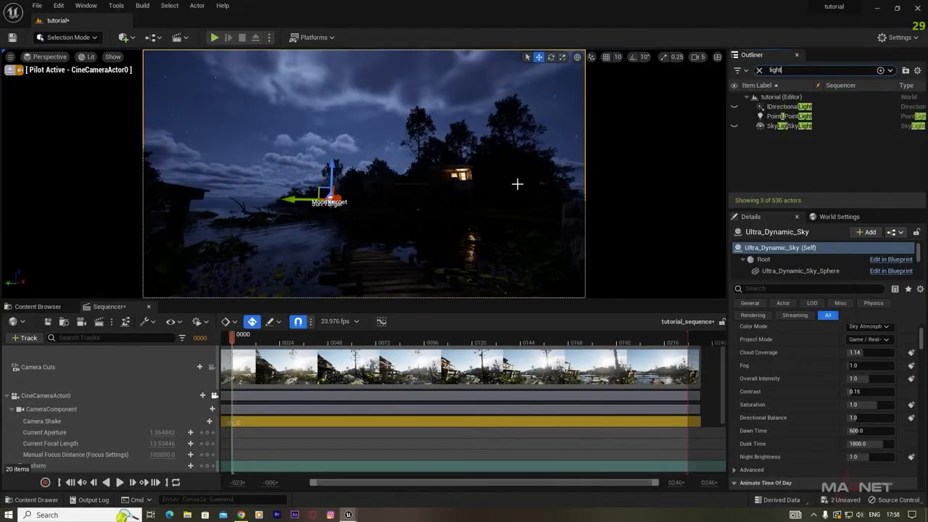
pyautogui.click(450, 161)
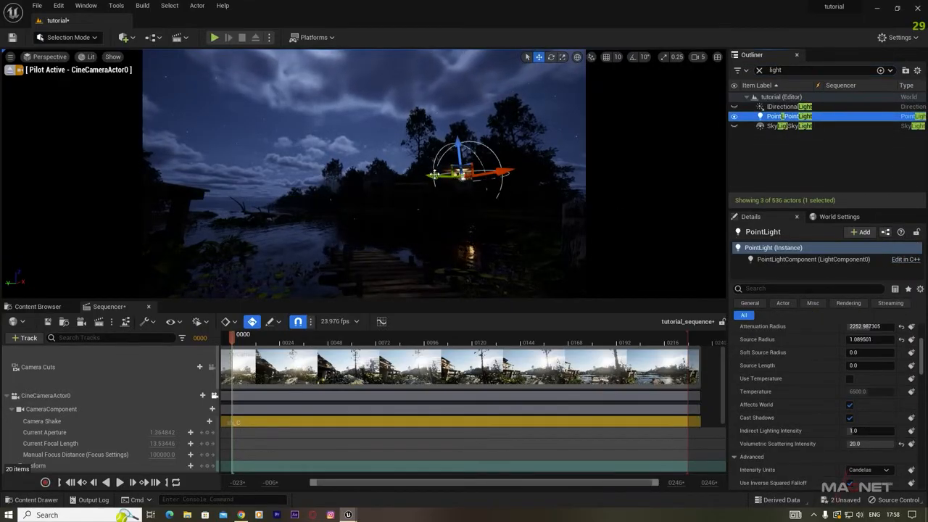
pyautogui.keyDown('alt'); pyautogui.moveTo(433, 175); pyautogui.dragTo(372, 175); pyautogui.keyUp('alt')
pyautogui.moveTo(406, 145); pyautogui.dragTo(417, 184)
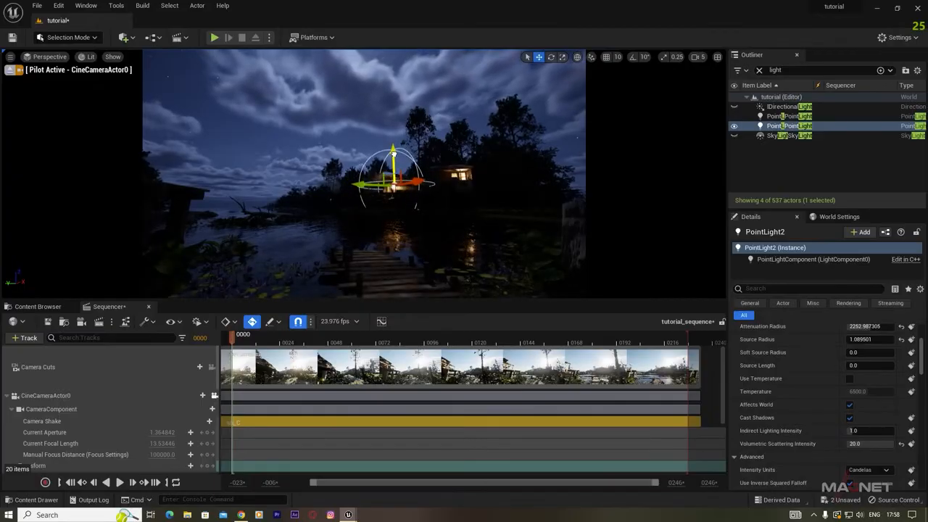
pyautogui.moveTo(346, 186); pyautogui.dragTo(353, 186)
pyautogui.click(440, 260)
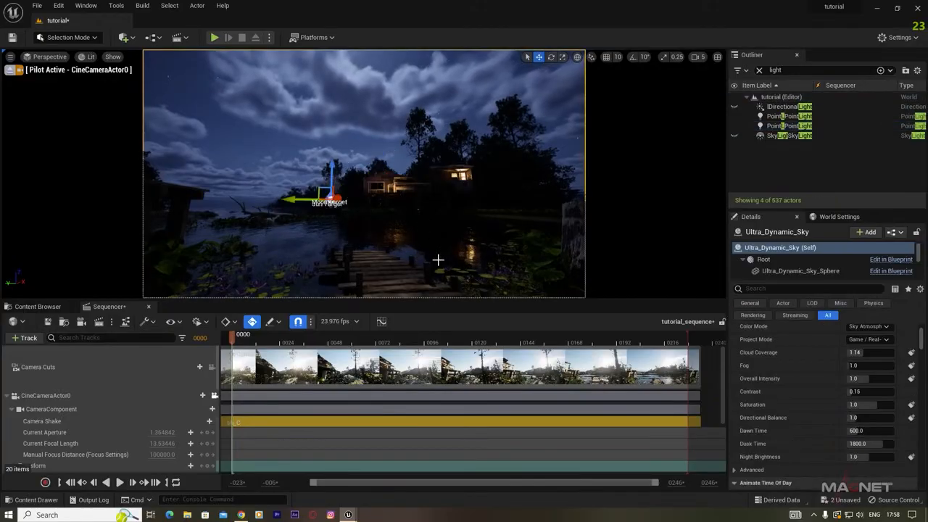
# Aim the camera up at the moonlit sky, clear the actor filter and filter the sky's properties by "moon".
pyautogui.moveTo(411, 225); pyautogui.dragTo(403, 194, button='right')
pyautogui.press('s')
pyautogui.press('a')
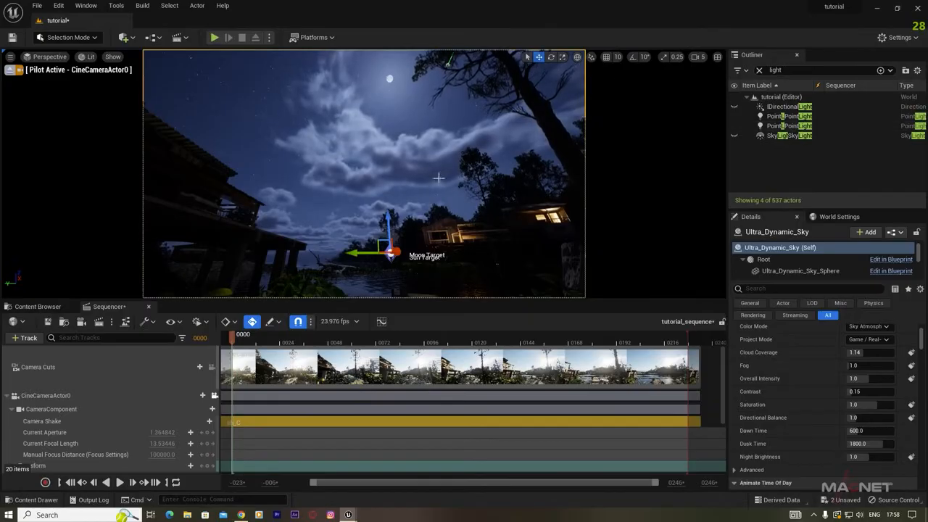
pyautogui.click(757, 70)
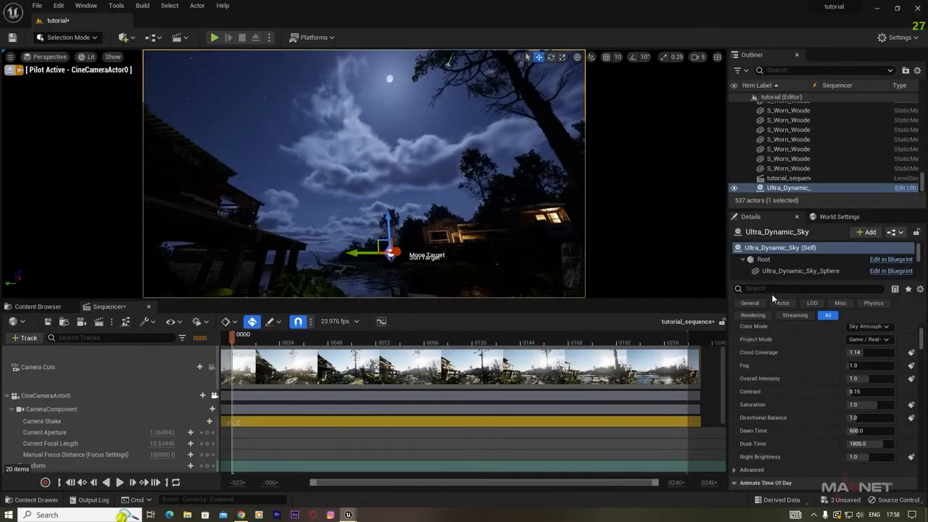
pyautogui.write('moon')
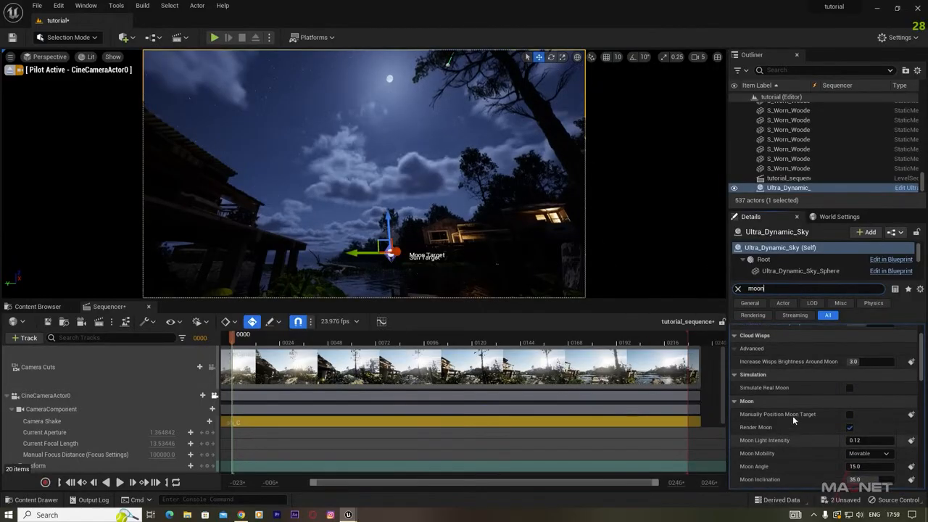
pyautogui.scroll(2, 773, 435)
pyautogui.scroll(-1, 791, 432)
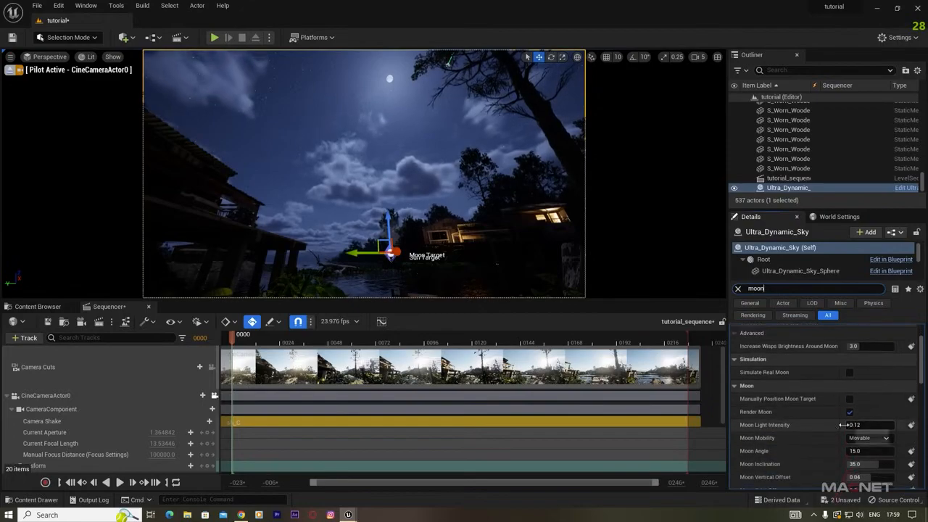
# Try a Moon Light Intensity of about 0.32, and return it to 0.12.
pyautogui.moveTo(870, 425); pyautogui.dragTo(852, 425)
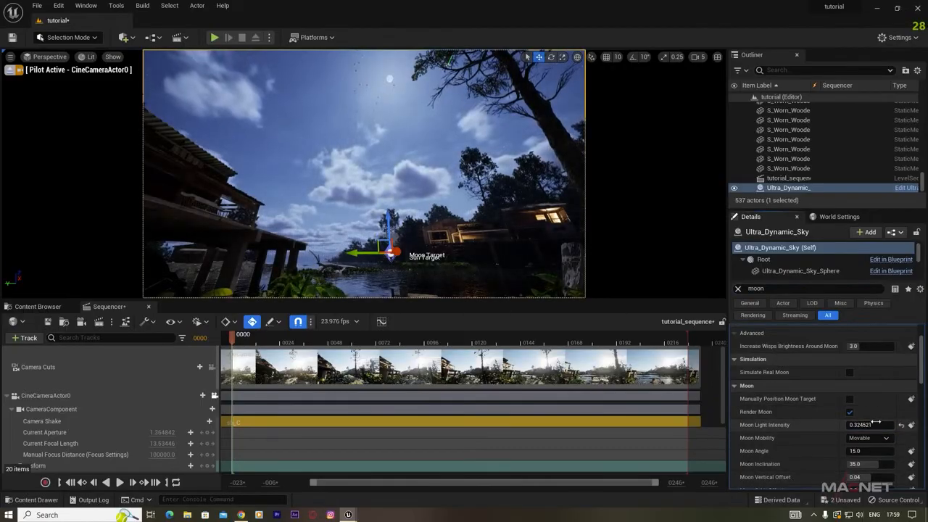
pyautogui.click(878, 425)
pyautogui.write('0.12')
pyautogui.press('Return')
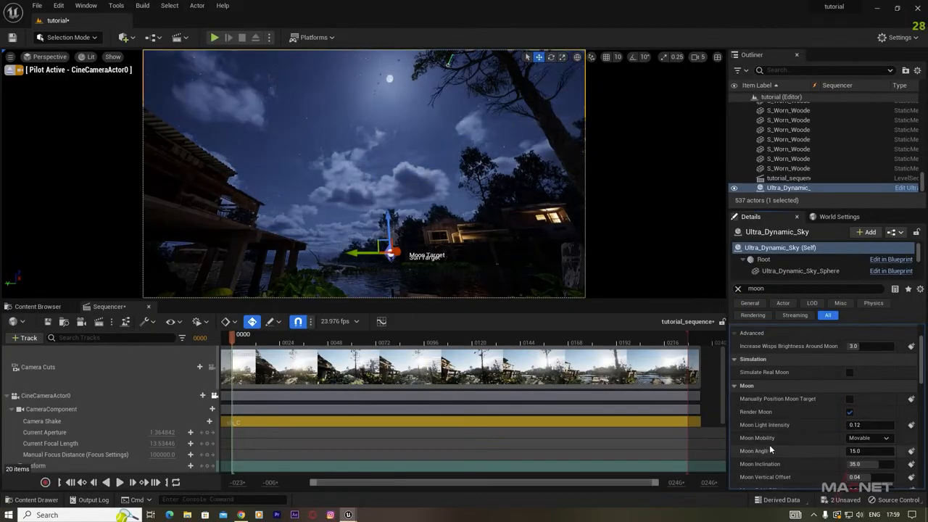
# Reposition the moon by setting its Moon Angle to 0 and Moon Inclination to about 50.8.
pyautogui.scroll(-1, 770, 456)
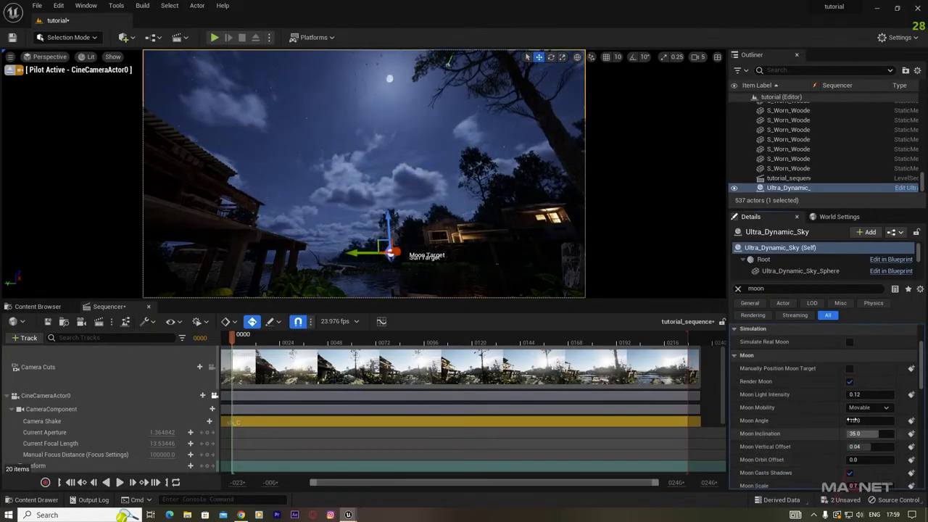
pyautogui.moveTo(859, 421)
pyautogui.mouseDown()
pyautogui.moveTo(873, 421)
pyautogui.moveTo(846, 420)
pyautogui.mouseUp()
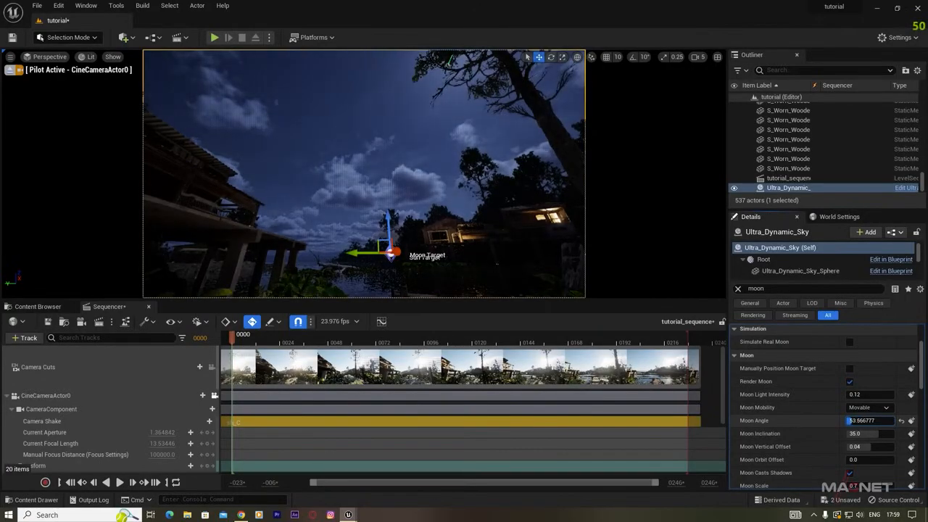
pyautogui.write('0')
pyautogui.press('Return')
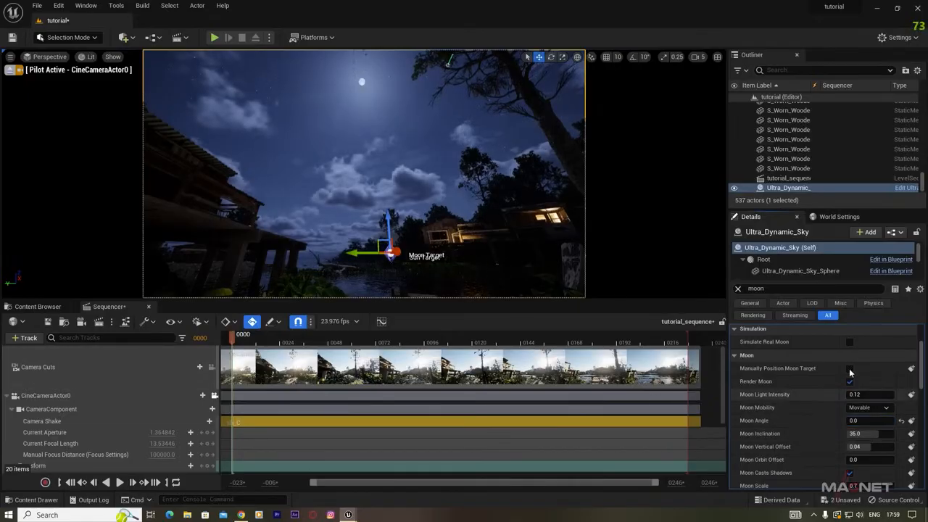
pyautogui.scroll(-1, 747, 419)
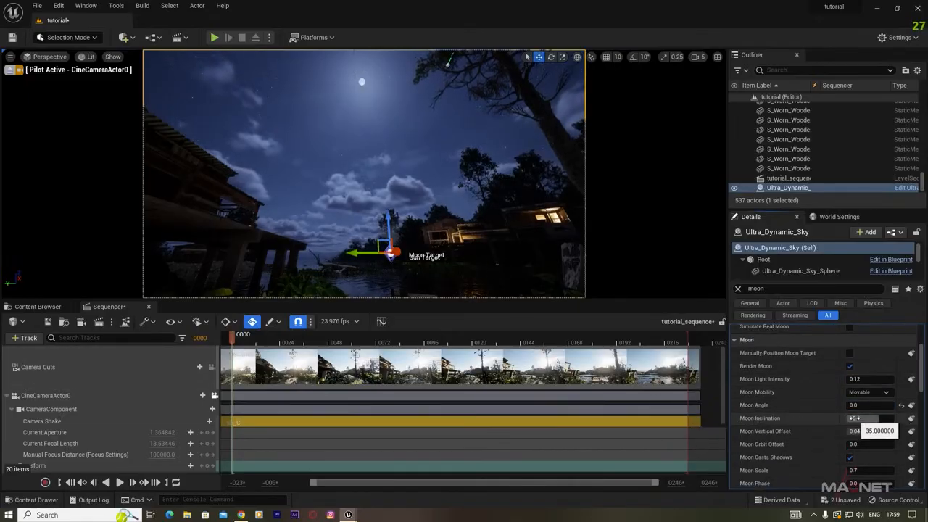
pyautogui.moveTo(855, 418); pyautogui.dragTo(870, 418)
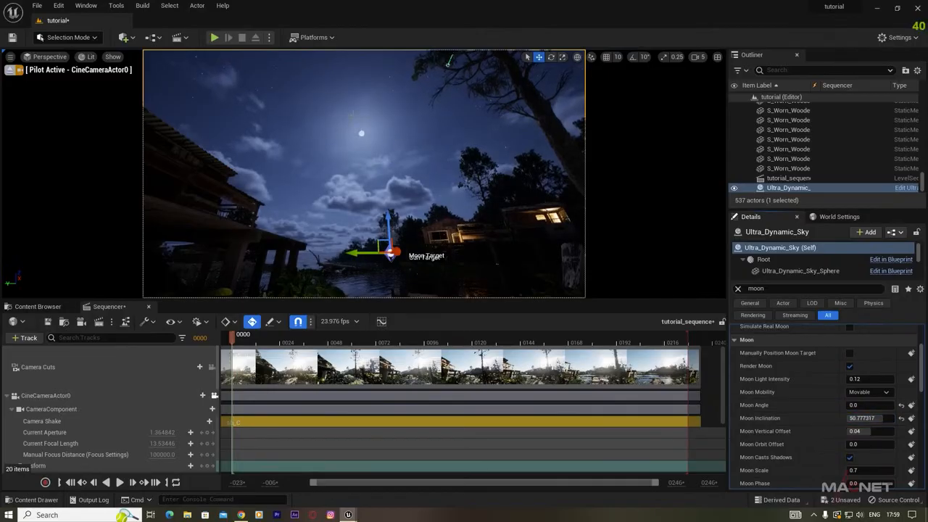
# Set the Moon Phase to about 20.4 for a crescent moon.
pyautogui.scroll(-4, 791, 433)
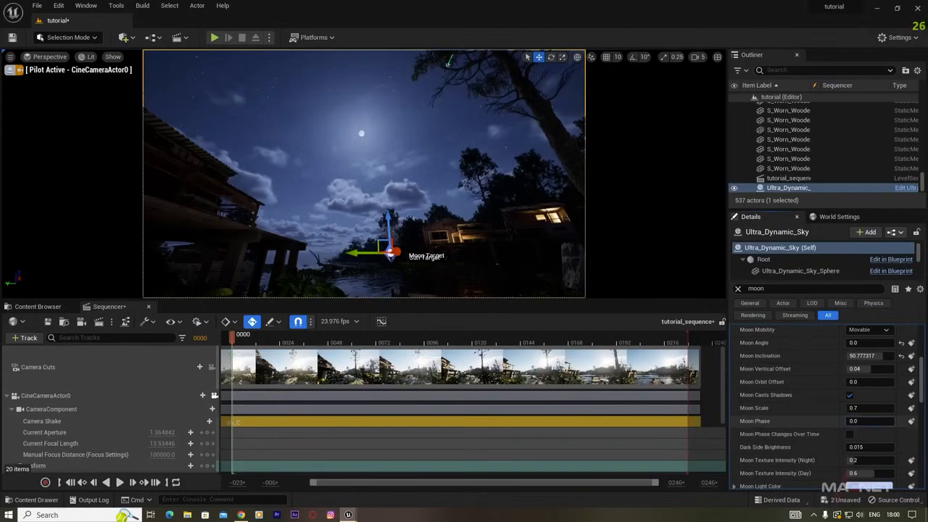
pyautogui.moveTo(863, 420); pyautogui.dragTo(885, 420)
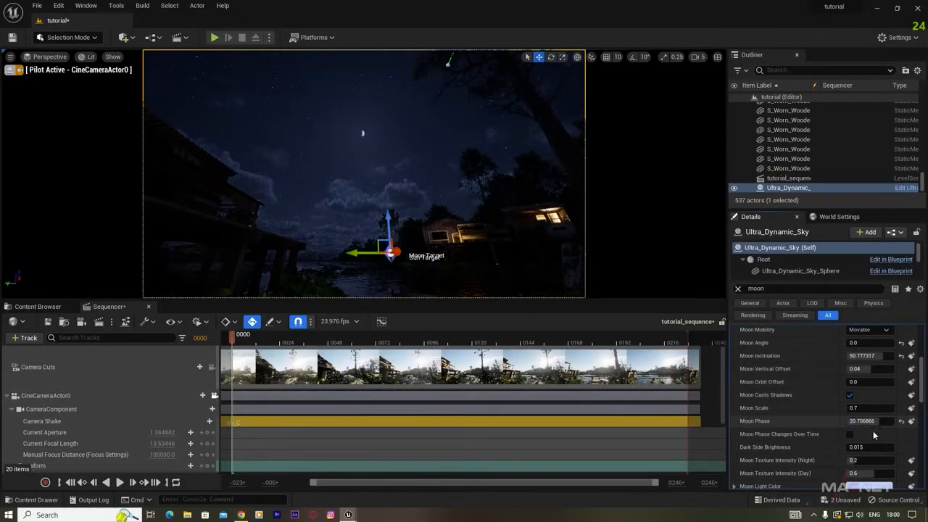
pyautogui.moveTo(880, 421); pyautogui.dragTo(869, 422)
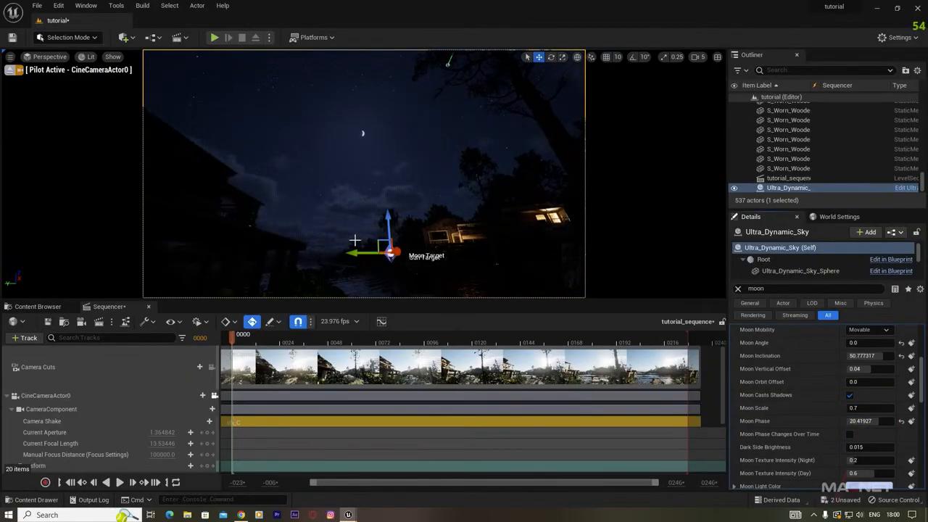
# Reframe the crescent moon above the lake, raise the Moon Light Intensity to about 0.53 and fine-tune it.
pyautogui.moveTo(364, 174); pyautogui.dragTo(490, 174, button='right')
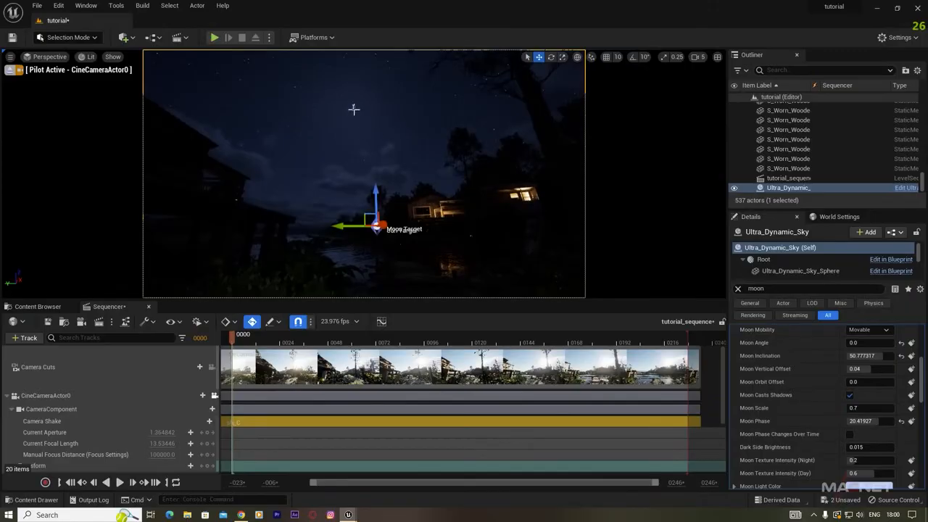
pyautogui.scroll(3, 804, 406)
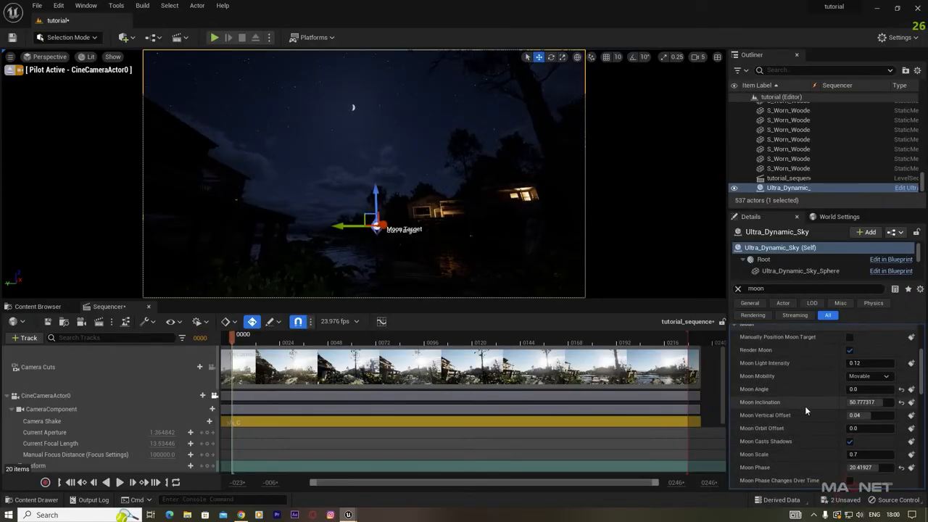
pyautogui.moveTo(858, 363); pyautogui.dragTo(869, 364)
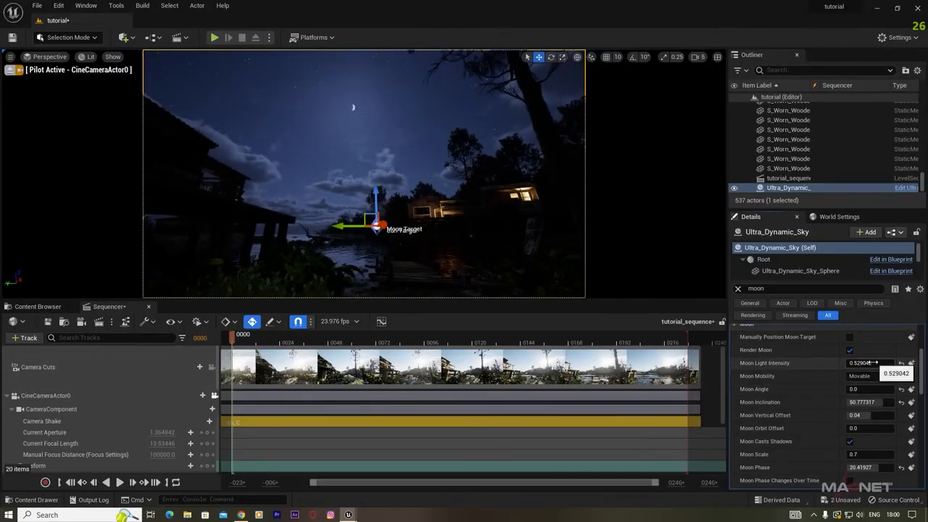
pyautogui.moveTo(868, 363); pyautogui.dragTo(863, 364)
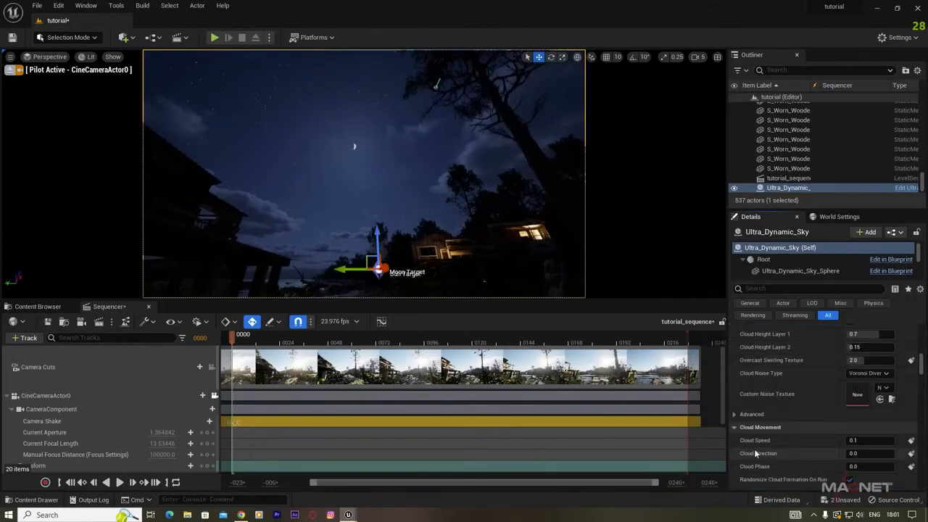
# Enter a lower Cloud Speed and expand the advanced 2D Dynamic Clouds settings.
pyautogui.click(867, 440)
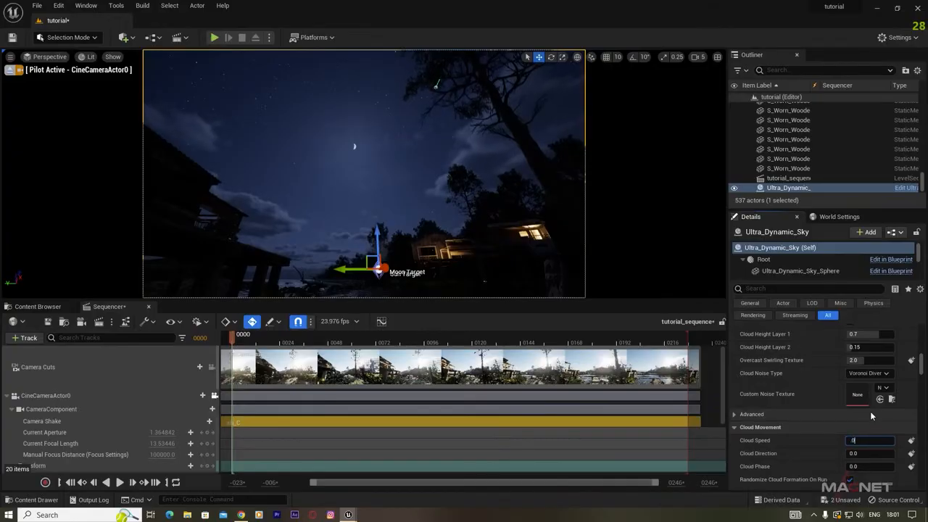
pyautogui.click(812, 414)
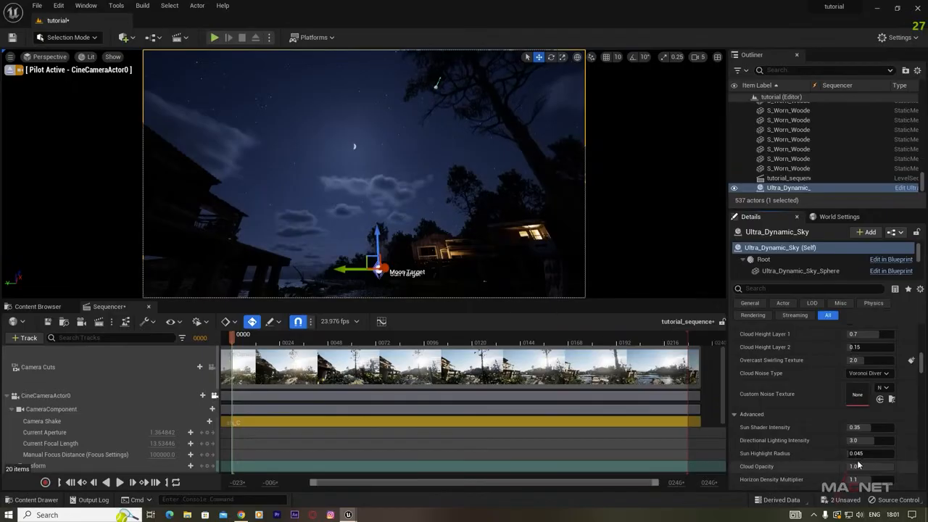
# Reduce the sky's Cloud Coverage to about 0.79.
pyautogui.scroll(3, 785, 439)
pyautogui.scroll(-10, 787, 433)
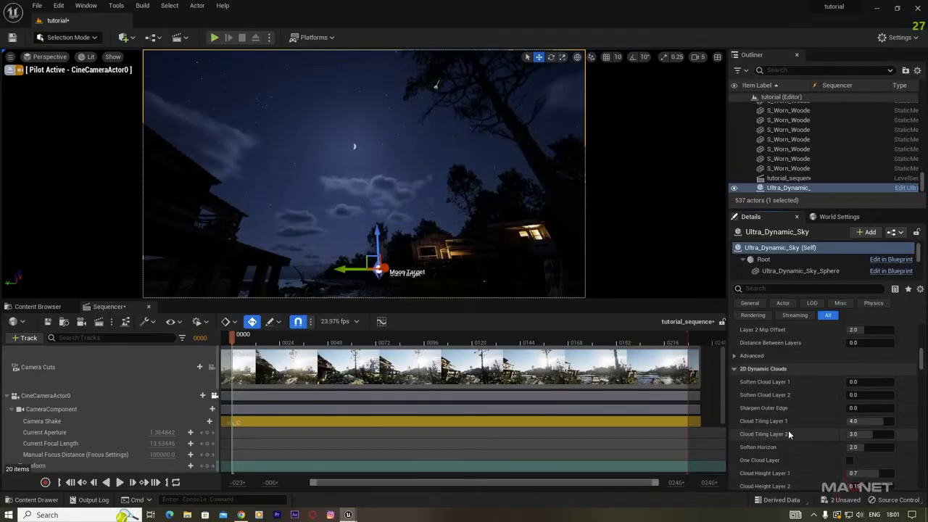
pyautogui.scroll(-10, 789, 434)
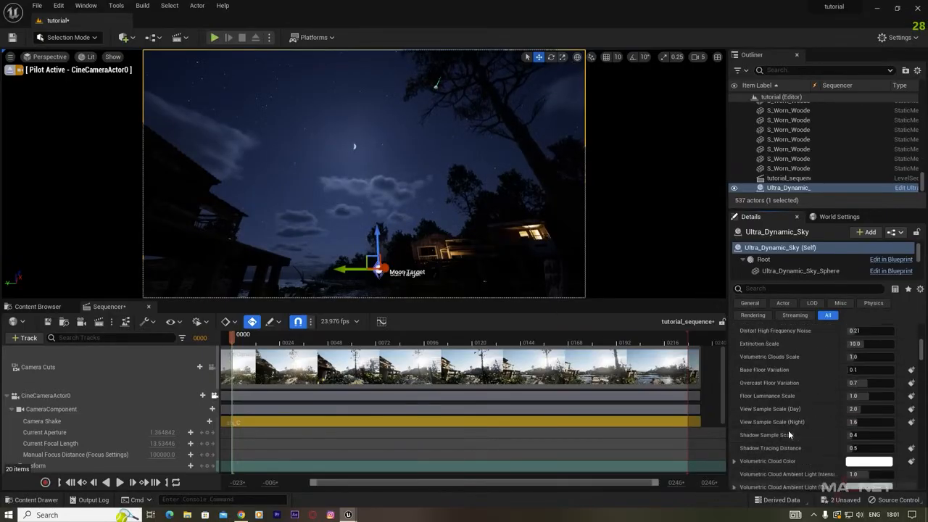
pyautogui.scroll(4, 788, 429)
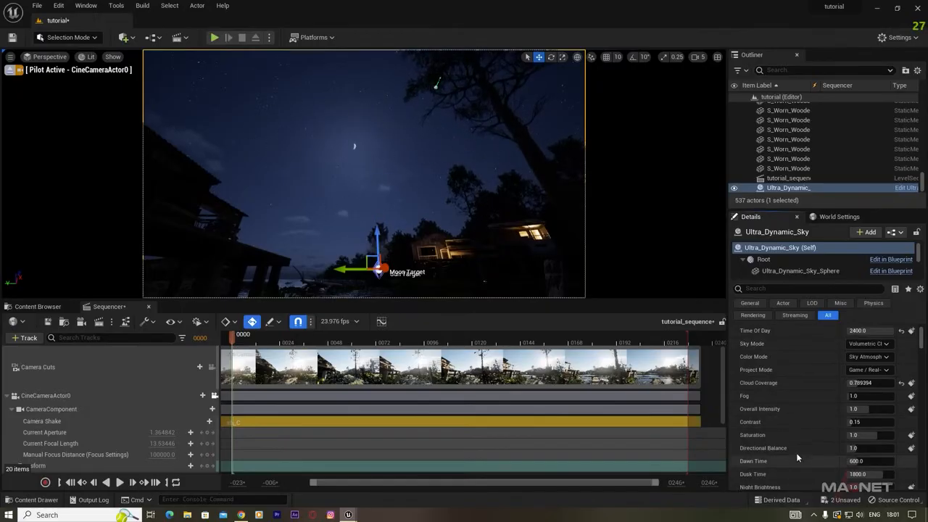
# Look through the remaining sky settings, from time-of-day animation and volumetric clouds to water caustics and interior adjustments.
pyautogui.scroll(-5, 799, 437)
pyautogui.scroll(-7, 799, 436)
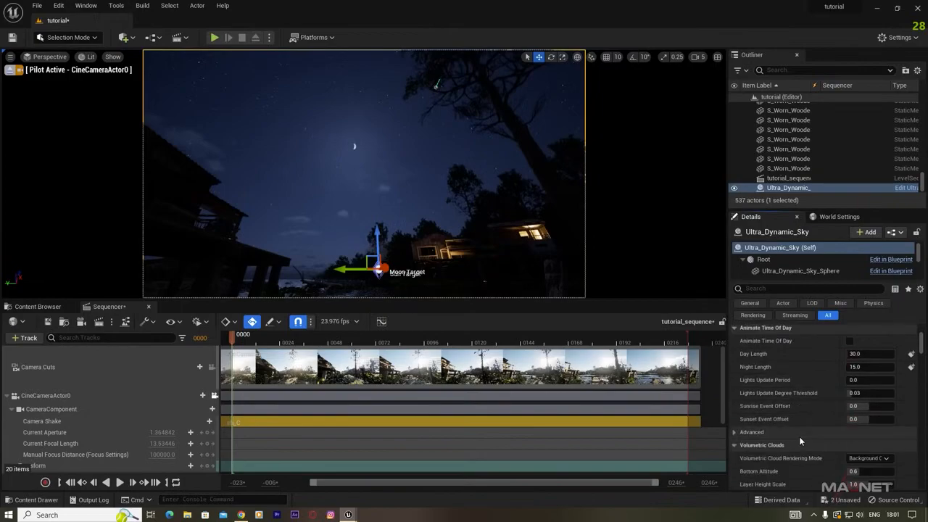
pyautogui.scroll(-6, 787, 376)
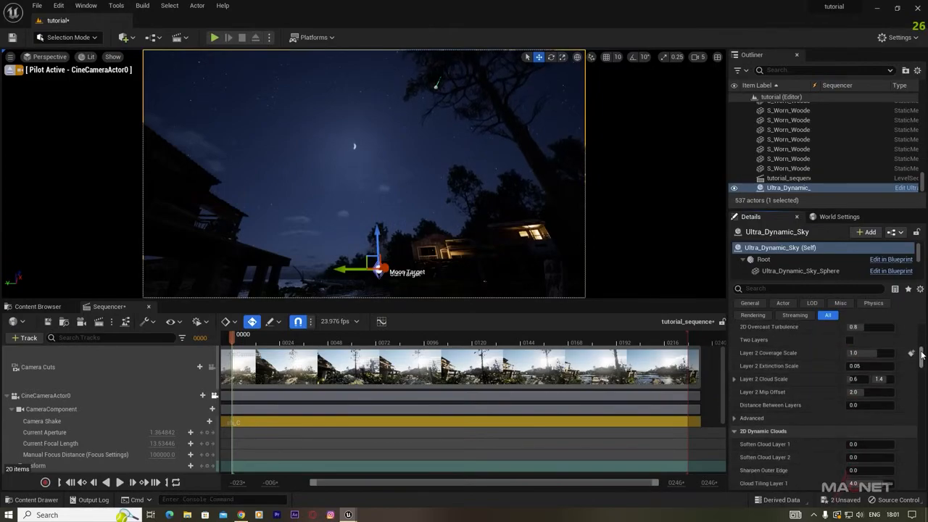
pyautogui.scroll(-8, 769, 435)
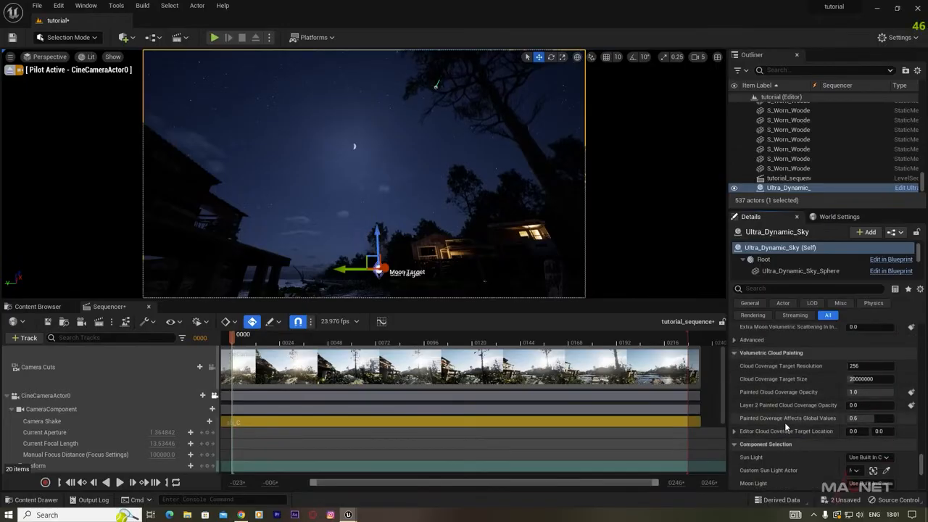
pyautogui.scroll(-8, 787, 421)
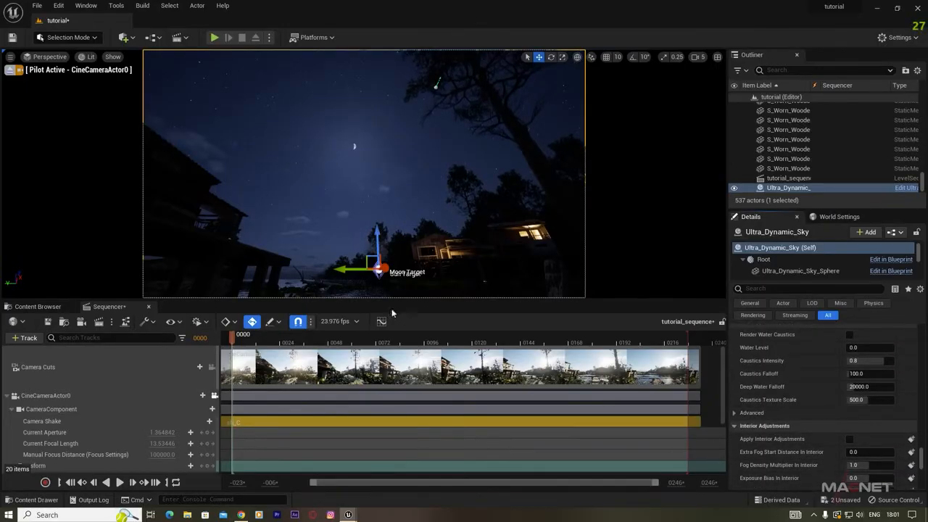
# Tilt the camera back toward the lake and lit houses, and play the sequence from frame 0.
pyautogui.moveTo(374, 178); pyautogui.dragTo(269, 83, button='right')
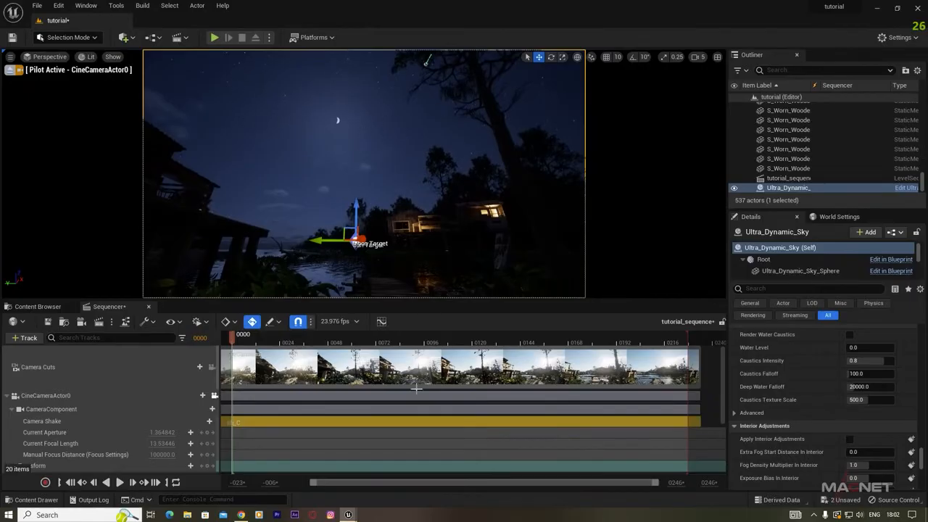
pyautogui.moveTo(420, 340); pyautogui.dragTo(233, 344)
pyautogui.press('space')
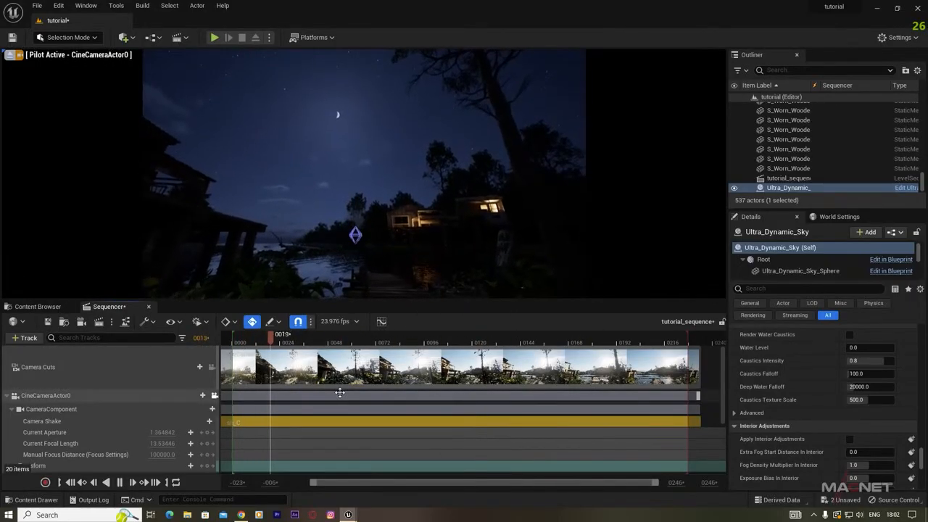